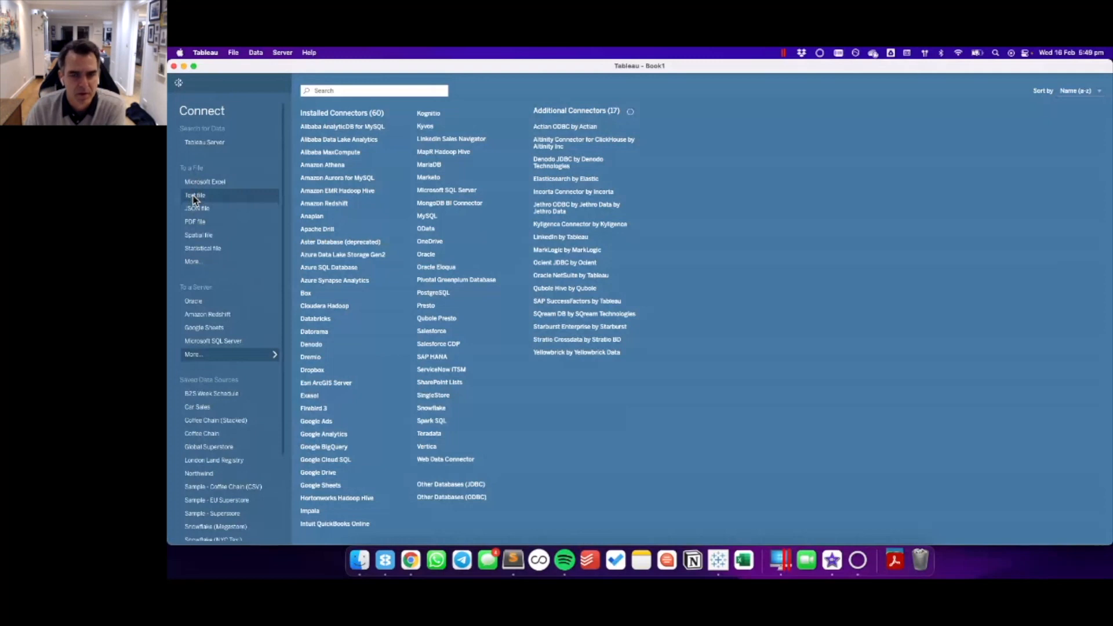
- Connect to the Emergency Response Incidents CSV text file in the Downloads folder
{"action": "left_click", "coordinate": [194, 197]}
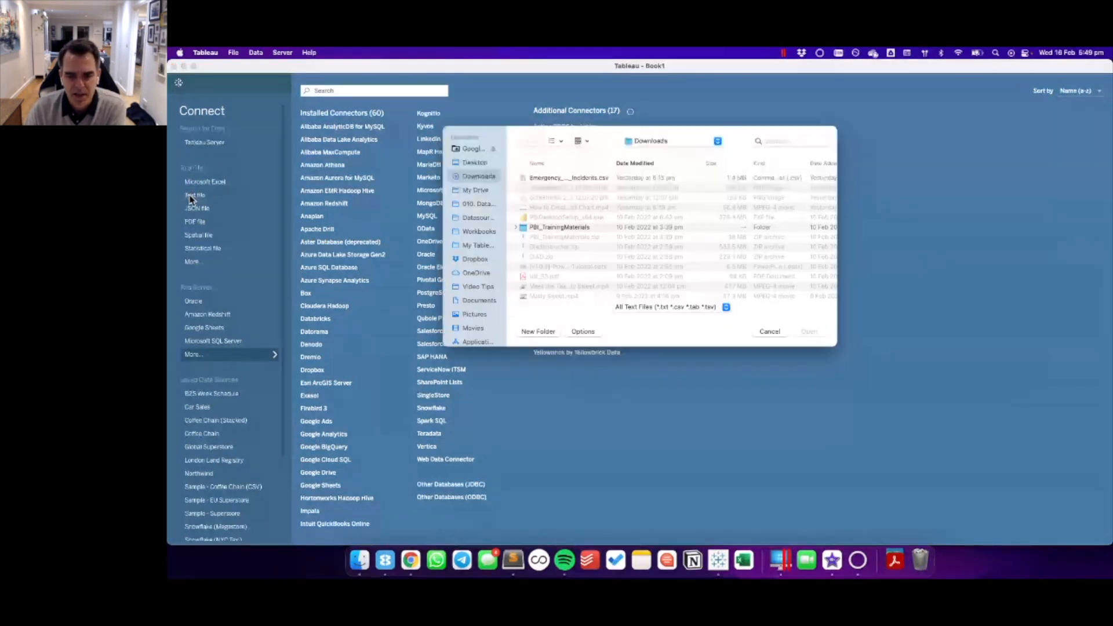
{"action": "right_click", "coordinate": [858, 560]}
{"action": "left_click", "coordinate": [859, 528]}
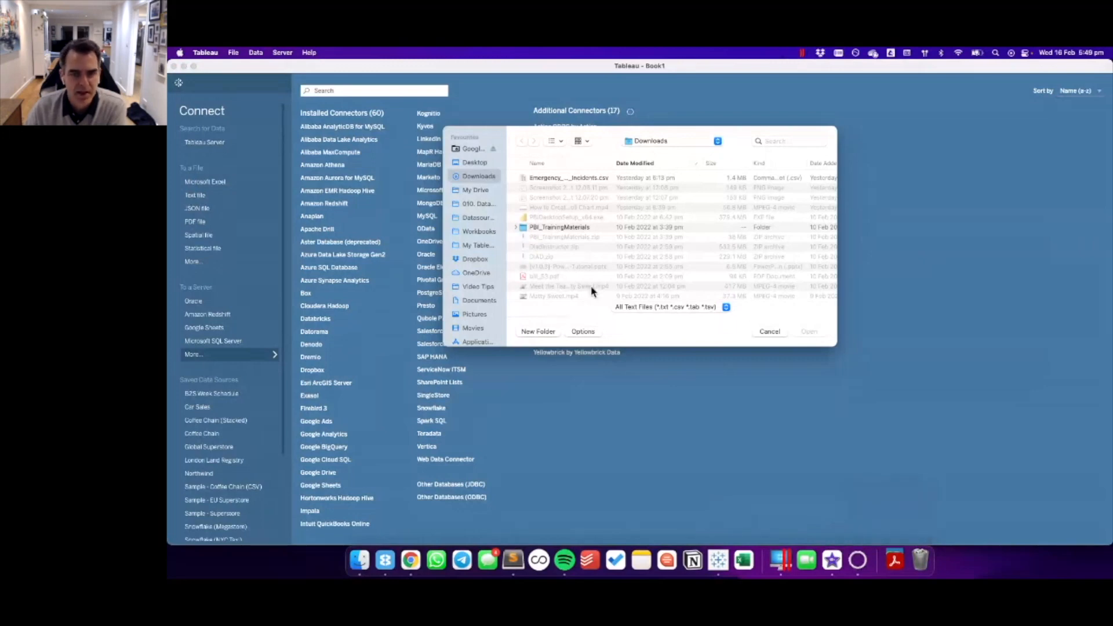
{"action": "left_click", "coordinate": [555, 179]}
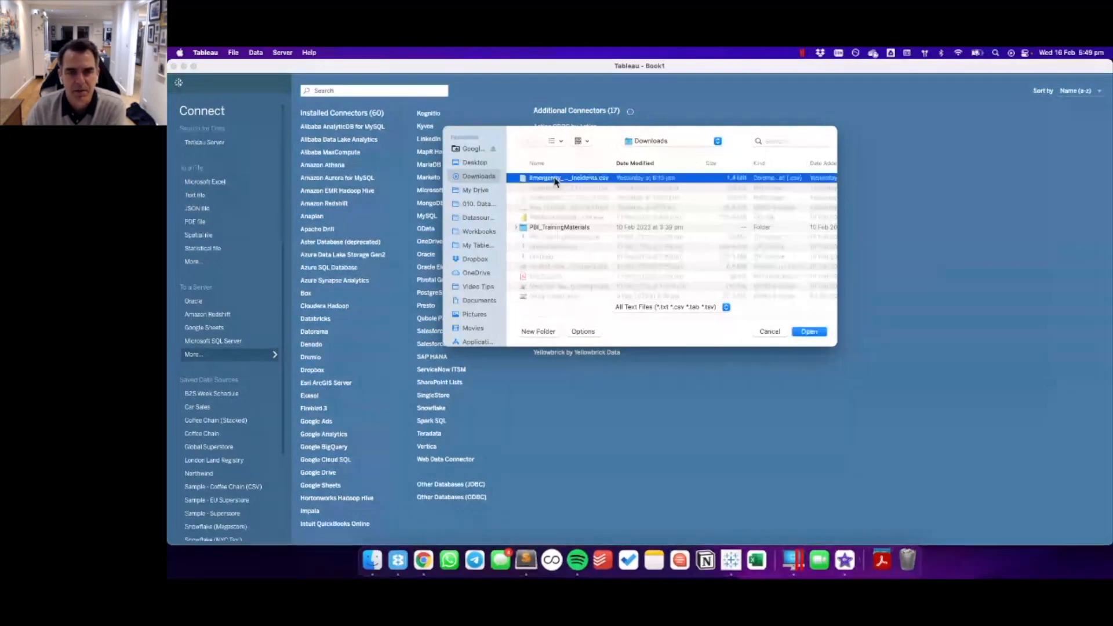
{"action": "left_click", "coordinate": [811, 334]}
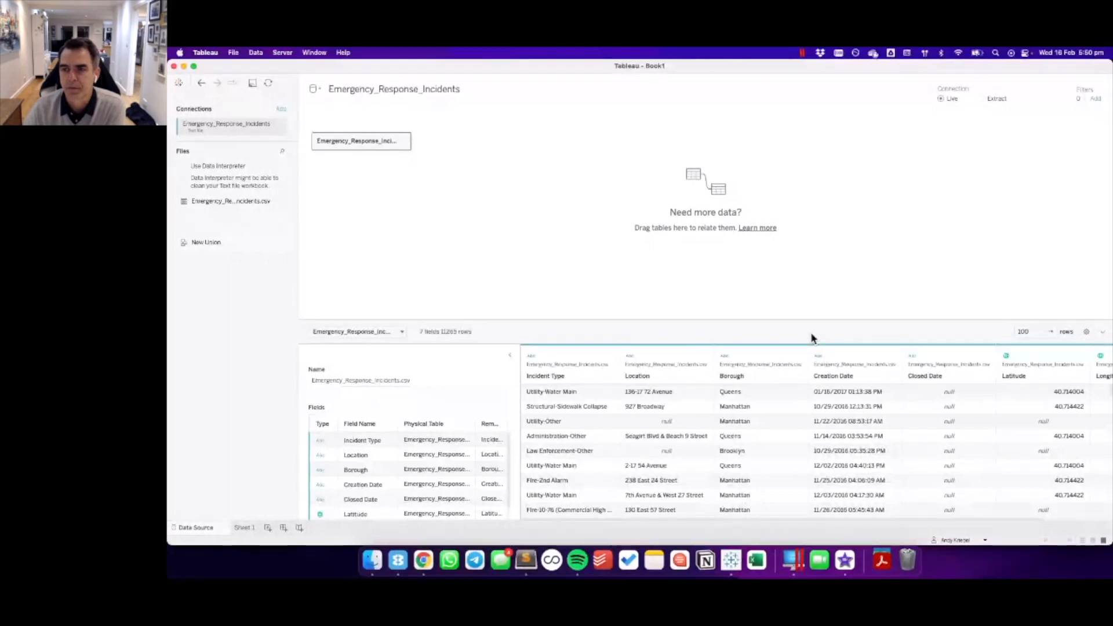
{"action": "left_click", "coordinate": [882, 560]}
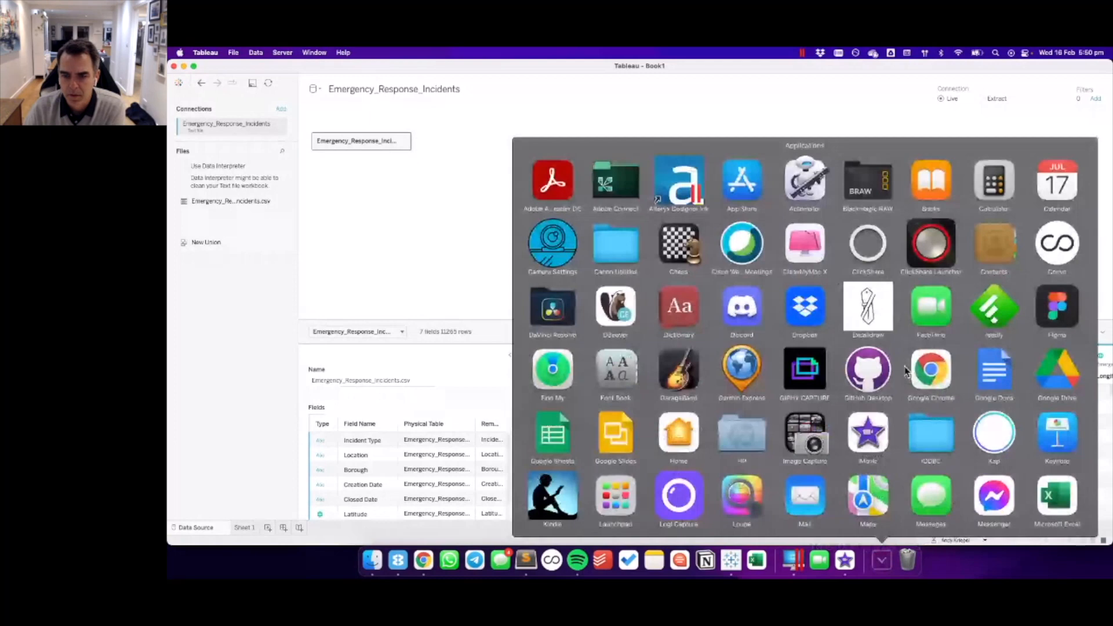
{"action": "scroll", "coordinate": [906, 370], "scroll_direction": "down", "scroll_amount": 5}
{"action": "scroll", "coordinate": [896, 377], "scroll_direction": "up", "scroll_amount": 5}
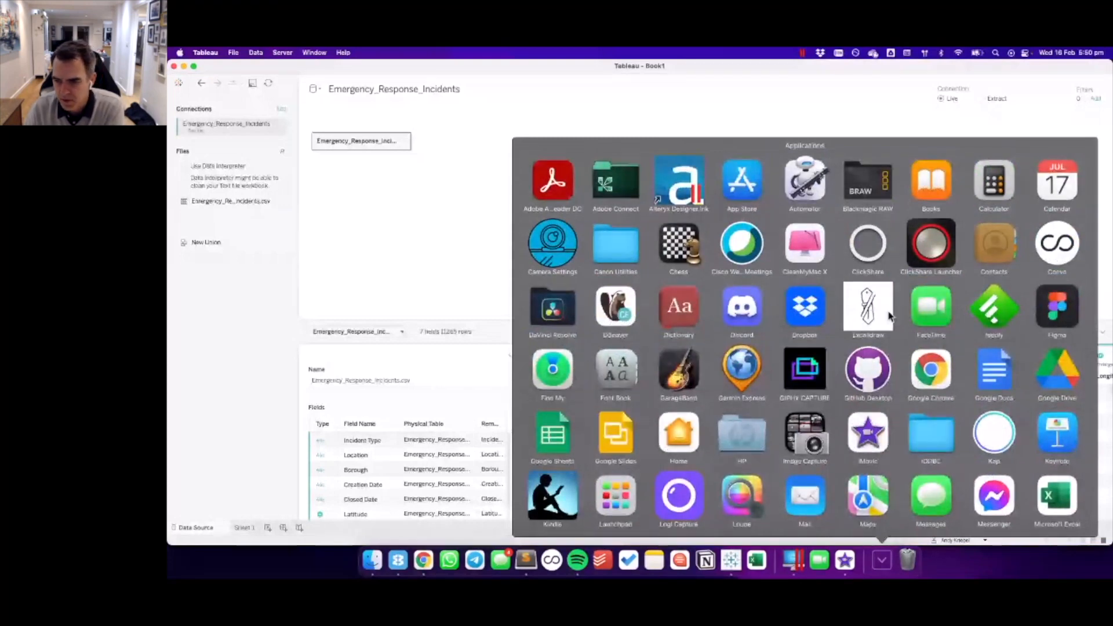
{"action": "left_click", "coordinate": [731, 560]}
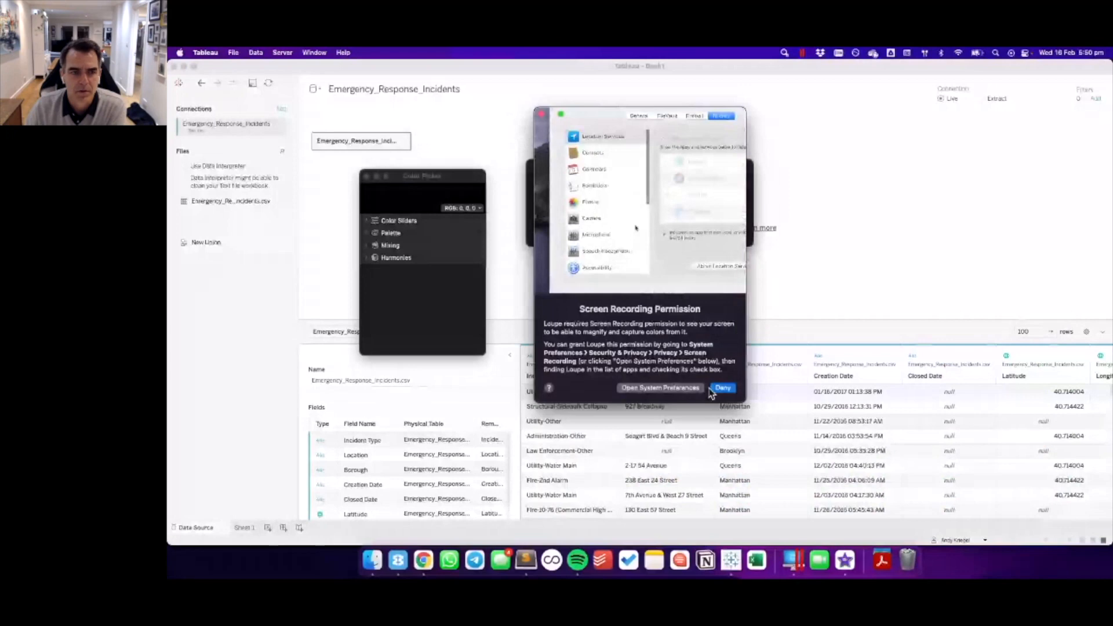
{"action": "left_click", "coordinate": [542, 115]}
{"action": "left_click", "coordinate": [364, 176]}
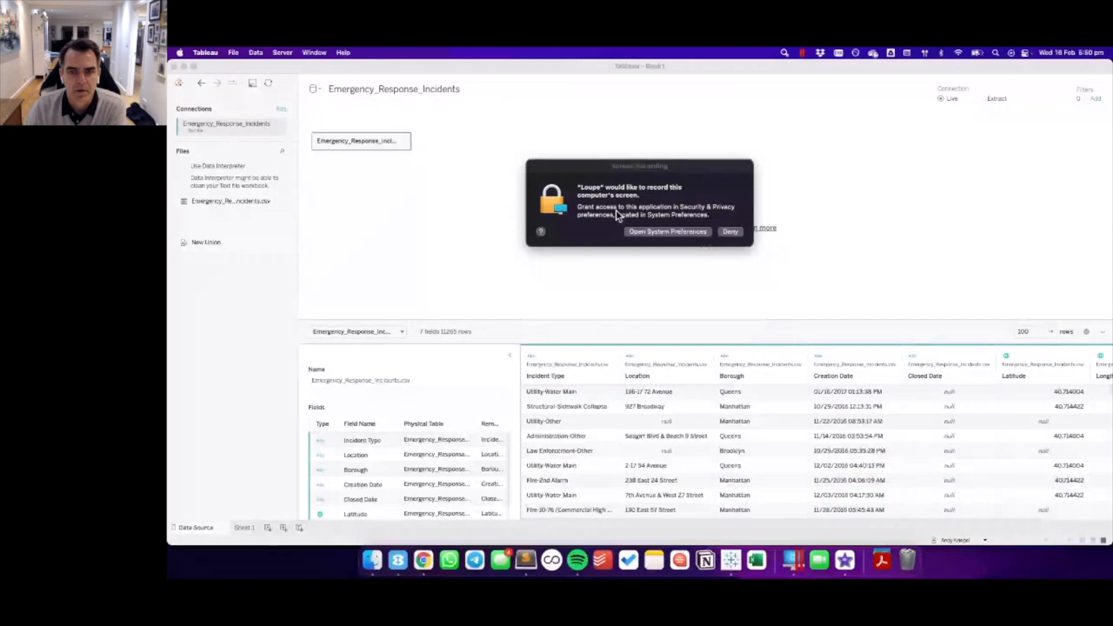
{"action": "left_click", "coordinate": [668, 231]}
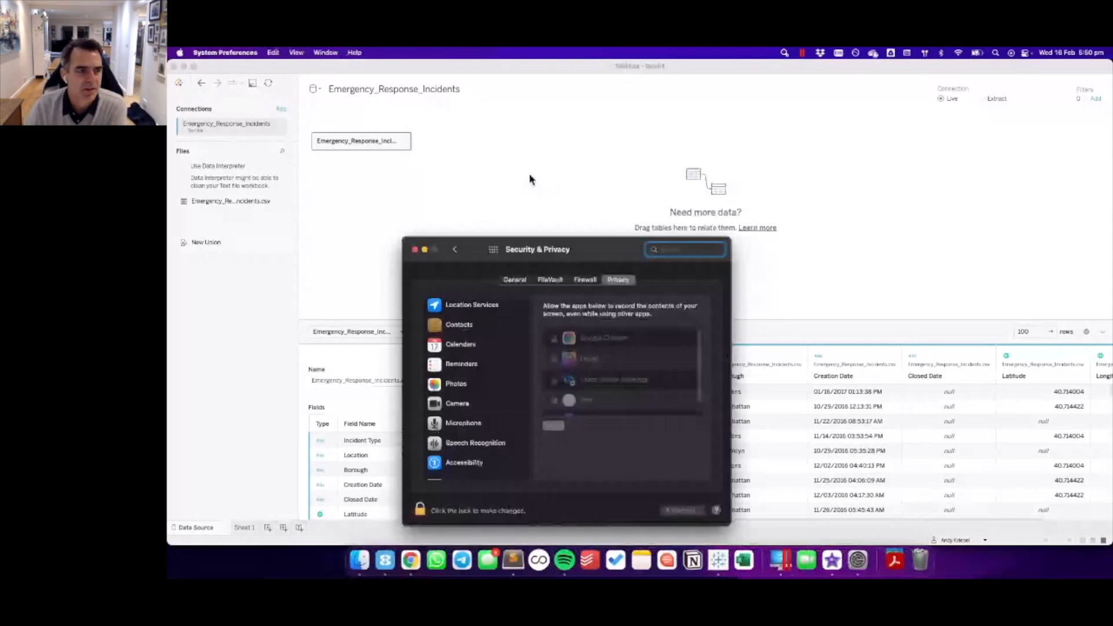
{"action": "left_click", "coordinate": [528, 173]}
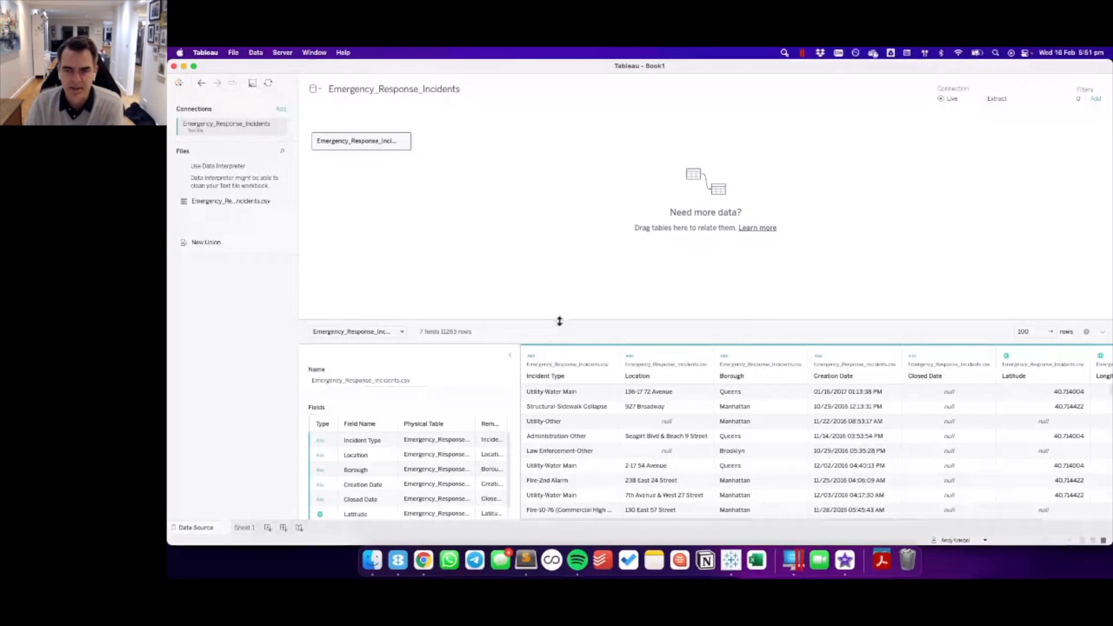
- Enlarge the data preview grid and examine how the values in the Incident Type column are structured
{"action": "left_click_drag", "start_coordinate": [559, 321], "coordinate": [560, 191]}
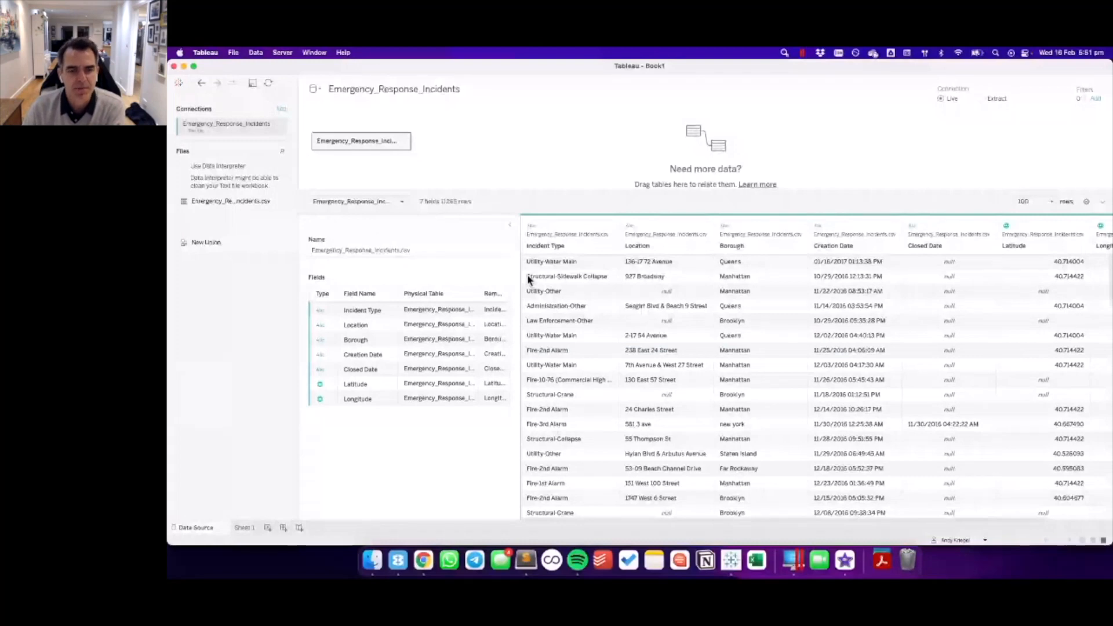
{"action": "left_click", "coordinate": [540, 249]}
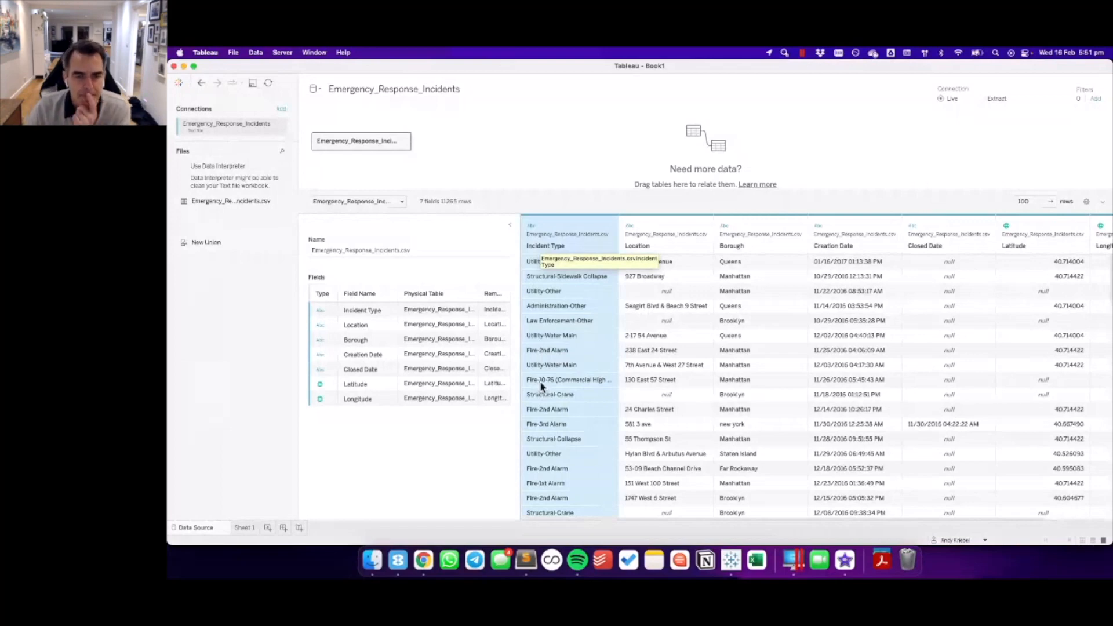
{"action": "scroll", "coordinate": [570, 386], "scroll_direction": "down", "scroll_amount": 2}
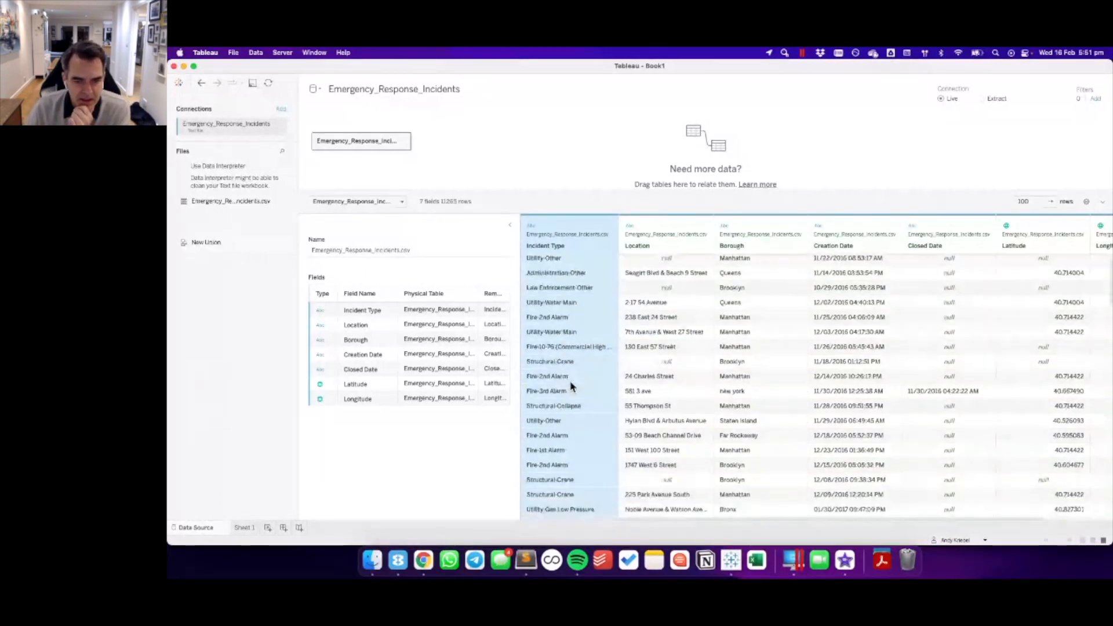
{"action": "left_click", "coordinate": [550, 348]}
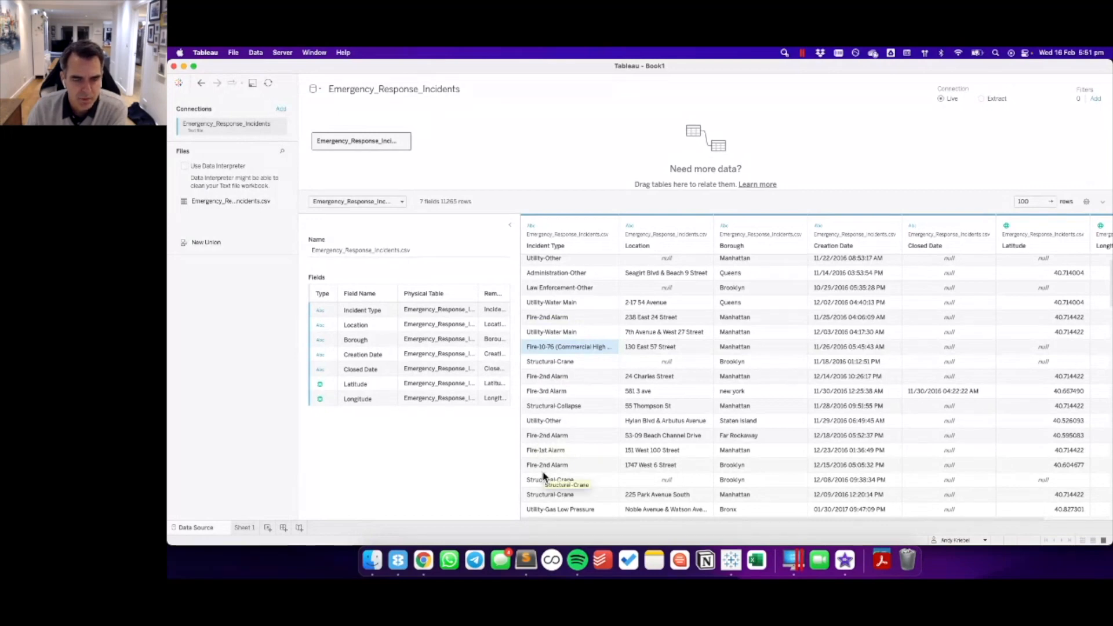
{"action": "scroll", "coordinate": [542, 240], "scroll_direction": "up", "scroll_amount": 2}
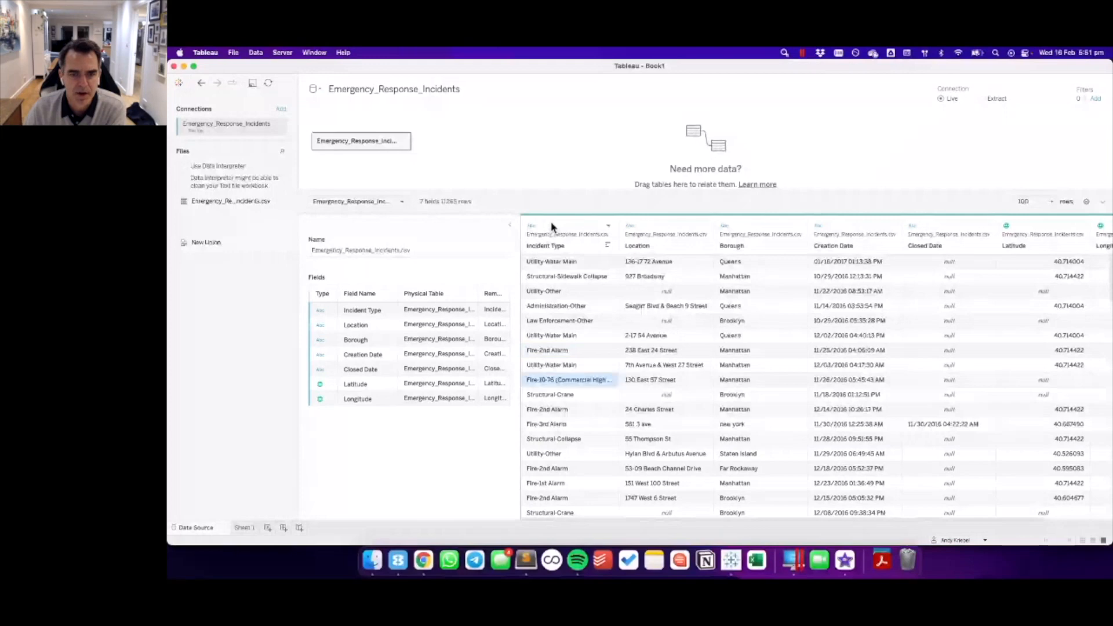
- Apply a custom split to the Incident Type field, using the separator "-" and splitting off the first 2 columns
{"action": "left_click", "coordinate": [609, 226]}
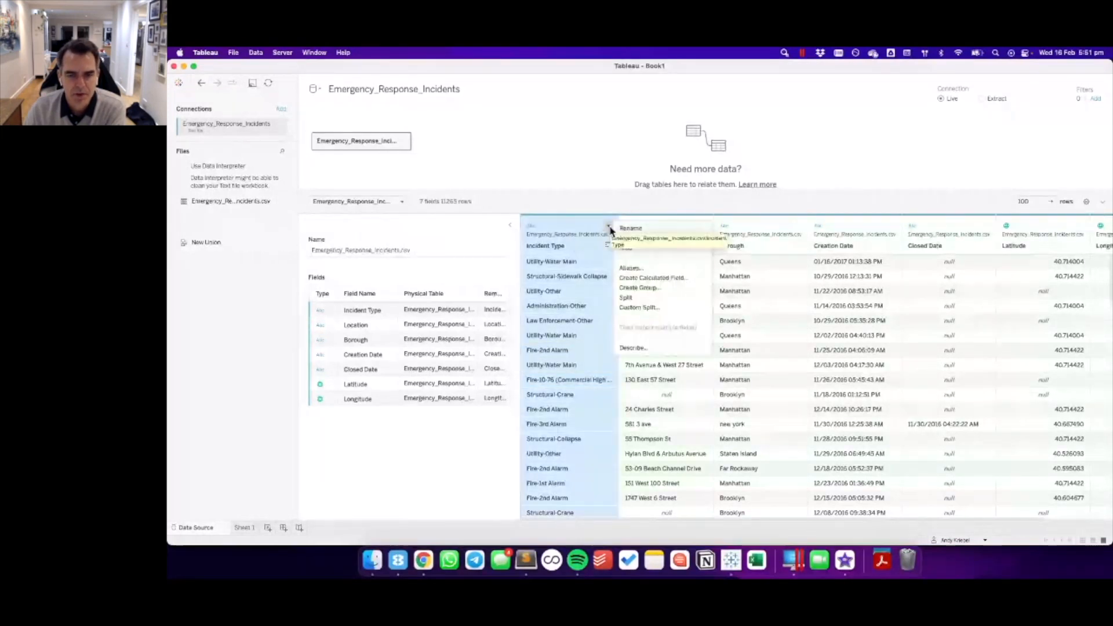
{"action": "left_click", "coordinate": [640, 308]}
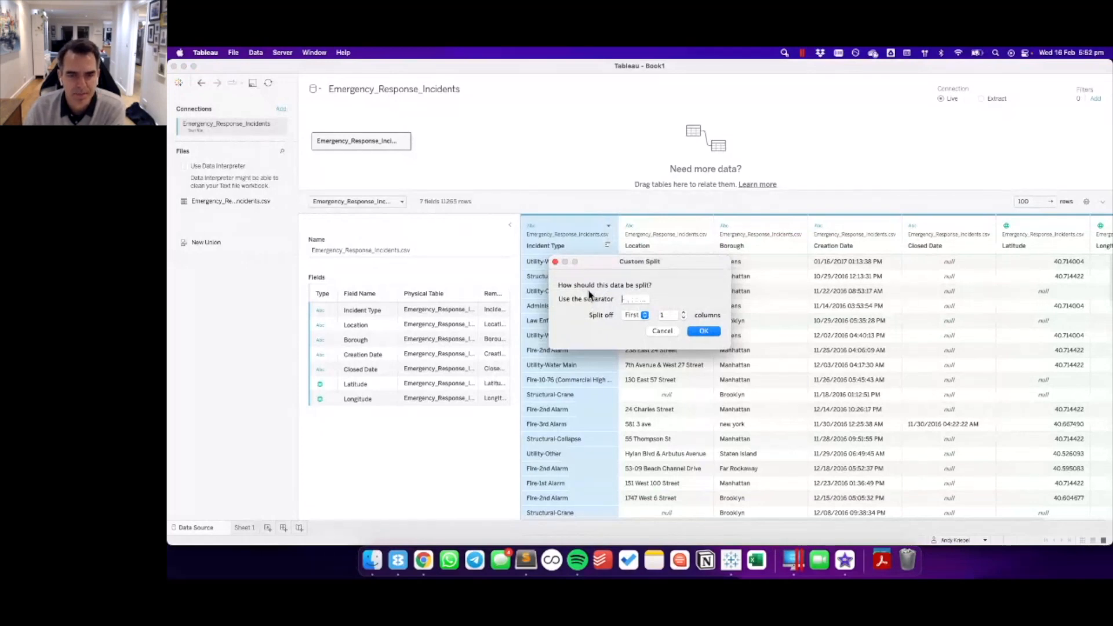
{"action": "type", "text": "-"}
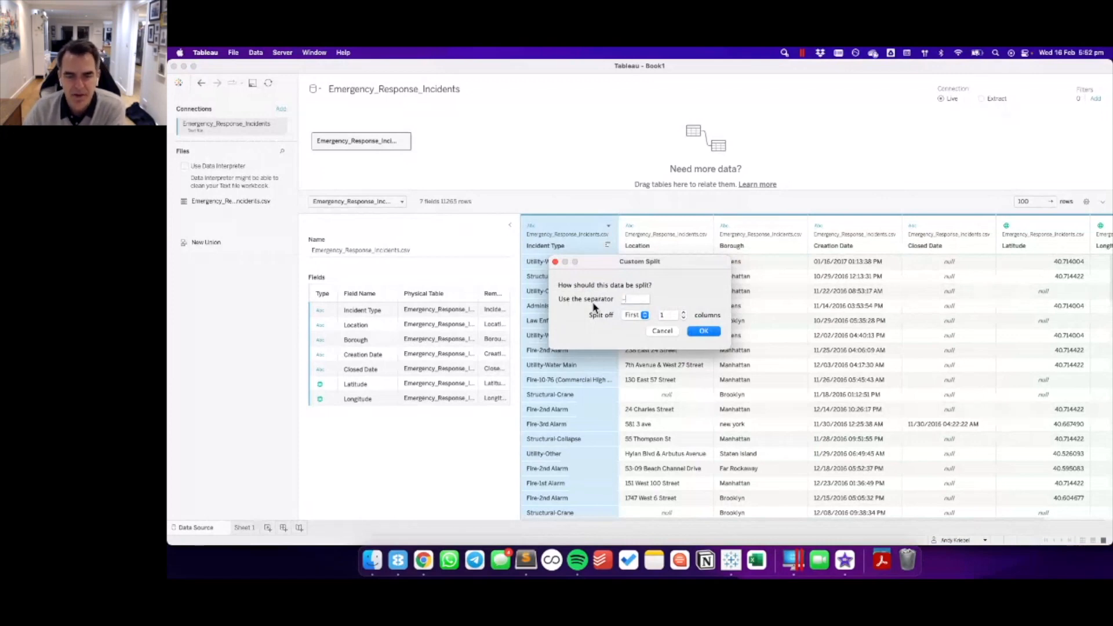
{"action": "left_click", "coordinate": [684, 313]}
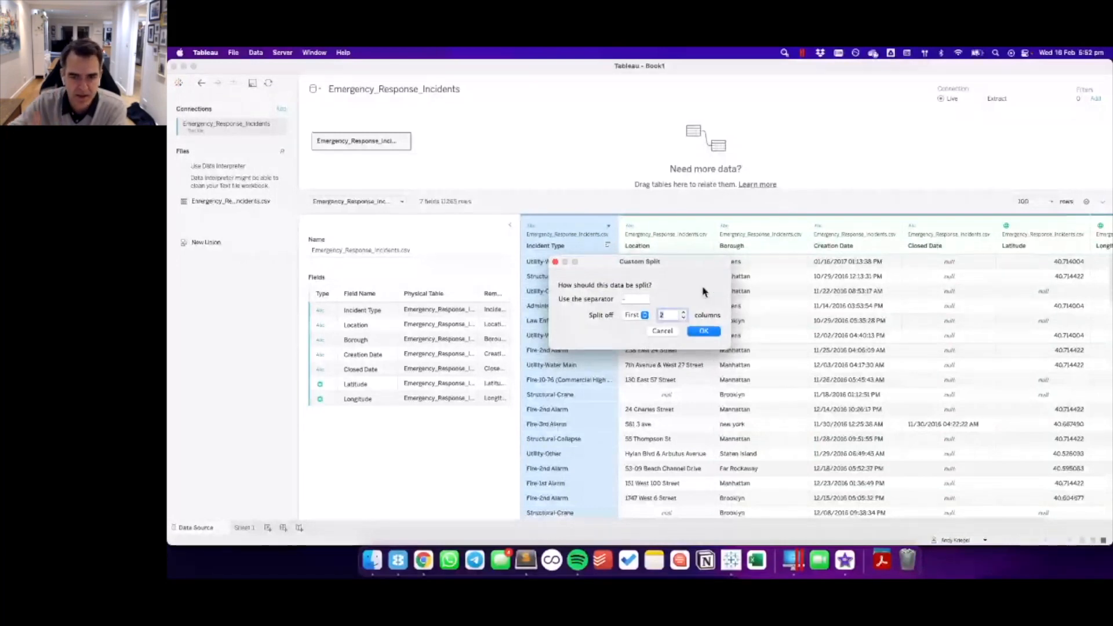
{"action": "left_click", "coordinate": [703, 332]}
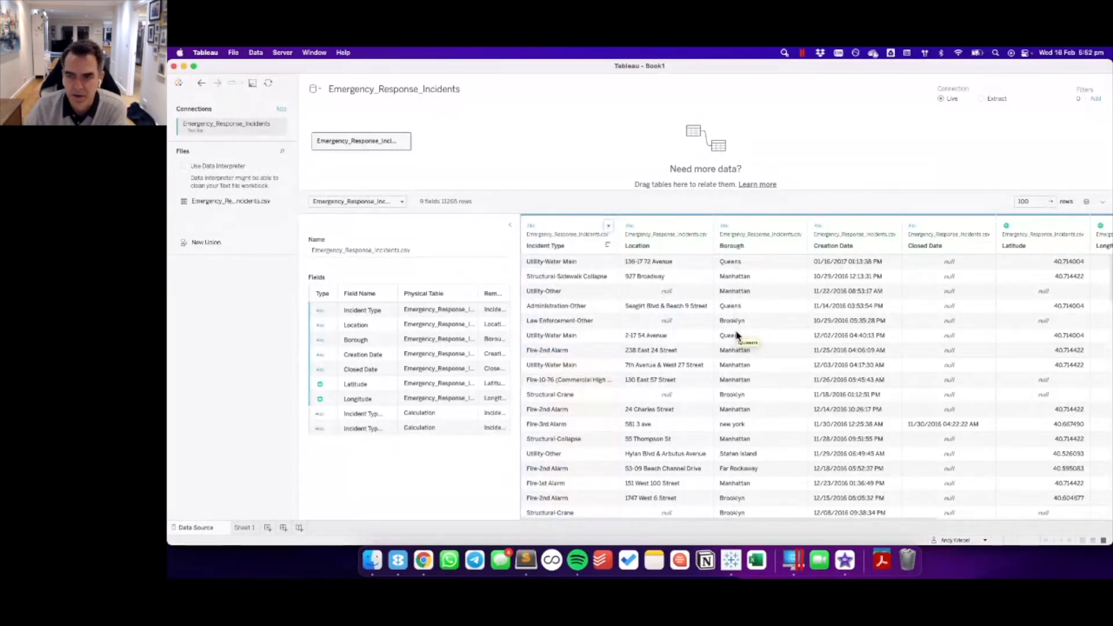
- Check the two new Incident Type split columns, including the Fire-10-76 row, against the original Incident Type values
{"action": "scroll", "coordinate": [737, 335], "scroll_direction": "right", "scroll_amount": 5}
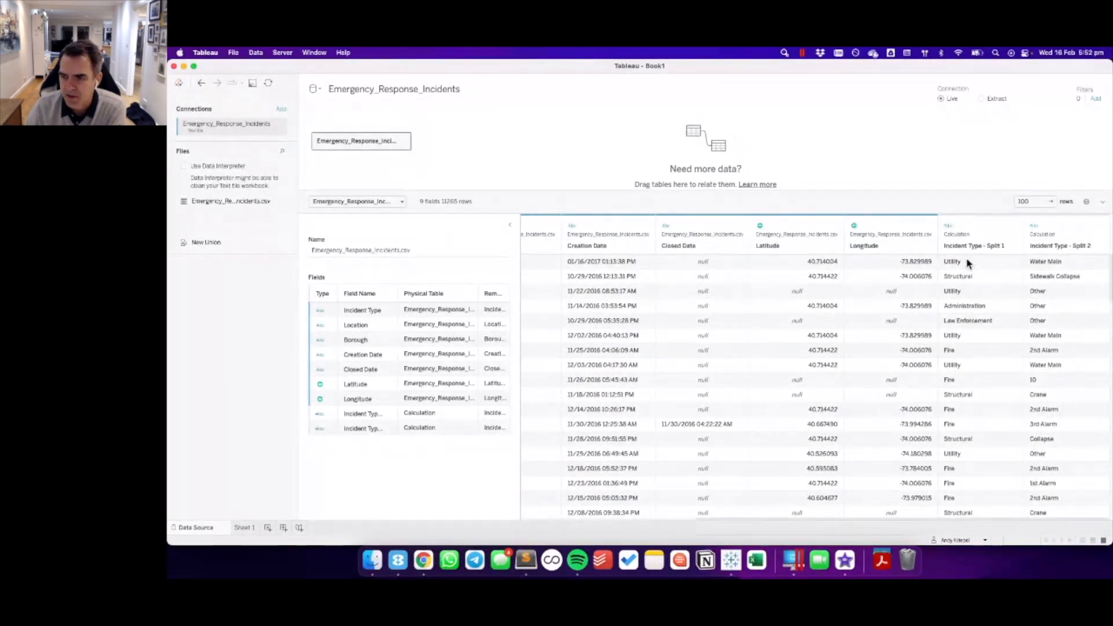
{"action": "scroll", "coordinate": [972, 378], "scroll_direction": "down", "scroll_amount": 1}
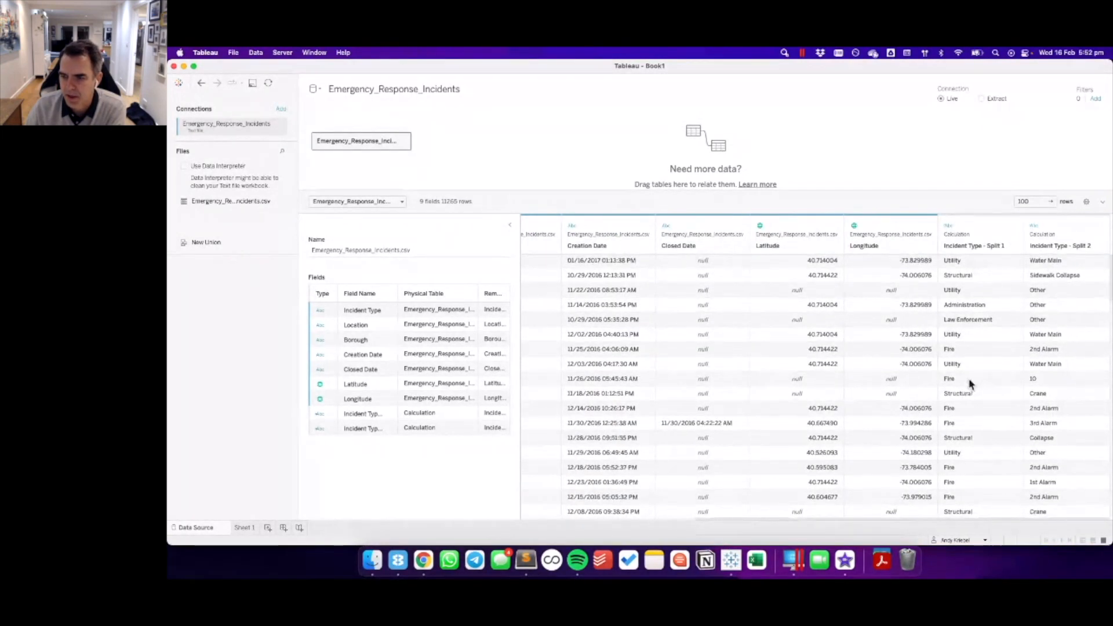
{"action": "left_click", "coordinate": [1035, 380]}
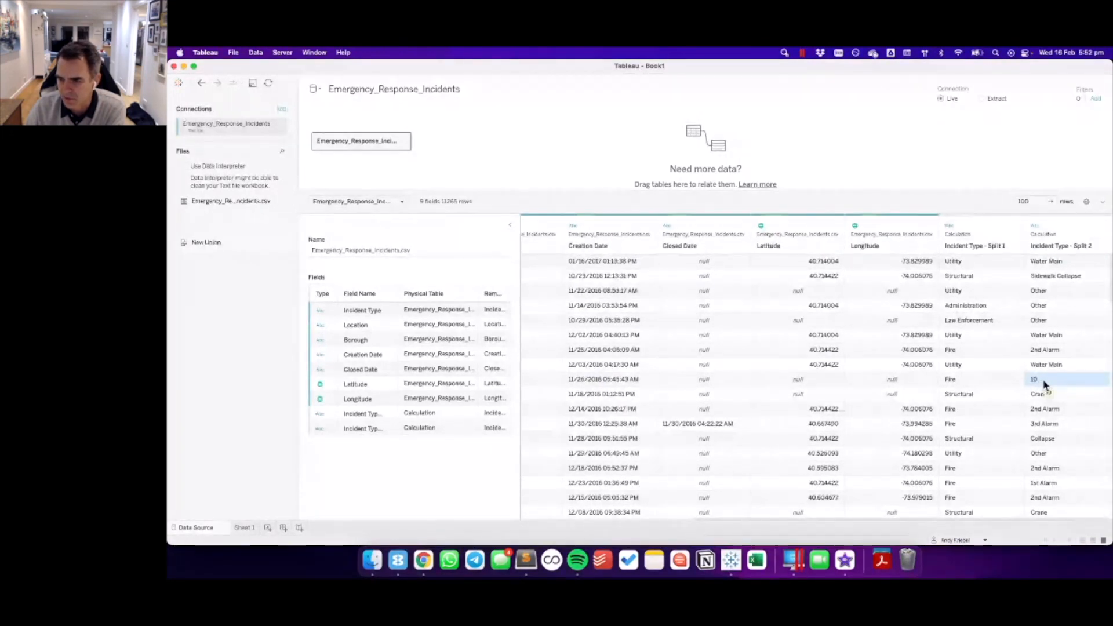
{"action": "scroll", "coordinate": [1044, 384], "scroll_direction": "down", "scroll_amount": 5}
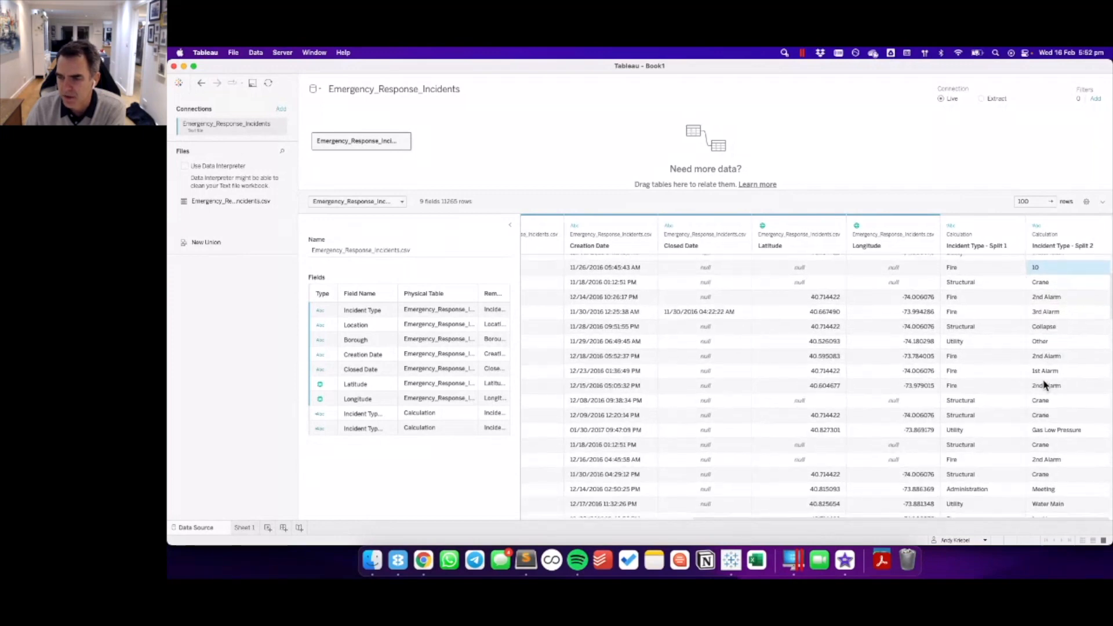
{"action": "scroll", "coordinate": [1044, 384], "scroll_direction": "up", "scroll_amount": 5}
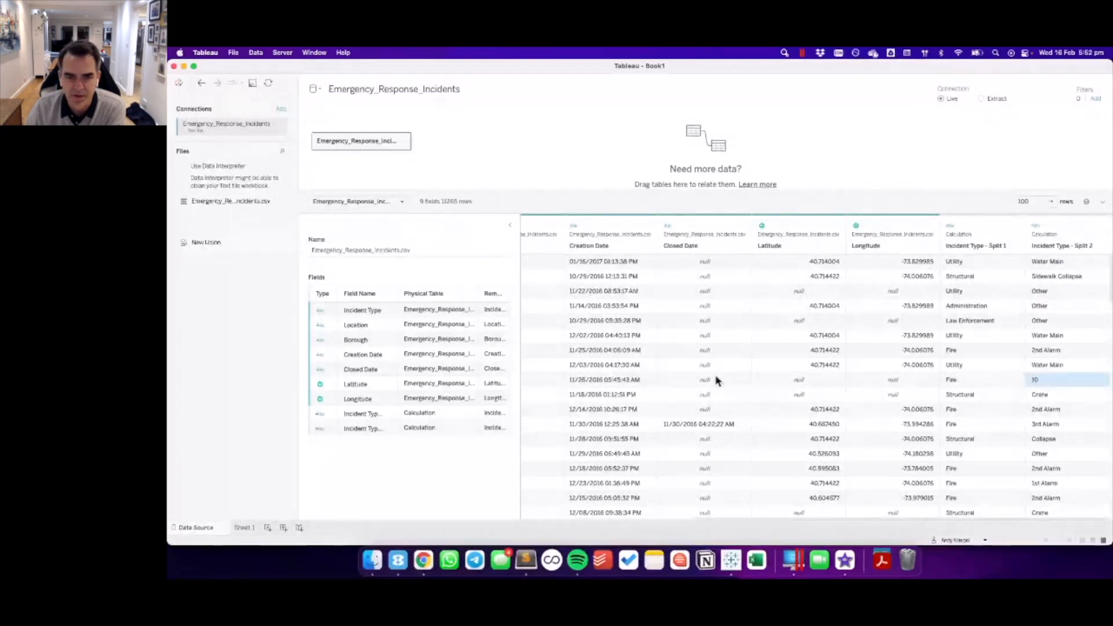
{"action": "scroll", "coordinate": [646, 368], "scroll_direction": "left", "scroll_amount": 2}
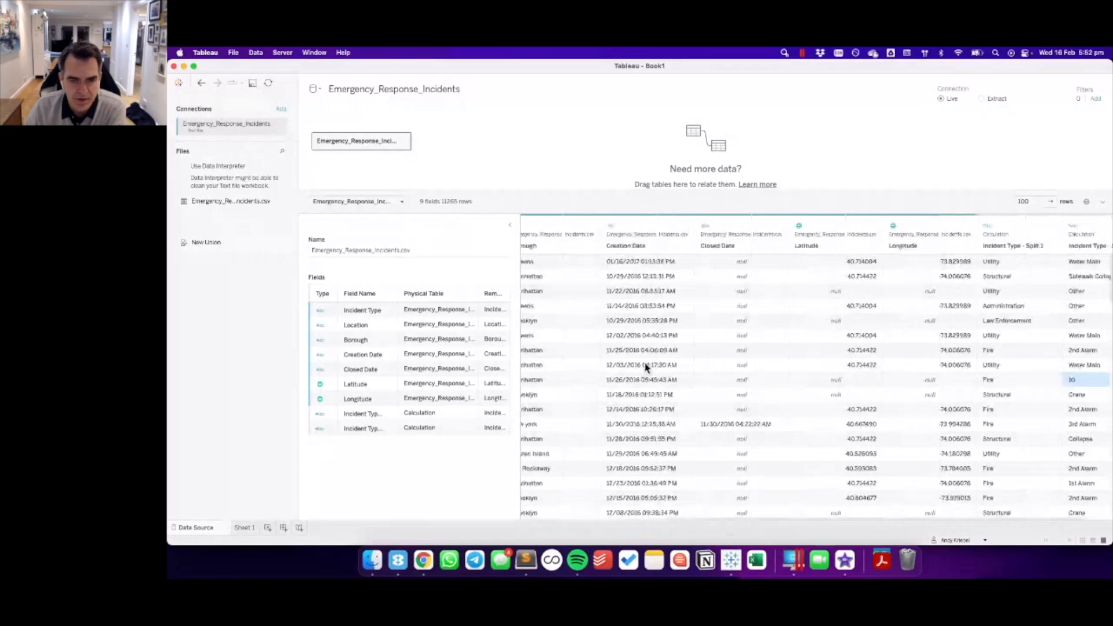
{"action": "scroll", "coordinate": [646, 368], "scroll_direction": "left", "scroll_amount": 10}
{"action": "scroll", "coordinate": [603, 381], "scroll_direction": "down", "scroll_amount": 1}
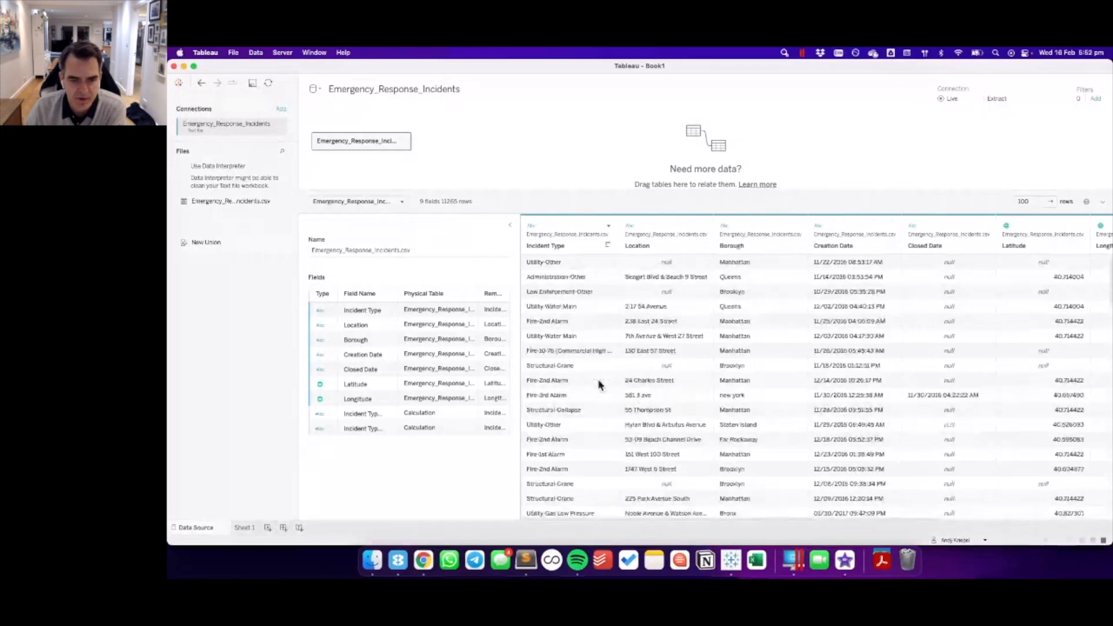
{"action": "scroll", "coordinate": [600, 384], "scroll_direction": "down", "scroll_amount": 5}
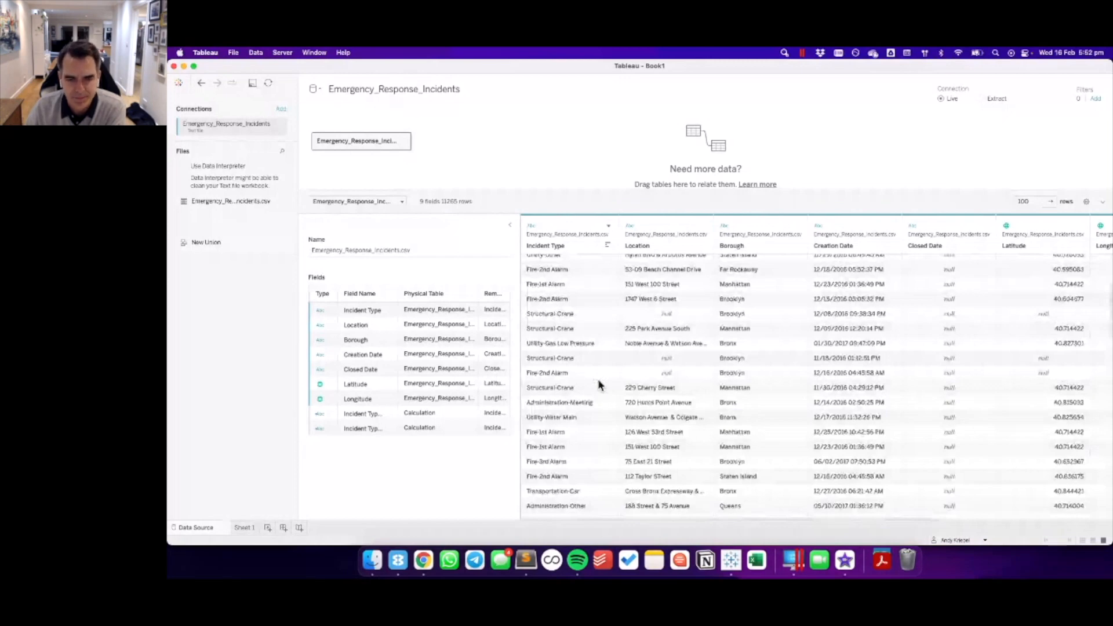
{"action": "scroll", "coordinate": [599, 384], "scroll_direction": "up", "scroll_amount": 6}
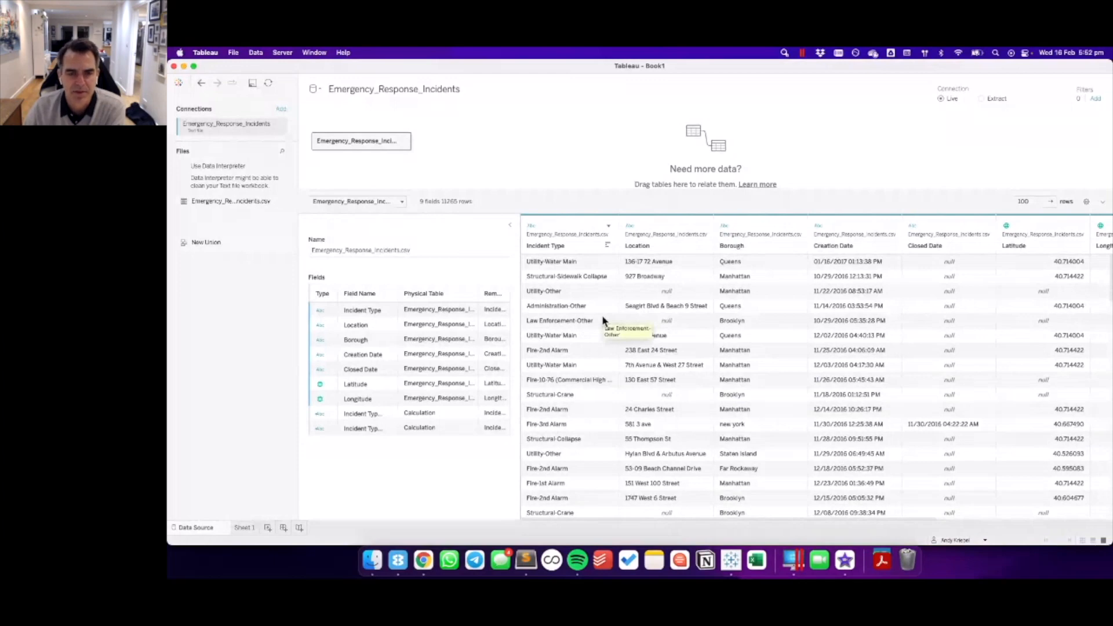
- Review the Incident Type, Location and Borough columns, checking the Far Rockaway entry, and continue to the date columns
{"action": "left_click", "coordinate": [579, 226]}
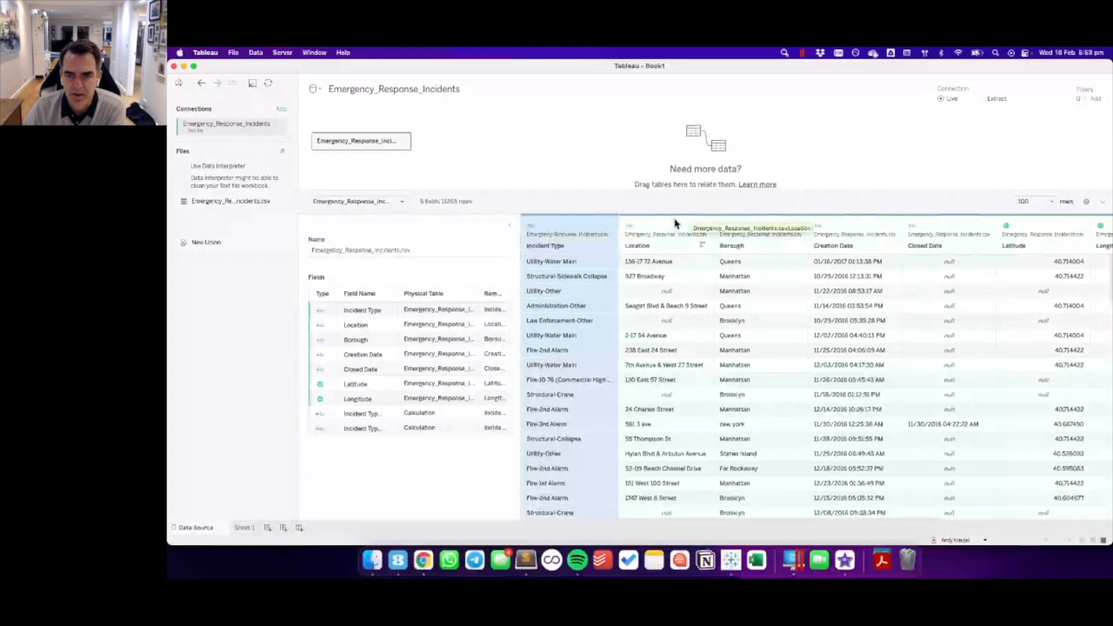
{"action": "left_click", "coordinate": [675, 223]}
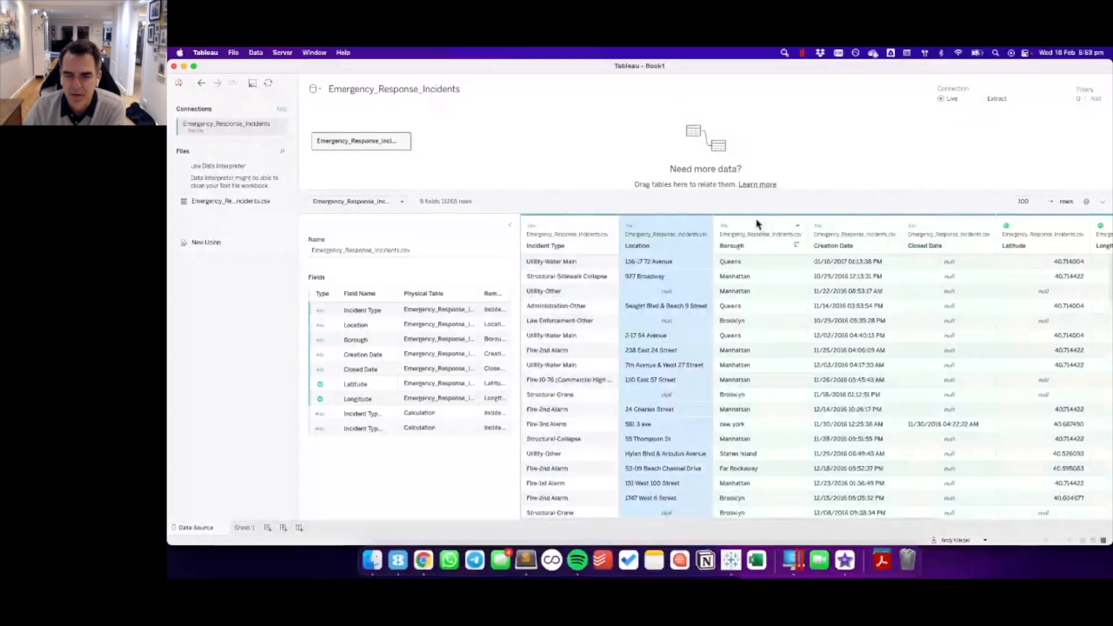
{"action": "left_click_drag", "start_coordinate": [757, 224], "coordinate": [745, 360]}
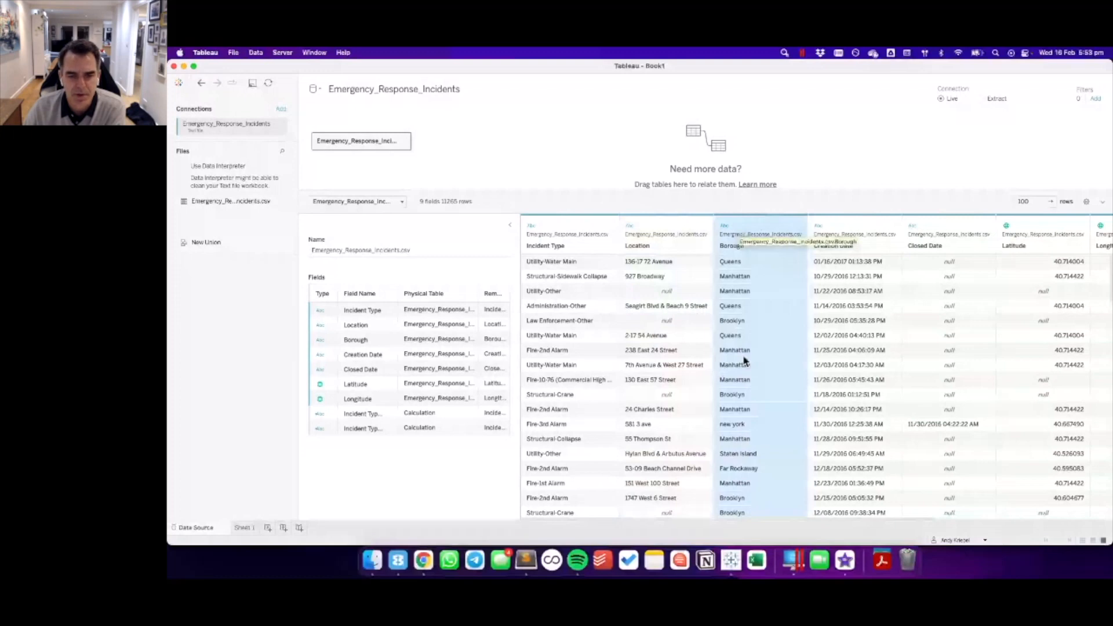
{"action": "scroll", "coordinate": [748, 348], "scroll_direction": "right", "scroll_amount": 5}
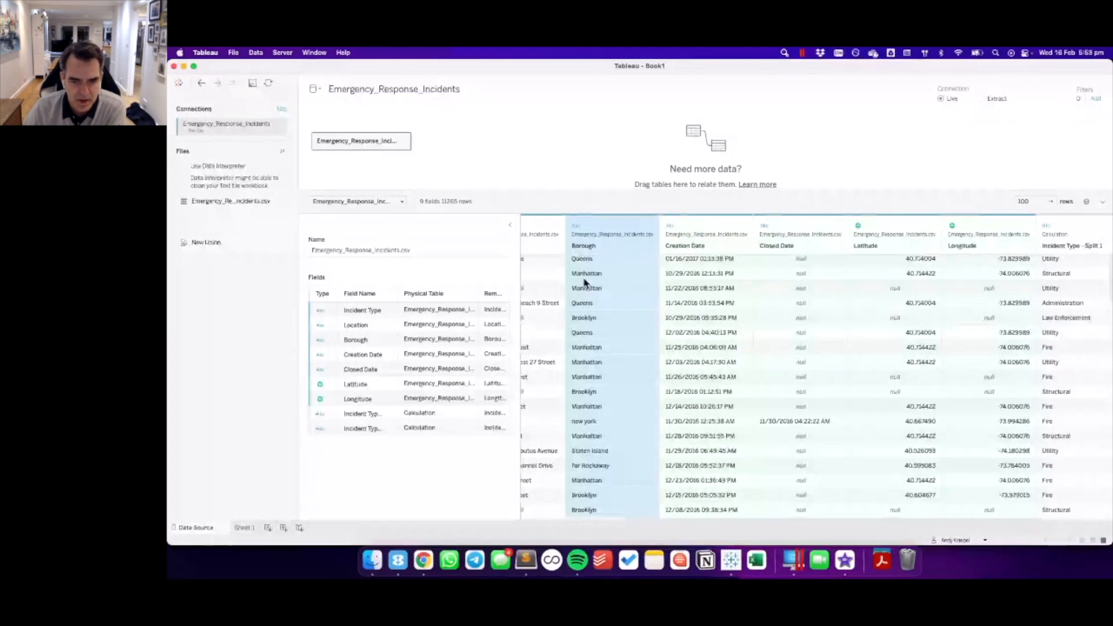
{"action": "left_click", "coordinate": [594, 467]}
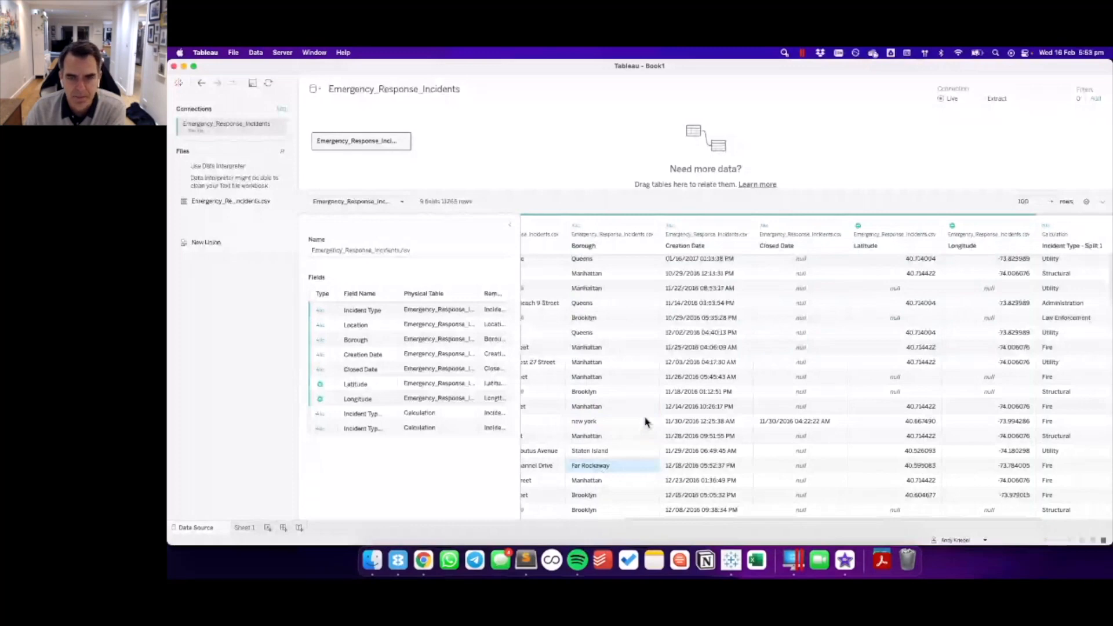
{"action": "scroll", "coordinate": [672, 299], "scroll_direction": "right", "scroll_amount": 2}
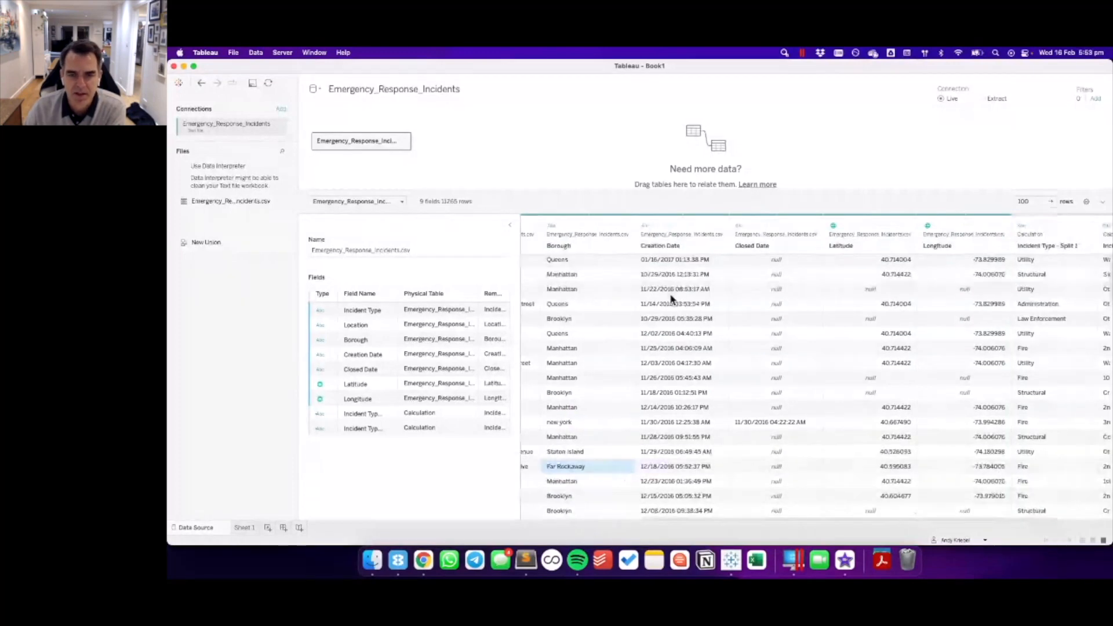
- Change the data type of the Creation Date field to Date & Time
{"action": "left_click", "coordinate": [683, 226]}
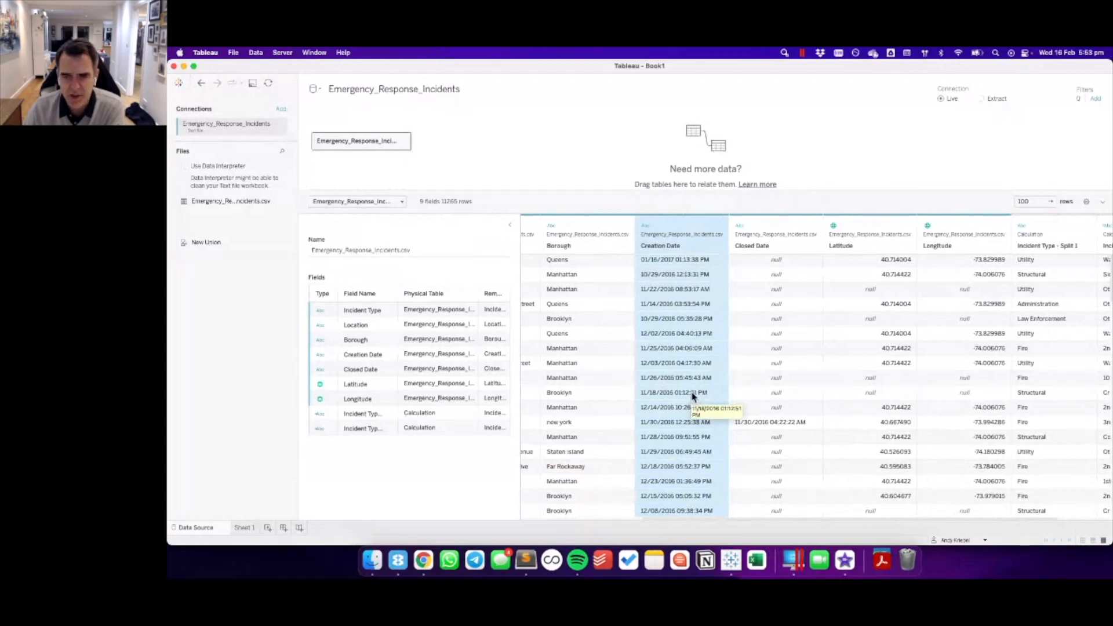
{"action": "left_click", "coordinate": [644, 227]}
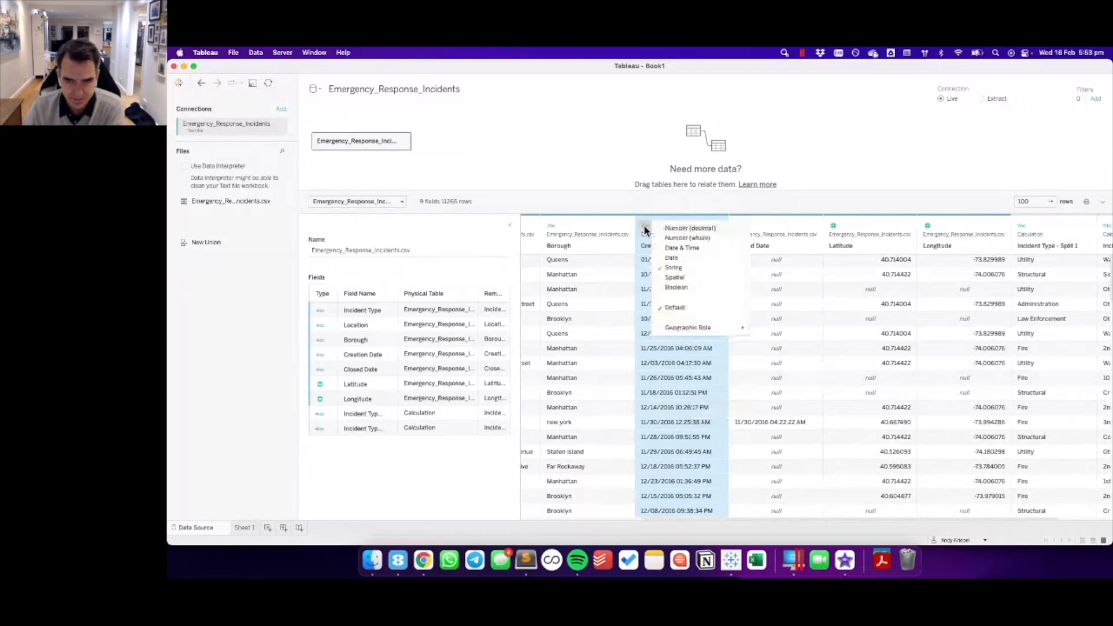
{"action": "left_click", "coordinate": [681, 251]}
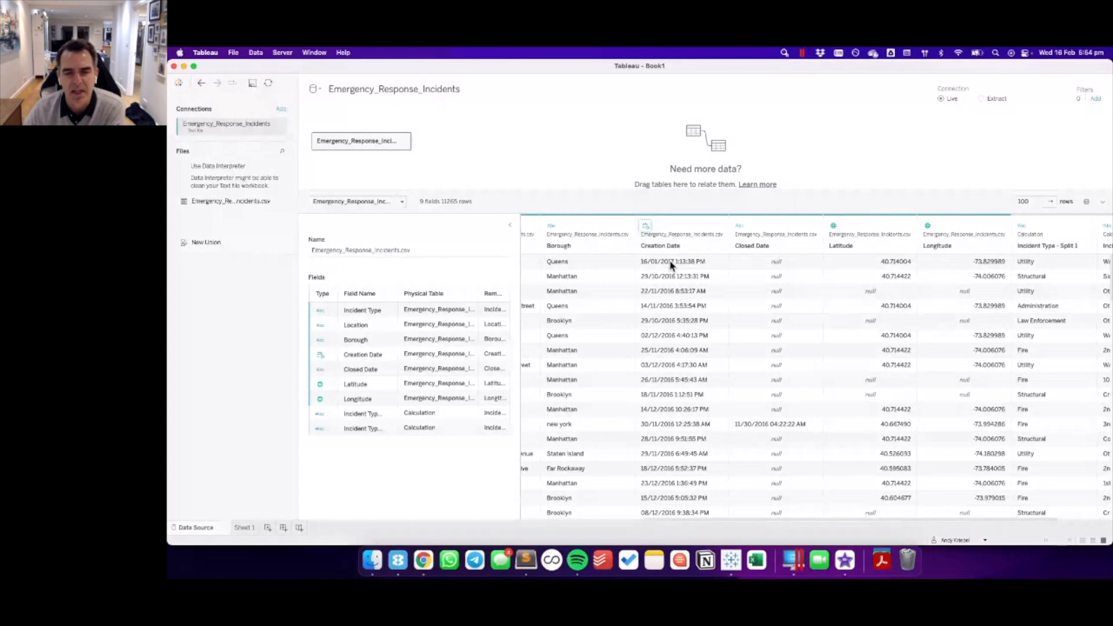
- Hide the Closed Date field from the data source
{"action": "left_click", "coordinate": [778, 228]}
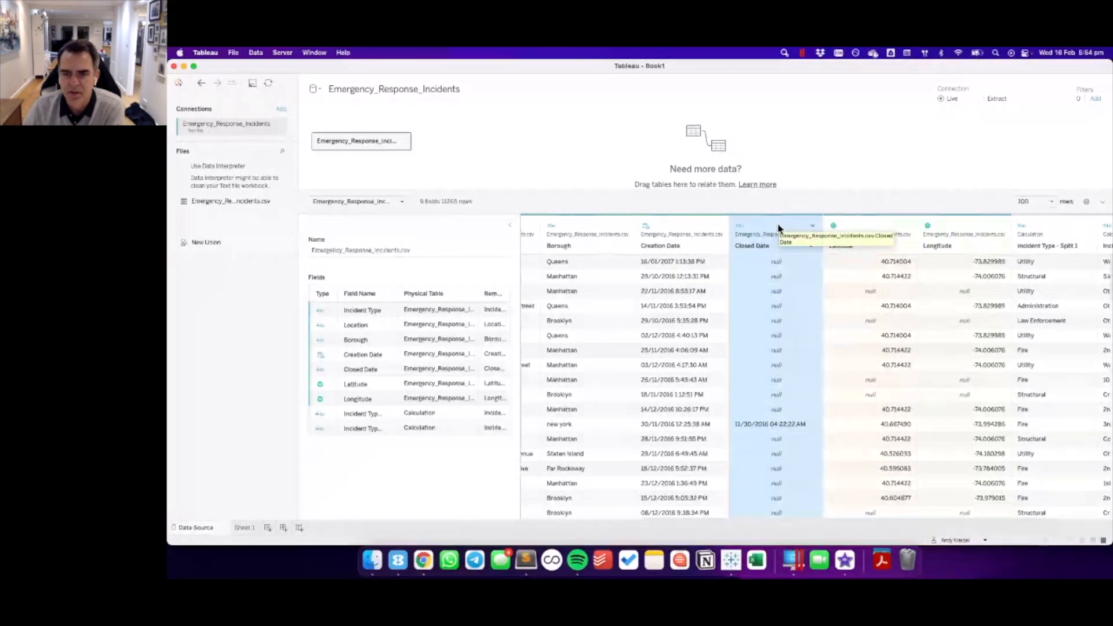
{"action": "left_click", "coordinate": [812, 227]}
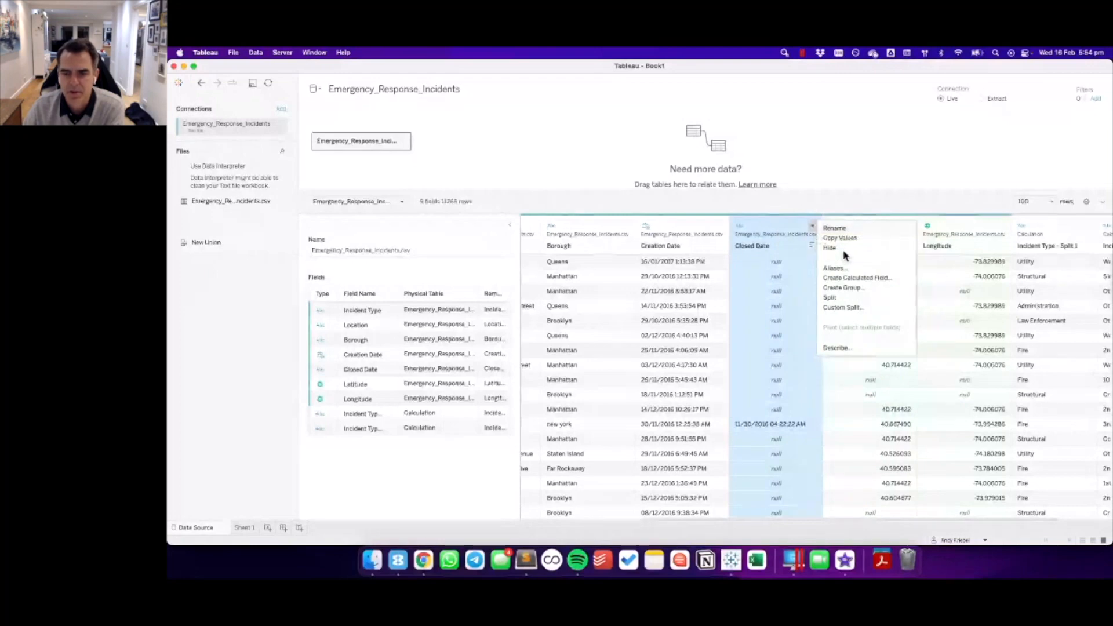
{"action": "left_click", "coordinate": [842, 250]}
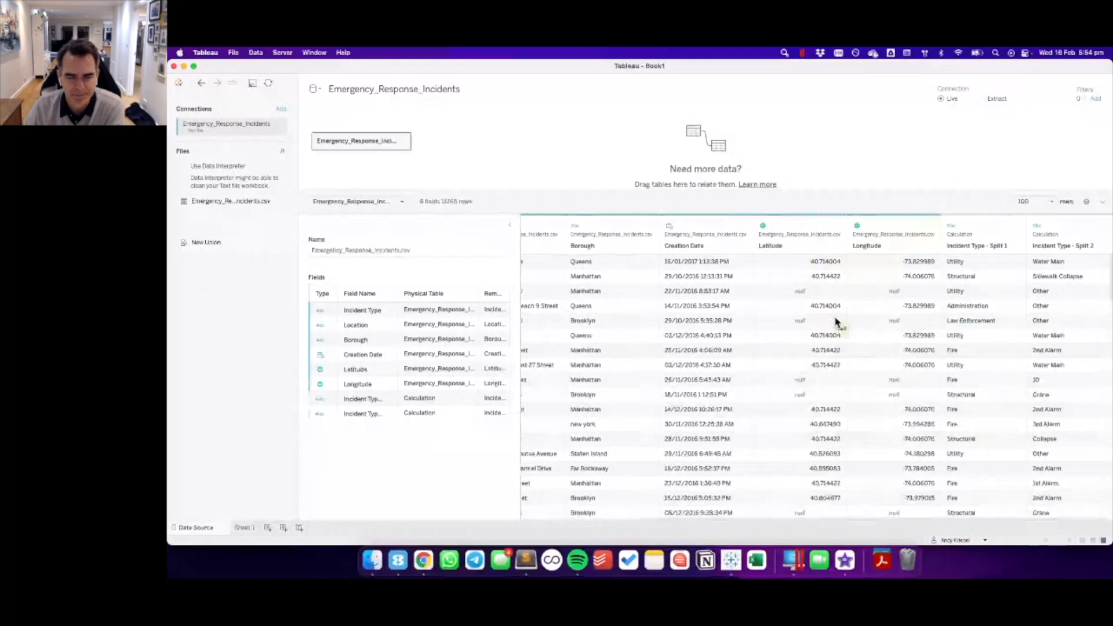
- Inspect the Latitude and Longitude columns and check the geographic role assigned to Latitude
{"action": "left_click", "coordinate": [817, 223]}
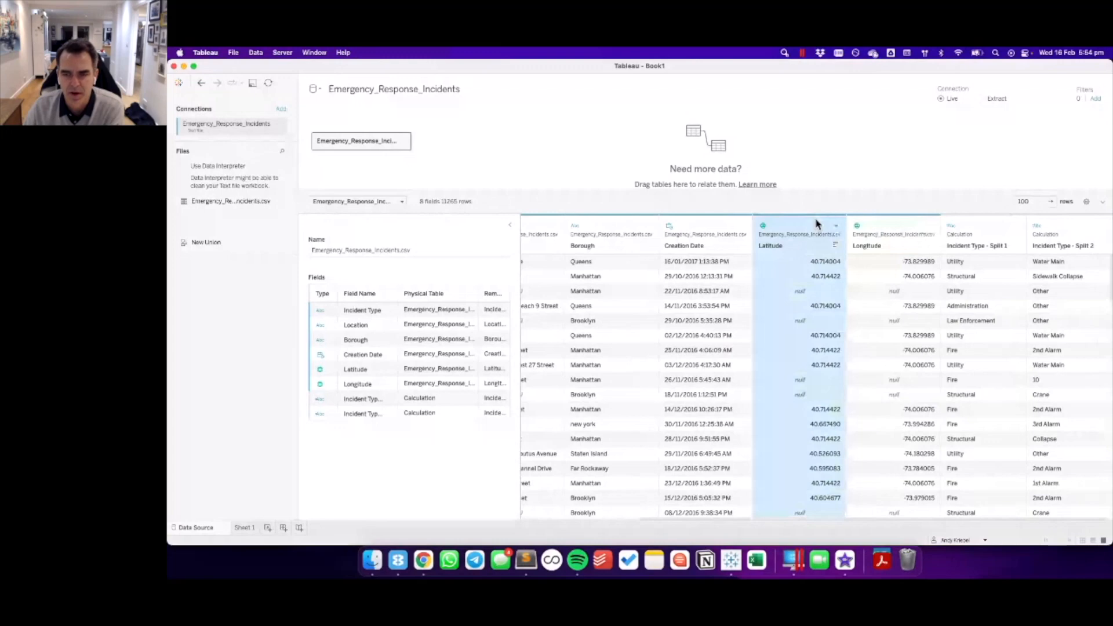
{"action": "left_click", "coordinate": [891, 225]}
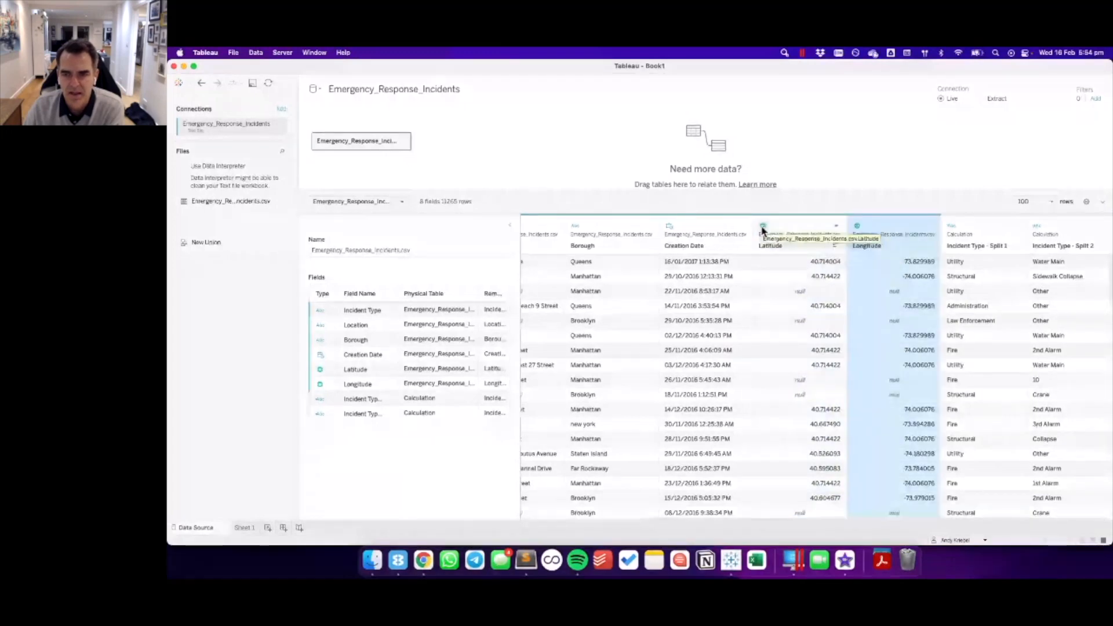
{"action": "left_click", "coordinate": [762, 227]}
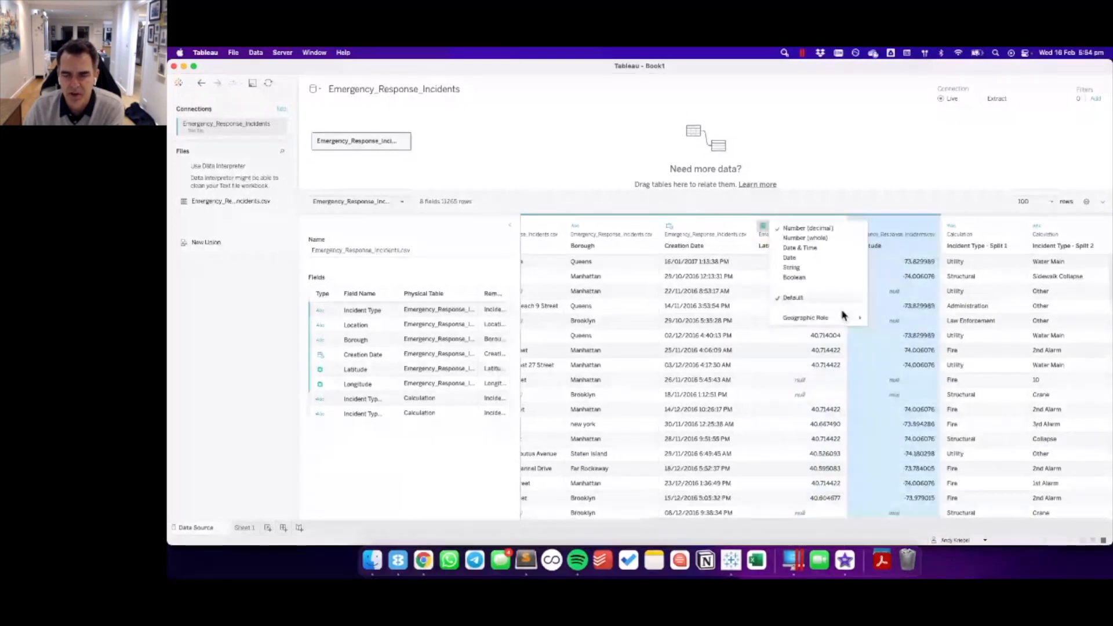
{"action": "left_click", "coordinate": [842, 316]}
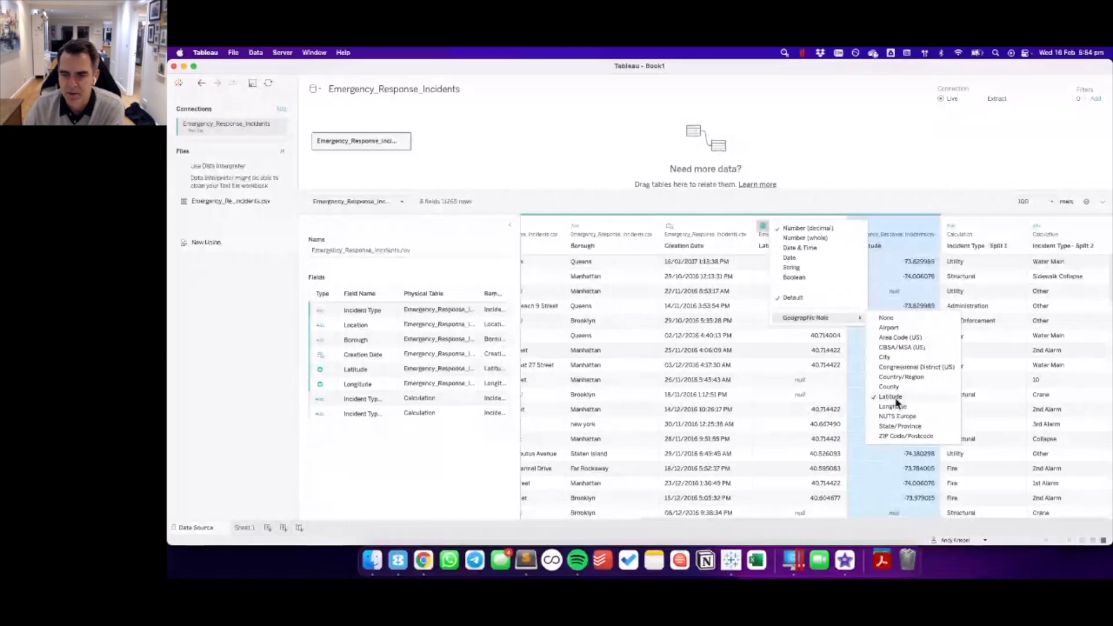
{"action": "left_click", "coordinate": [885, 227]}
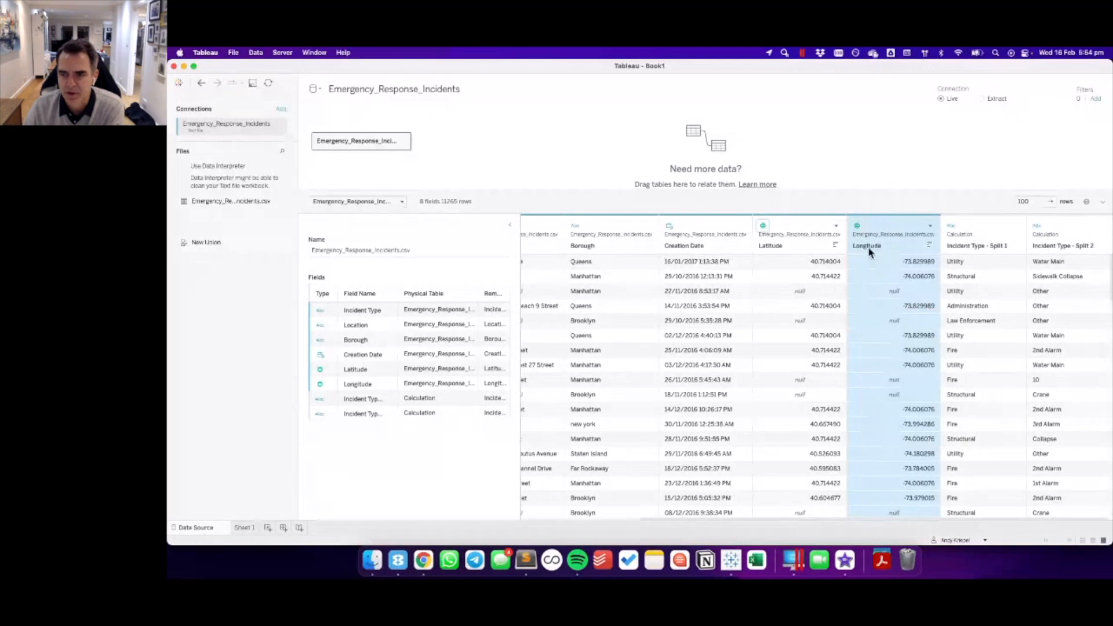
- Rename the Incident Type - Split 1 field as Category
{"action": "scroll", "coordinate": [971, 249], "scroll_direction": "right", "scroll_amount": 1}
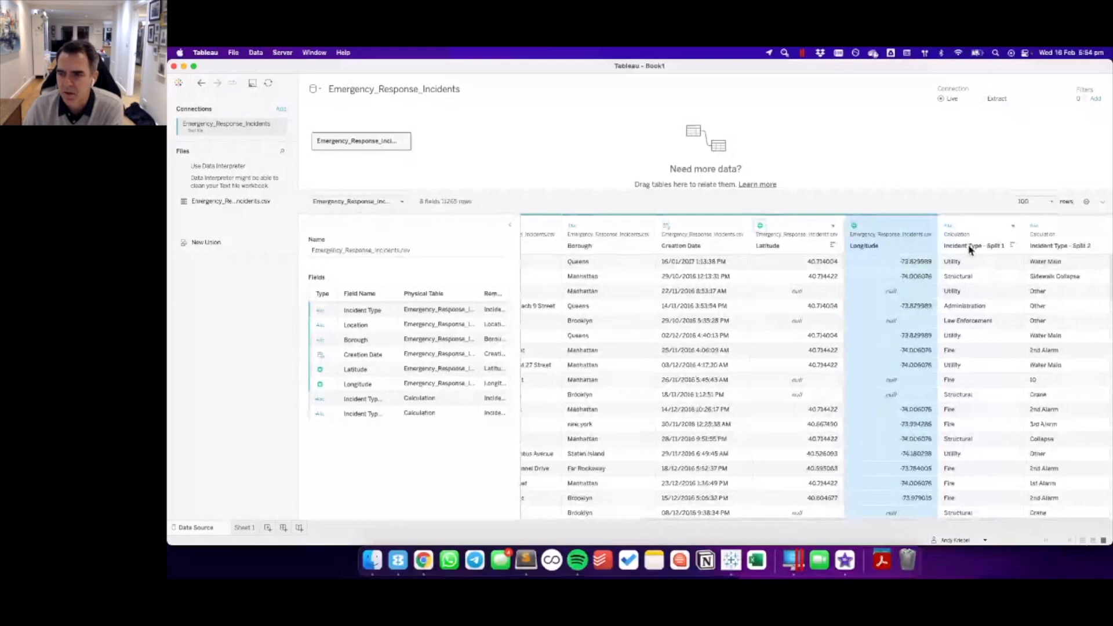
{"action": "left_click", "coordinate": [968, 245]}
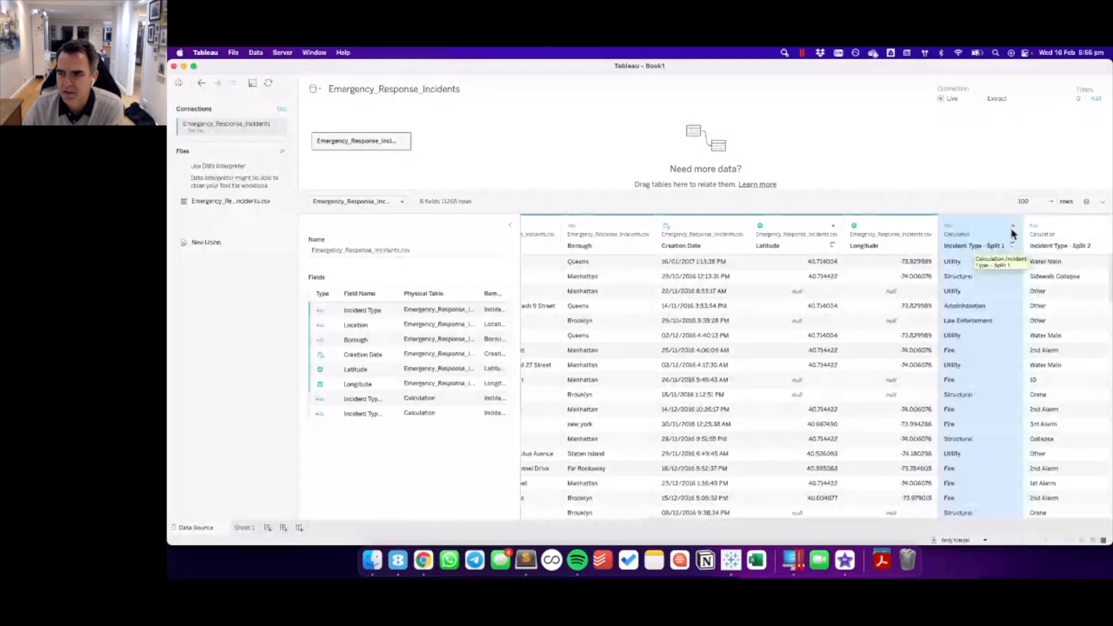
{"action": "left_click", "coordinate": [1012, 227]}
{"action": "left_click", "coordinate": [962, 186]}
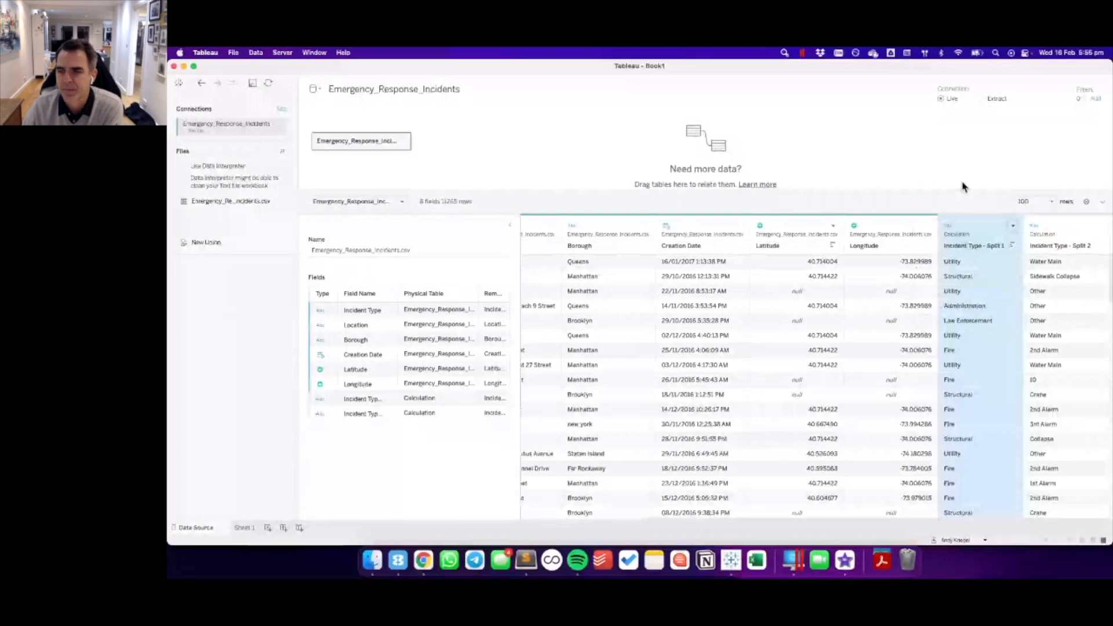
{"action": "left_click", "coordinate": [1012, 229]}
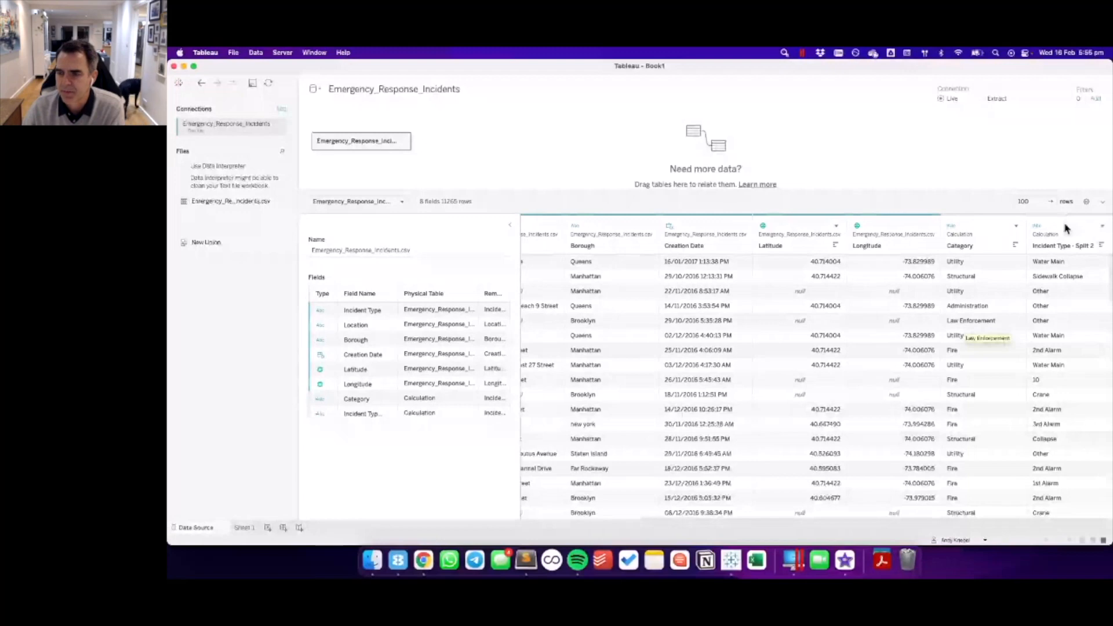
- Rename the Incident Type - Split 2 field as Sub-Category
{"action": "left_click", "coordinate": [1103, 229]}
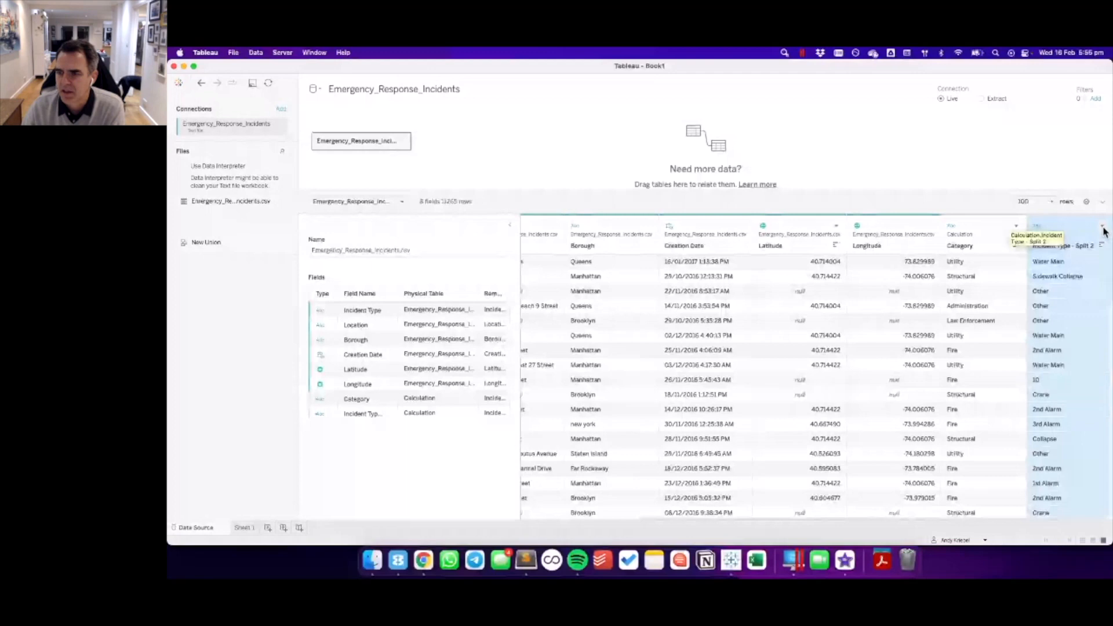
{"action": "left_click", "coordinate": [1102, 228]}
{"action": "left_click", "coordinate": [1045, 239]}
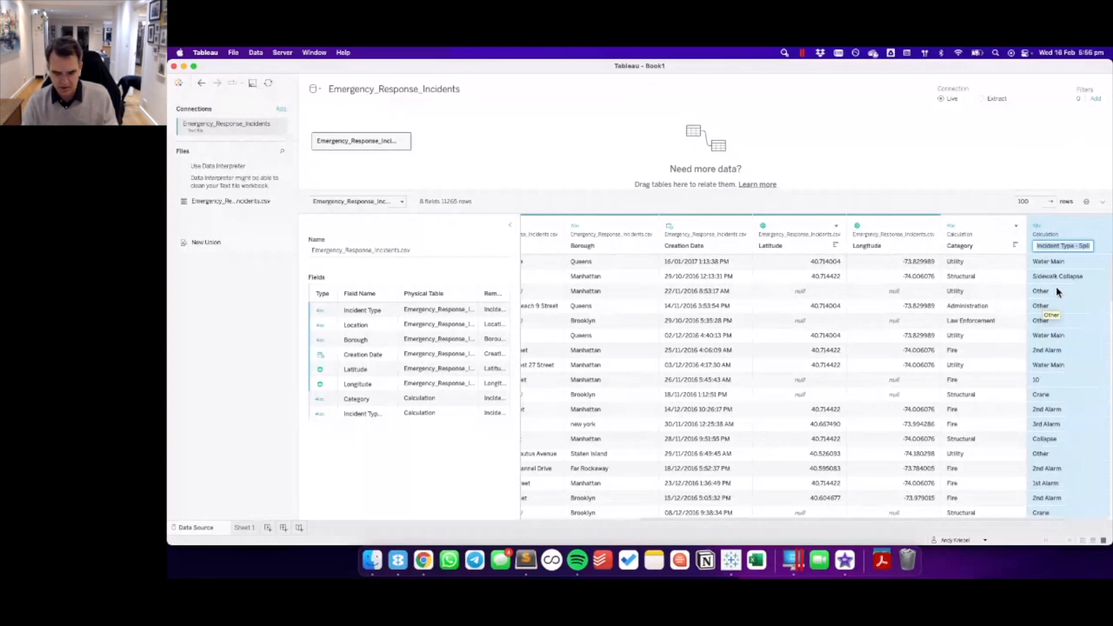
{"action": "type", "text": "Sub-Cat"}
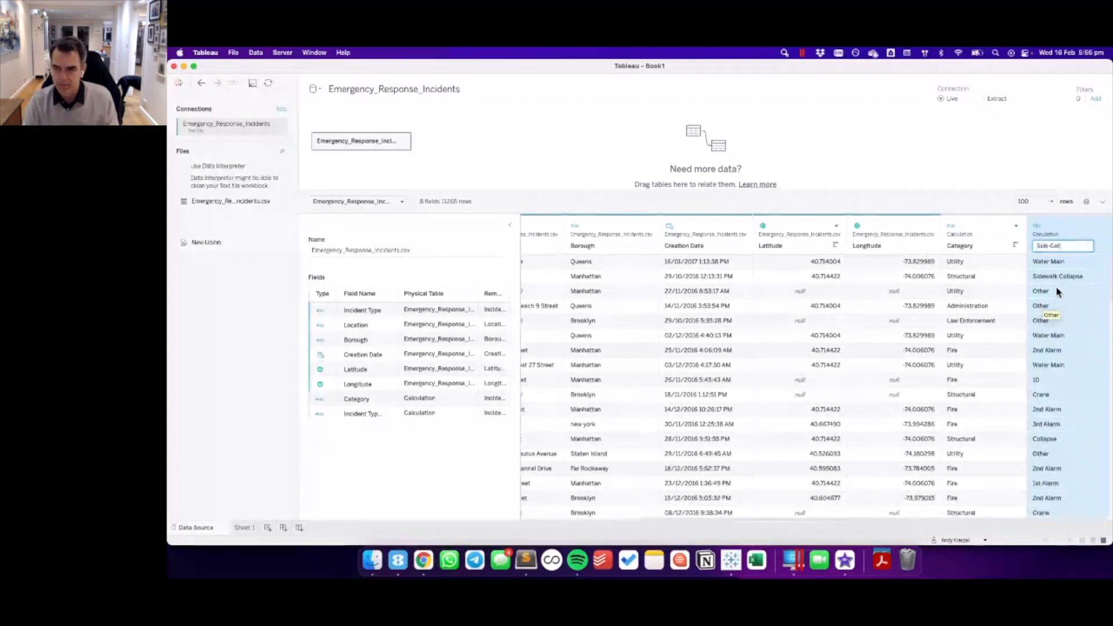
{"action": "type", "text": "egory"}
{"action": "key", "text": "Return"}
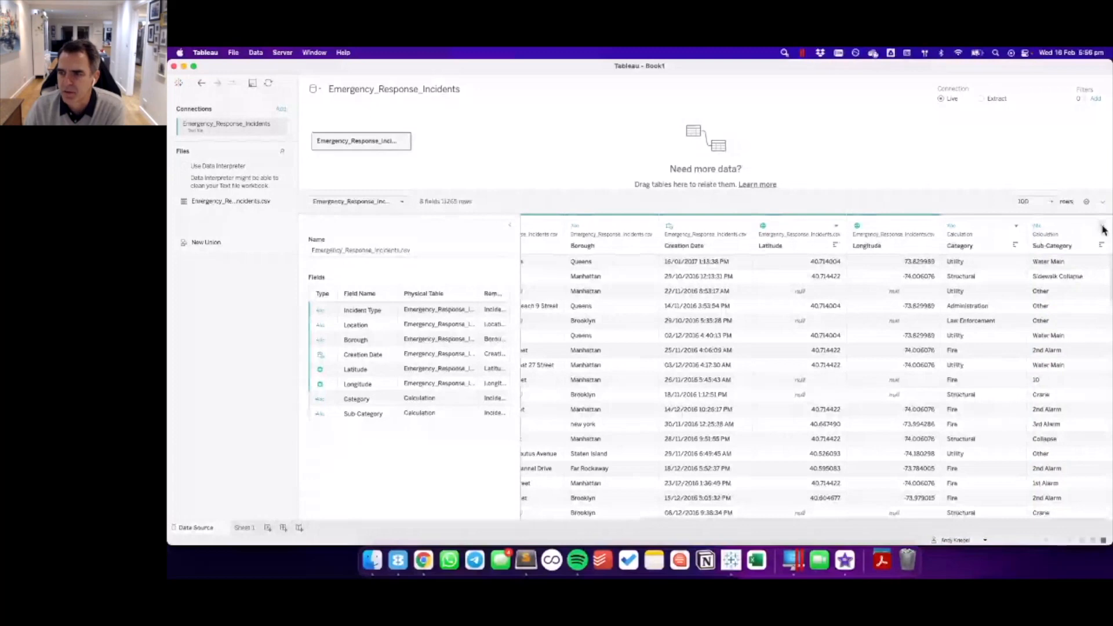
- Open the Sub-Category calculation, examine its TRIM and SPLIT functions and their arguments, and close the editor
{"action": "left_click", "coordinate": [1103, 229]}
{"action": "left_click", "coordinate": [1031, 249]}
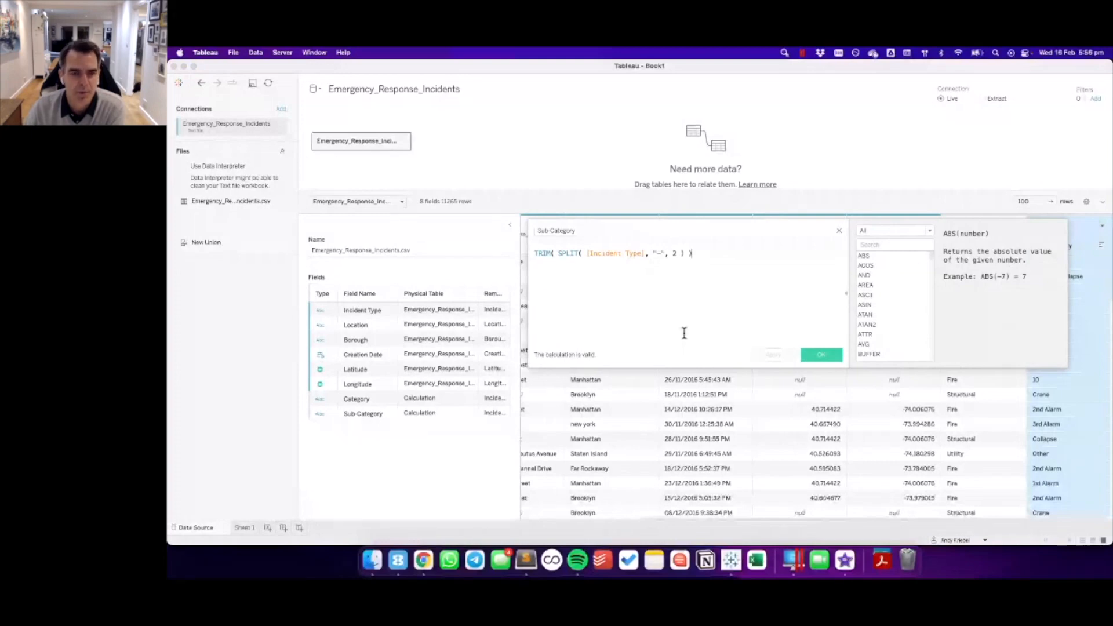
{"action": "left_click", "coordinate": [723, 253]}
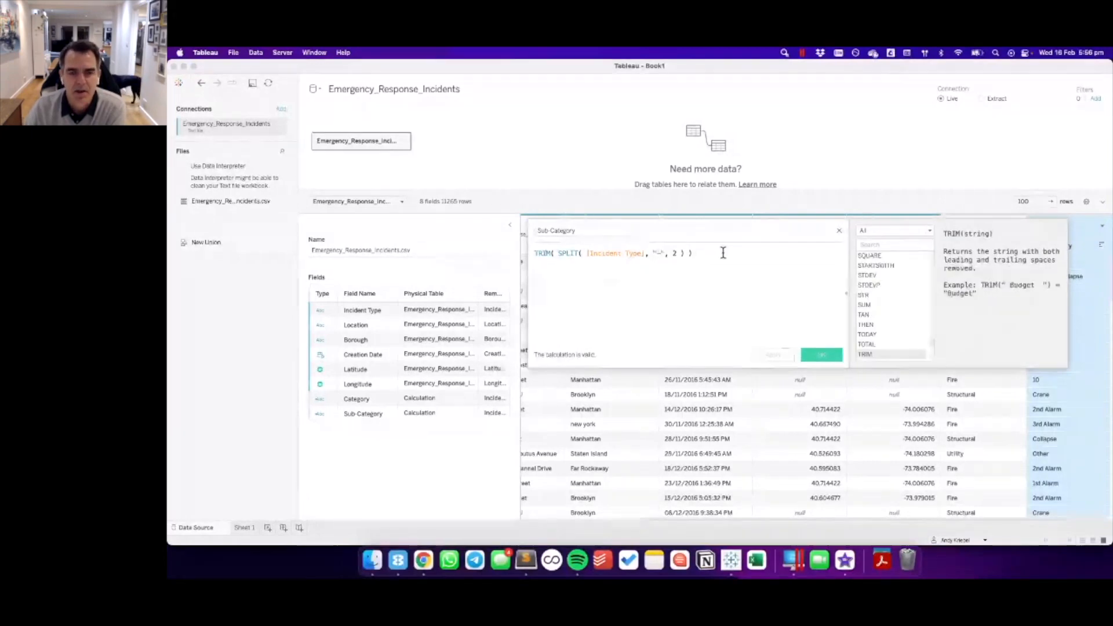
{"action": "left_click_drag", "start_coordinate": [581, 253], "coordinate": [658, 253]}
{"action": "left_click", "coordinate": [657, 253]}
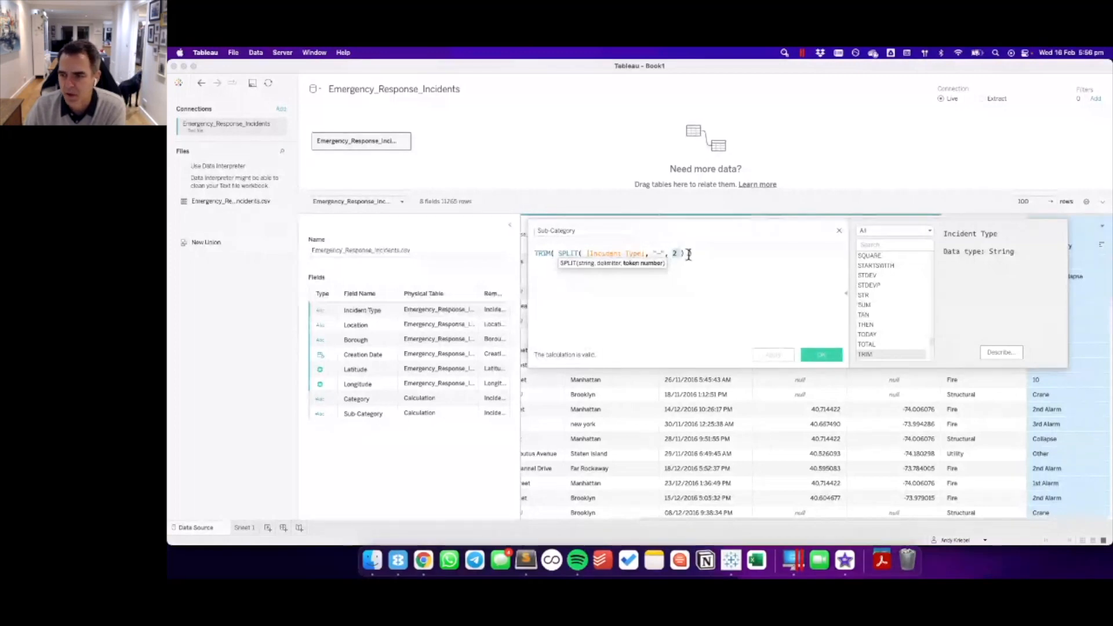
{"action": "left_click", "coordinate": [821, 355]}
- Recheck the Sub-Category formula for the row with value 10 and compare it with the original Incident Type column
{"action": "left_click", "coordinate": [1054, 383]}
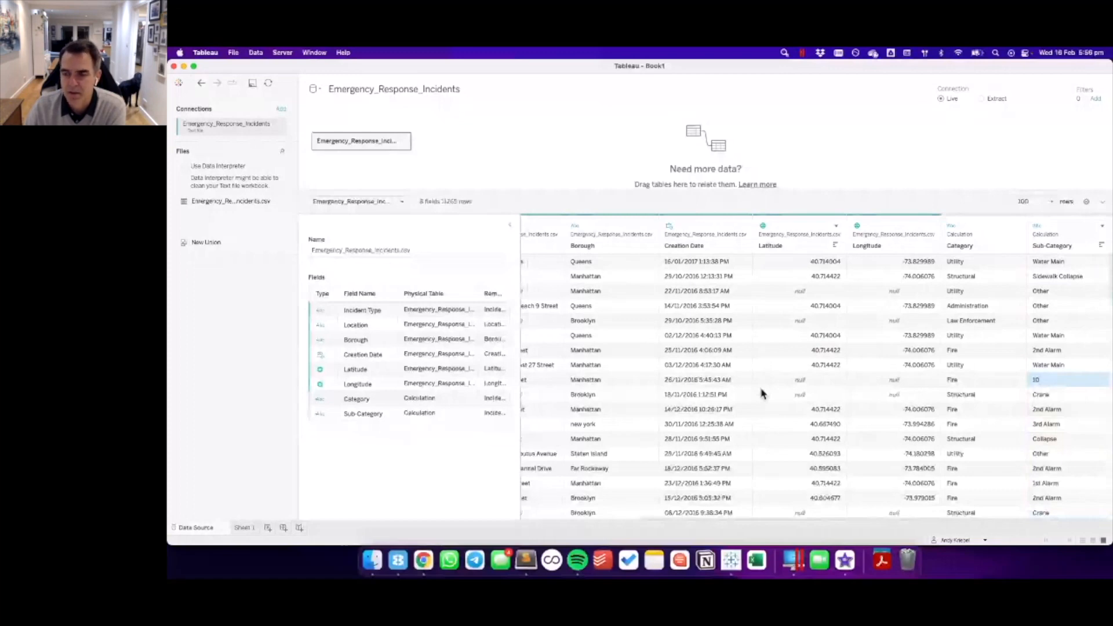
{"action": "scroll", "coordinate": [762, 394], "scroll_direction": "right", "scroll_amount": 1}
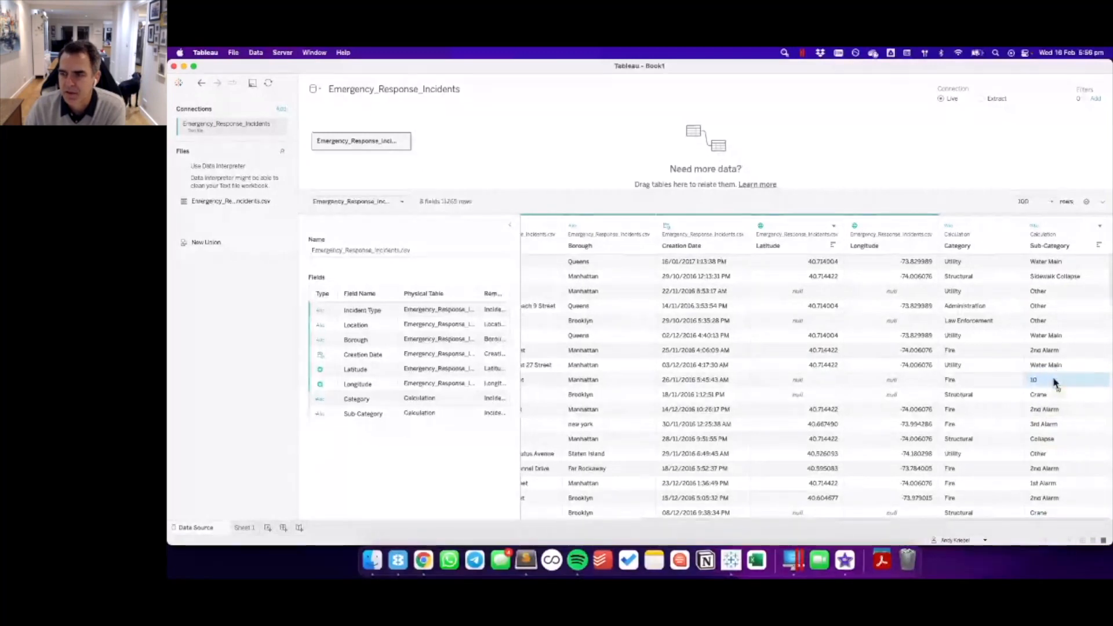
{"action": "left_click", "coordinate": [1061, 232]}
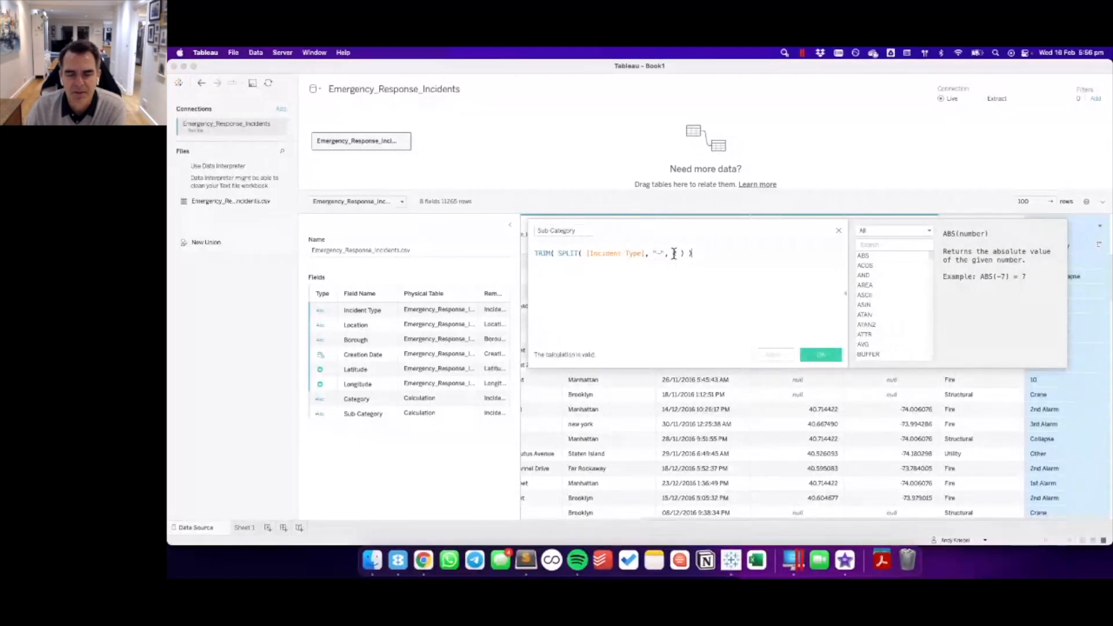
{"action": "left_click", "coordinate": [827, 357]}
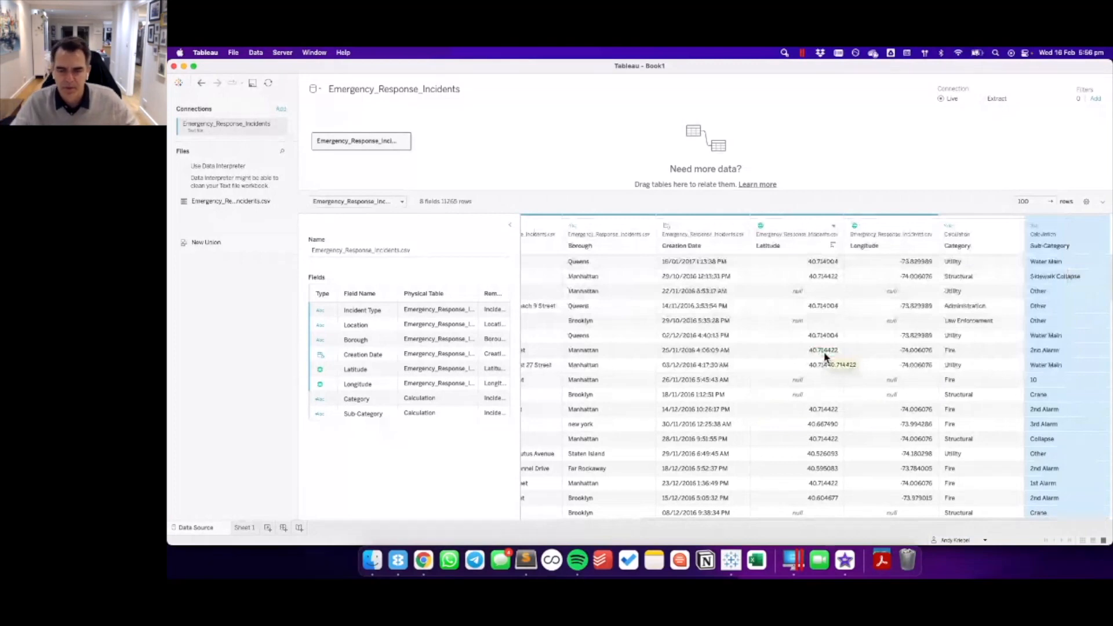
{"action": "scroll", "coordinate": [827, 356], "scroll_direction": "left", "scroll_amount": 3}
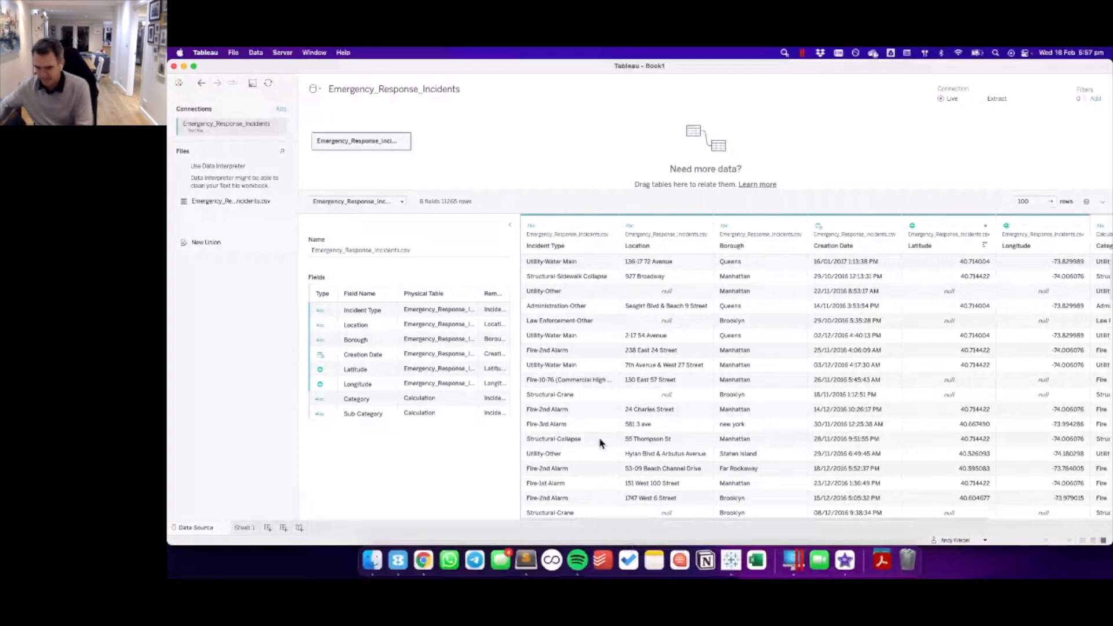
- Open Sheet 1 and review the analytics options and the available dimension and measure fields
{"action": "left_click", "coordinate": [244, 527]}
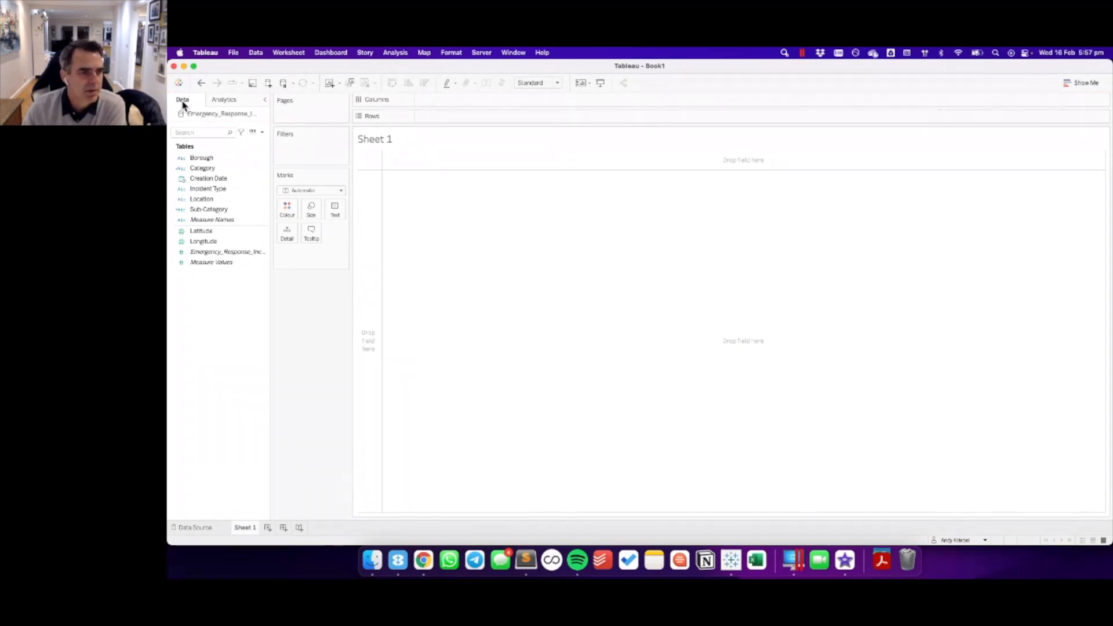
{"action": "left_click", "coordinate": [226, 101]}
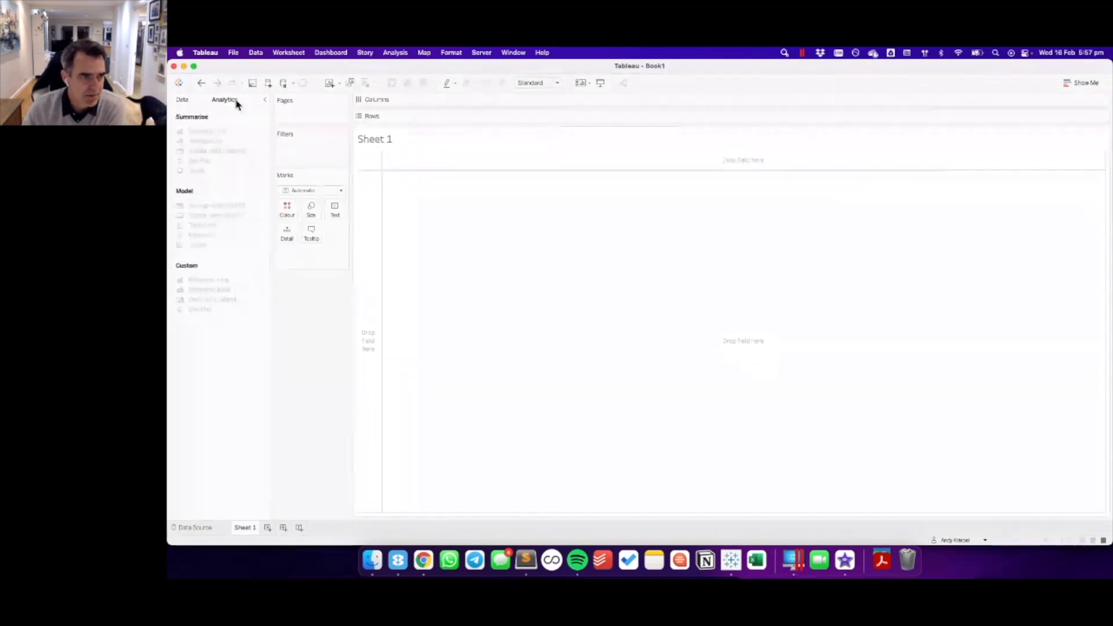
{"action": "left_click", "coordinate": [181, 100]}
{"action": "left_click", "coordinate": [203, 180]}
{"action": "left_click", "coordinate": [213, 241]}
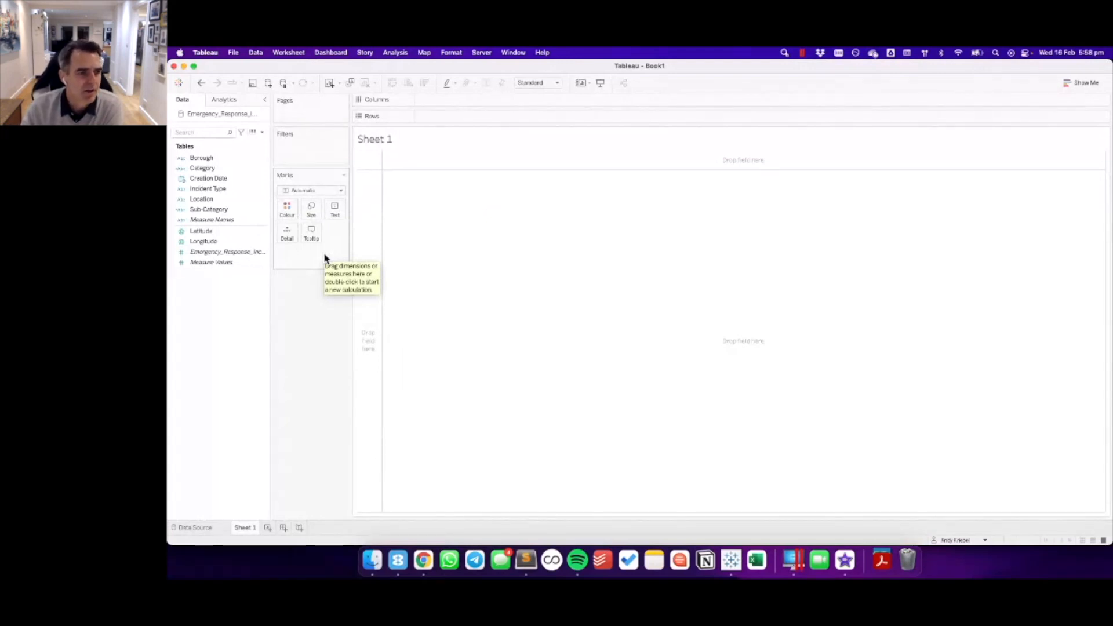
{"action": "left_click", "coordinate": [217, 203]}
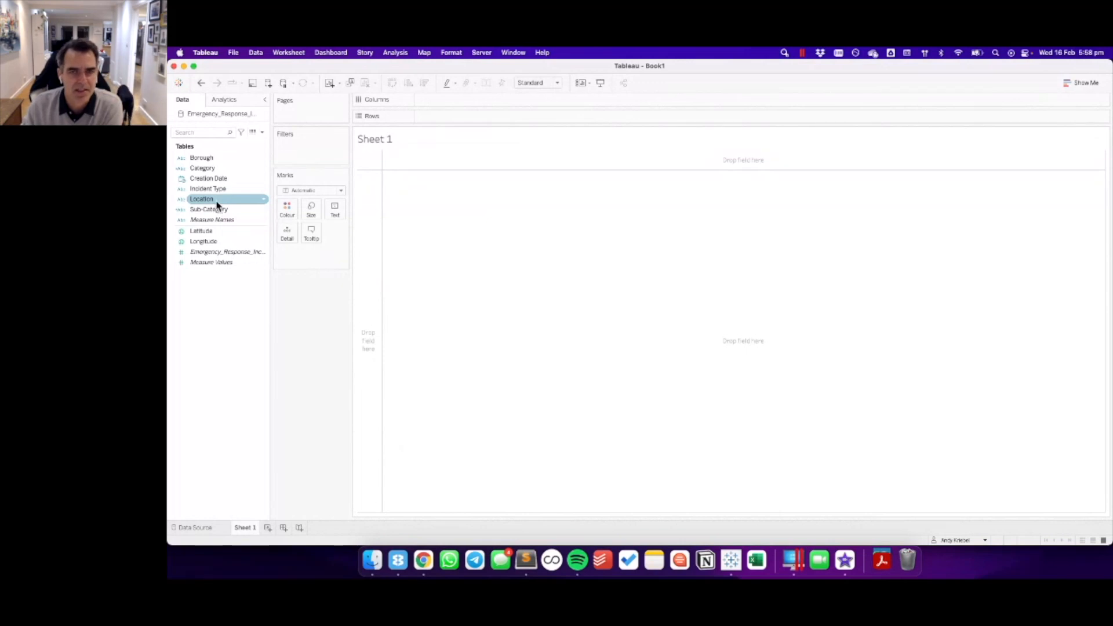
- Show the record count of the Emergency_Response_Incidents table as the text mark on Sheet 1
{"action": "left_click", "coordinate": [214, 252]}
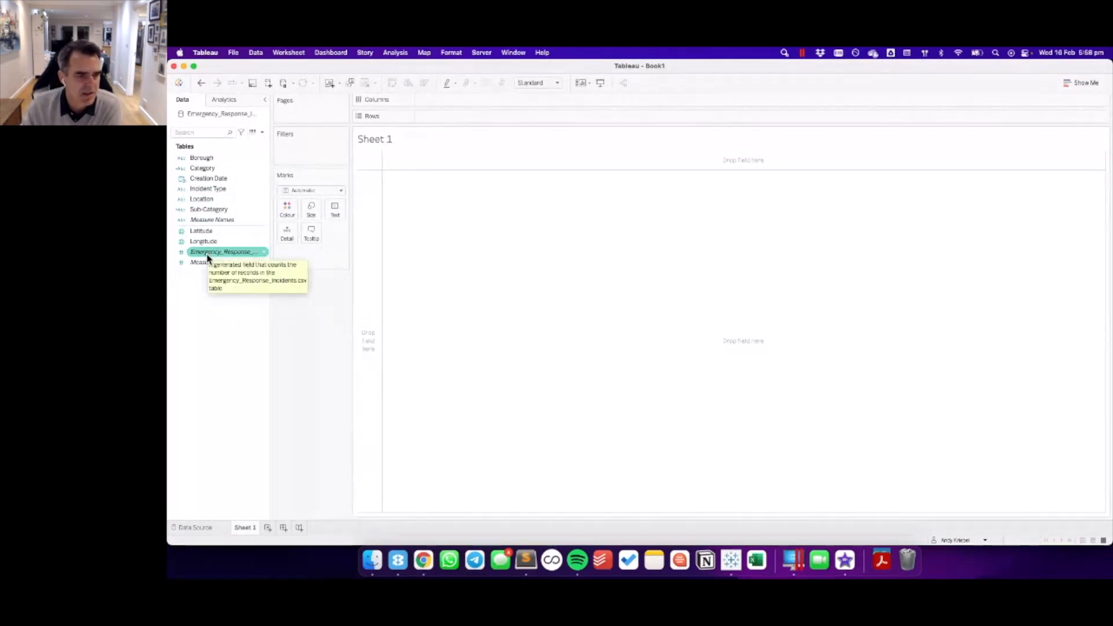
{"action": "left_click", "coordinate": [264, 256]}
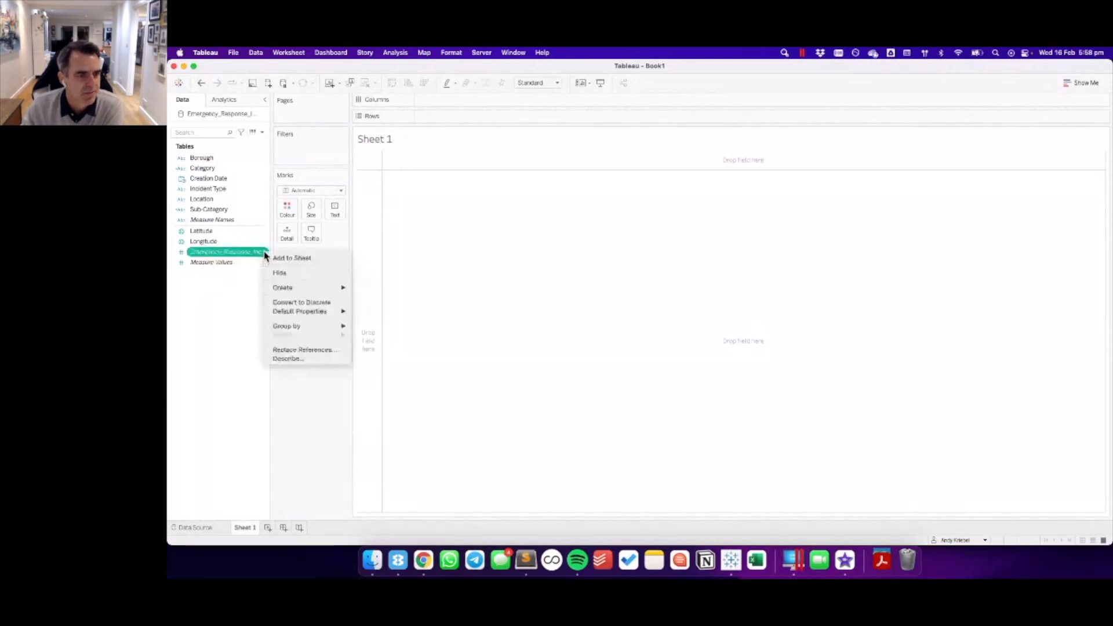
{"action": "left_click", "coordinate": [215, 266]}
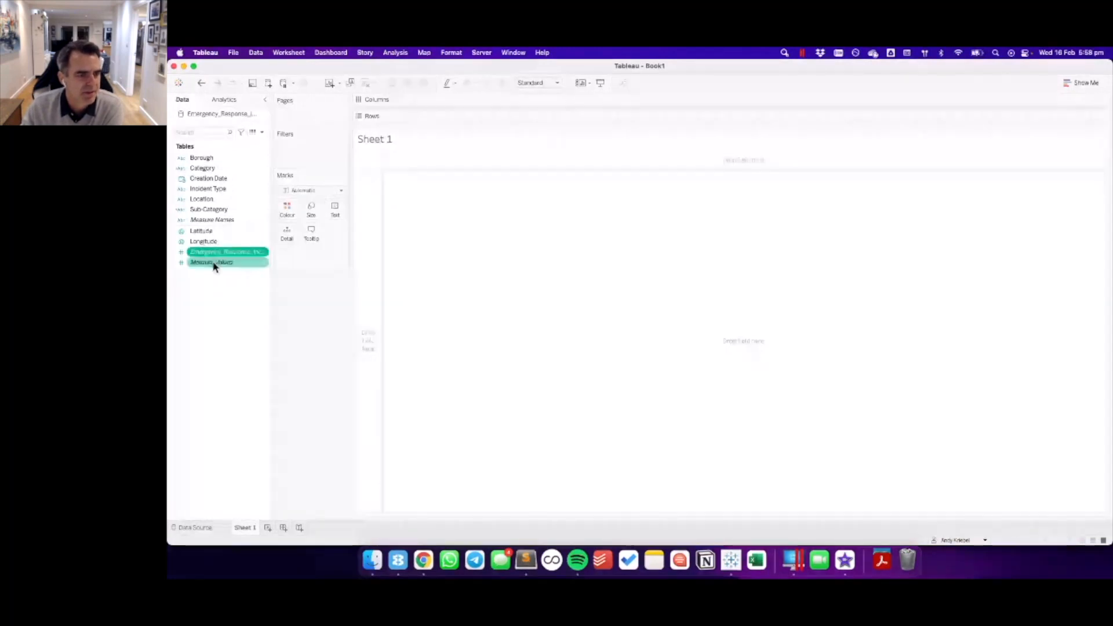
{"action": "left_click_drag", "start_coordinate": [215, 265], "coordinate": [293, 255]}
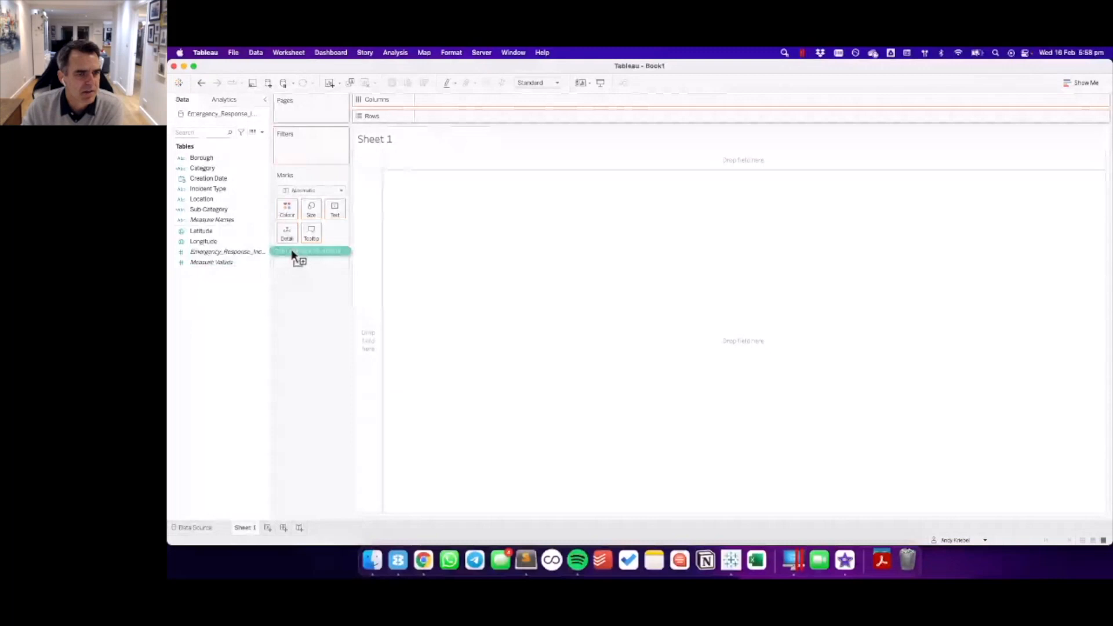
{"action": "left_click_drag", "start_coordinate": [293, 256], "coordinate": [333, 203]}
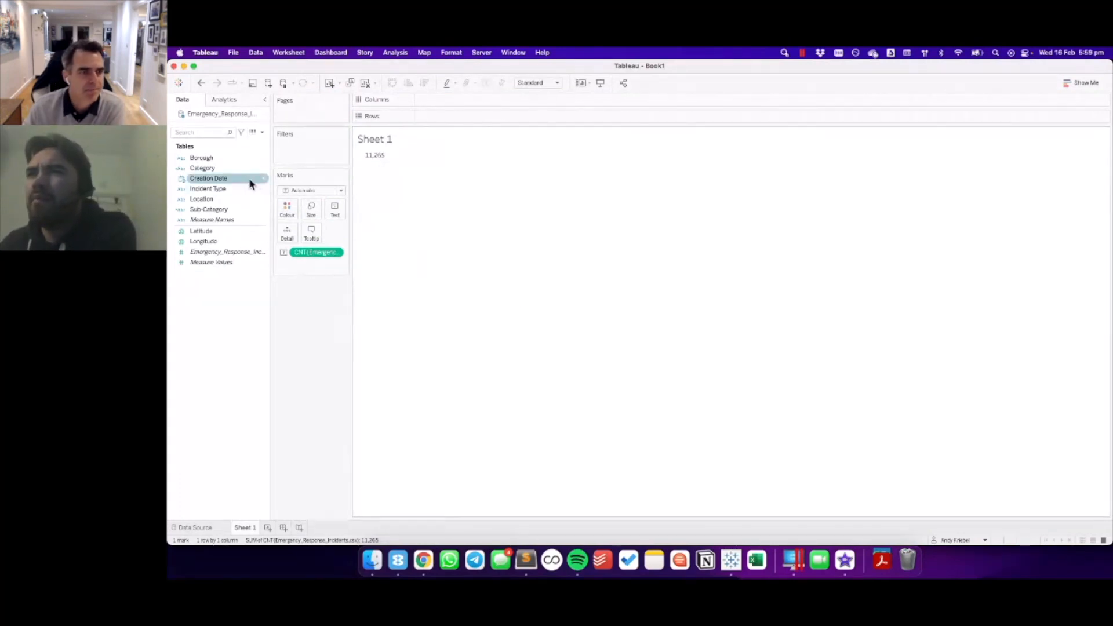
- In the data source, try a custom split of Incident Type with the separator "-" into the first 2 columns, and return to Sheet 1
{"action": "right_click", "coordinate": [225, 119]}
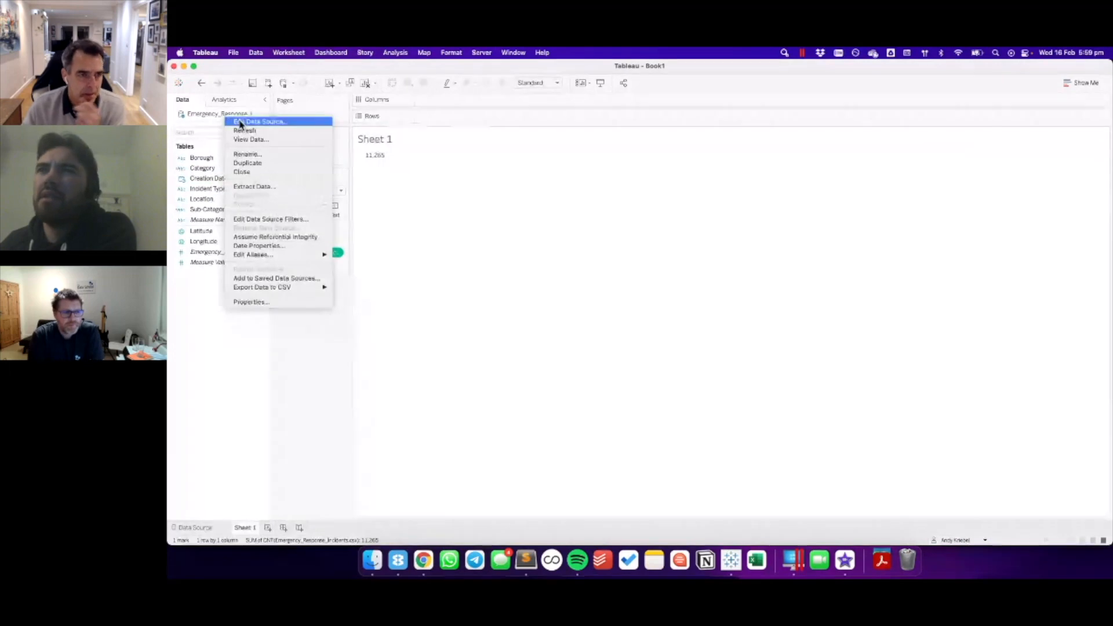
{"action": "left_click", "coordinate": [222, 520]}
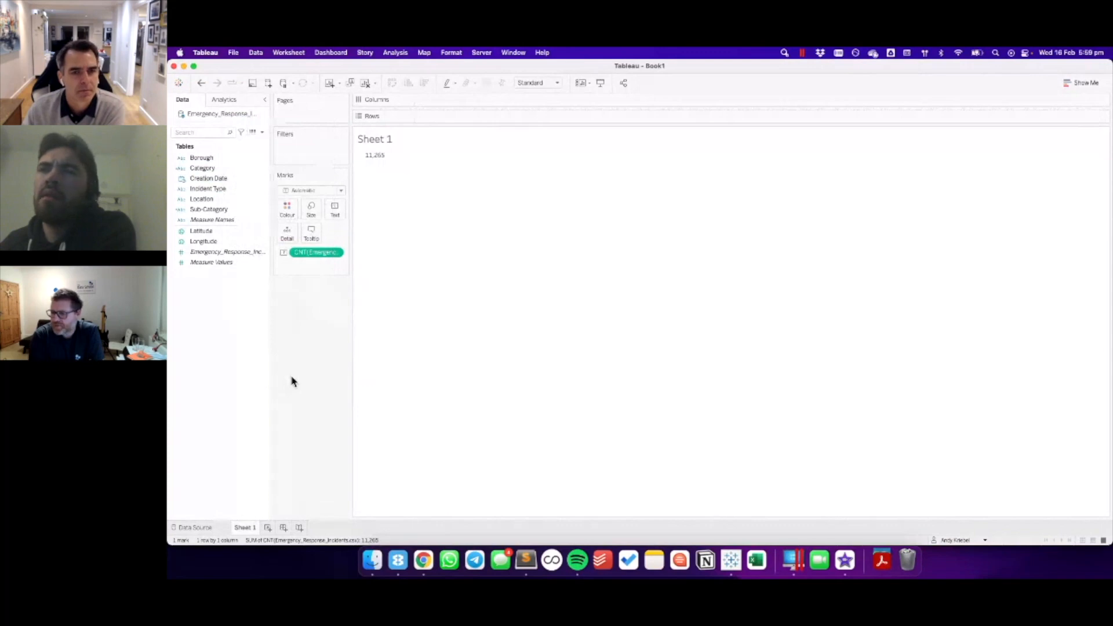
{"action": "left_click", "coordinate": [204, 529]}
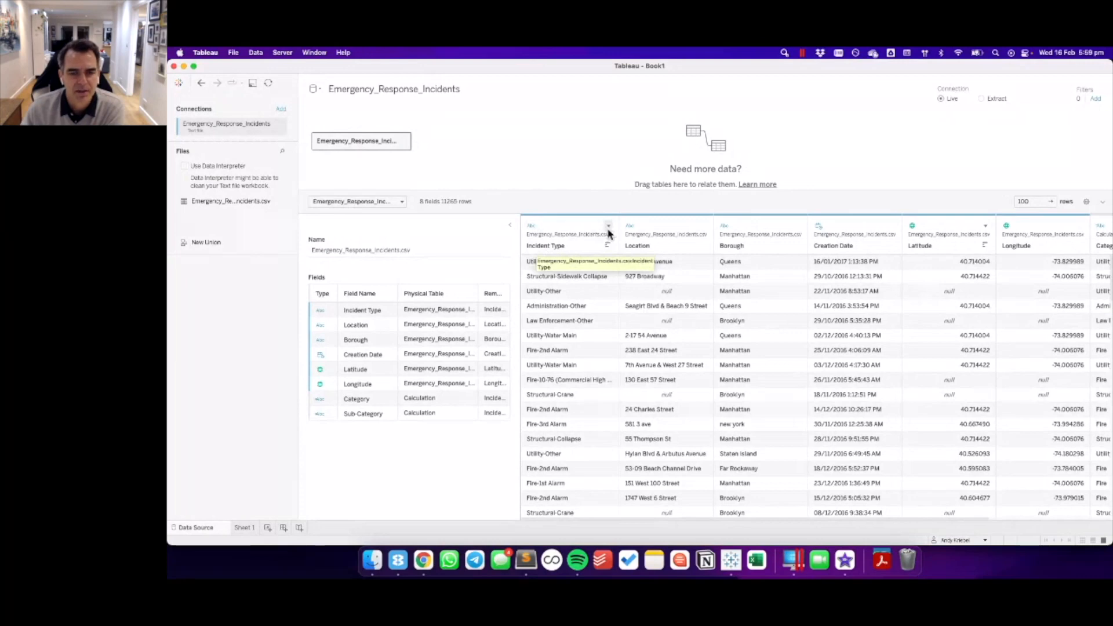
{"action": "left_click", "coordinate": [608, 230]}
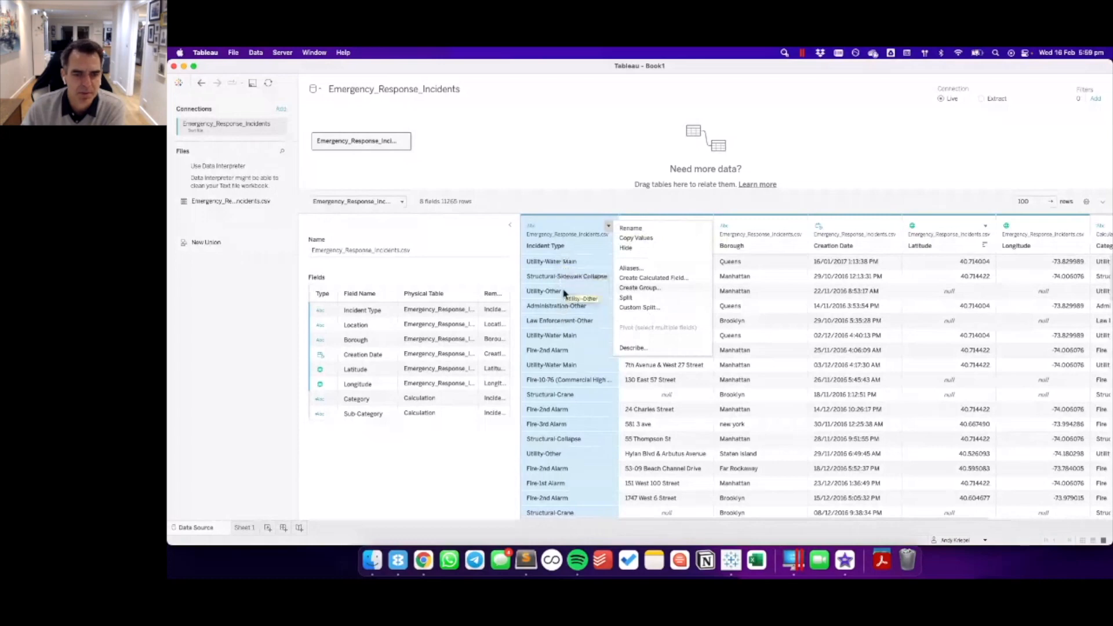
{"action": "left_click", "coordinate": [631, 308]}
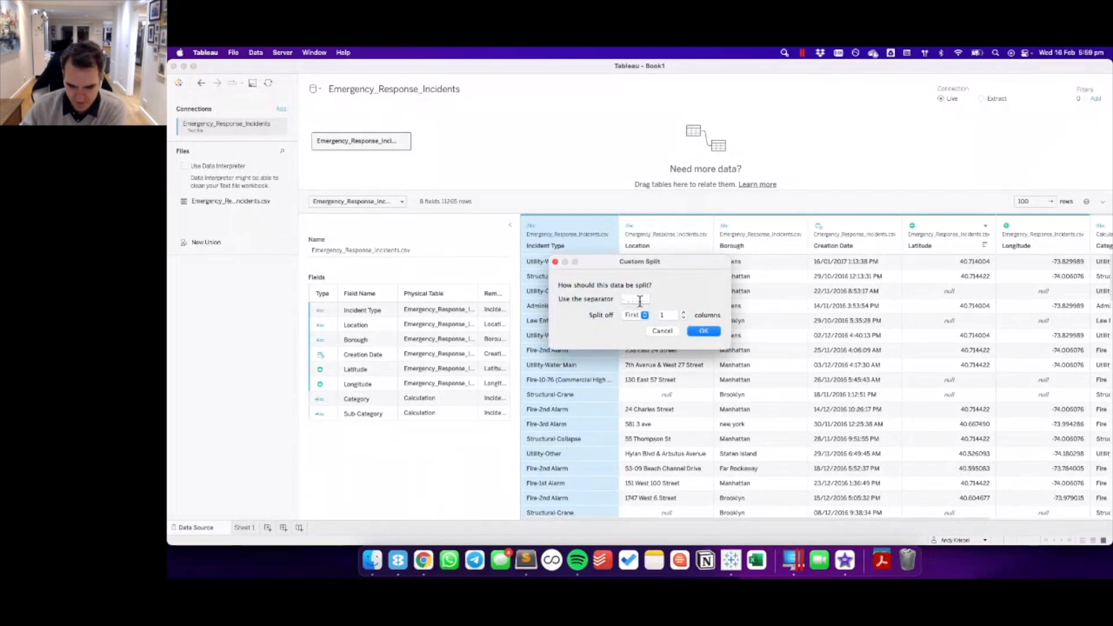
{"action": "left_click", "coordinate": [682, 312]}
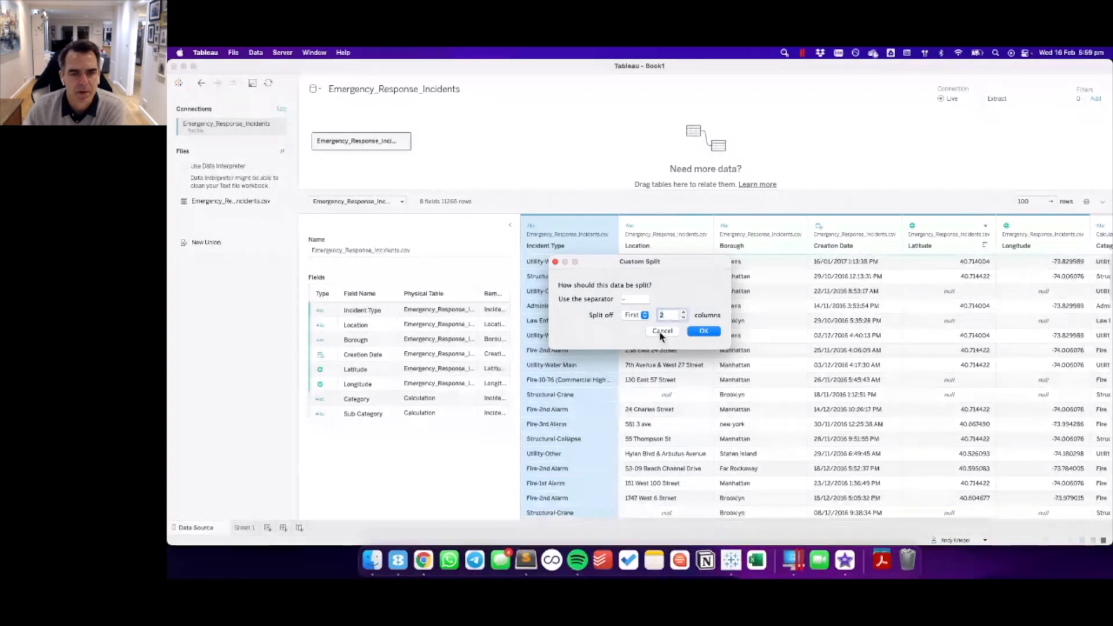
{"action": "left_click", "coordinate": [662, 332]}
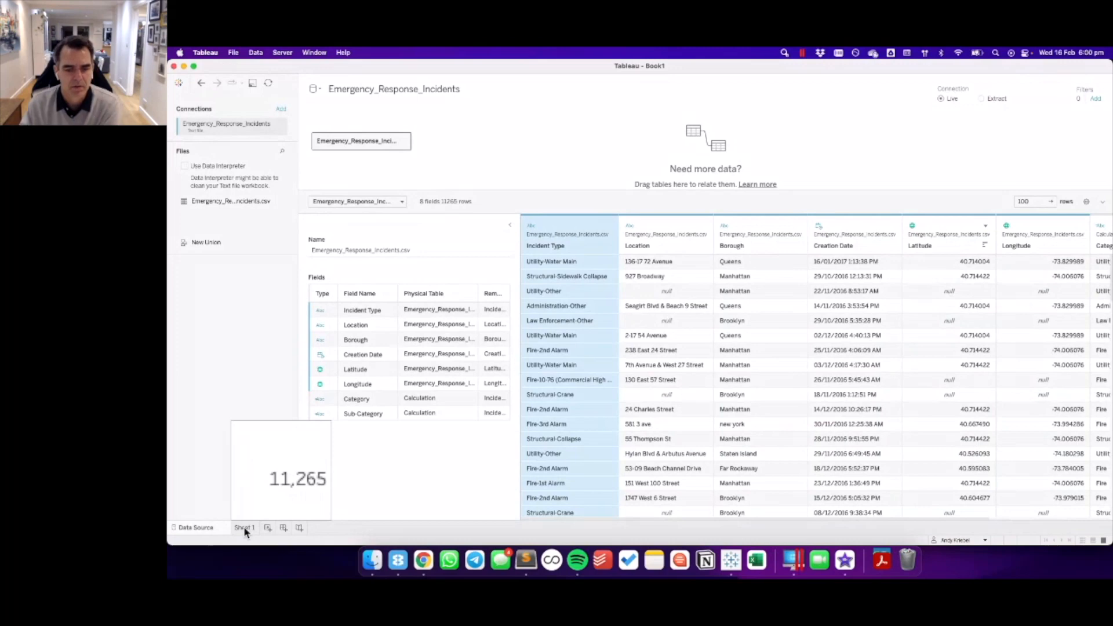
{"action": "left_click", "coordinate": [243, 526]}
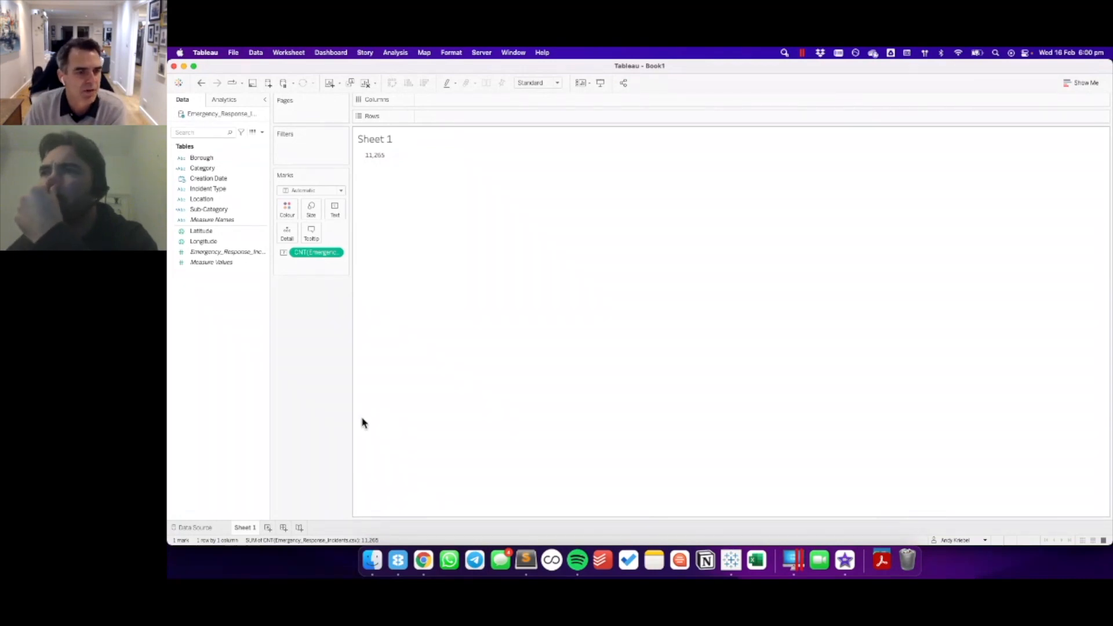
- Align the count text horizontally to the centre and vertically to the middle
{"action": "left_click", "coordinate": [335, 212]}
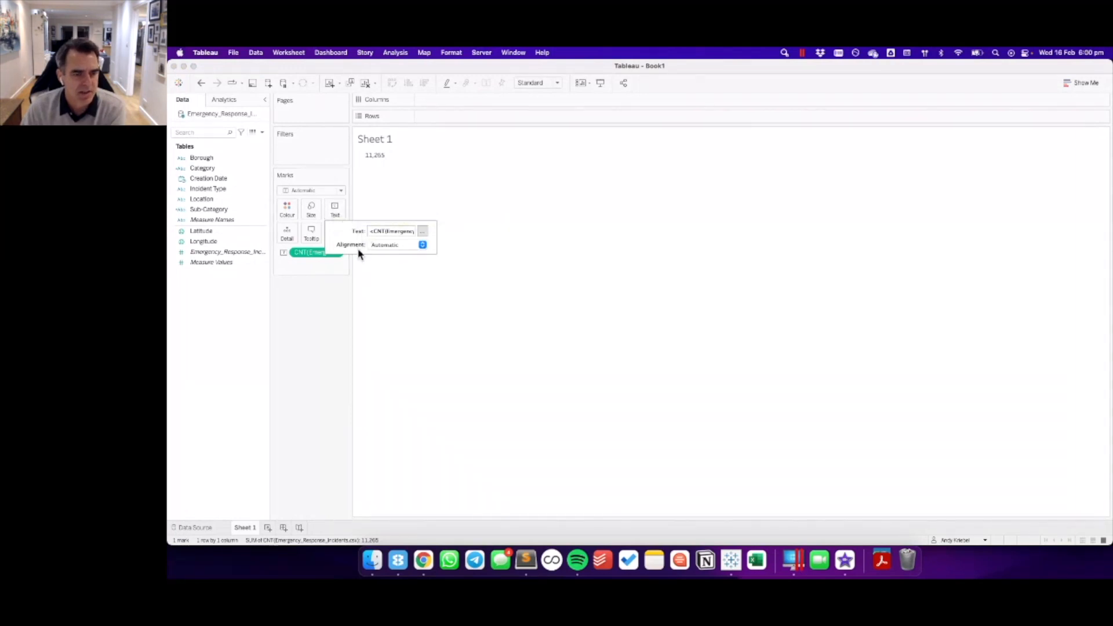
{"action": "left_click", "coordinate": [394, 247]}
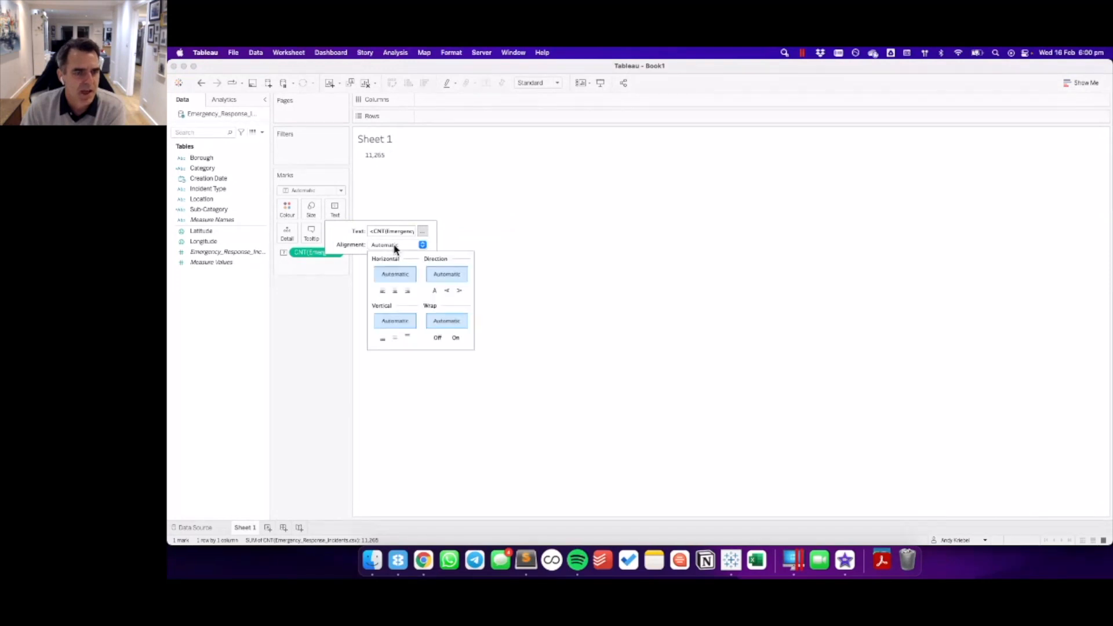
{"action": "left_click", "coordinate": [394, 291]}
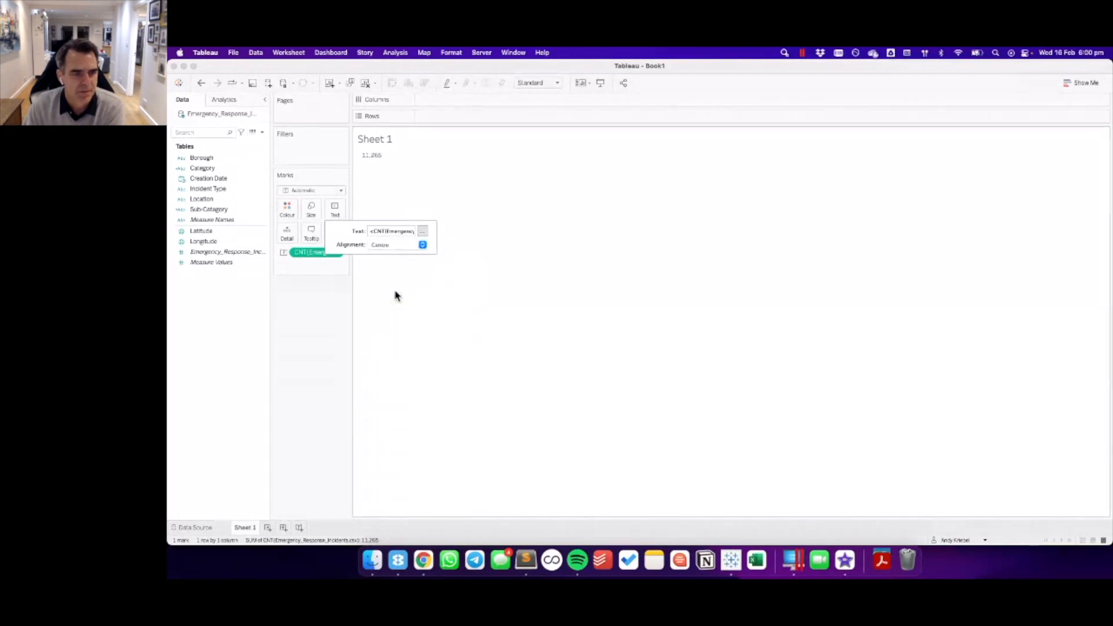
{"action": "left_click", "coordinate": [404, 249]}
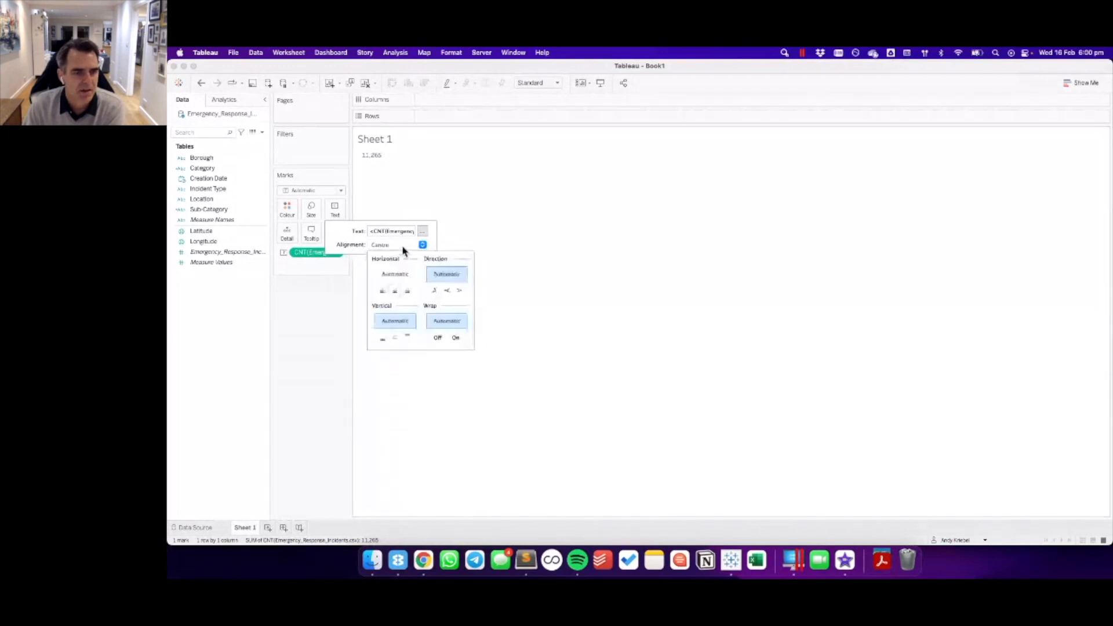
{"action": "left_click", "coordinate": [395, 338]}
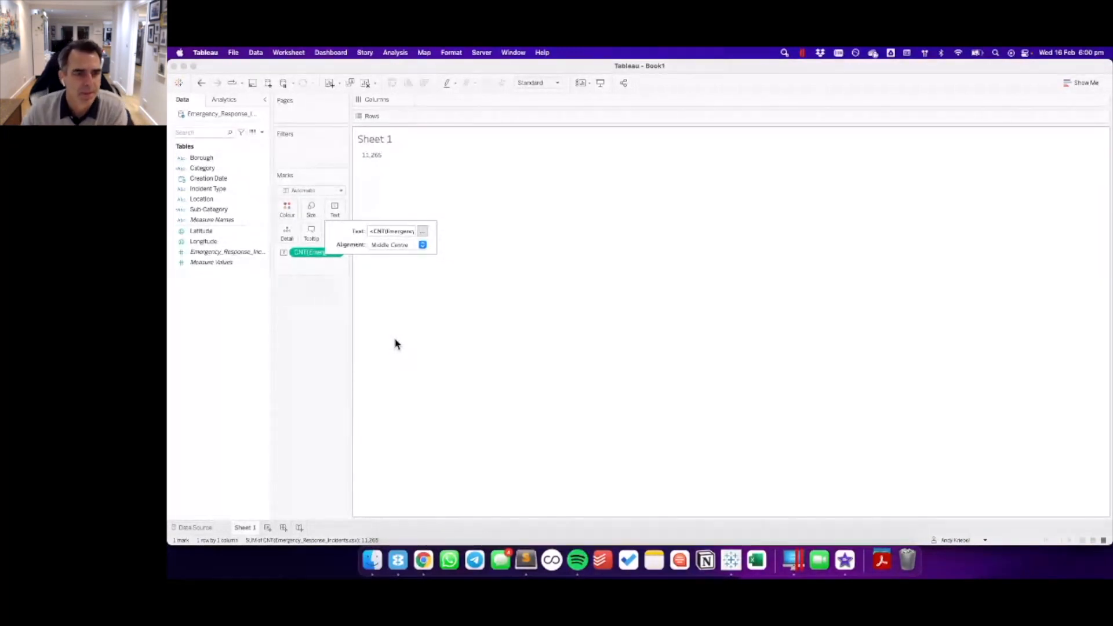
- Set the font size of the count field in the label to 48
{"action": "left_click", "coordinate": [423, 233]}
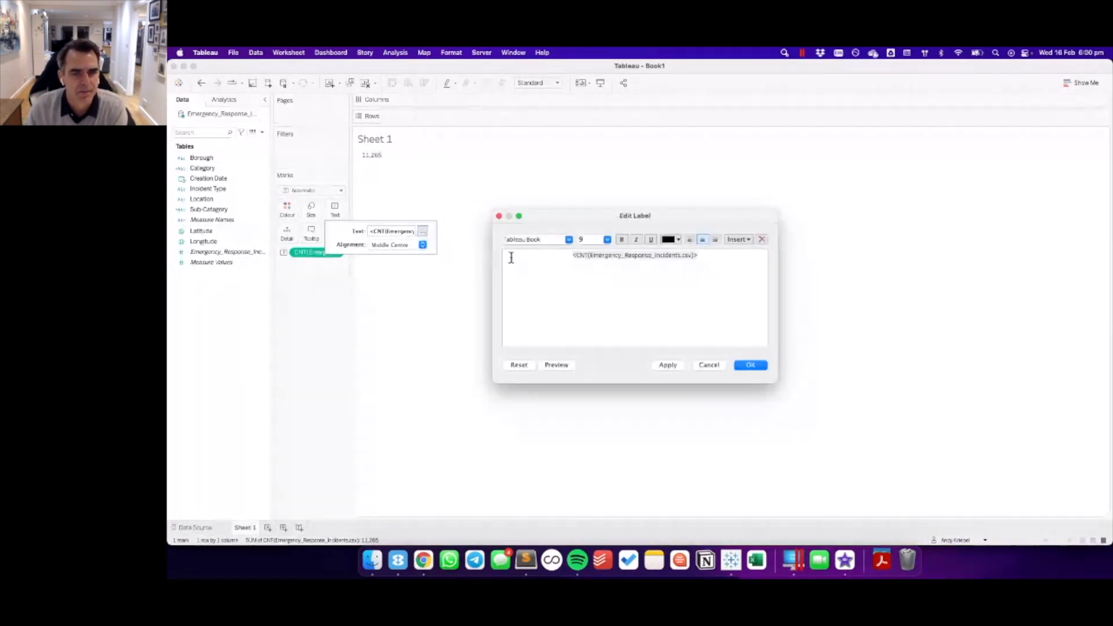
{"action": "triple_click", "coordinate": [614, 256]}
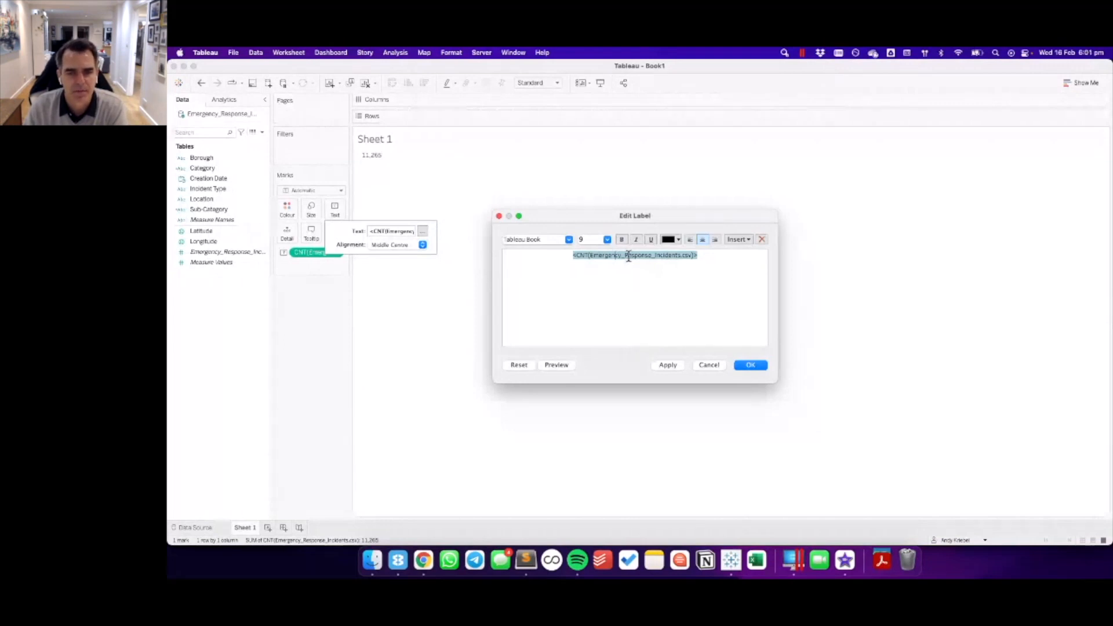
{"action": "left_click", "coordinate": [607, 239]}
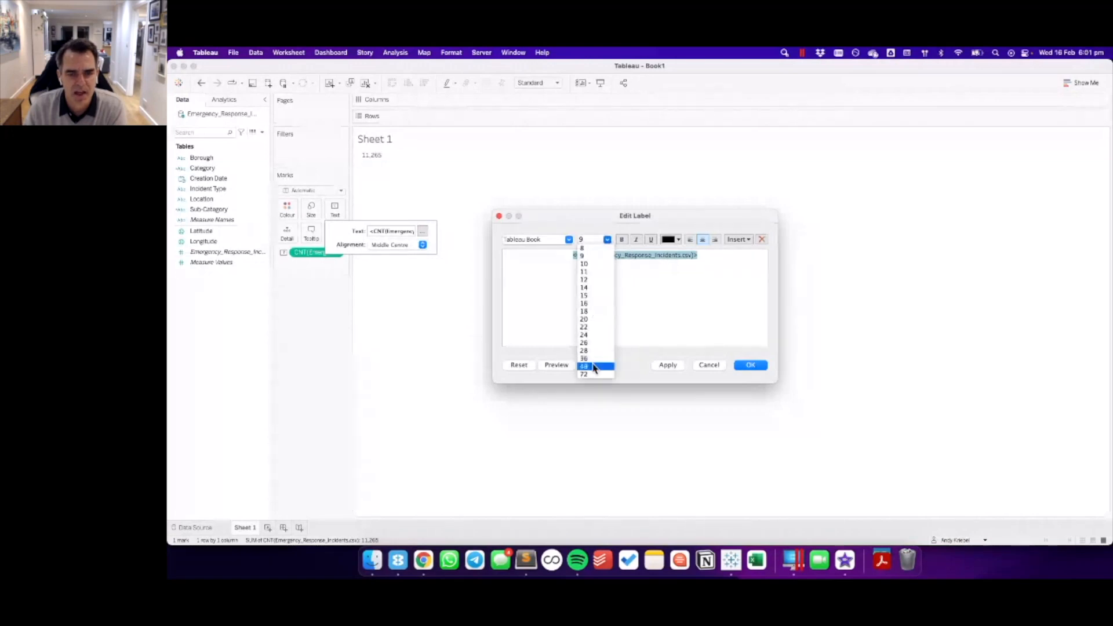
{"action": "left_click", "coordinate": [594, 365]}
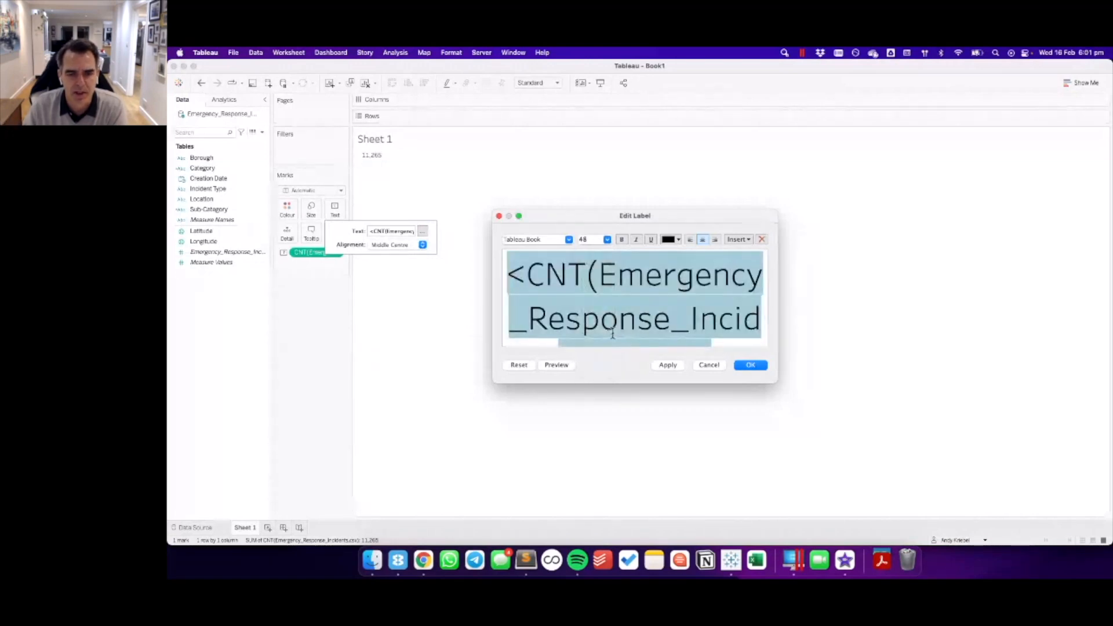
{"action": "left_click", "coordinate": [749, 366]}
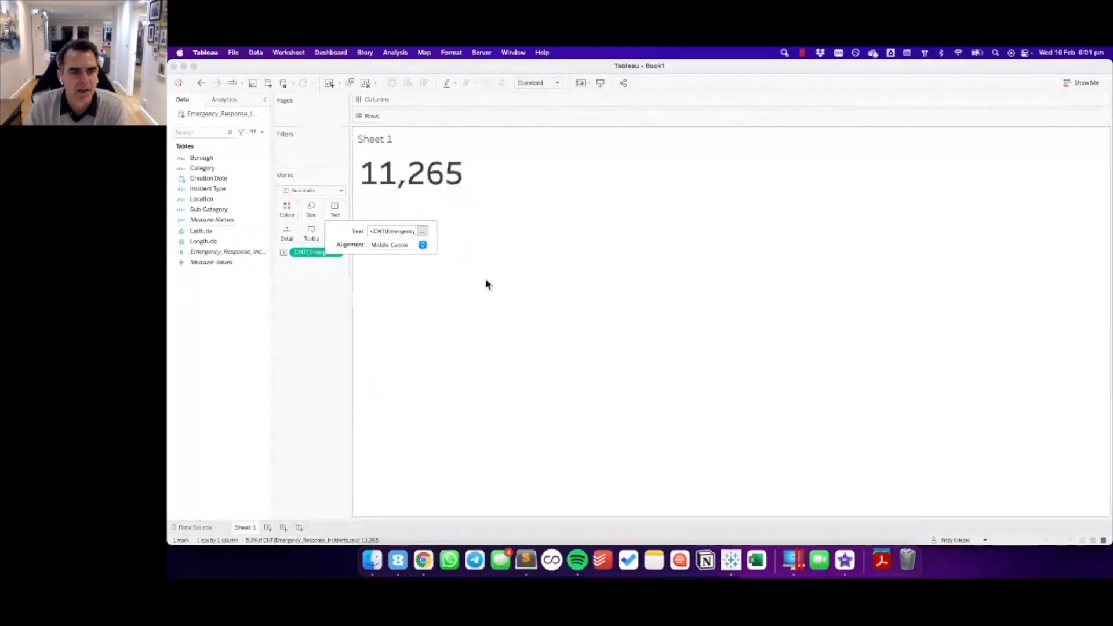
{"action": "left_click", "coordinate": [486, 283]}
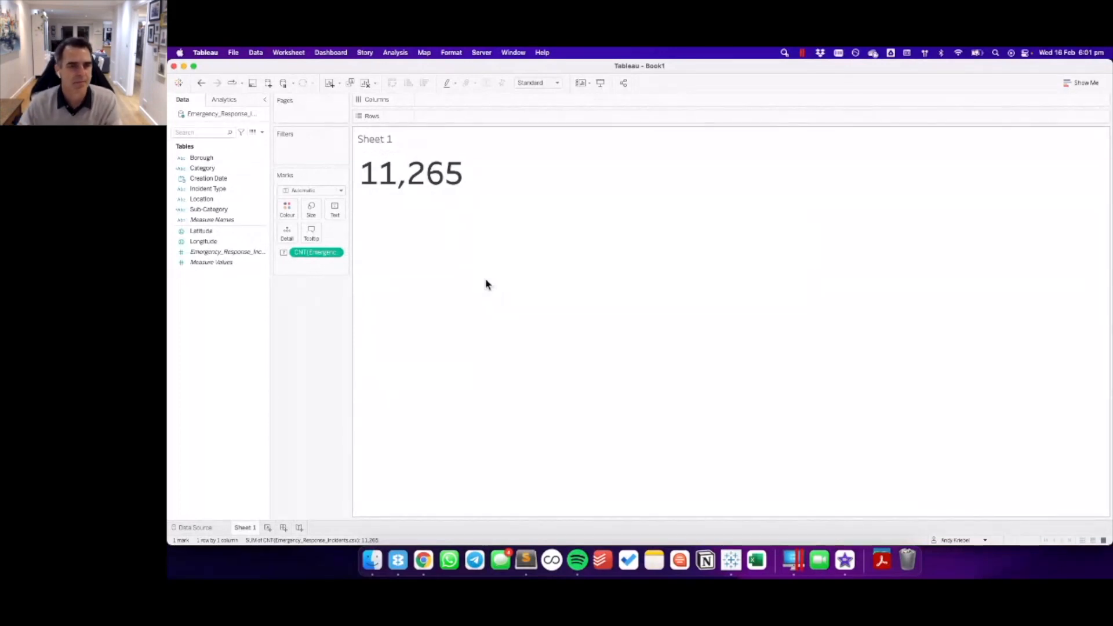
- Rename Sheet 1 as "How many?"
{"action": "double_click", "coordinate": [245, 527]}
{"action": "type", "text": "How many?"}
{"action": "key", "text": "Return"}
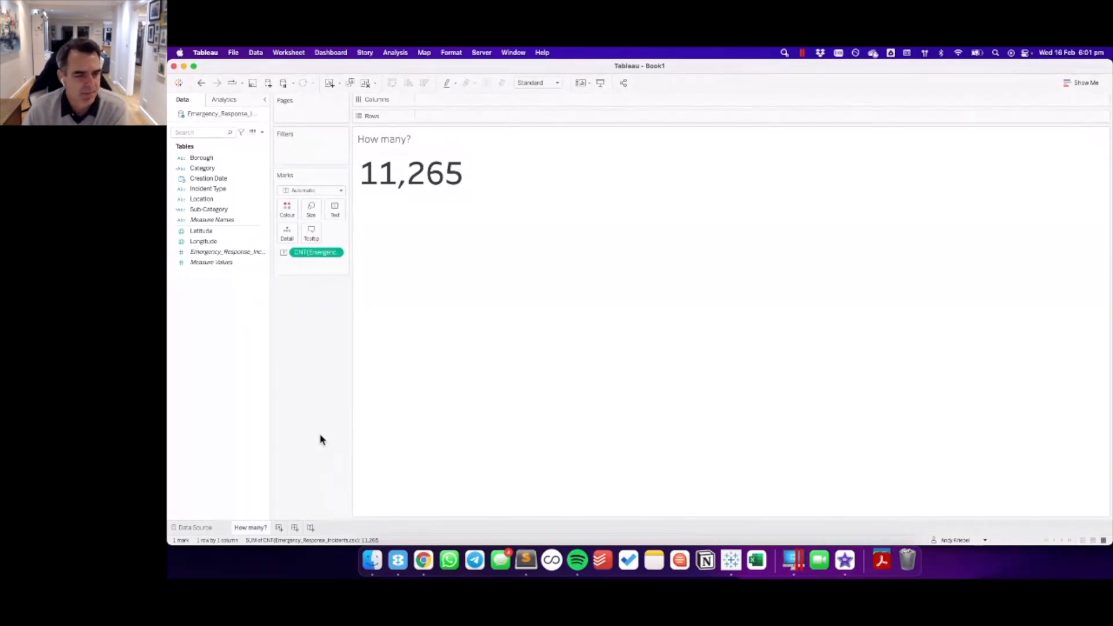
- Create a new worksheet and place Creation Date on Columns by year
{"action": "left_click", "coordinate": [279, 529]}
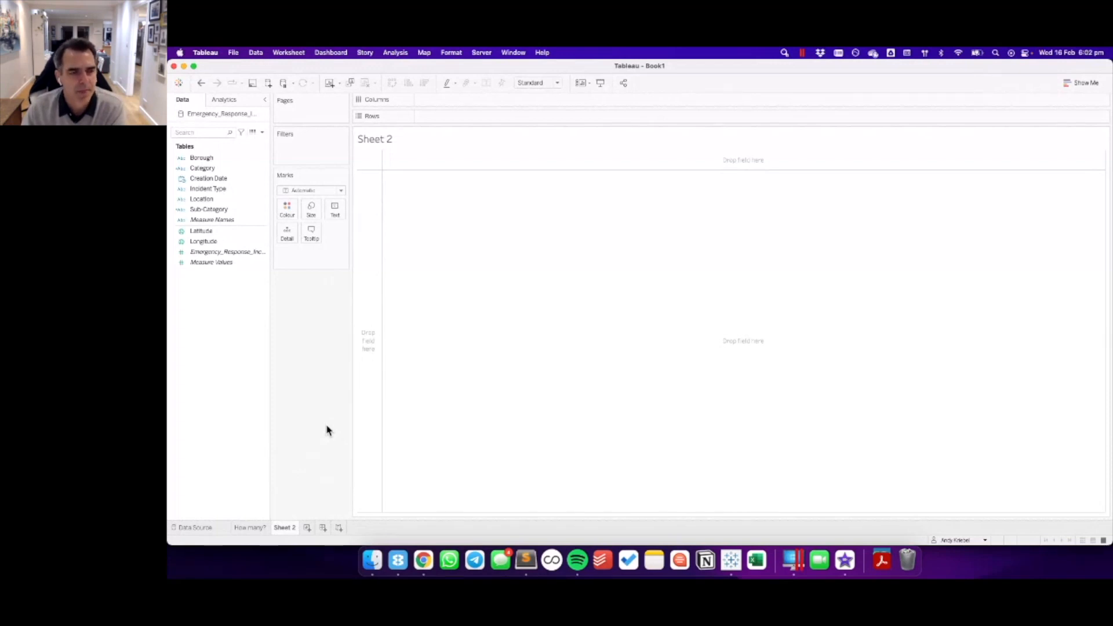
{"action": "left_click", "coordinate": [204, 181]}
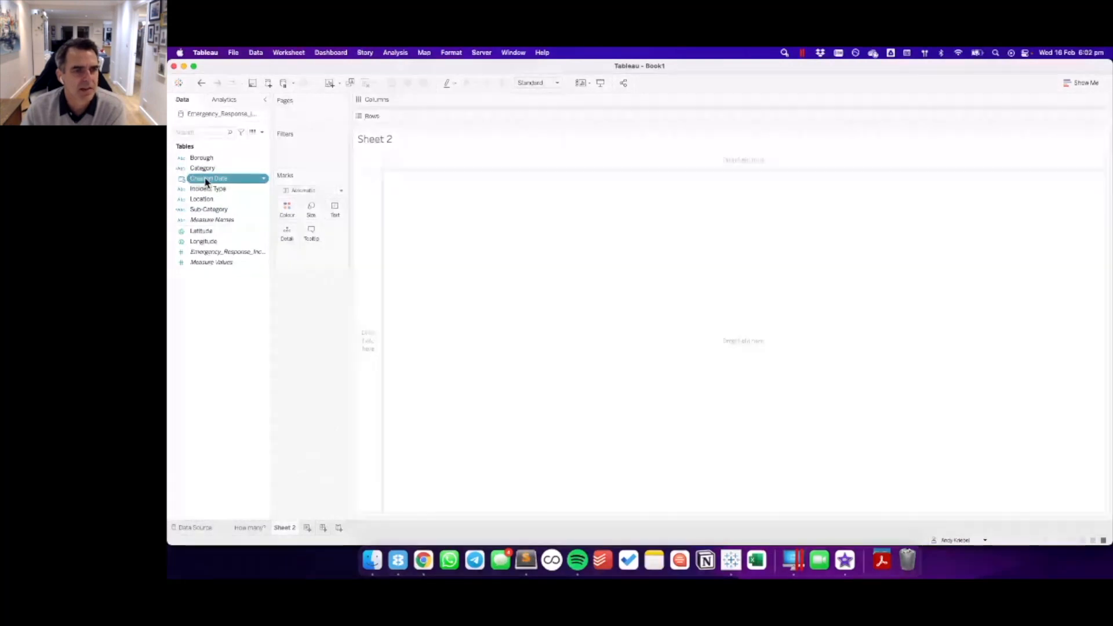
{"action": "left_click_drag", "start_coordinate": [205, 182], "coordinate": [479, 103]}
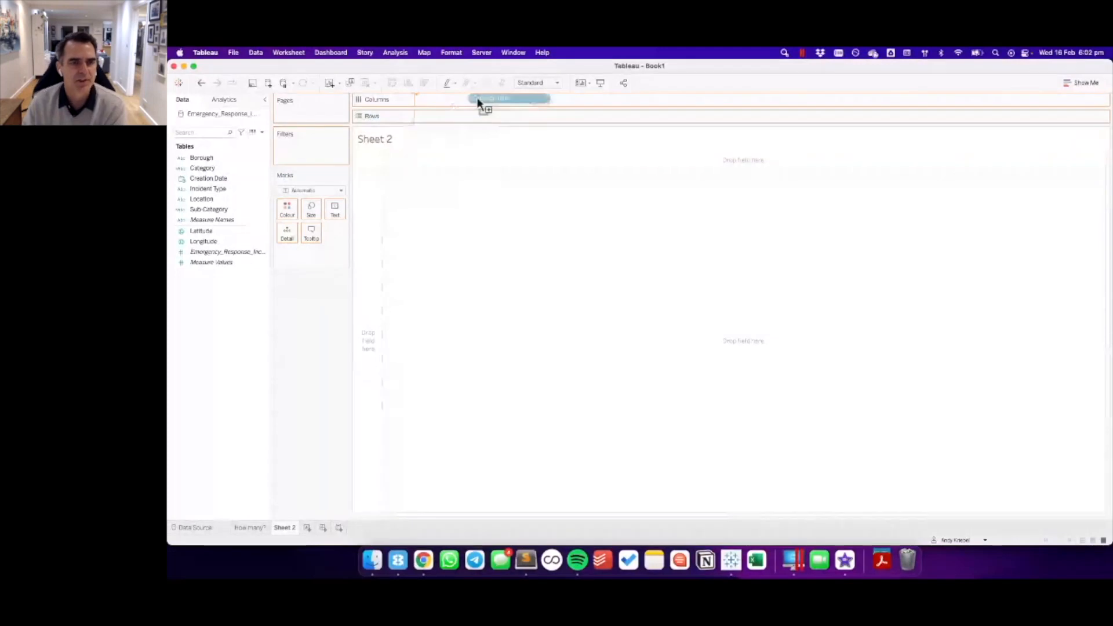
{"action": "left_click_drag", "start_coordinate": [479, 102], "coordinate": [479, 104]}
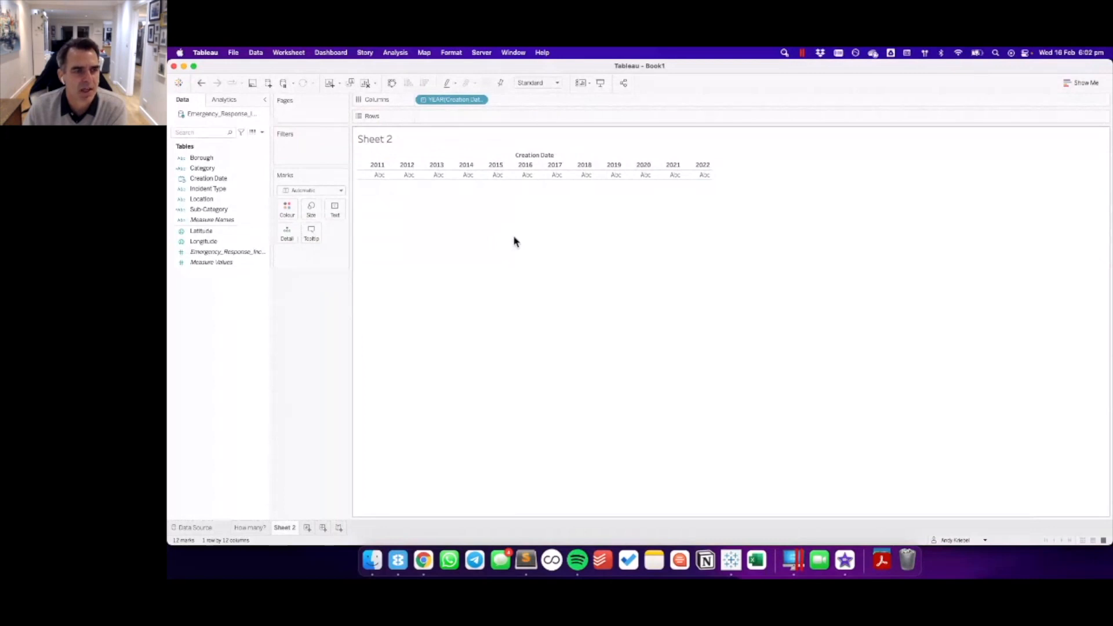
- Add the Emergency_Response_Incidents record count to Rows to chart the incidents per year as a line
{"action": "left_click", "coordinate": [220, 251]}
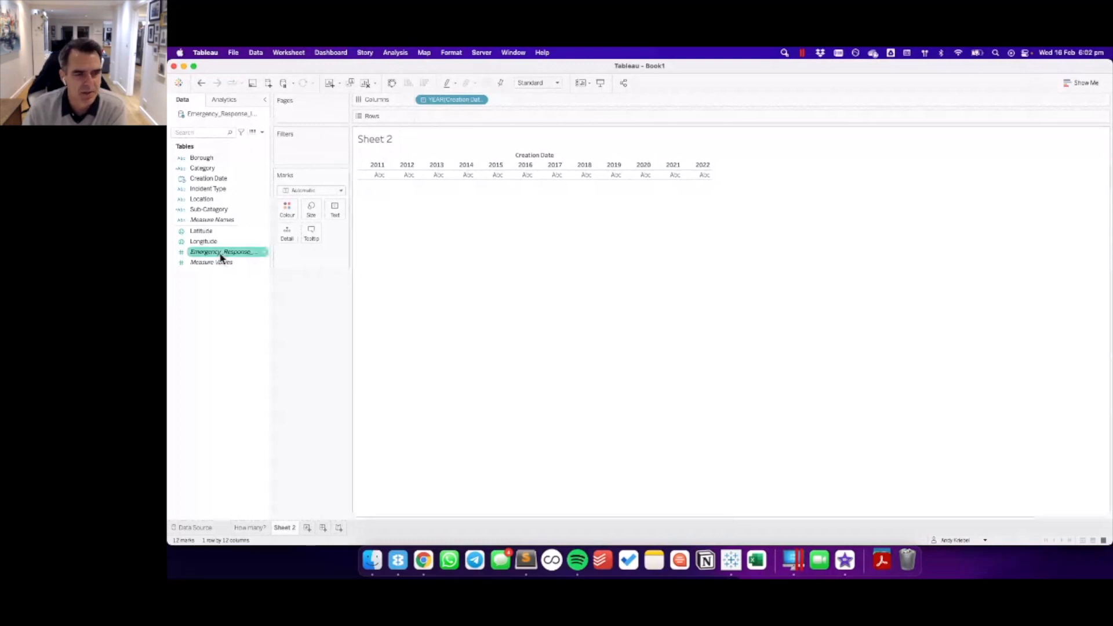
{"action": "mouse_move", "coordinate": [209, 257]}
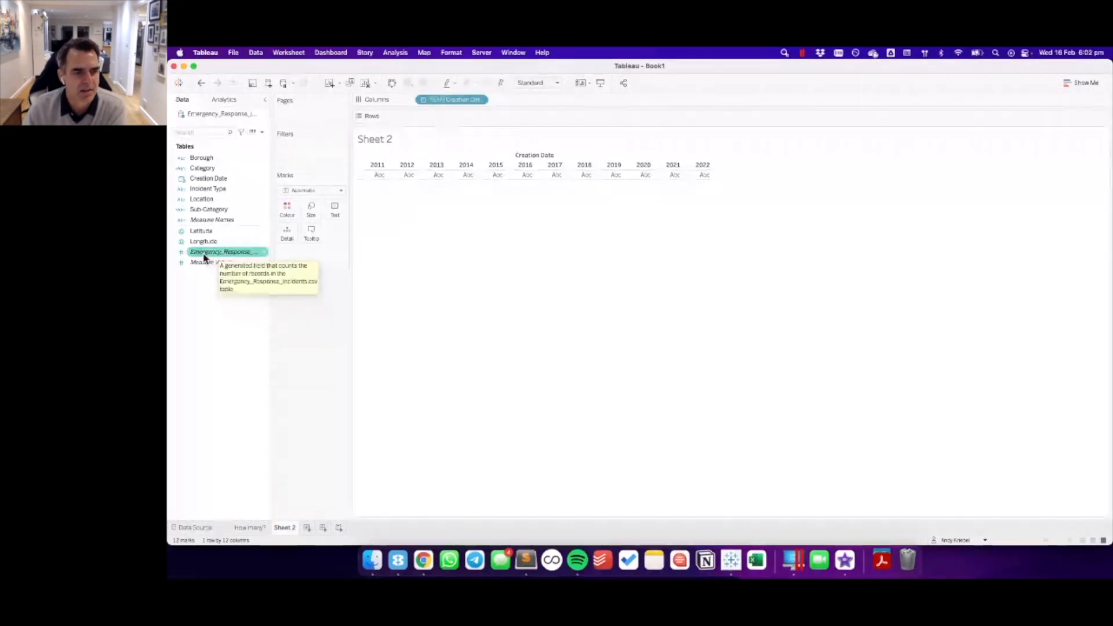
{"action": "left_click_drag", "start_coordinate": [205, 258], "coordinate": [448, 117]}
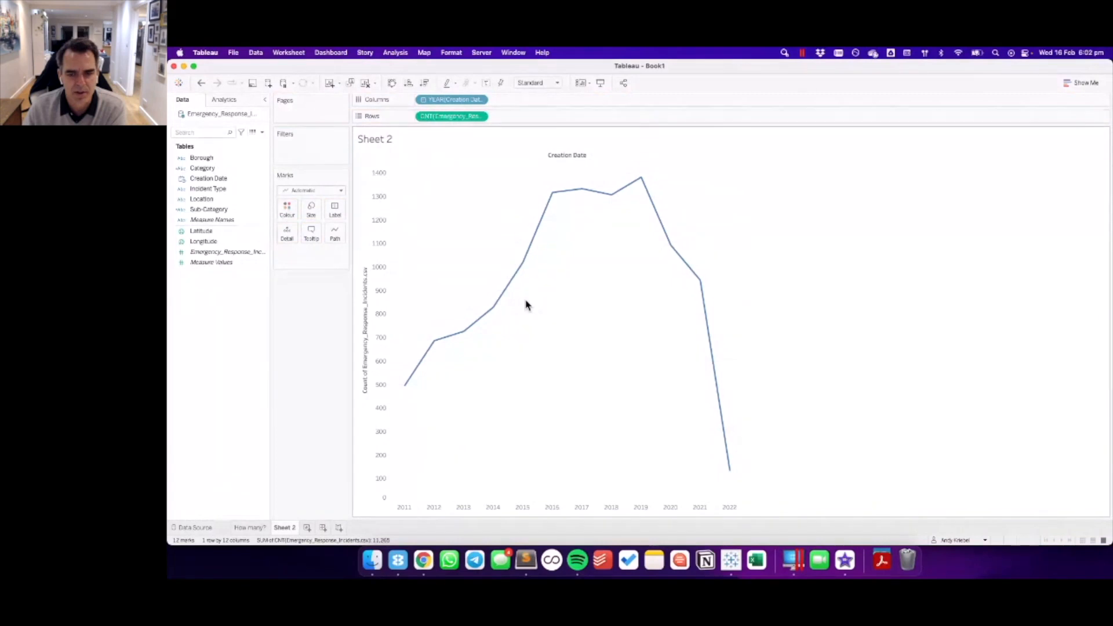
{"action": "mouse_move", "coordinate": [639, 181]}
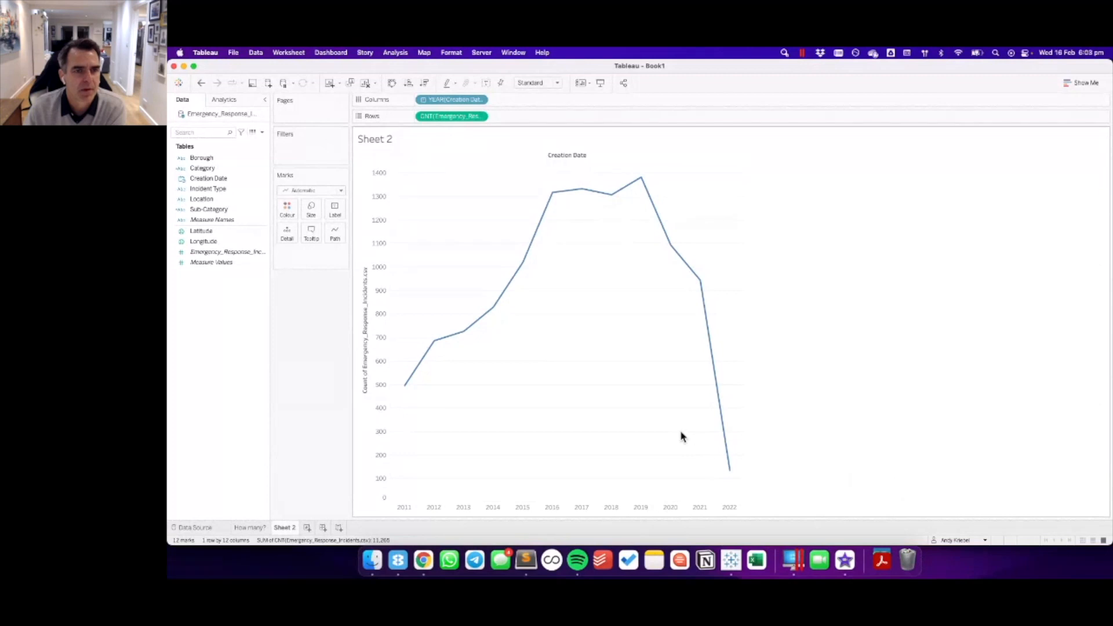
- Expand the Creation Date hierarchy on Columns from year down to quarter and month
{"action": "left_click", "coordinate": [434, 99]}
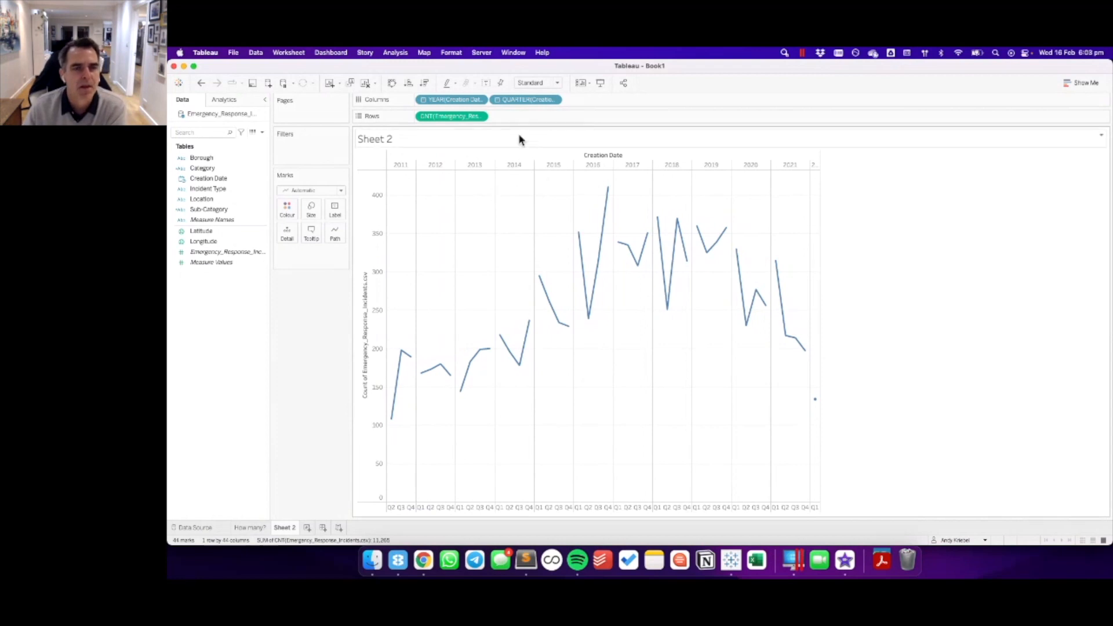
{"action": "left_click", "coordinate": [497, 100]}
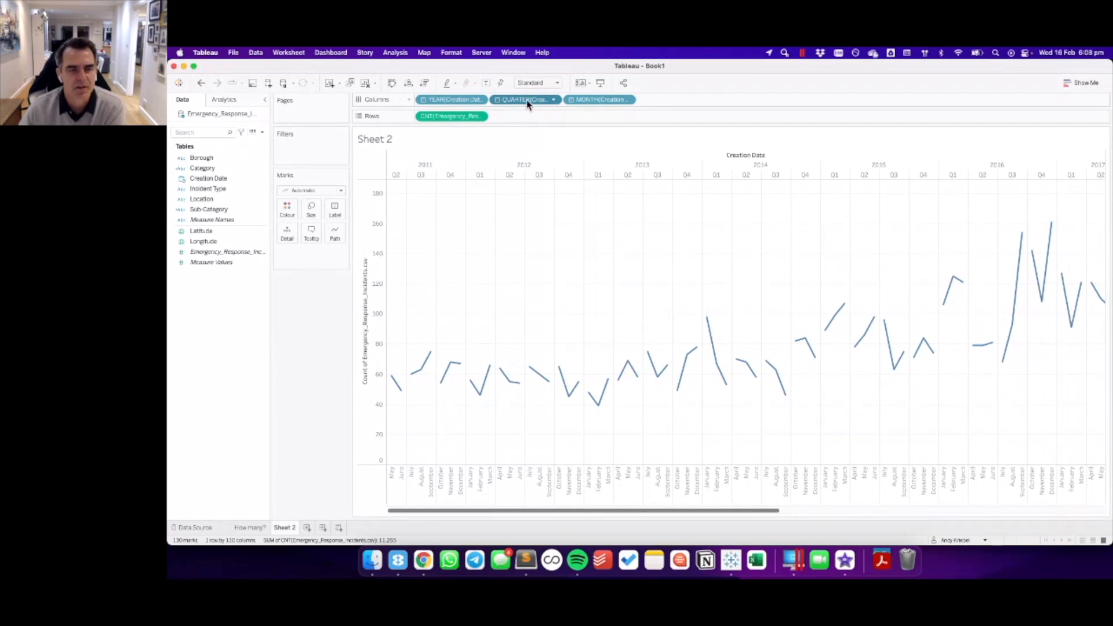
- Remove the quarter of Creation Date from Columns and fit the chart to Entire View
{"action": "left_click_drag", "start_coordinate": [527, 103], "coordinate": [530, 58]}
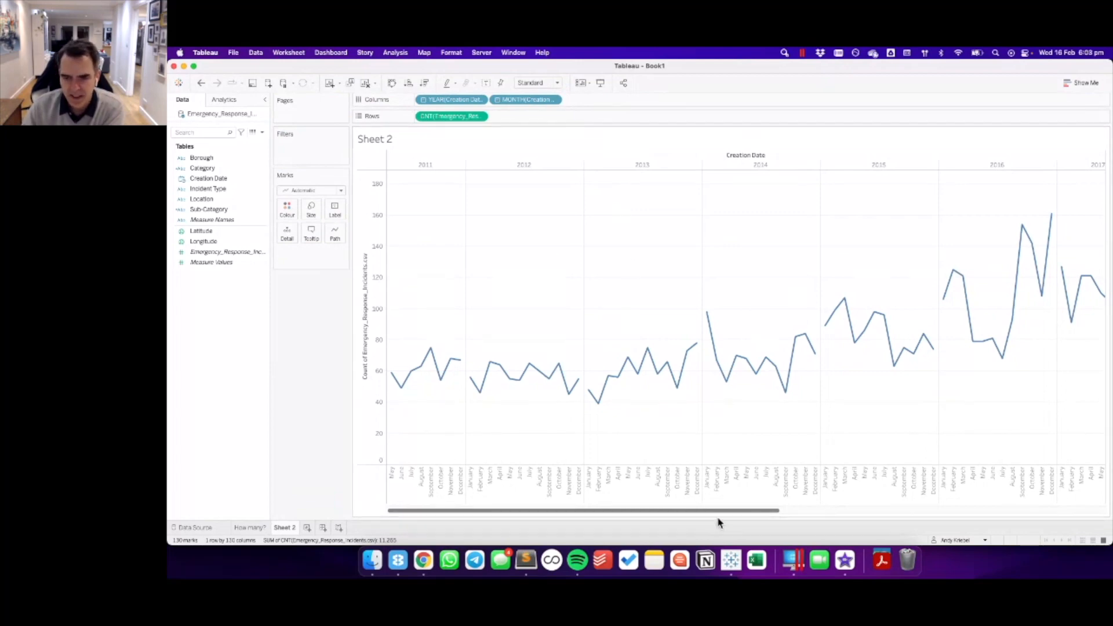
{"action": "left_click_drag", "start_coordinate": [718, 511], "coordinate": [1059, 524]}
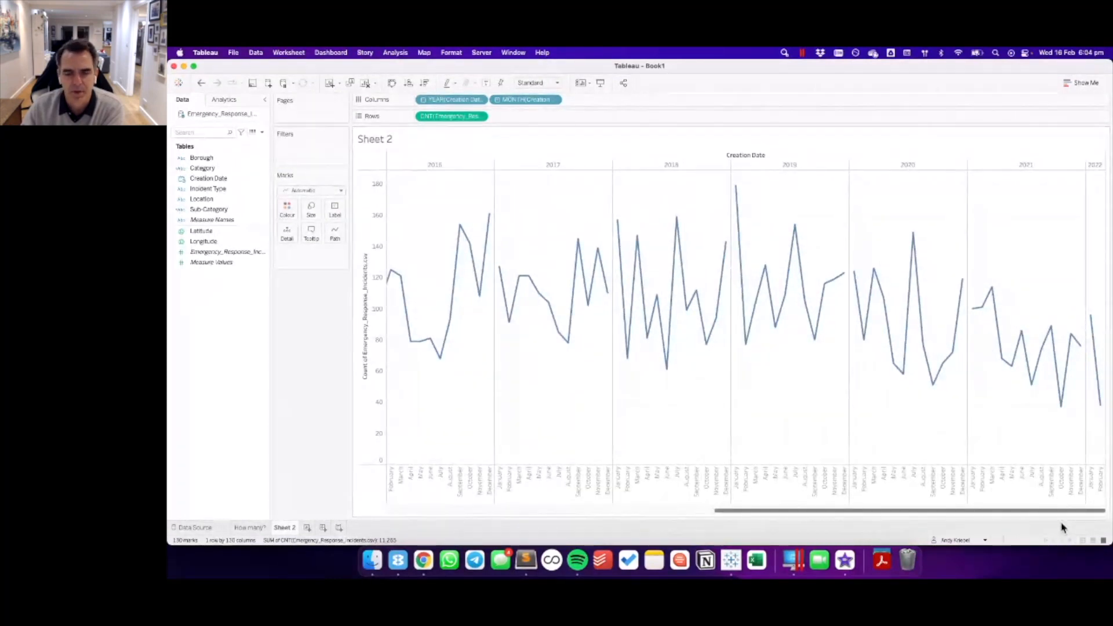
{"action": "left_click", "coordinate": [529, 84]}
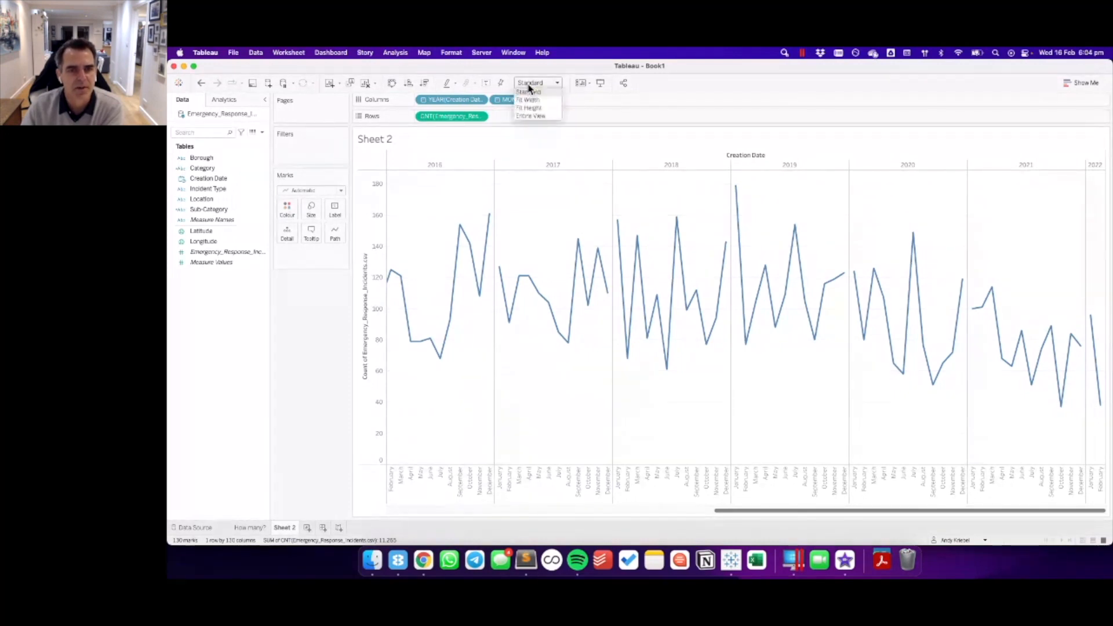
{"action": "left_click", "coordinate": [531, 115]}
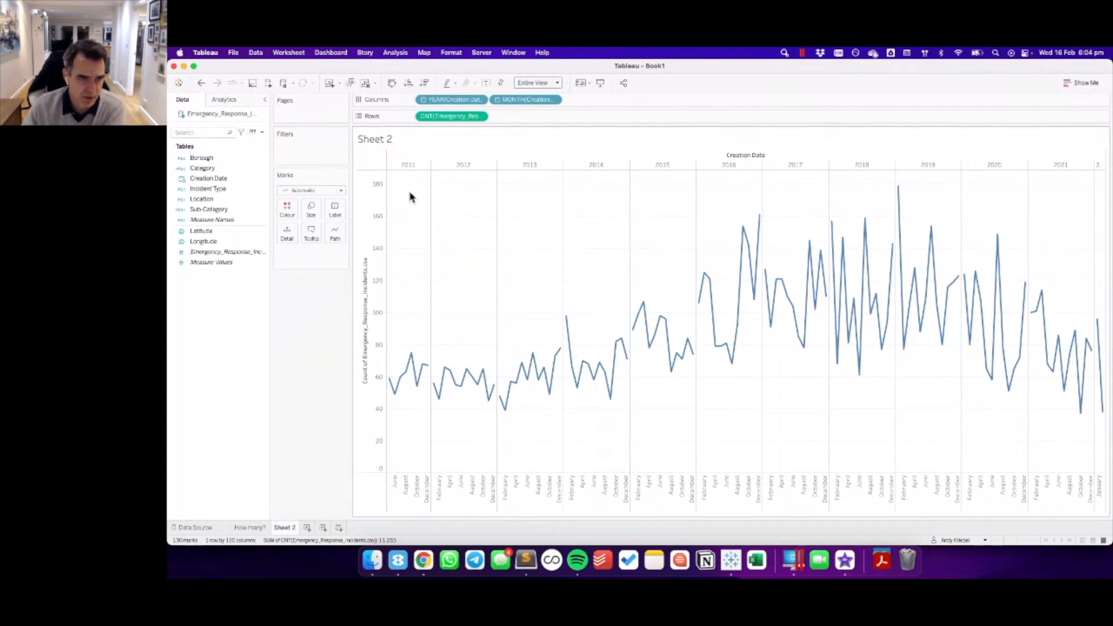
{"action": "mouse_move", "coordinate": [392, 386]}
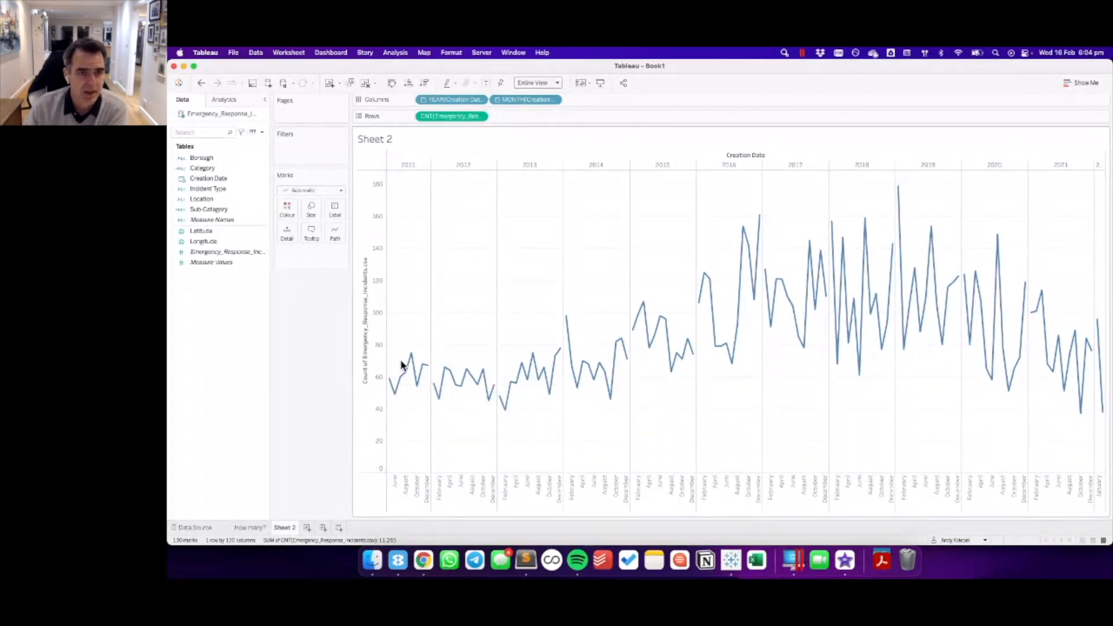
- Filter the sheet by years of Creation Date, excluding 2011 and 2022
{"action": "left_click", "coordinate": [195, 178]}
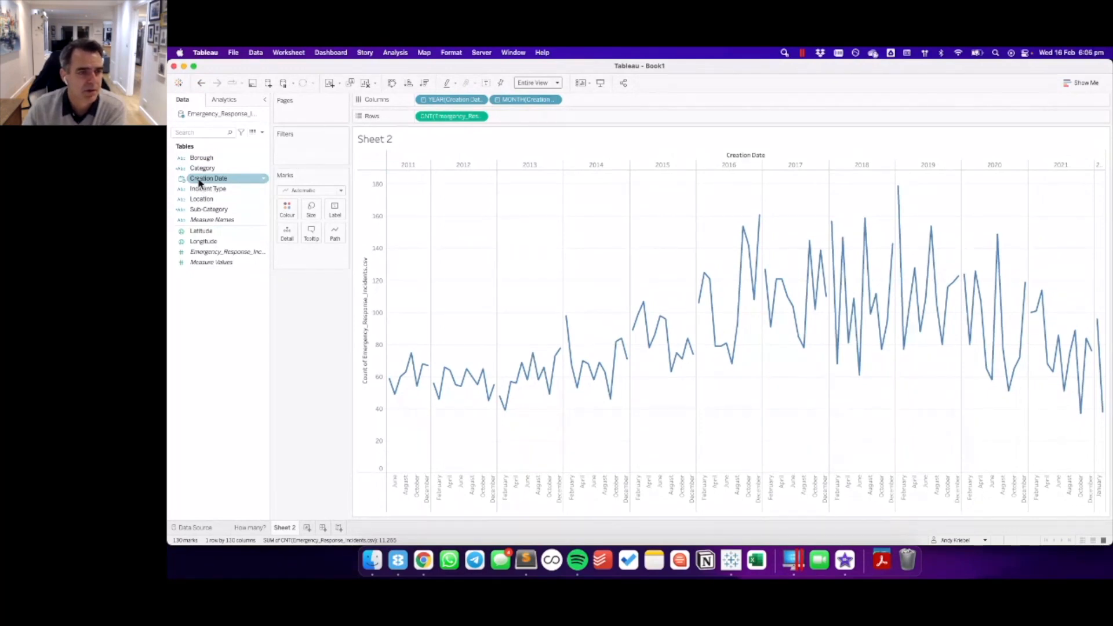
{"action": "left_click_drag", "start_coordinate": [198, 183], "coordinate": [307, 151]}
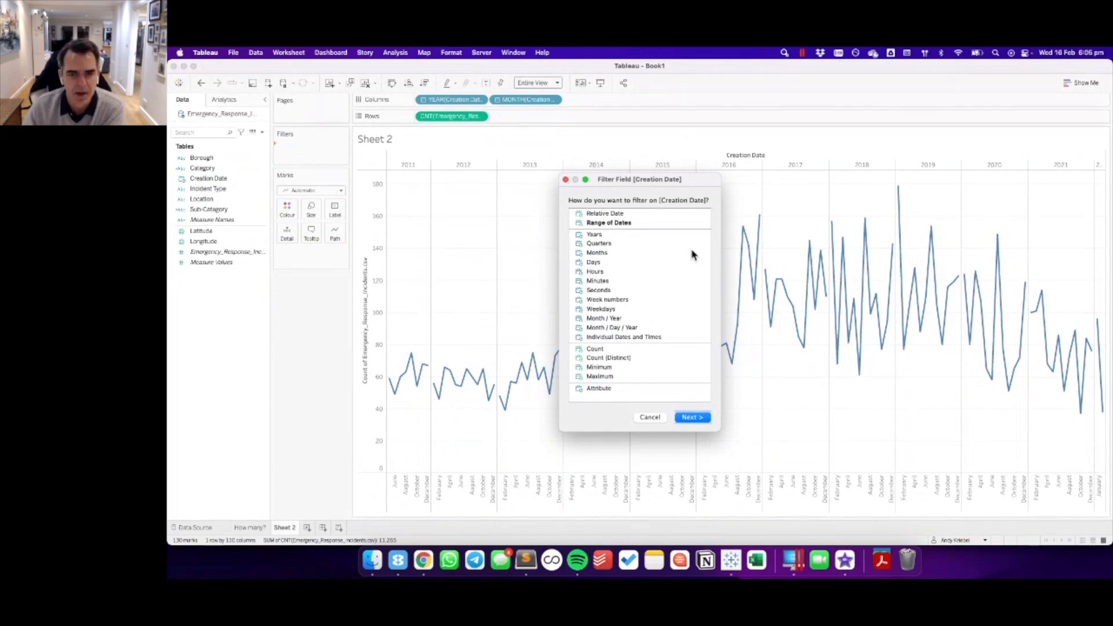
{"action": "left_click", "coordinate": [597, 234]}
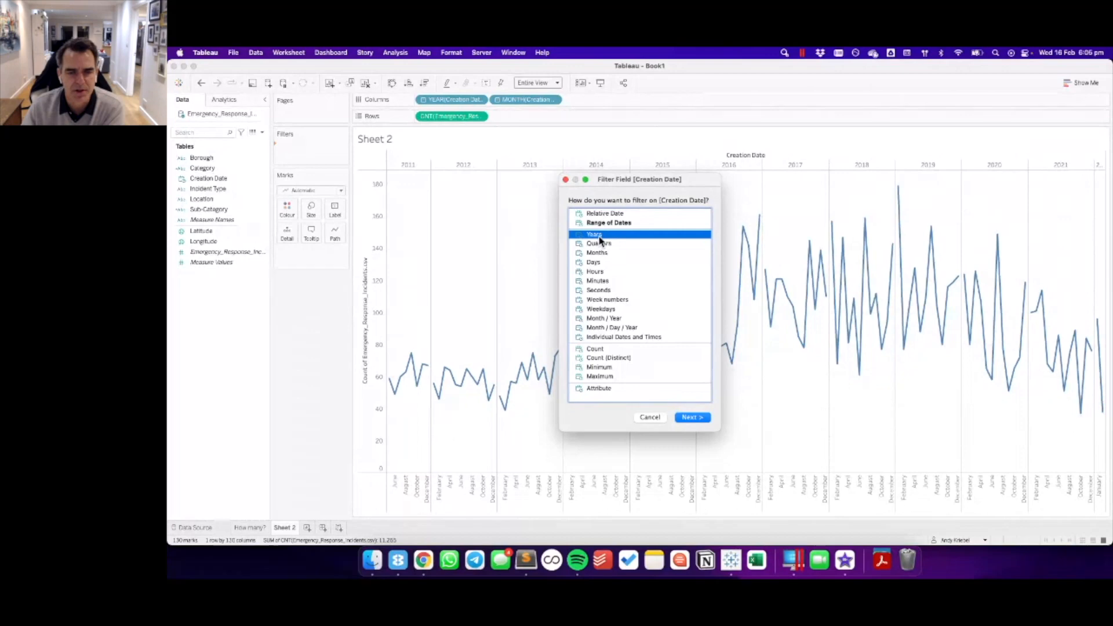
{"action": "left_click", "coordinate": [691, 418]}
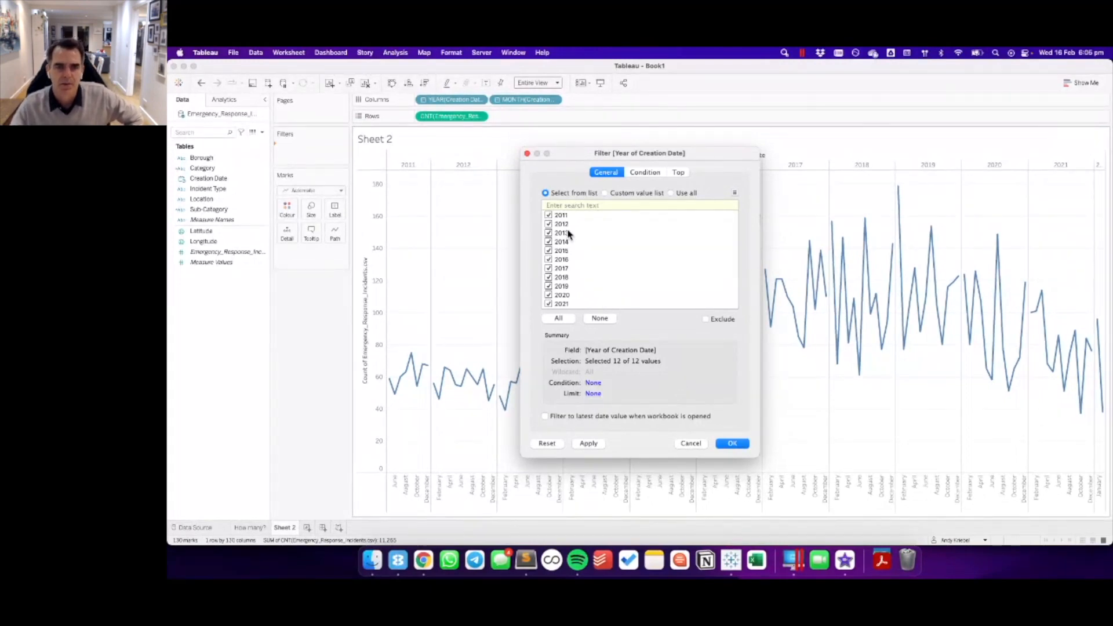
{"action": "left_click", "coordinate": [549, 215]}
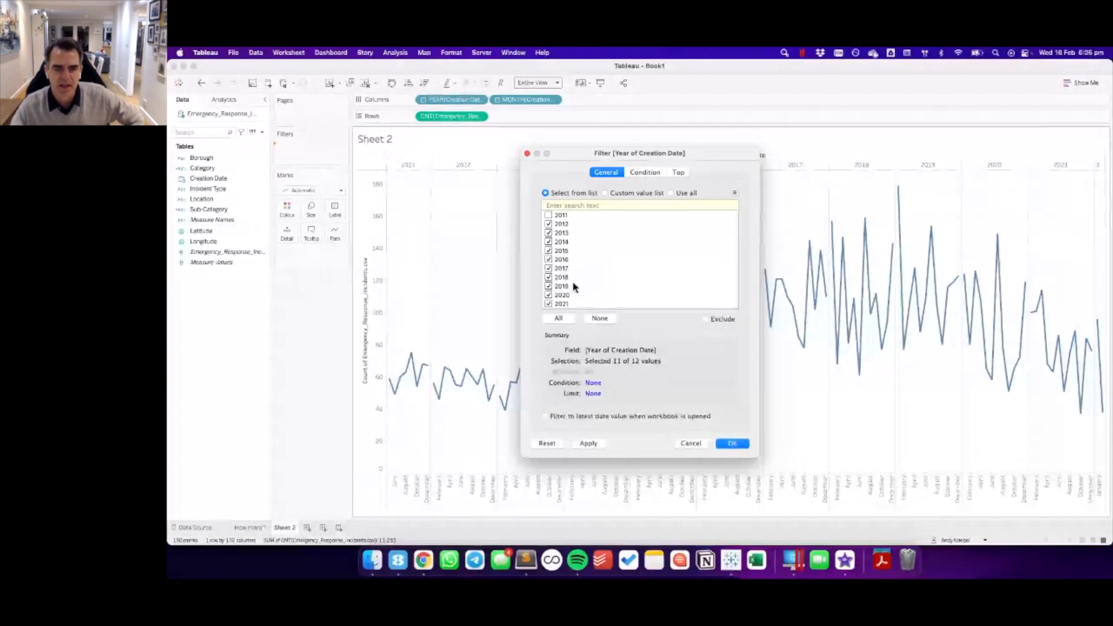
{"action": "scroll", "coordinate": [572, 280], "scroll_direction": "down", "scroll_amount": 1}
{"action": "left_click", "coordinate": [549, 304]}
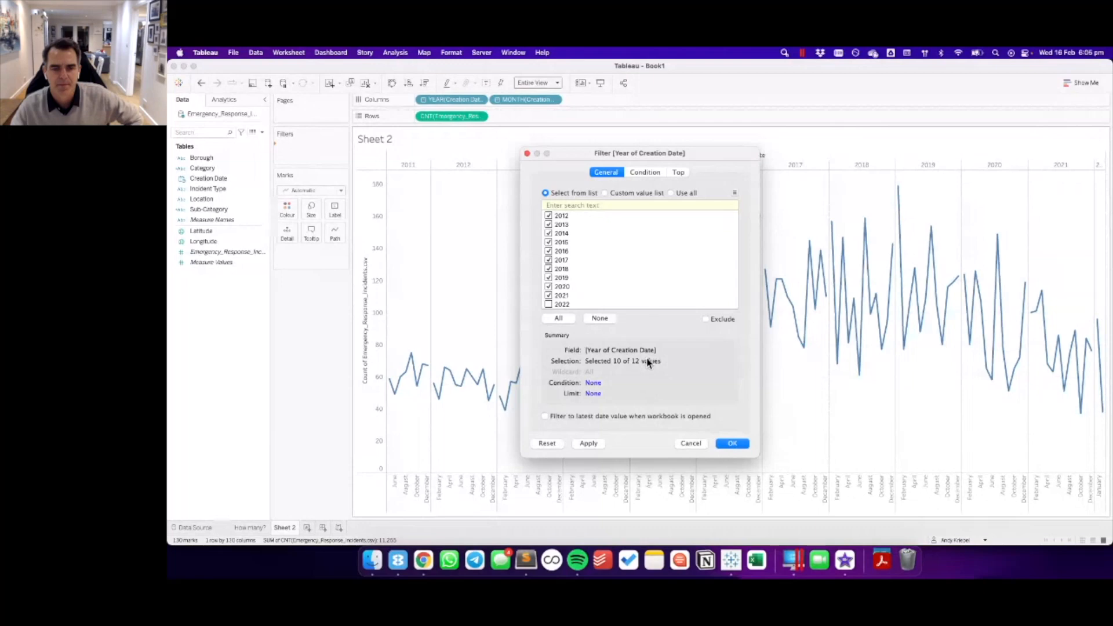
{"action": "left_click", "coordinate": [732, 443]}
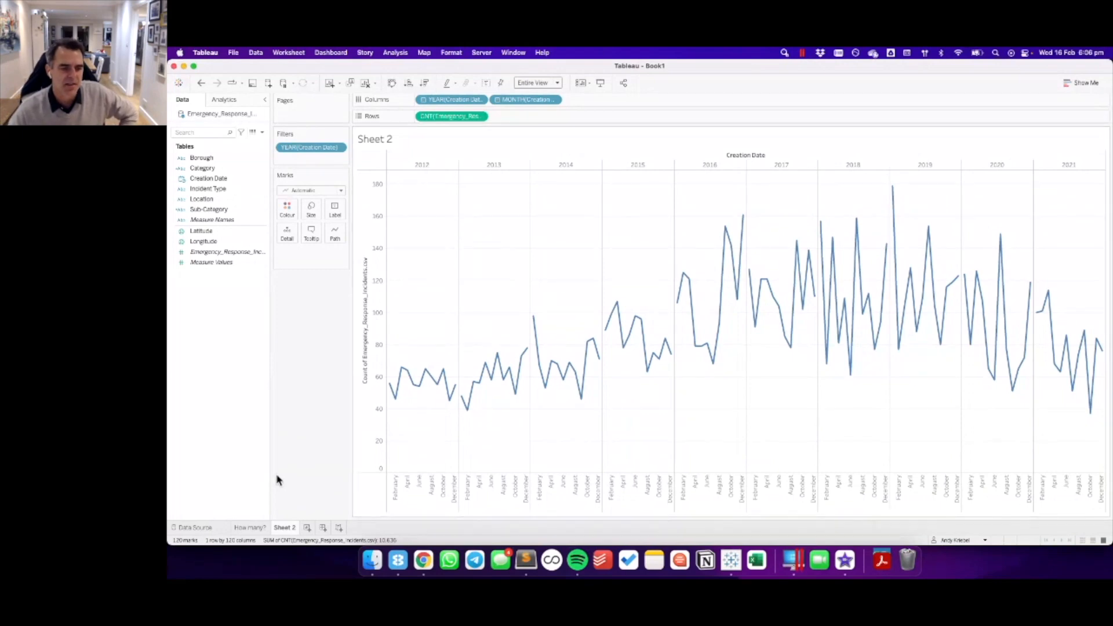
- Apply the year filter to all worksheets using this data source and check the total on the How many? sheet
{"action": "left_click", "coordinate": [253, 527]}
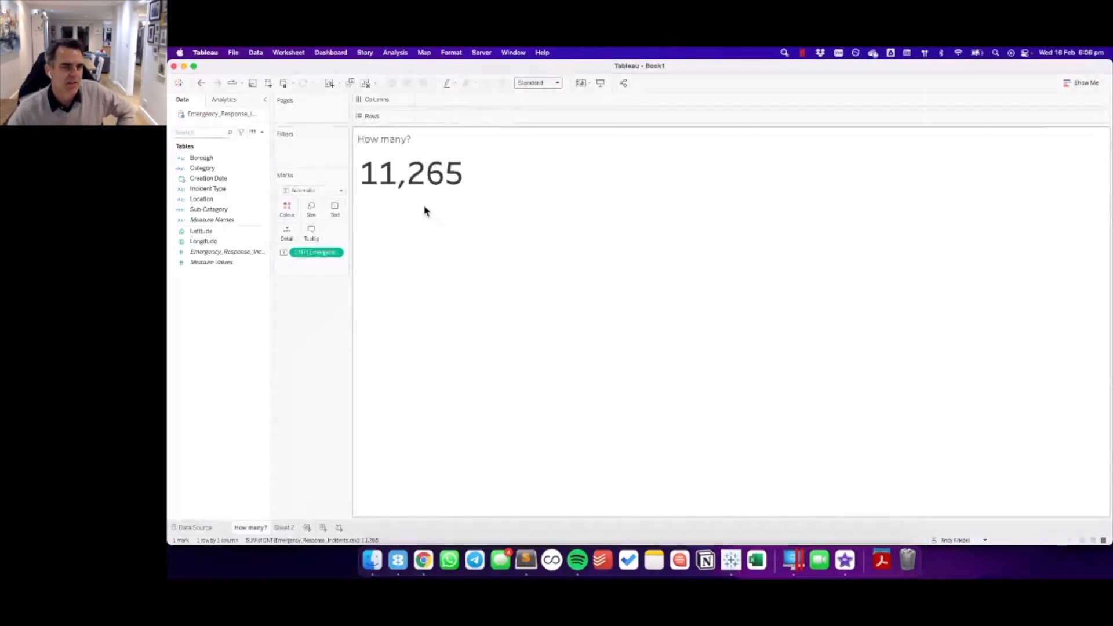
{"action": "left_click", "coordinate": [284, 528]}
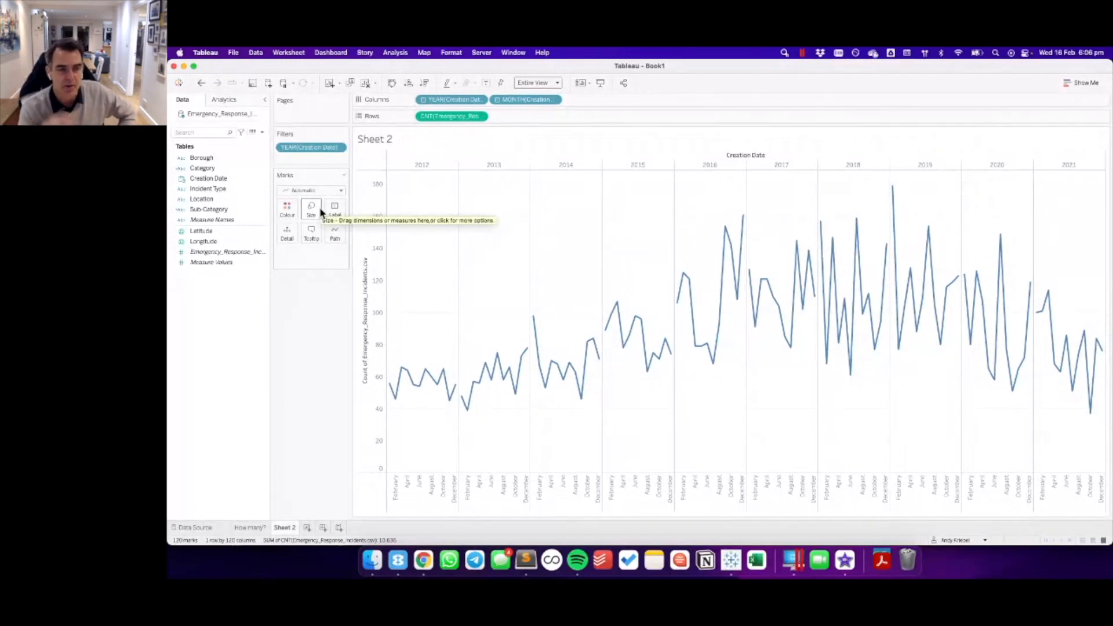
{"action": "left_click", "coordinate": [339, 148]}
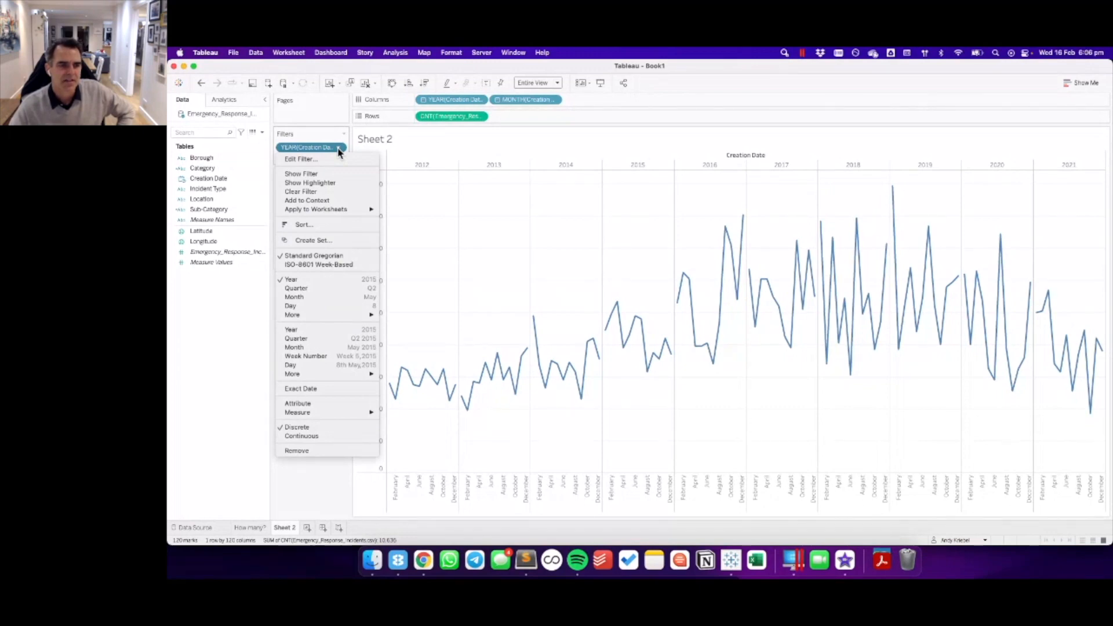
{"action": "mouse_move", "coordinate": [347, 213]}
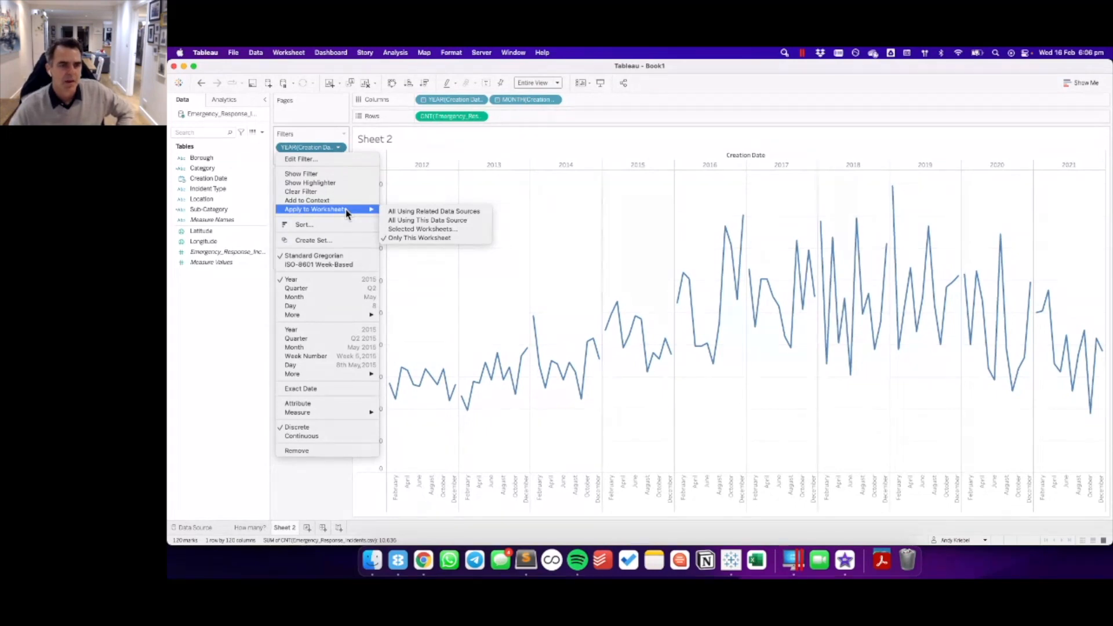
{"action": "left_click", "coordinate": [417, 220]}
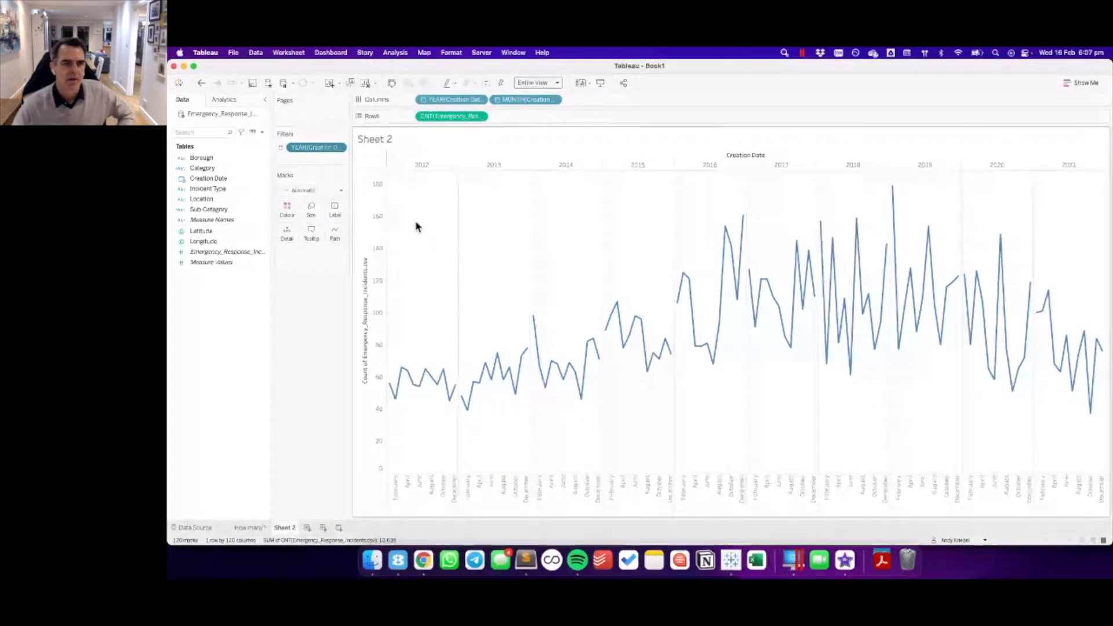
{"action": "left_click", "coordinate": [248, 528]}
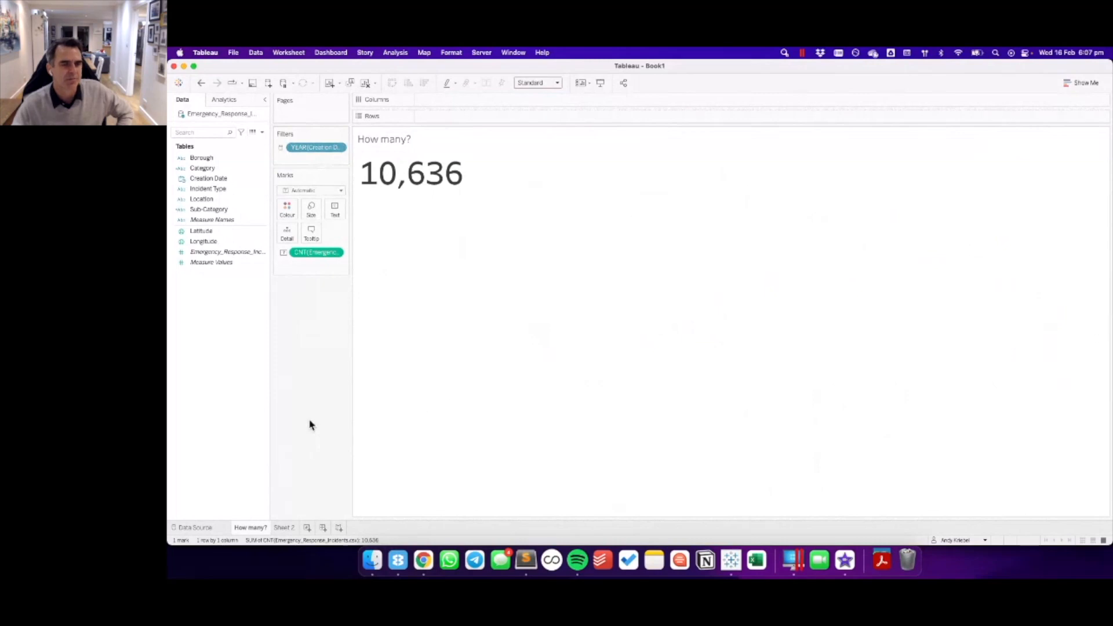
{"action": "left_click", "coordinate": [284, 527]}
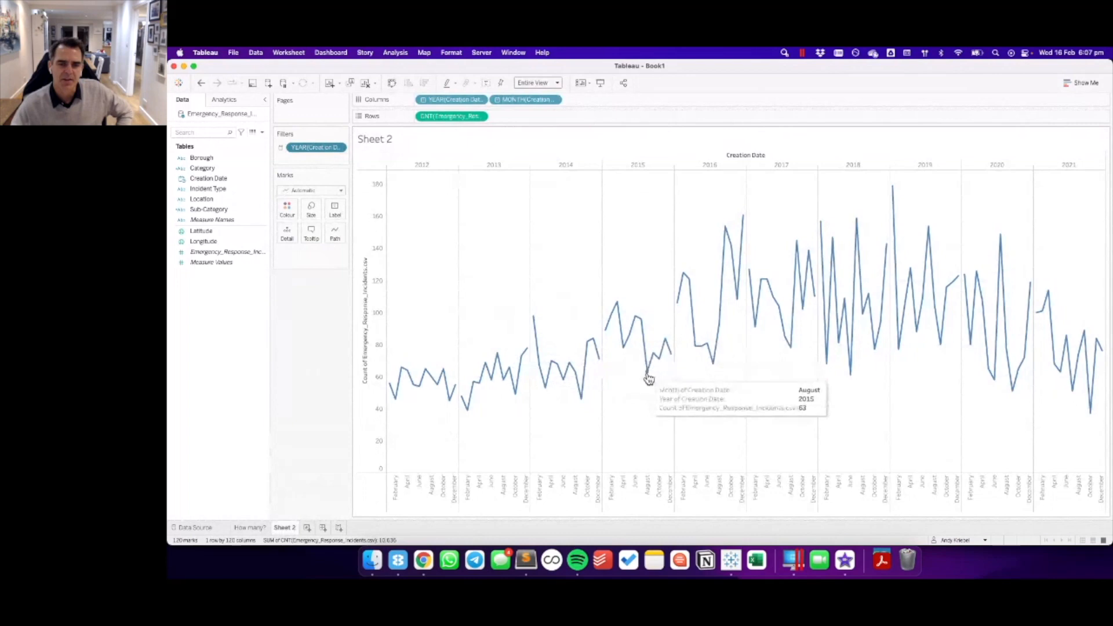
- Highlight the 2012 and 2013 sections of the line chart in turn, and clear the selection
{"action": "left_click", "coordinate": [425, 166]}
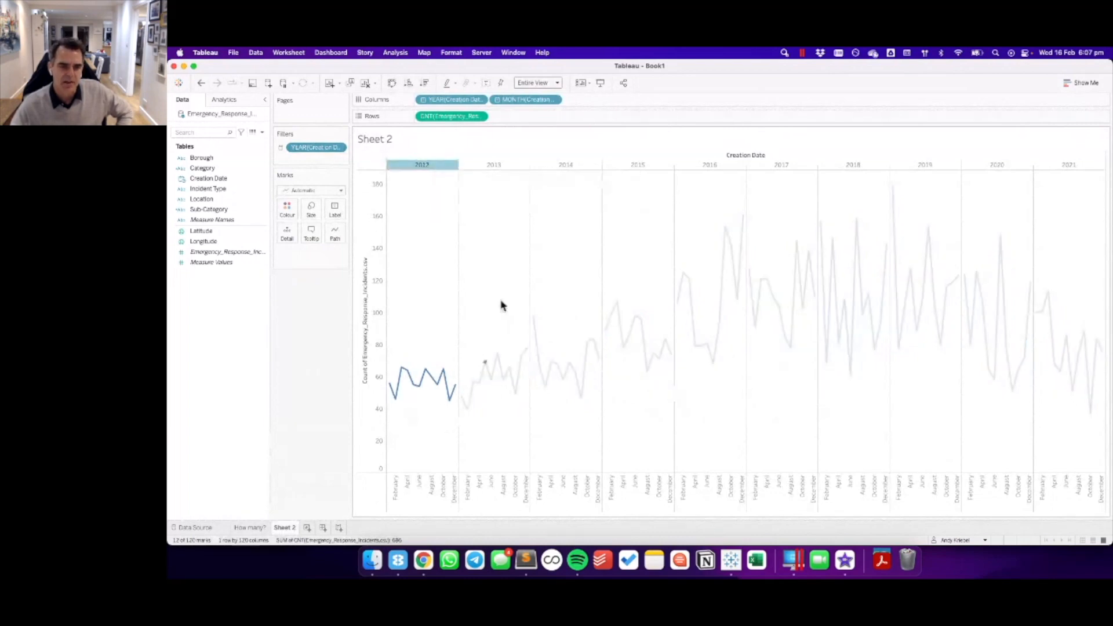
{"action": "left_click", "coordinate": [492, 166]}
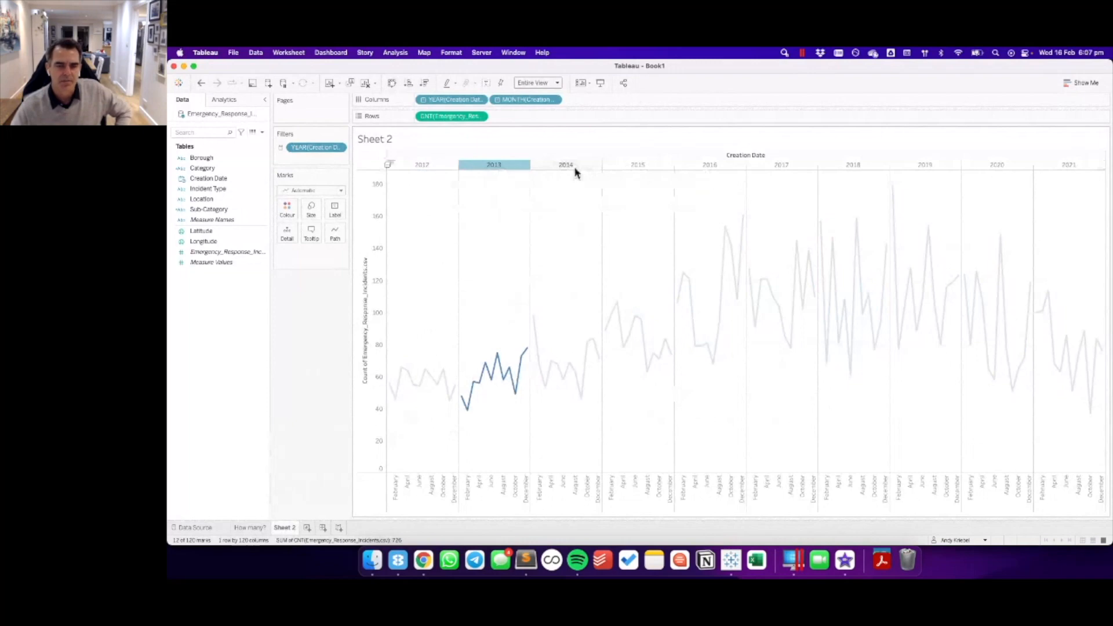
{"action": "left_click", "coordinate": [572, 265]}
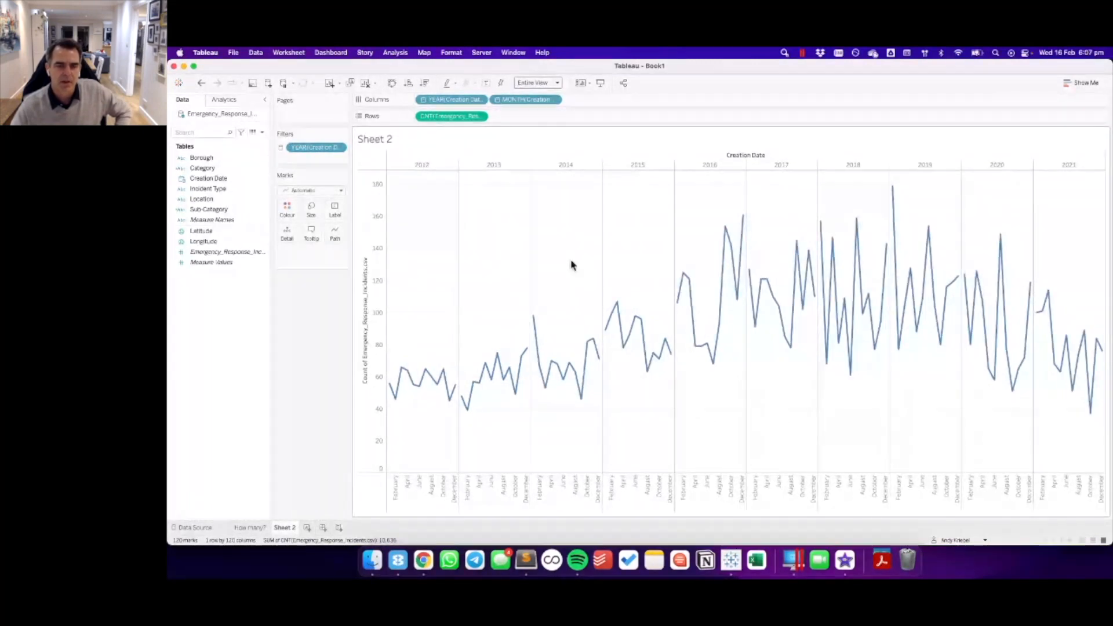
- Change the Creation Date month on Columns to the continuous month-and-year level and remove the year field from Columns
{"action": "left_click", "coordinate": [555, 100]}
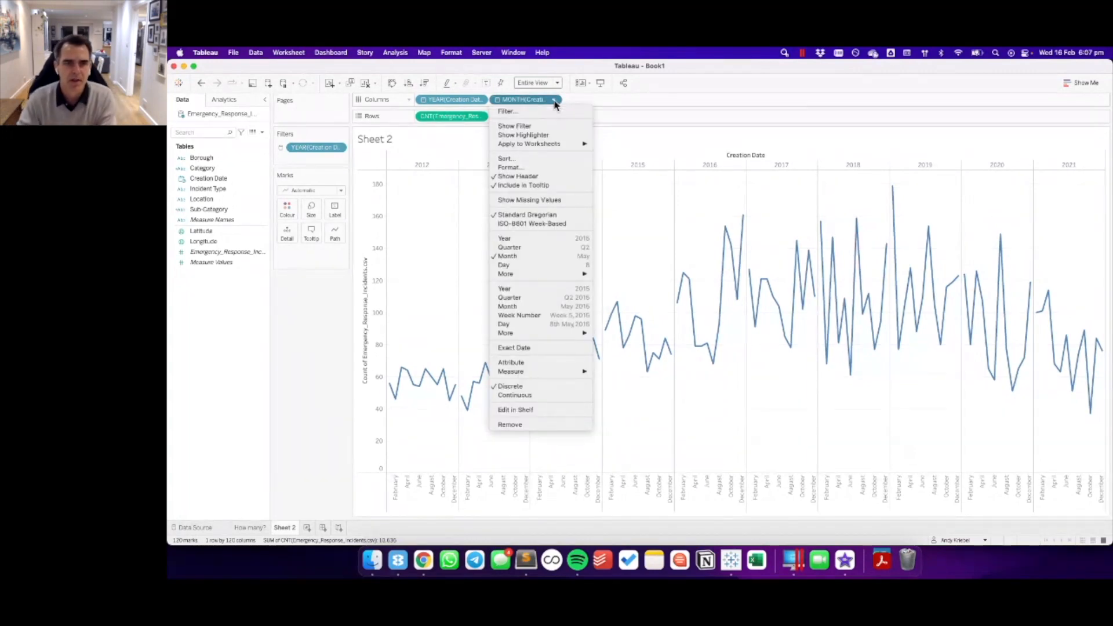
{"action": "left_click", "coordinate": [537, 307]}
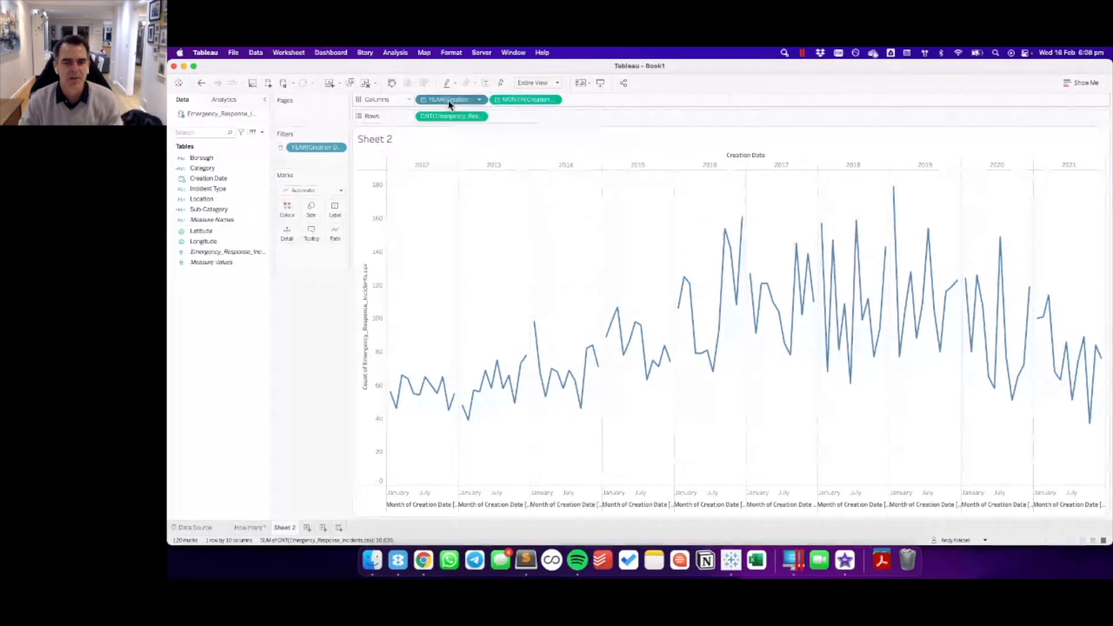
{"action": "left_click_drag", "start_coordinate": [450, 99], "coordinate": [504, 219]}
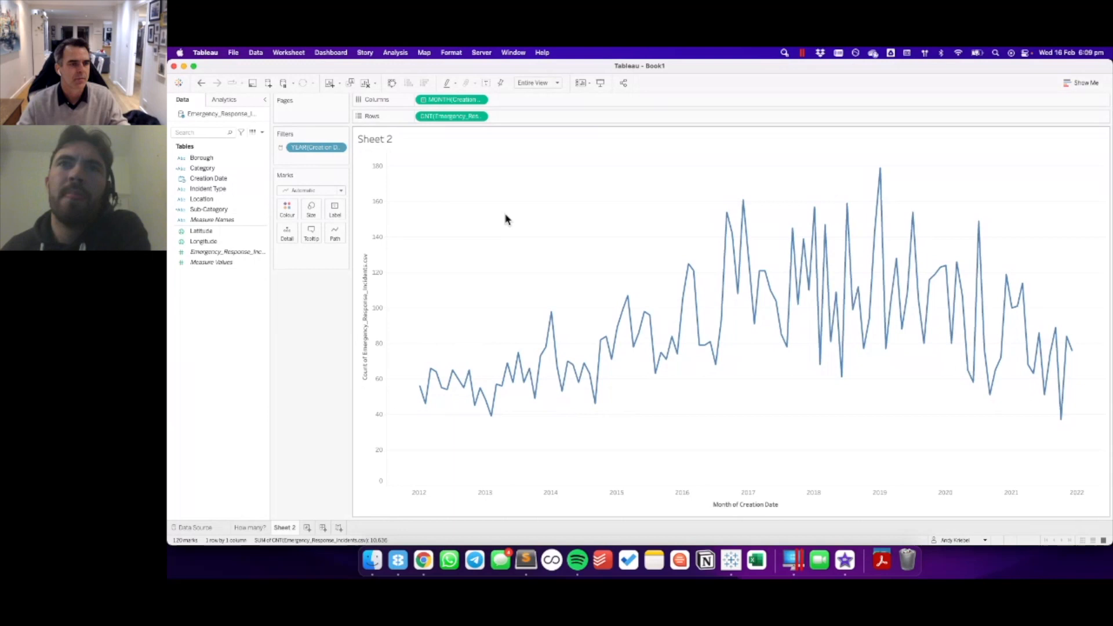
{"action": "left_click", "coordinate": [229, 190]}
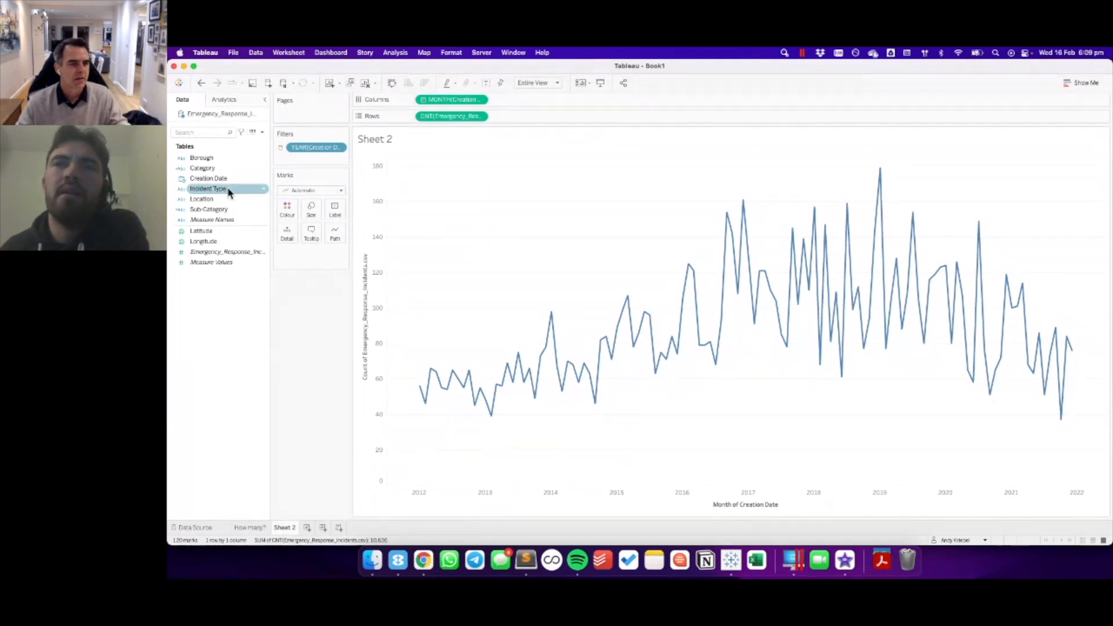
{"action": "right_click", "coordinate": [229, 192]}
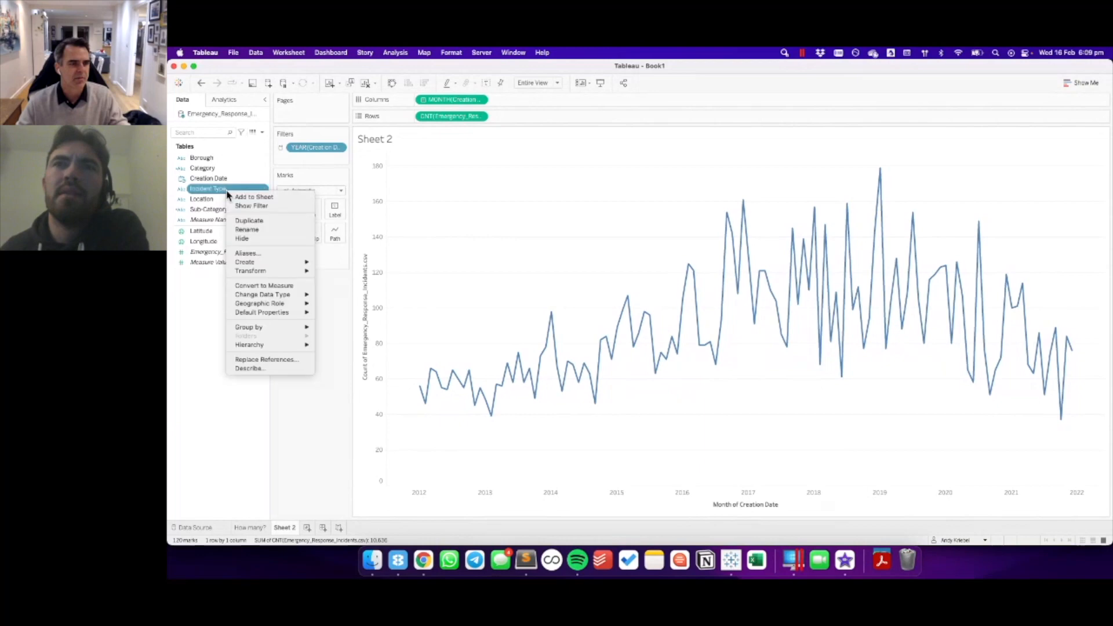
{"action": "mouse_move", "coordinate": [289, 271]}
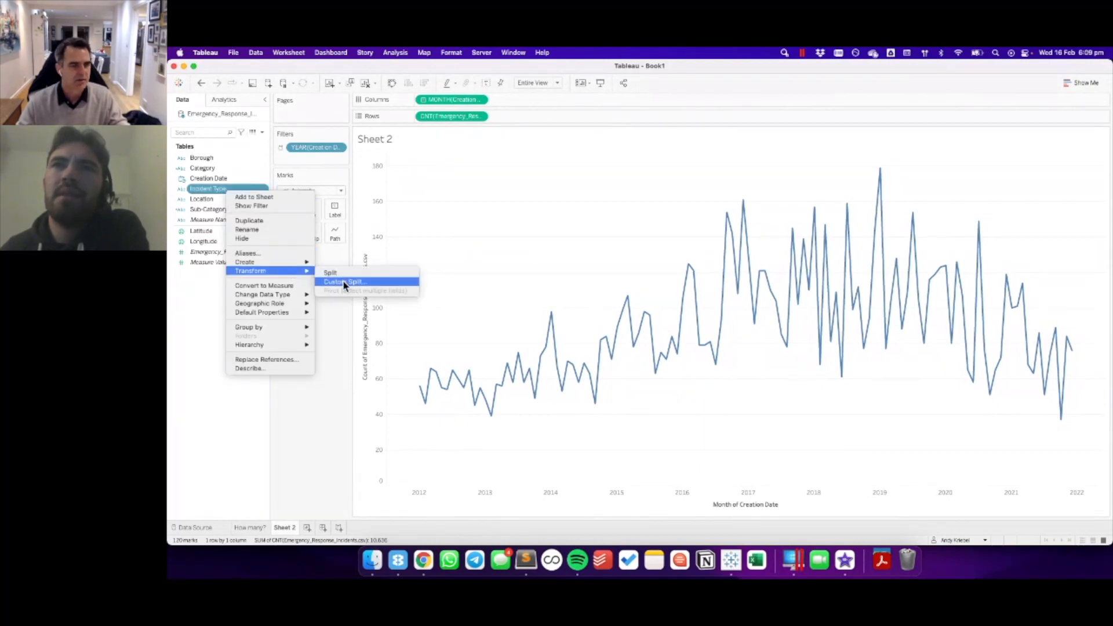
{"action": "left_click", "coordinate": [328, 378]}
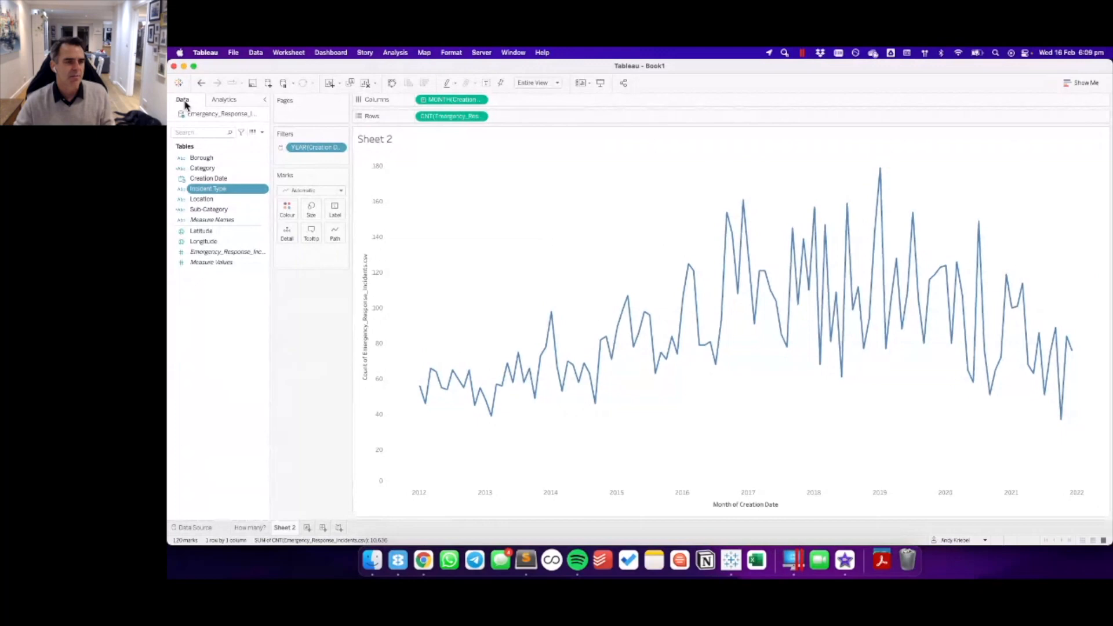
- Add an average line to the monthly incidents chart and compare the monthly counts with it
{"action": "left_click", "coordinate": [230, 102]}
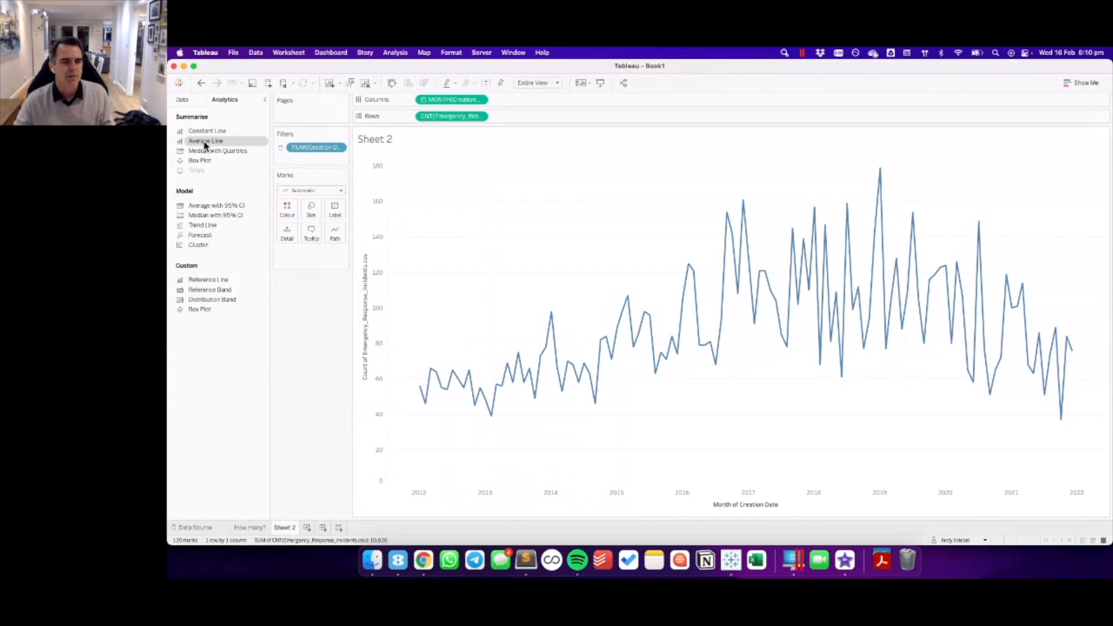
{"action": "left_click_drag", "start_coordinate": [205, 145], "coordinate": [526, 205]}
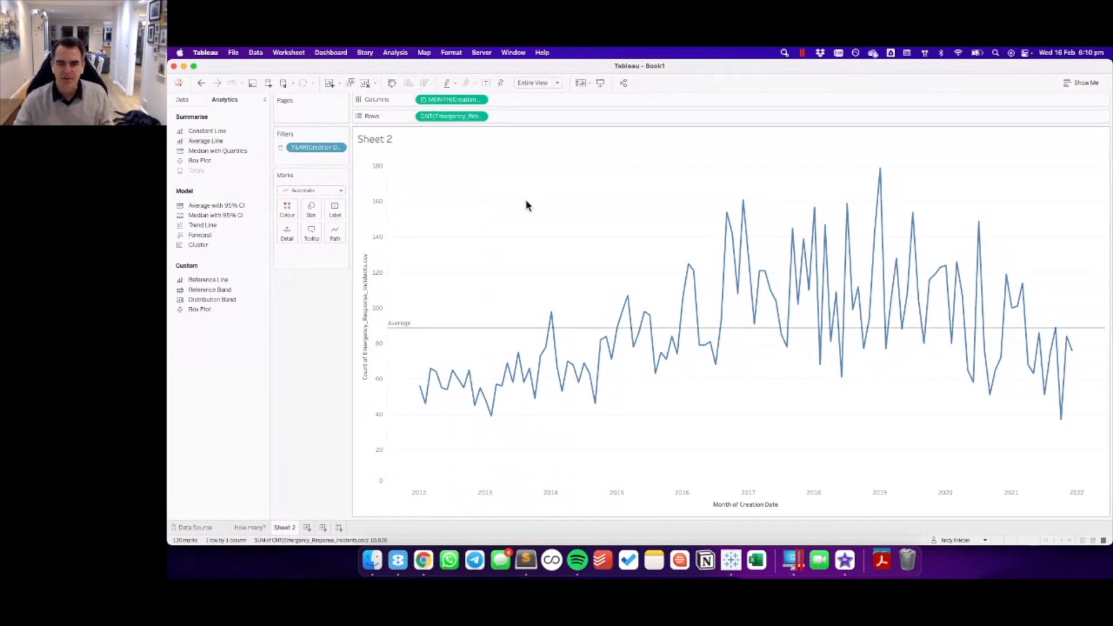
{"action": "mouse_move", "coordinate": [455, 332]}
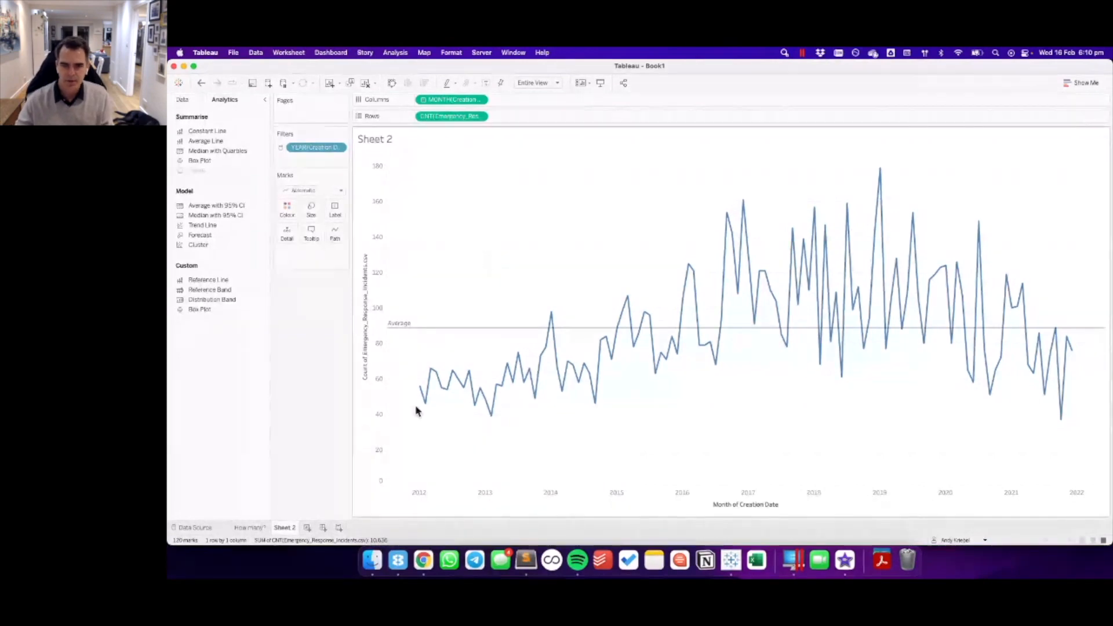
{"action": "mouse_move", "coordinate": [616, 362]}
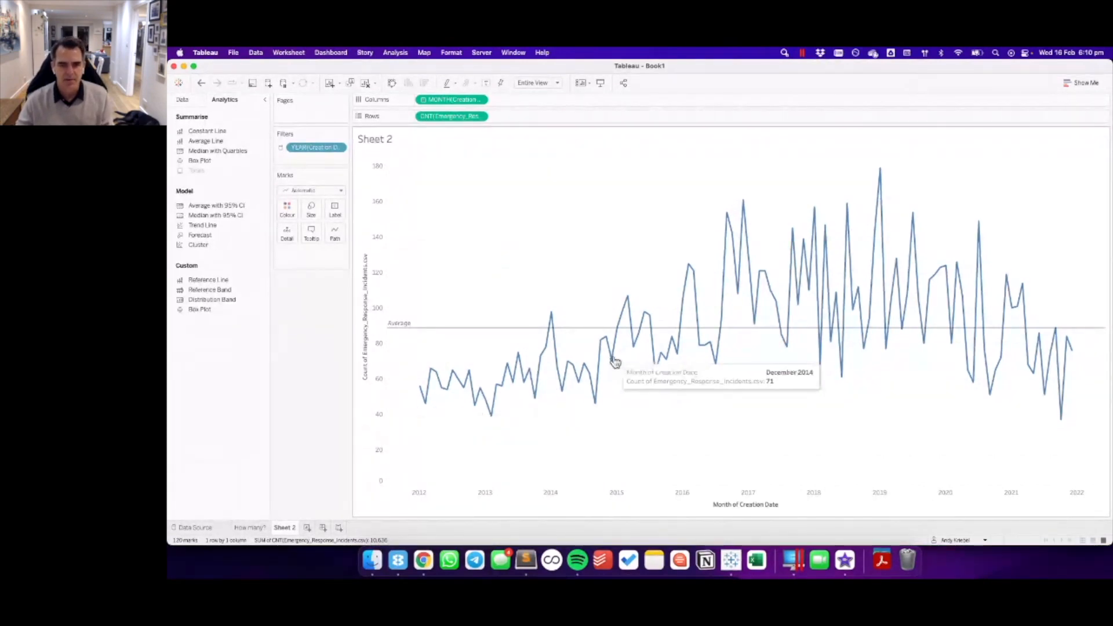
{"action": "mouse_move", "coordinate": [723, 336]}
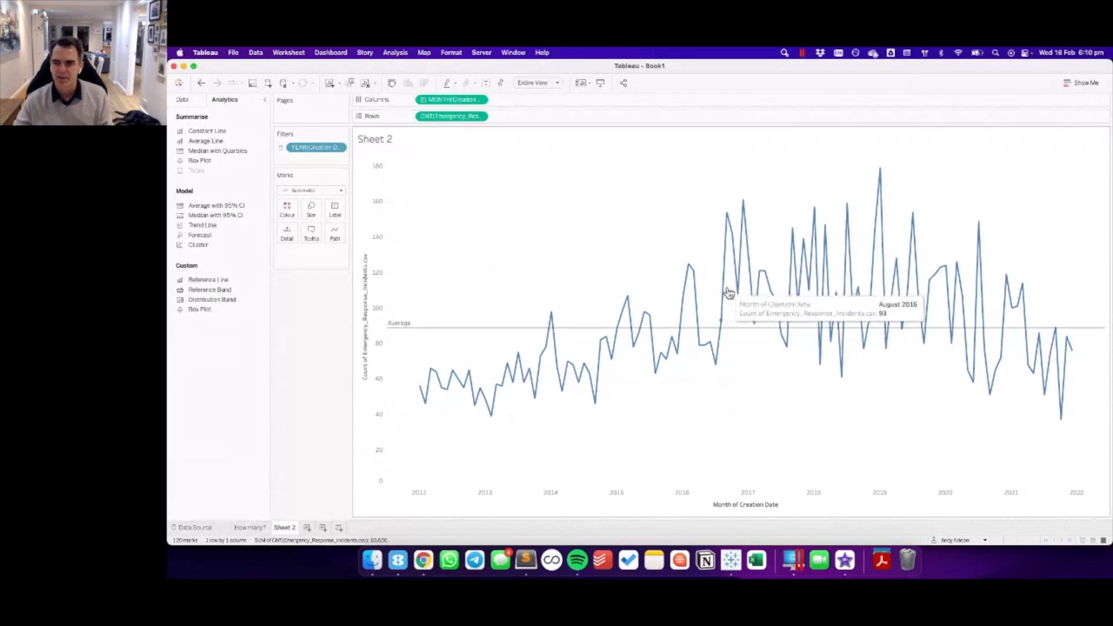
{"action": "mouse_move", "coordinate": [1063, 395]}
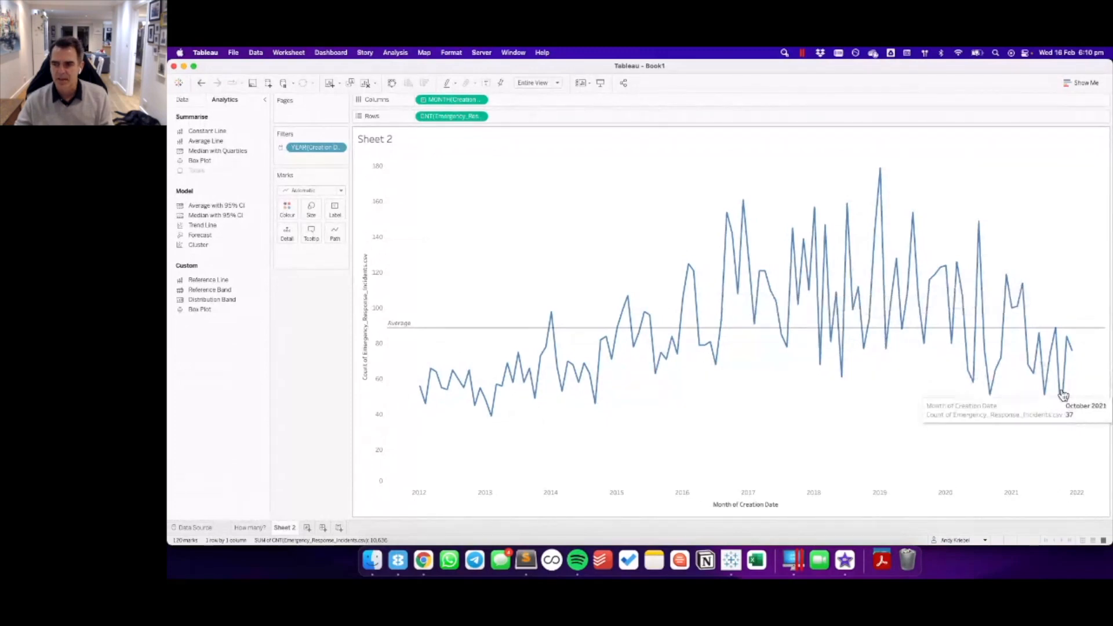
- Rename the line chart worksheet as Monthly Incidents
{"action": "mouse_move", "coordinate": [927, 353]}
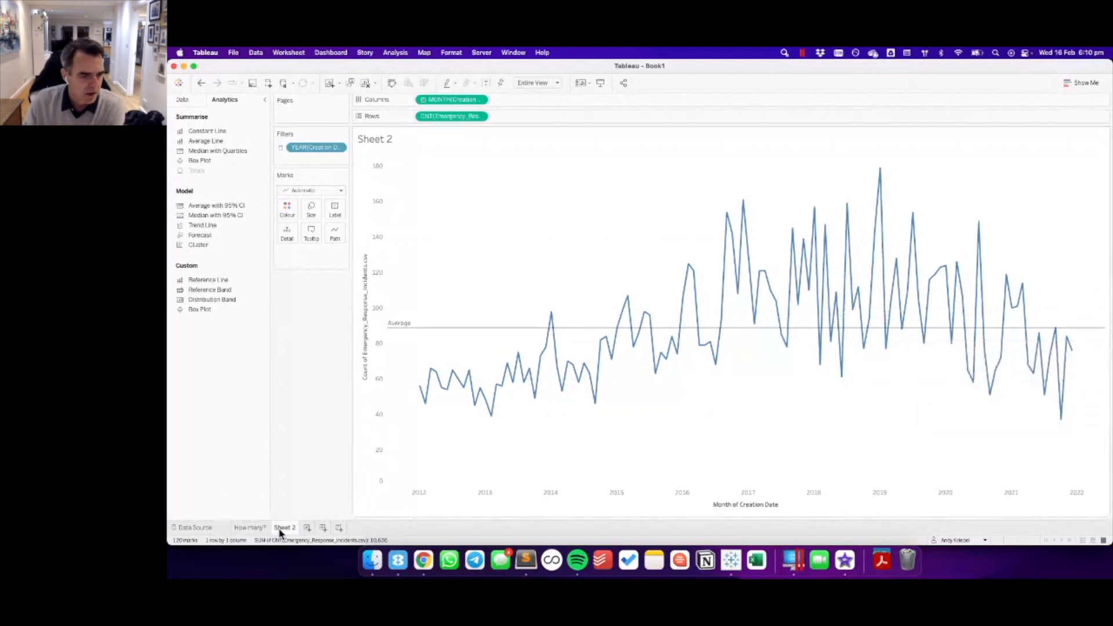
{"action": "mouse_move", "coordinate": [287, 532]}
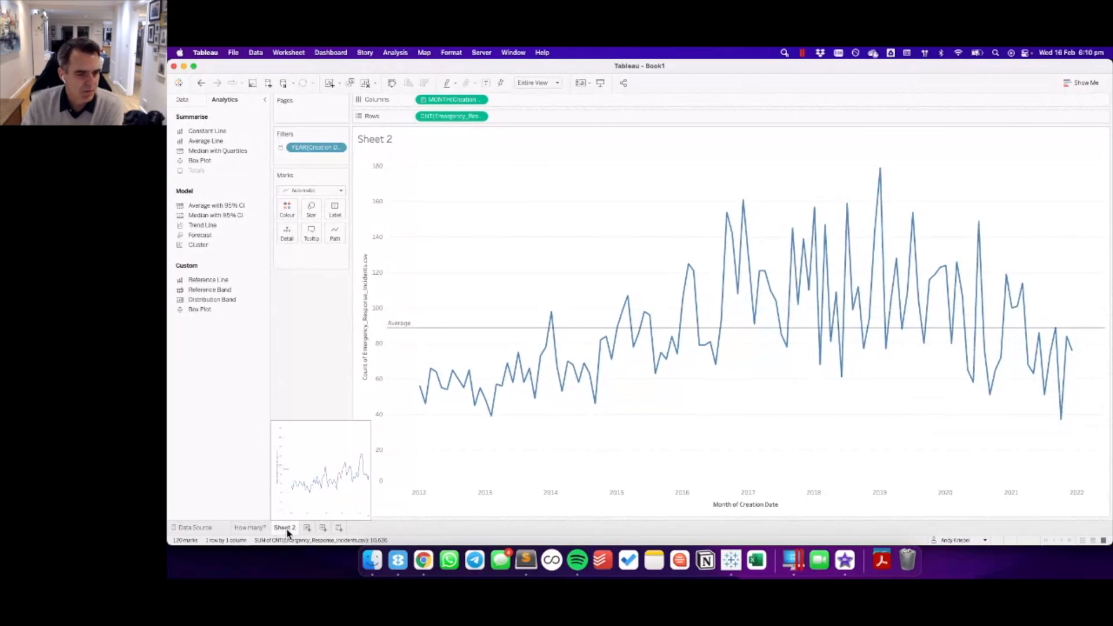
{"action": "double_click", "coordinate": [286, 528]}
{"action": "type", "text": "Monthly In"}
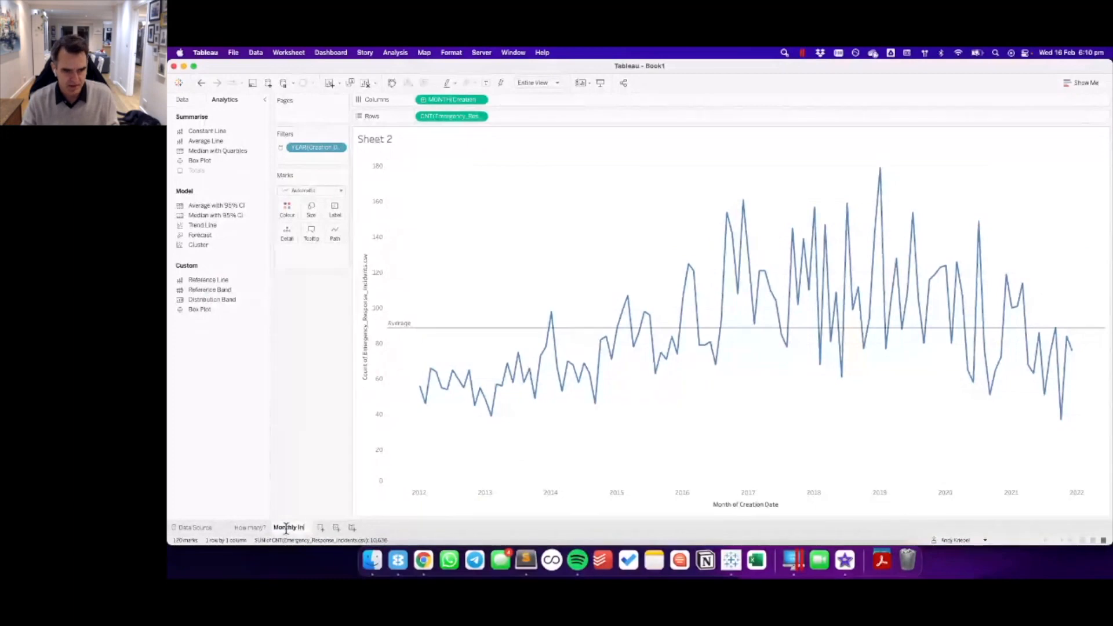
{"action": "type", "text": "cidents"}
{"action": "key", "text": "Return"}
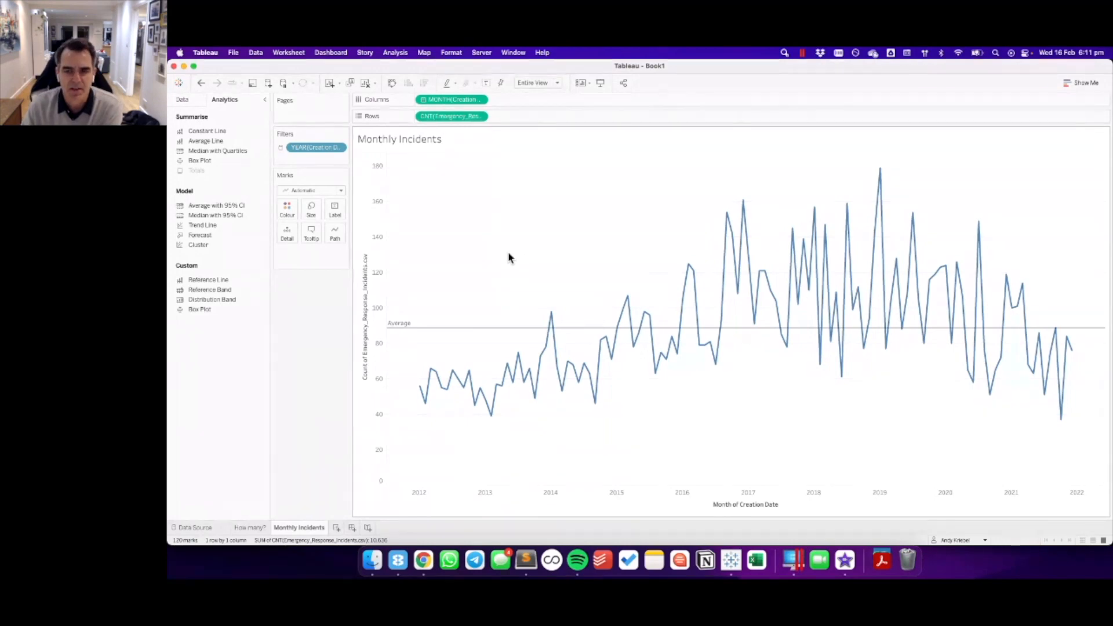
- Create a new worksheet and place the year of Creation Date on Columns
{"action": "left_click", "coordinate": [336, 529]}
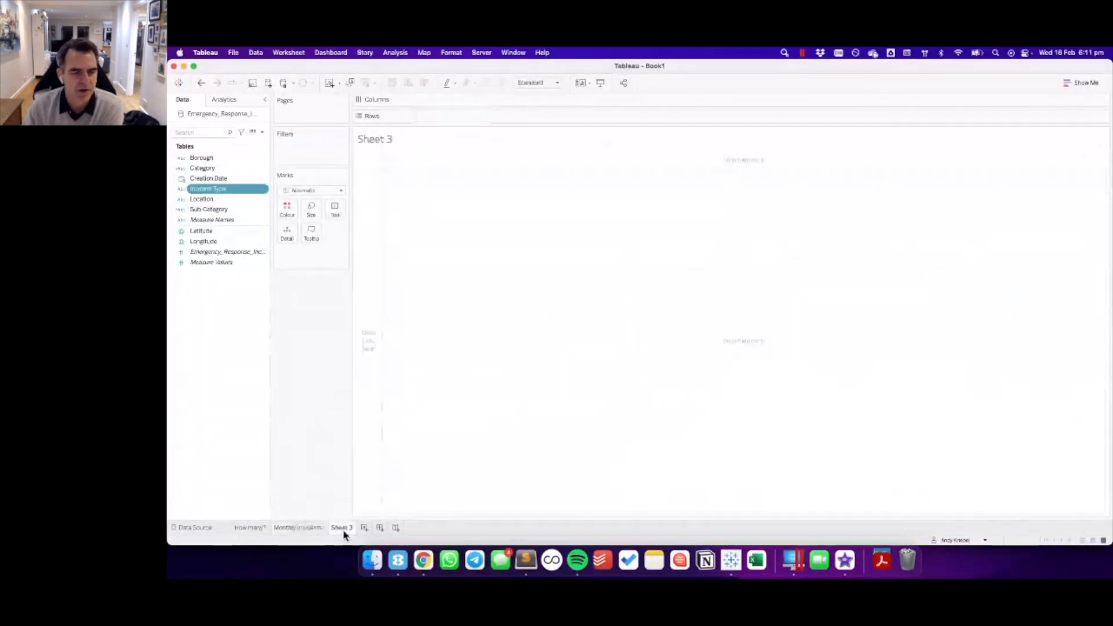
{"action": "left_click", "coordinate": [213, 183], "text": "super"}
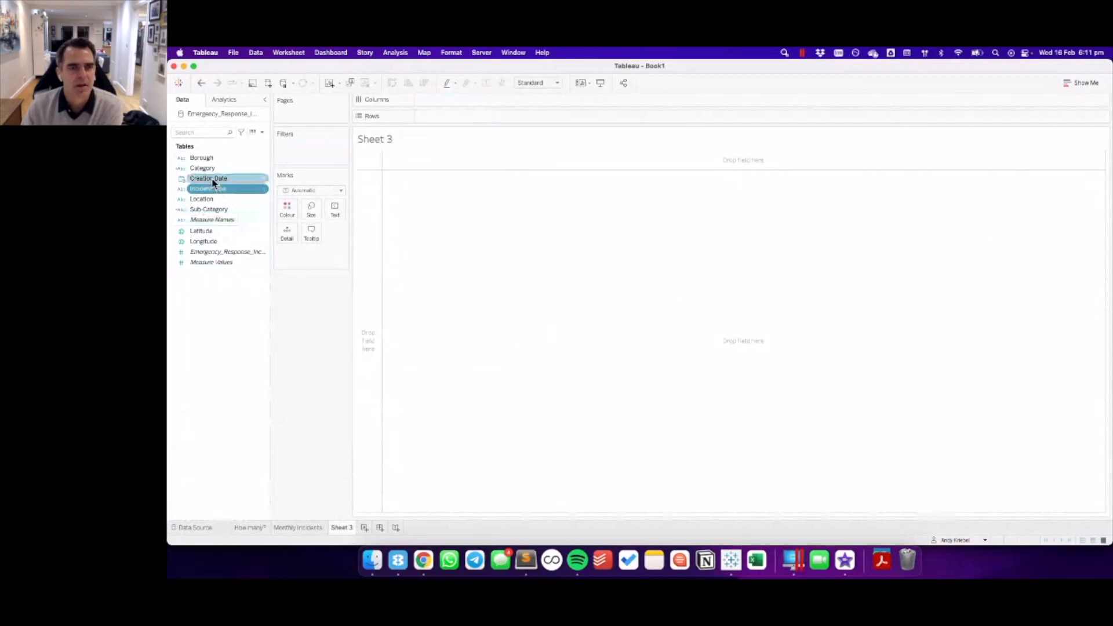
{"action": "left_click_drag", "start_coordinate": [212, 183], "coordinate": [377, 206]}
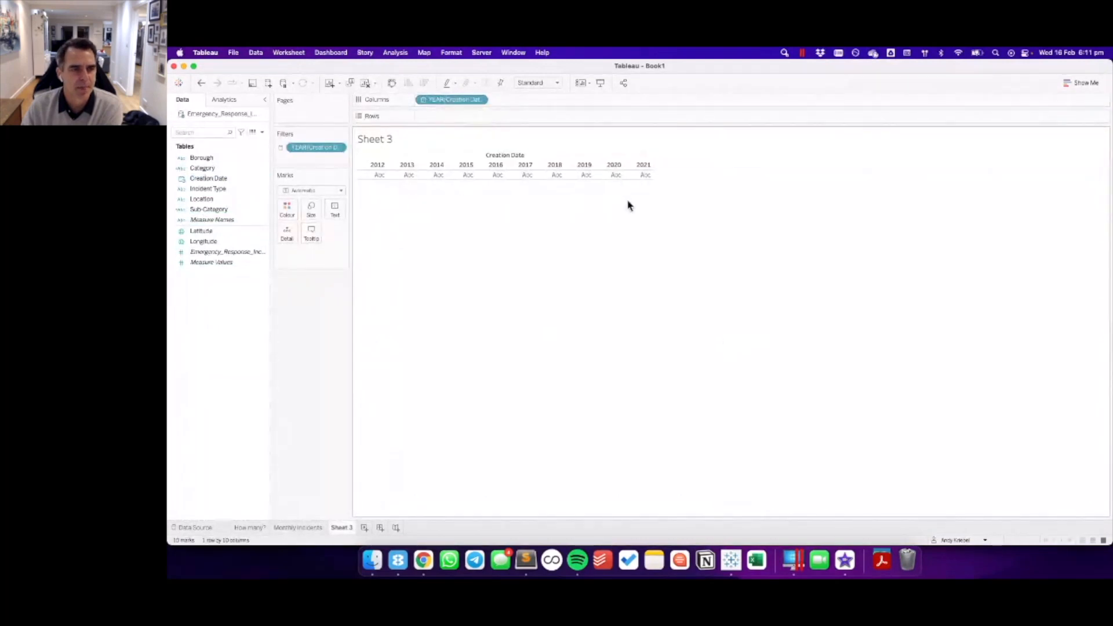
- Add Creation Date to Rows at the discrete month level to form a month-by-year grid
{"action": "left_click", "coordinate": [224, 178]}
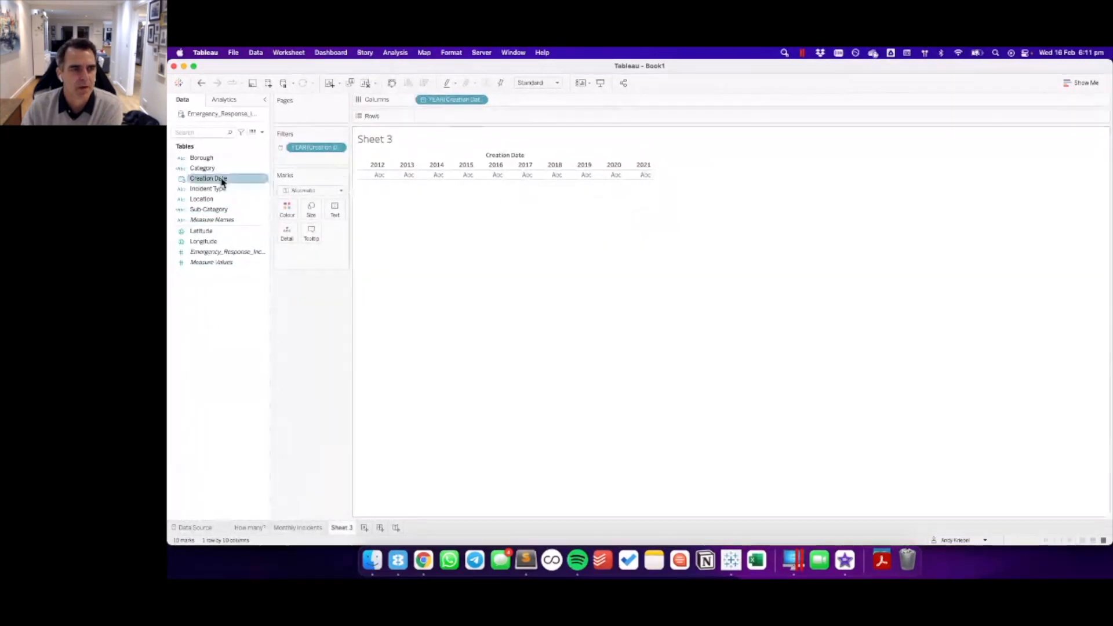
{"action": "left_click_drag", "start_coordinate": [204, 182], "coordinate": [434, 118]}
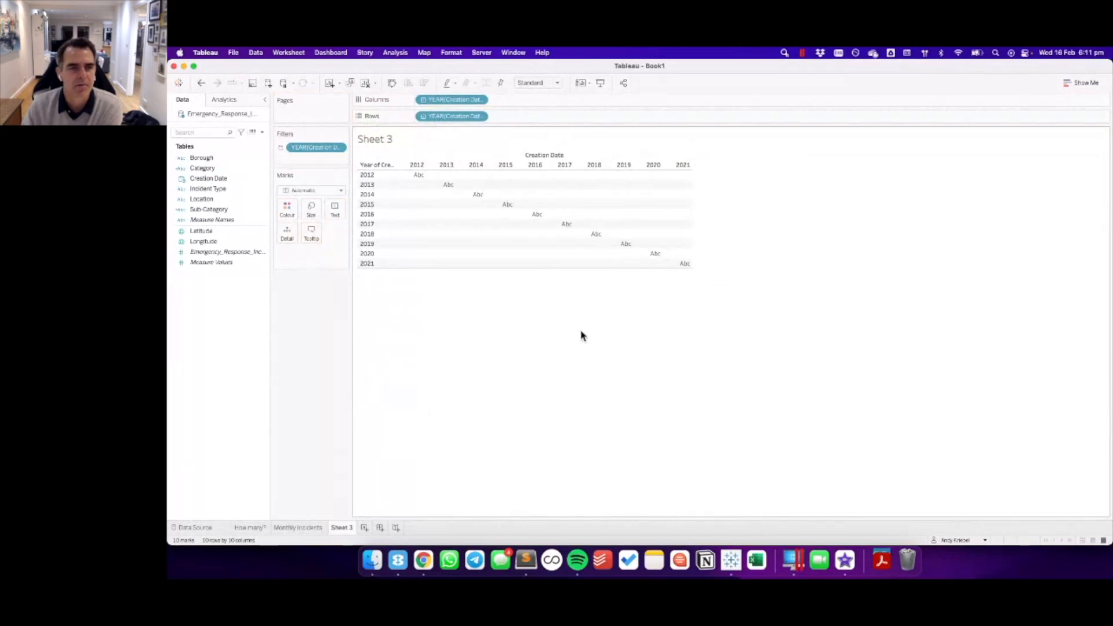
{"action": "left_click", "coordinate": [479, 118]}
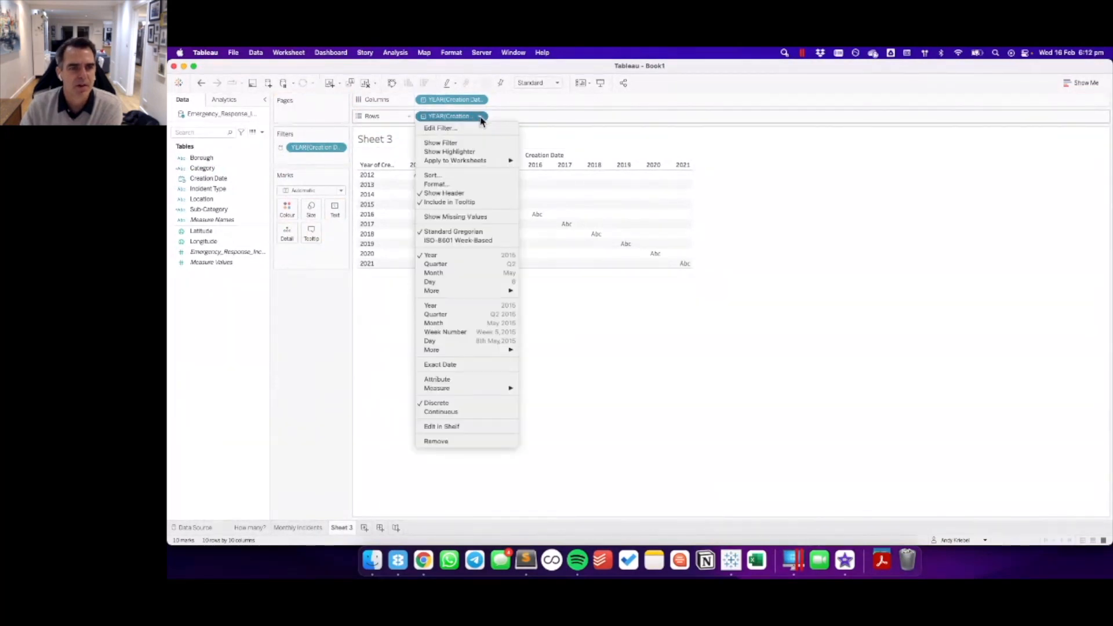
{"action": "left_click", "coordinate": [487, 274]}
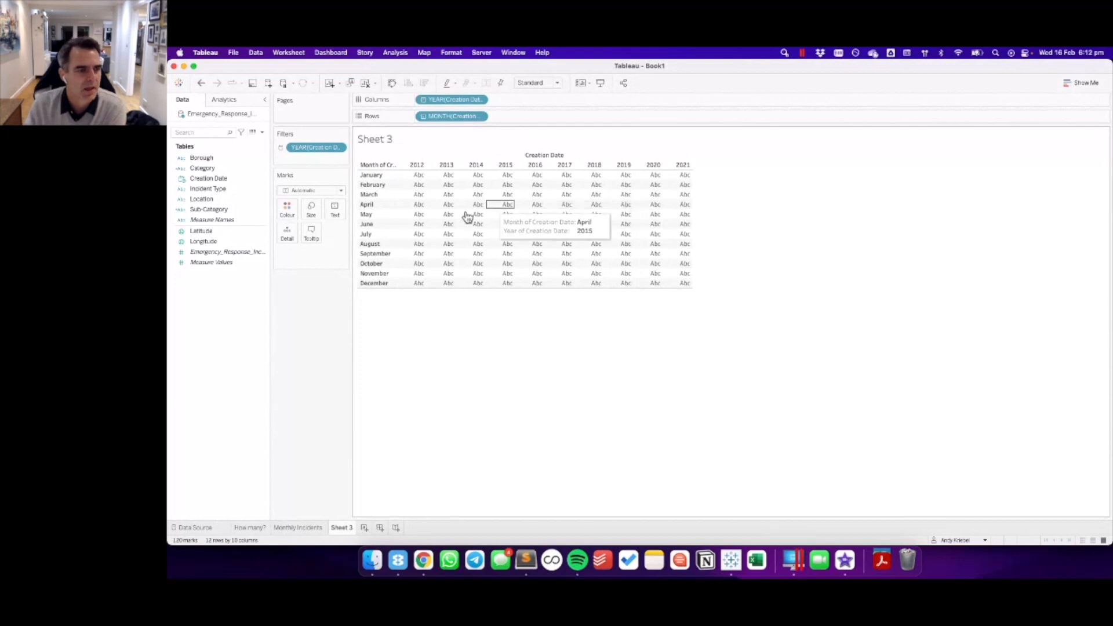
- Colour the month-by-year grid by the count of Emergency Response Incidents and compare it with the Monthly Incidents sheet
{"action": "left_click", "coordinate": [207, 253]}
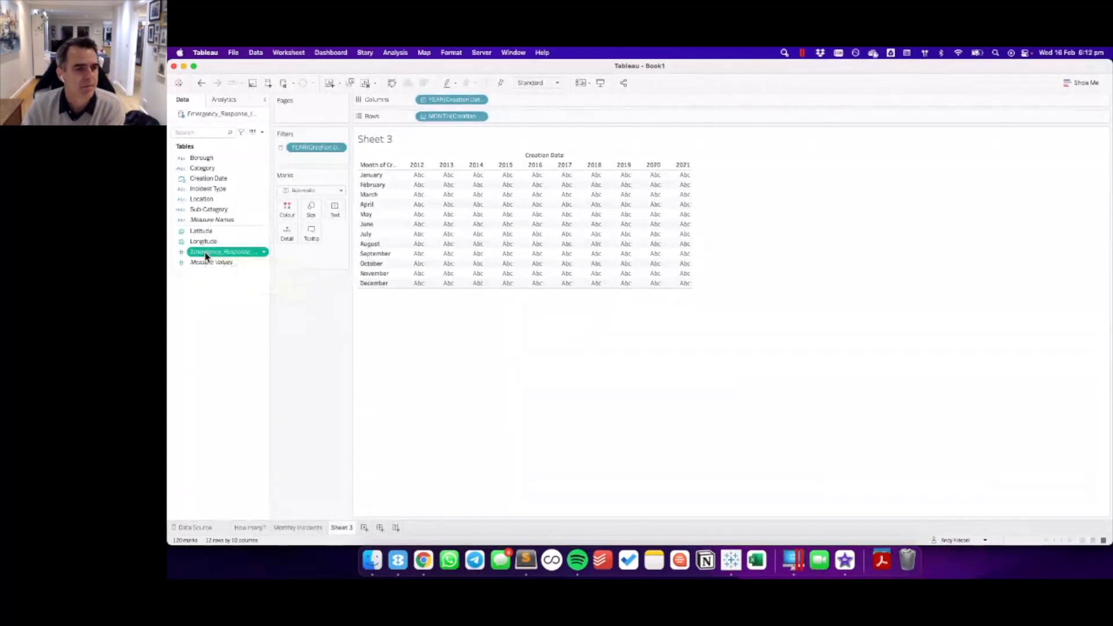
{"action": "left_click_drag", "start_coordinate": [207, 254], "coordinate": [287, 208]}
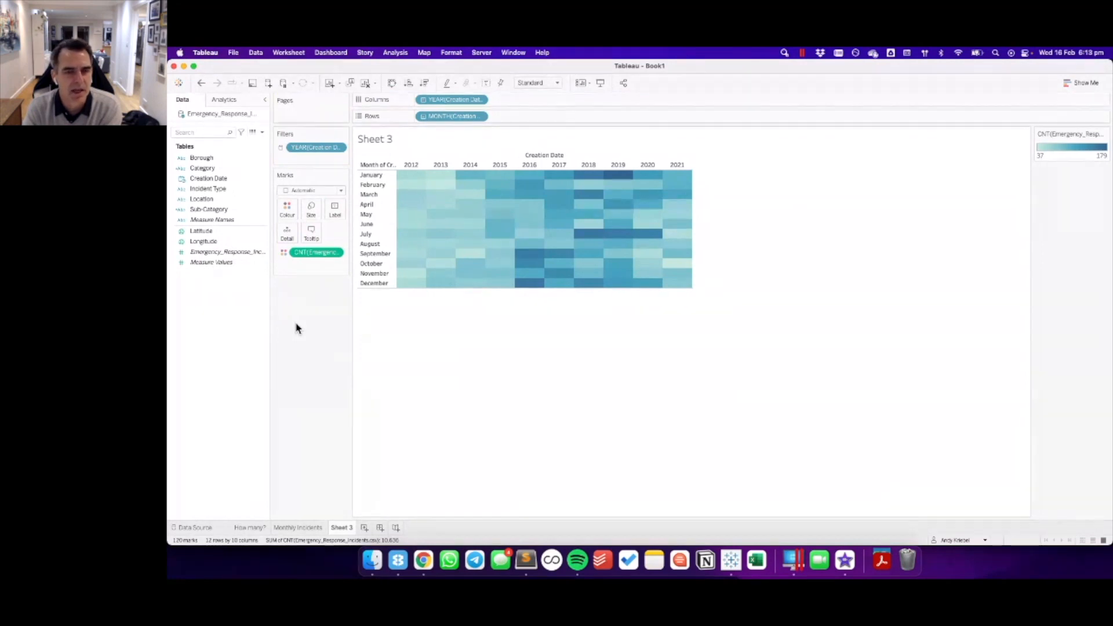
{"action": "left_click", "coordinate": [298, 527]}
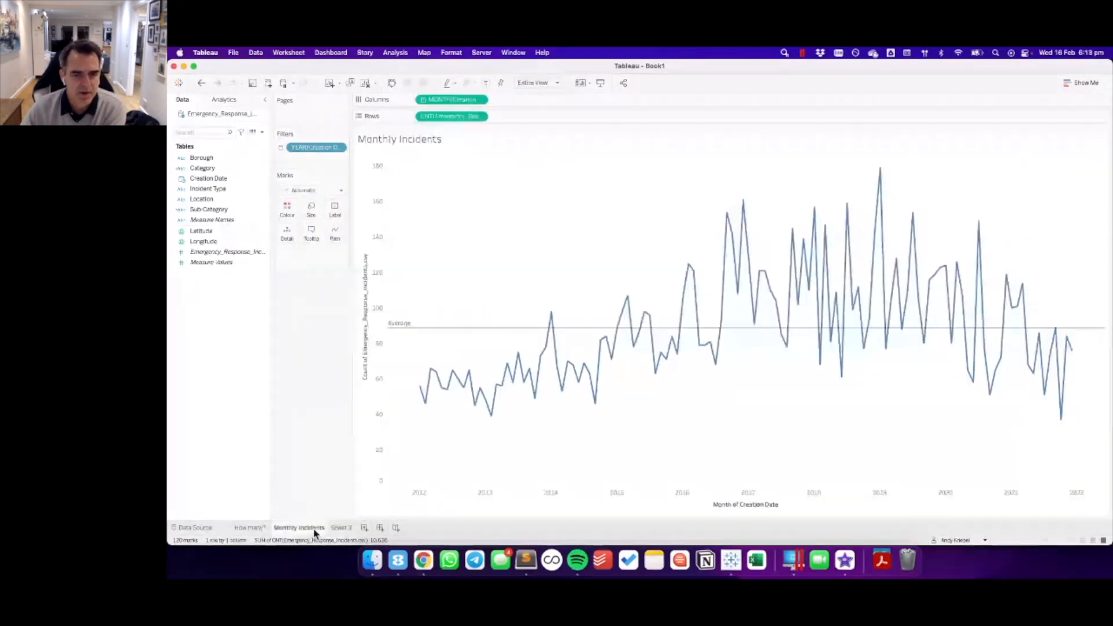
{"action": "left_click", "coordinate": [344, 530]}
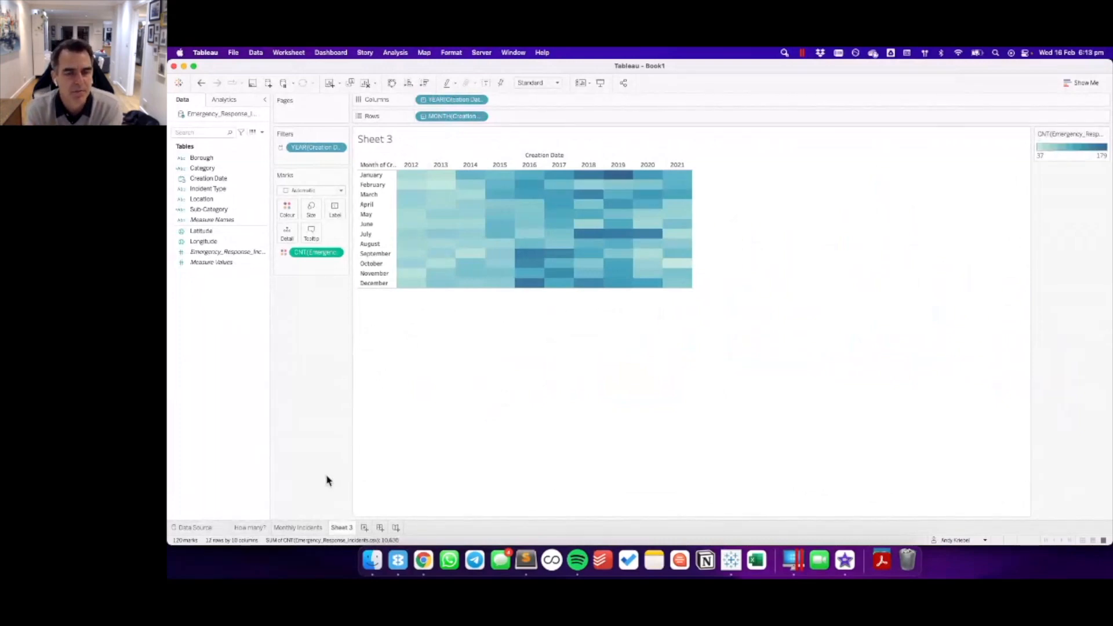
- Rename the new worksheet as Month & Year Heat Map
{"action": "double_click", "coordinate": [340, 527]}
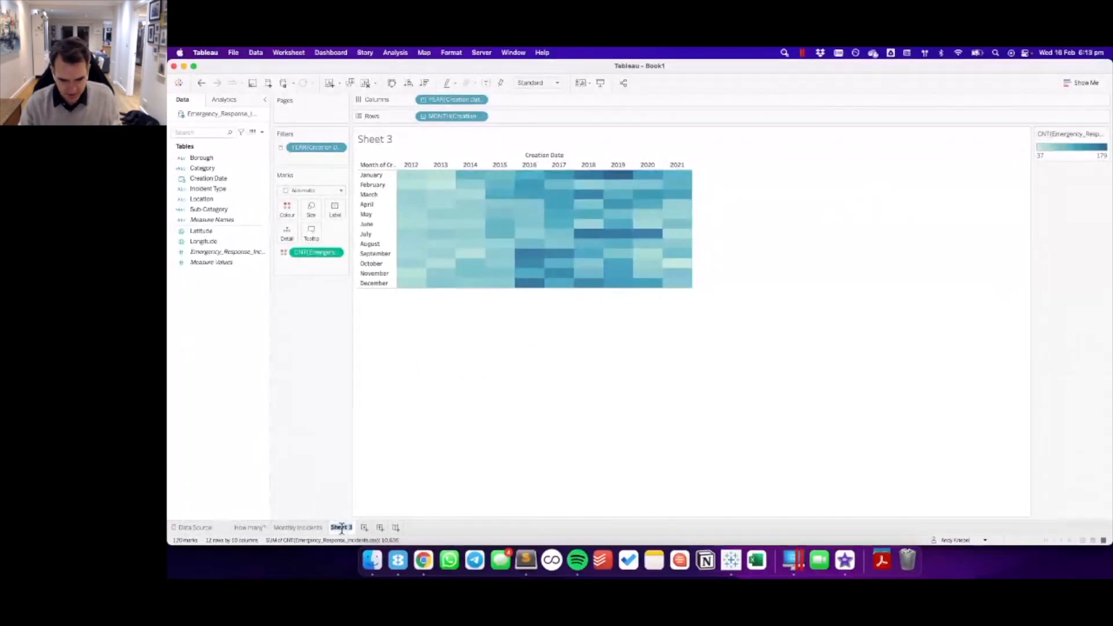
{"action": "type", "text": "MH"}
{"action": "type", "text": "n"}
{"action": "type", "text": "th"}
{"action": "type", "text": " & Year eat"}
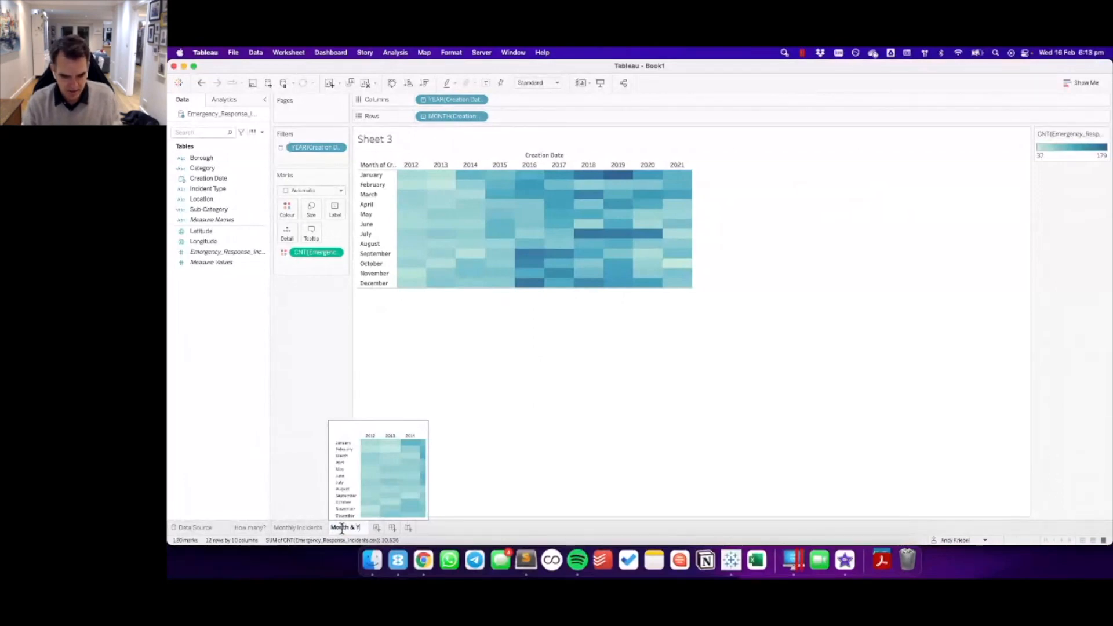
{"action": "key", "text": "BackSpace"}
{"action": "key", "text": "BackSpace"}
{"action": "key", "text": "BackSpace"}
{"action": "type", "text": "Heat Map"}
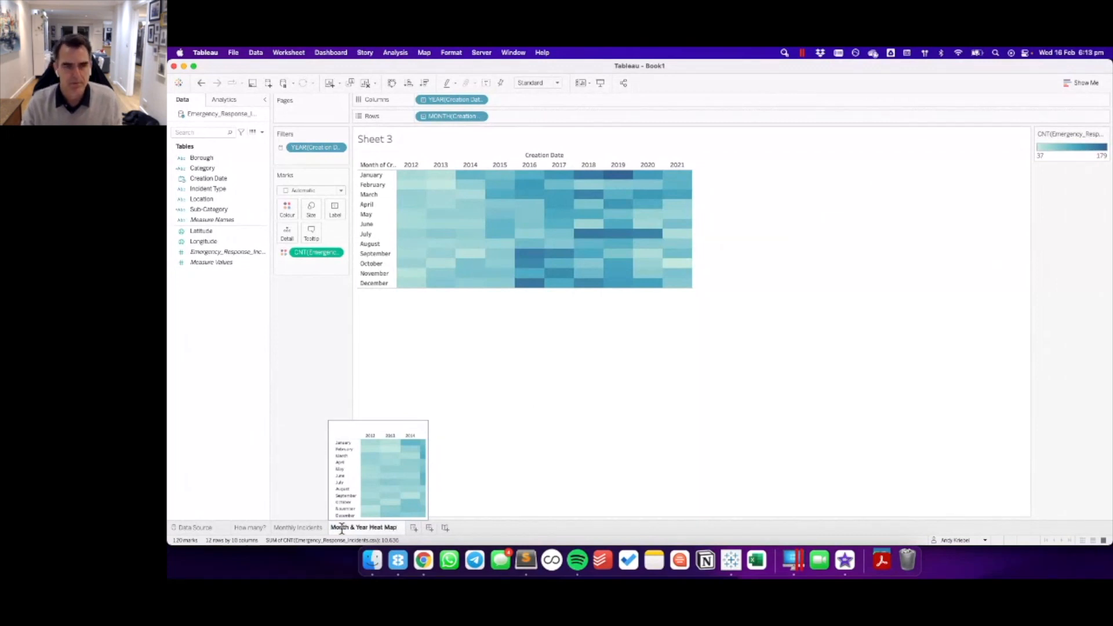
{"action": "key", "text": "Return"}
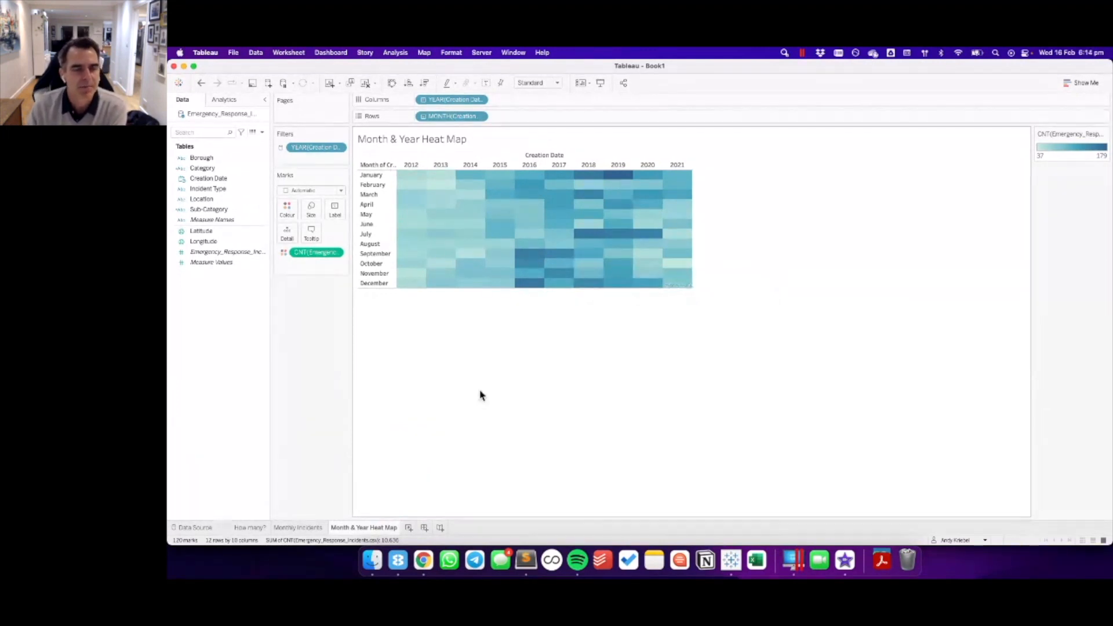
- Duplicate the Month & Year Heat Map sheet and change Creation Date on the copy's Columns to the discrete hour level
{"action": "right_click", "coordinate": [358, 528]}
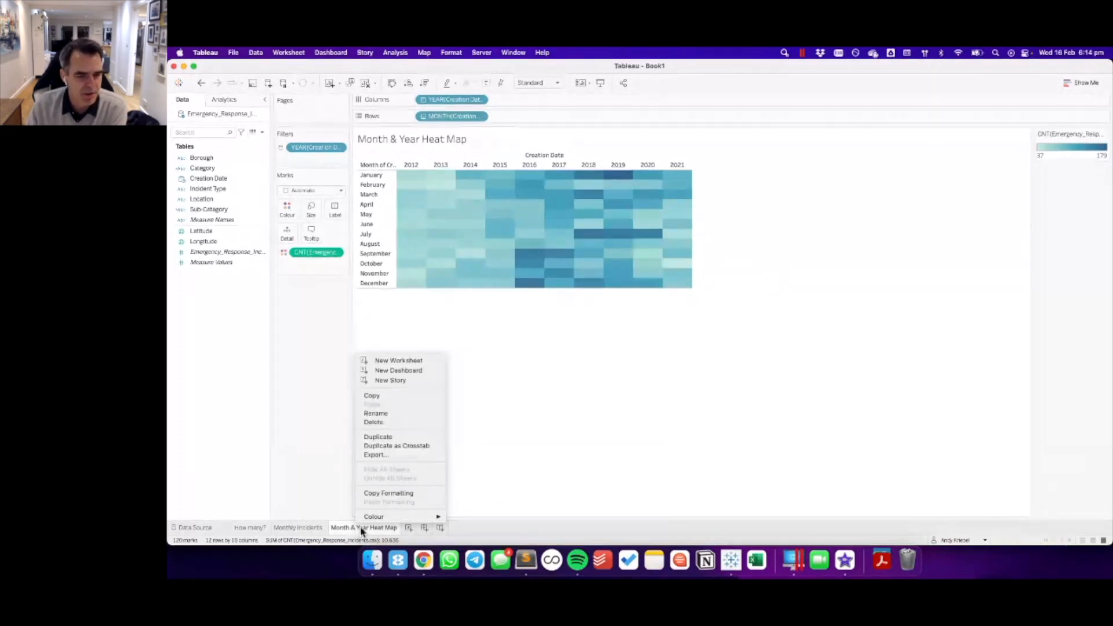
{"action": "left_click", "coordinate": [395, 439]}
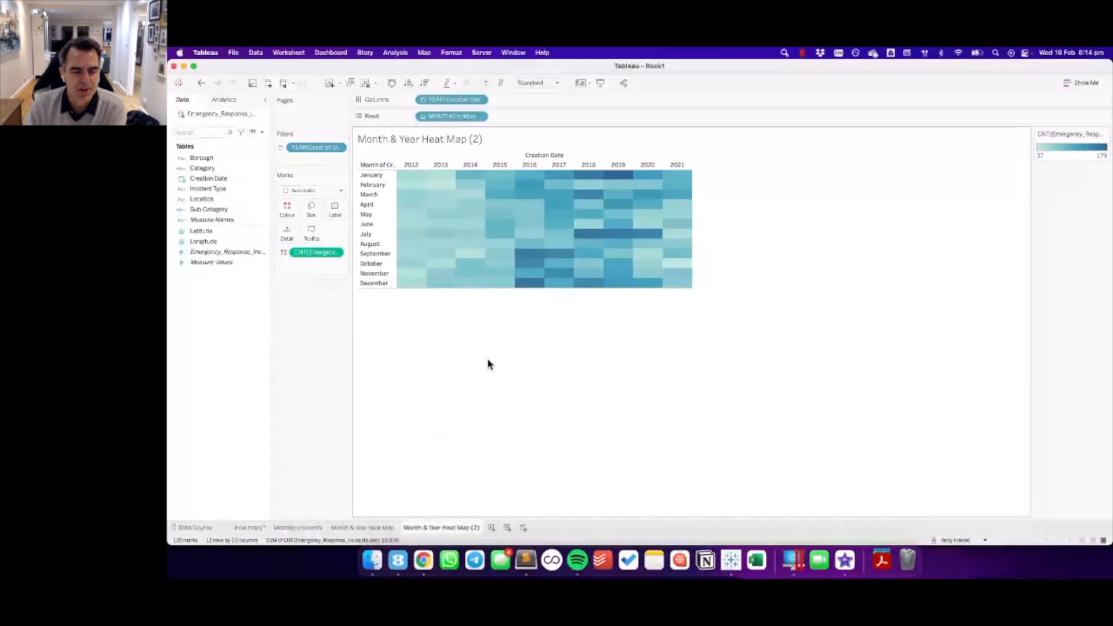
{"action": "left_click", "coordinate": [480, 101]}
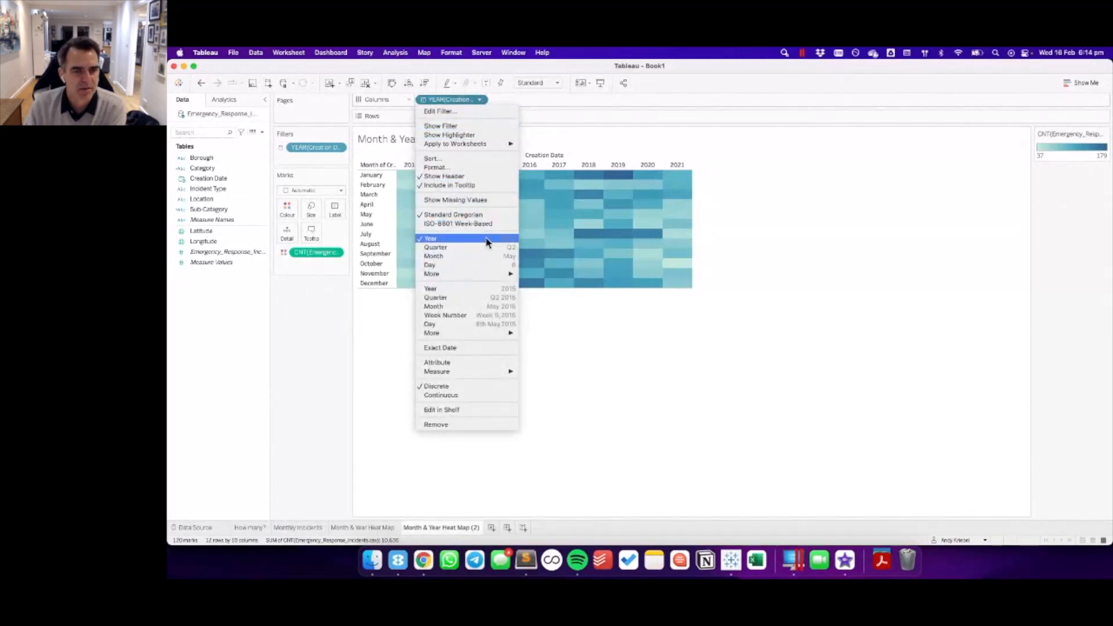
{"action": "mouse_move", "coordinate": [487, 276]}
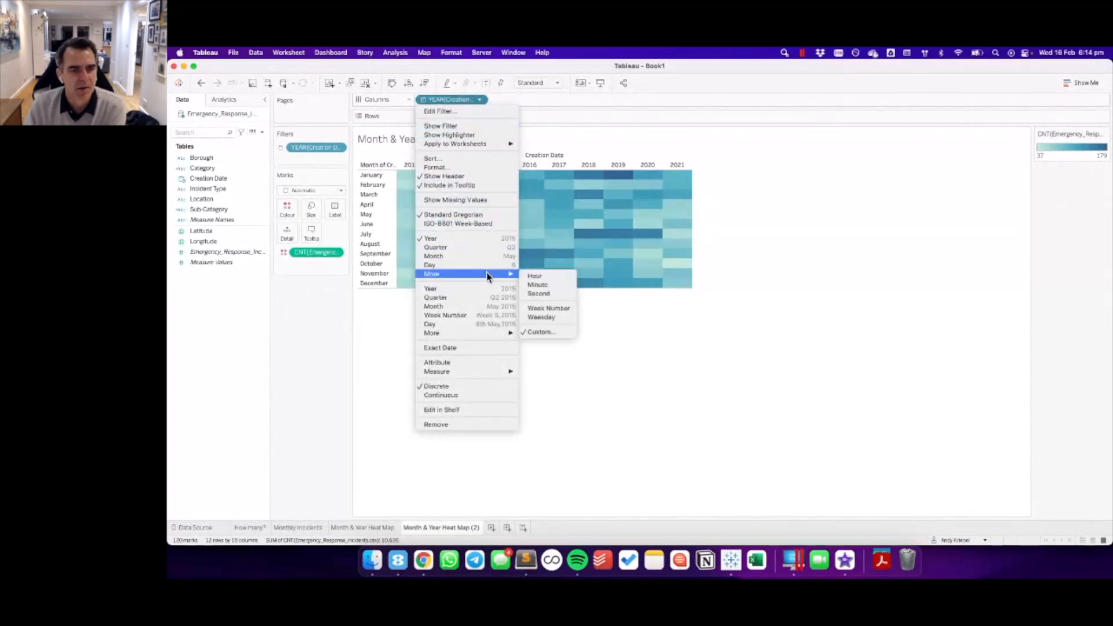
{"action": "left_click", "coordinate": [542, 279]}
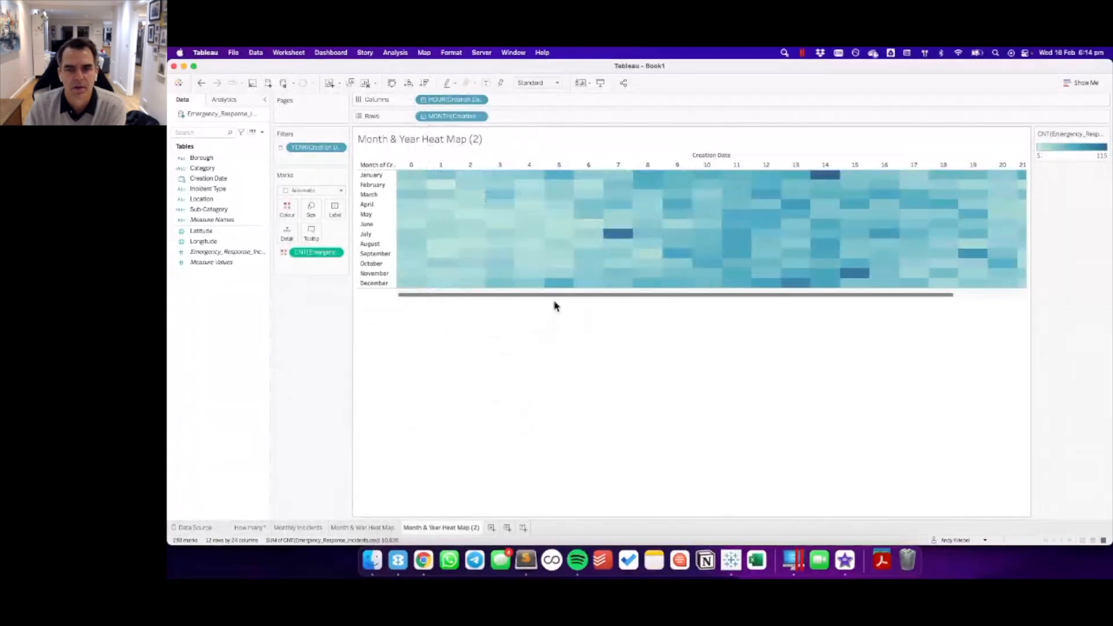
- Try Fit Height on the month-by-hour heat map, and set its view to Fit Width
{"action": "left_click_drag", "start_coordinate": [554, 301], "coordinate": [519, 306]}
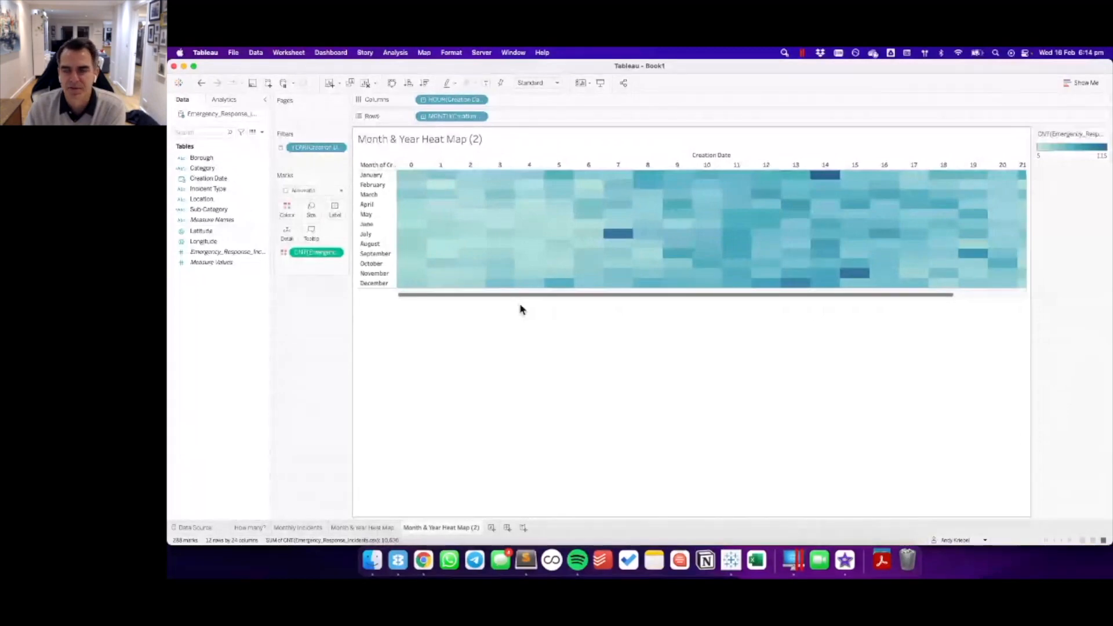
{"action": "left_click_drag", "start_coordinate": [522, 298], "coordinate": [418, 295]}
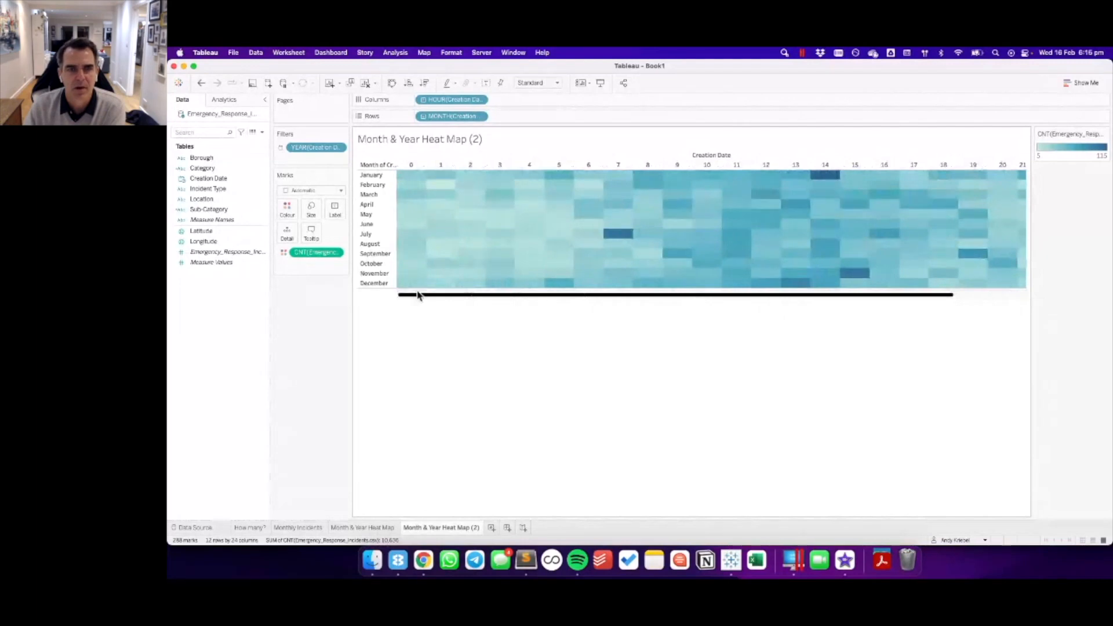
{"action": "left_click", "coordinate": [529, 85]}
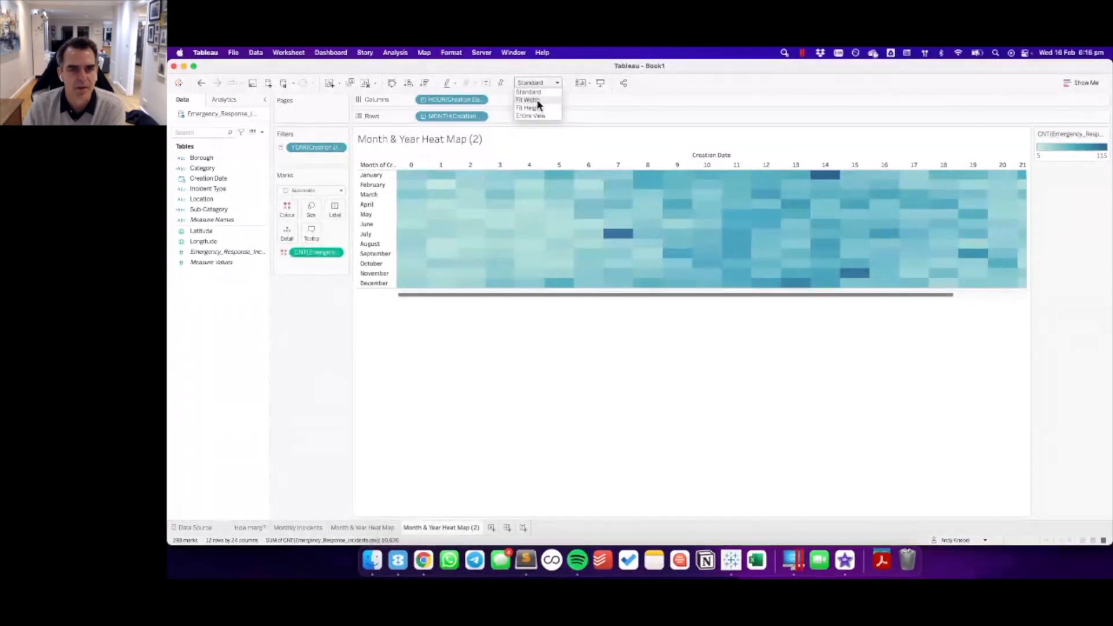
{"action": "left_click", "coordinate": [535, 108]}
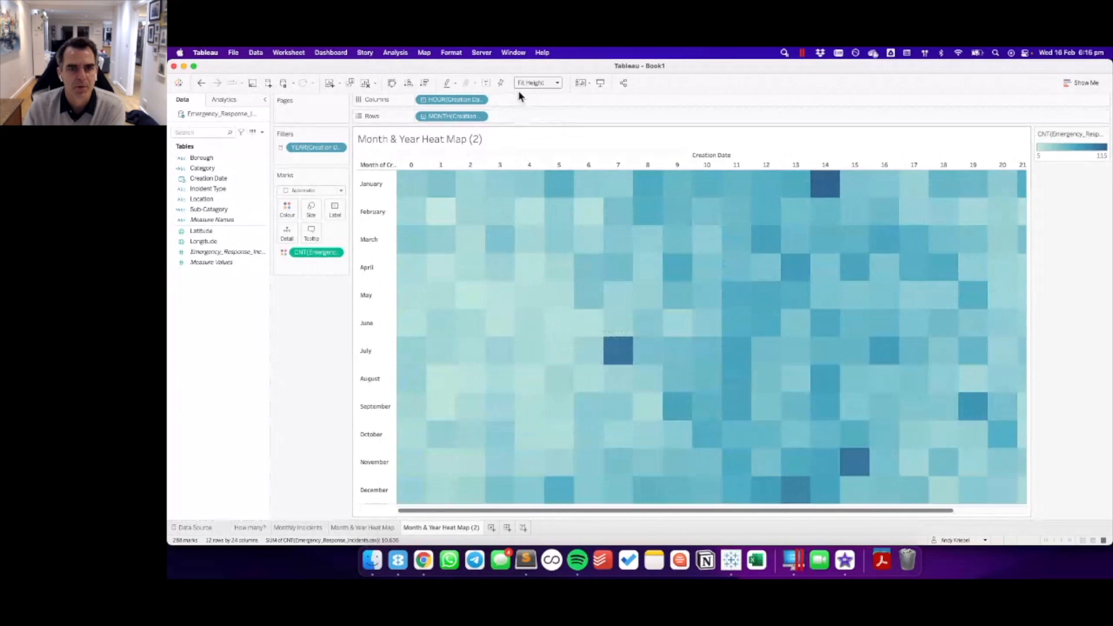
{"action": "left_click", "coordinate": [526, 83]}
{"action": "left_click", "coordinate": [531, 98]}
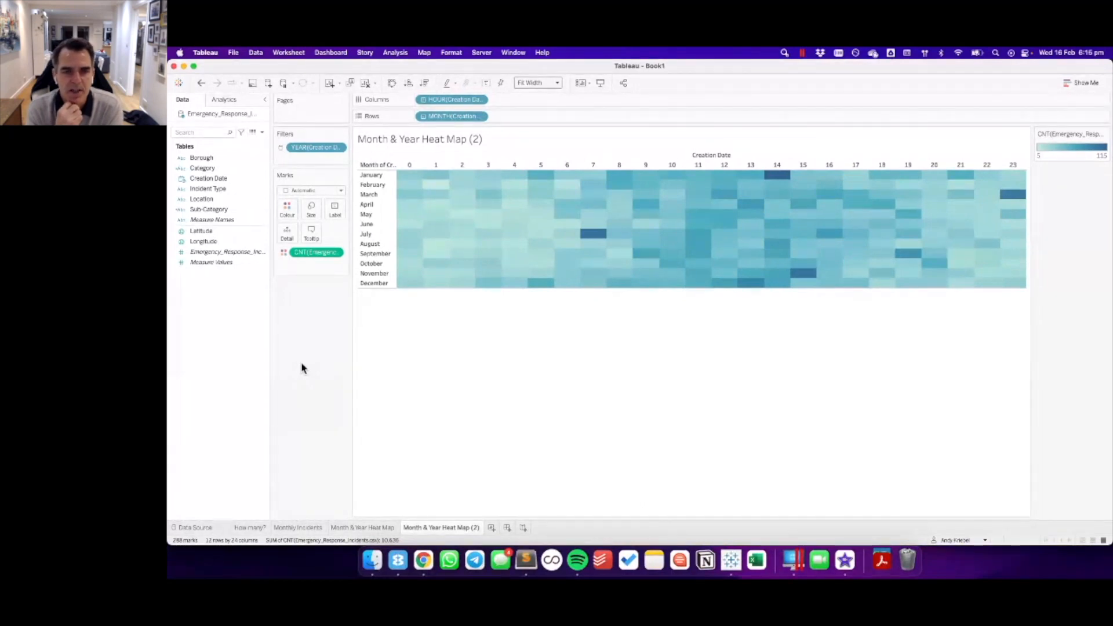
- Review the Month & Year Heat Map and Monthly Incidents sheets, and return to the month-by-hour heat map
{"action": "left_click", "coordinate": [365, 527]}
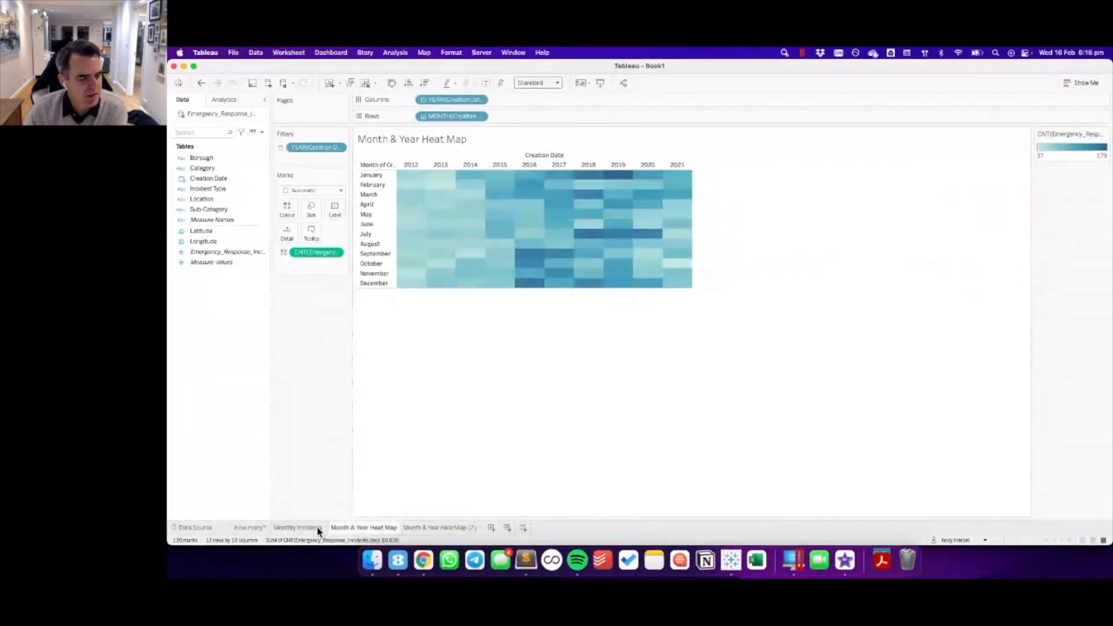
{"action": "left_click", "coordinate": [317, 529]}
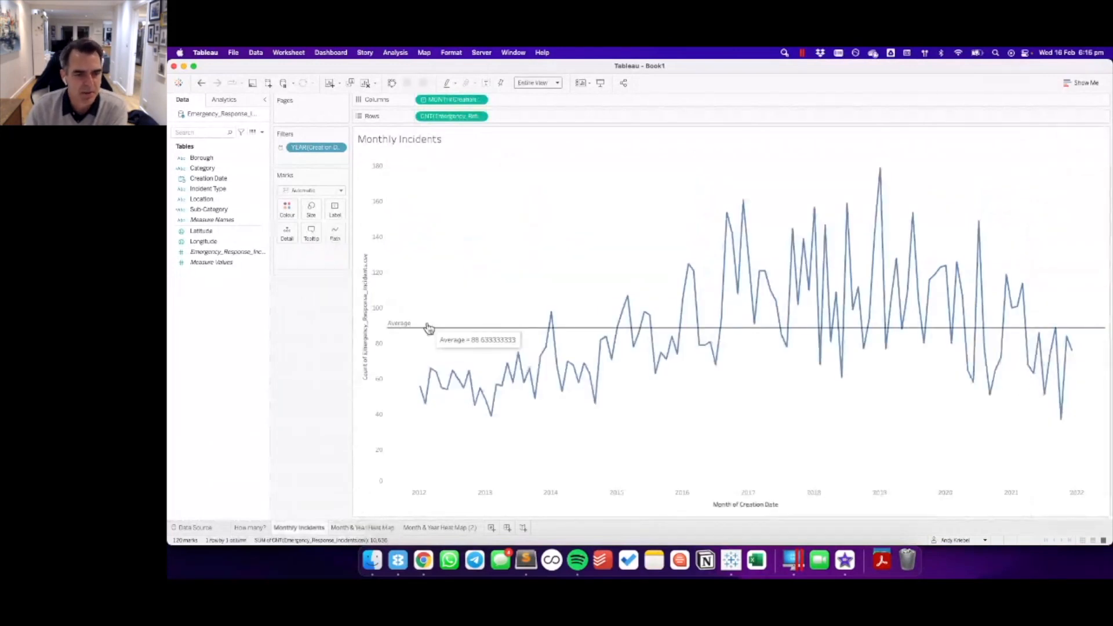
{"action": "left_click", "coordinate": [440, 528]}
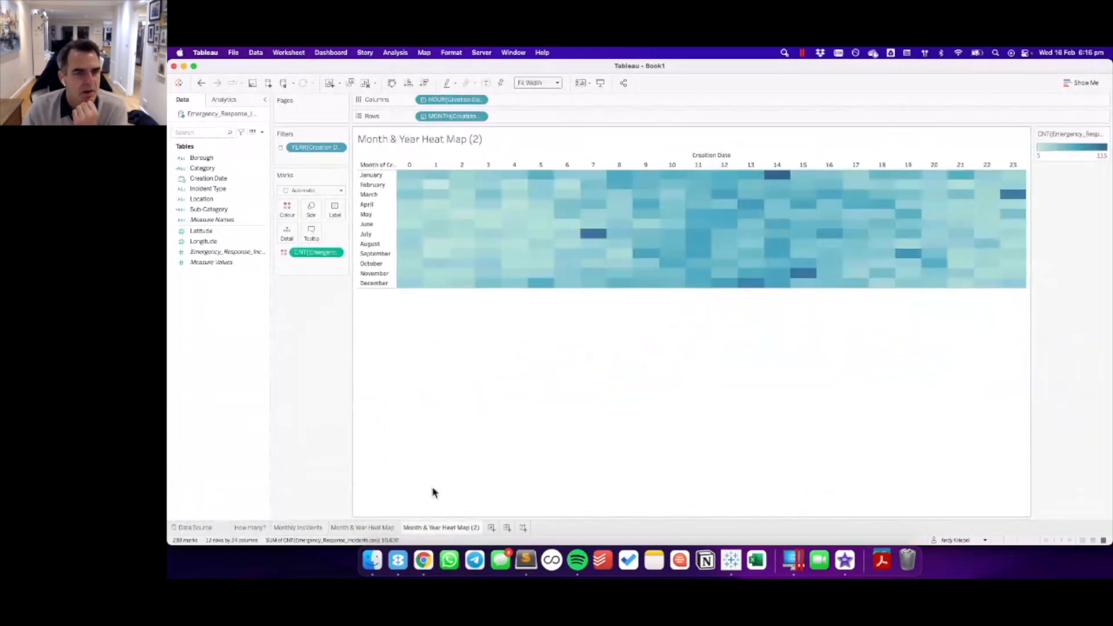
- Try the Orange-Blue Diverging palette with its centre at 89 for the incident count colours of the month-by-hour heat map
{"action": "left_click", "coordinate": [297, 216]}
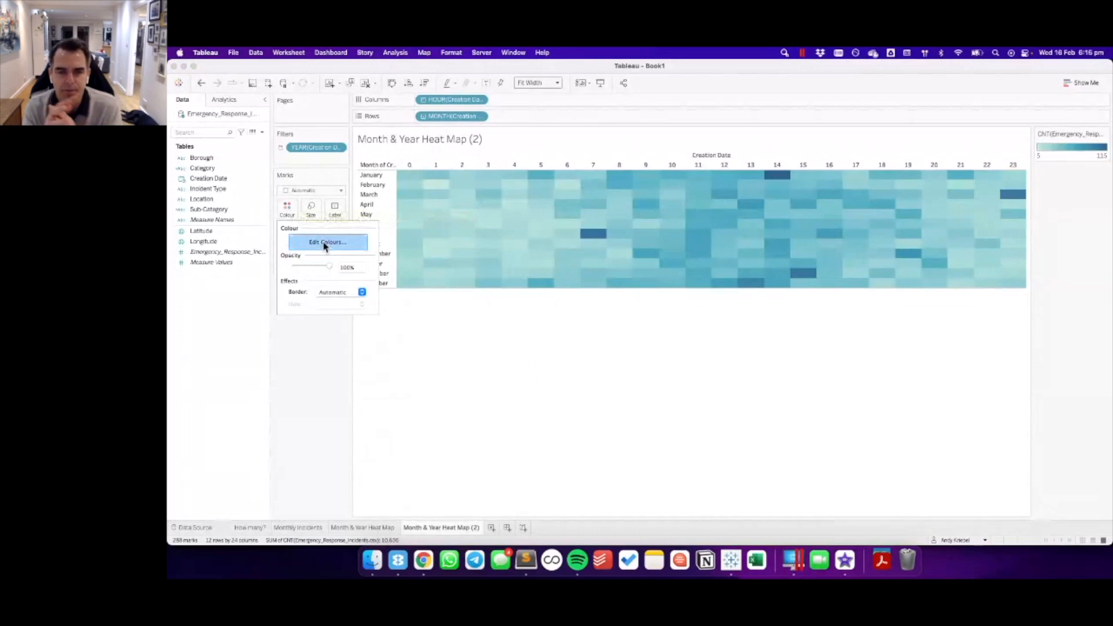
{"action": "left_click", "coordinate": [326, 244]}
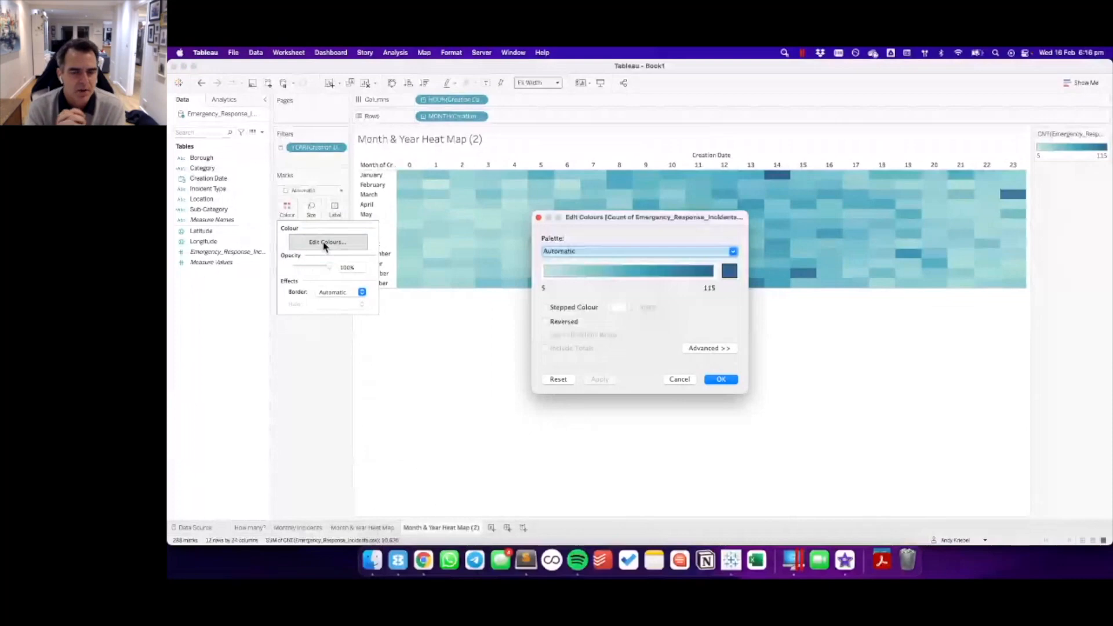
{"action": "left_click", "coordinate": [560, 255]}
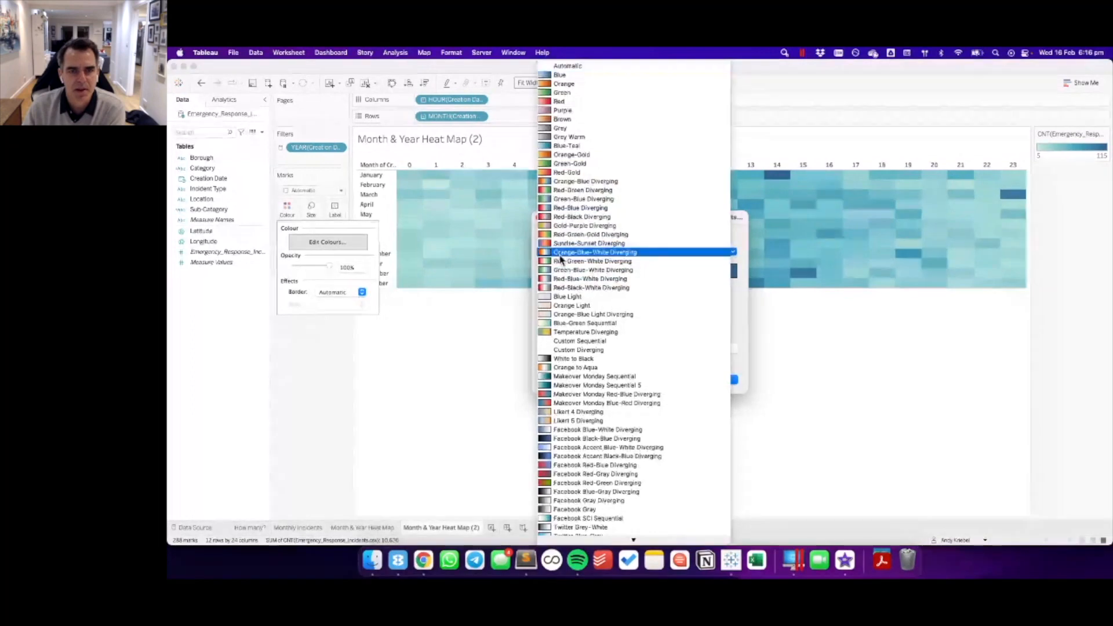
{"action": "left_click", "coordinate": [581, 183]}
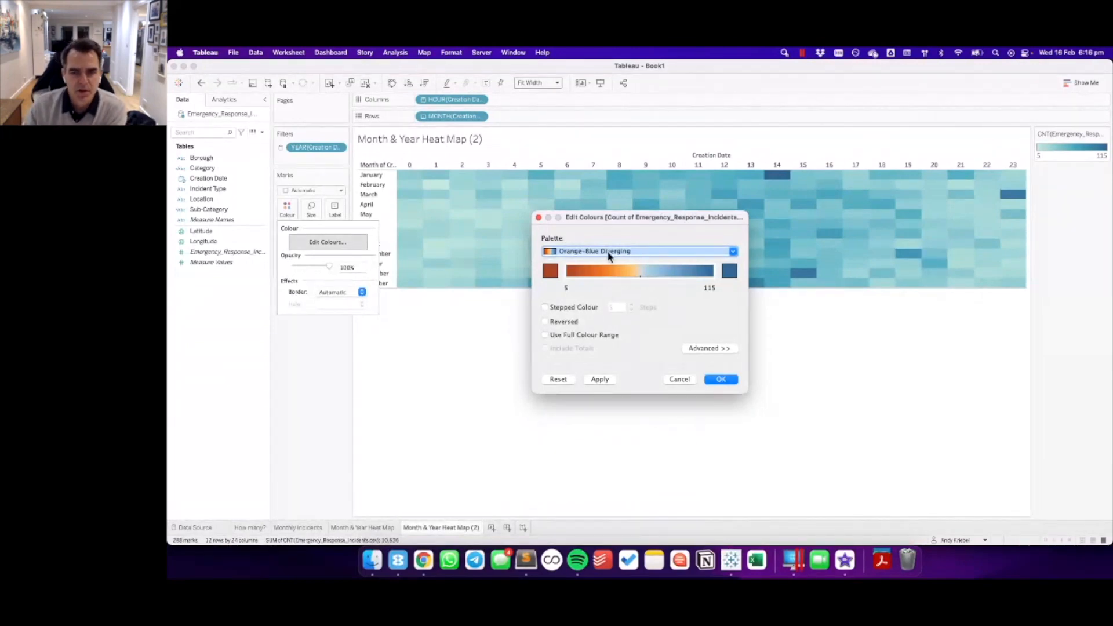
{"action": "left_click", "coordinate": [706, 350]}
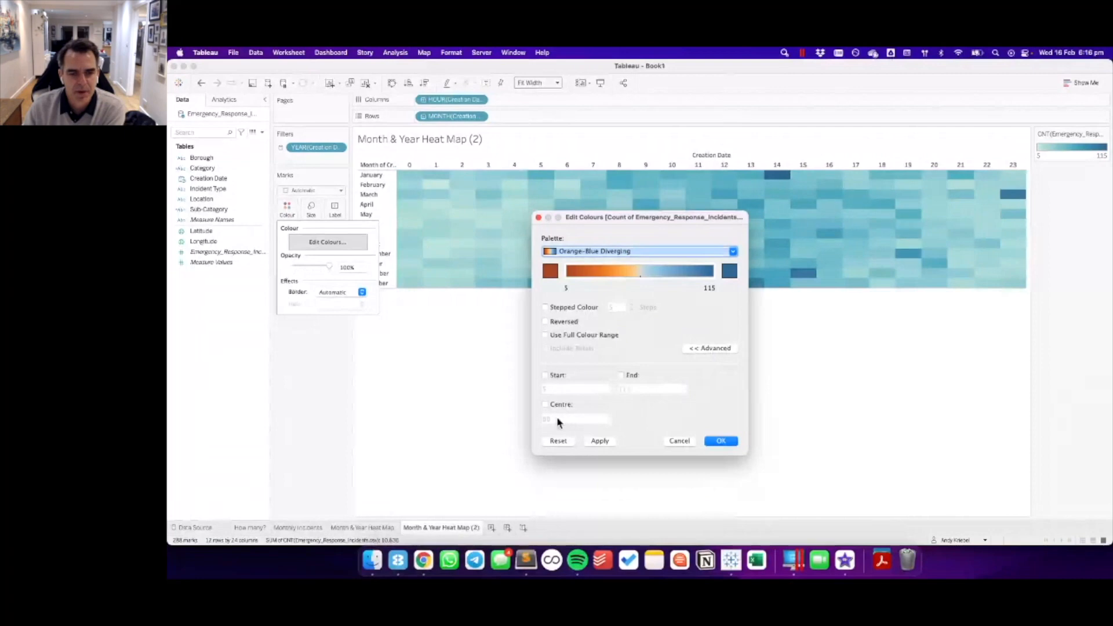
{"action": "left_click", "coordinate": [545, 404]}
{"action": "double_click", "coordinate": [548, 418]}
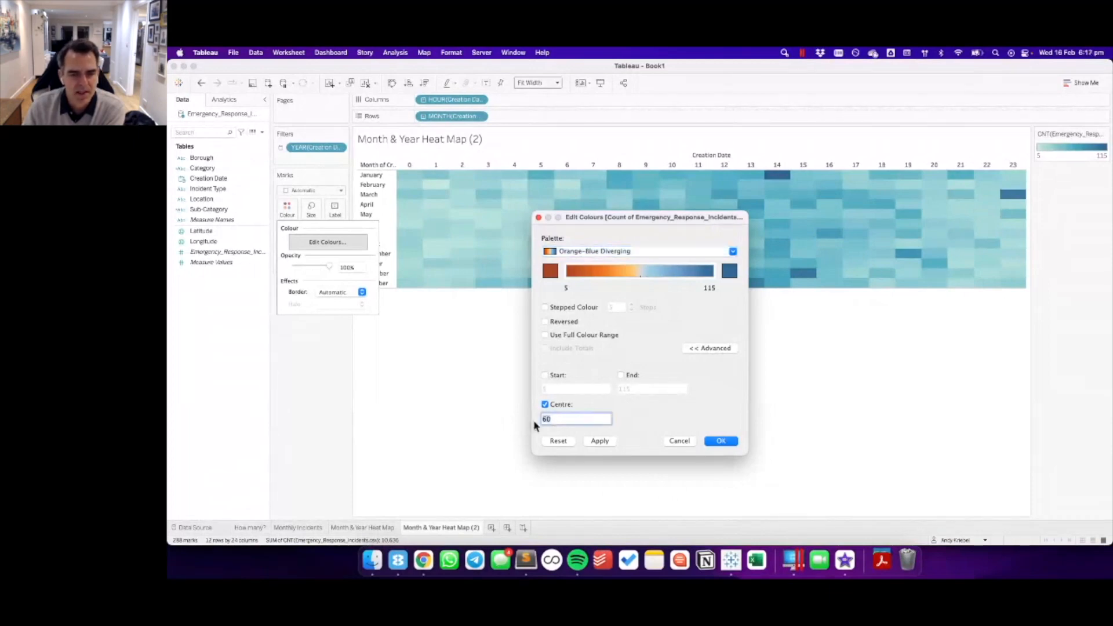
{"action": "type", "text": "88."}
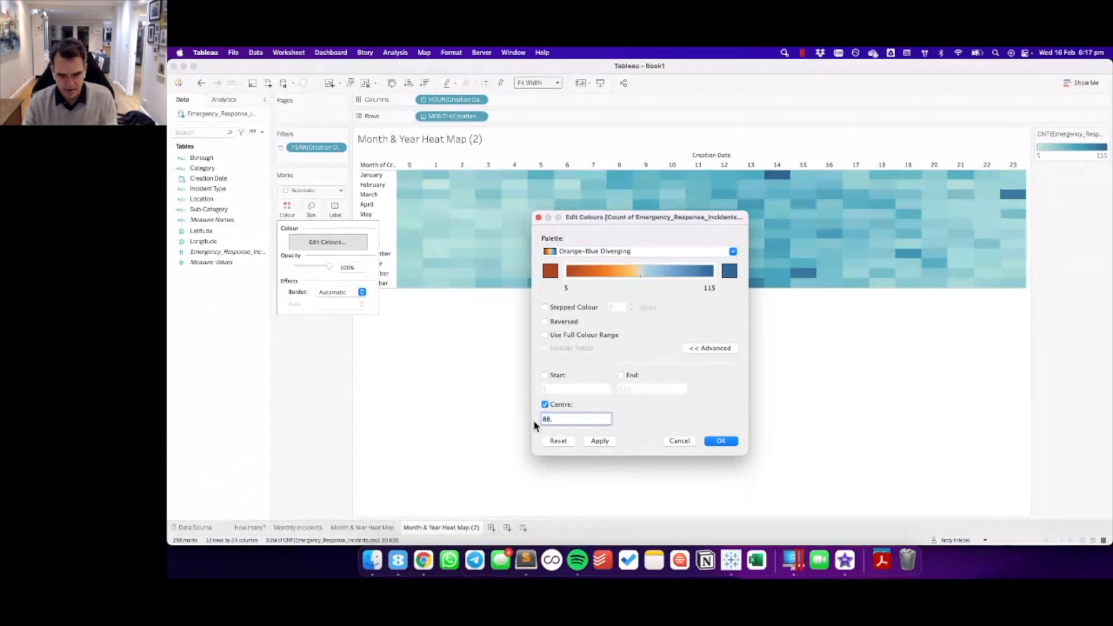
{"action": "key", "text": "BackSpace"}
{"action": "key", "text": "BackSpace"}
{"action": "type", "text": "9"}
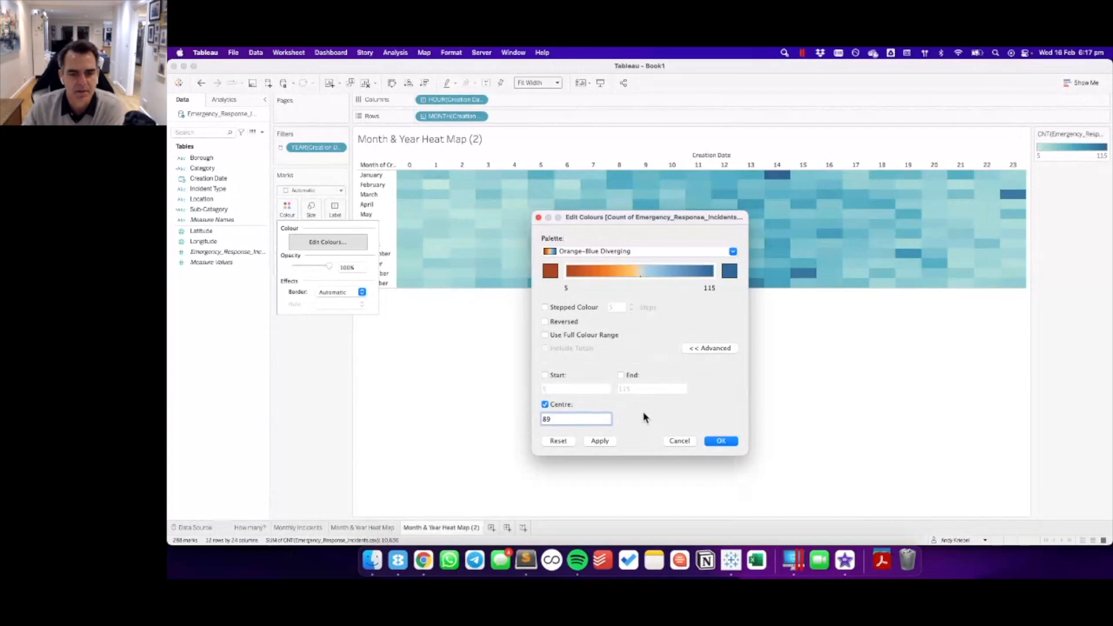
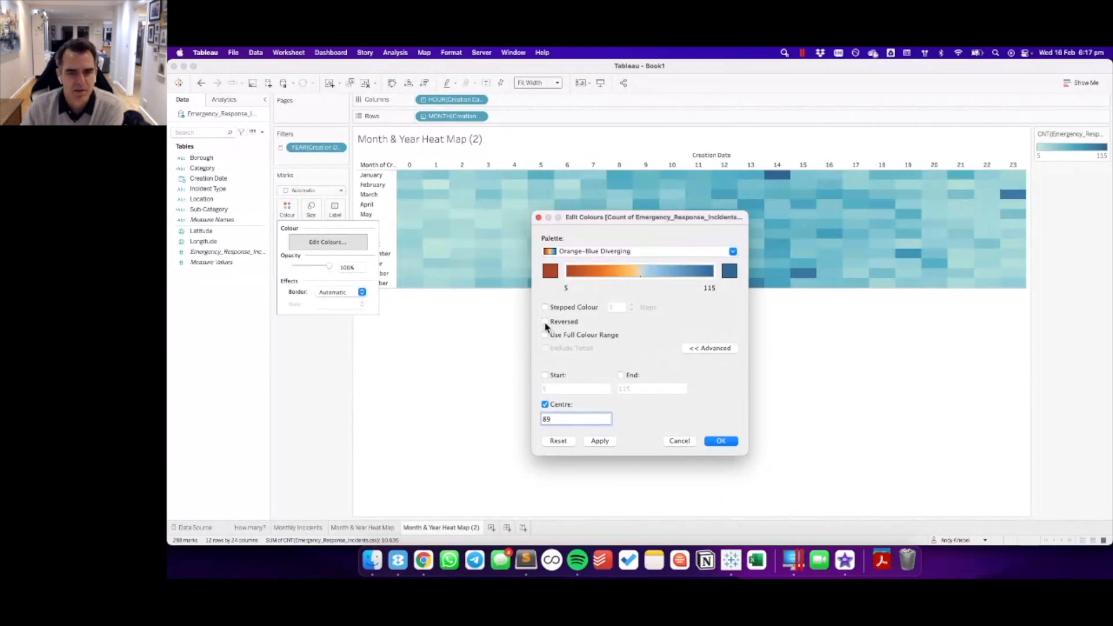
- Apply the diverging palette in reversed order to the month-by-hour heat map, and undo the colour change
{"action": "left_click", "coordinate": [546, 324]}
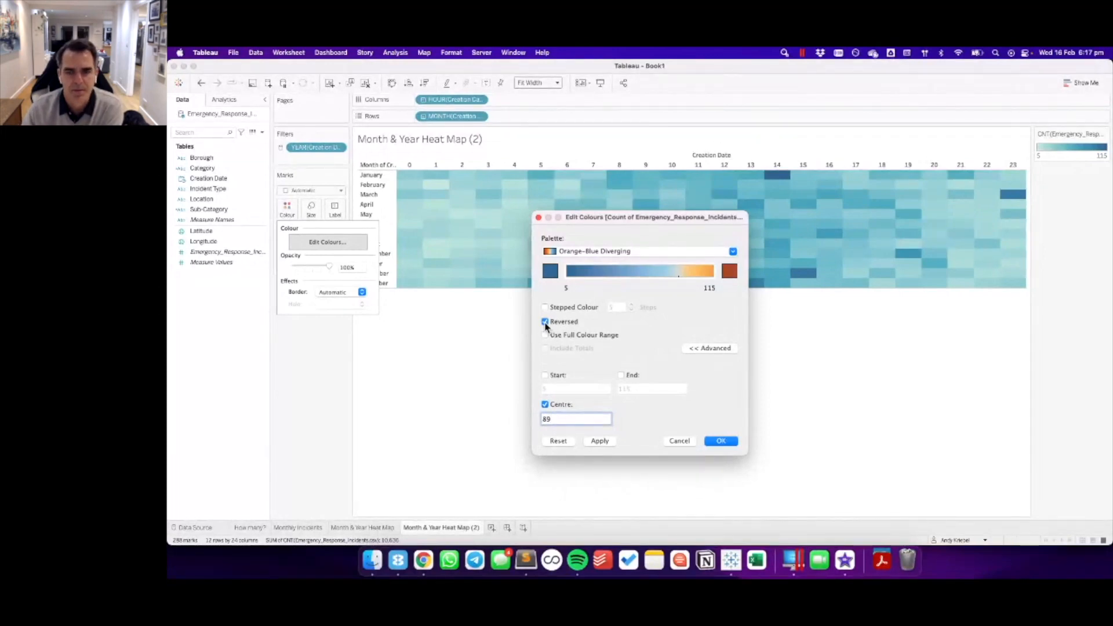
{"action": "left_click", "coordinate": [721, 442]}
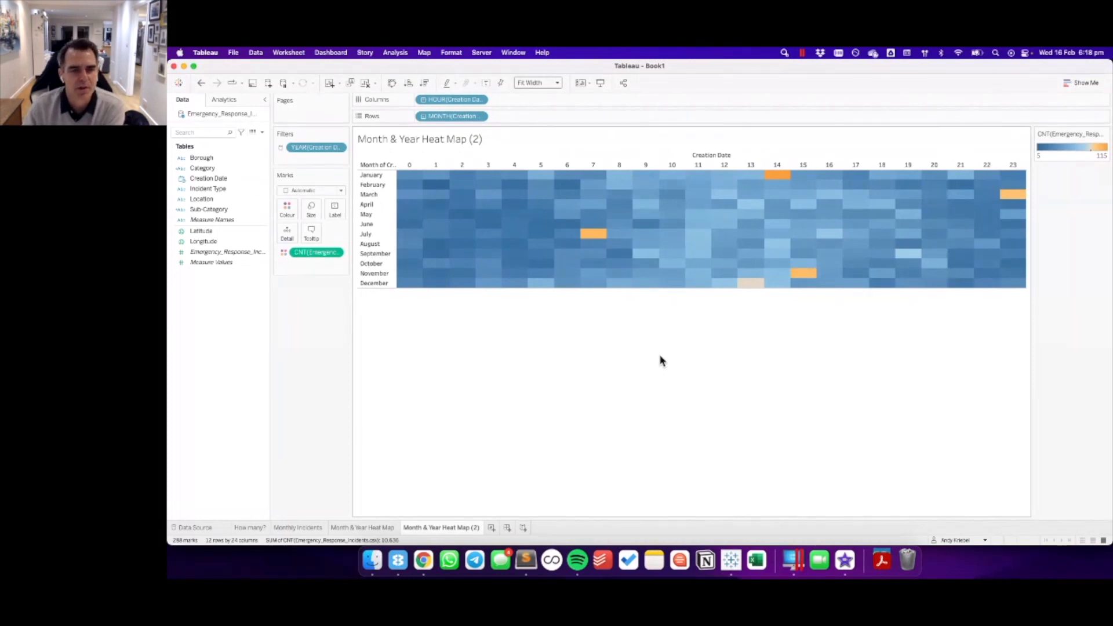
{"action": "left_click", "coordinate": [201, 83]}
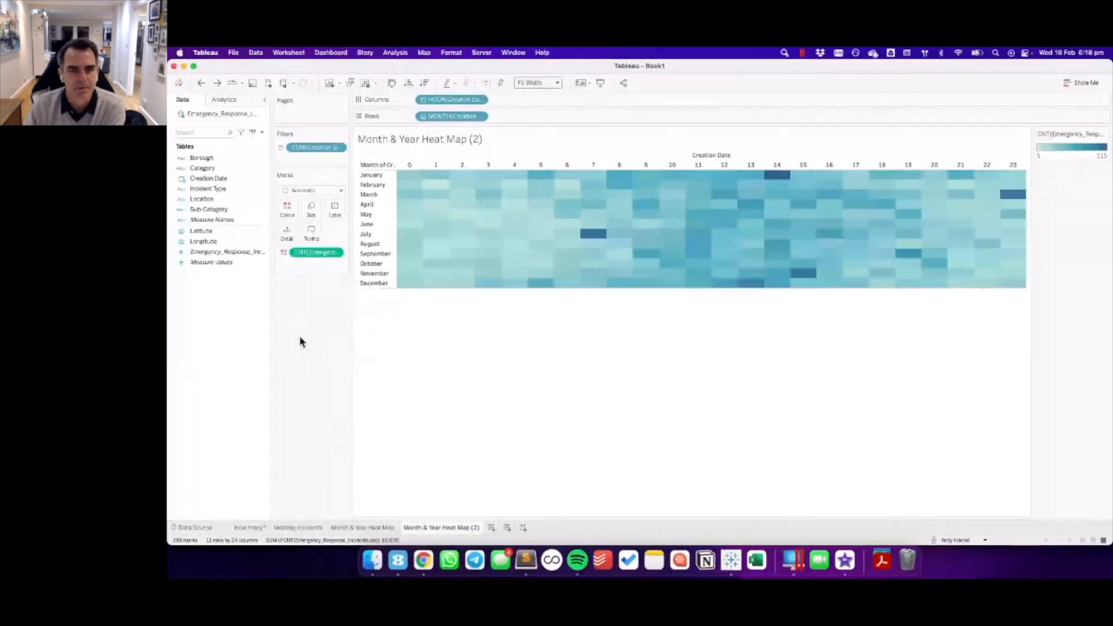
- Rename the Month & Year Heat Map (2) sheet as Month & Hour Heat Map
{"action": "double_click", "coordinate": [434, 530]}
{"action": "left_click", "coordinate": [432, 528]}
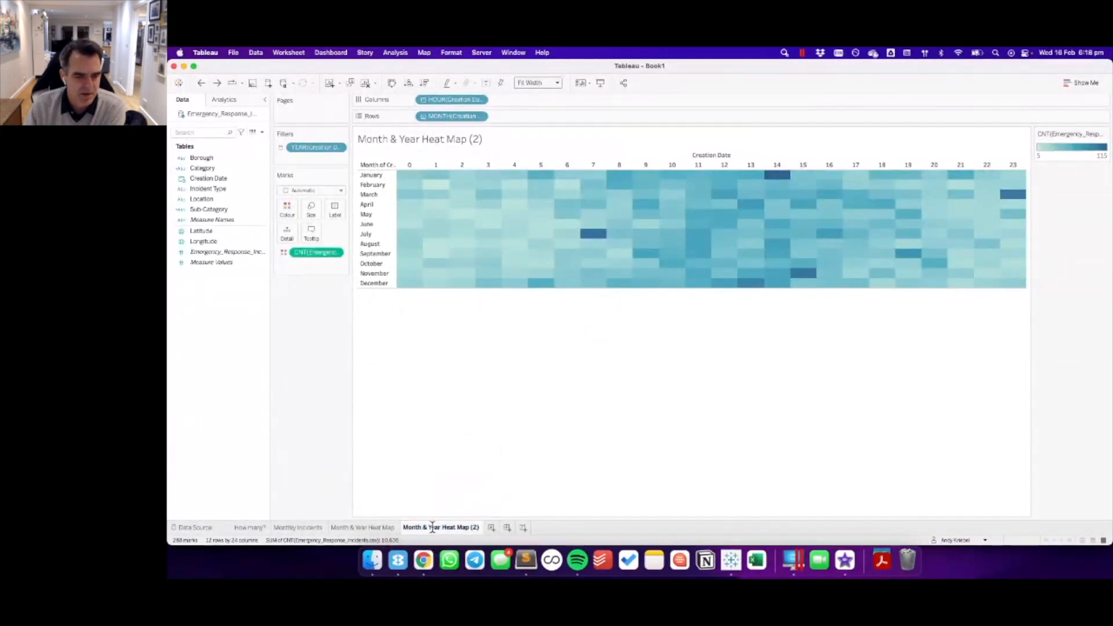
{"action": "key", "text": "BackSpace"}
{"action": "key", "text": "BackSpace"}
{"action": "key", "text": "BackSpace"}
{"action": "key", "text": "BackSpace"}
{"action": "type", "text": "Hour"}
{"action": "key", "text": "End"}
{"action": "key", "text": "BackSpace"}
{"action": "key", "text": "BackSpace"}
{"action": "key", "text": "BackSpace"}
{"action": "key", "text": "BackSpace"}
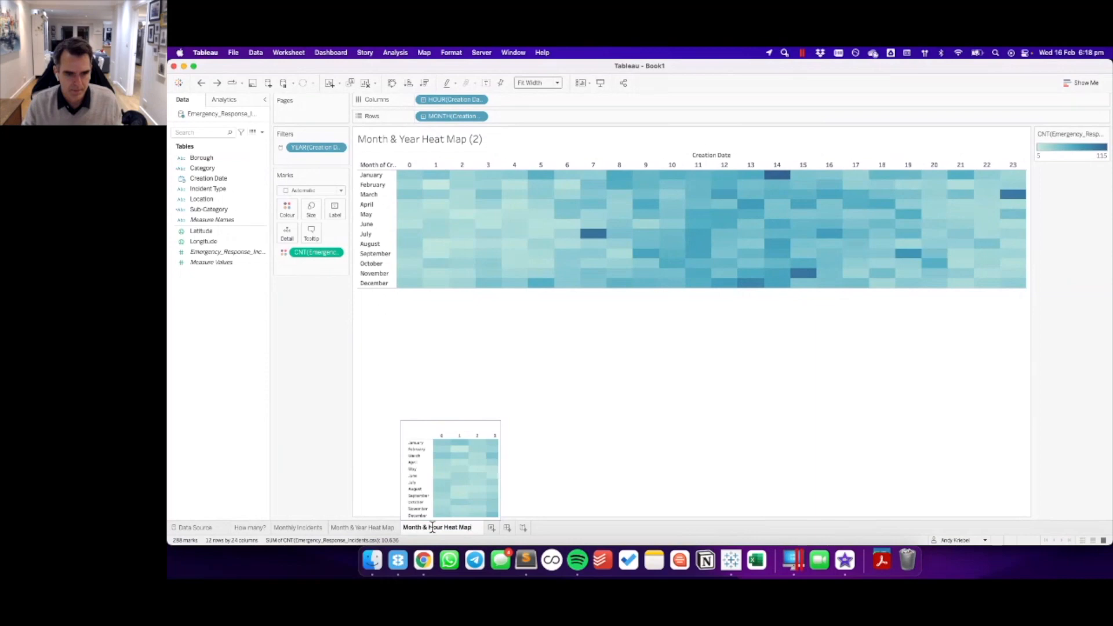
{"action": "key", "text": "Return"}
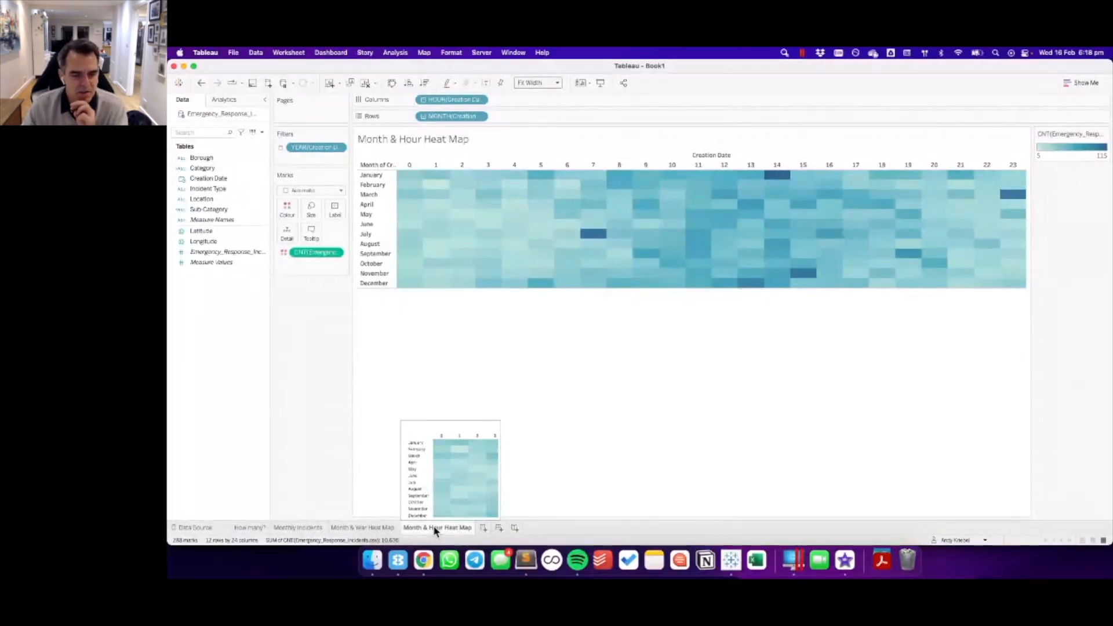
- Duplicate the Month & Hour Heat Map sheet and change Creation Date on the copy's Columns to the discrete weekday level
{"action": "right_click", "coordinate": [434, 529]}
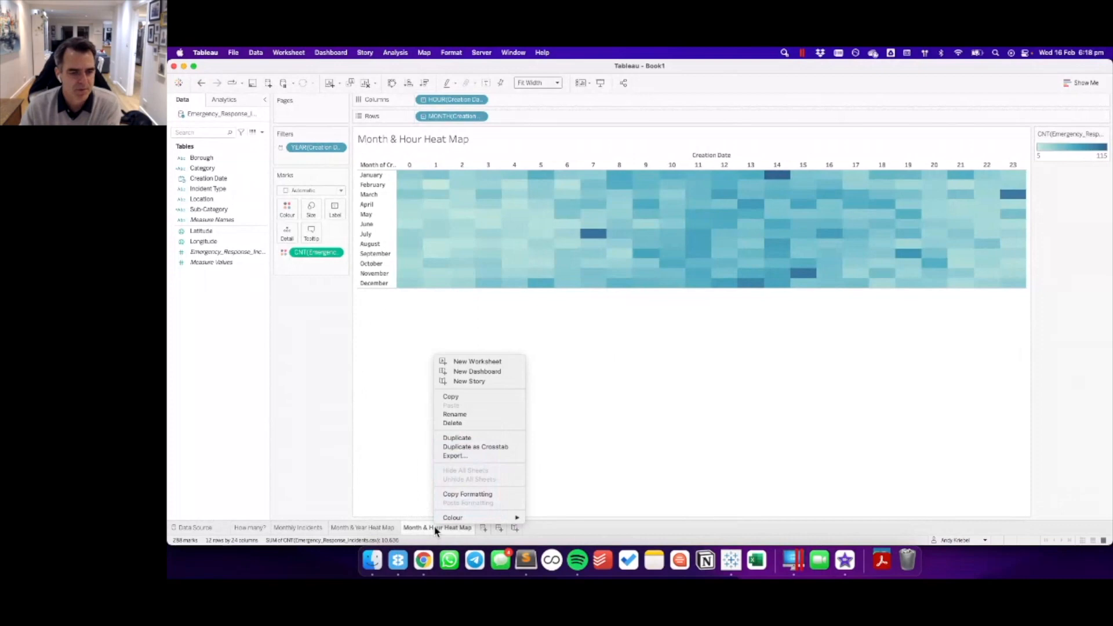
{"action": "left_click", "coordinate": [466, 440]}
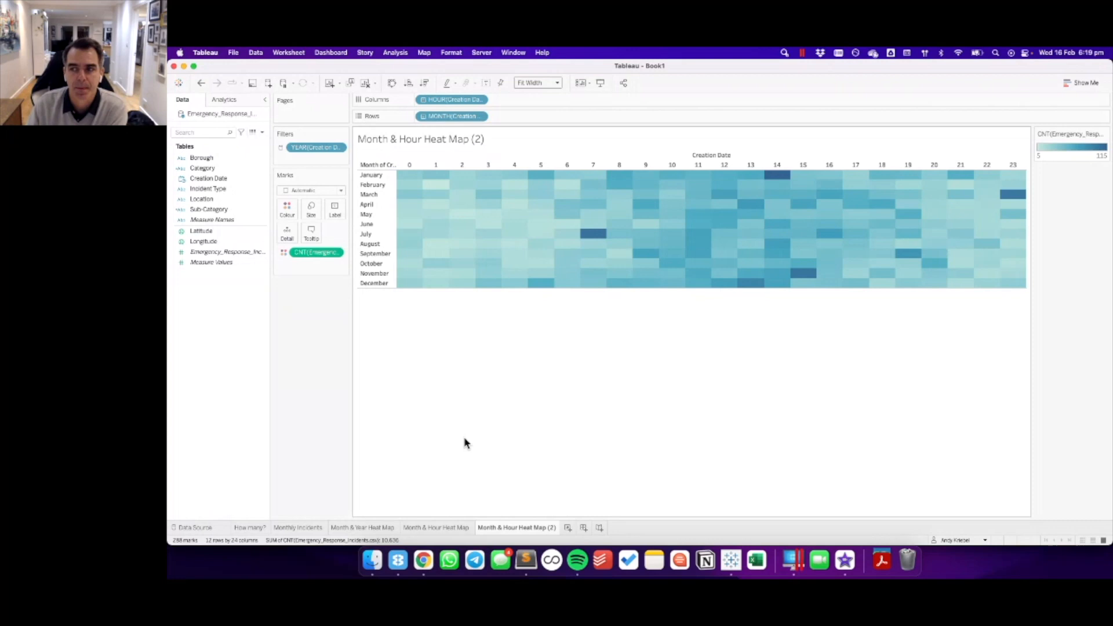
{"action": "left_click", "coordinate": [479, 100]}
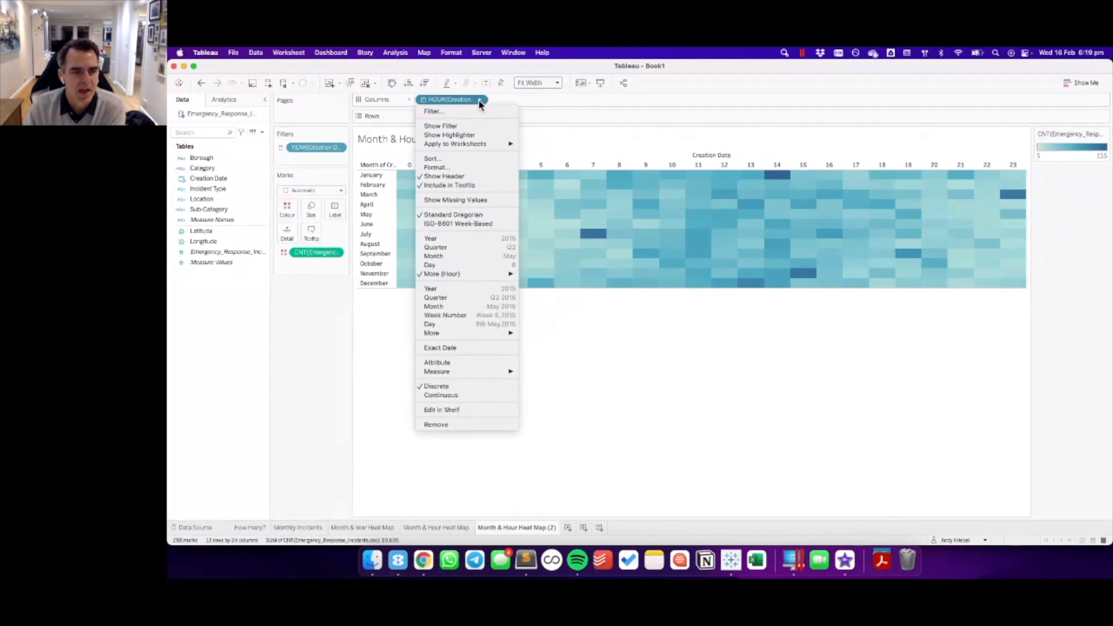
{"action": "mouse_move", "coordinate": [478, 277]}
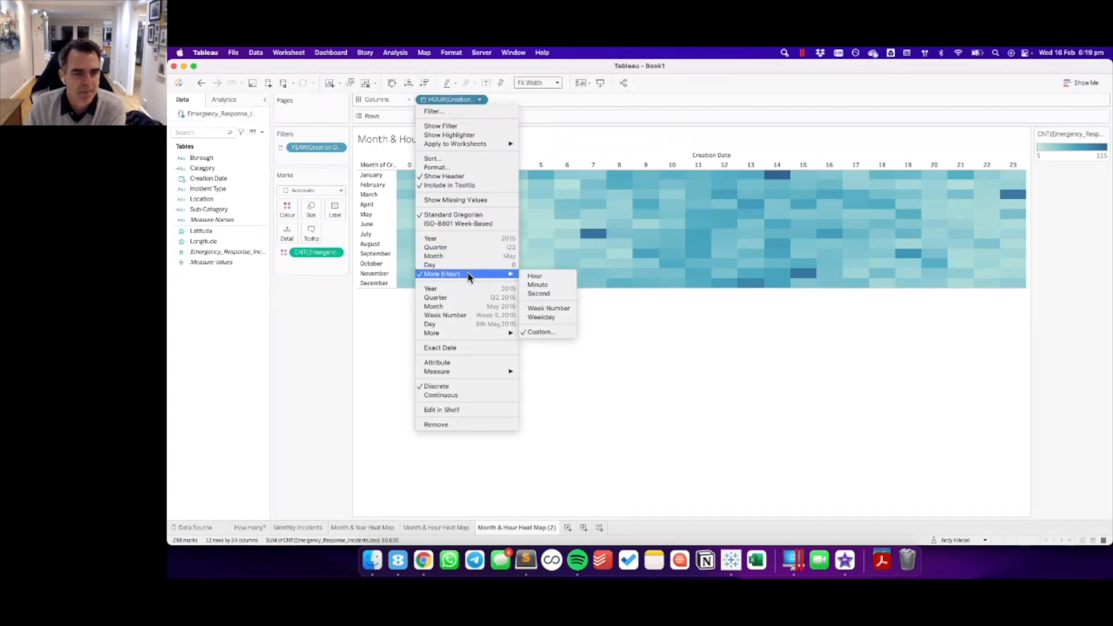
{"action": "left_click", "coordinate": [547, 323]}
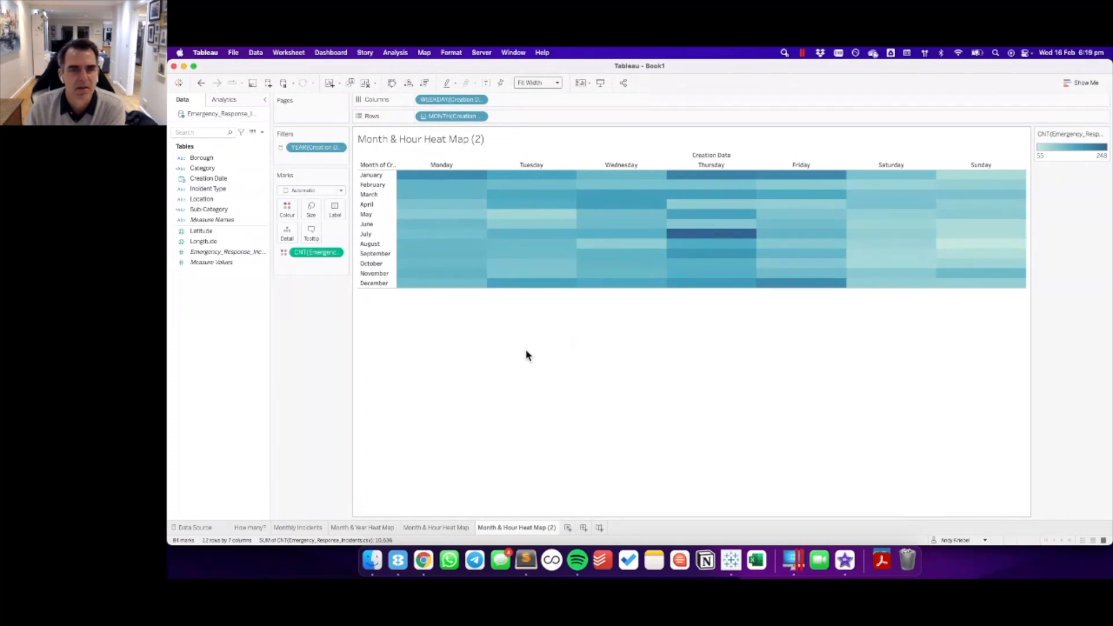
- Set the month-by-weekday heat map's view to Standard fit
{"action": "left_click", "coordinate": [530, 82]}
{"action": "left_click", "coordinate": [531, 96]}
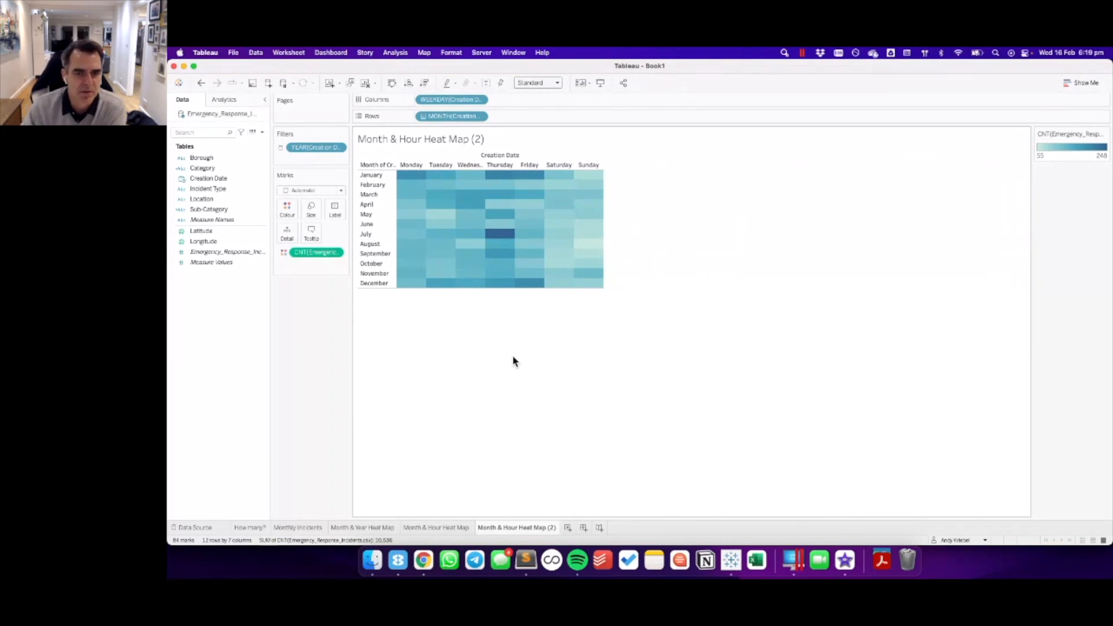
{"action": "mouse_move", "coordinate": [499, 236]}
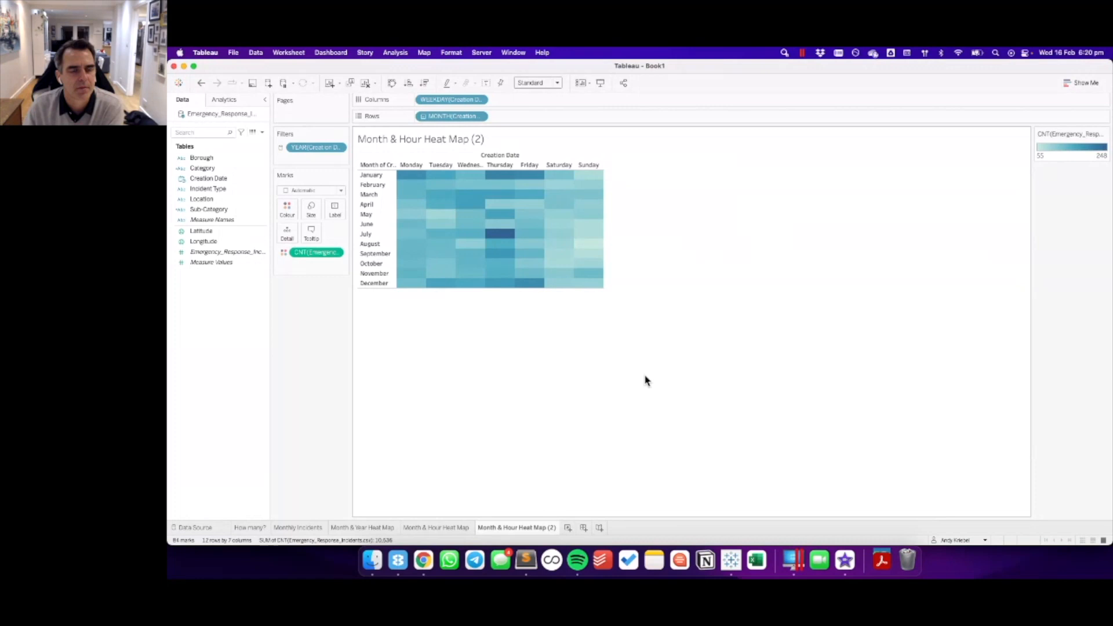
- Rename the duplicated weekday sheet as Month & Weekday Heat Map
{"action": "double_click", "coordinate": [507, 529]}
{"action": "left_click_drag", "start_coordinate": [503, 528], "coordinate": [571, 533]}
{"action": "type", "text": "Wee"}
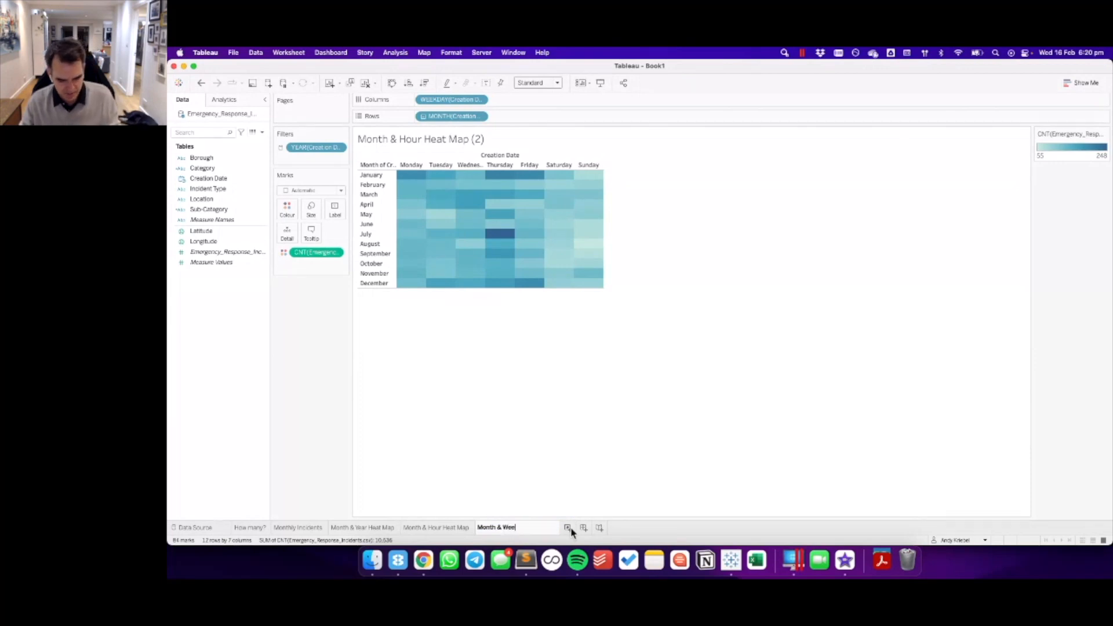
{"action": "type", "text": "kday Heat Map"}
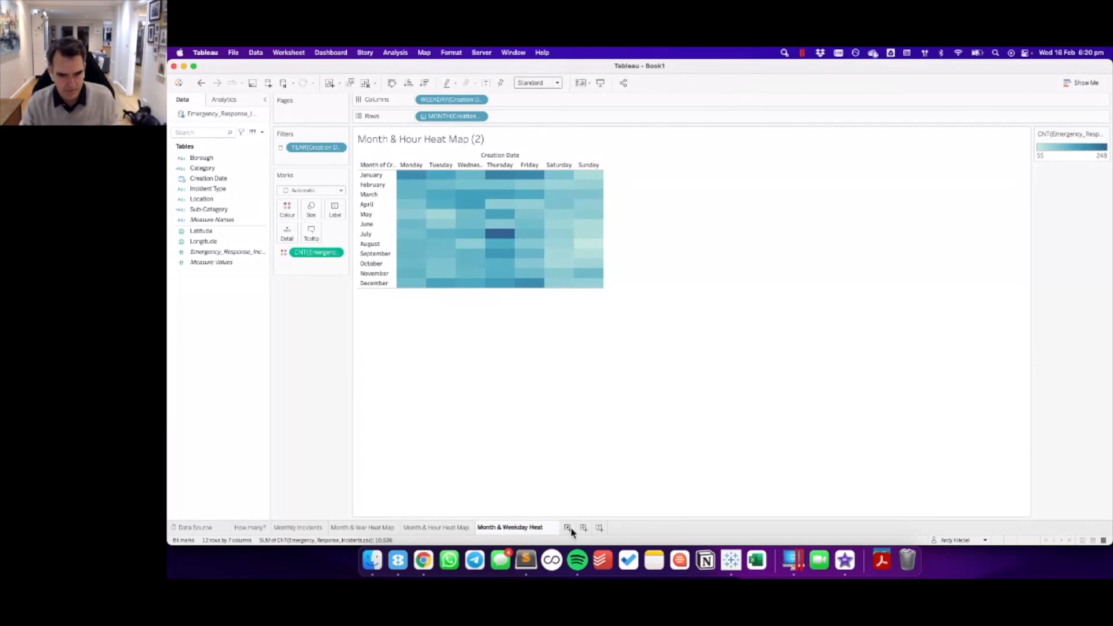
{"action": "key", "text": "Return"}
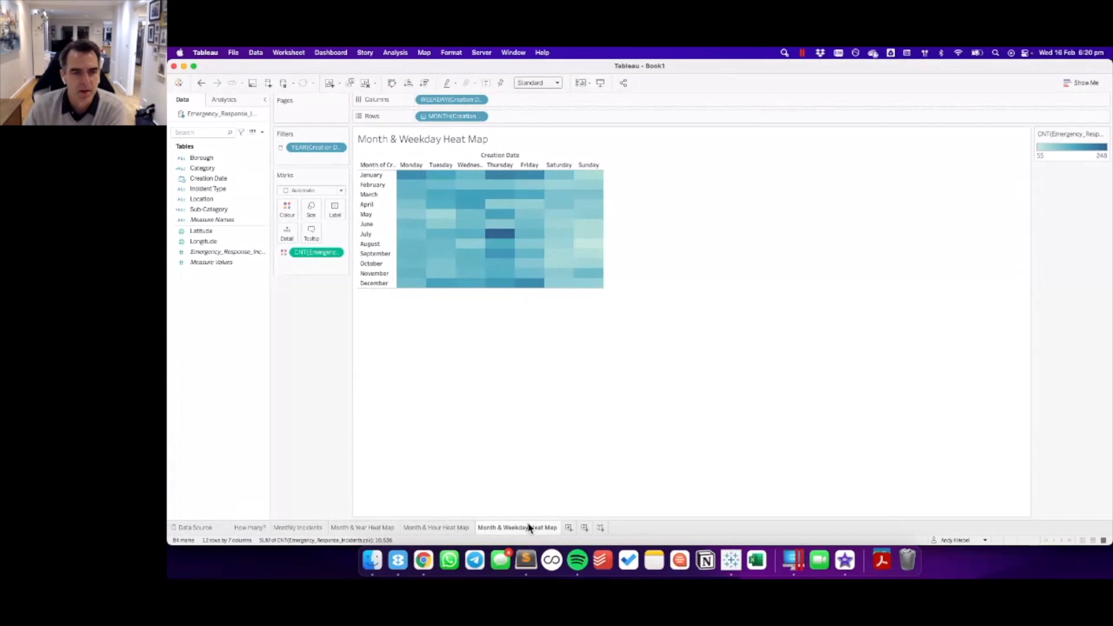
- Duplicate the Month & Weekday Heat Map sheet and change Creation Date on the copy's Rows to the discrete hour level
{"action": "mouse_move", "coordinate": [529, 527]}
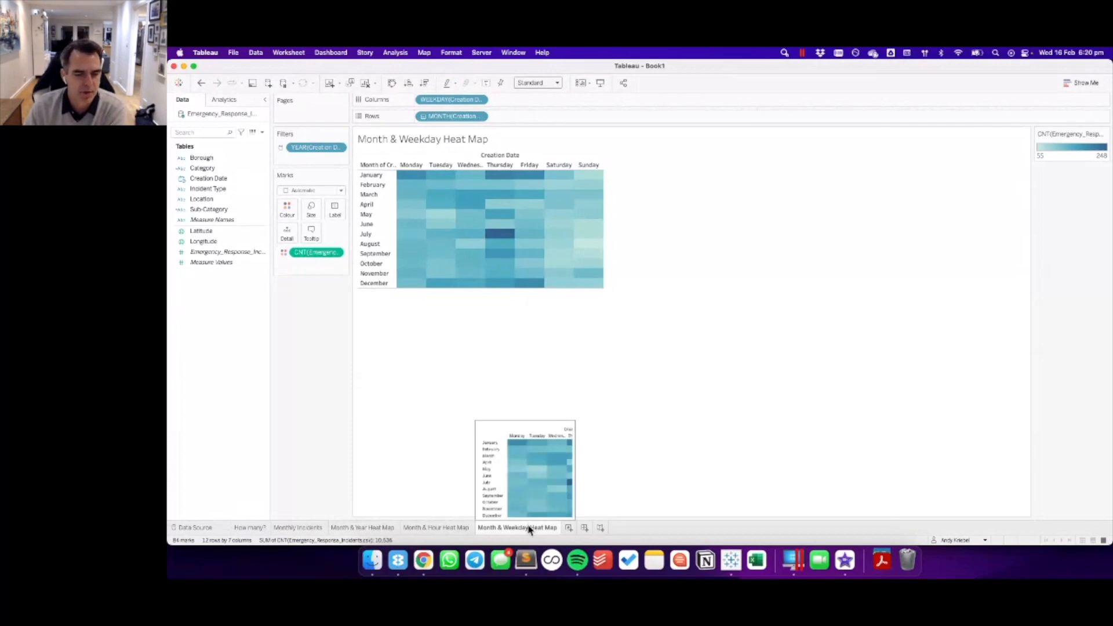
{"action": "right_click", "coordinate": [530, 527]}
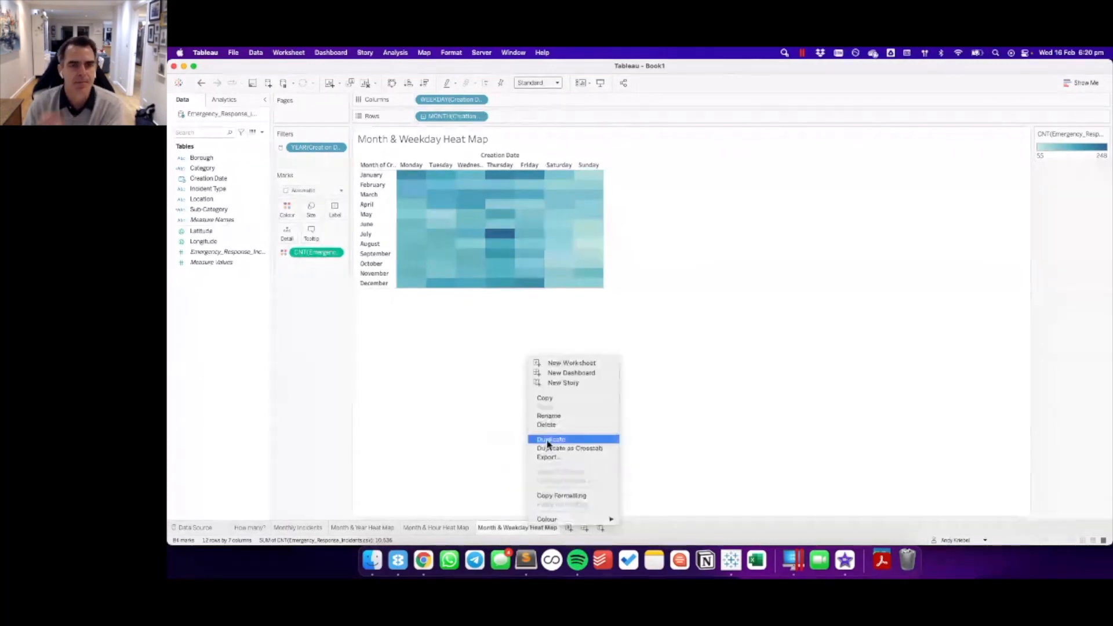
{"action": "left_click", "coordinate": [548, 441]}
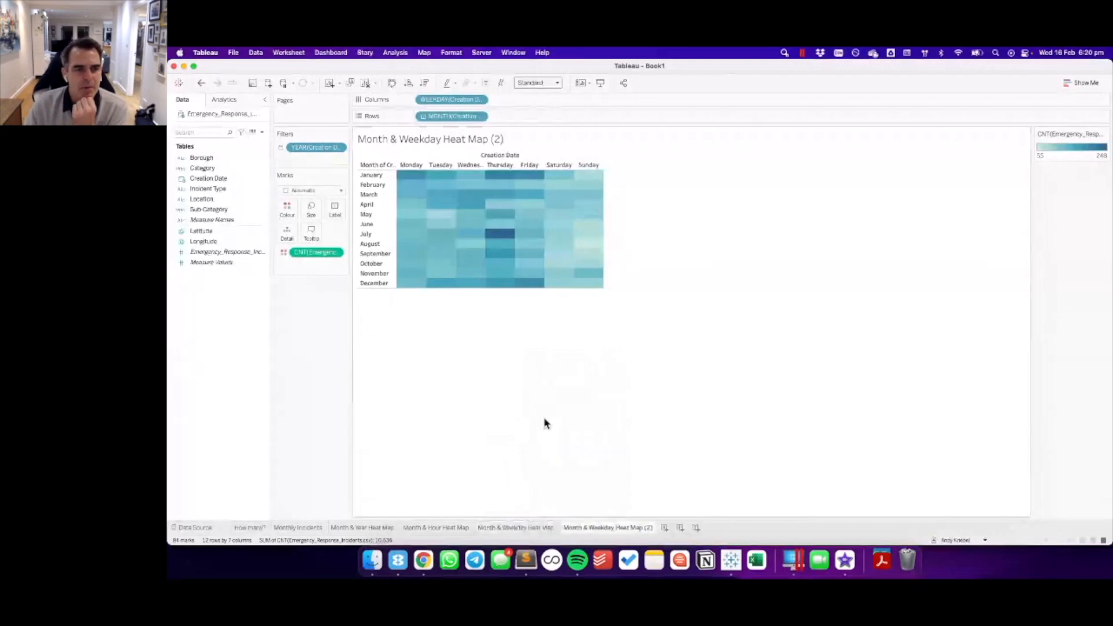
{"action": "mouse_move", "coordinate": [573, 179]}
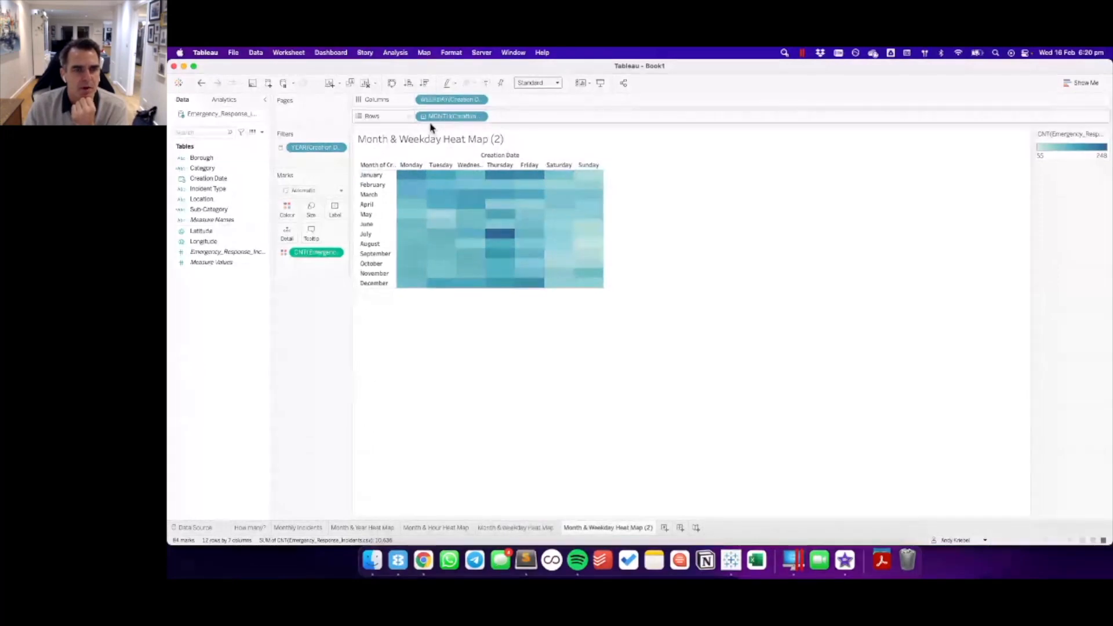
{"action": "left_click", "coordinate": [480, 117]}
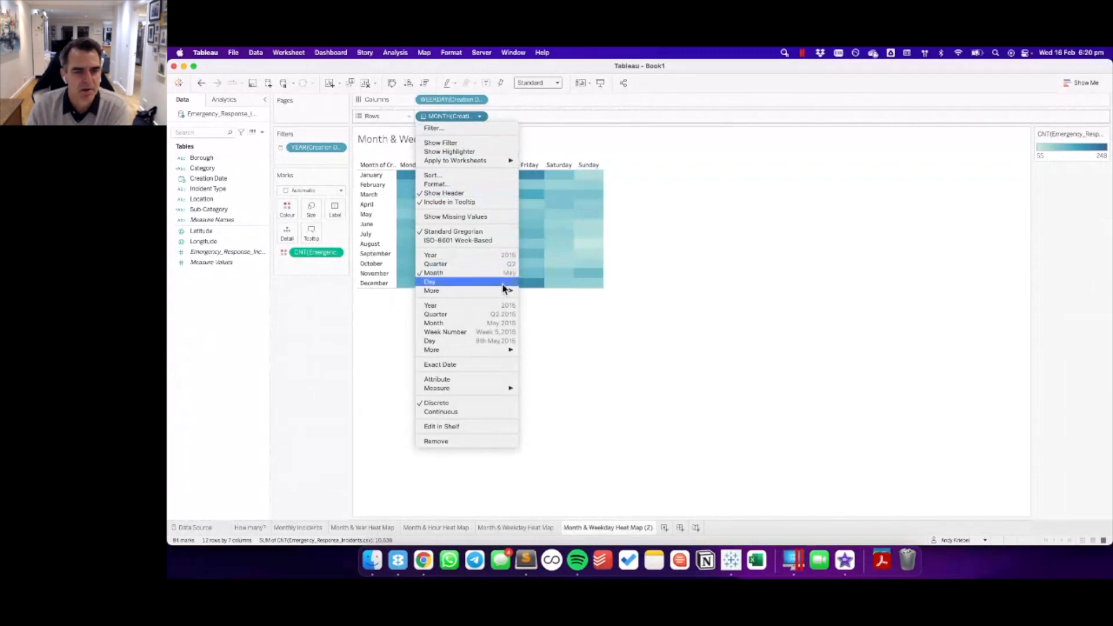
{"action": "mouse_move", "coordinate": [503, 294]}
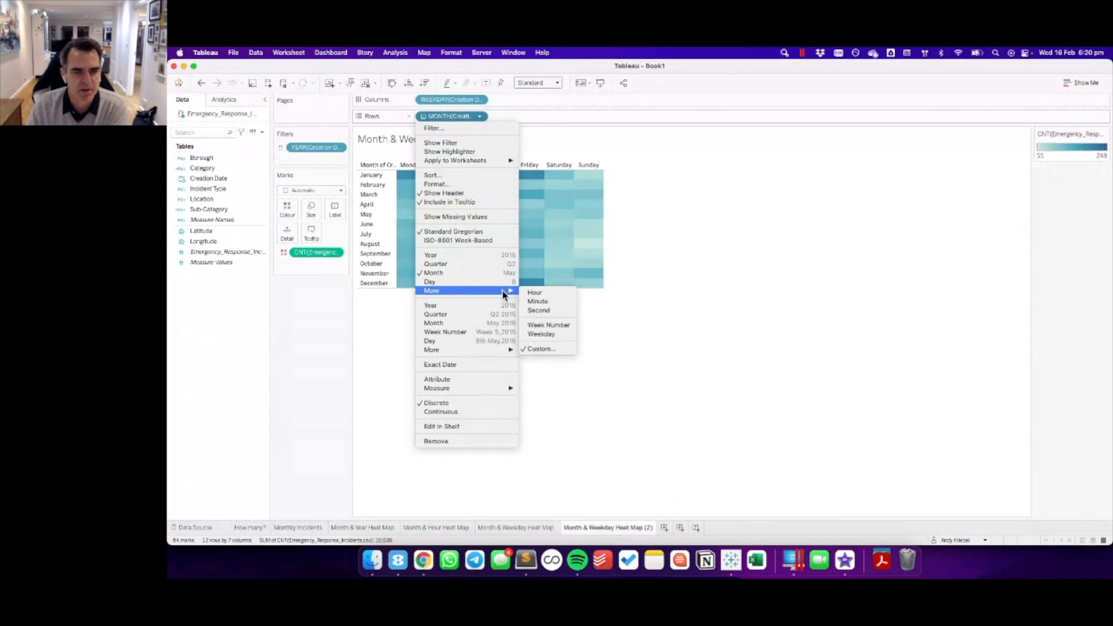
{"action": "left_click", "coordinate": [552, 293]}
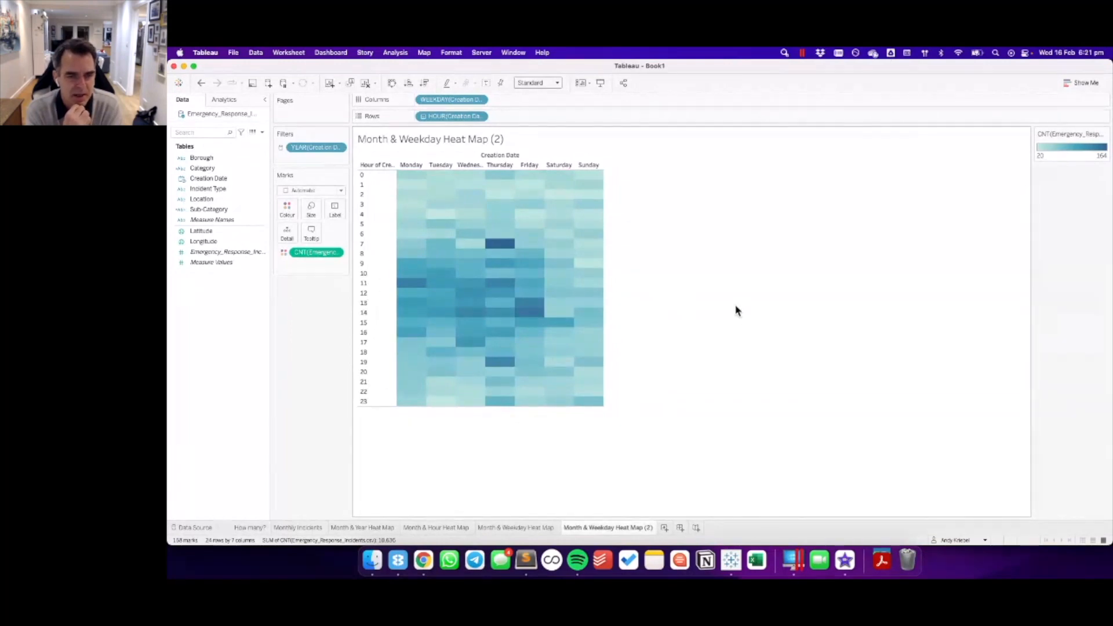
{"action": "mouse_move", "coordinate": [548, 277]}
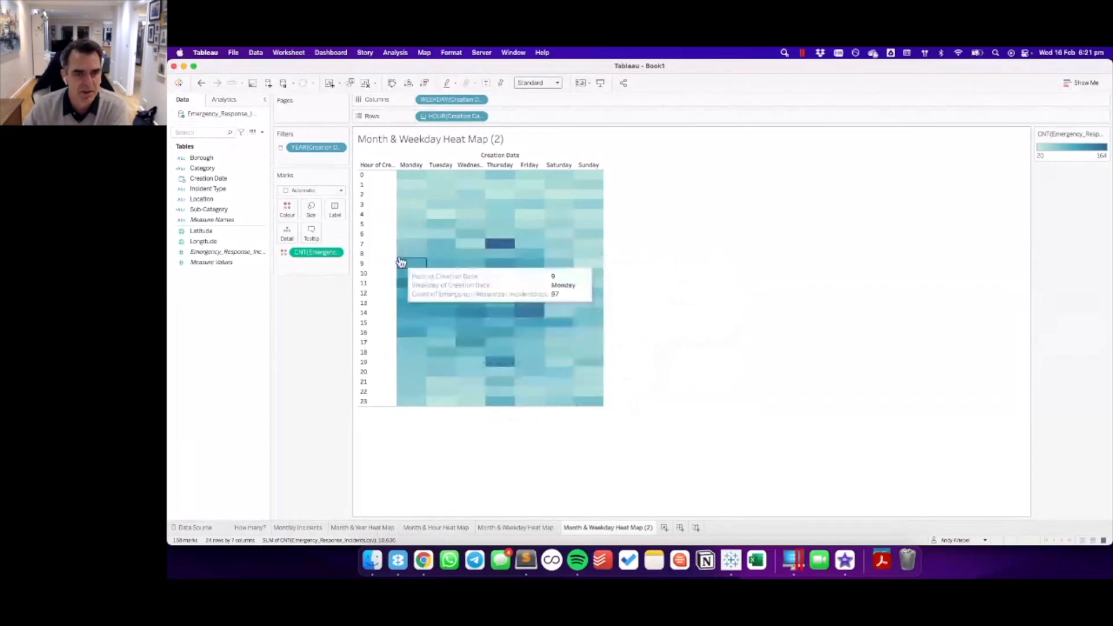
{"action": "mouse_move", "coordinate": [465, 254]}
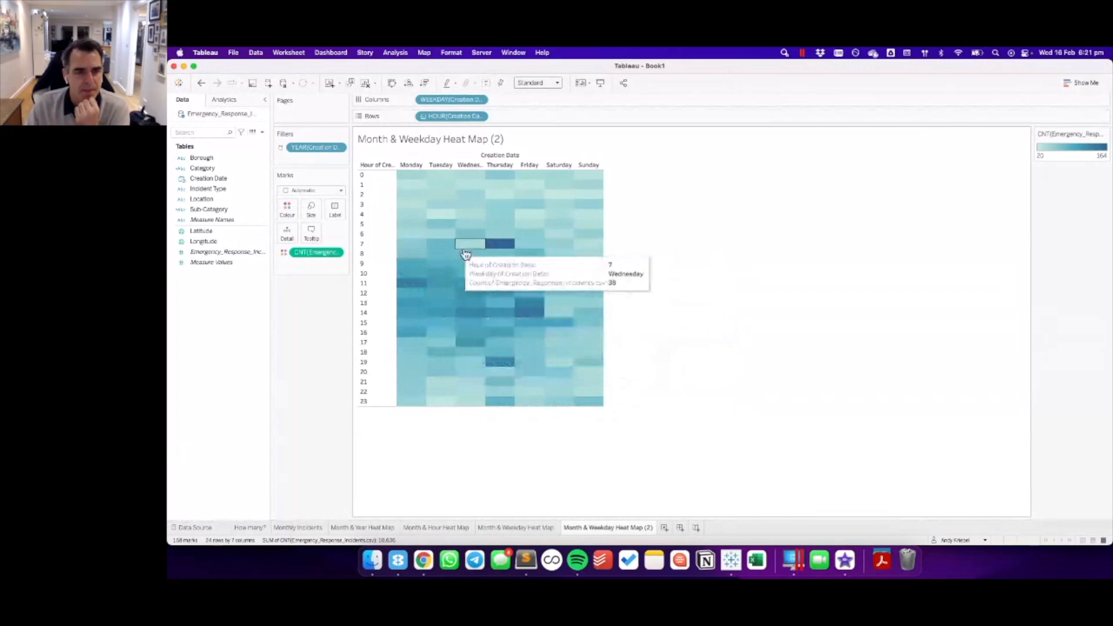
{"action": "left_click", "coordinate": [712, 349]}
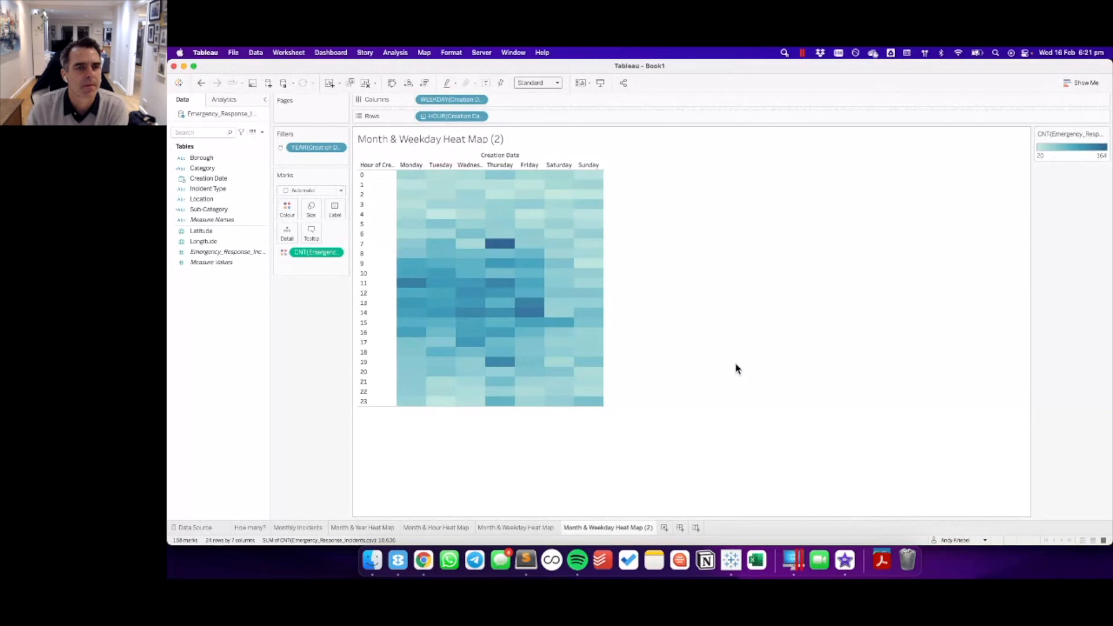
- Try the hour-by-weekday heat map with rows and columns swapped and Entire View fit, and undo both changes
{"action": "left_click", "coordinate": [392, 84]}
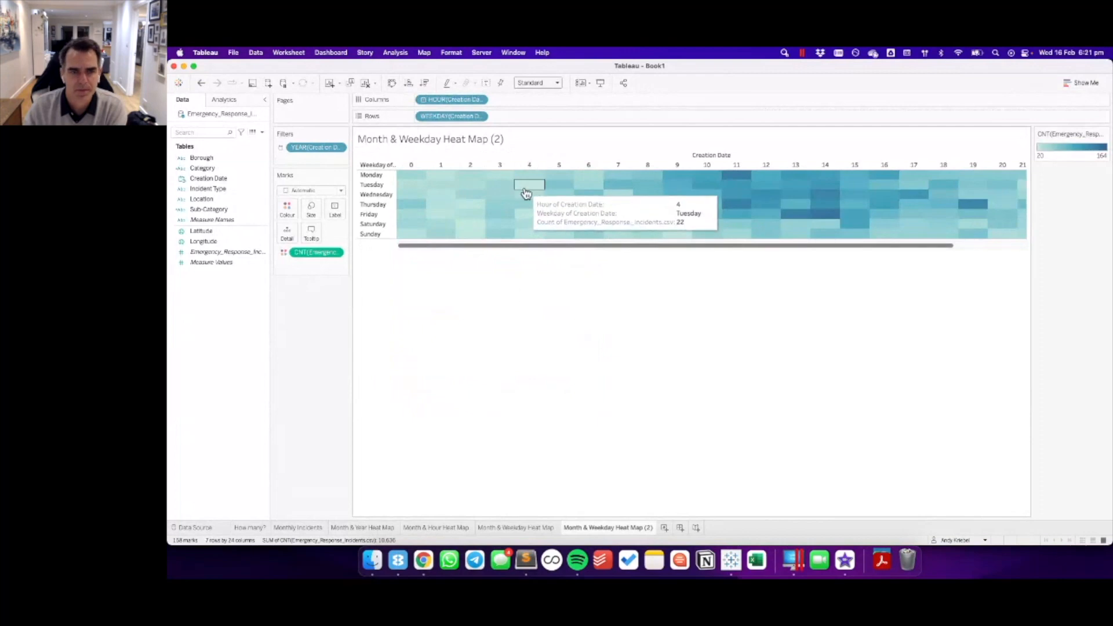
{"action": "left_click", "coordinate": [530, 83]}
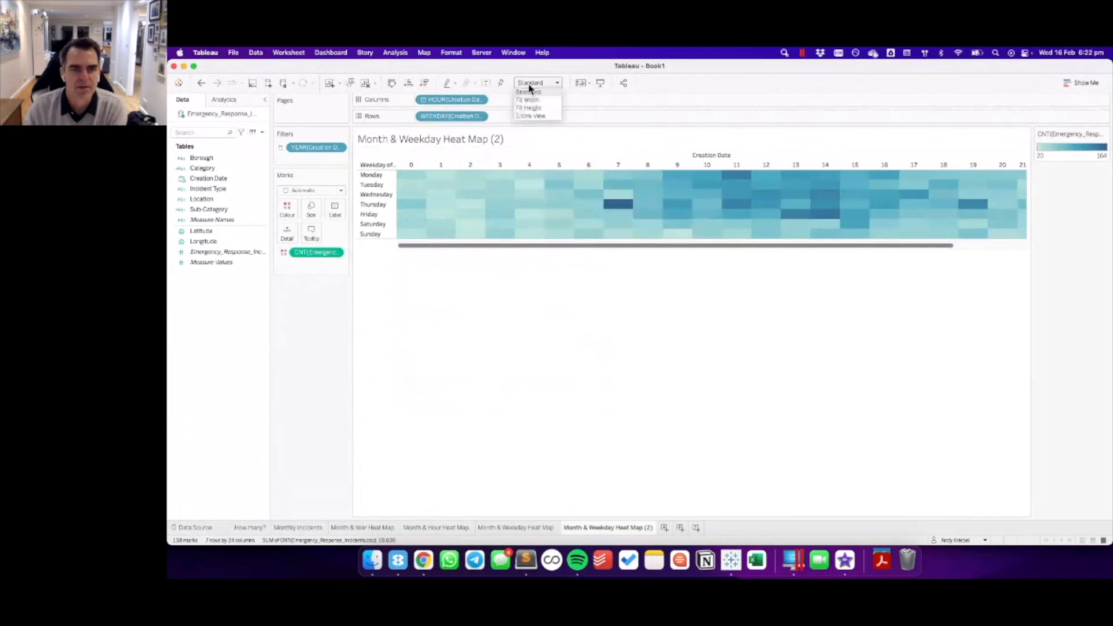
{"action": "left_click", "coordinate": [530, 116]}
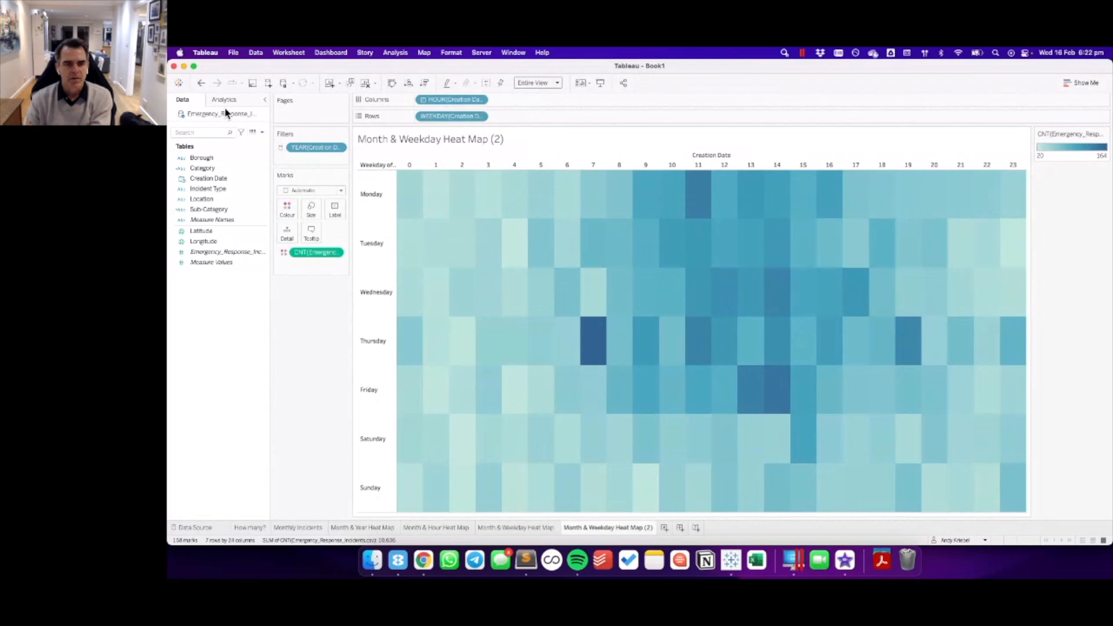
{"action": "left_click", "coordinate": [201, 85]}
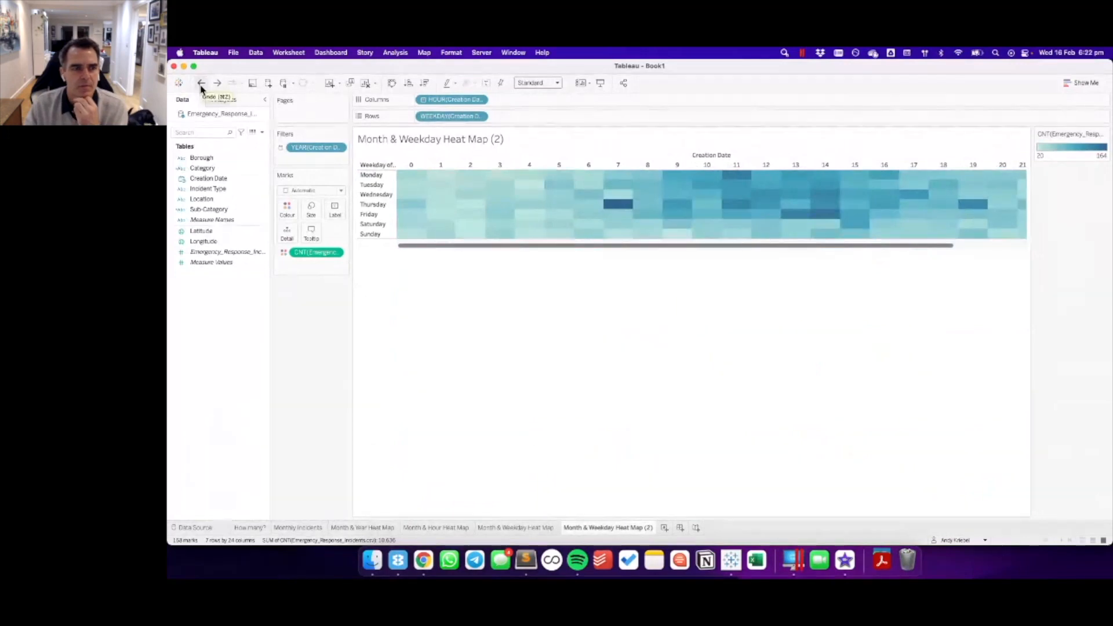
{"action": "left_click", "coordinate": [201, 84]}
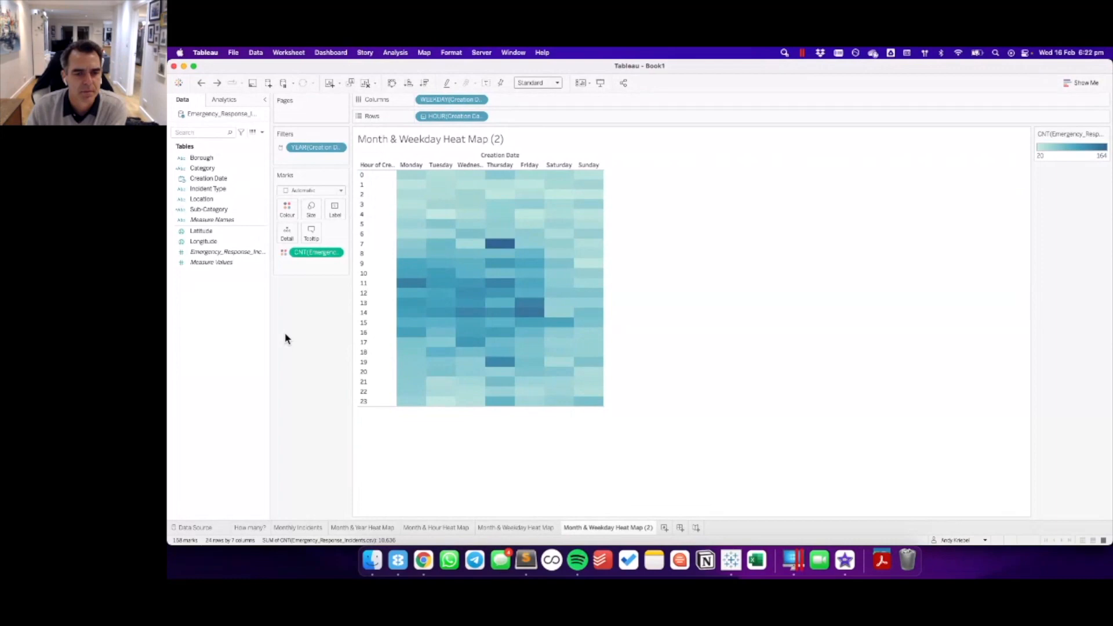
- Rename the duplicated hour-by-weekday sheet as Hour & Weekday Heat Map
{"action": "double_click", "coordinate": [616, 529]}
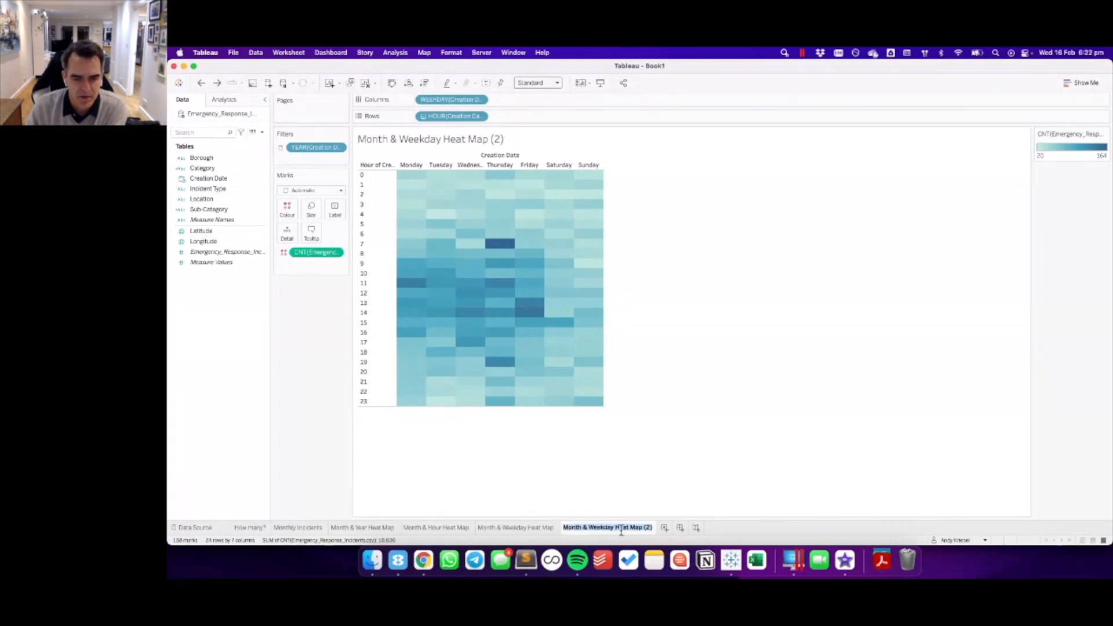
{"action": "left_click", "coordinate": [609, 529]}
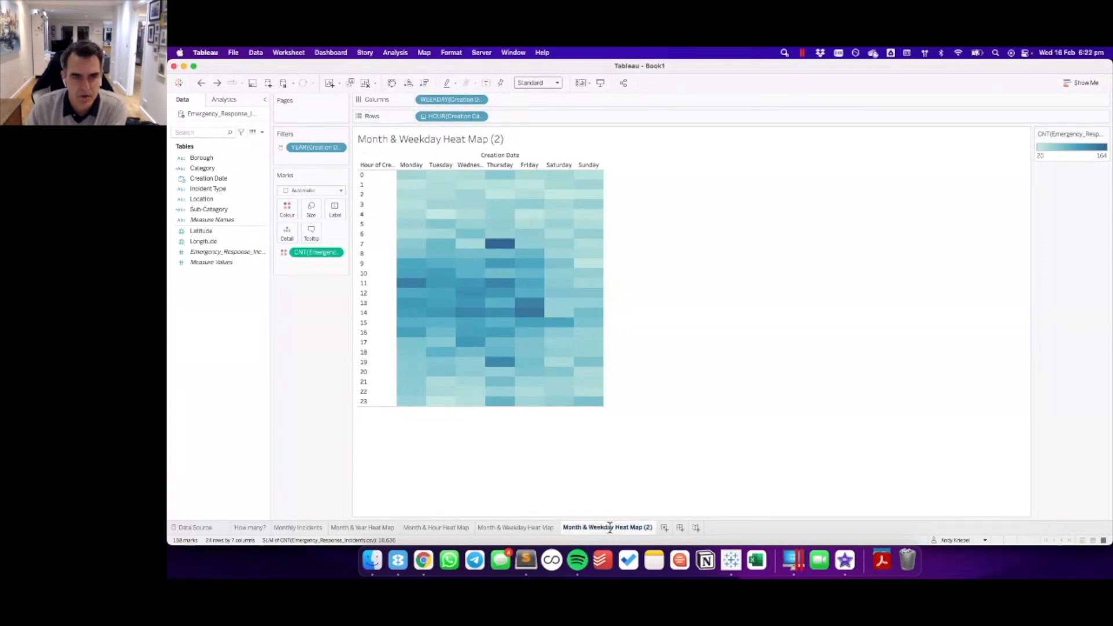
{"action": "double_click", "coordinate": [572, 526]}
{"action": "type", "text": "Hour"}
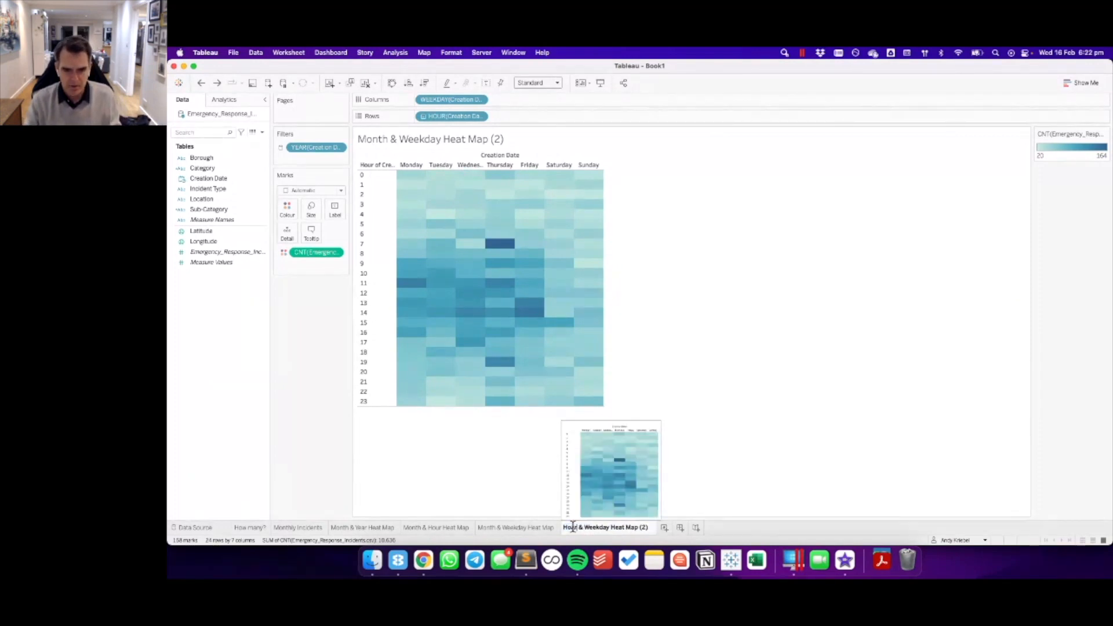
{"action": "key", "text": "BackSpace"}
{"action": "key", "text": "BackSpace"}
{"action": "key", "text": "BackSpace"}
{"action": "key", "text": "BackSpace"}
{"action": "key", "text": "Return"}
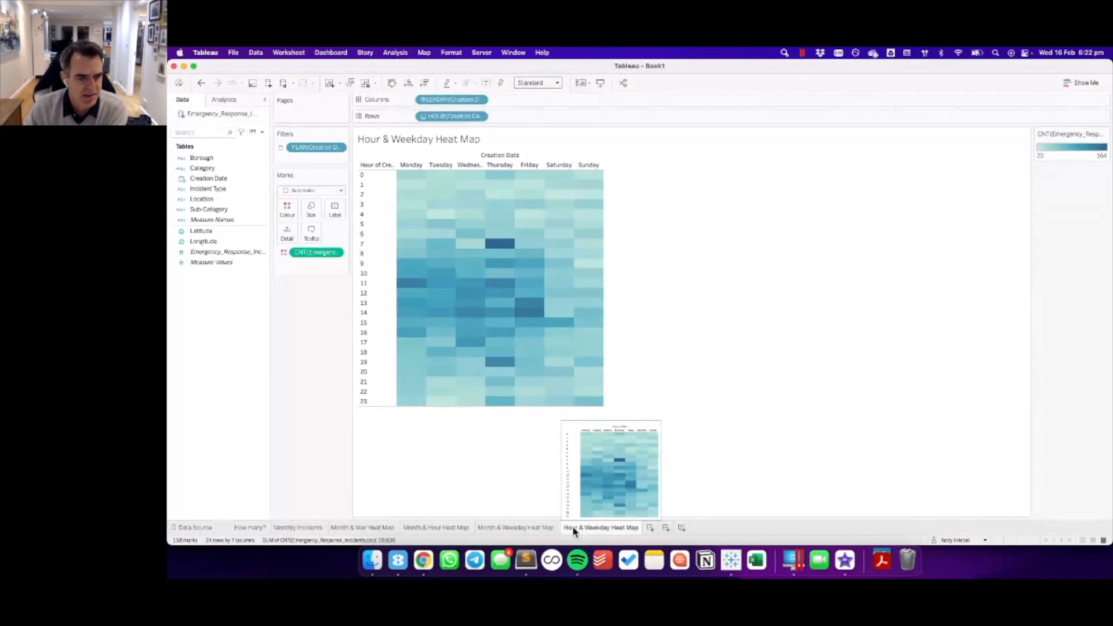
- Set the sheet tab colour of Hour & Weekday Heat Map to red
{"action": "left_click", "coordinate": [317, 528]}
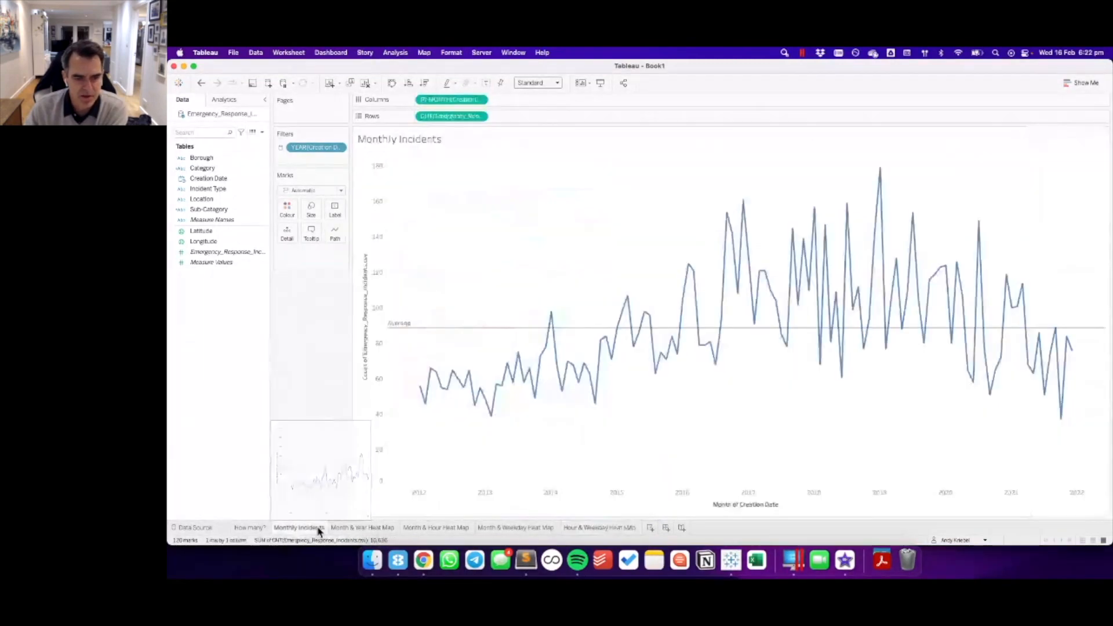
{"action": "left_click", "coordinate": [436, 528]}
{"action": "left_click", "coordinate": [601, 528]}
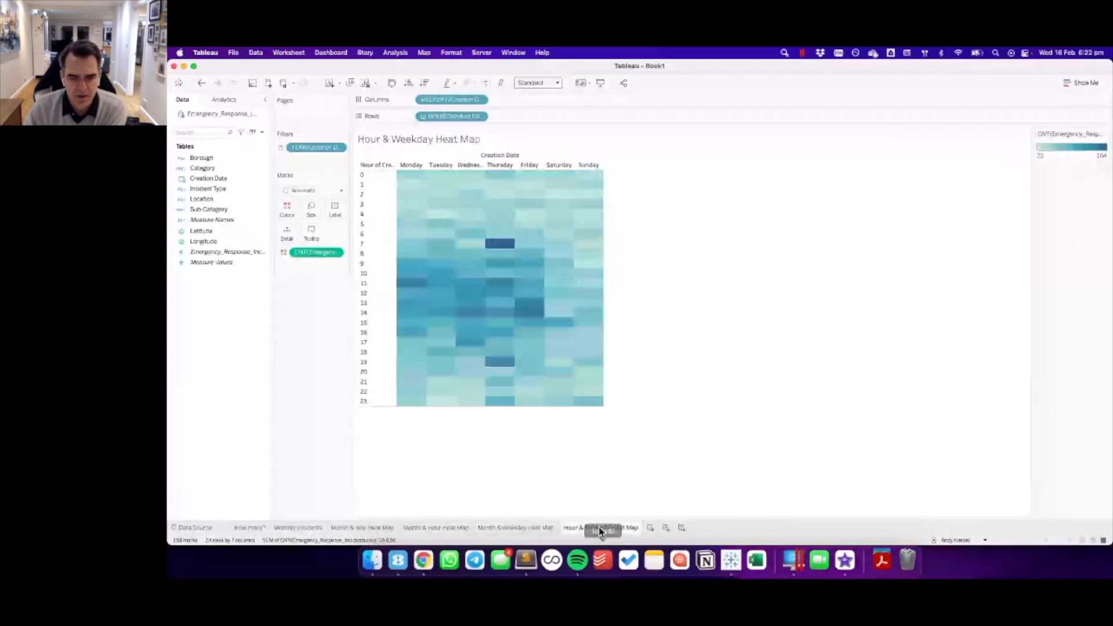
{"action": "right_click", "coordinate": [601, 529]}
{"action": "mouse_move", "coordinate": [681, 520]}
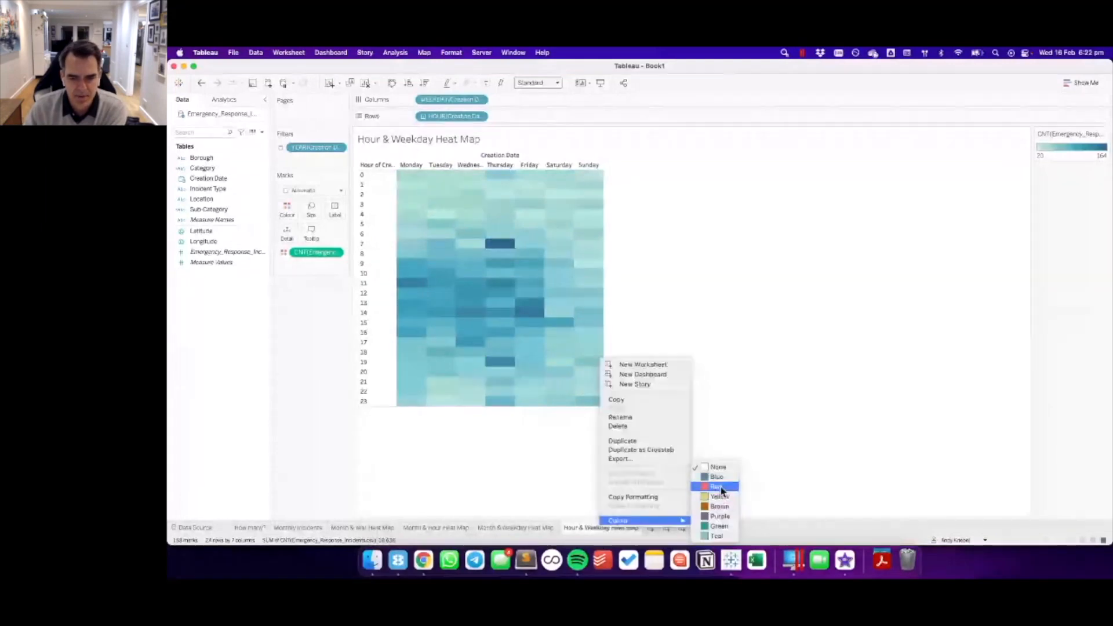
{"action": "left_click", "coordinate": [719, 487]}
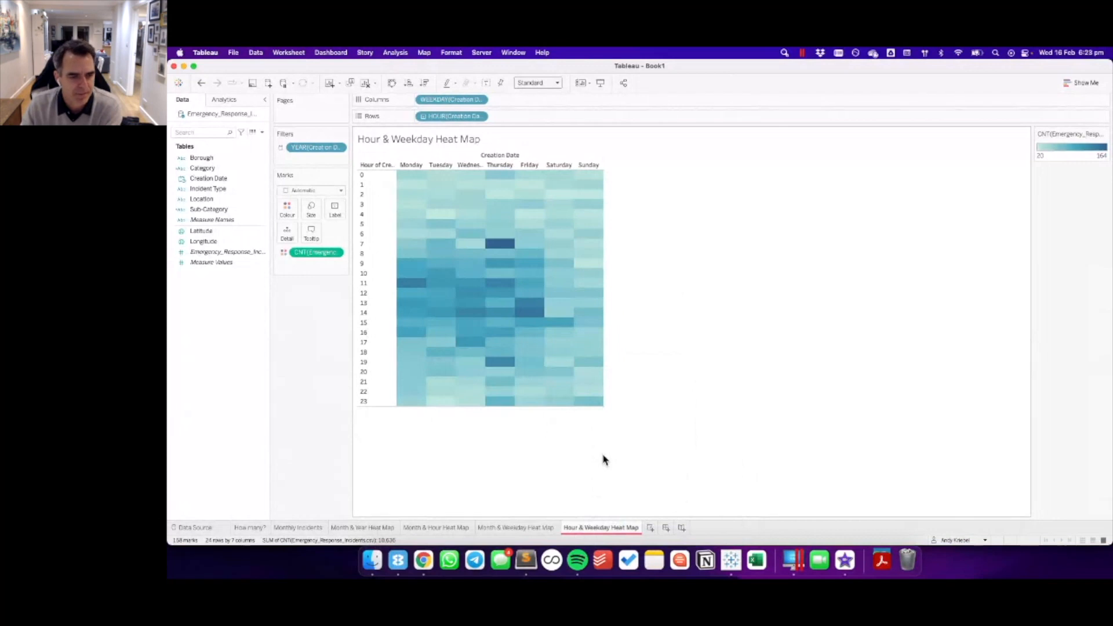
- Set the How many? sheet tab colour to red and add a new worksheet after Hour & Weekday Heat Map
{"action": "left_click", "coordinate": [252, 528]}
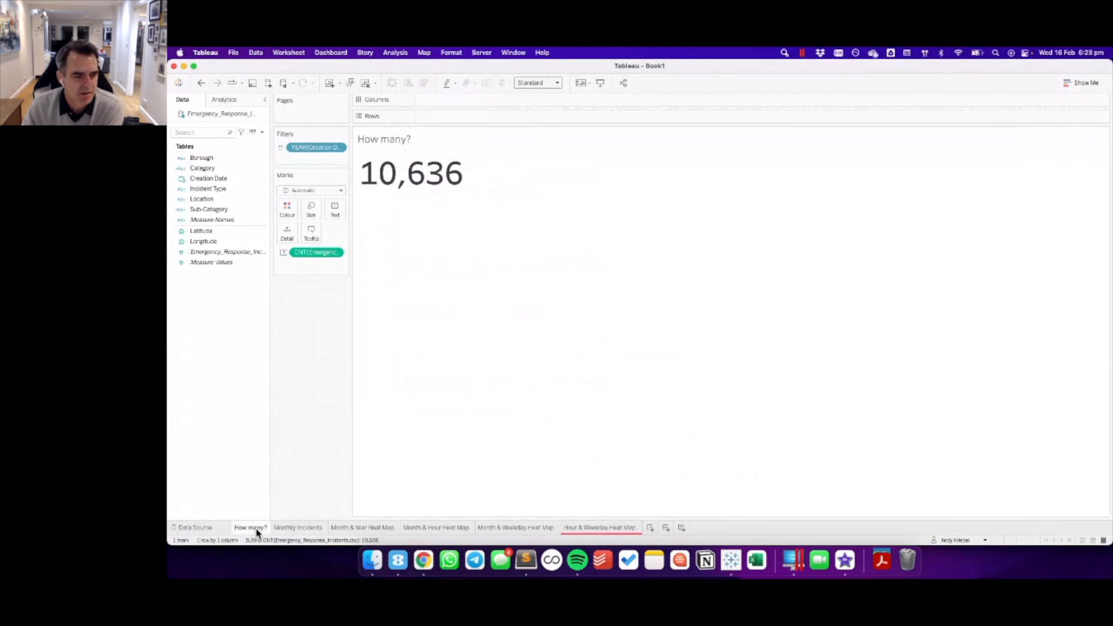
{"action": "right_click", "coordinate": [256, 530]}
{"action": "mouse_move", "coordinate": [335, 520]}
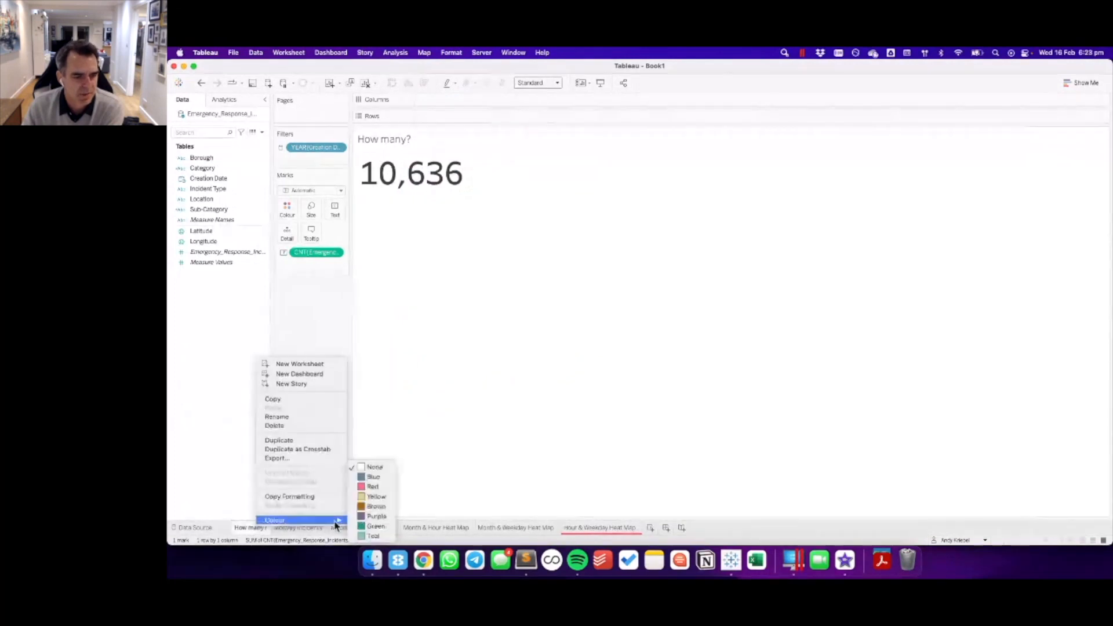
{"action": "left_click", "coordinate": [377, 488]}
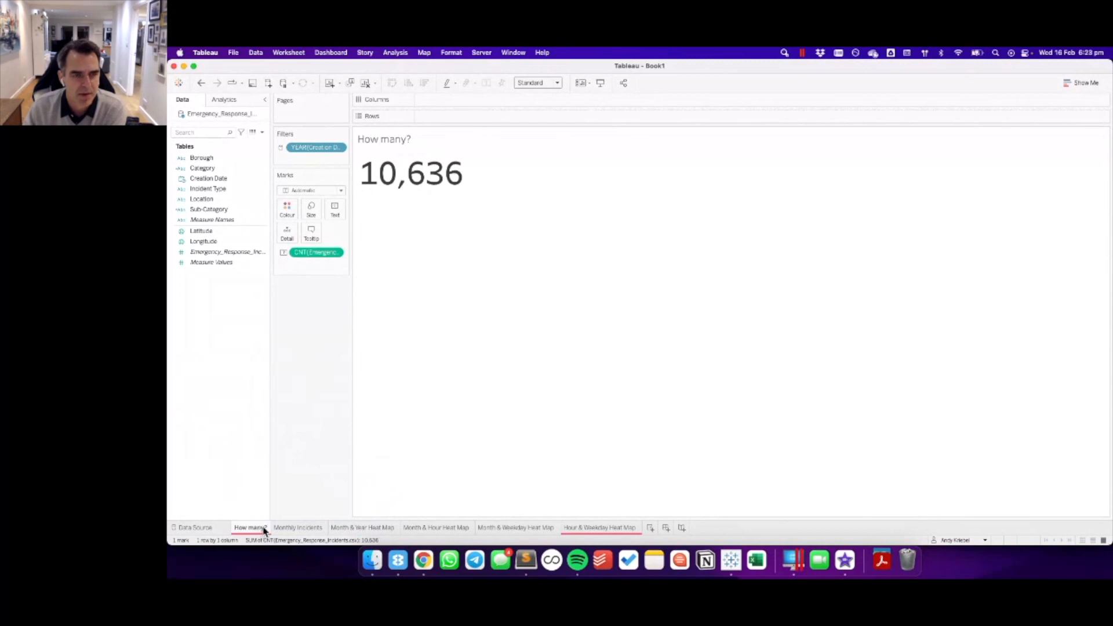
{"action": "left_click", "coordinate": [602, 530]}
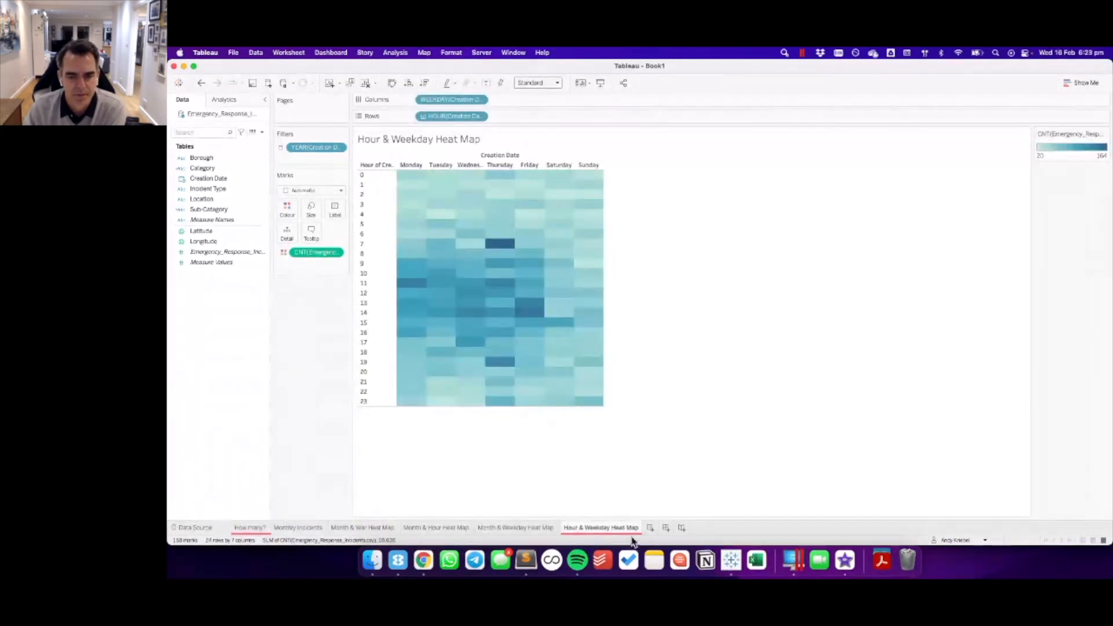
{"action": "left_click", "coordinate": [650, 530]}
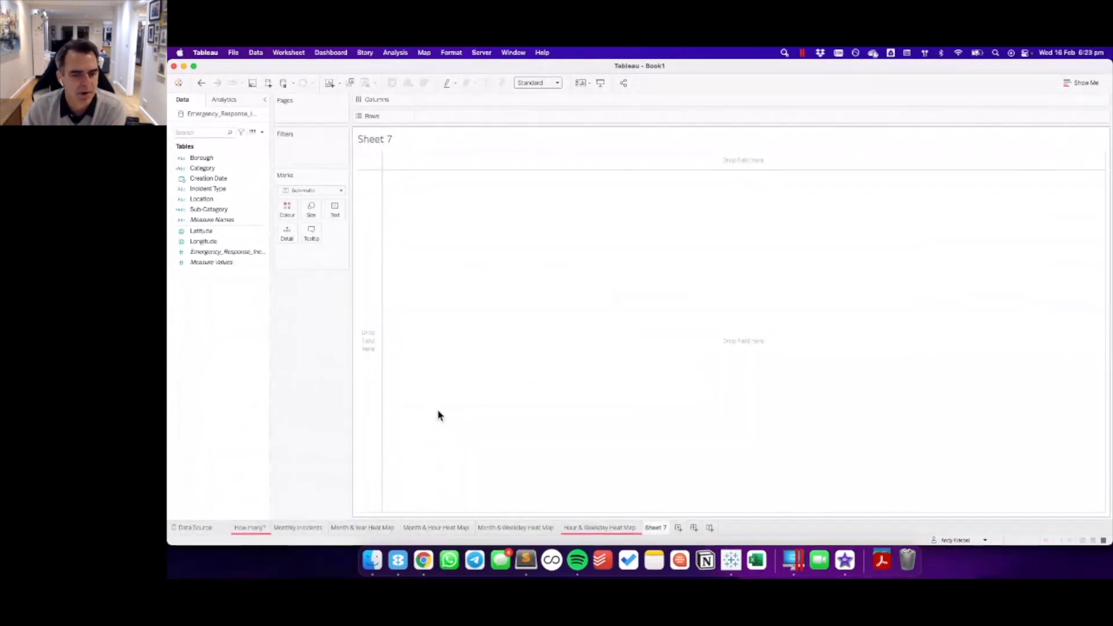
- Try a bar chart on the new sheet with Borough on Rows and the incident count on Columns
{"action": "left_click", "coordinate": [266, 211]}
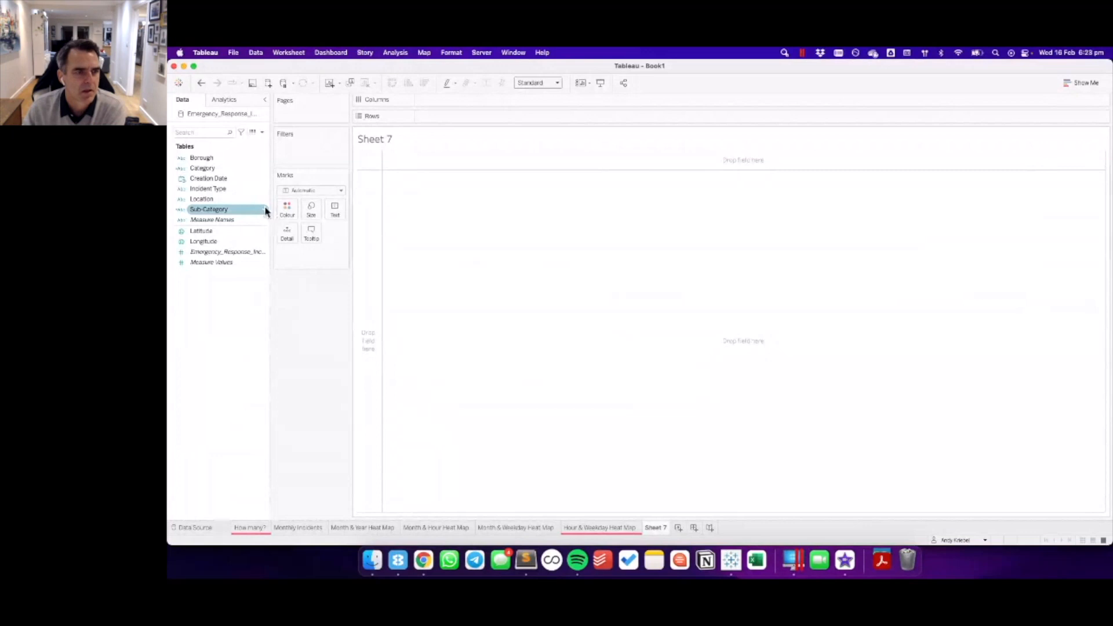
{"action": "left_click_drag", "start_coordinate": [266, 211], "coordinate": [362, 200]}
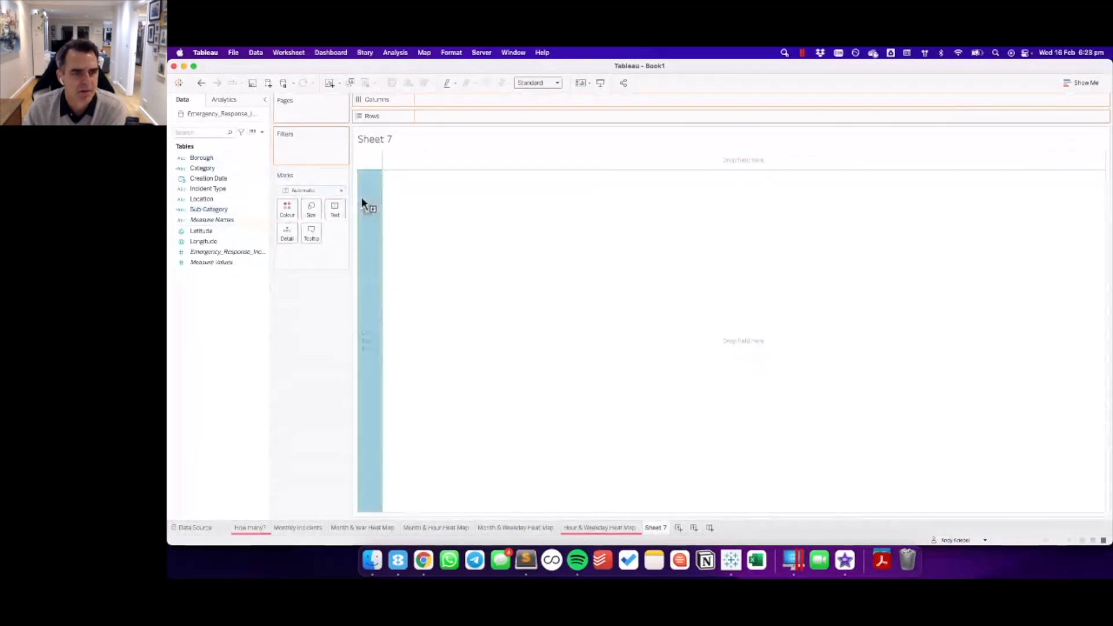
{"action": "left_click_drag", "start_coordinate": [362, 200], "coordinate": [362, 200]}
{"action": "left_click", "coordinate": [214, 251]}
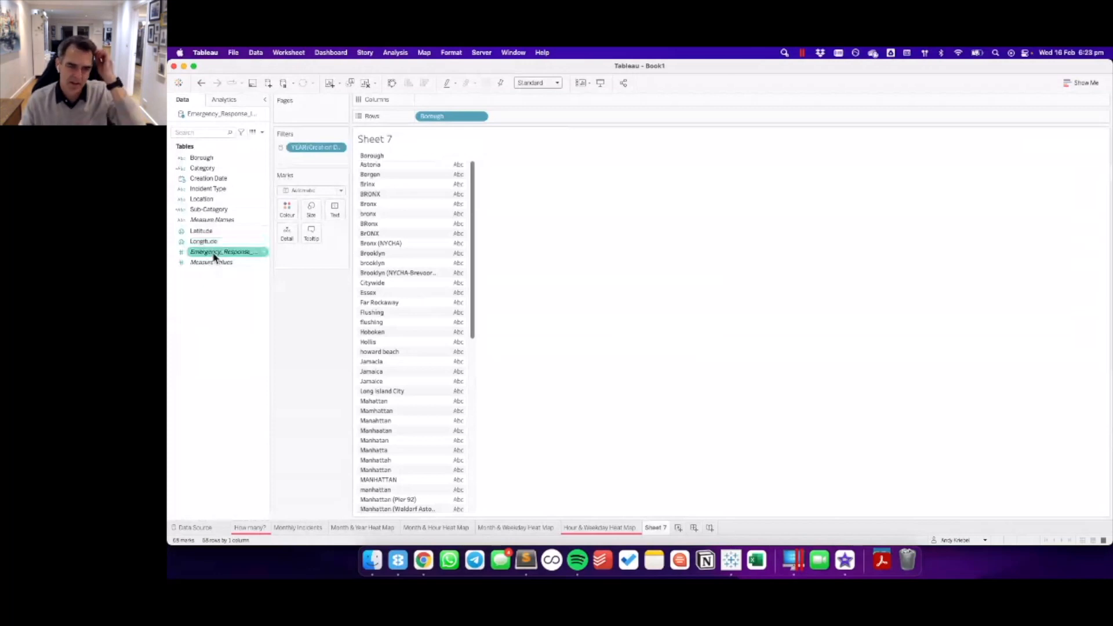
{"action": "left_click_drag", "start_coordinate": [213, 257], "coordinate": [641, 208]}
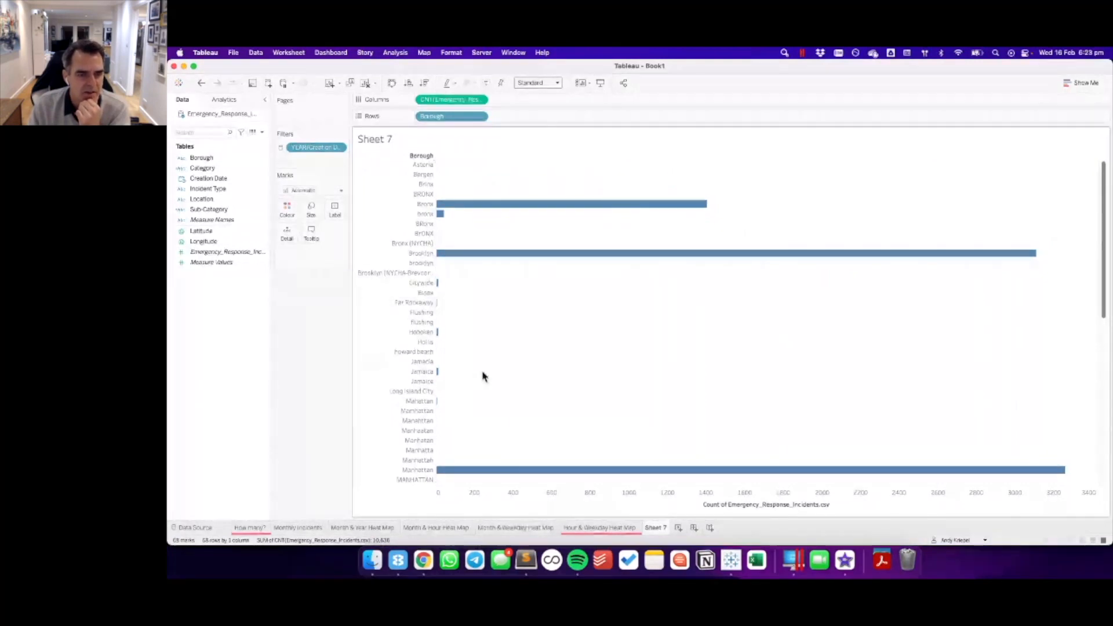
- Examine the spellings of the borough names throughout the chart and undo the Borough and incident count placements
{"action": "scroll", "coordinate": [483, 377], "scroll_direction": "down", "scroll_amount": 5}
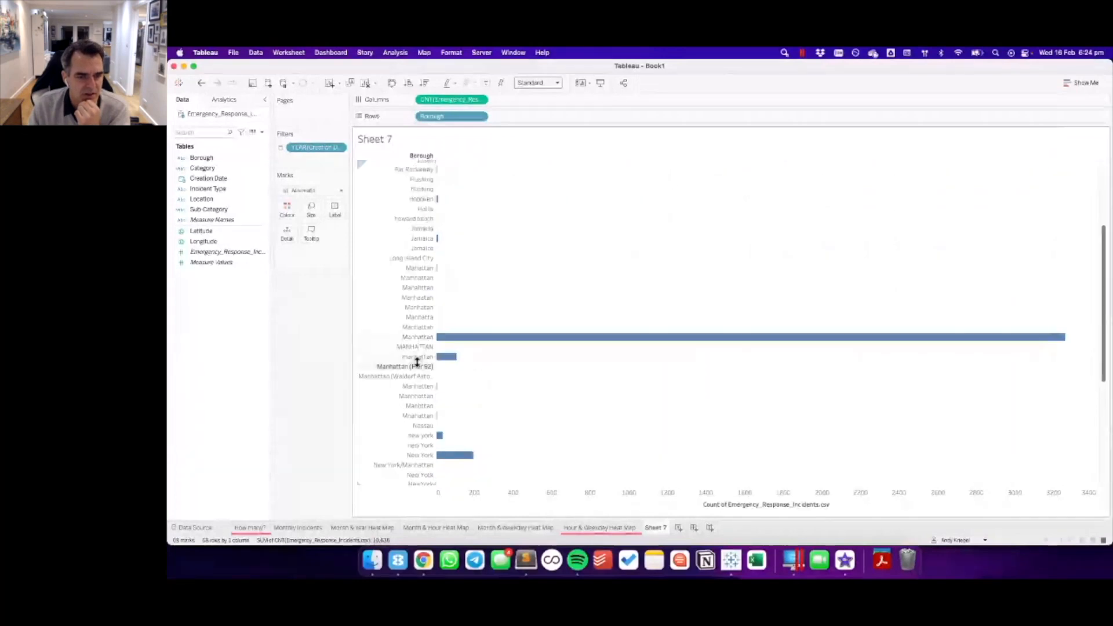
{"action": "scroll", "coordinate": [474, 408], "scroll_direction": "down", "scroll_amount": 2}
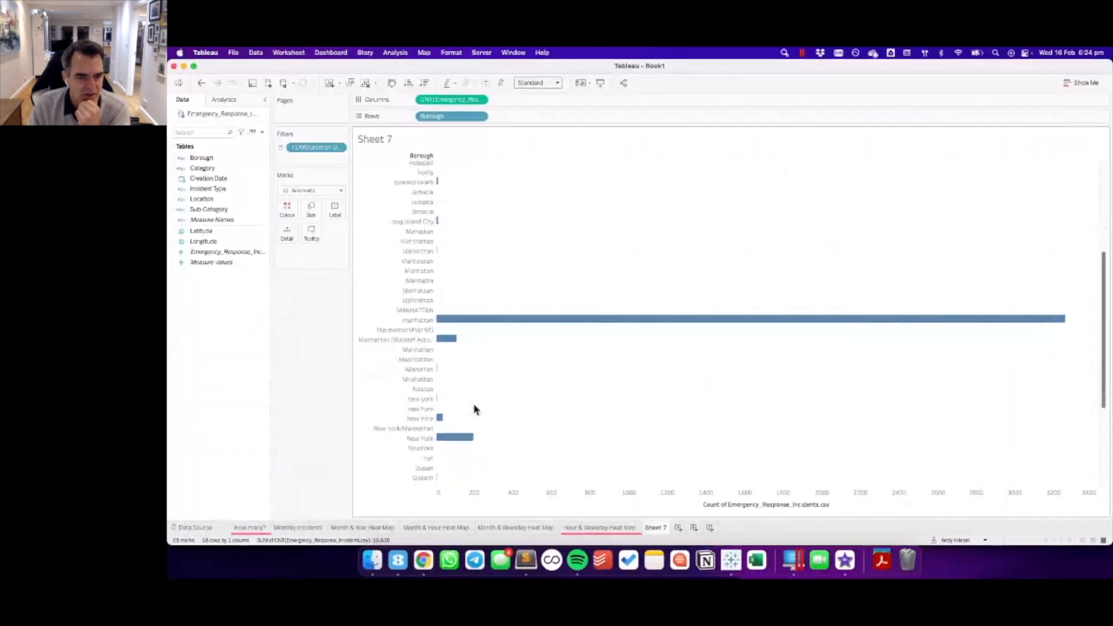
{"action": "scroll", "coordinate": [474, 409], "scroll_direction": "down", "scroll_amount": 6}
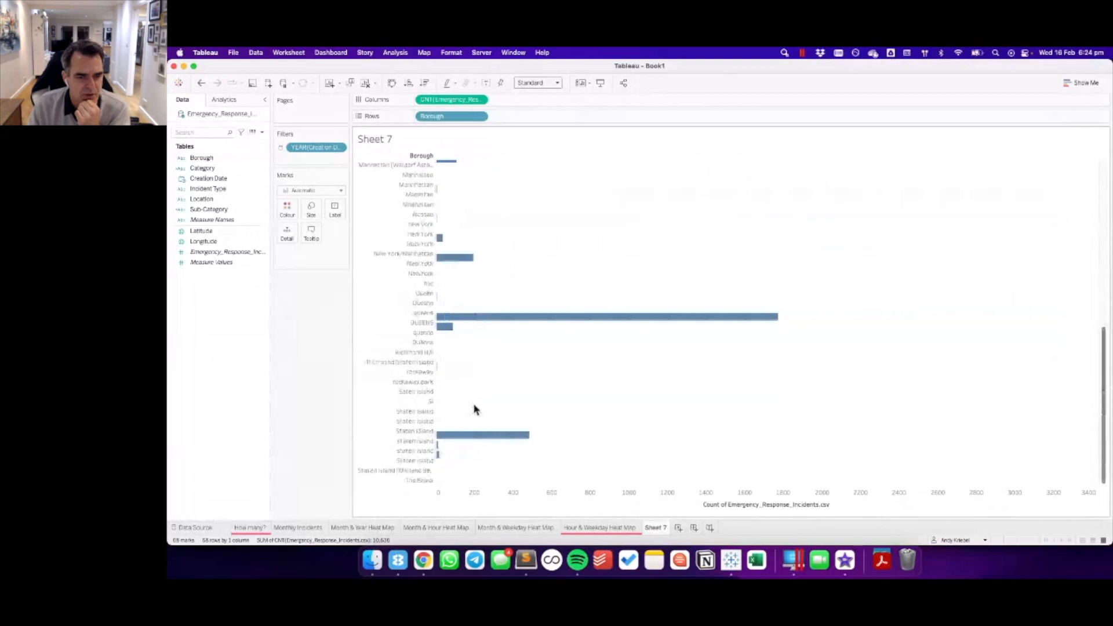
{"action": "scroll", "coordinate": [474, 406], "scroll_direction": "up", "scroll_amount": 5}
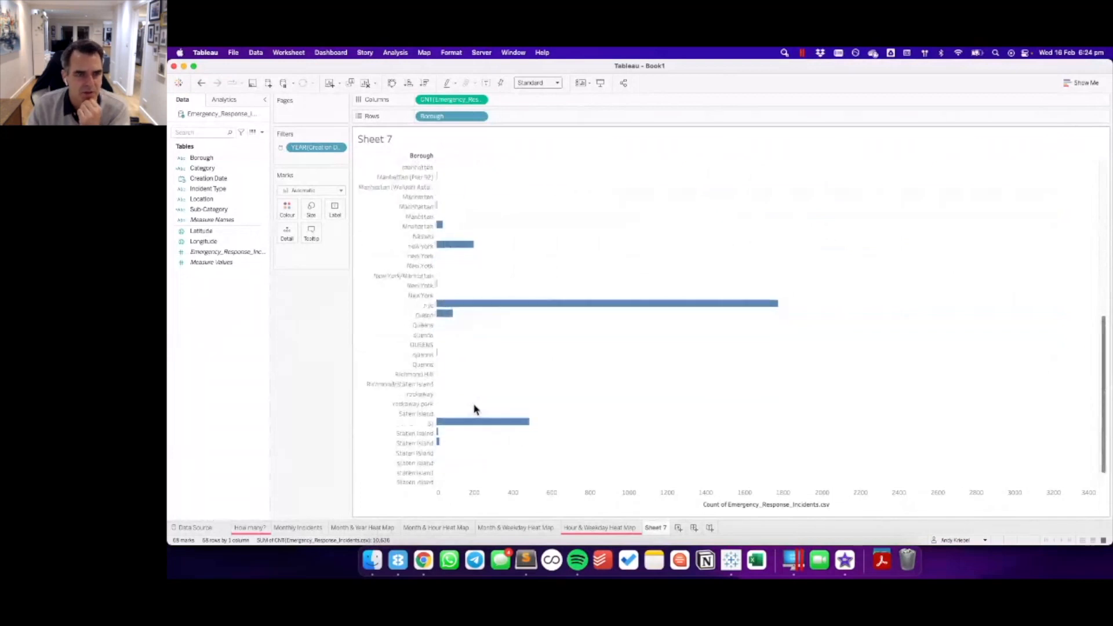
{"action": "scroll", "coordinate": [492, 392], "scroll_direction": "up", "scroll_amount": 7}
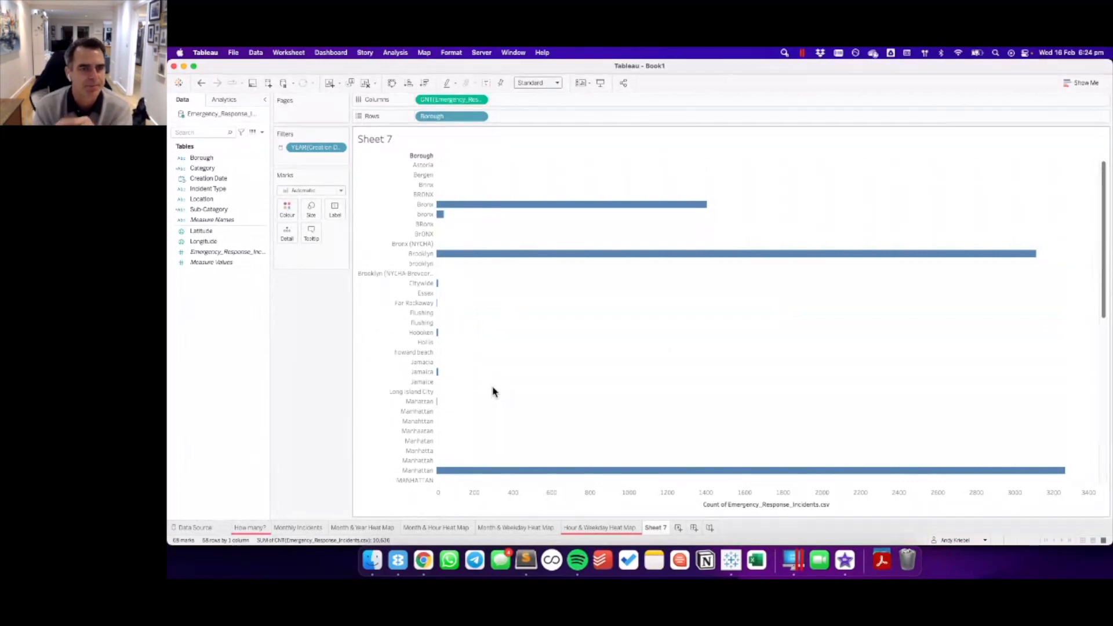
{"action": "left_click", "coordinate": [202, 83]}
{"action": "left_click", "coordinate": [201, 83]}
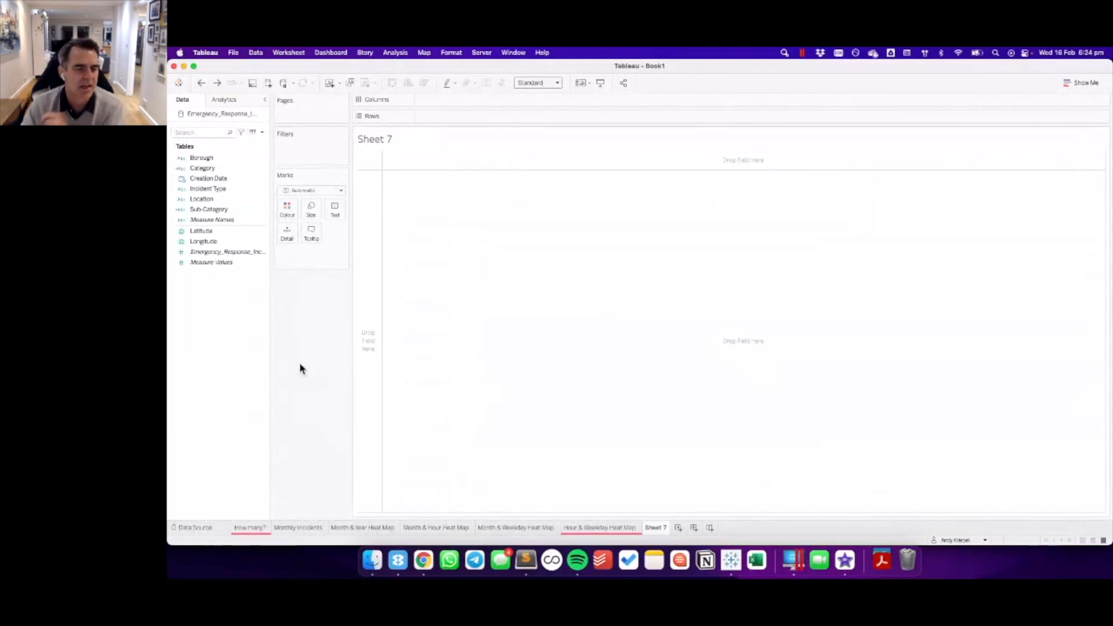
- Build a bar chart with Category on Rows and the Emergency_Response_Incidents count on Columns
{"action": "left_click", "coordinate": [207, 169]}
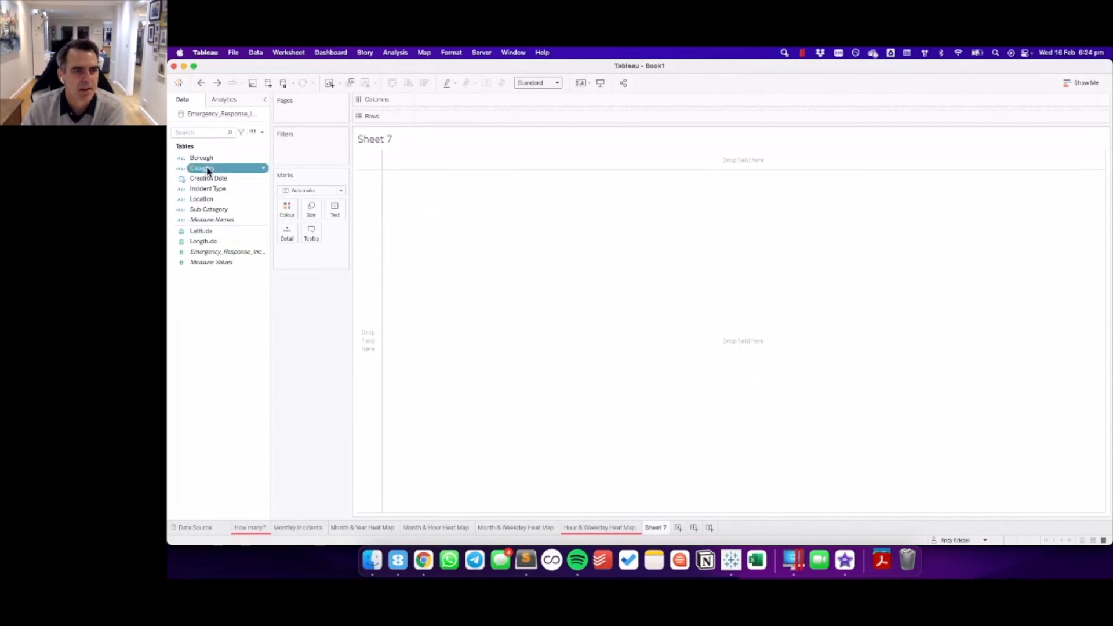
{"action": "left_click_drag", "start_coordinate": [208, 169], "coordinate": [445, 121]}
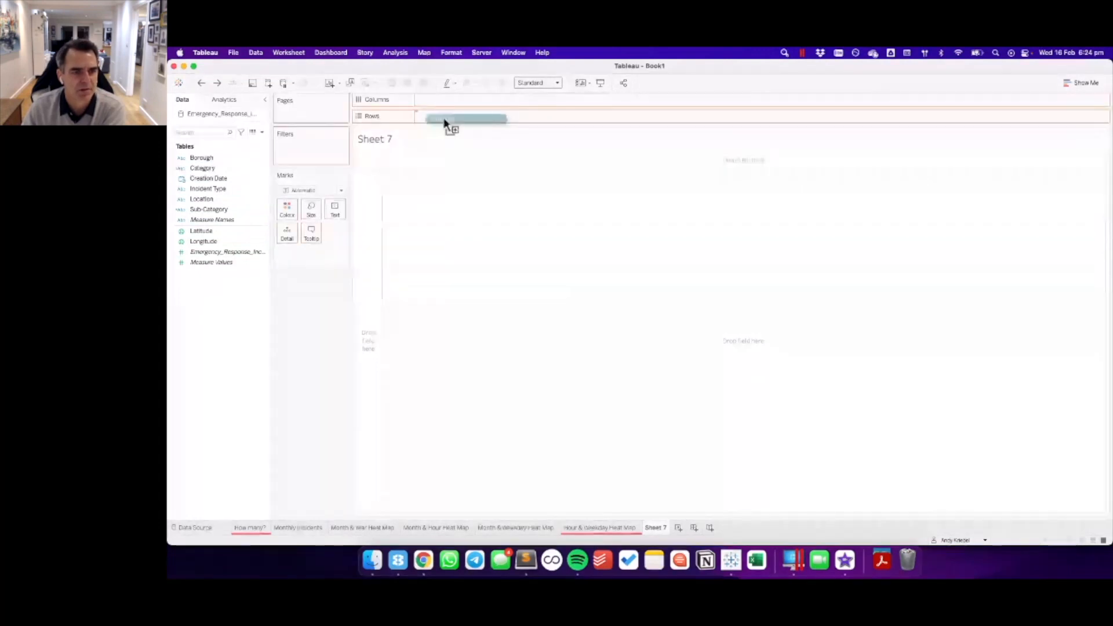
{"action": "left_click_drag", "start_coordinate": [444, 122], "coordinate": [445, 119]}
{"action": "left_click_drag", "start_coordinate": [224, 253], "coordinate": [471, 106]}
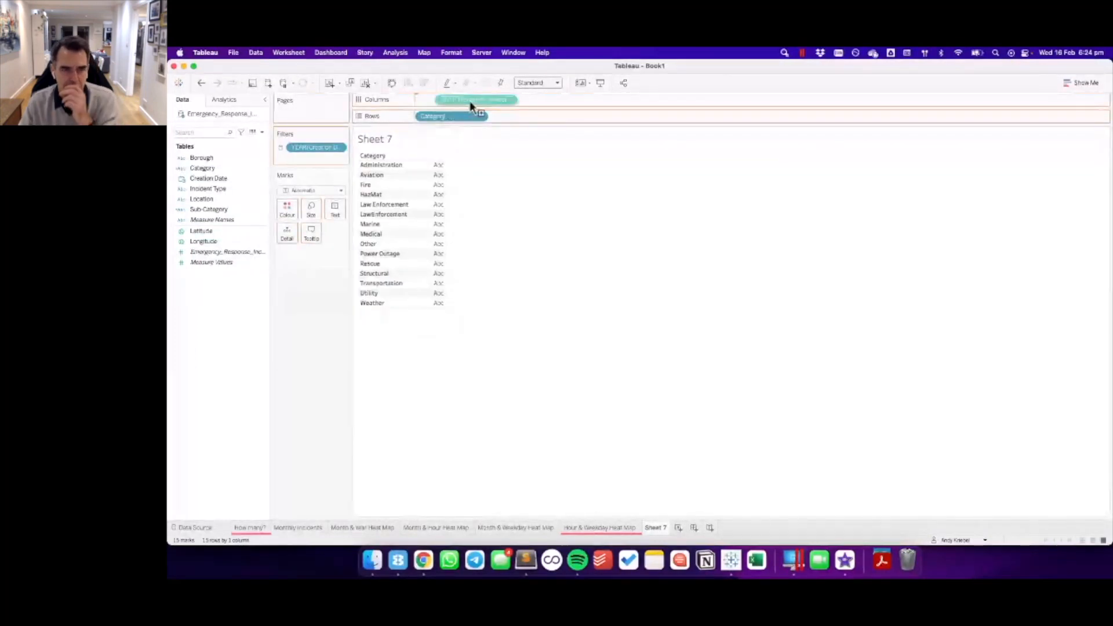
{"action": "left_click_drag", "start_coordinate": [471, 104], "coordinate": [472, 103]}
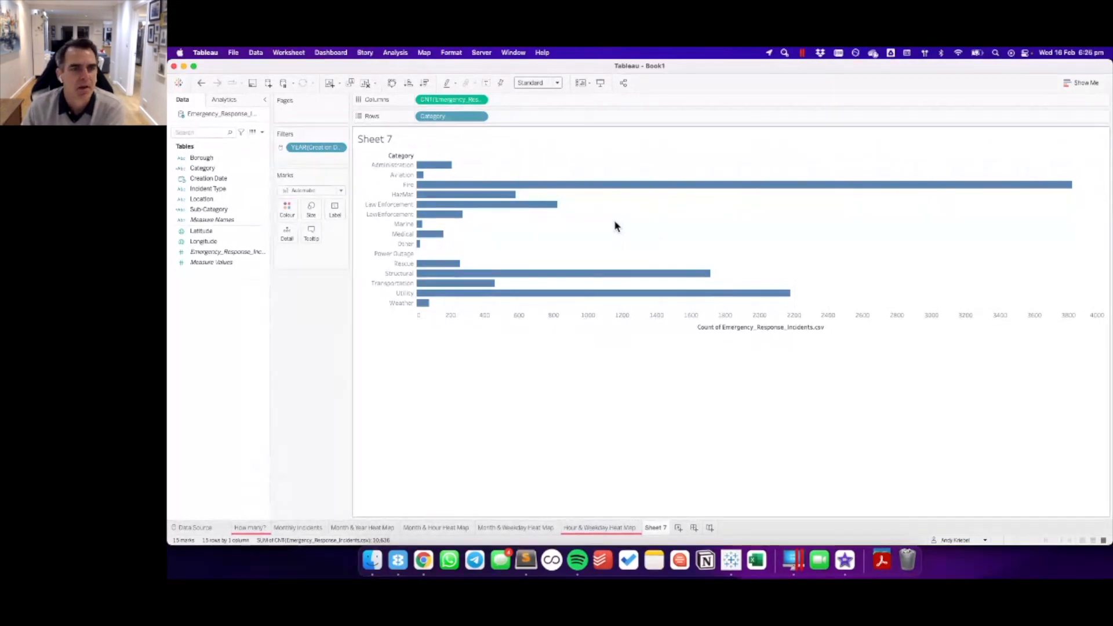
- Sort the categories by incident count in descending order and show the mark labels on the bars
{"action": "left_click", "coordinate": [409, 84]}
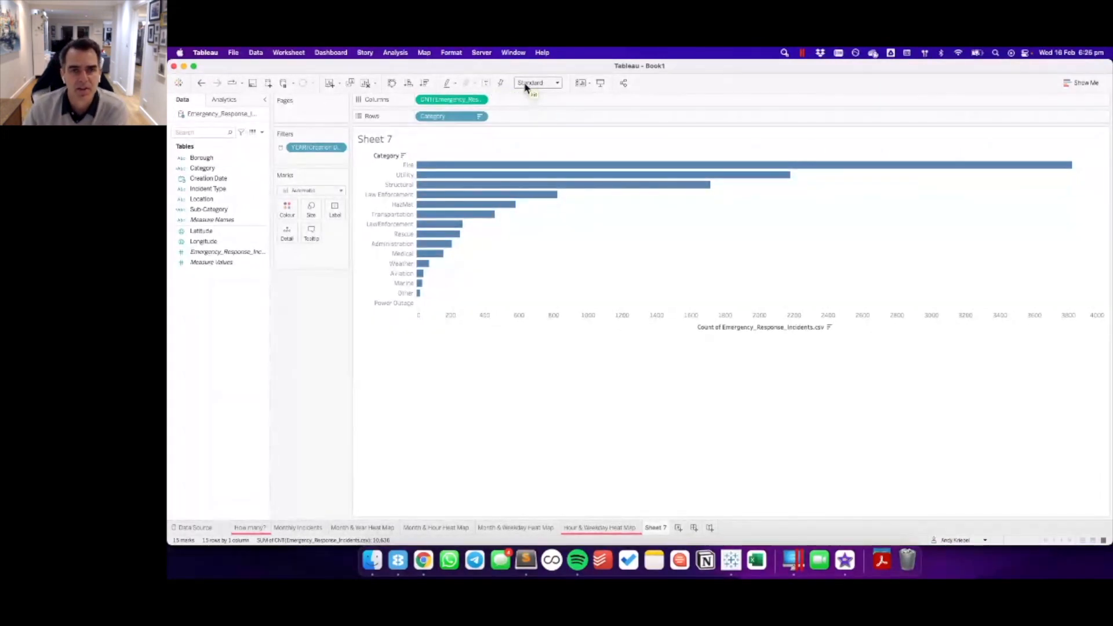
{"action": "left_click", "coordinate": [485, 84]}
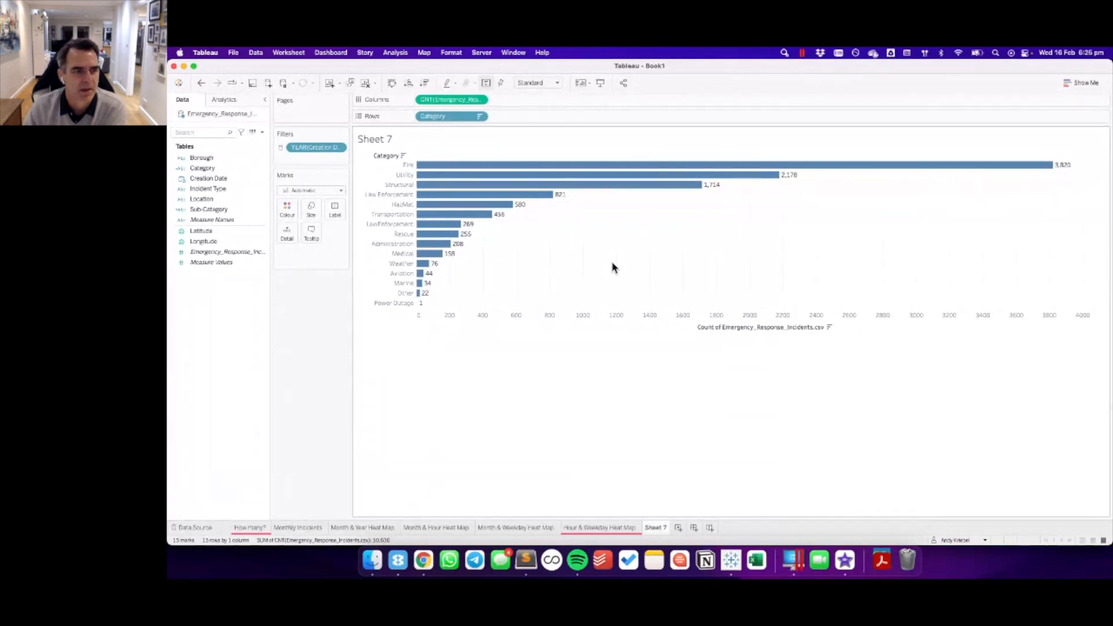
{"action": "left_click", "coordinate": [229, 252]}
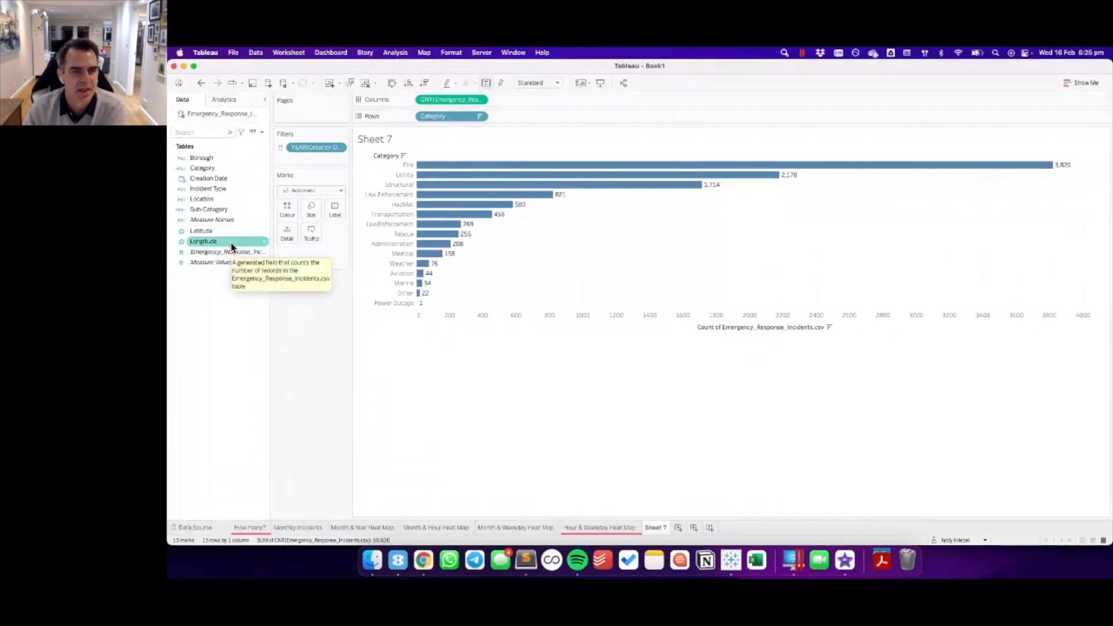
- Try breaking the category bars down by Sub-Category on Rows, examine the subcategories, and undo the placement
{"action": "left_click", "coordinate": [206, 211]}
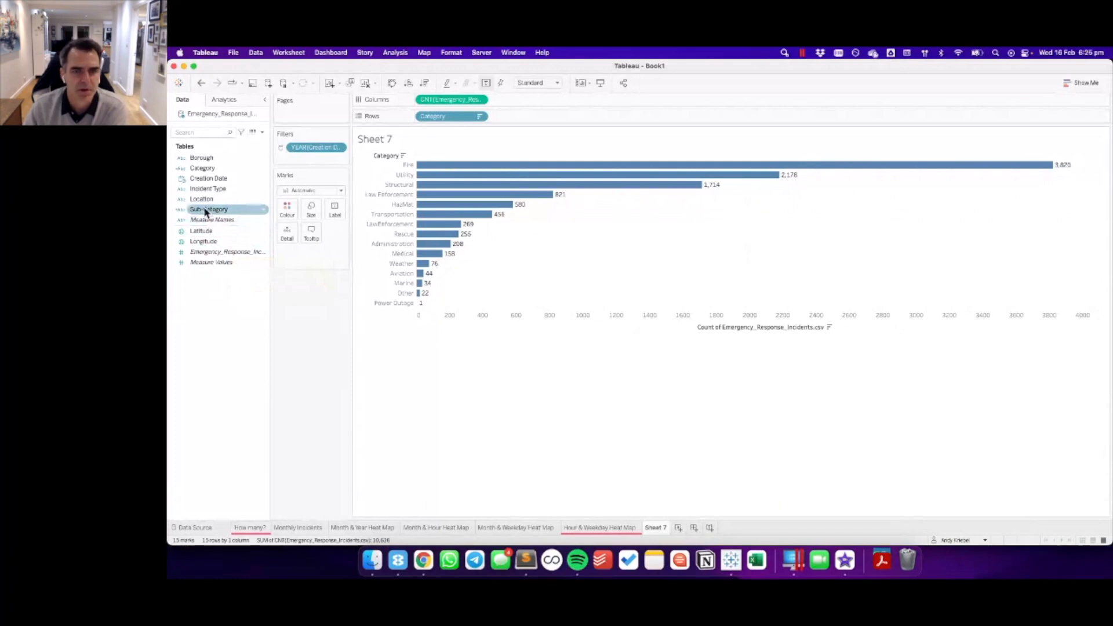
{"action": "left_click_drag", "start_coordinate": [206, 211], "coordinate": [525, 116]}
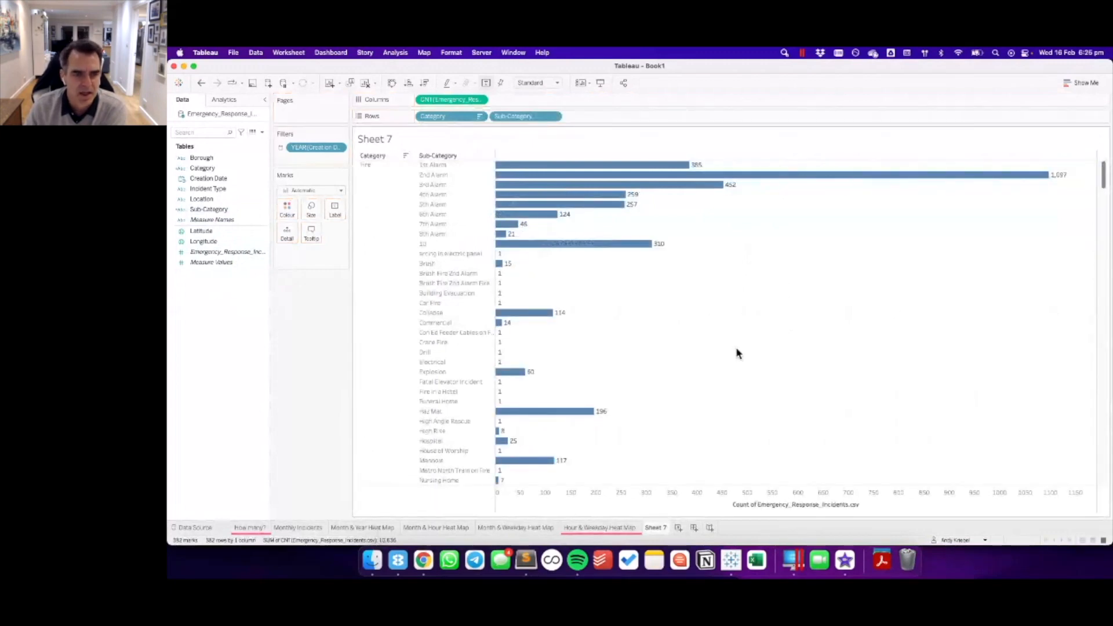
{"action": "scroll", "coordinate": [737, 349], "scroll_direction": "down", "scroll_amount": 8}
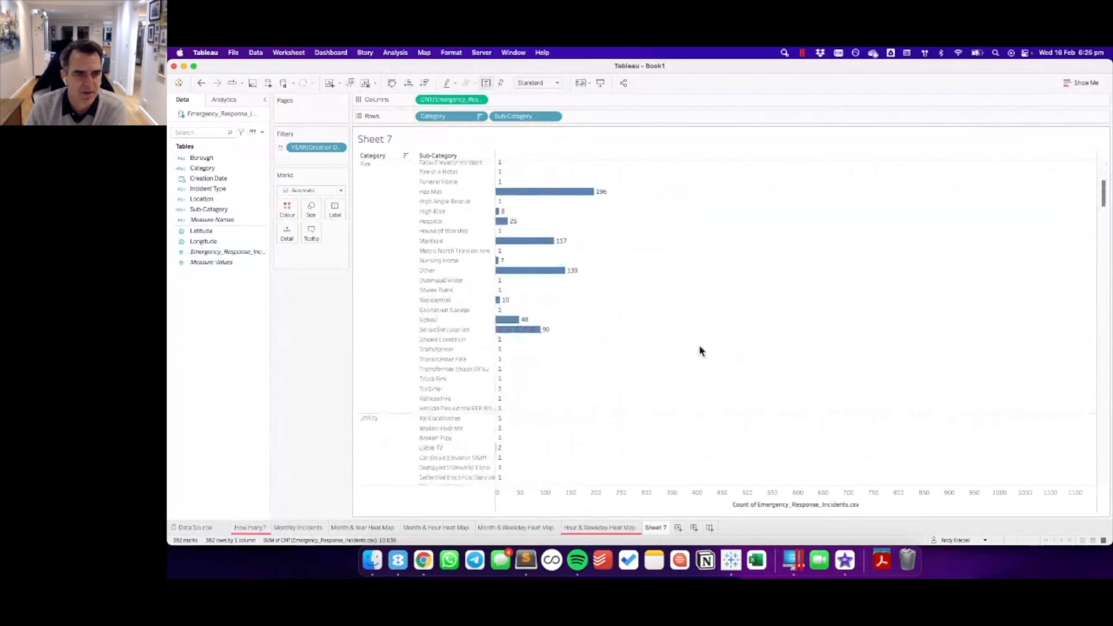
{"action": "left_click", "coordinate": [376, 294]}
{"action": "left_click", "coordinate": [380, 294]}
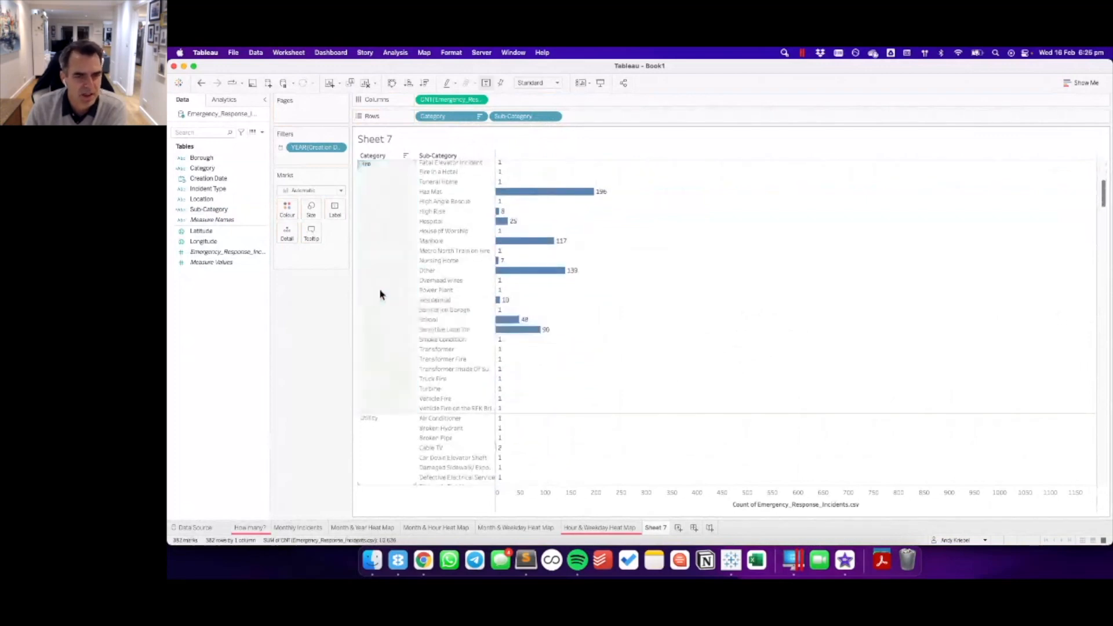
{"action": "scroll", "coordinate": [660, 324], "scroll_direction": "down", "scroll_amount": 3}
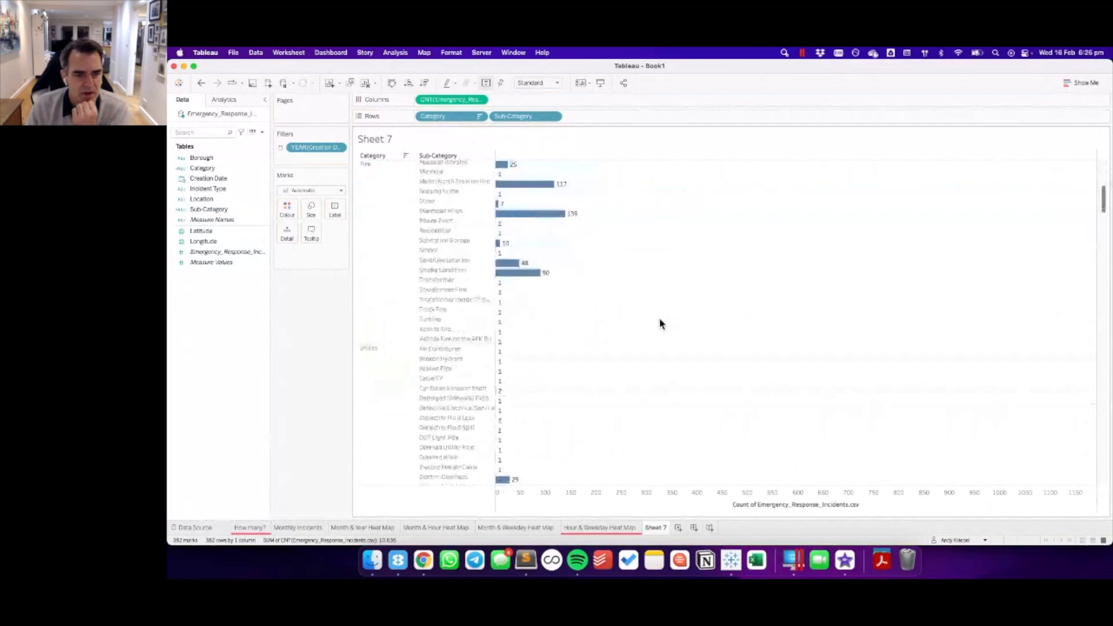
{"action": "scroll", "coordinate": [661, 324], "scroll_direction": "down", "scroll_amount": 10}
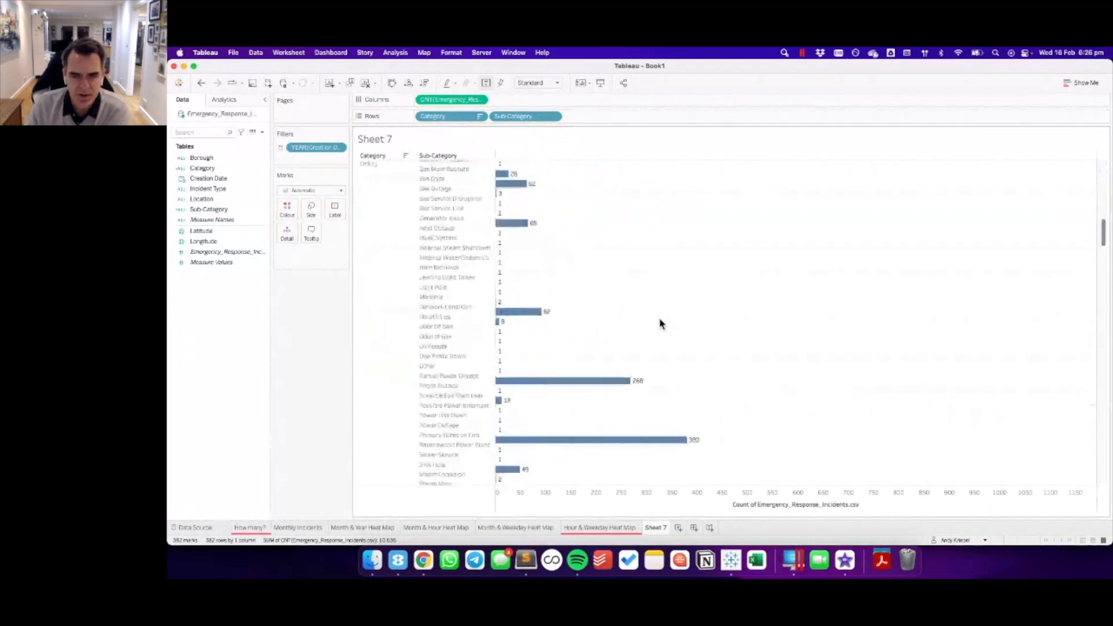
{"action": "scroll", "coordinate": [661, 323], "scroll_direction": "down", "scroll_amount": 10}
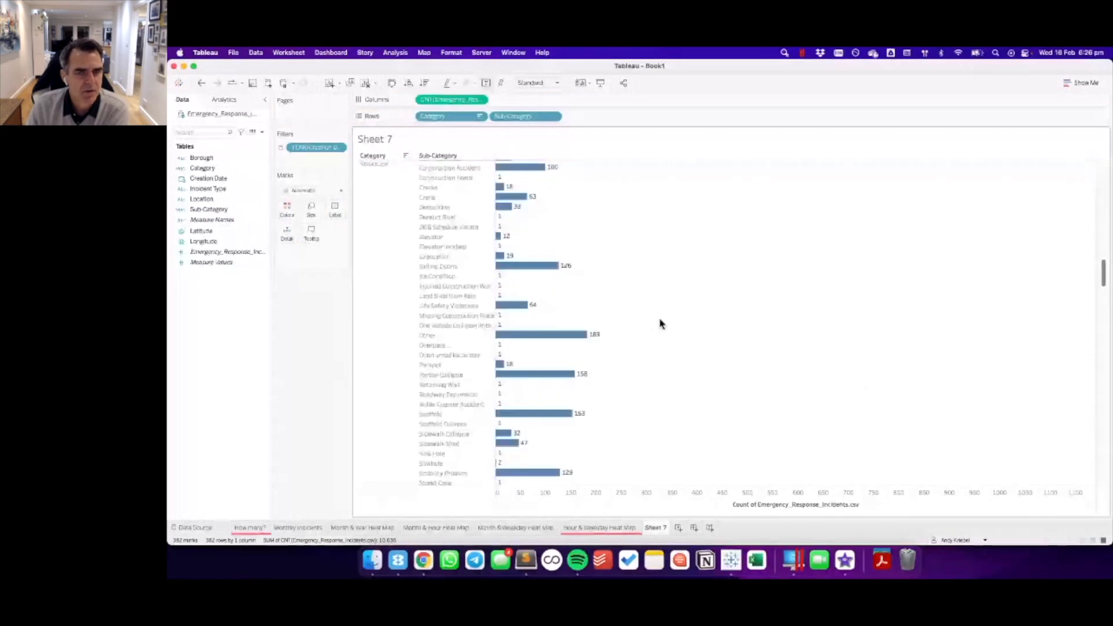
{"action": "scroll", "coordinate": [469, 238], "scroll_direction": "up", "scroll_amount": 20}
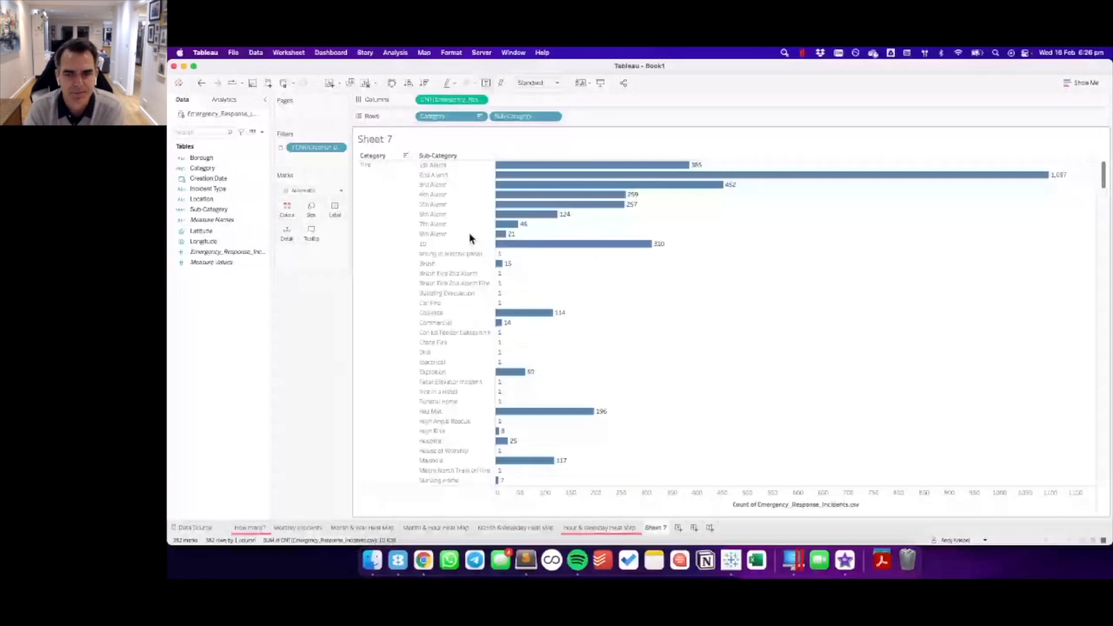
{"action": "key", "text": "super+z"}
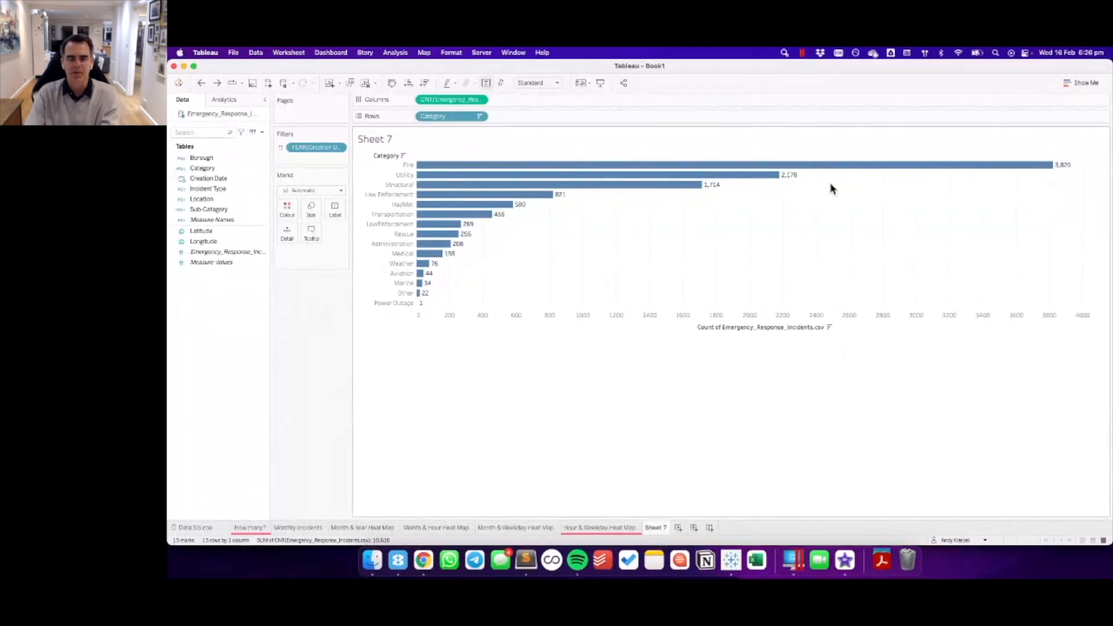
- Hide the header of the incident count axis and set the sheet's grid lines to None
{"action": "right_click", "coordinate": [603, 328]}
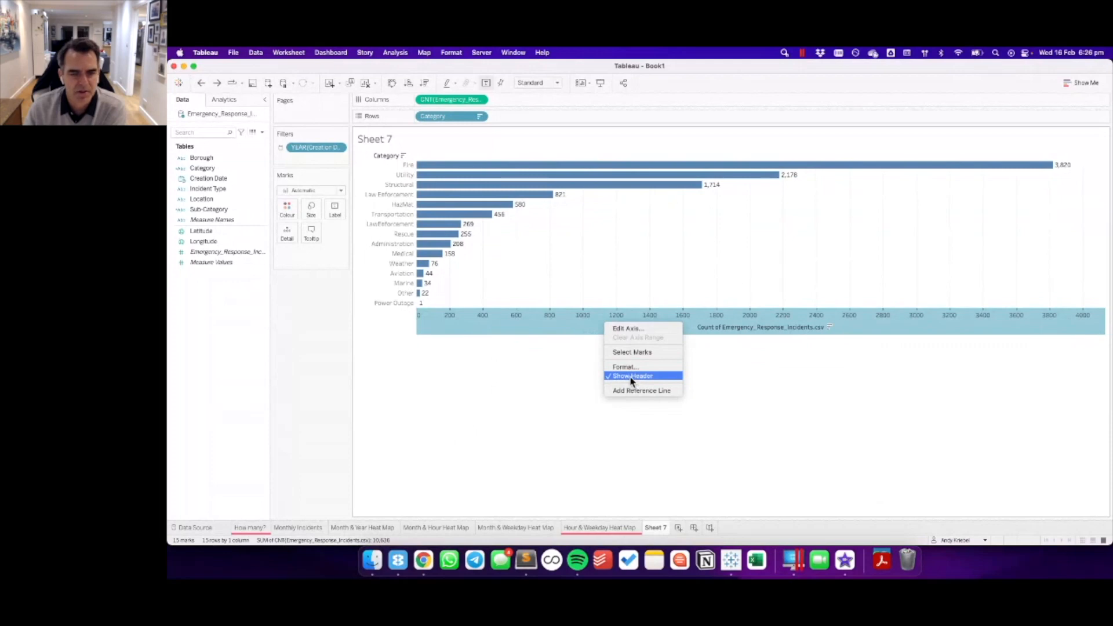
{"action": "left_click", "coordinate": [631, 378]}
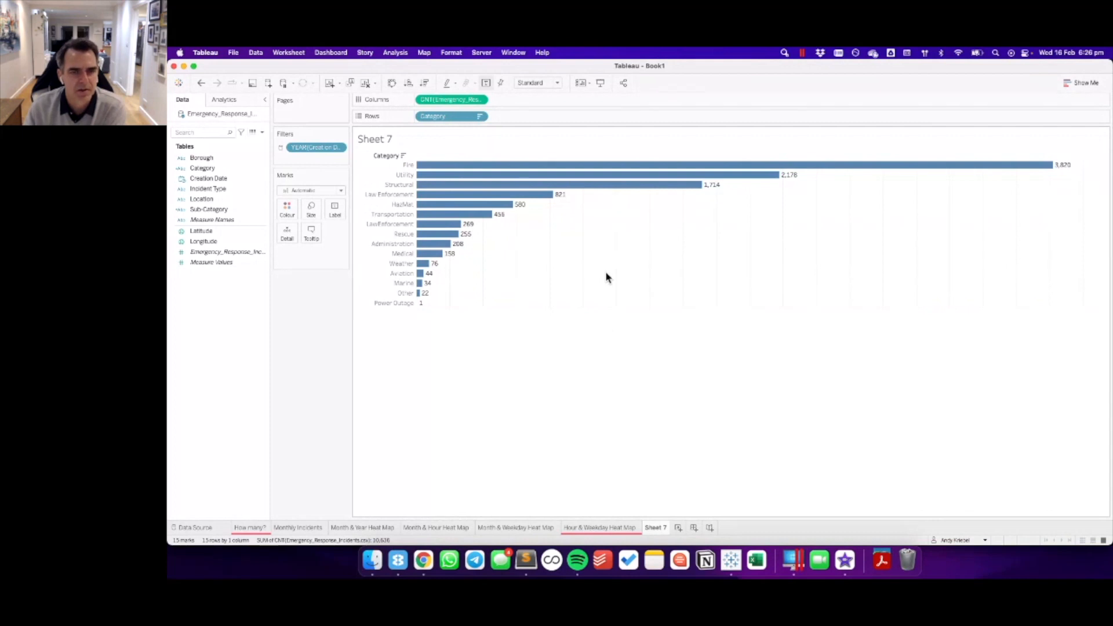
{"action": "right_click", "coordinate": [603, 235]}
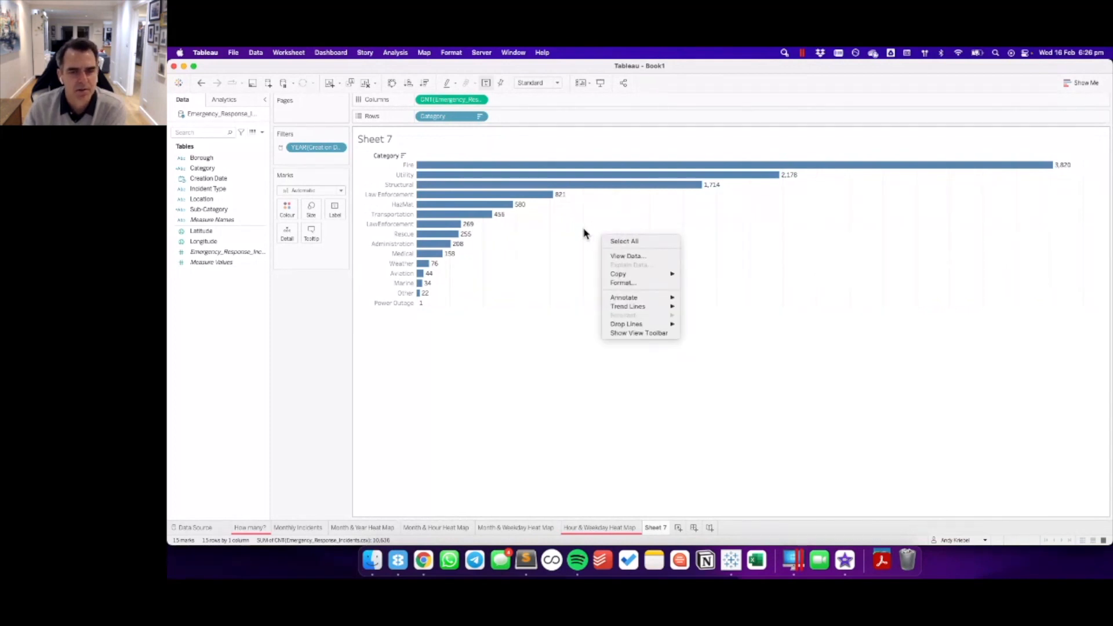
{"action": "left_click", "coordinate": [624, 283]}
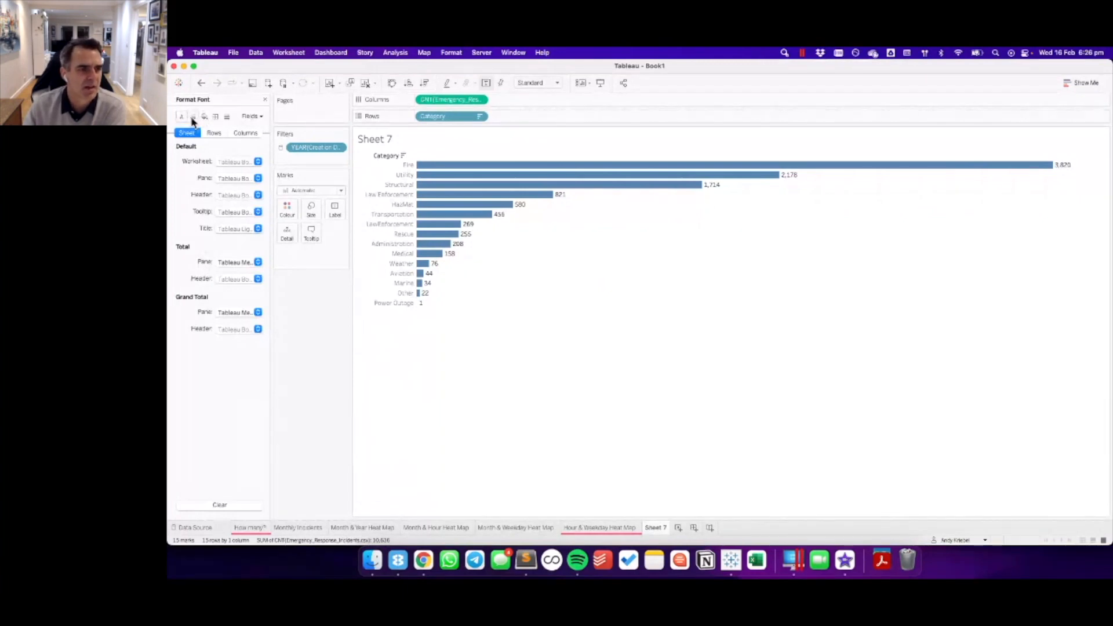
{"action": "left_click", "coordinate": [227, 118]}
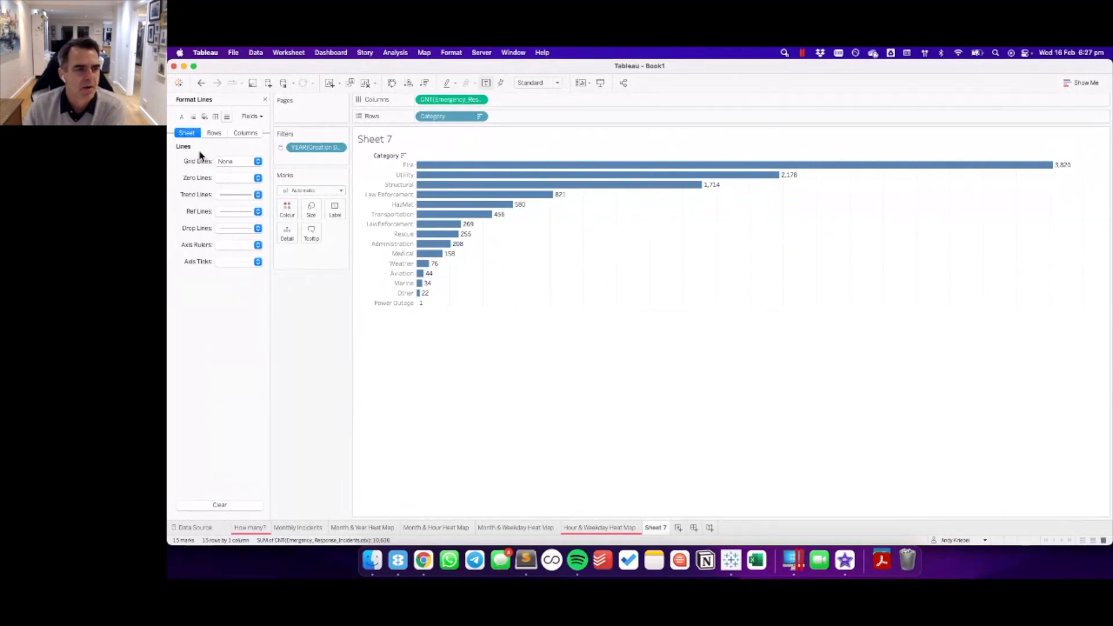
{"action": "left_click", "coordinate": [236, 162]}
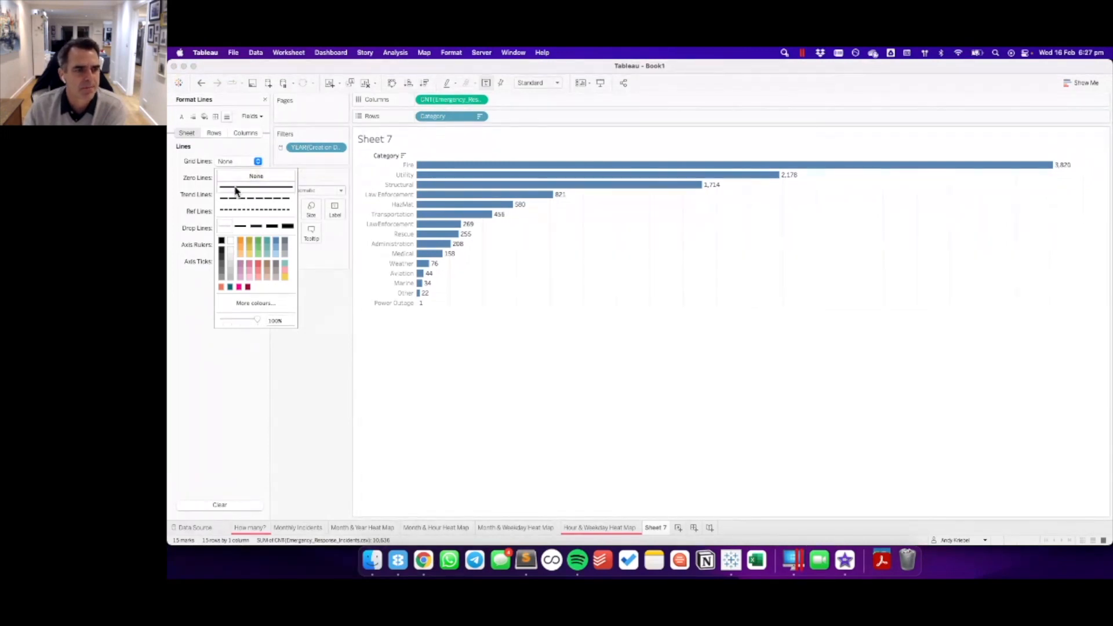
{"action": "left_click", "coordinate": [236, 188]}
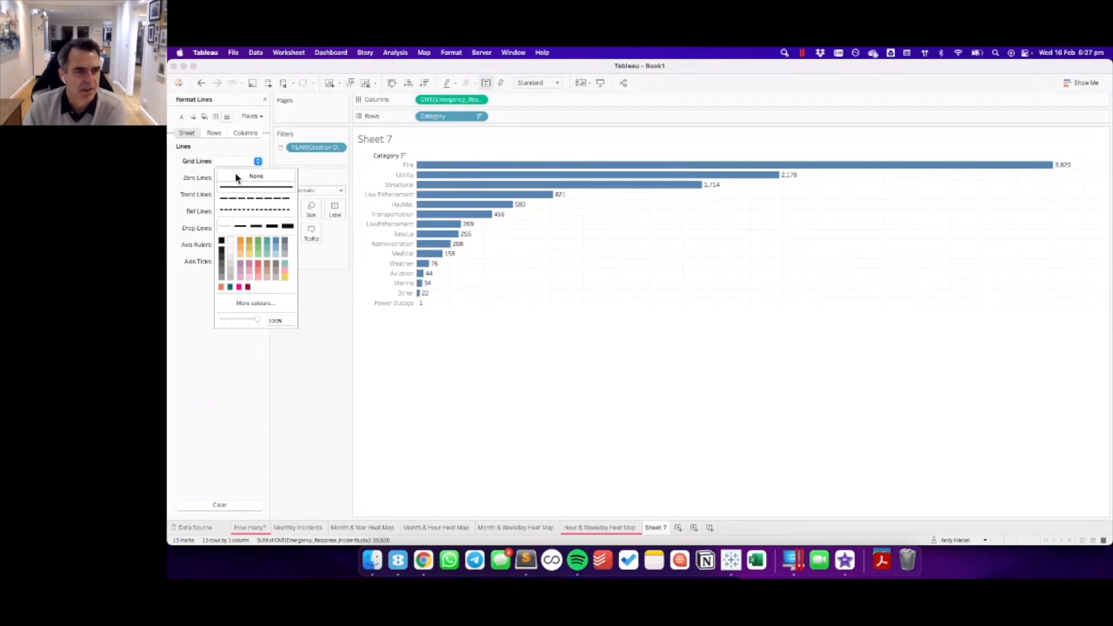
{"action": "left_click", "coordinate": [236, 177]}
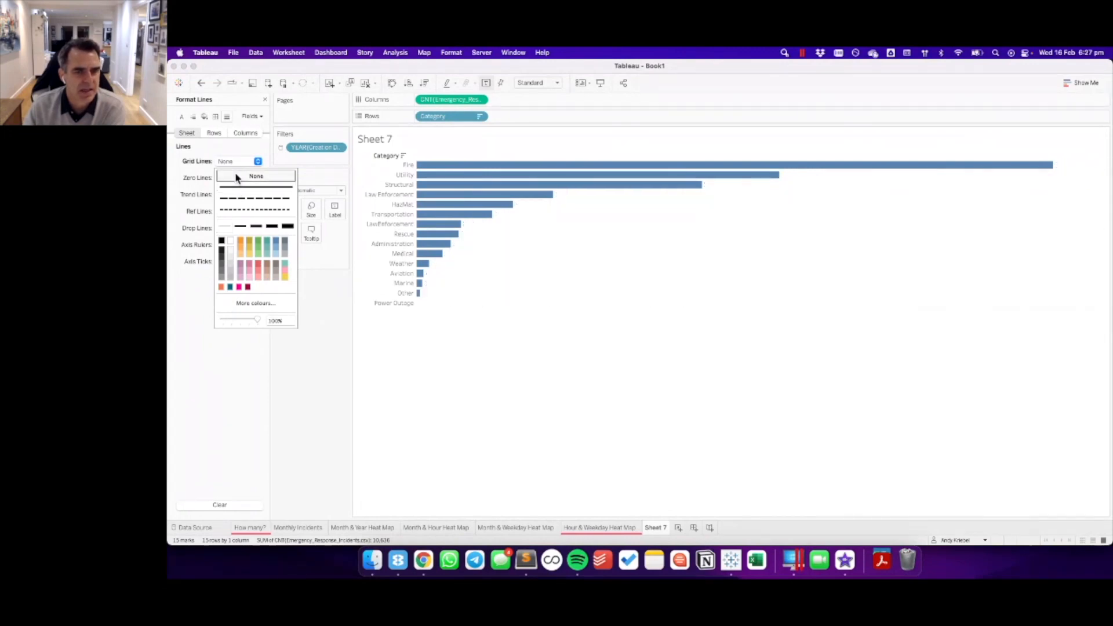
{"action": "left_click", "coordinate": [221, 144]}
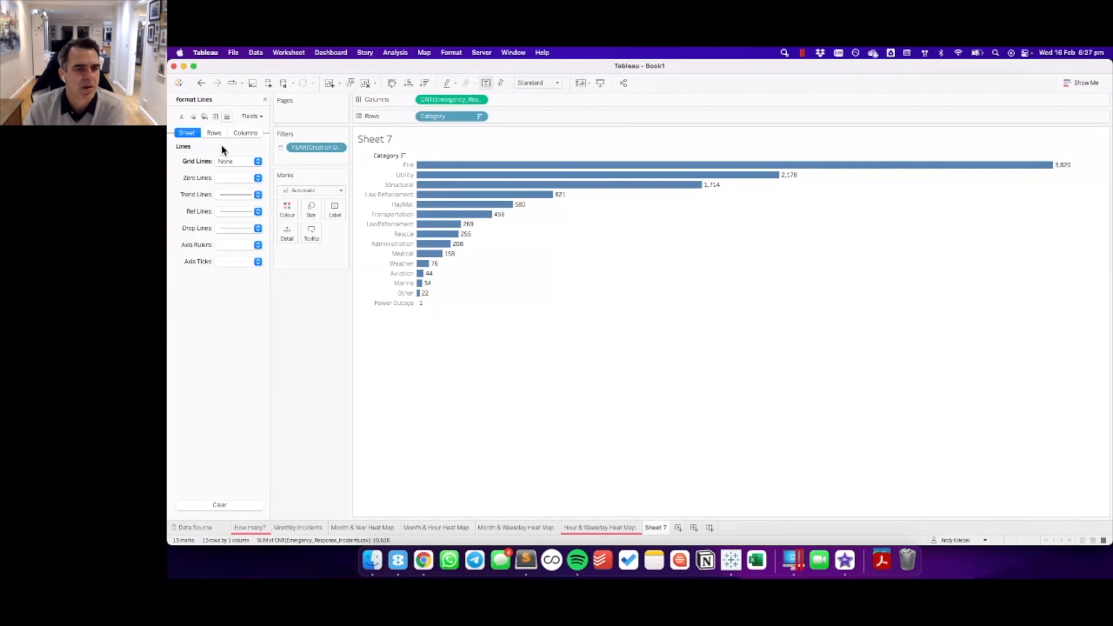
- Set the sheet's zero lines and axis rulers to None
{"action": "left_click", "coordinate": [232, 178]}
{"action": "left_click", "coordinate": [231, 193]}
{"action": "left_click", "coordinate": [206, 220]}
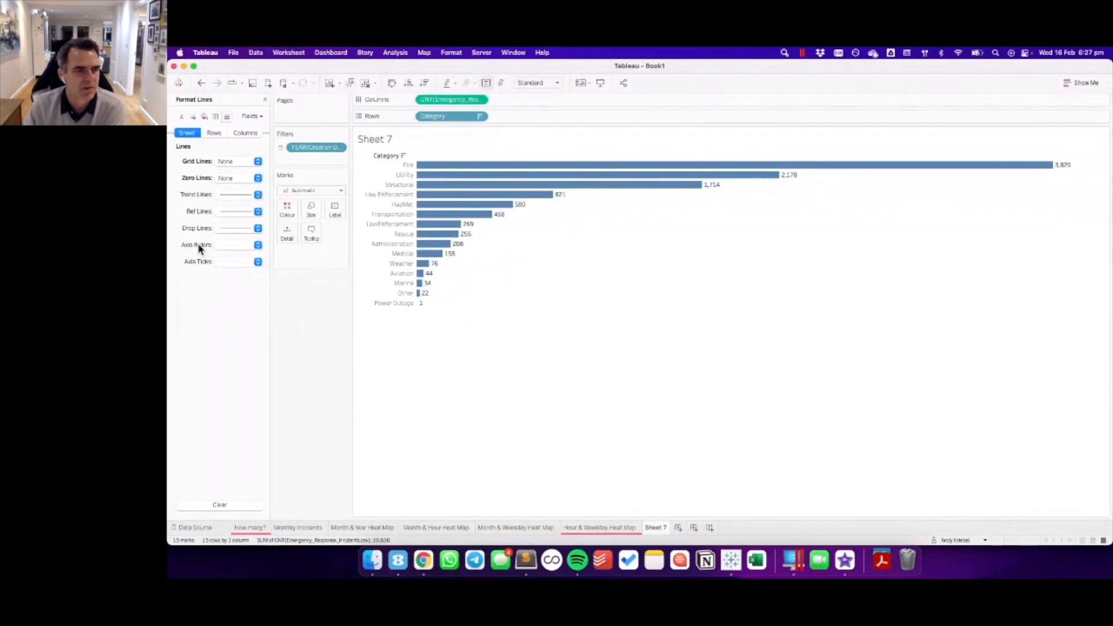
{"action": "left_click", "coordinate": [237, 249]}
{"action": "left_click", "coordinate": [244, 259]}
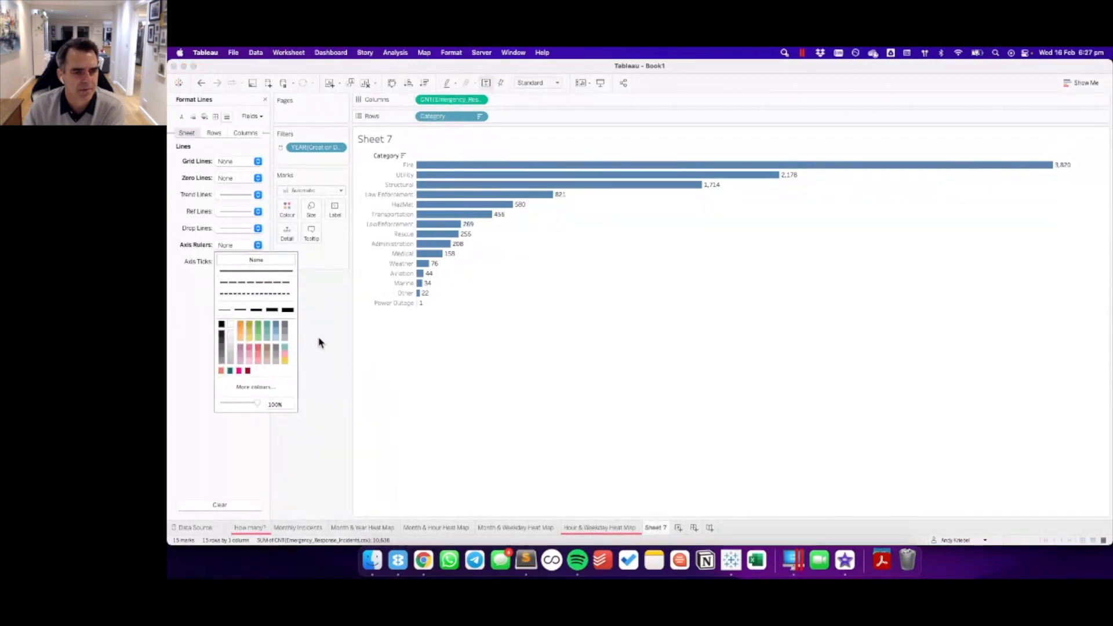
{"action": "left_click", "coordinate": [318, 342]}
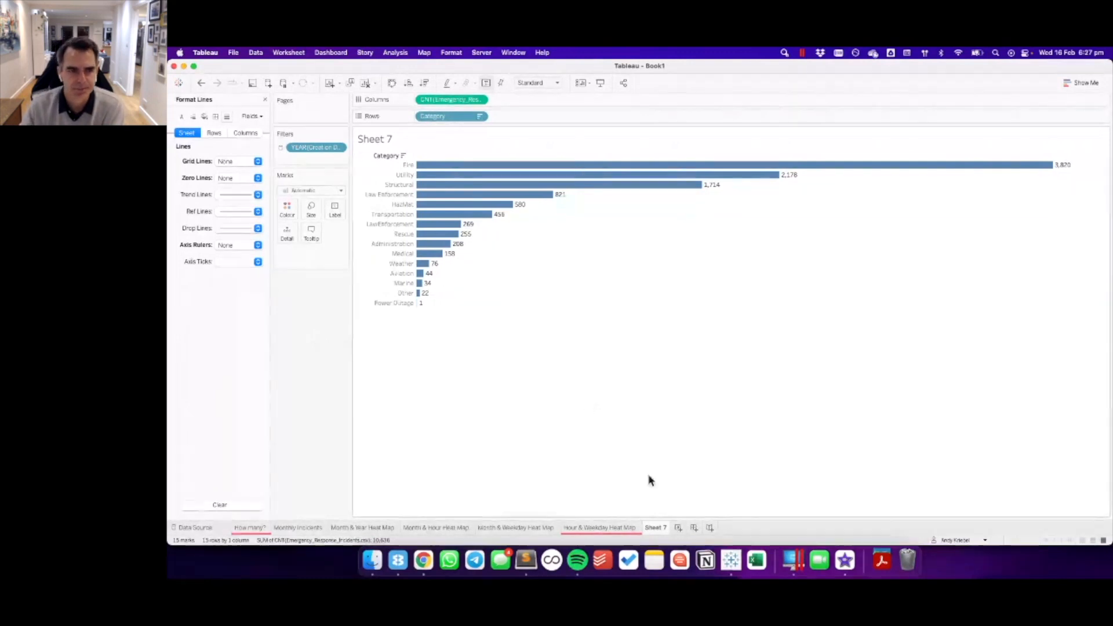
- Rename the Sheet 7 worksheet as Incidents by Category
{"action": "double_click", "coordinate": [655, 529]}
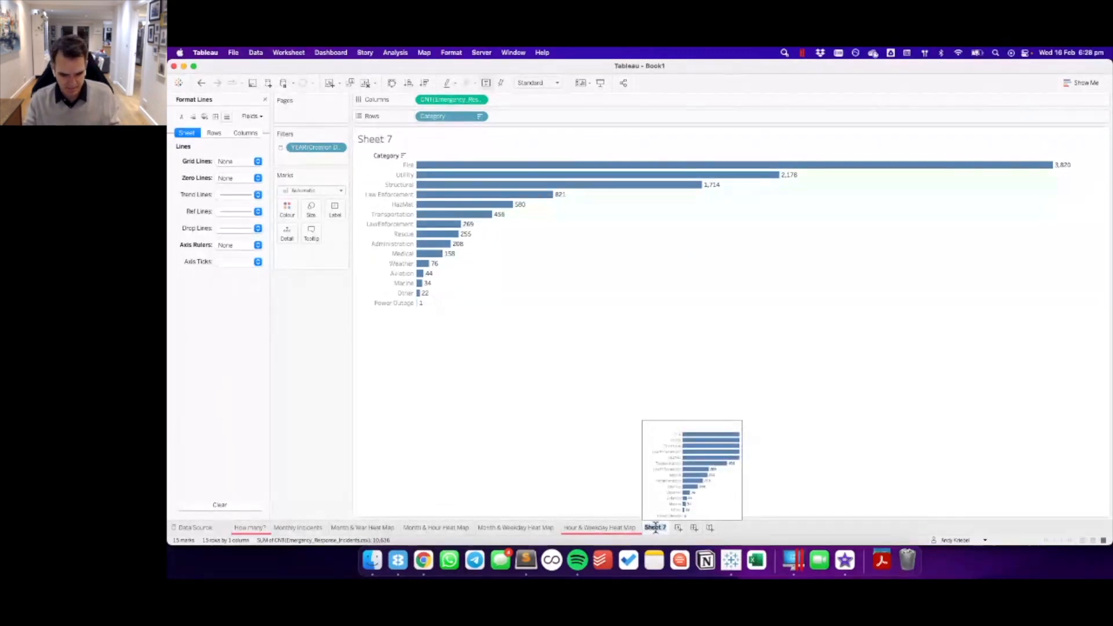
{"action": "type", "text": "In"}
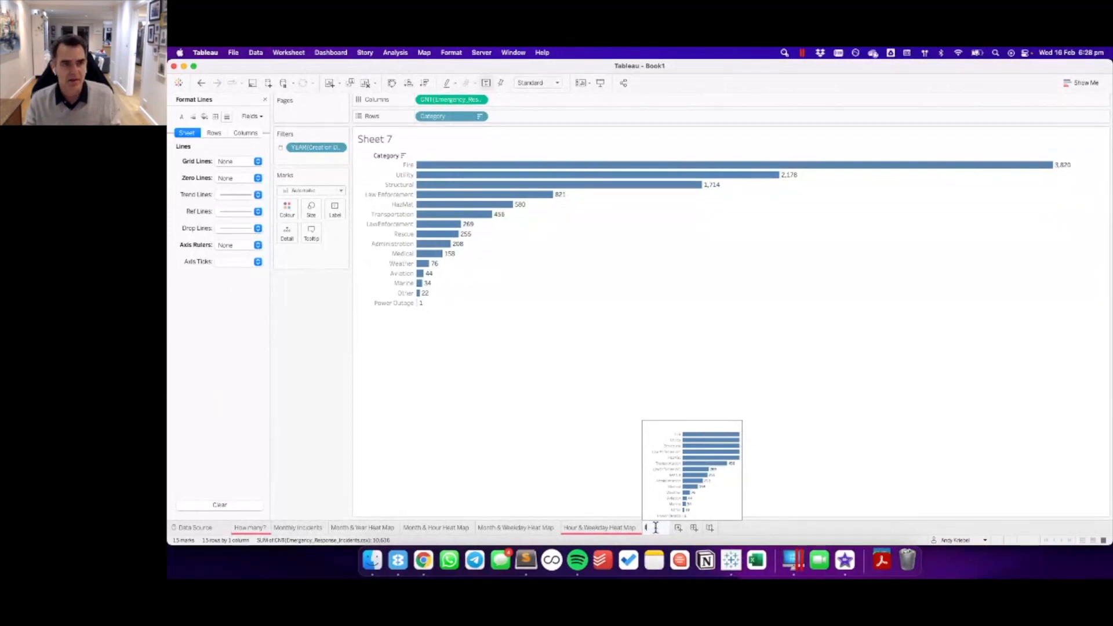
{"action": "type", "text": "cidents by Type"}
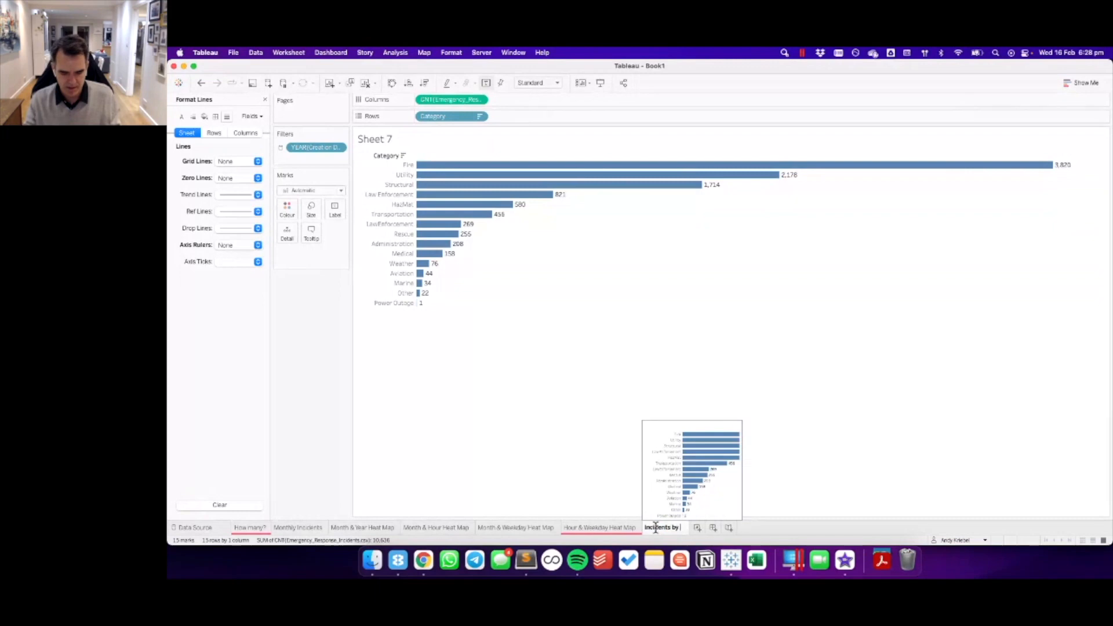
{"action": "key", "text": "BackSpace"}
{"action": "key", "text": "BackSpace"}
{"action": "key", "text": "BackSpace"}
{"action": "key", "text": "BackSpace"}
{"action": "type", "text": "Category"}
{"action": "key", "text": "Return"}
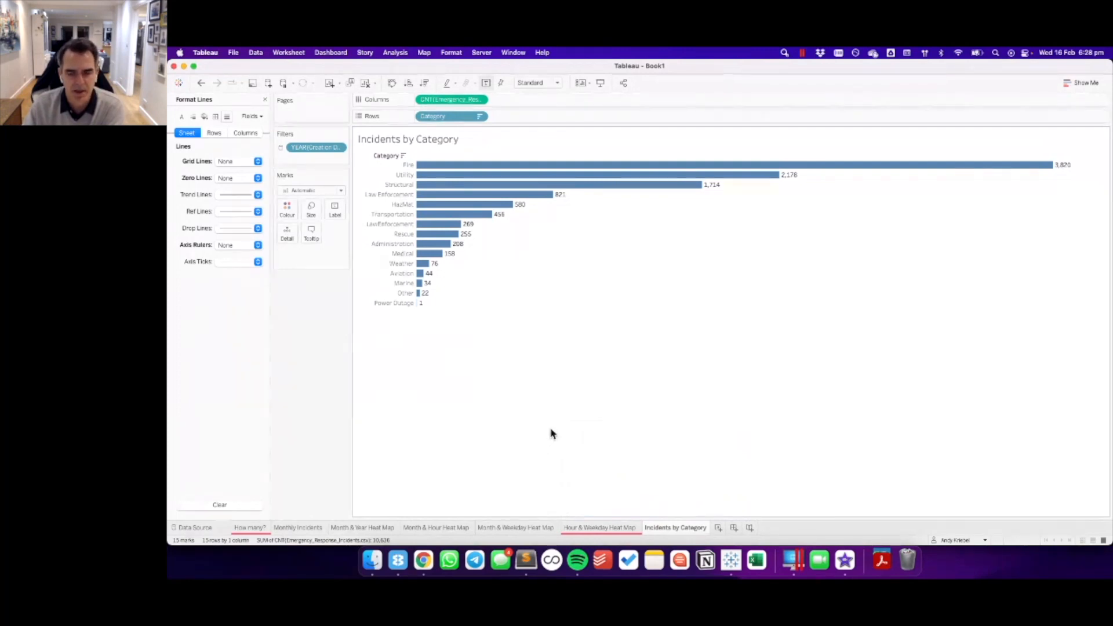
- Colour the Incidents by Category sheet tab red and review the other red-marked worksheets
{"action": "right_click", "coordinate": [674, 528]}
{"action": "mouse_move", "coordinate": [748, 522]}
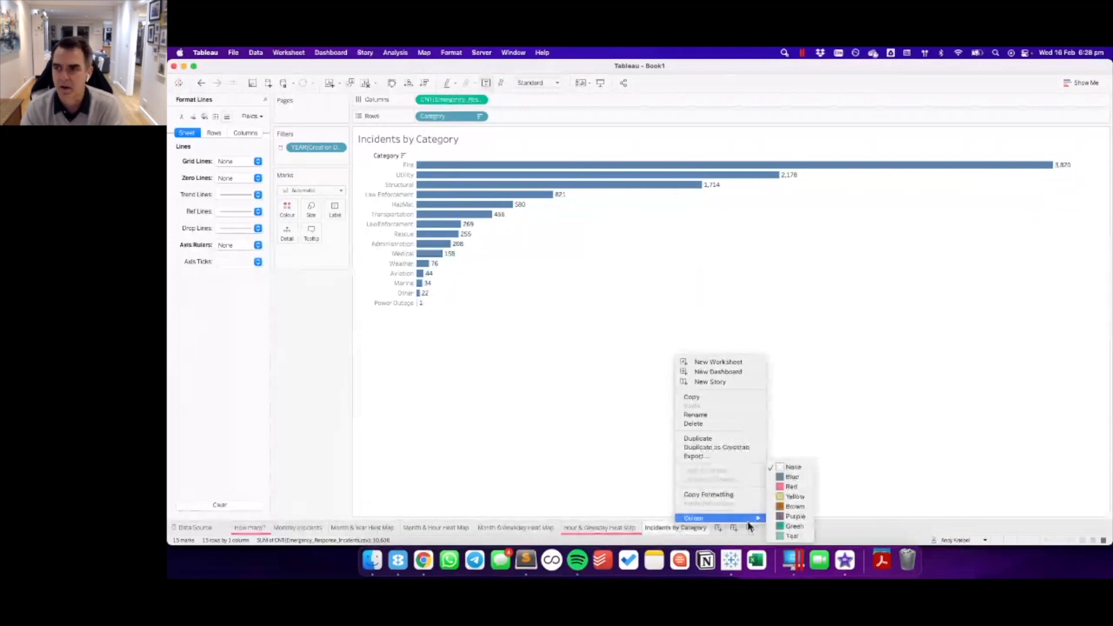
{"action": "left_click", "coordinate": [791, 487]}
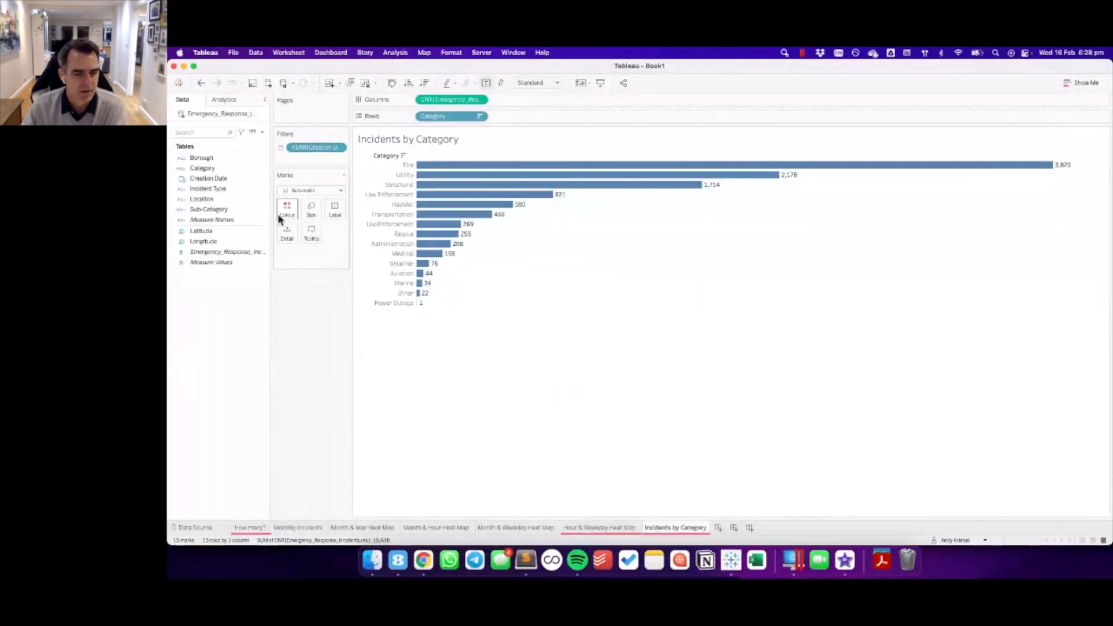
{"action": "left_click", "coordinate": [258, 529]}
{"action": "left_click", "coordinate": [603, 528]}
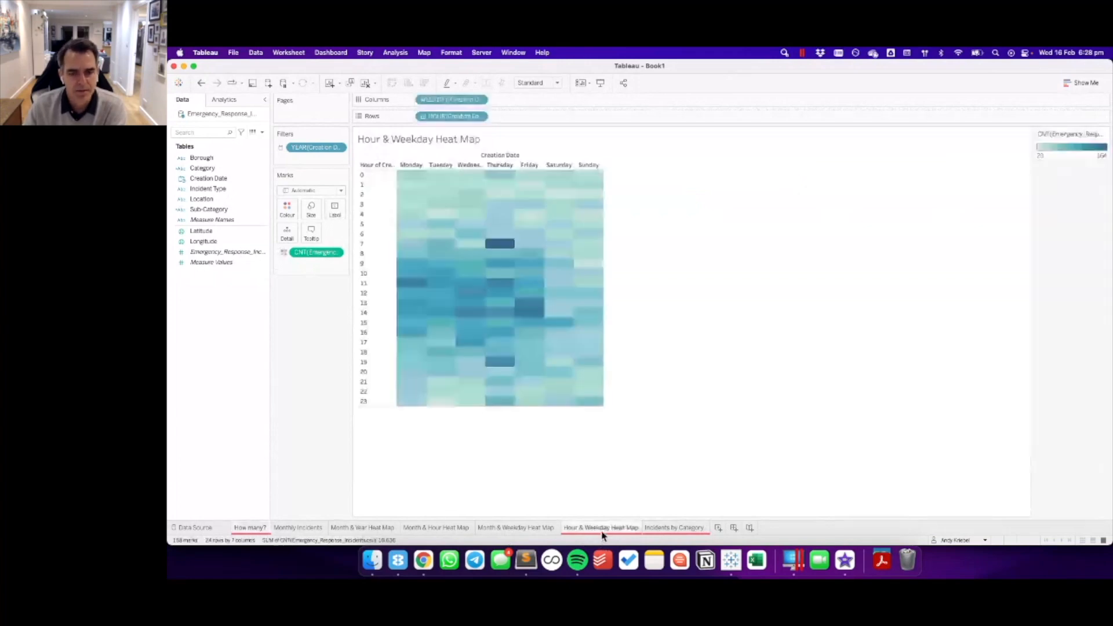
{"action": "left_click", "coordinate": [667, 528]}
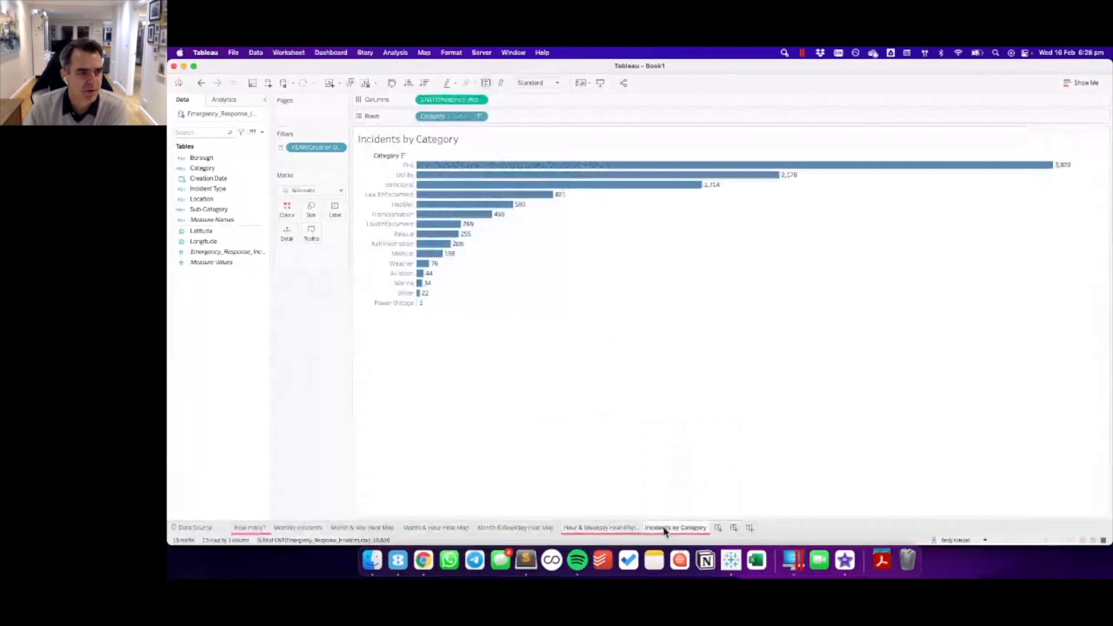
- Add a new worksheet and convert the Latitude and Longitude fields from measures to dimensions
{"action": "left_click", "coordinate": [717, 528]}
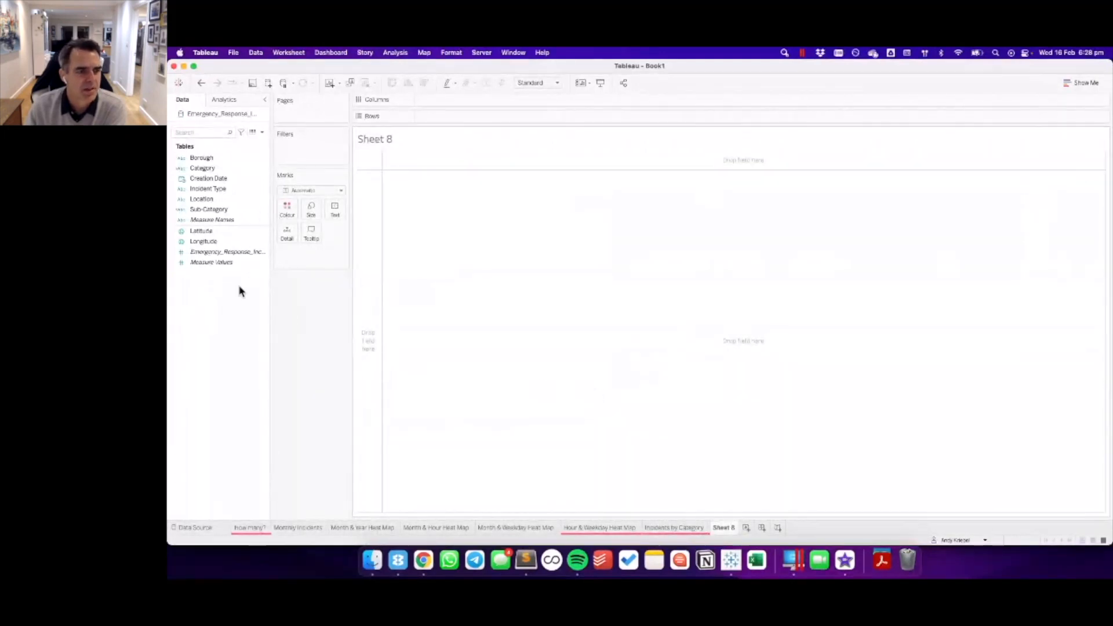
{"action": "left_click", "coordinate": [199, 232]}
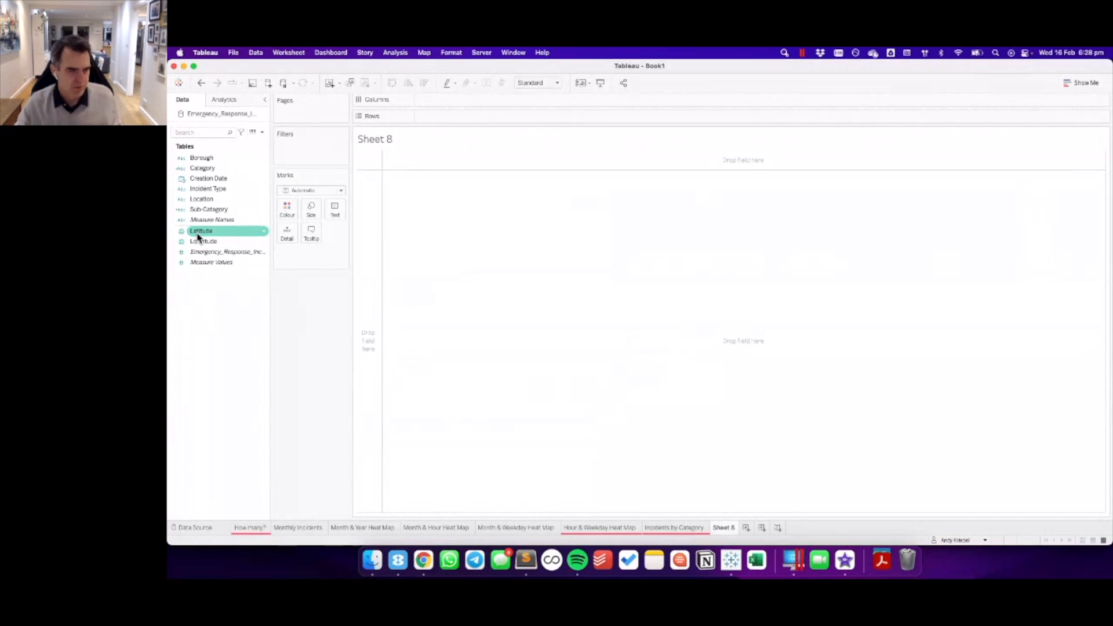
{"action": "left_click_drag", "start_coordinate": [198, 237], "coordinate": [200, 184]}
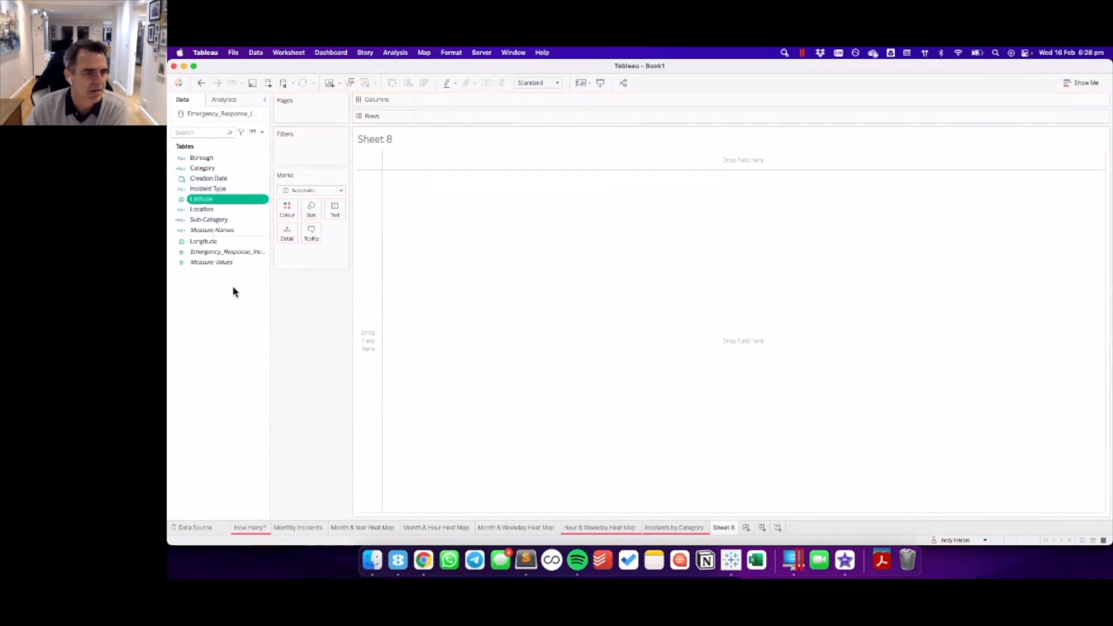
{"action": "left_click_drag", "start_coordinate": [204, 241], "coordinate": [207, 220]}
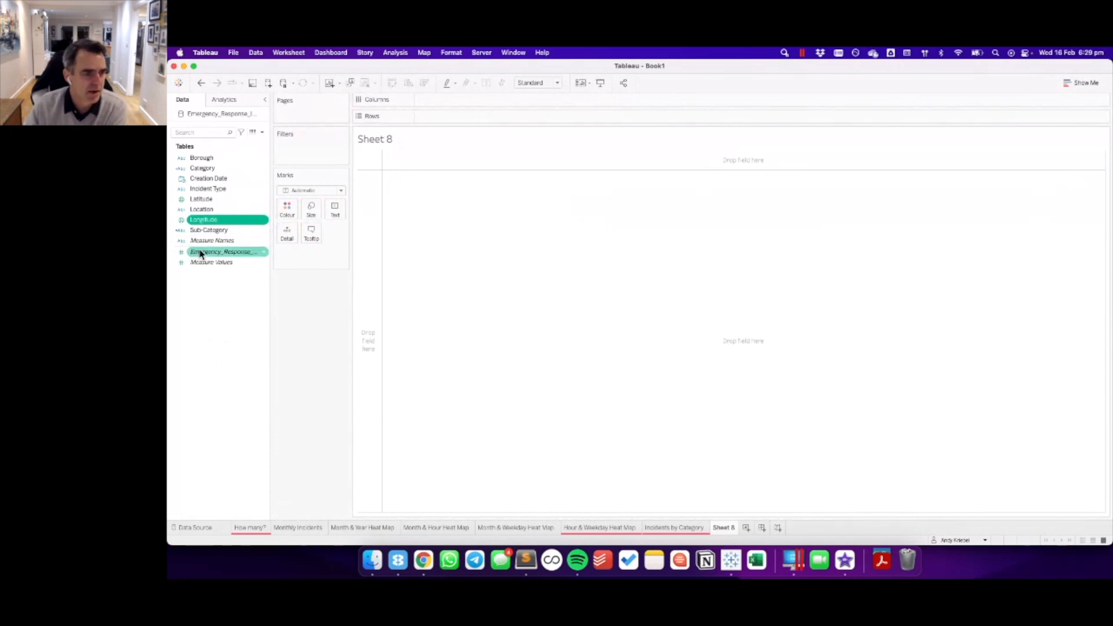
- Plot the incidents on a map with Longitude on Columns and Latitude on Rows
{"action": "left_click", "coordinate": [230, 328]}
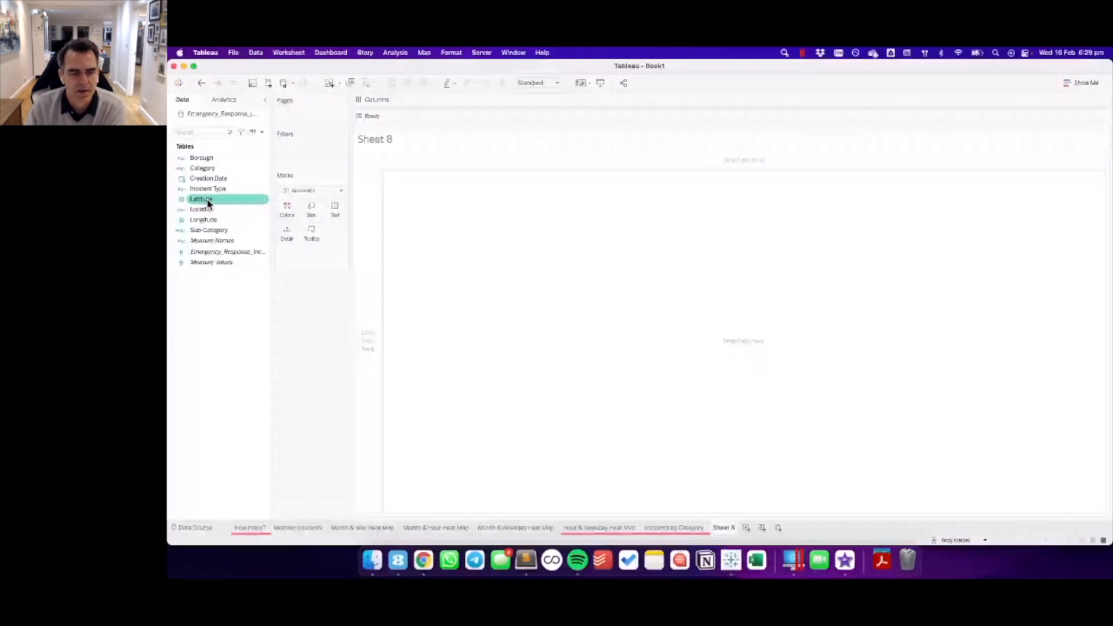
{"action": "double_click", "coordinate": [203, 199]}
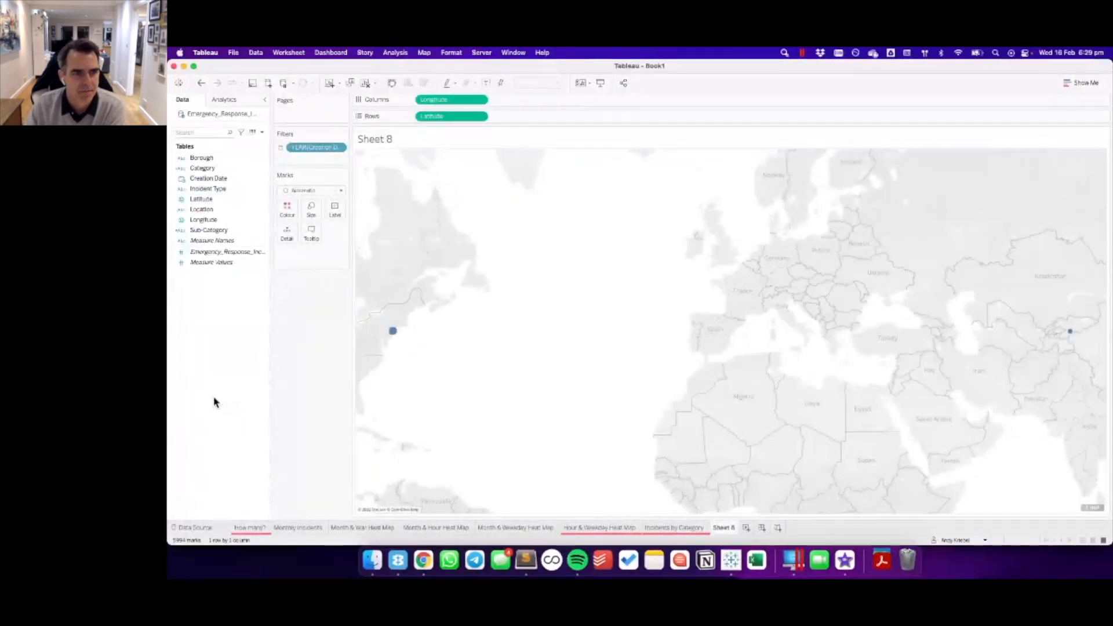
- Exclude the stray incident point in Central Asia from the Sheet 8 map
{"action": "mouse_move", "coordinate": [1072, 334]}
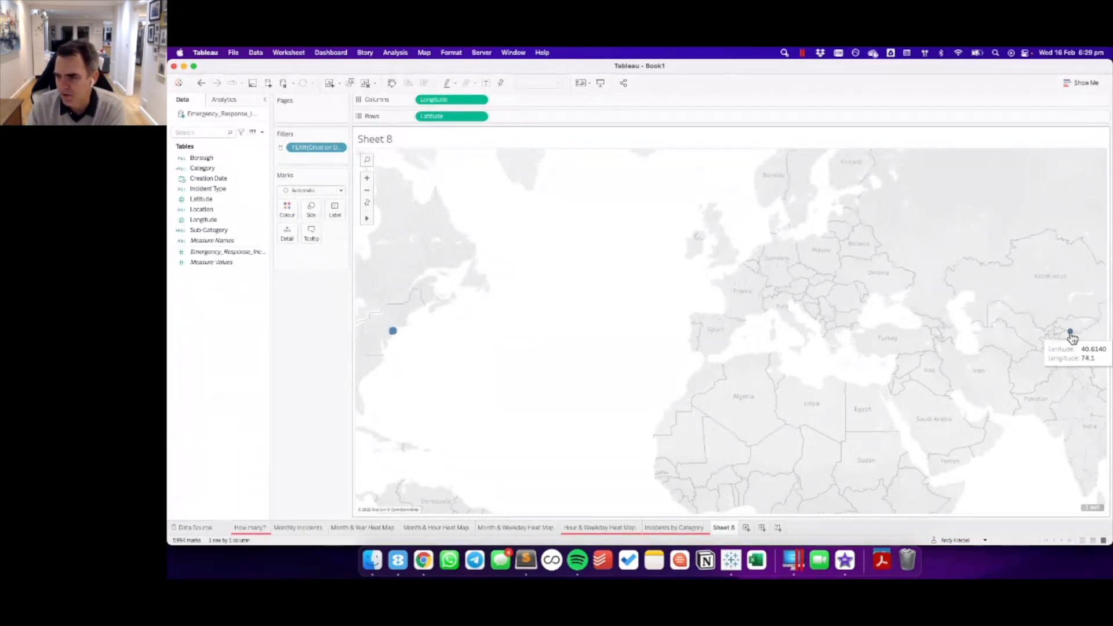
{"action": "mouse_move", "coordinate": [405, 335]}
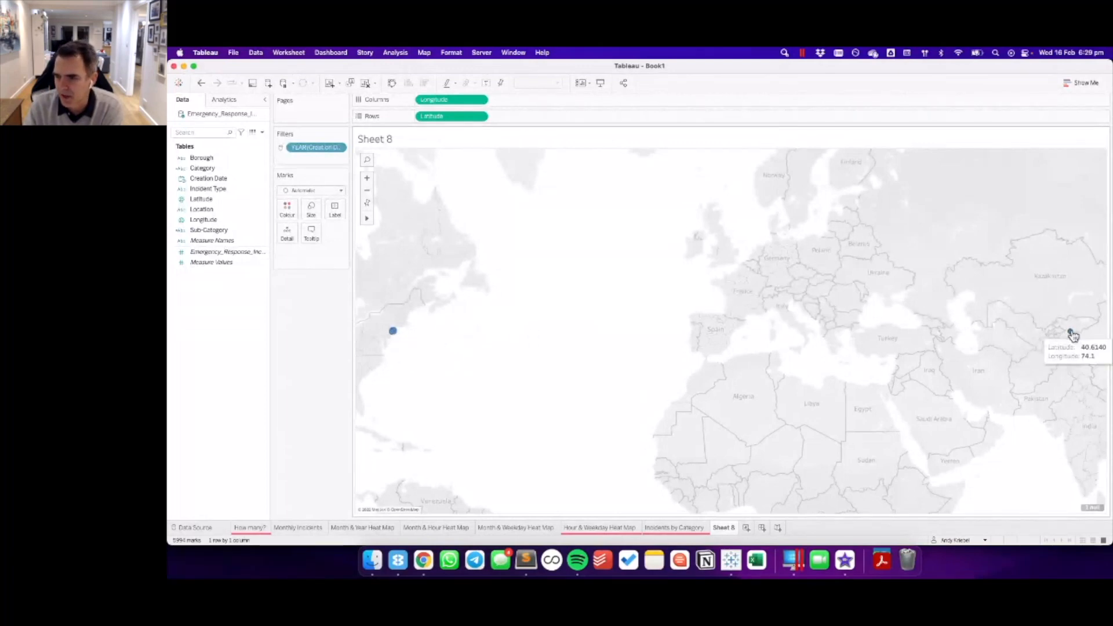
{"action": "right_click", "coordinate": [1071, 334]}
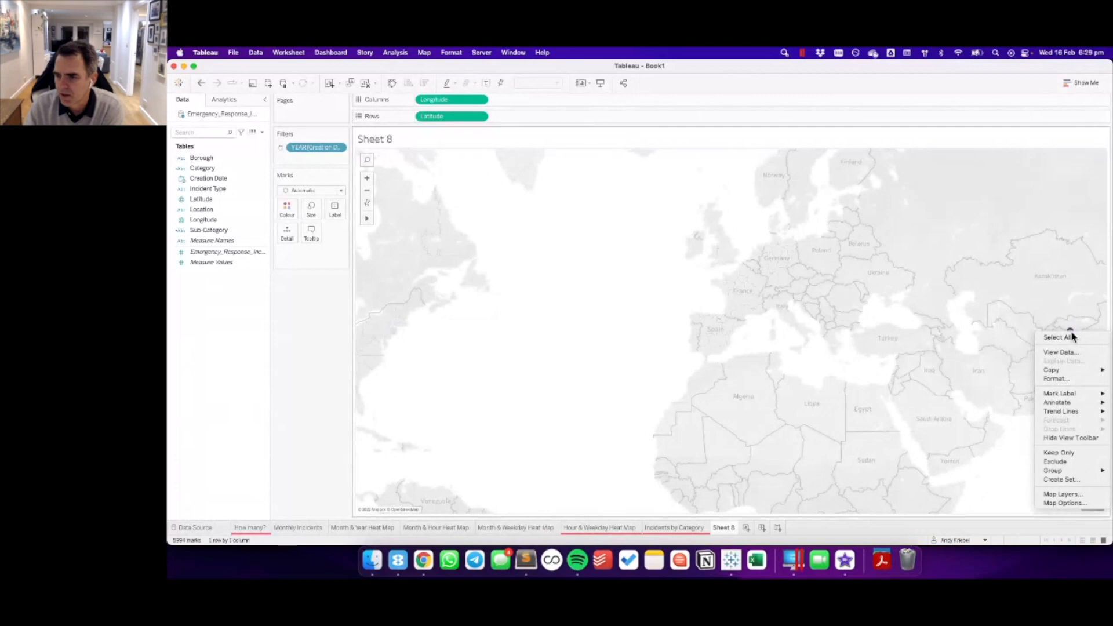
{"action": "left_click", "coordinate": [1055, 462]}
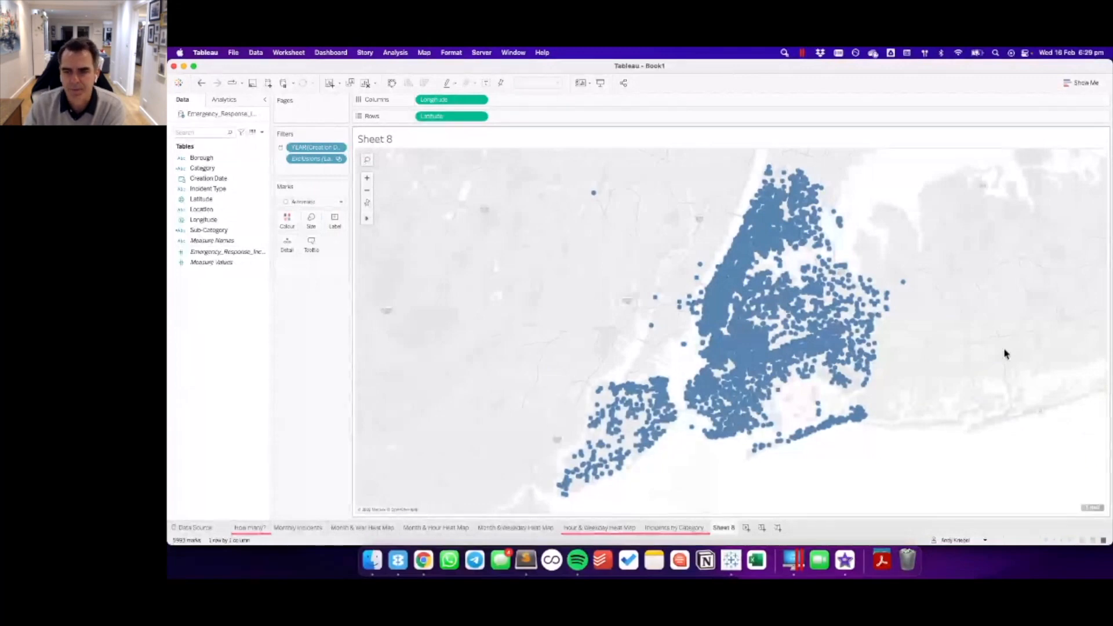
- Reduce the size of the incident marks on the map so that individual locations become distinguishable
{"action": "mouse_move", "coordinate": [594, 195]}
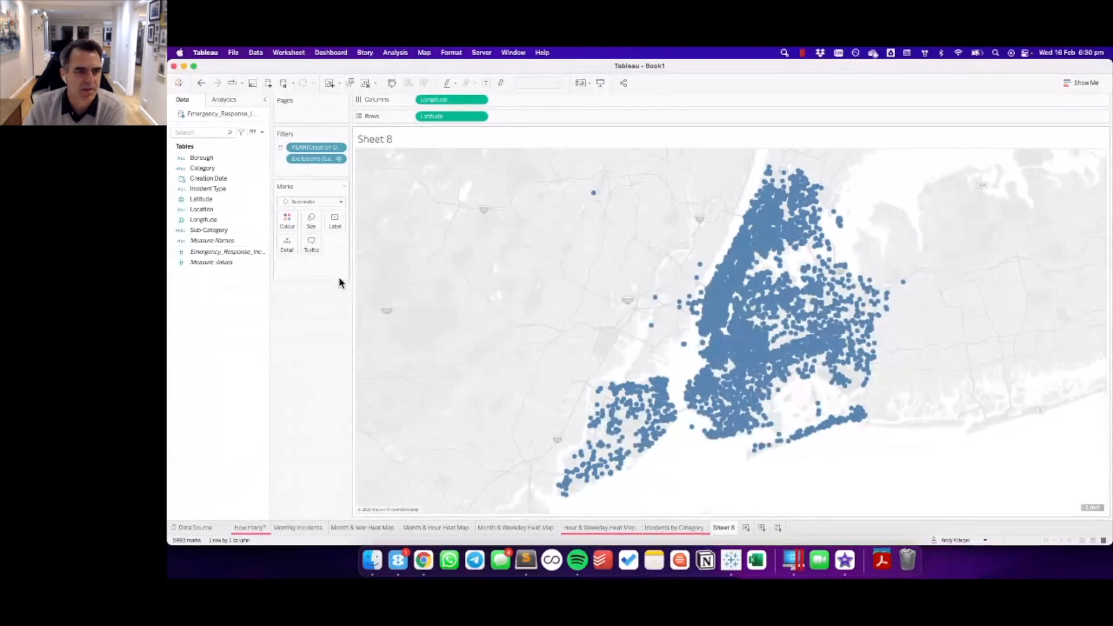
{"action": "left_click", "coordinate": [312, 223]}
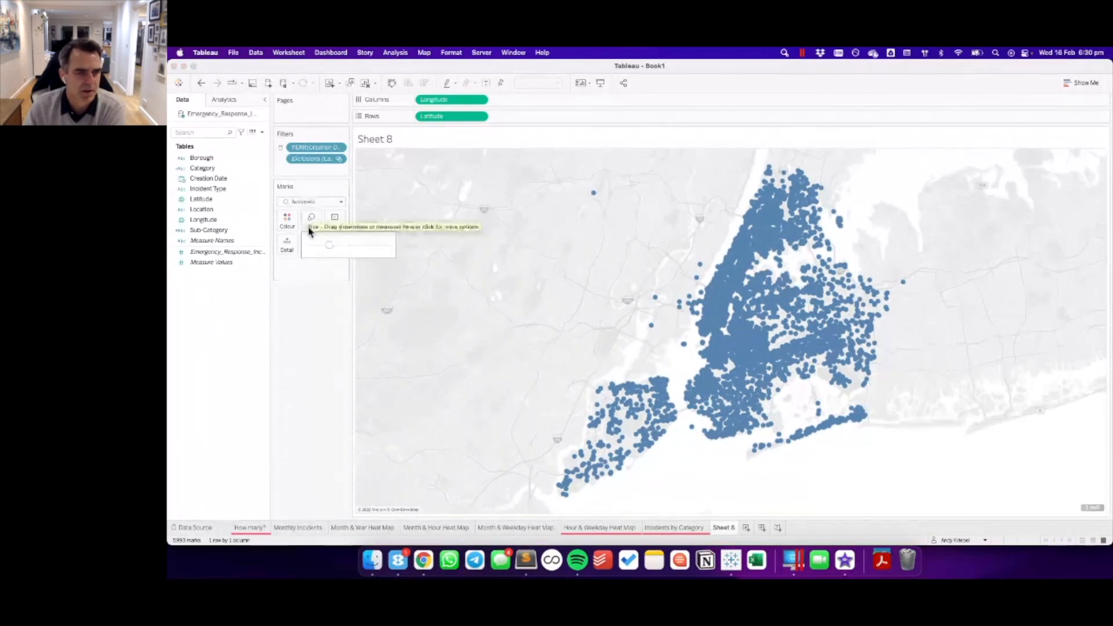
{"action": "left_click_drag", "start_coordinate": [329, 248], "coordinate": [317, 246]}
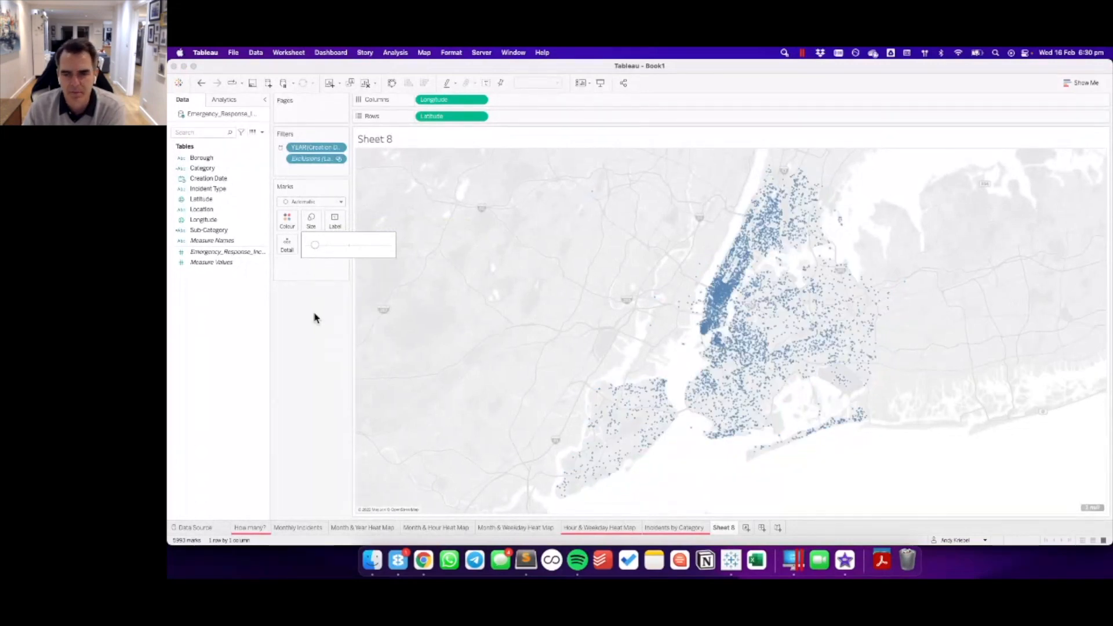
{"action": "left_click", "coordinate": [568, 284]}
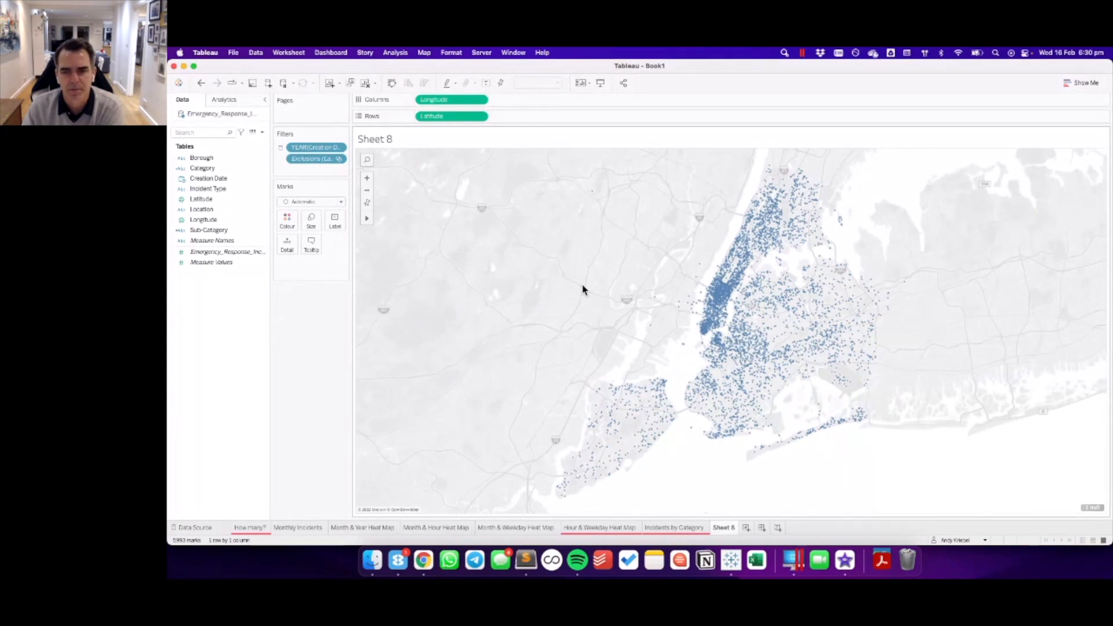
- Rename the Sheet 8 worksheet as All Incident Locations
{"action": "double_click", "coordinate": [722, 531]}
{"action": "type", "text": "All"}
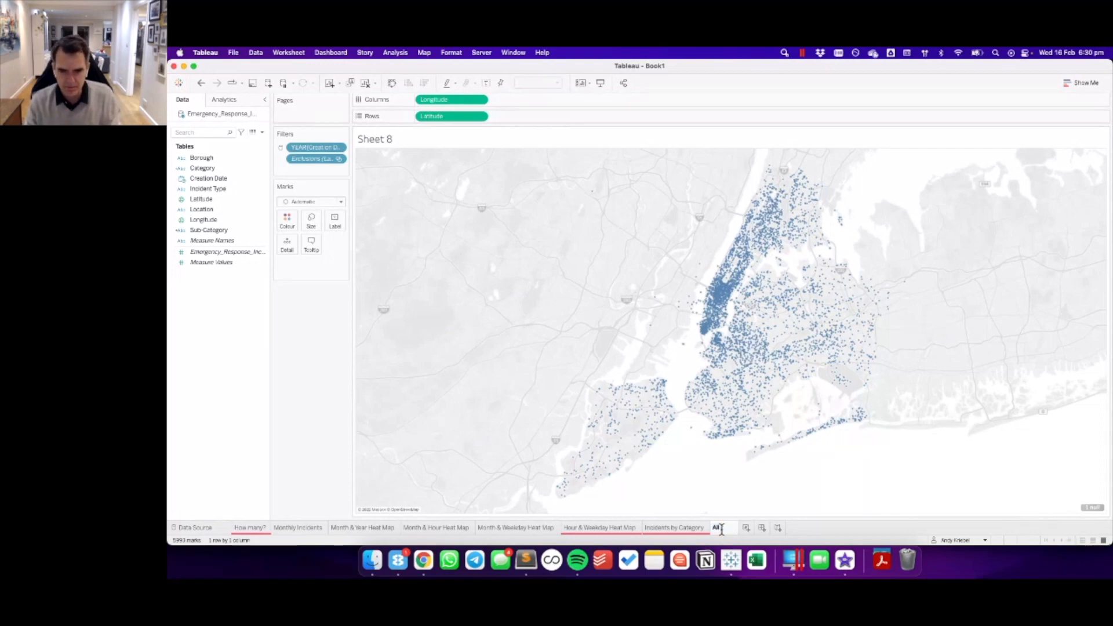
{"action": "type", "text": " Incident"}
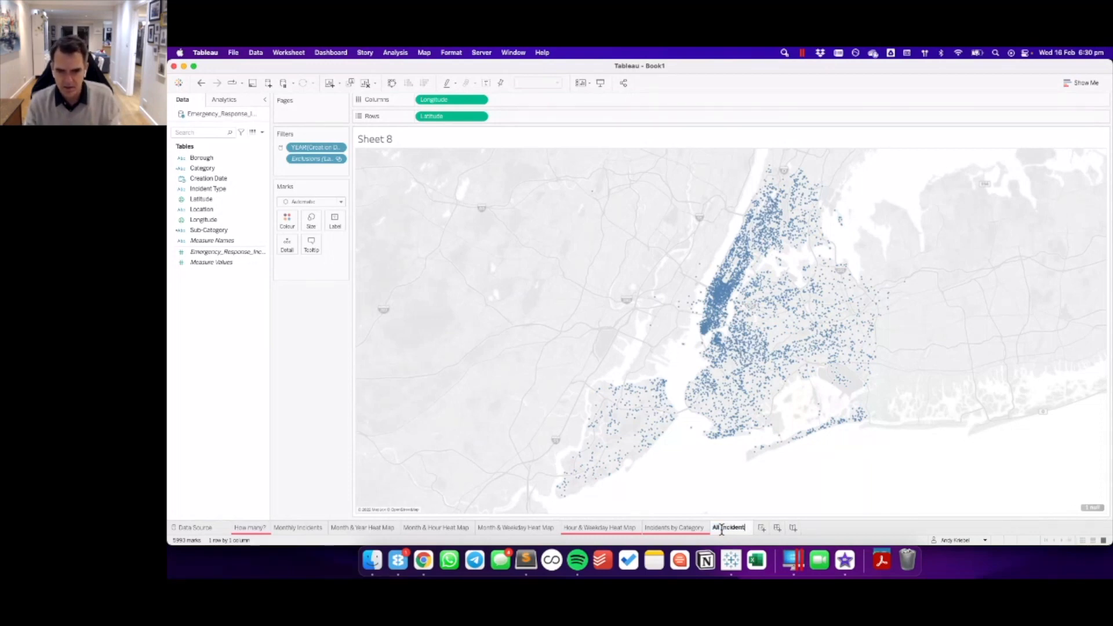
{"action": "type", "text": " Locations"}
{"action": "key", "text": "Return"}
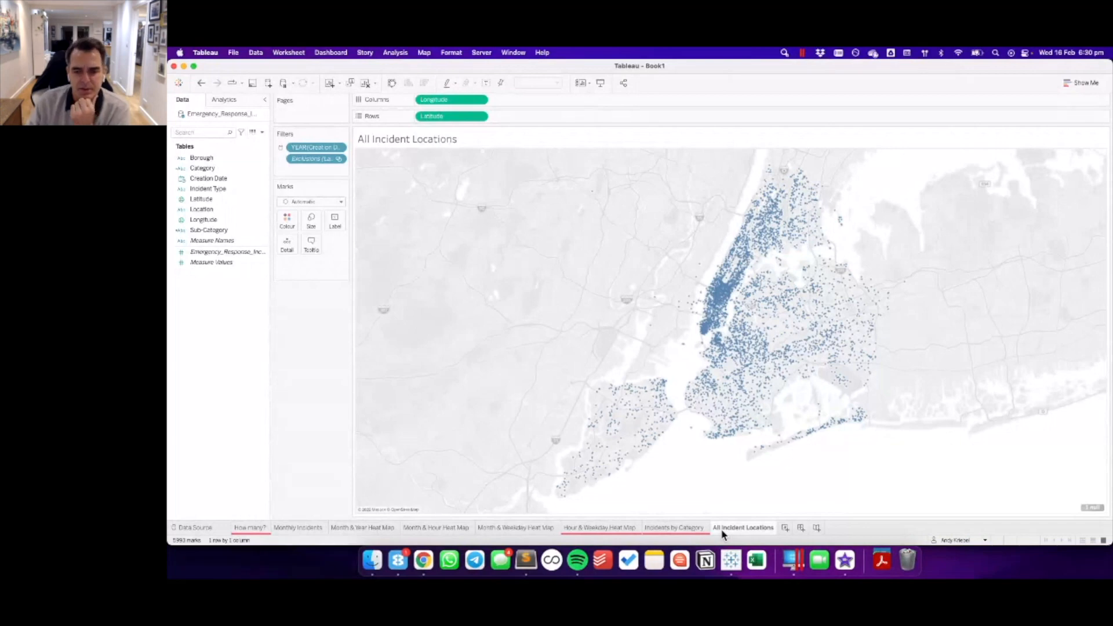
- Add a new worksheet and plot the incidents on a map with Latitude on Rows and Longitude on Columns
{"action": "left_click", "coordinate": [785, 528]}
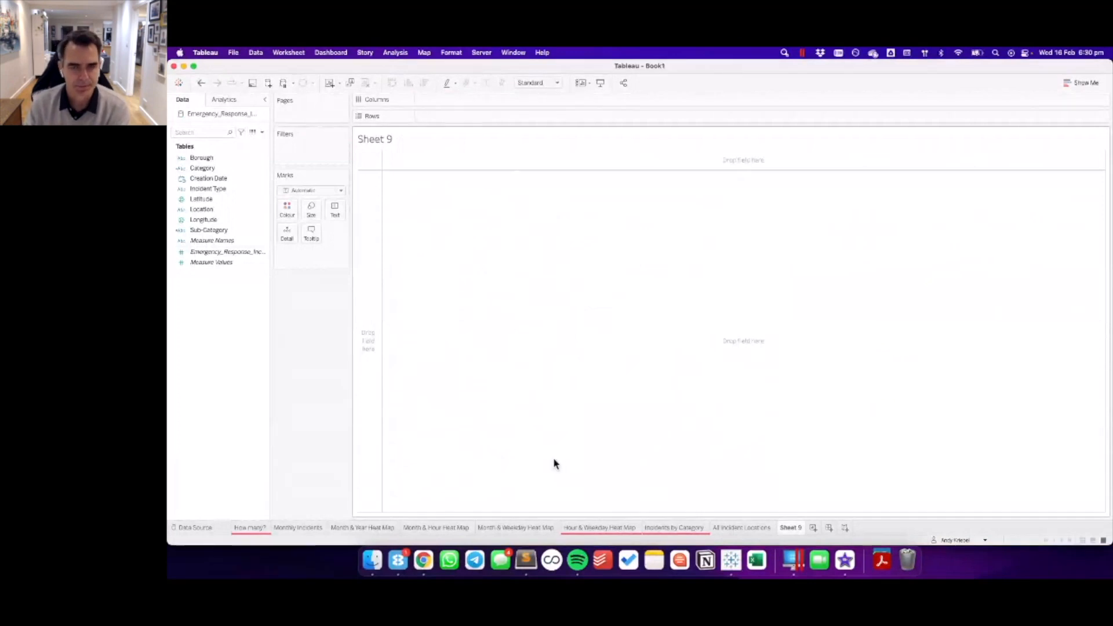
{"action": "left_click", "coordinate": [202, 192]}
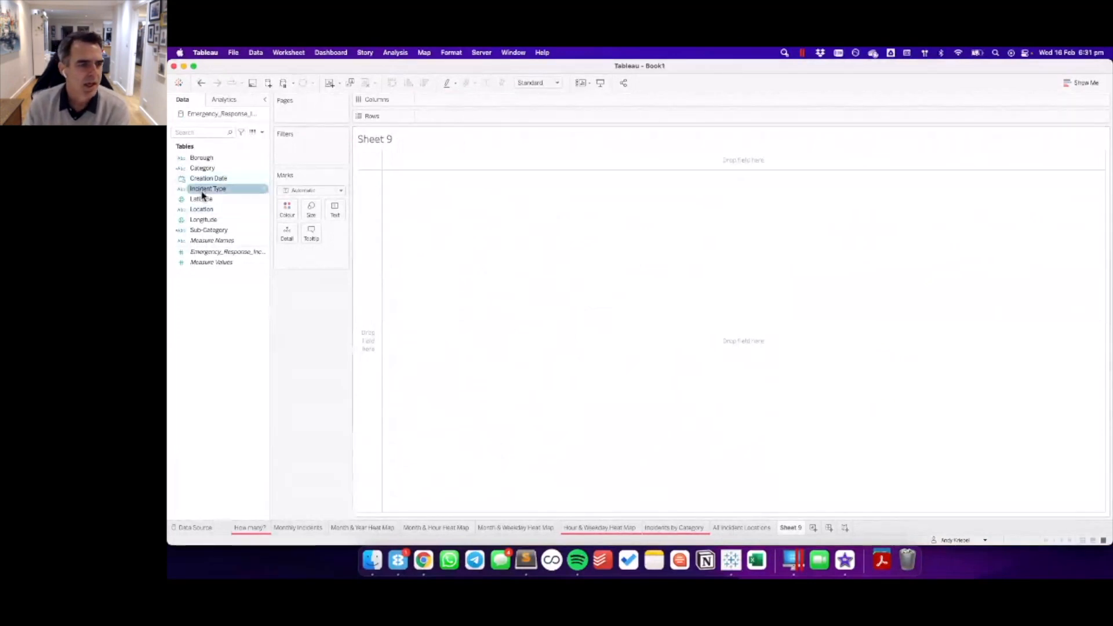
{"action": "left_click", "coordinate": [208, 200]}
{"action": "double_click", "coordinate": [208, 200]}
{"action": "left_click", "coordinate": [214, 212]}
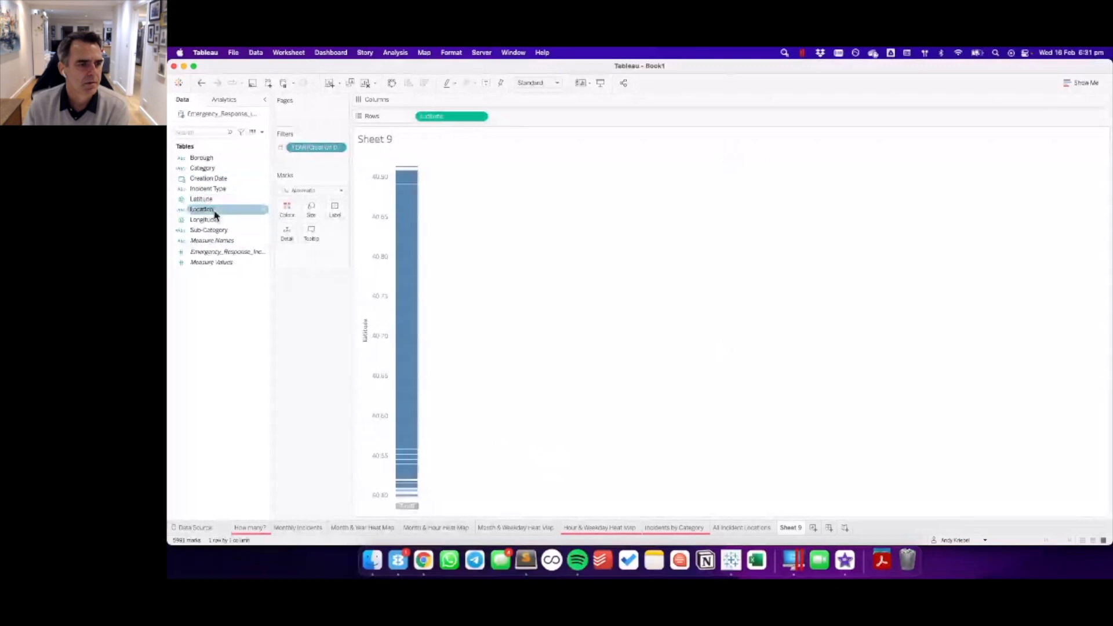
{"action": "double_click", "coordinate": [209, 219]}
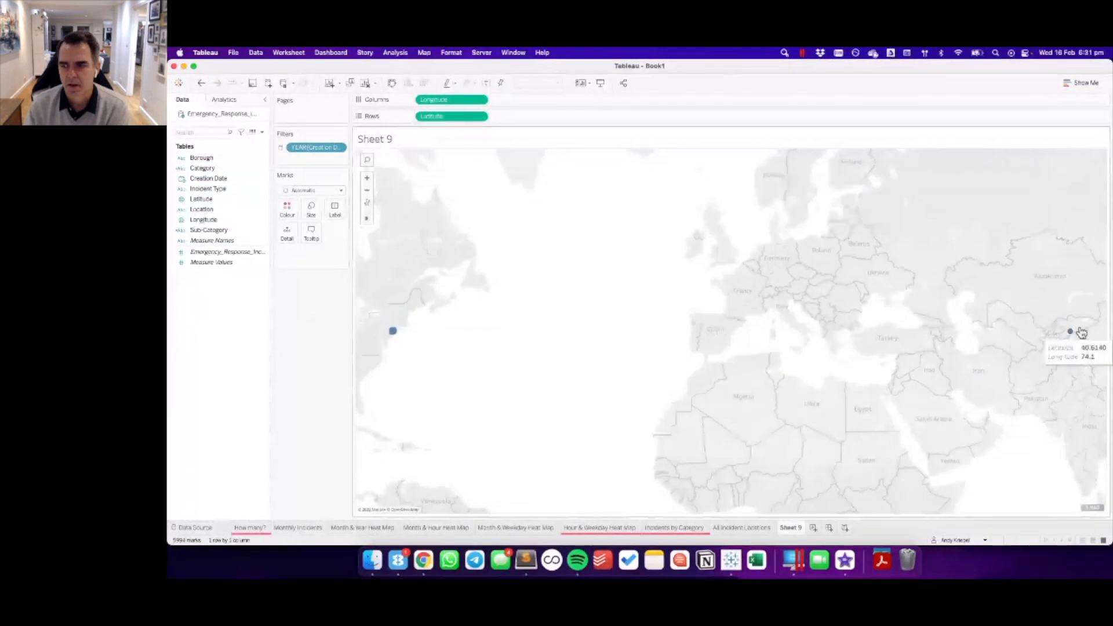
- Exclude the stray outlier point in Central Asia from the incident map
{"action": "right_click", "coordinate": [1070, 332]}
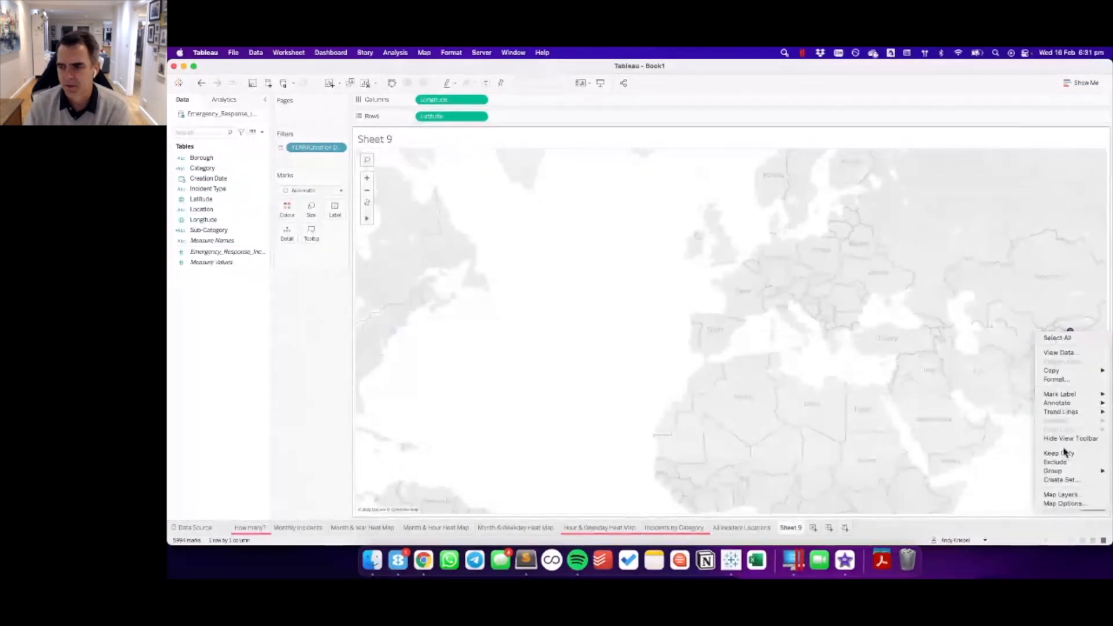
{"action": "left_click", "coordinate": [1038, 325]}
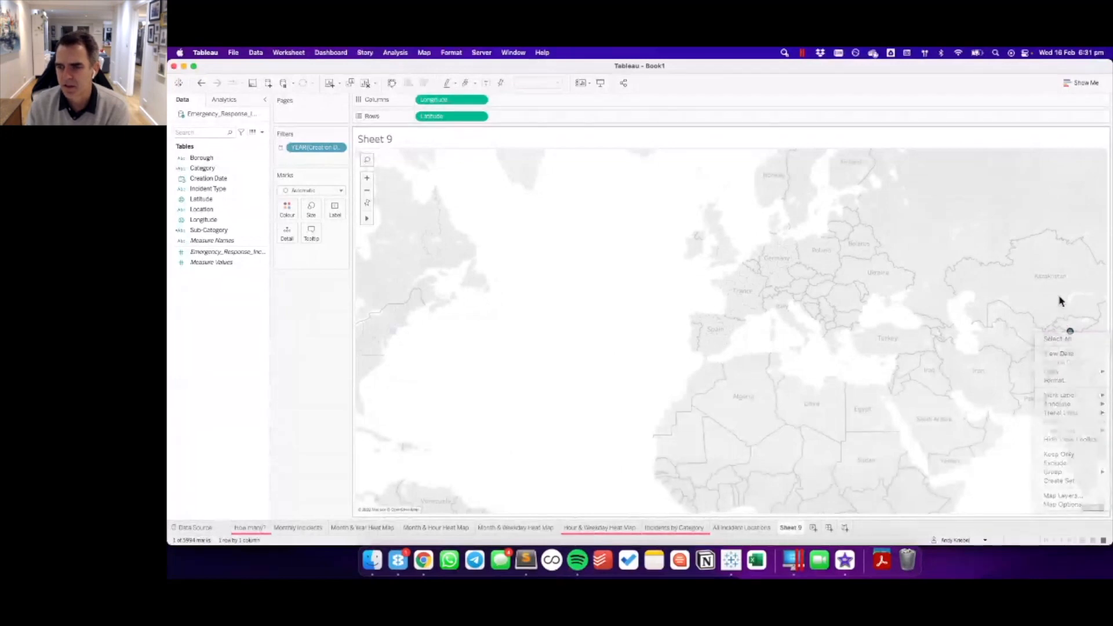
{"action": "mouse_move", "coordinate": [1070, 334]}
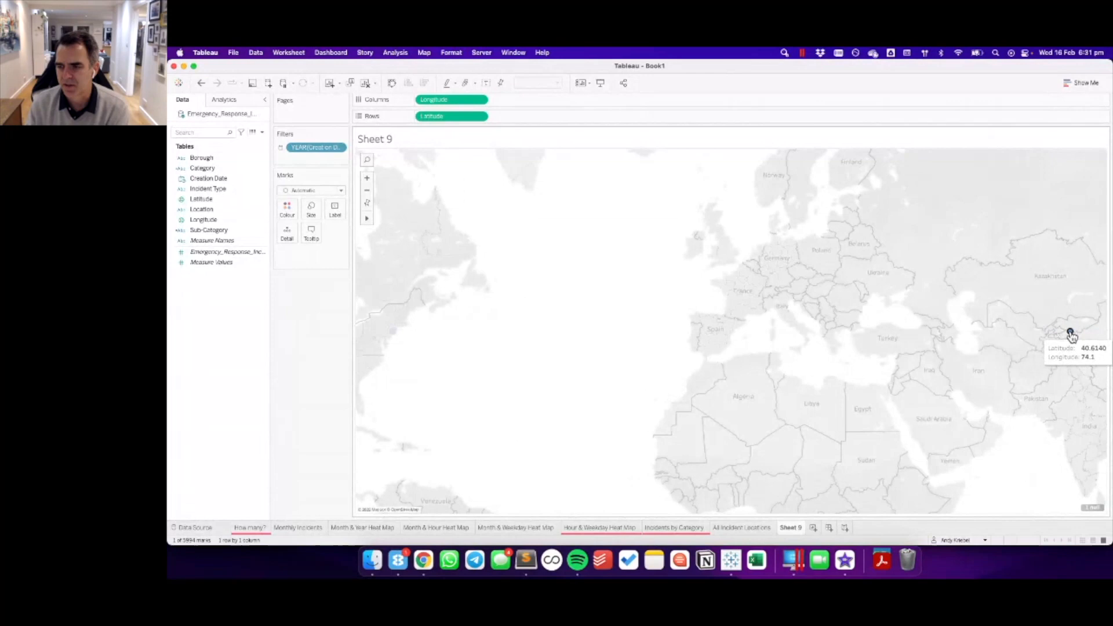
{"action": "right_click", "coordinate": [1071, 335]}
{"action": "left_click", "coordinate": [1069, 463]}
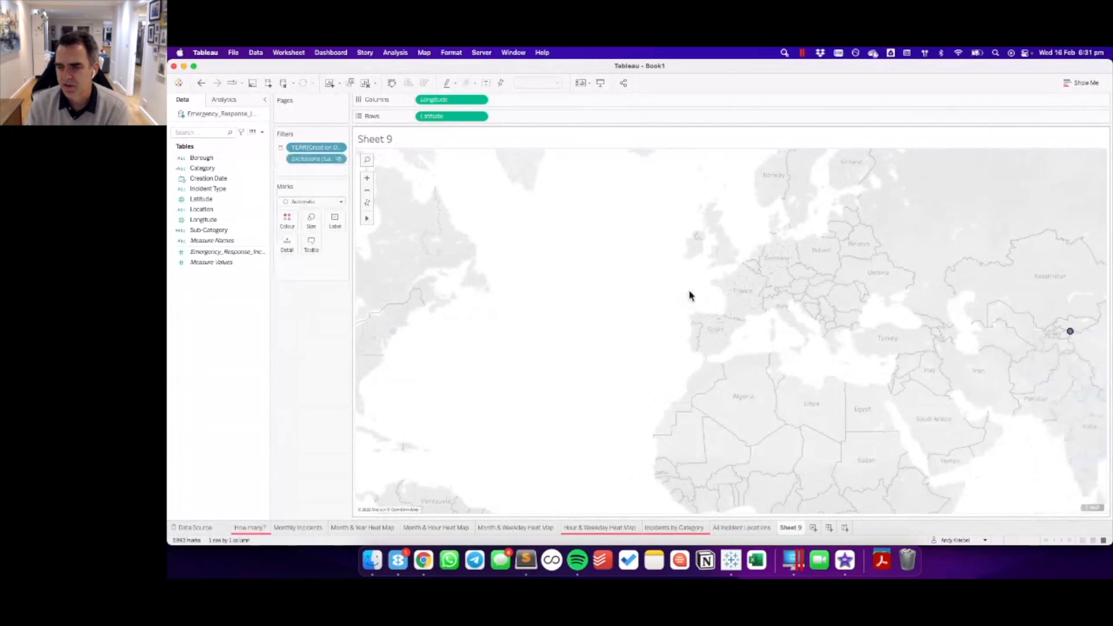
{"action": "mouse_move", "coordinate": [693, 296]}
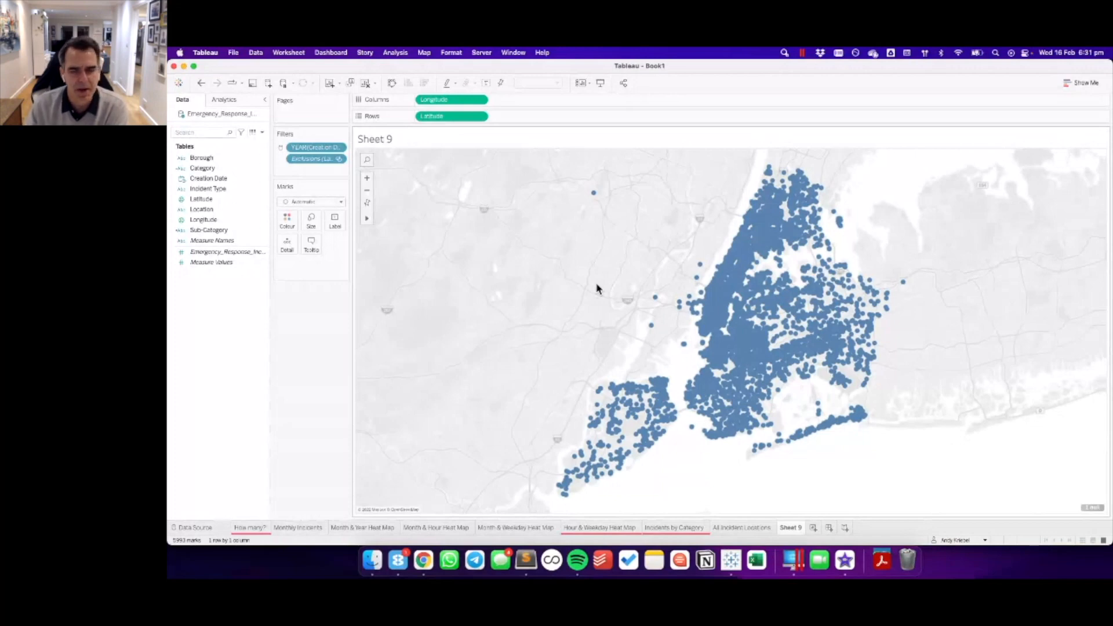
- Try the Polygon mark type on the map and change it to Density
{"action": "left_click", "coordinate": [310, 203]}
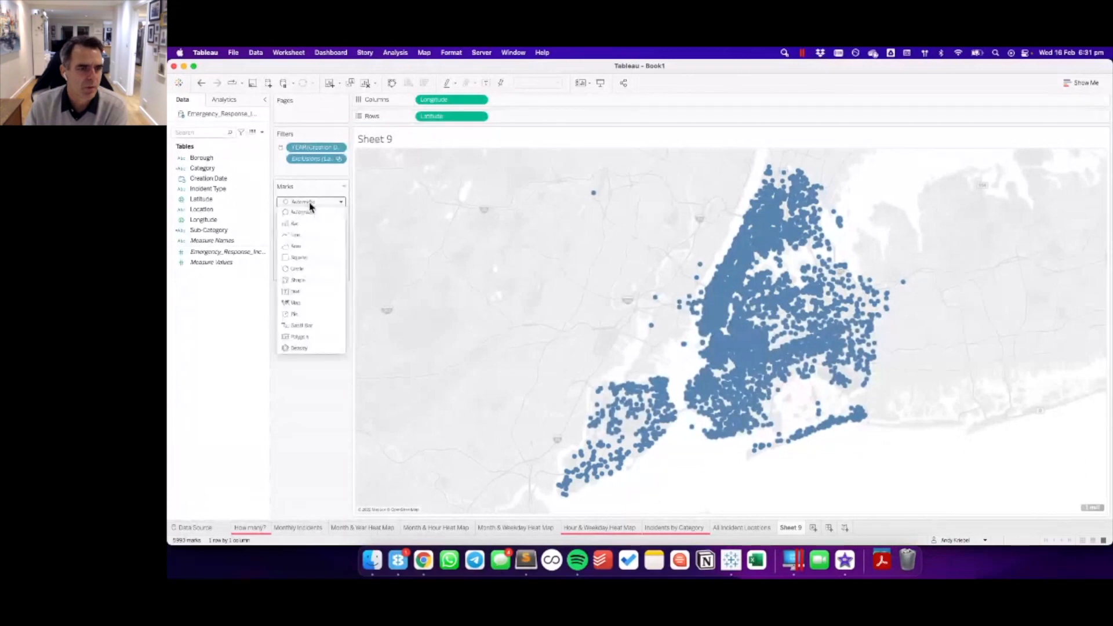
{"action": "left_click", "coordinate": [299, 337]}
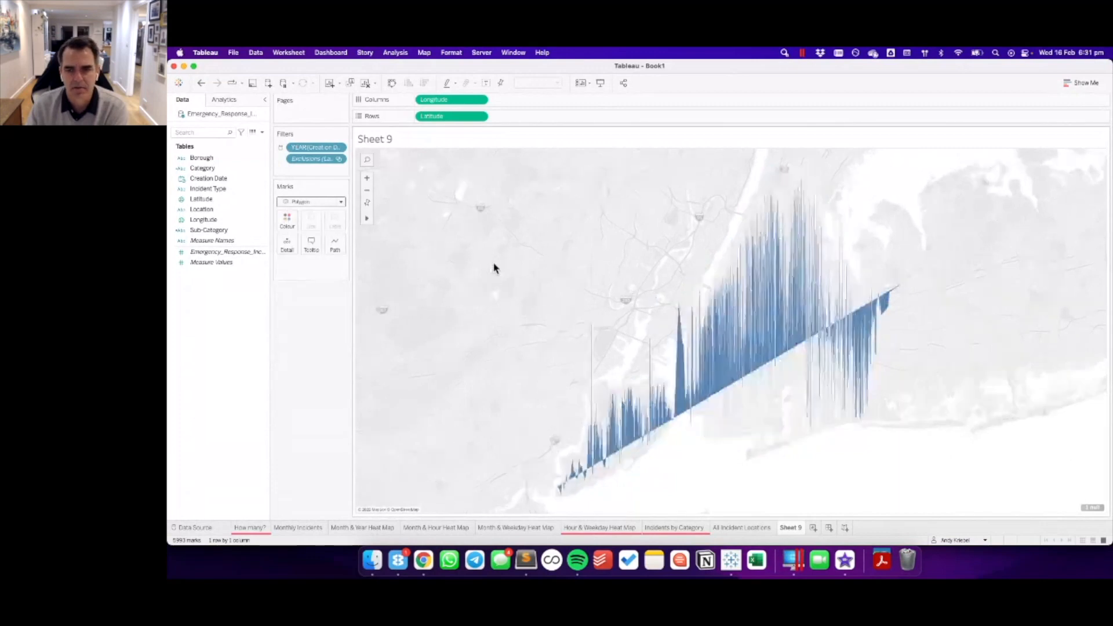
{"action": "left_click", "coordinate": [294, 203]}
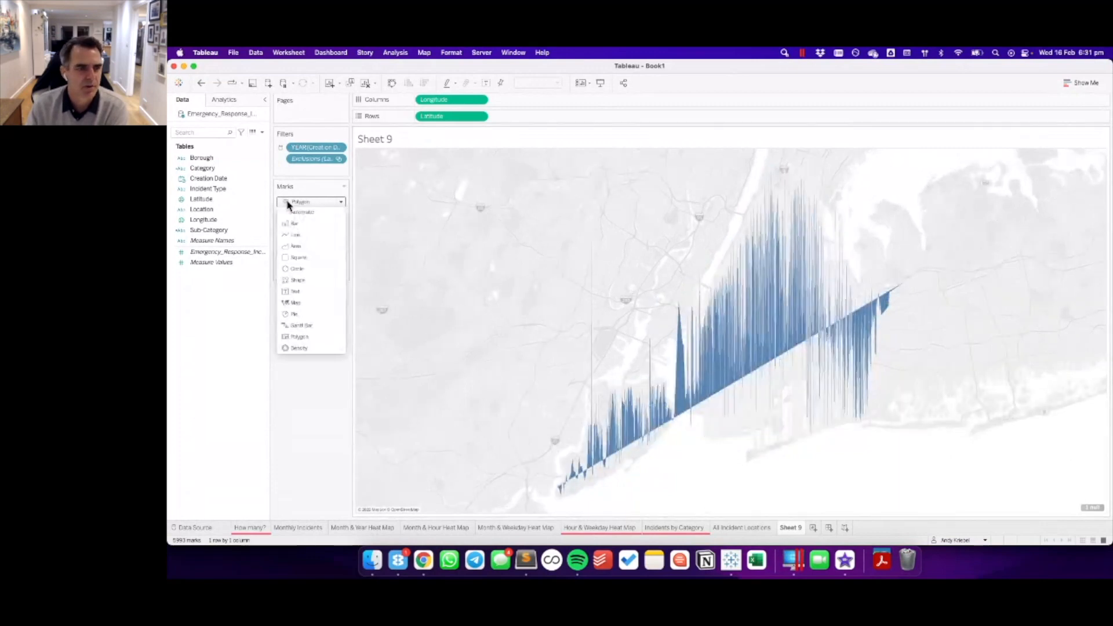
{"action": "left_click", "coordinate": [298, 348]}
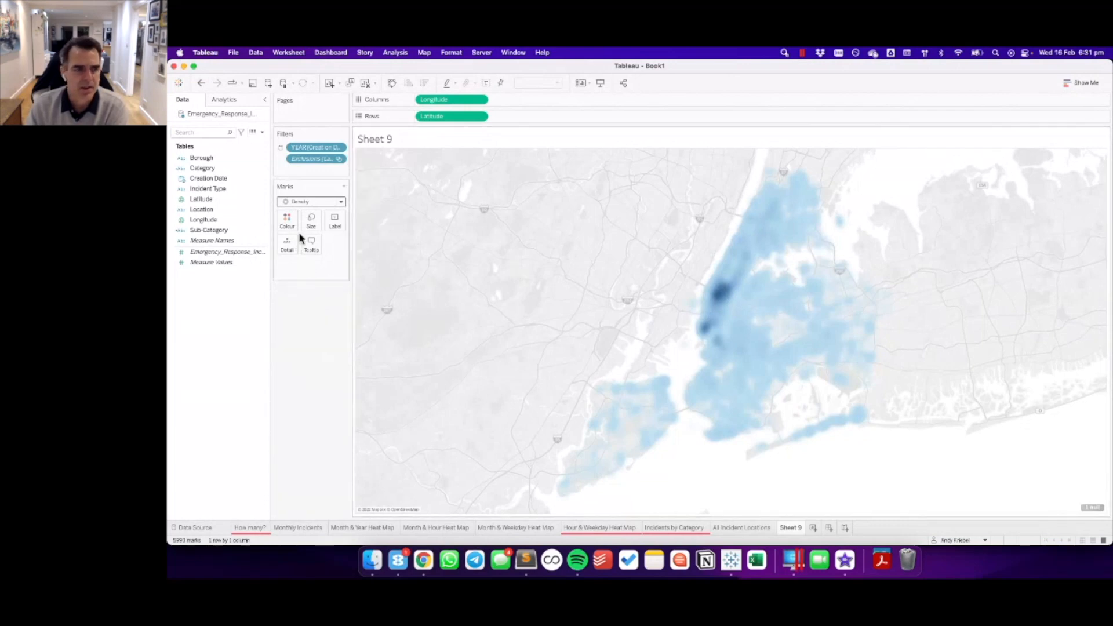
- Reduce the size of the density marks so individual incident clusters are more sharply defined
{"action": "left_click", "coordinate": [312, 225]}
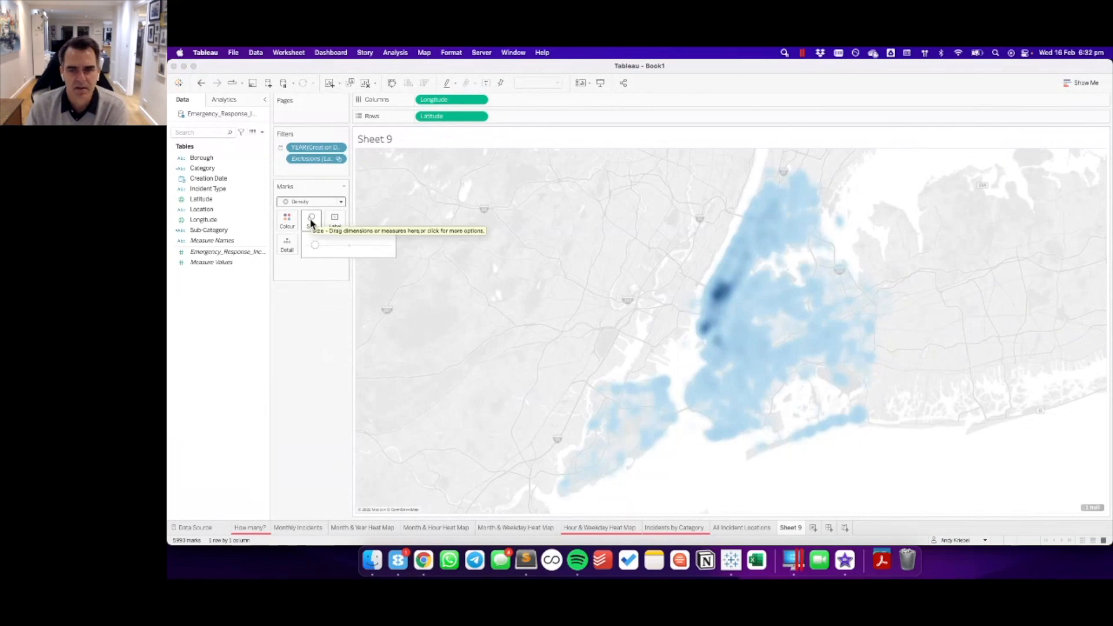
{"action": "left_click", "coordinate": [311, 247]}
{"action": "left_click_drag", "start_coordinate": [312, 250], "coordinate": [318, 249]}
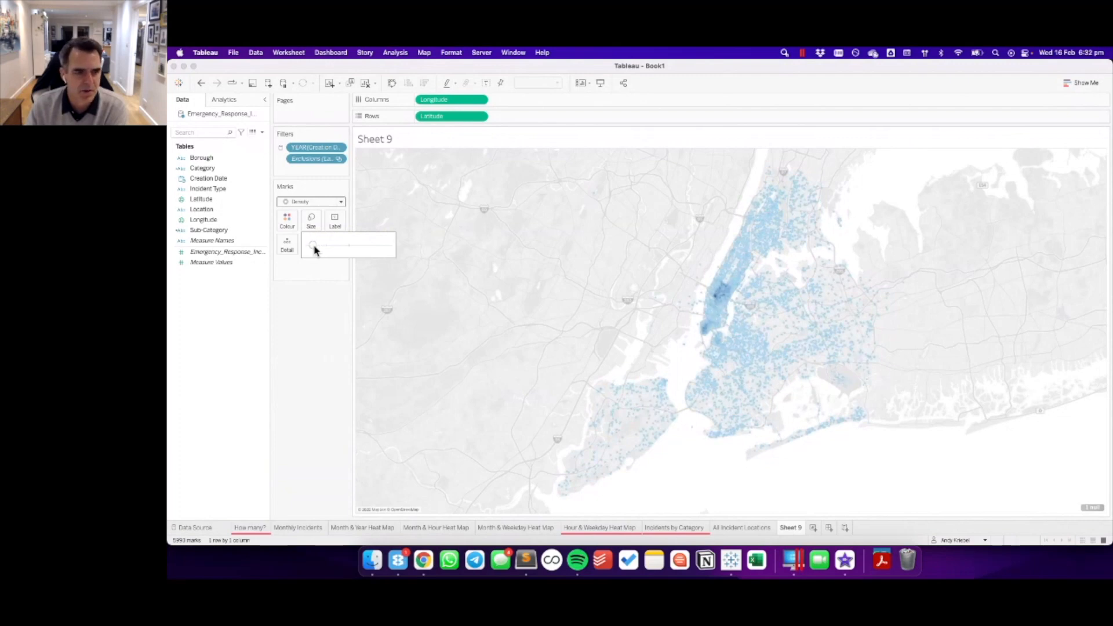
{"action": "left_click_drag", "start_coordinate": [318, 250], "coordinate": [328, 250]}
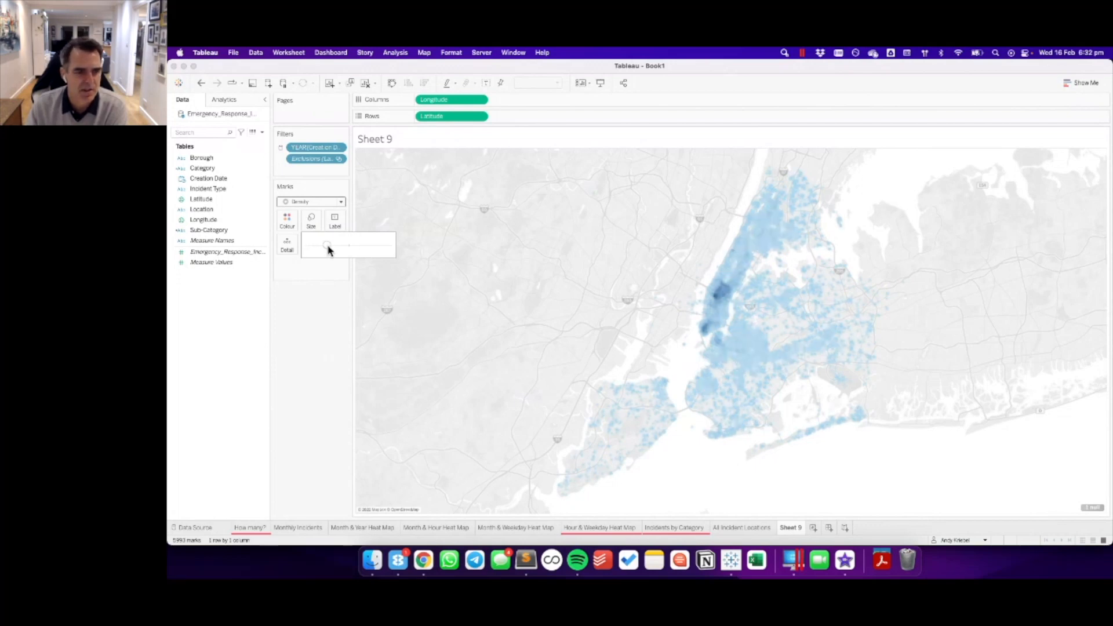
{"action": "left_click", "coordinate": [328, 298]}
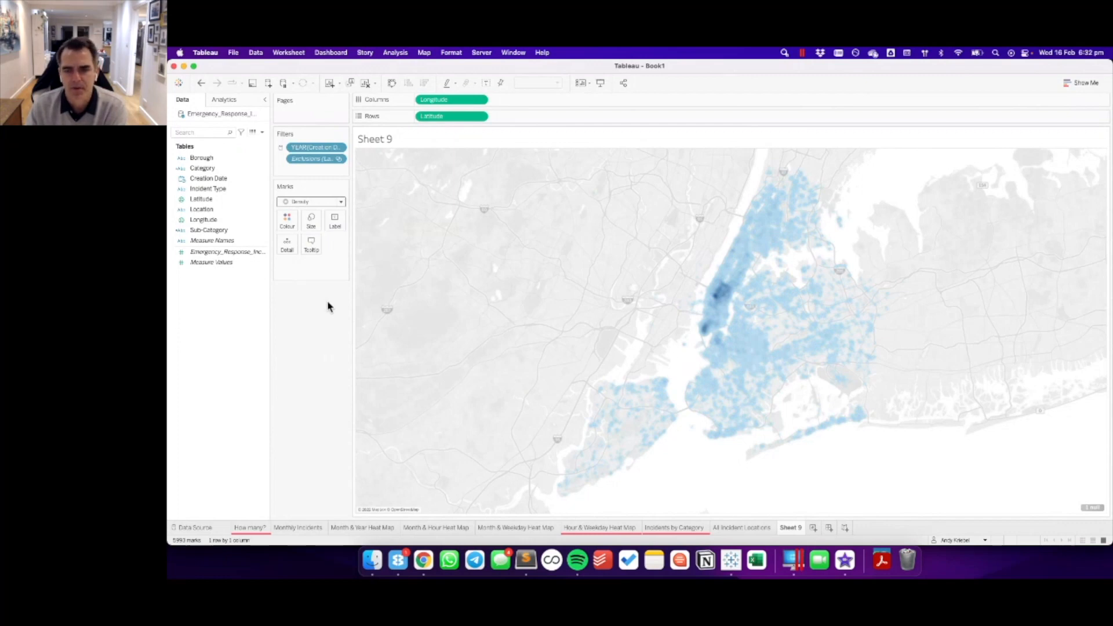
- Try the Orange colour palette on the density marks, browse other palettes and undo the colour change
{"action": "left_click", "coordinate": [288, 226]}
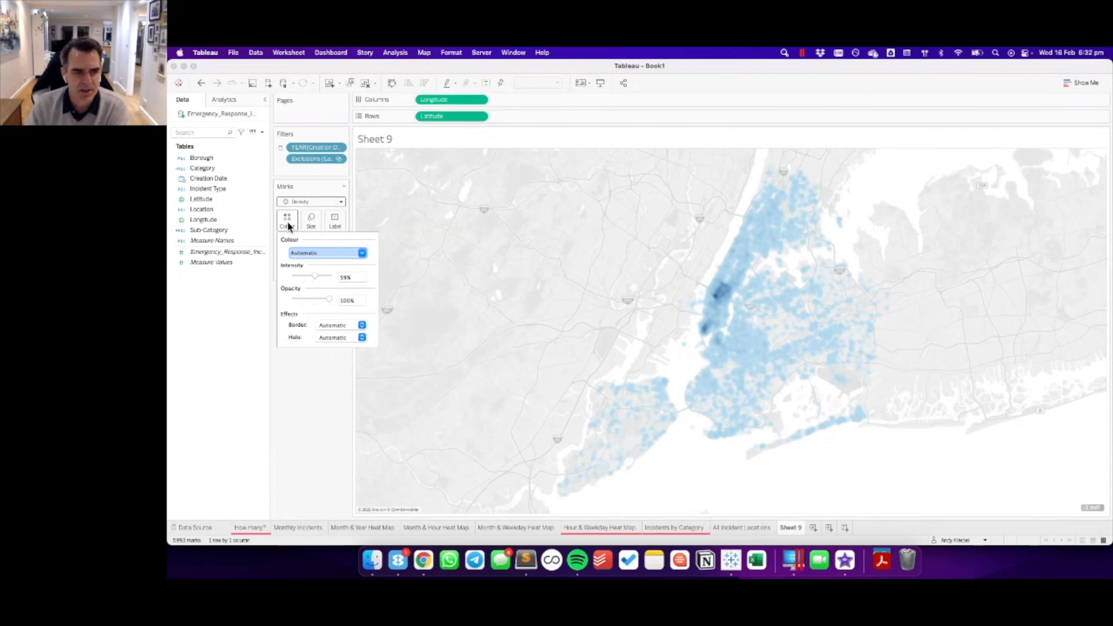
{"action": "left_click", "coordinate": [313, 252]}
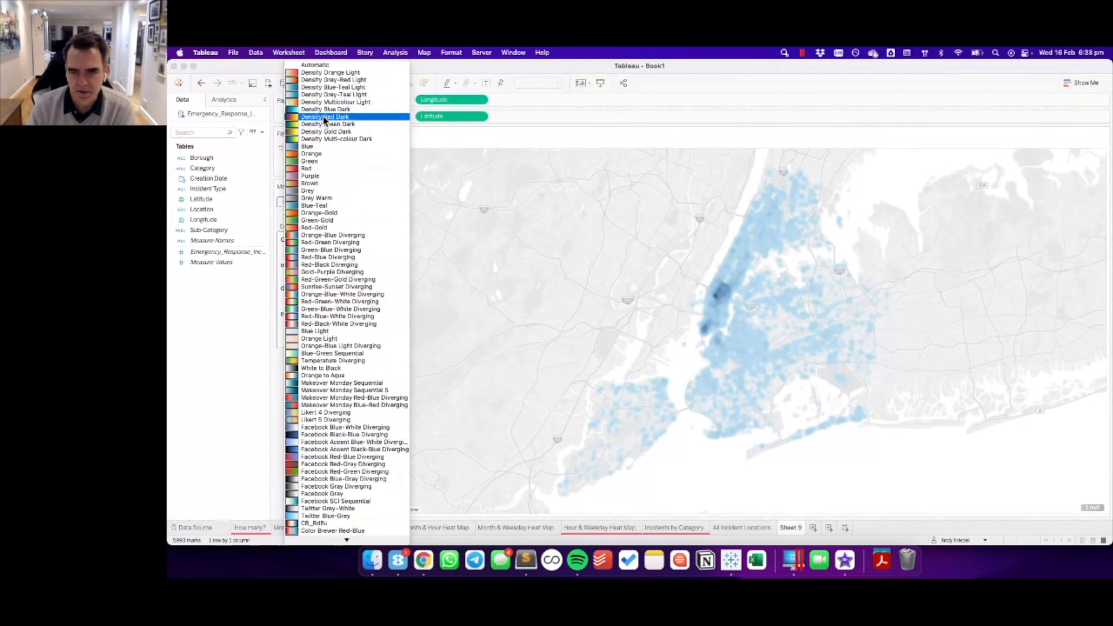
{"action": "left_click", "coordinate": [311, 154]}
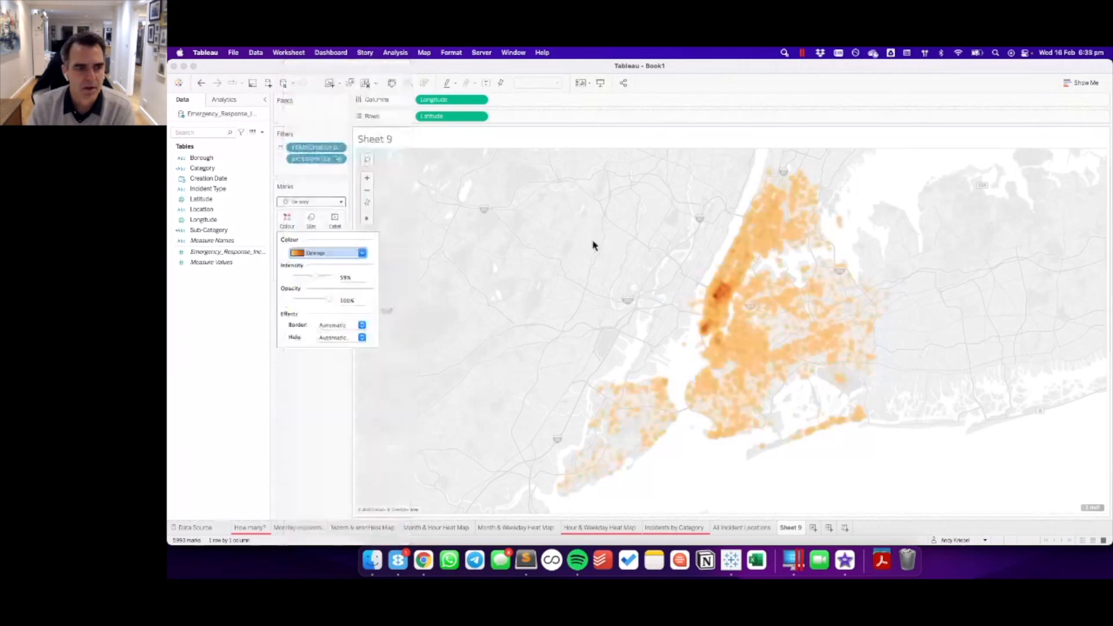
{"action": "left_click", "coordinate": [328, 255]}
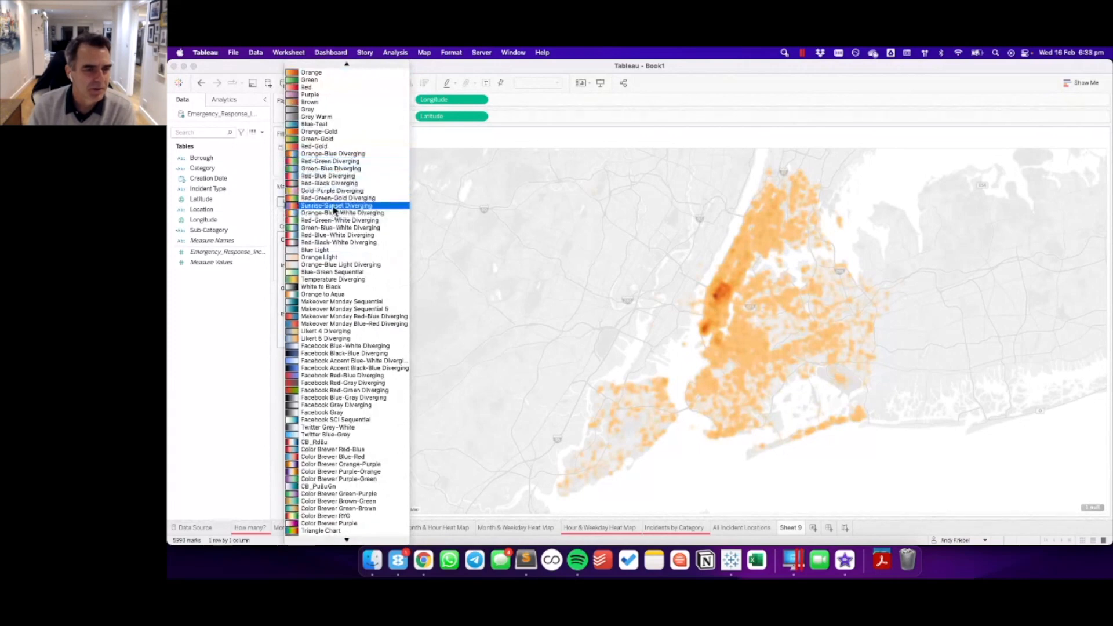
{"action": "left_click", "coordinate": [509, 241]}
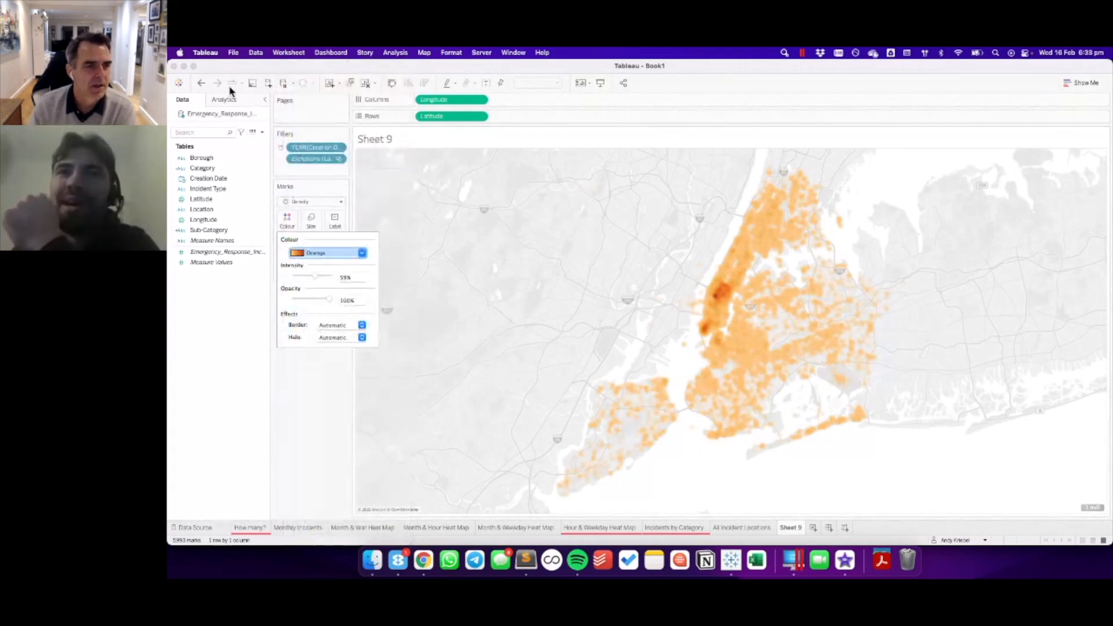
{"action": "left_click", "coordinate": [202, 83]}
- Apply the Density Red Dark palette to the density marks and make the marks slightly smaller
{"action": "left_click", "coordinate": [287, 220]}
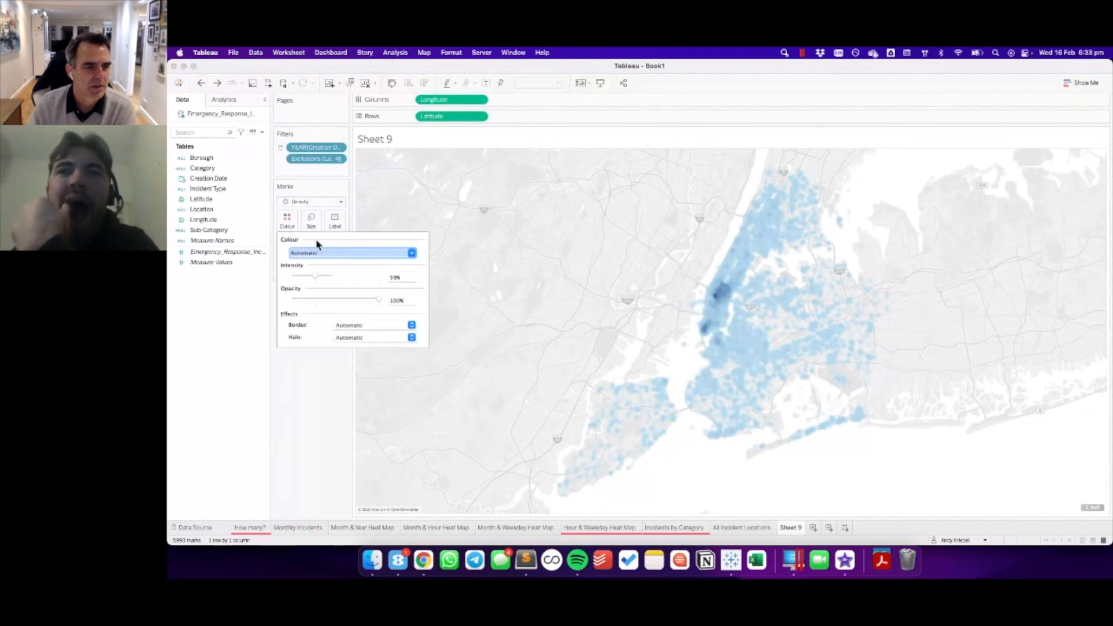
{"action": "left_click", "coordinate": [324, 254]}
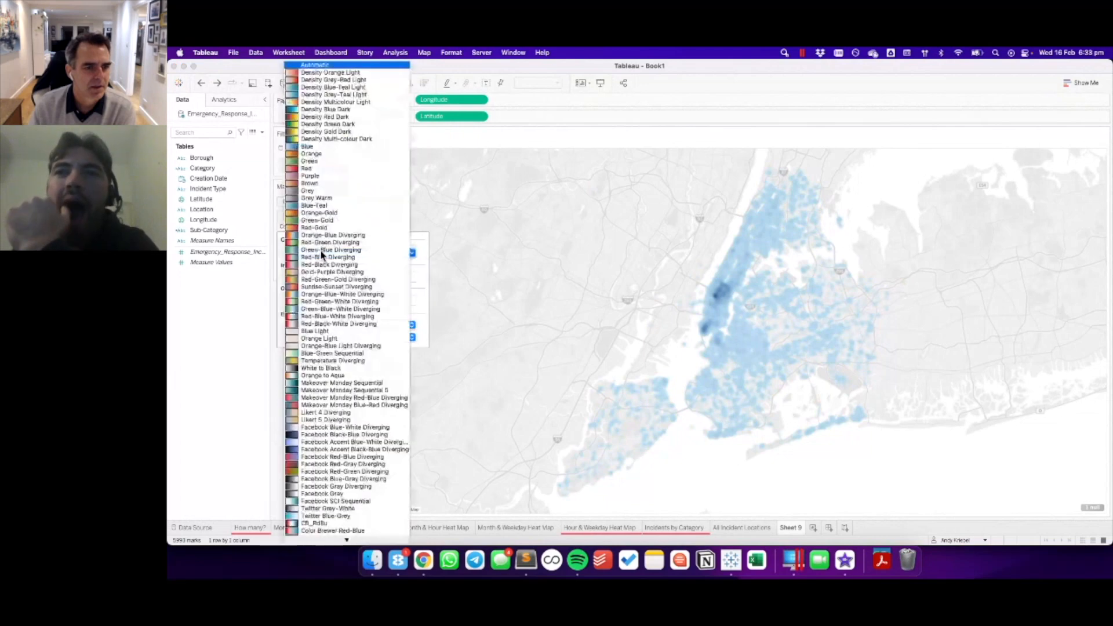
{"action": "left_click", "coordinate": [332, 117]}
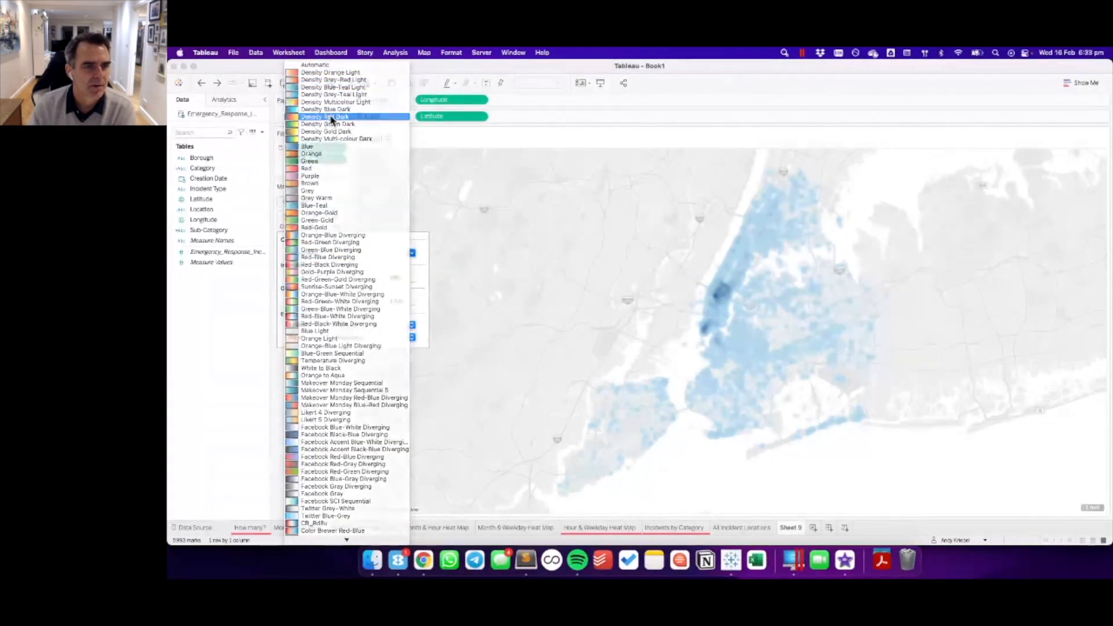
{"action": "left_click", "coordinate": [521, 242]}
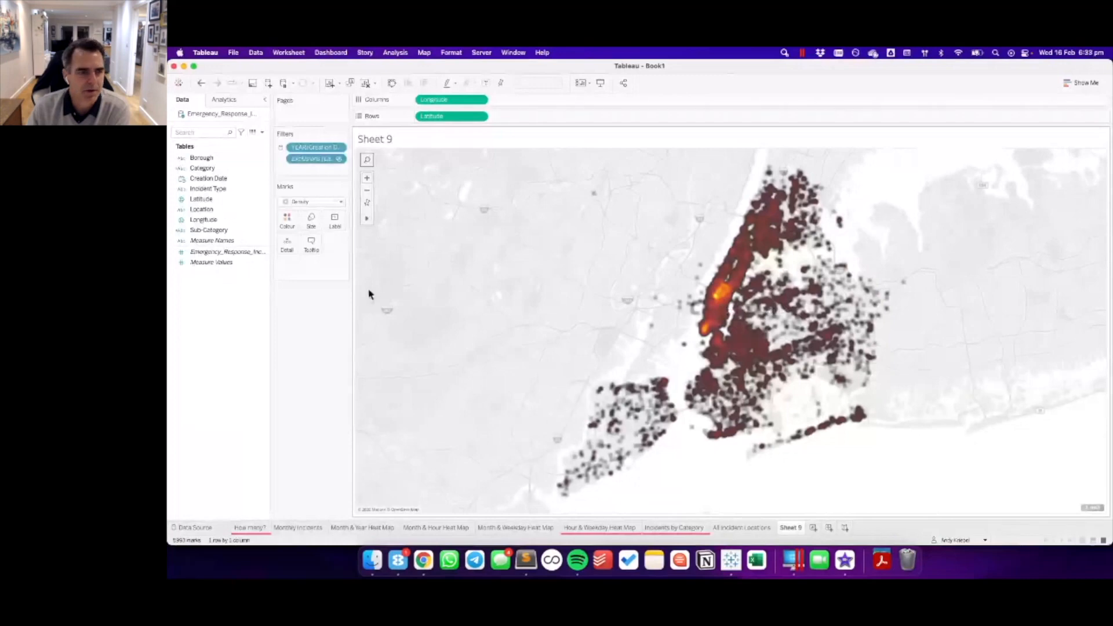
{"action": "left_click", "coordinate": [318, 245]}
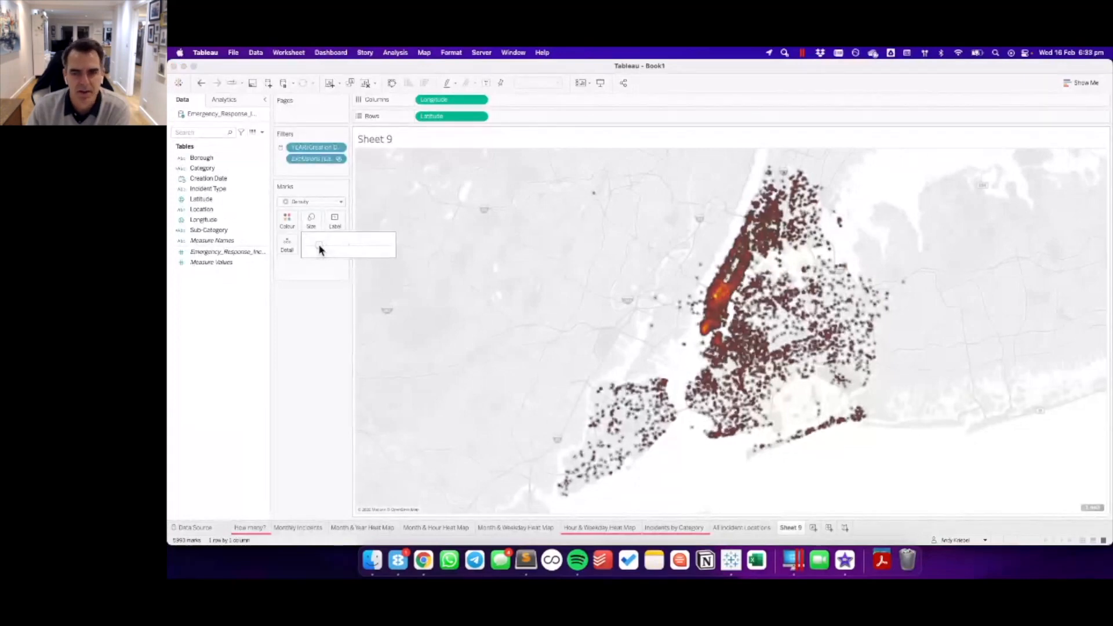
{"action": "left_click", "coordinate": [324, 323]}
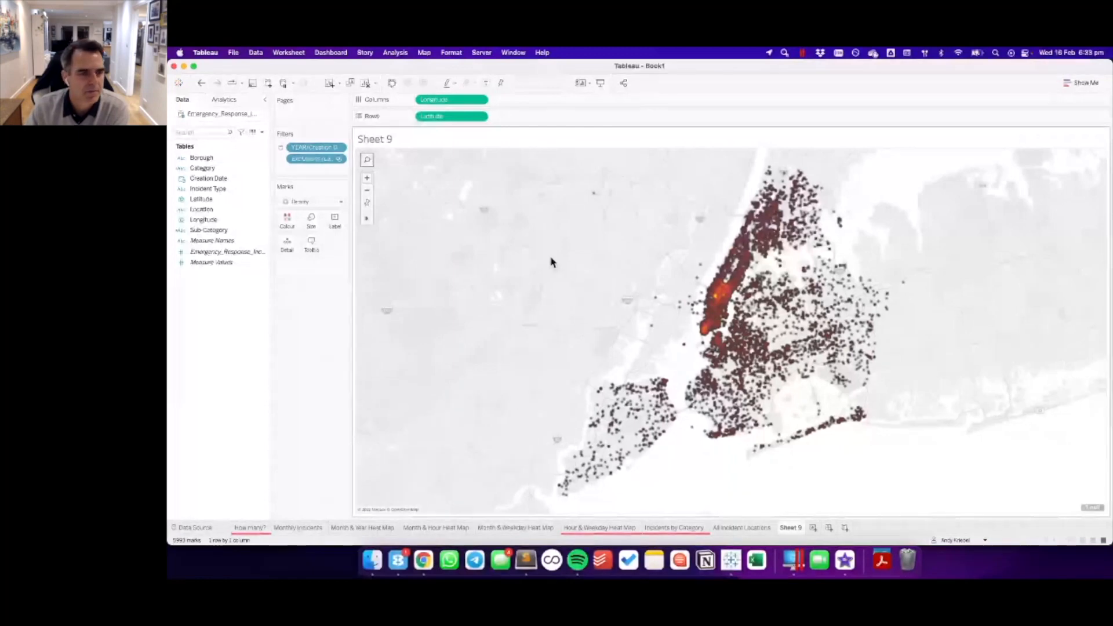
- Set both the border and the halo effects of the density marks to None
{"action": "left_click", "coordinate": [287, 223]}
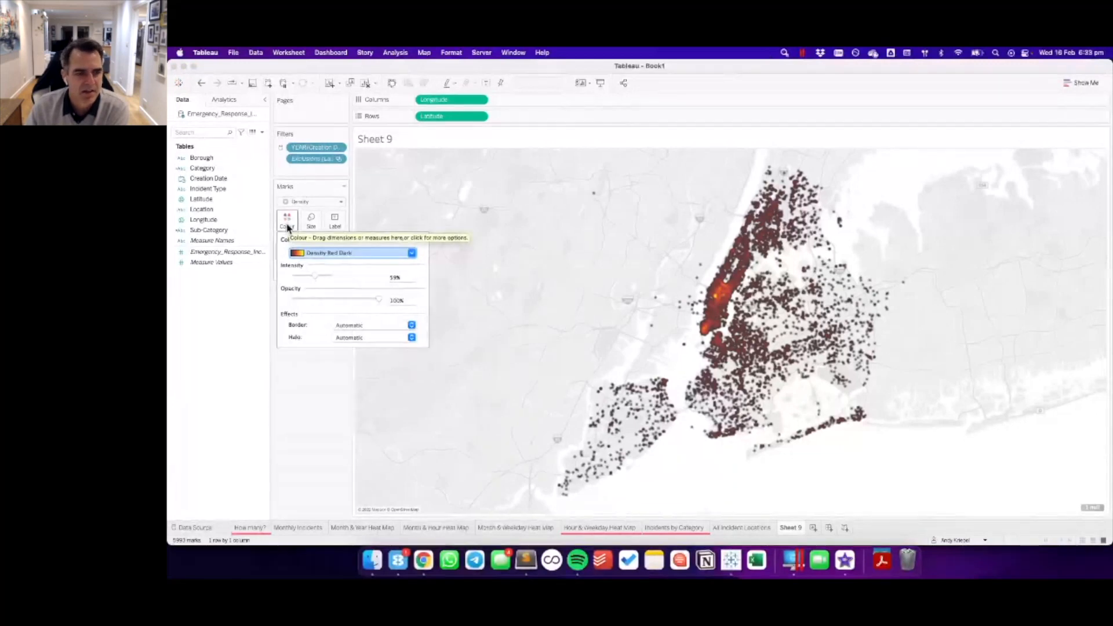
{"action": "left_click", "coordinate": [351, 330]}
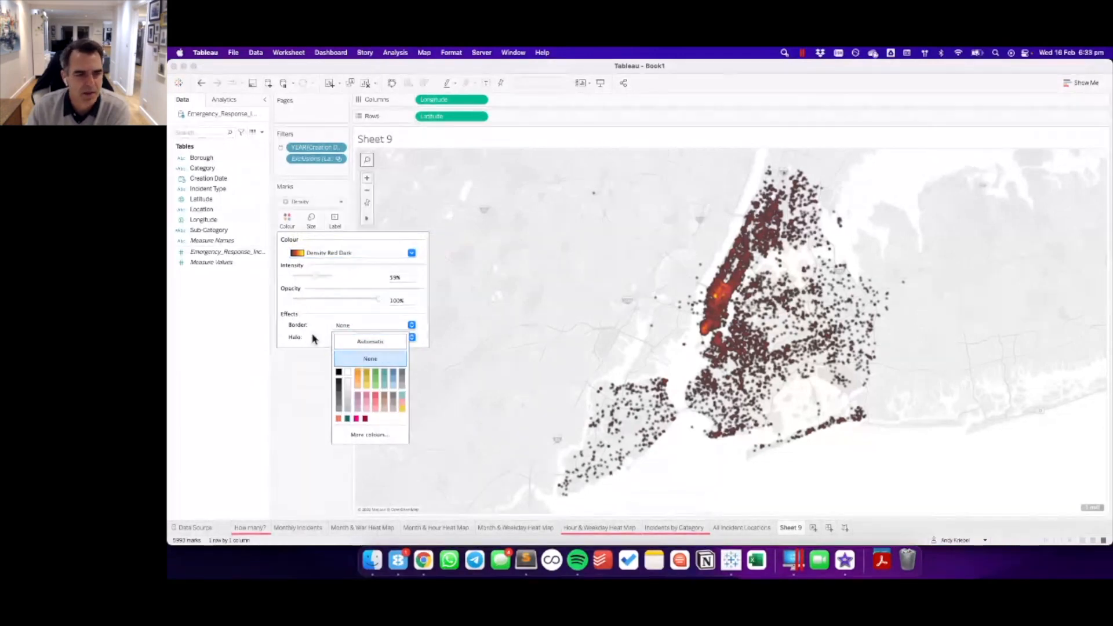
{"action": "left_click", "coordinate": [313, 339]}
{"action": "left_click", "coordinate": [348, 338]}
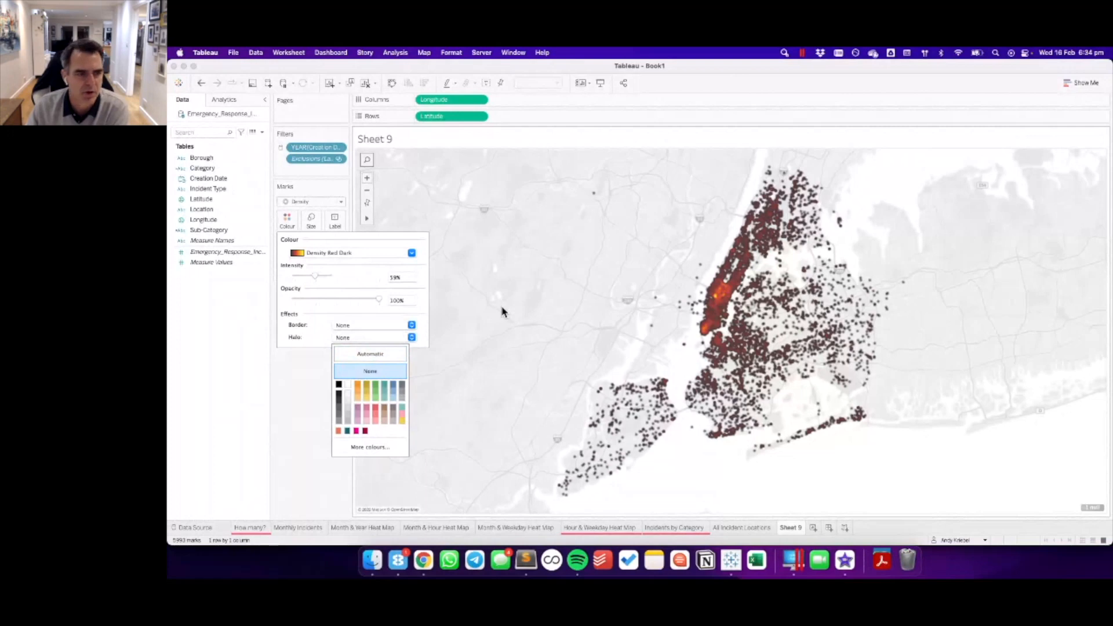
- Set the colour intensity of the density marks to 75%
{"action": "left_click", "coordinate": [315, 280]}
{"action": "left_click_drag", "start_coordinate": [316, 281], "coordinate": [333, 281]}
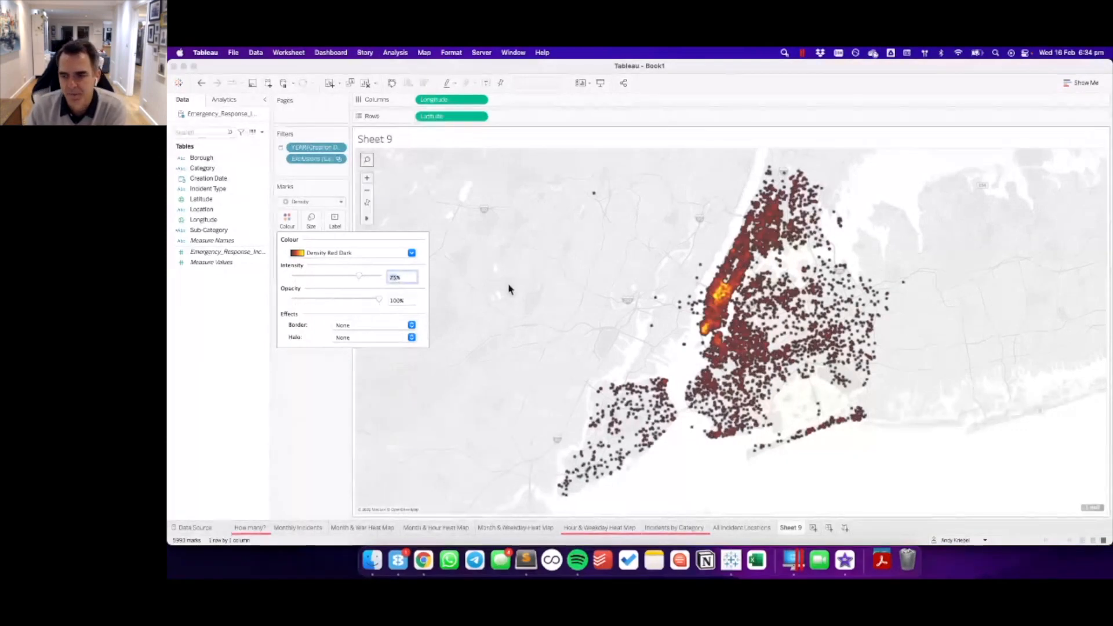
{"action": "left_click", "coordinate": [518, 309]}
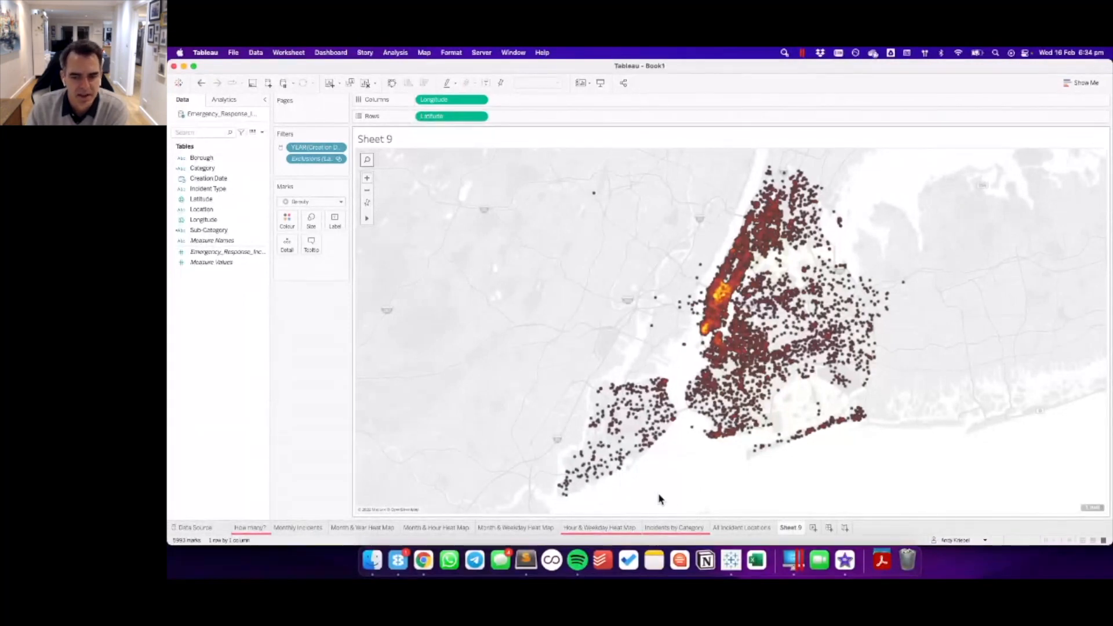
- Rename Sheet 9 as Density Map
{"action": "double_click", "coordinate": [787, 528]}
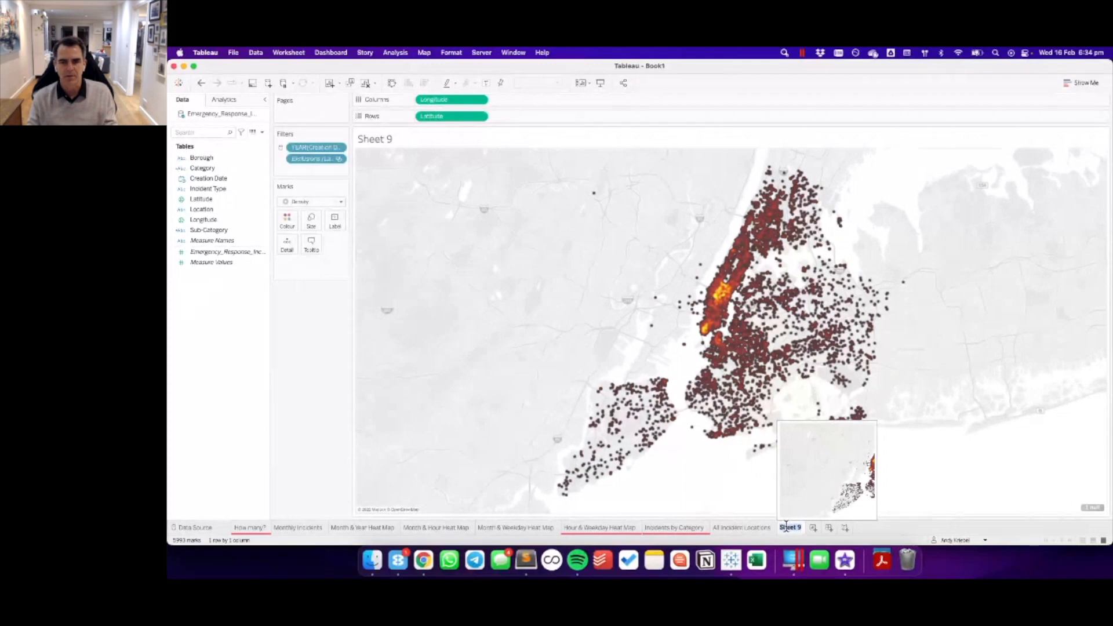
{"action": "key", "text": "BackSpace"}
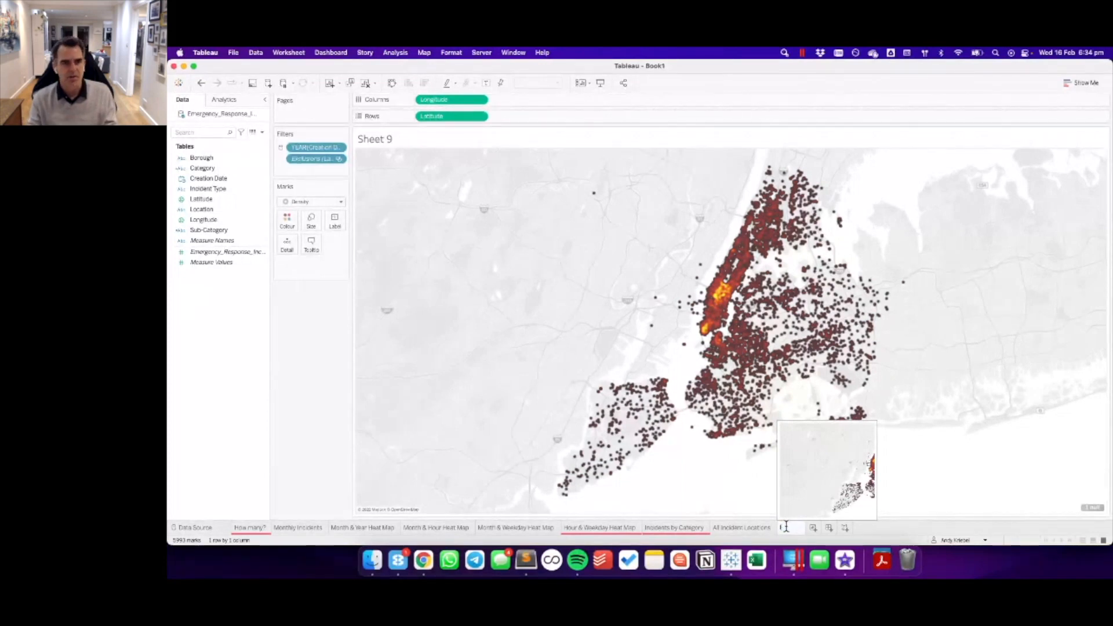
{"action": "type", "text": "Incd"}
{"action": "key", "text": "BackSpace"}
{"action": "key", "text": "BackSpace"}
{"action": "key", "text": "BackSpace"}
{"action": "key", "text": "BackSpace"}
{"action": "type", "text": "De"}
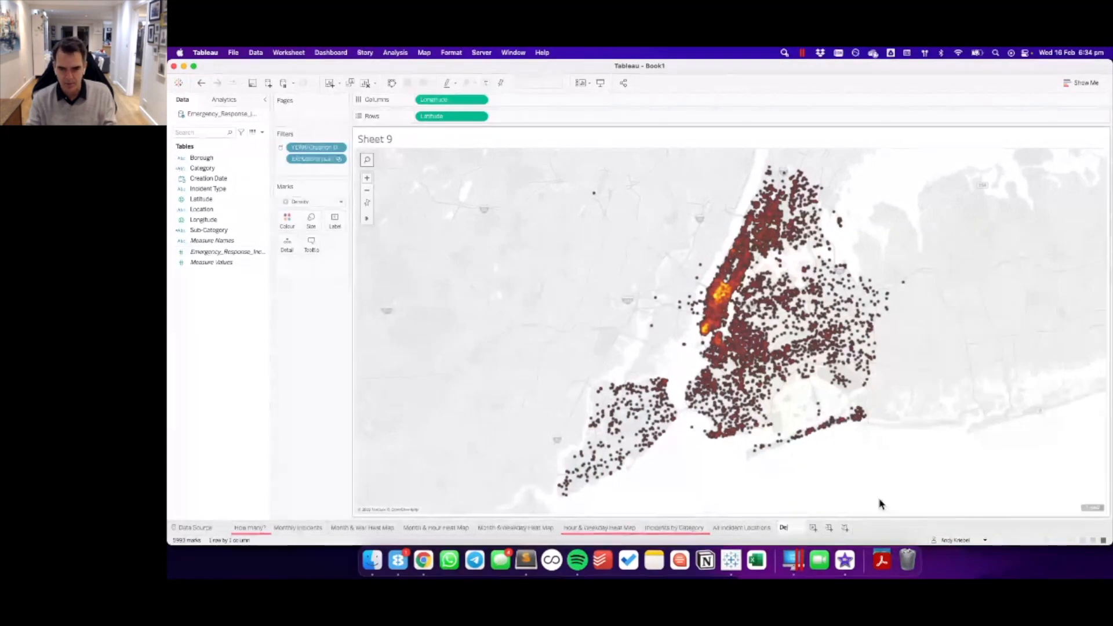
{"action": "type", "text": "nsity Map"}
{"action": "key", "text": "Return"}
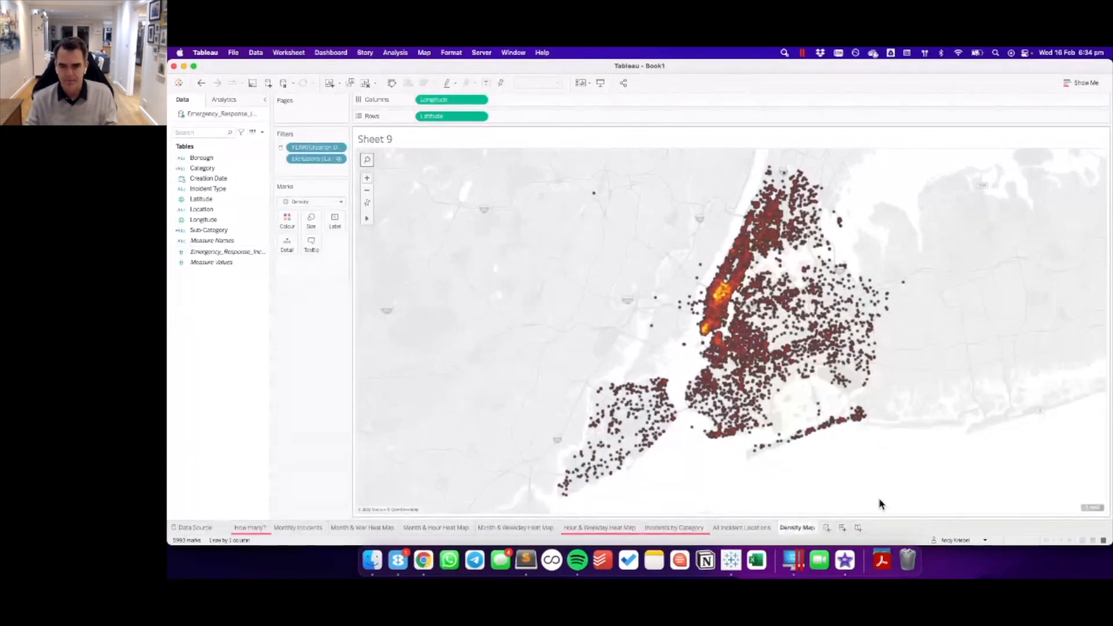
- Colour the Density Map sheet tab red, matching the other highlighted sheets
{"action": "right_click", "coordinate": [811, 531]}
{"action": "mouse_move", "coordinate": [858, 518]}
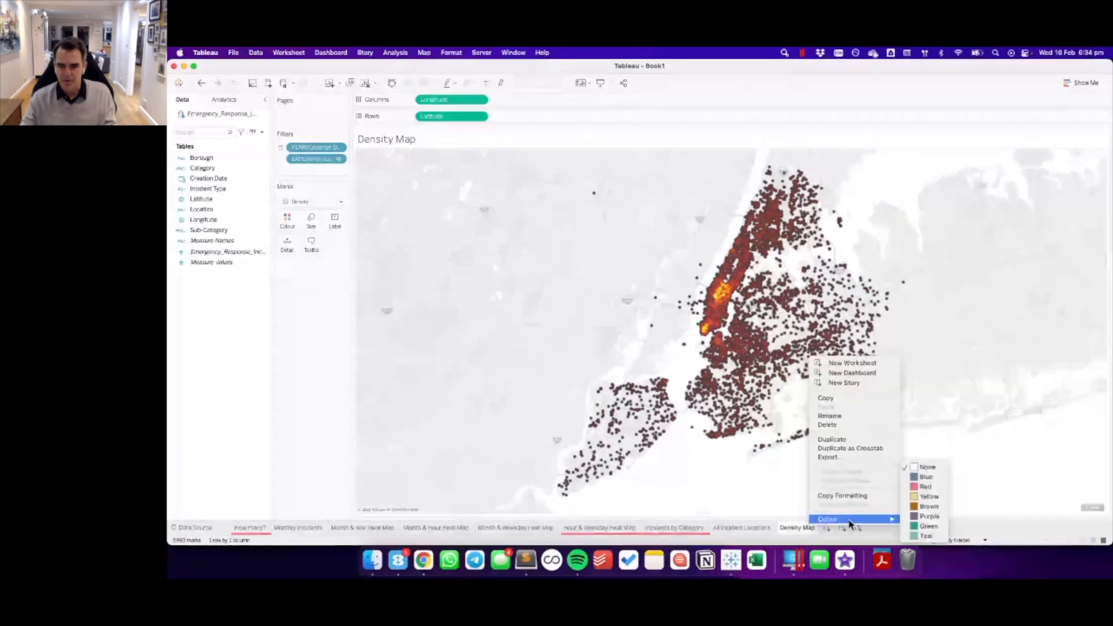
{"action": "left_click", "coordinate": [923, 516]}
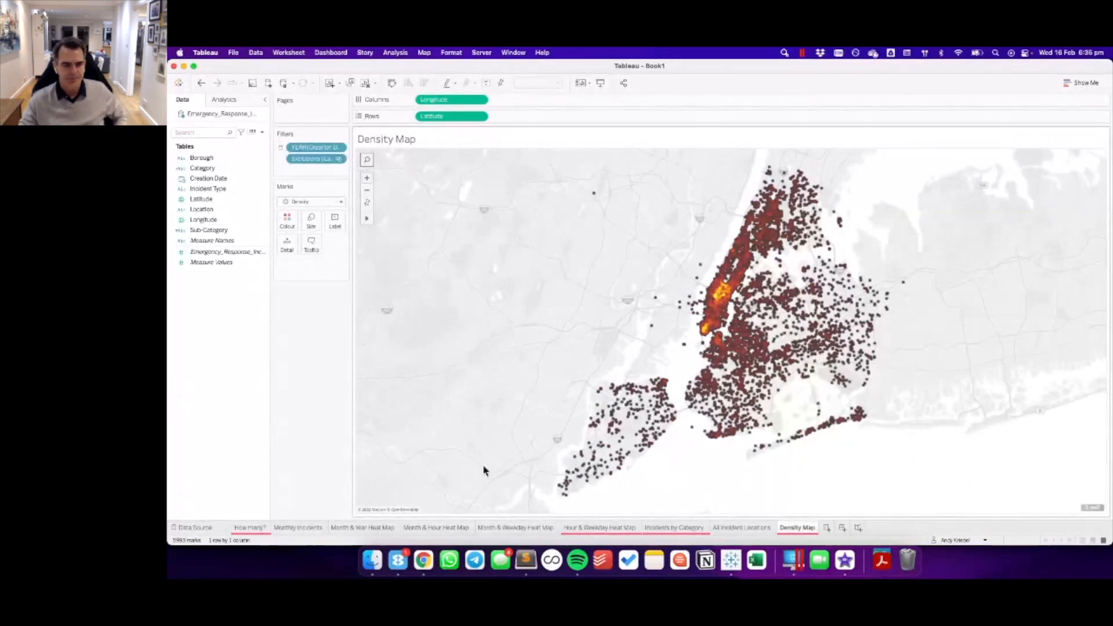
- Review the monthly, hour-and-weekday and category sheets, and add a new blank dashboard to the workbook at its default fixed size
{"action": "left_click", "coordinate": [295, 529]}
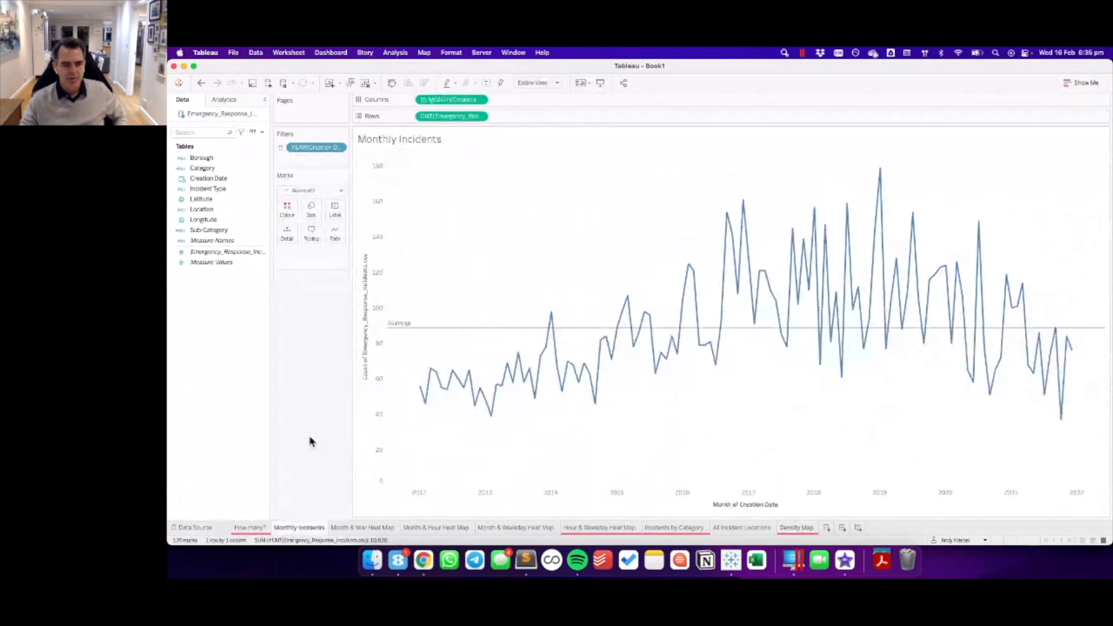
{"action": "left_click", "coordinate": [586, 529]}
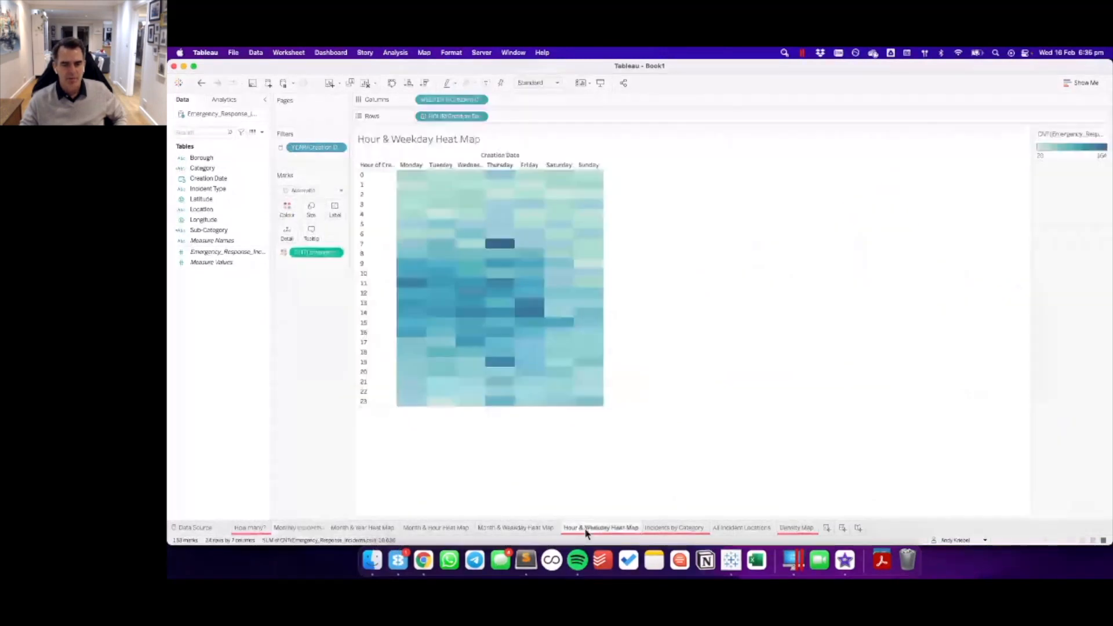
{"action": "left_click", "coordinate": [674, 528]}
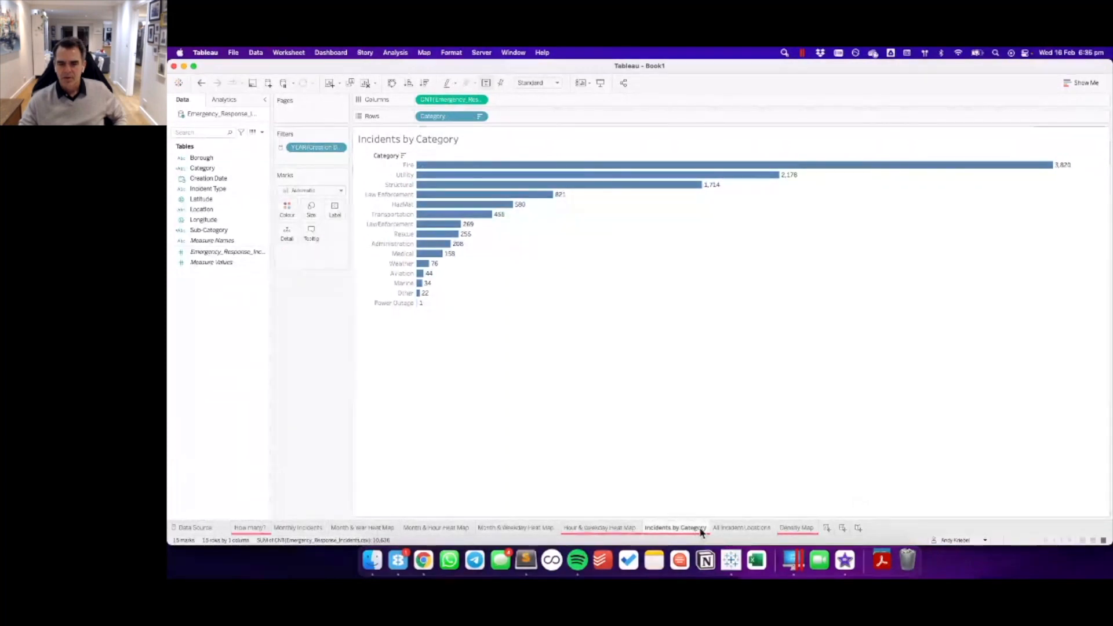
{"action": "mouse_move", "coordinate": [817, 534]}
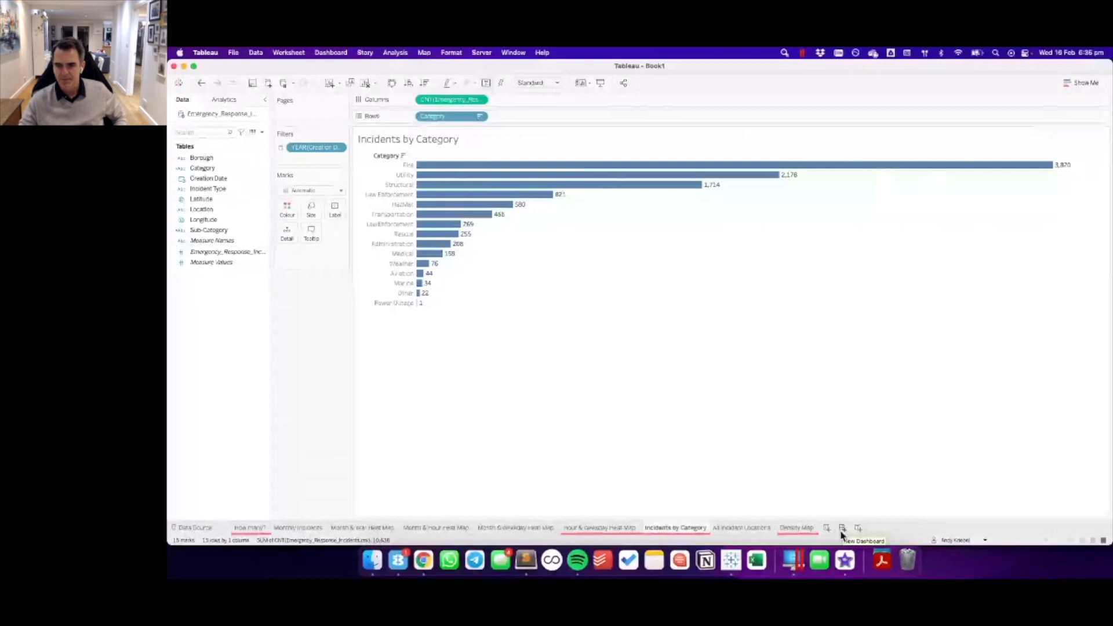
{"action": "left_click", "coordinate": [841, 530]}
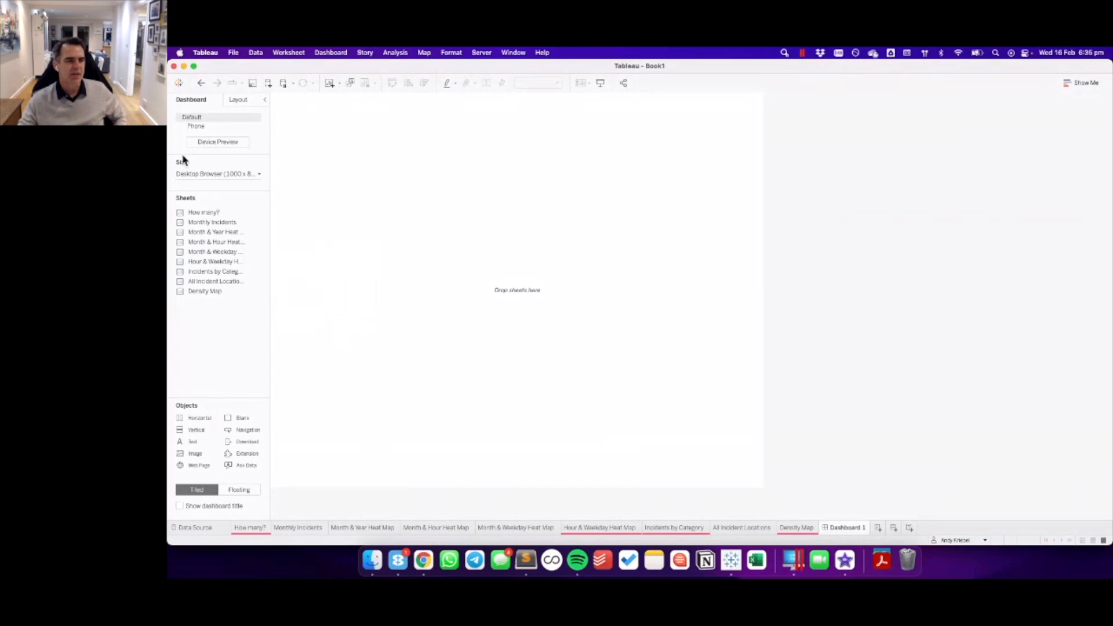
{"action": "left_click", "coordinate": [202, 175]}
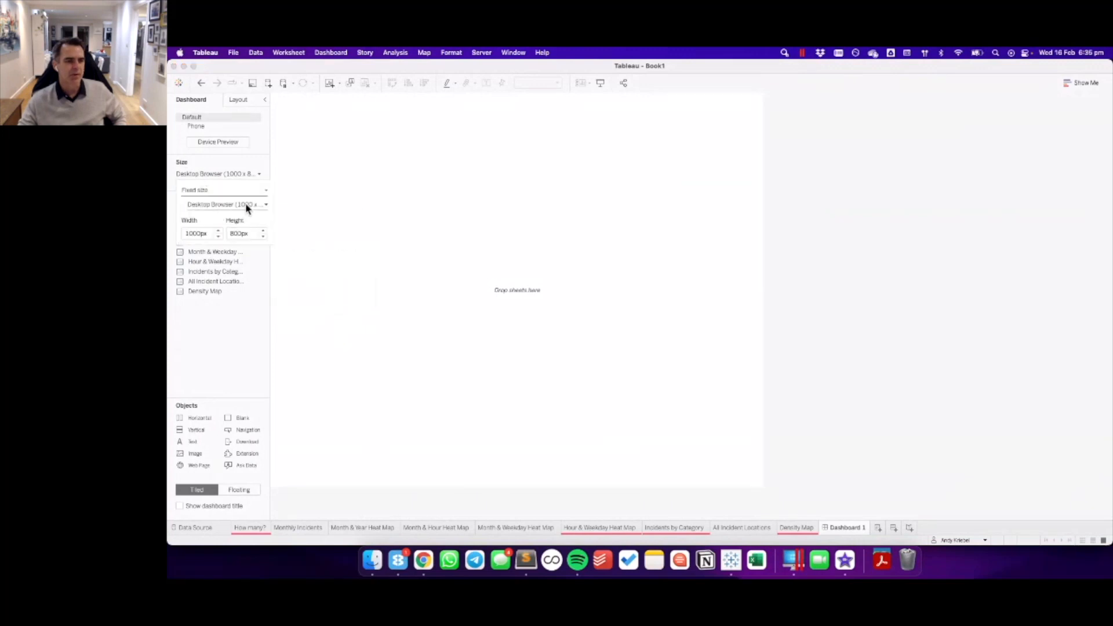
{"action": "left_click", "coordinate": [229, 338]}
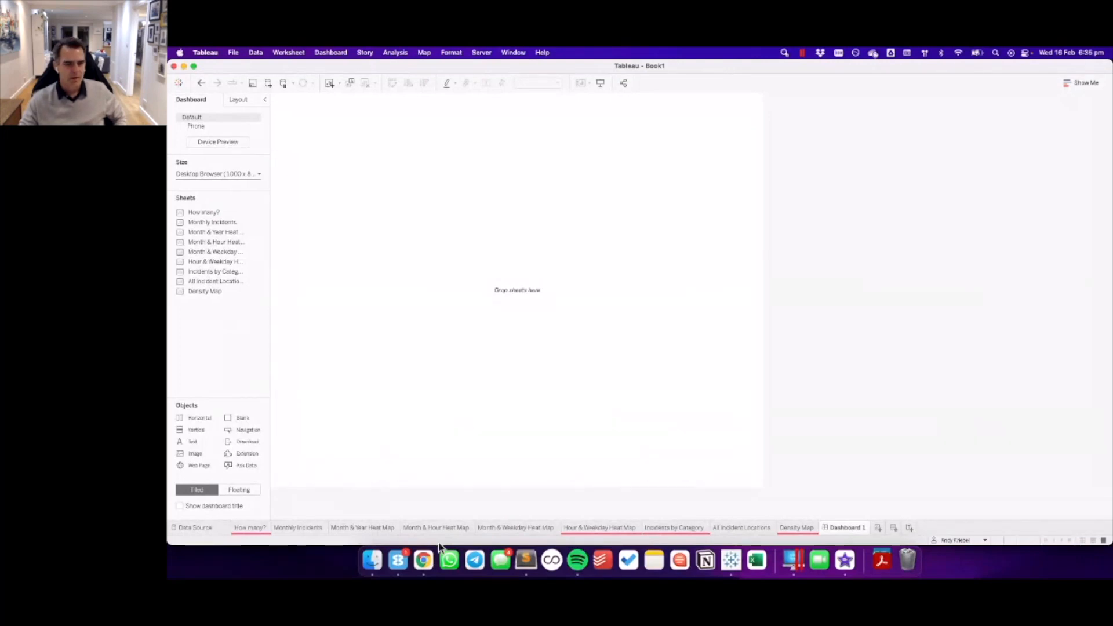
- Switch to Chrome to check the dataset's title at the head of the NYC OpenData page, and return to Tableau
{"action": "left_click", "coordinate": [425, 560]}
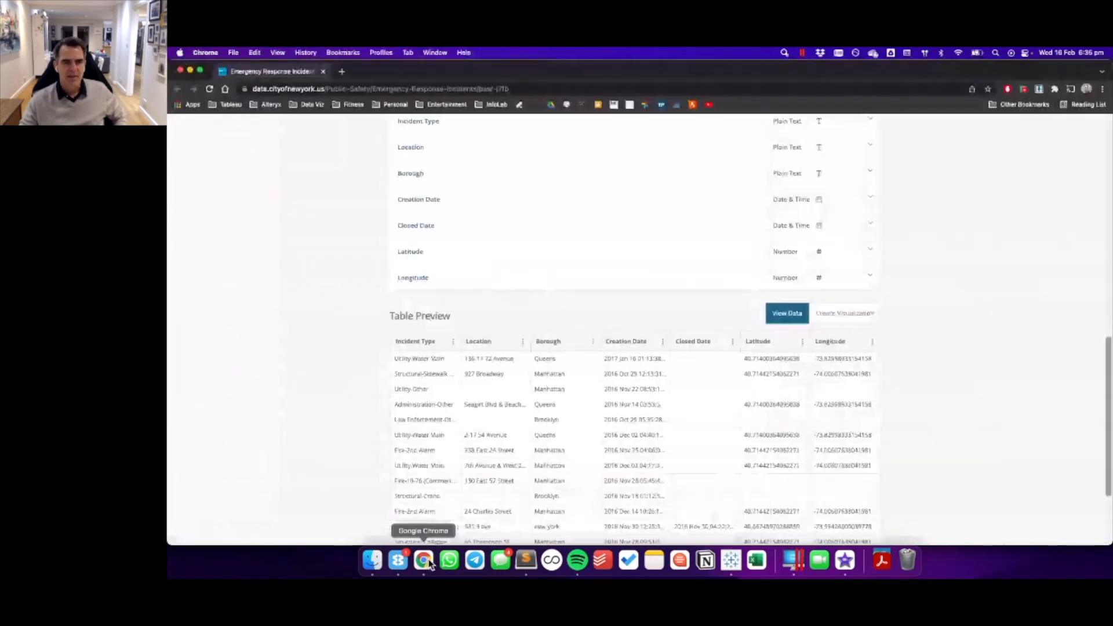
{"action": "scroll", "coordinate": [536, 339], "scroll_direction": "up", "scroll_amount": 1}
{"action": "scroll", "coordinate": [536, 339], "scroll_direction": "up", "scroll_amount": 10}
{"action": "scroll", "coordinate": [390, 208], "scroll_direction": "down", "scroll_amount": 1}
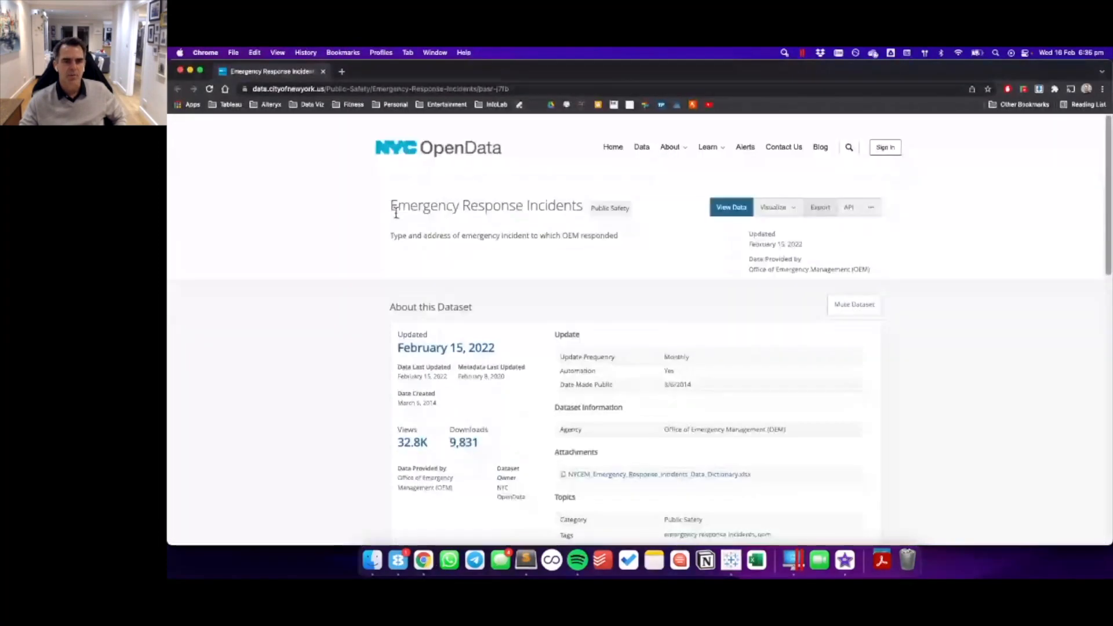
{"action": "left_click_drag", "start_coordinate": [389, 206], "coordinate": [583, 213]}
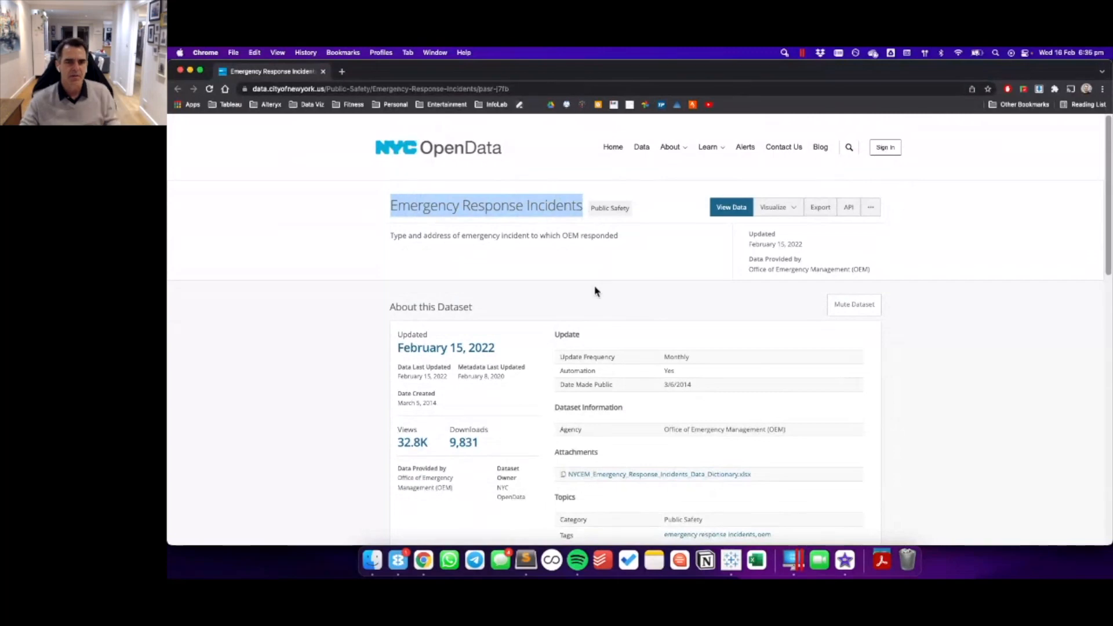
{"action": "key", "text": "super+Tab"}
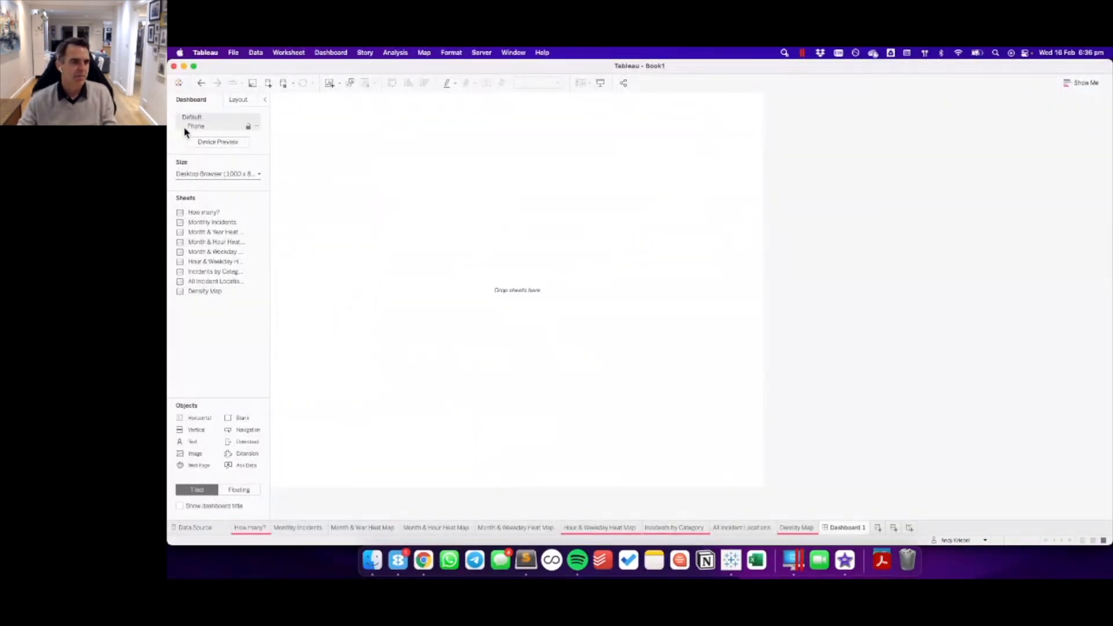
- Show the dashboard title and replace its text with "Emergency Response Incidents in New York City"
{"action": "left_click", "coordinate": [179, 507]}
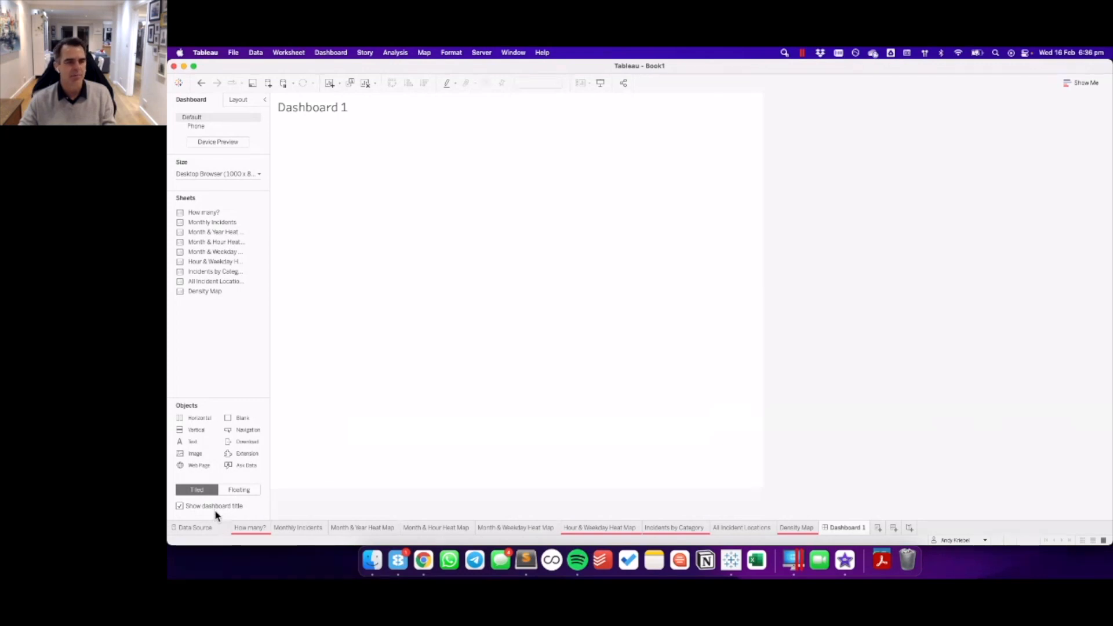
{"action": "left_click", "coordinate": [332, 117]}
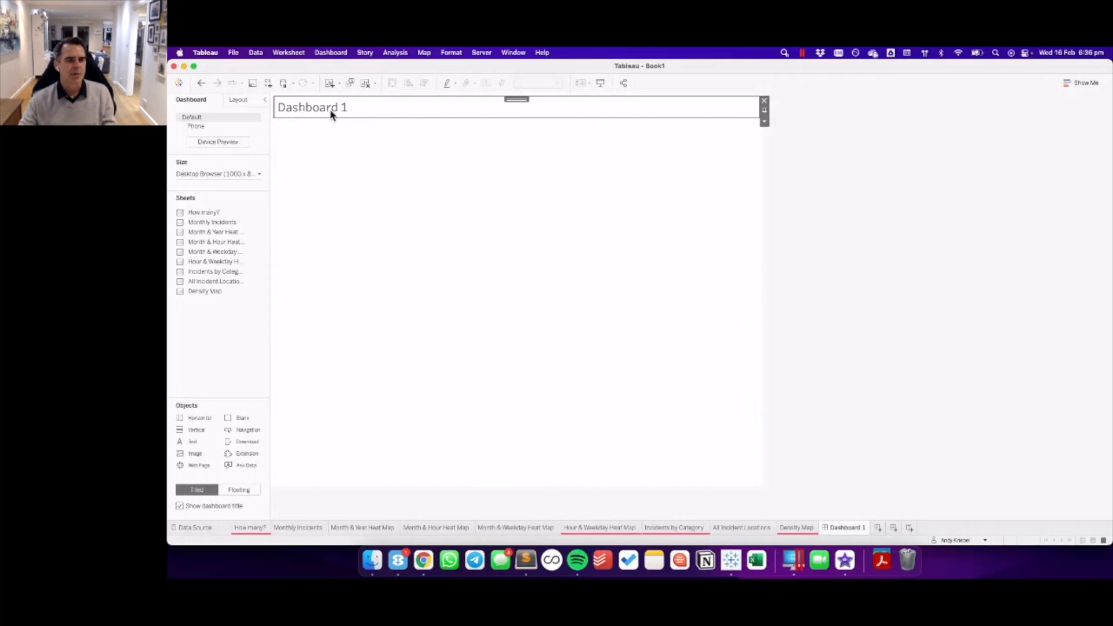
{"action": "double_click", "coordinate": [331, 111]}
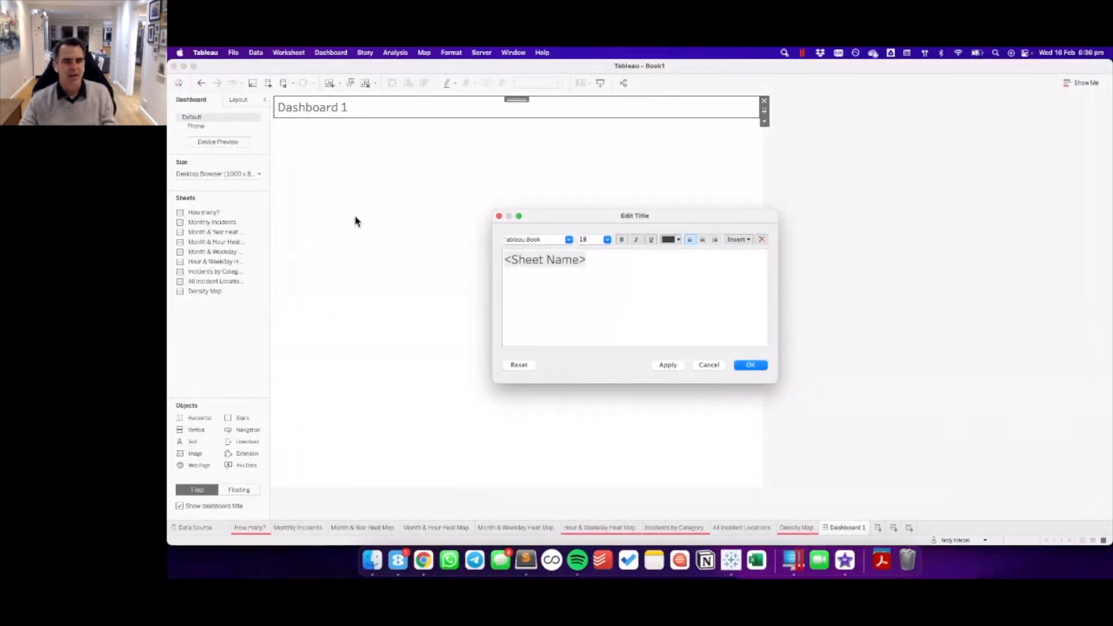
{"action": "key", "text": "super+a"}
{"action": "key", "text": "BackSpace"}
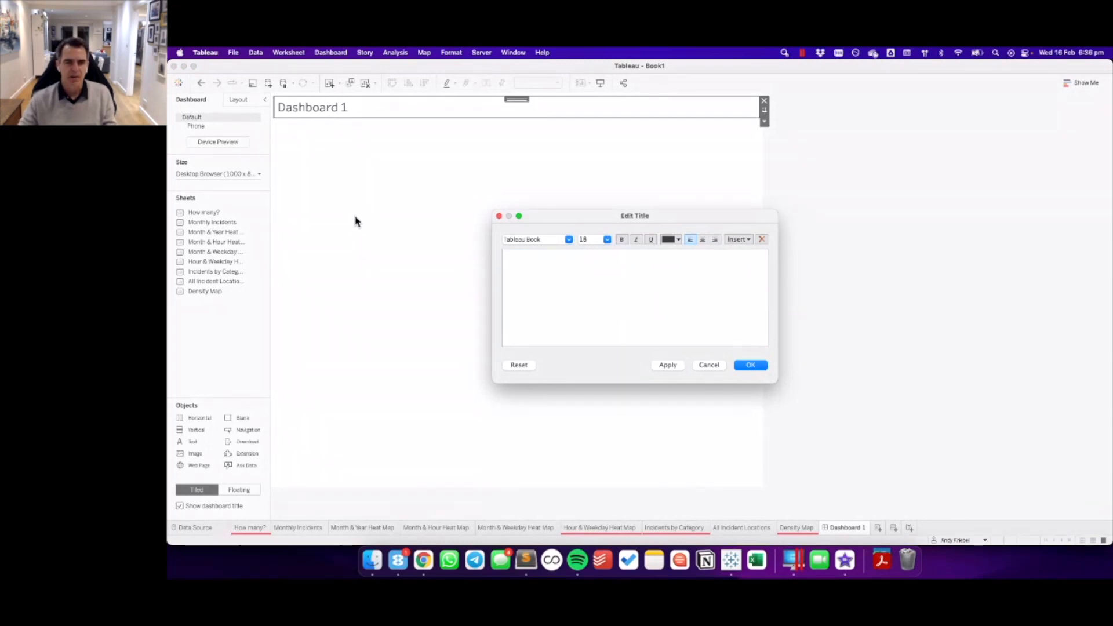
{"action": "type", "text": "Emergencyu"}
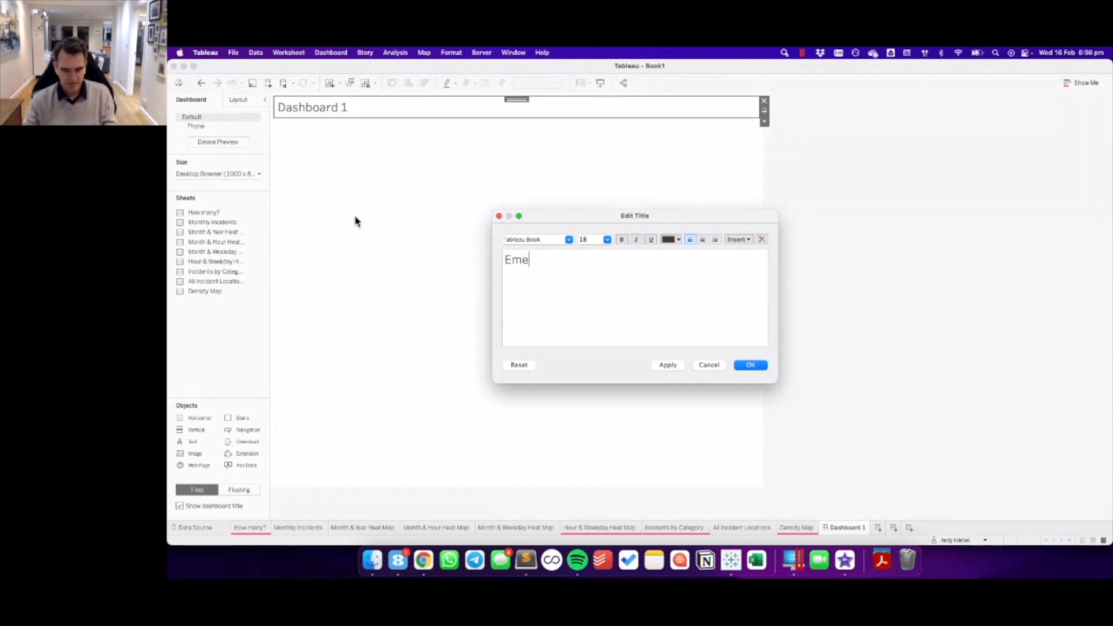
{"action": "key", "text": "BackSpace"}
{"action": "key", "text": "BackSpace"}
{"action": "type", "text": "Respons"}
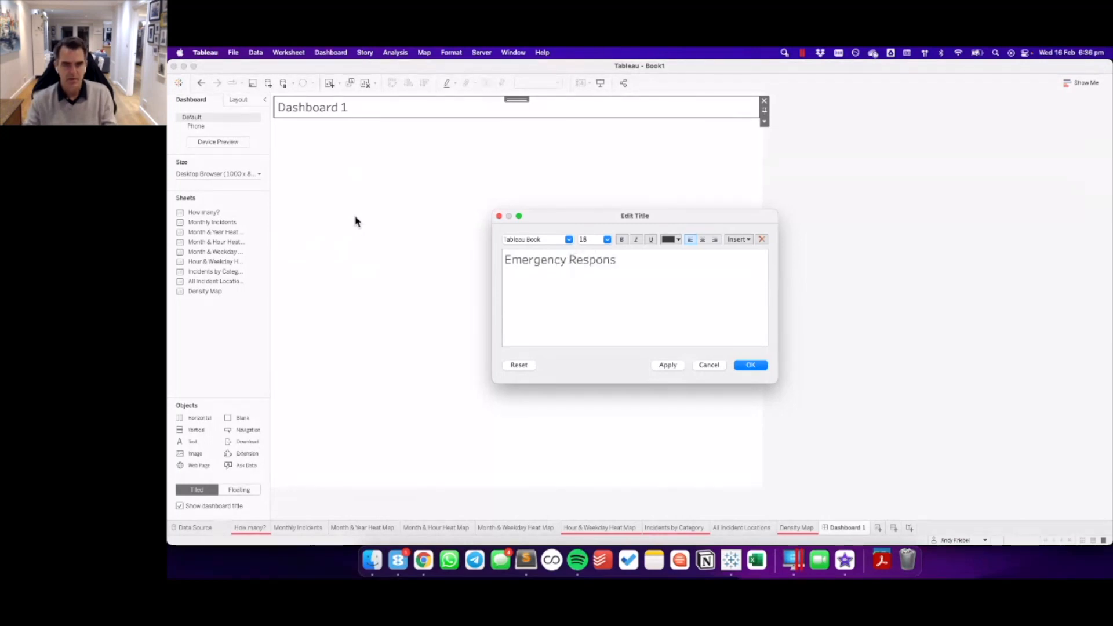
{"action": "type", "text": "e Indicent"}
{"action": "key", "text": "BackSpace"}
{"action": "key", "text": "BackSpace"}
{"action": "key", "text": "BackSpace"}
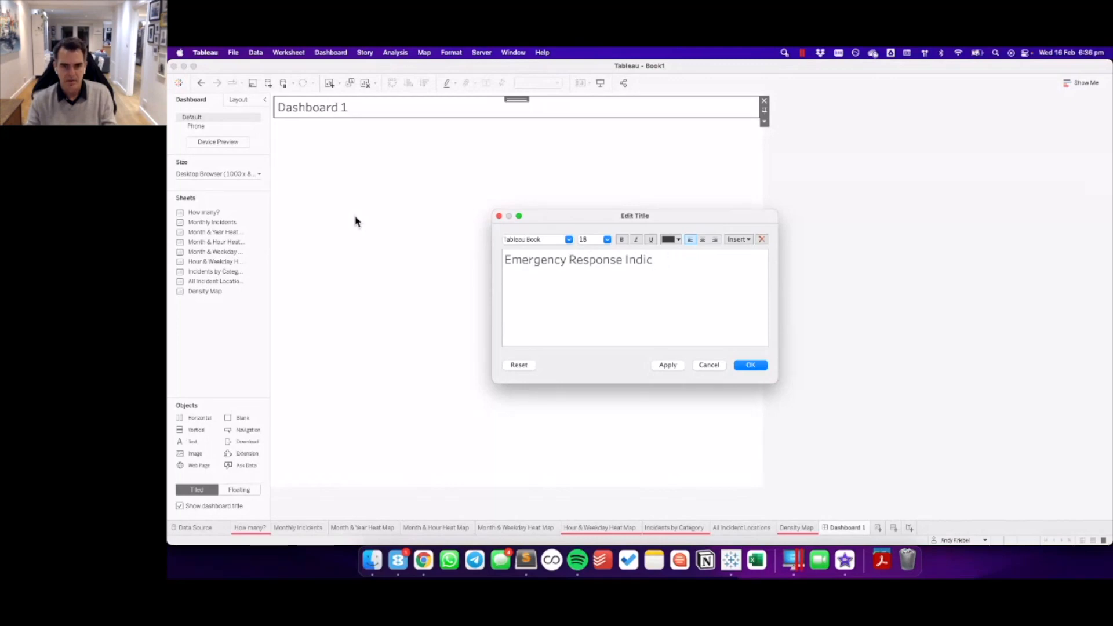
{"action": "key", "text": "BackSpace"}
{"action": "key", "text": "BackSpace"}
{"action": "type", "text": "cident"}
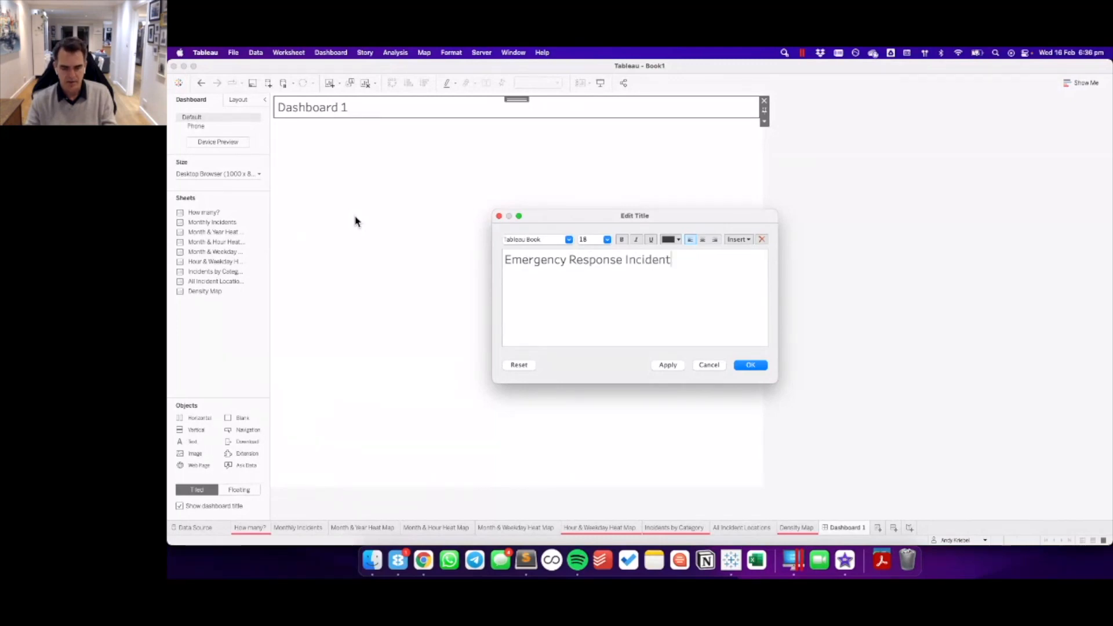
{"action": "type", "text": "s in New Yo"}
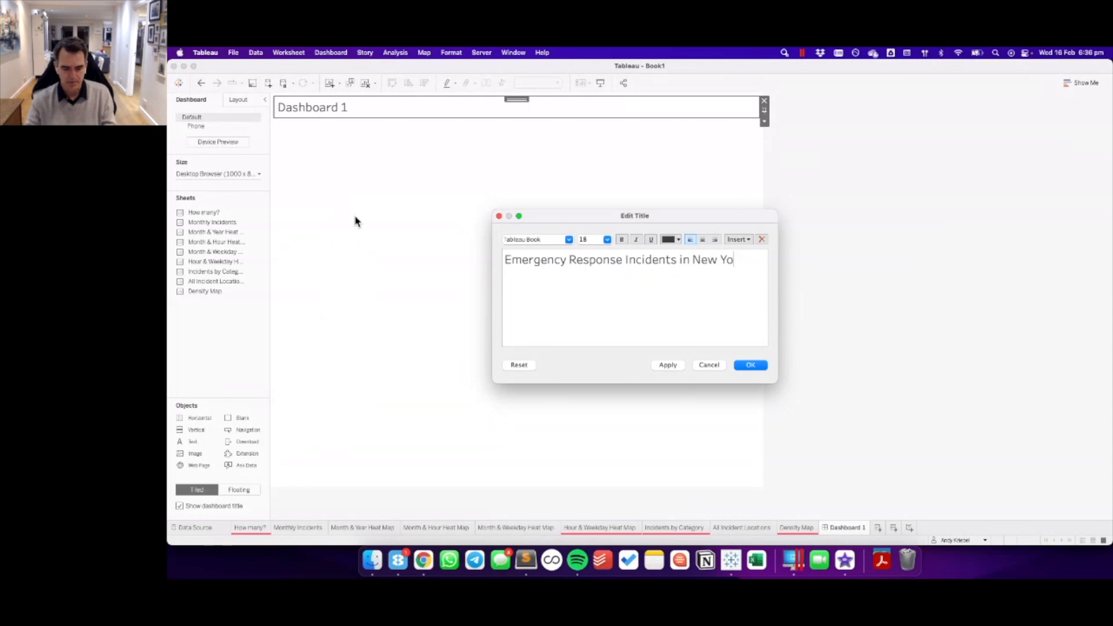
{"action": "type", "text": "rk City"}
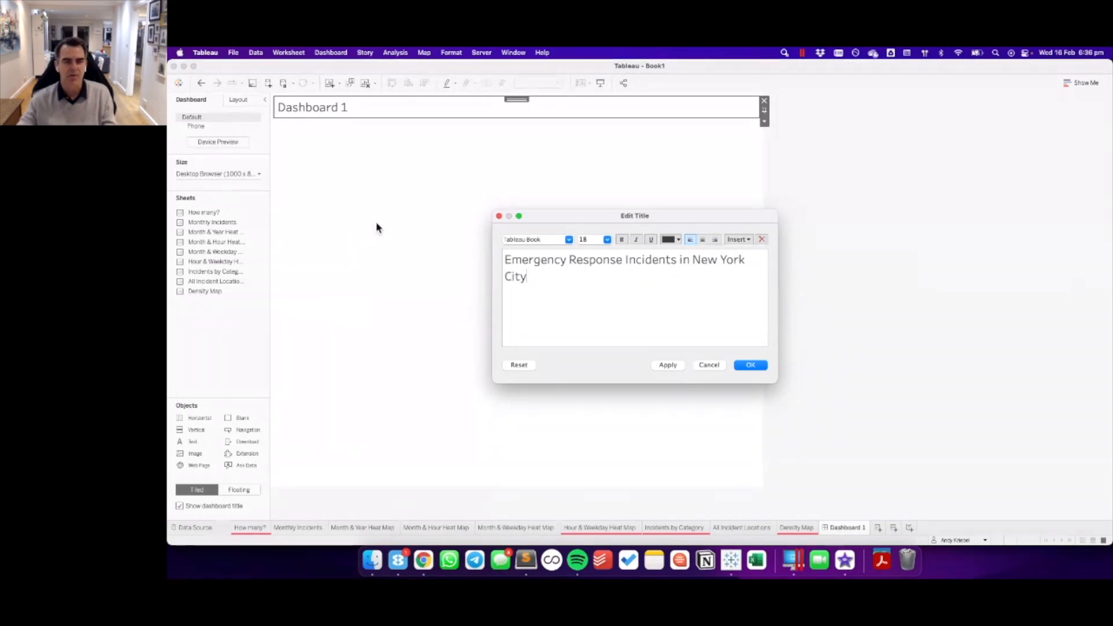
{"action": "left_click", "coordinate": [743, 364]}
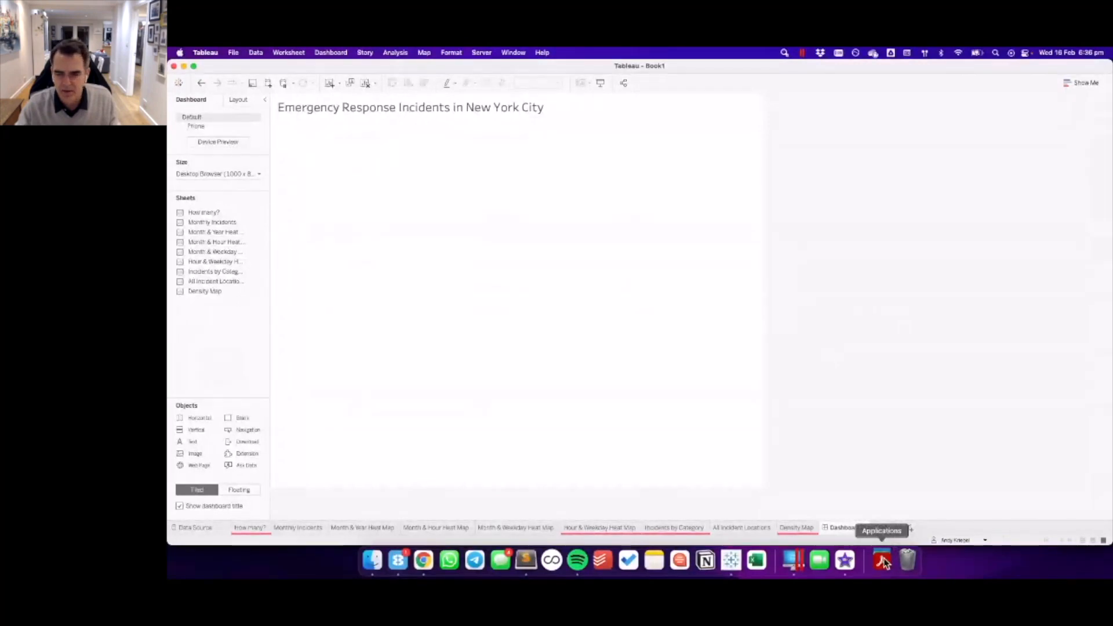
- Open Excalidraw and draw a large landscape rectangle on an empty area of the canvas as the dashboard wireframe's outer frame
{"action": "key", "text": "super+space"}
{"action": "type", "text": "exc"}
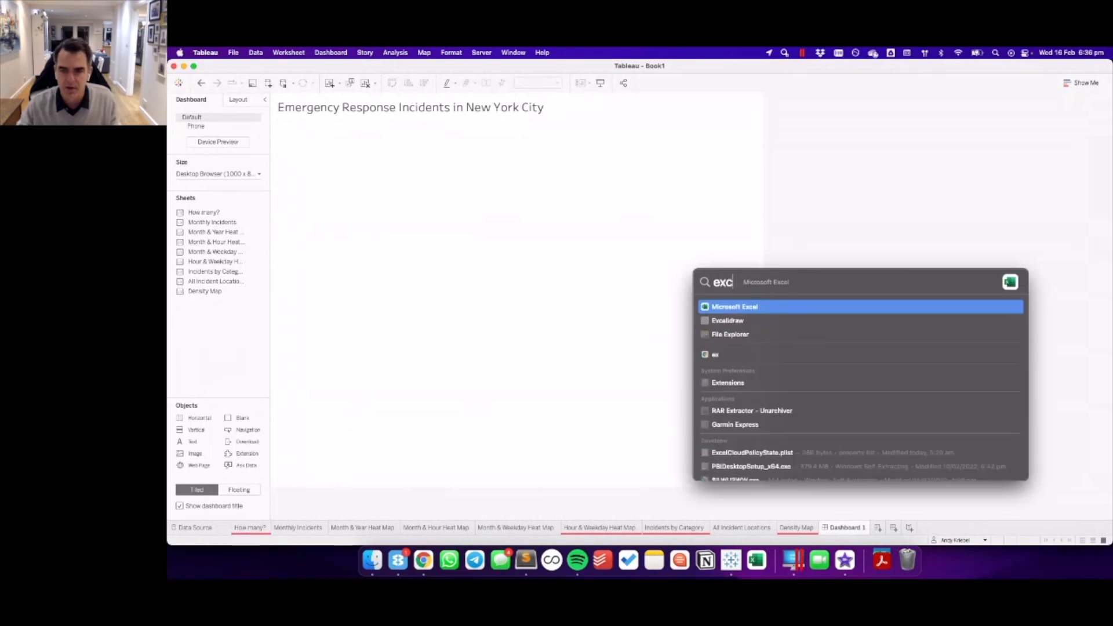
{"action": "key", "text": "Down"}
{"action": "key", "text": "Return"}
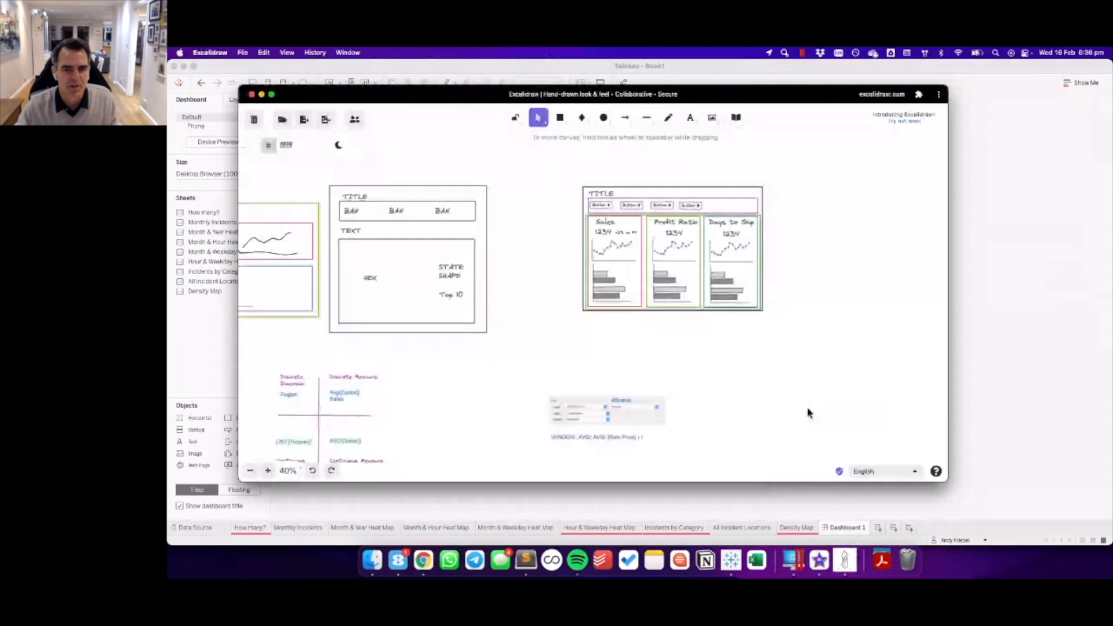
{"action": "scroll", "coordinate": [736, 349], "scroll_direction": "right", "scroll_amount": 9}
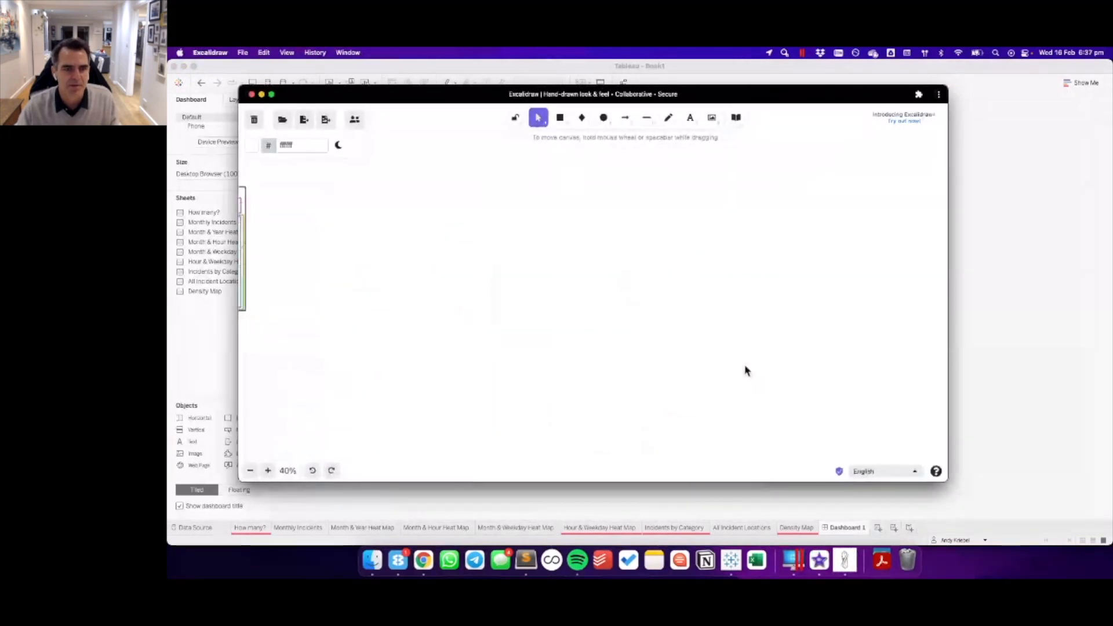
{"action": "left_click", "coordinate": [559, 118]}
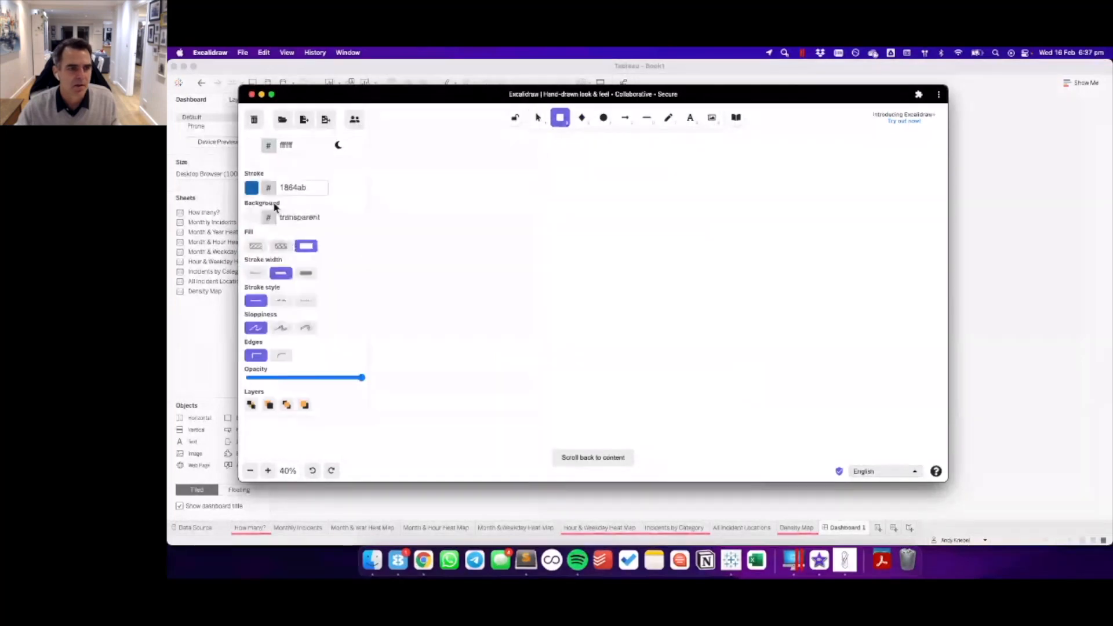
{"action": "left_click_drag", "start_coordinate": [434, 184], "coordinate": [764, 423]}
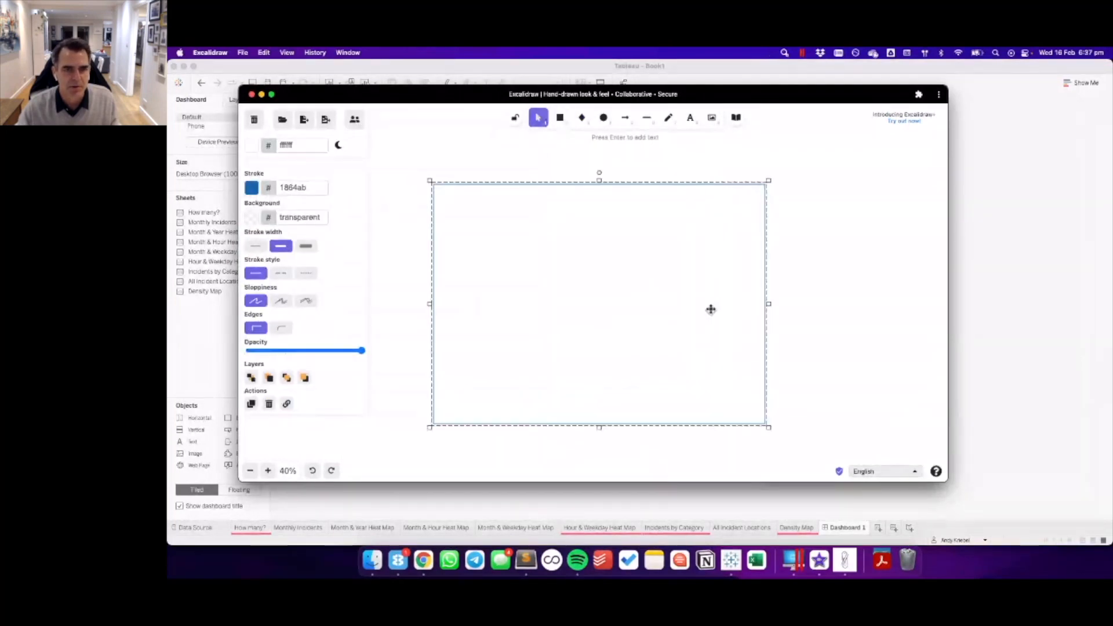
- Add the text "Emergency Response Incidents" inside the upper left corner of the wireframe rectangle
{"action": "left_click", "coordinate": [685, 120]}
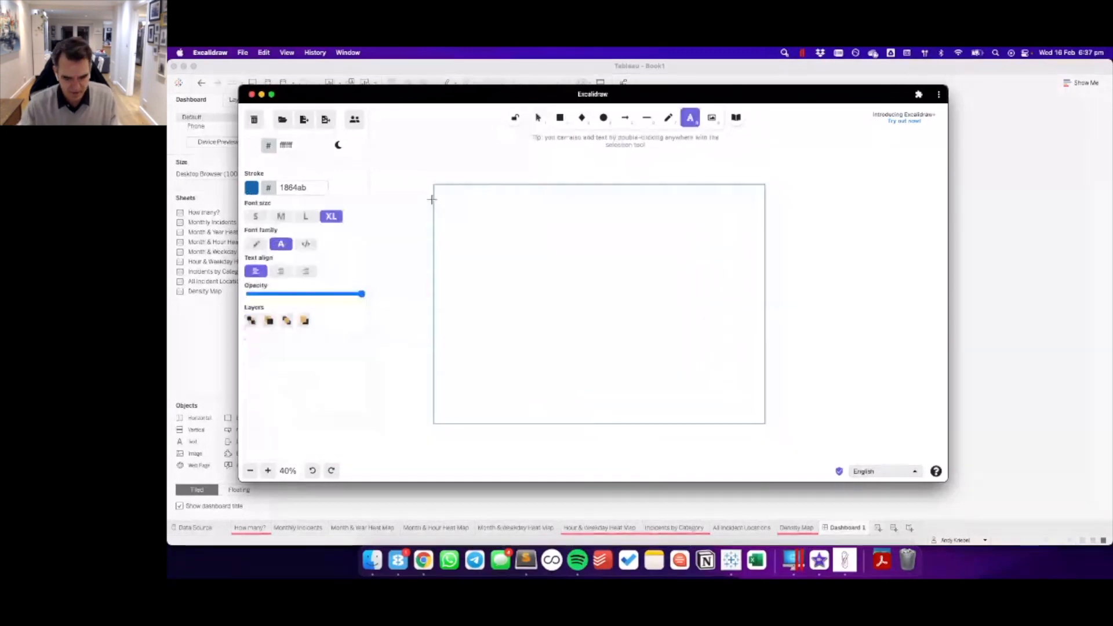
{"action": "left_click", "coordinate": [432, 199]}
{"action": "type", "text": "Emergen"}
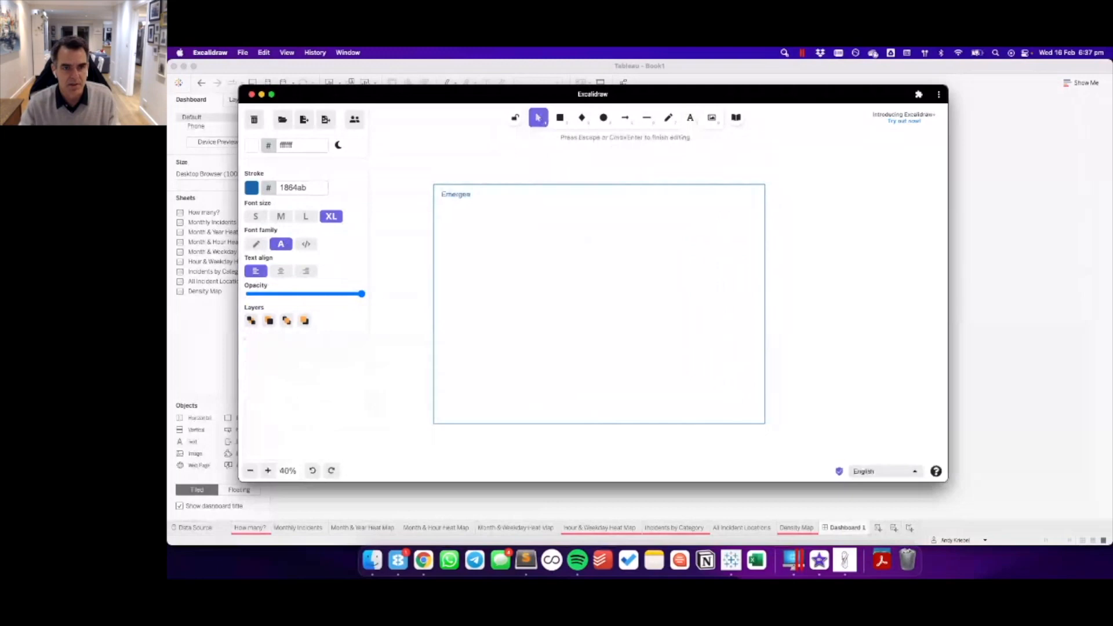
{"action": "type", "text": "cy Response I"}
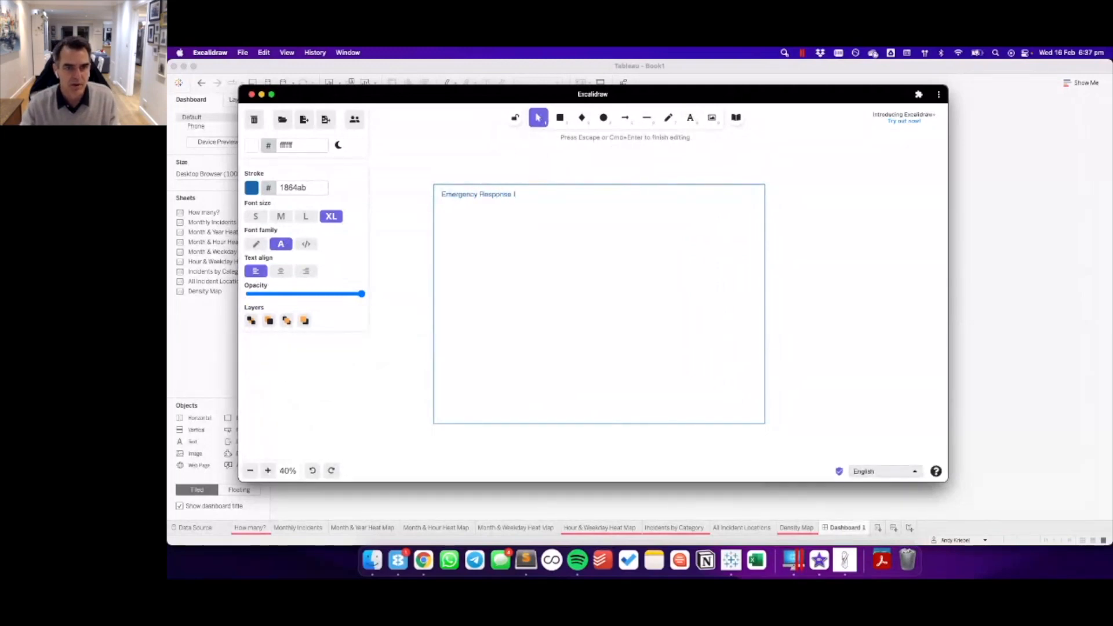
{"action": "type", "text": "ncidents"}
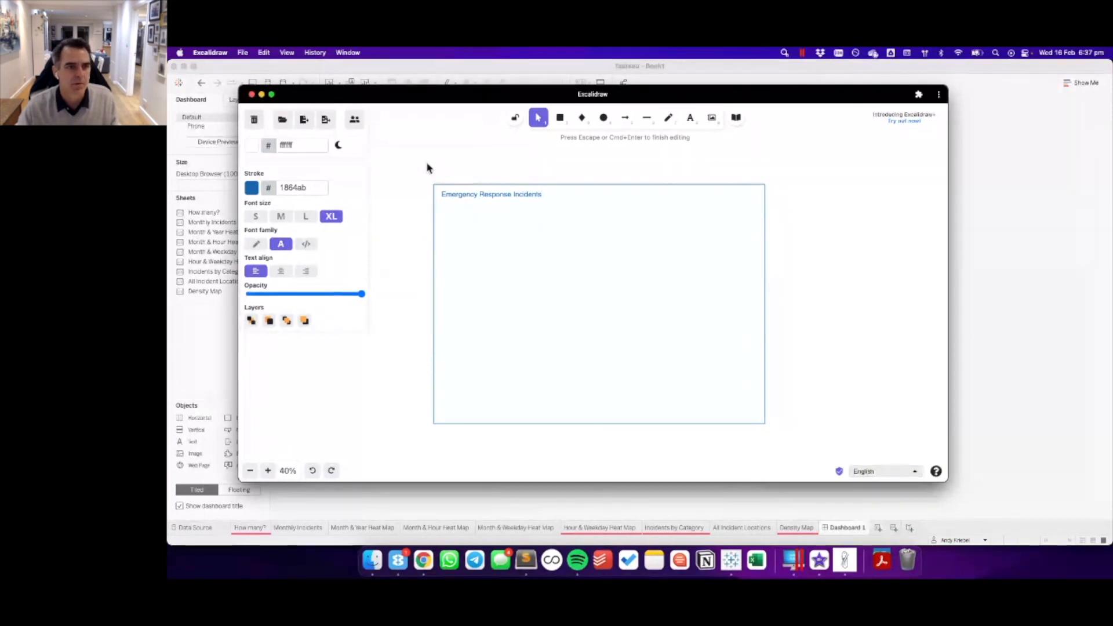
{"action": "left_click", "coordinate": [417, 181]}
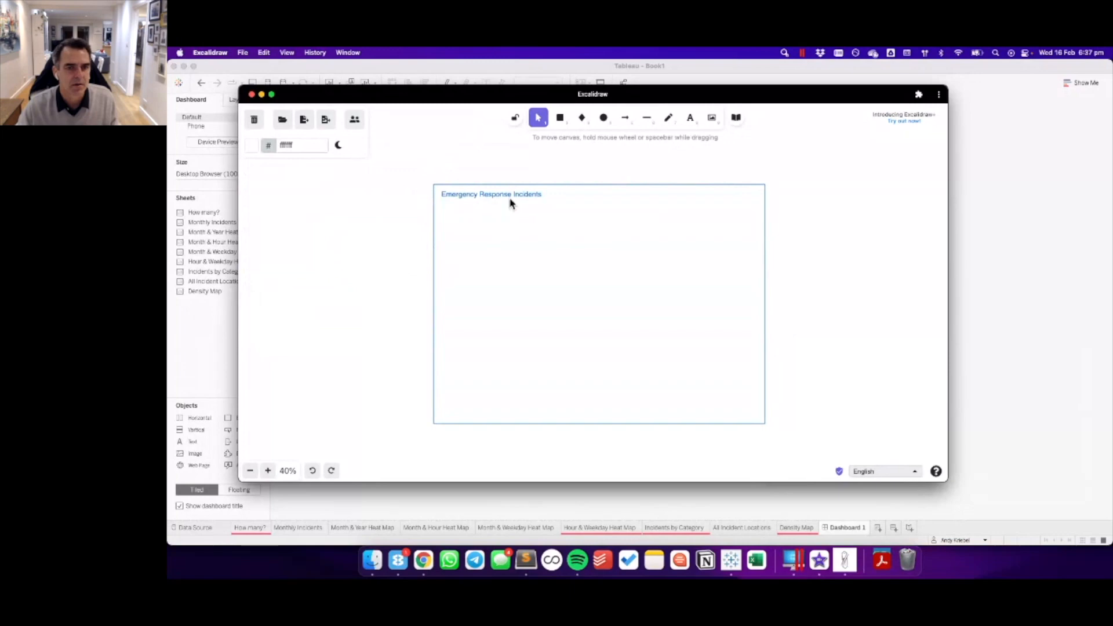
- Set the wireframe heading in the hand-drawn font at about double its size, and switch back to Tableau
{"action": "left_click", "coordinate": [509, 198]}
{"action": "left_click", "coordinate": [256, 244]}
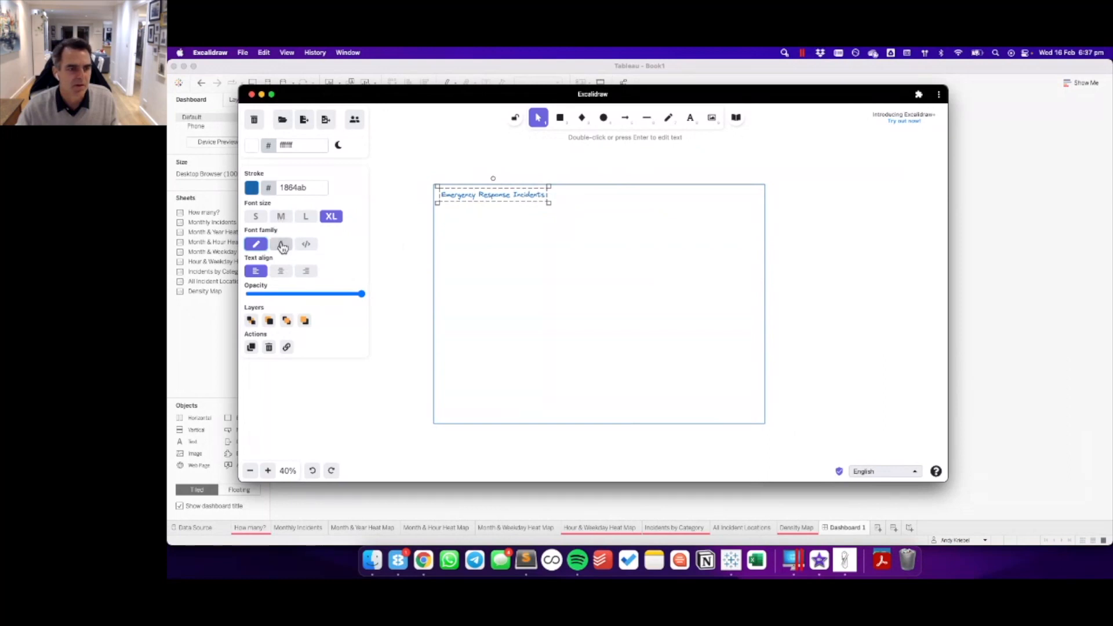
{"action": "left_click_drag", "start_coordinate": [548, 203], "coordinate": [652, 212]}
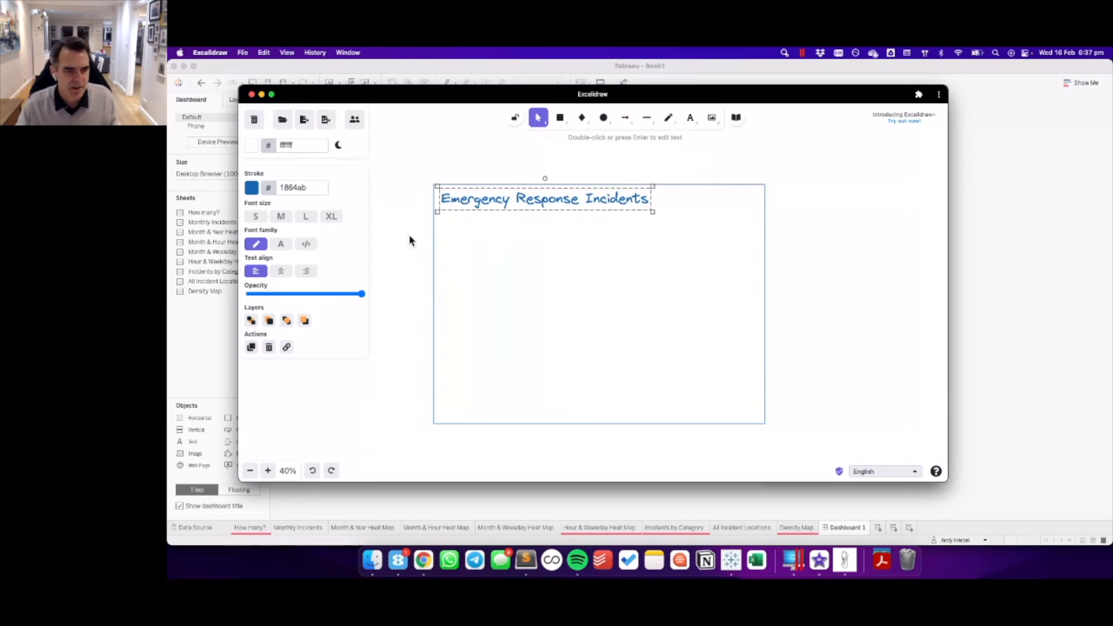
{"action": "key", "text": "super+Tab"}
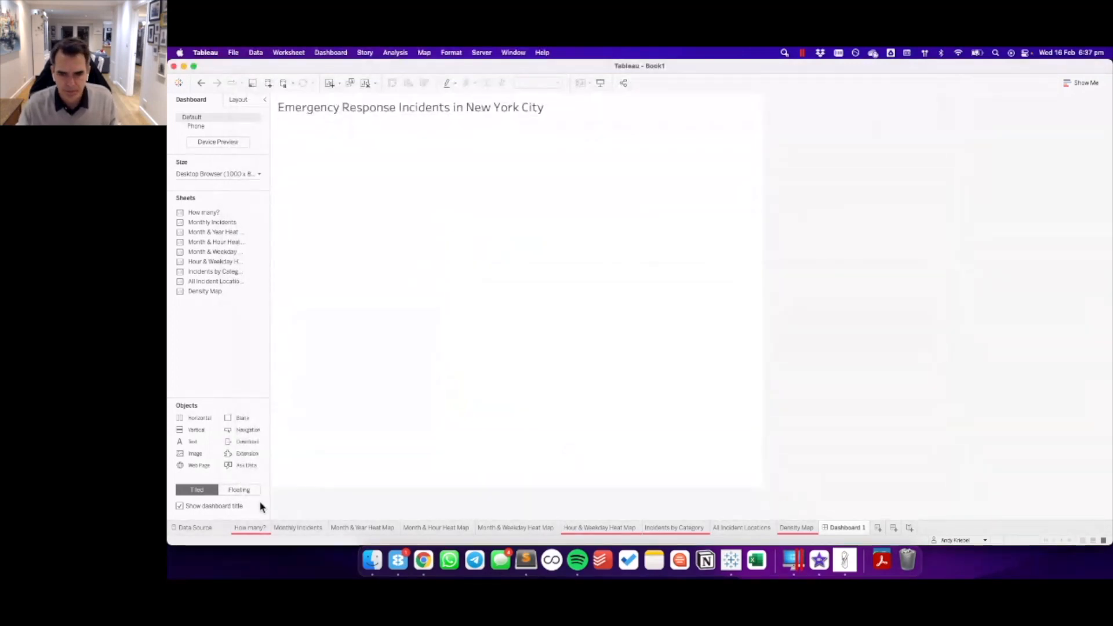
- Check the How many? worksheet, switch to Excalidraw, and add the text "10,836" enlarged beneath the wireframe heading
{"action": "left_click", "coordinate": [251, 530]}
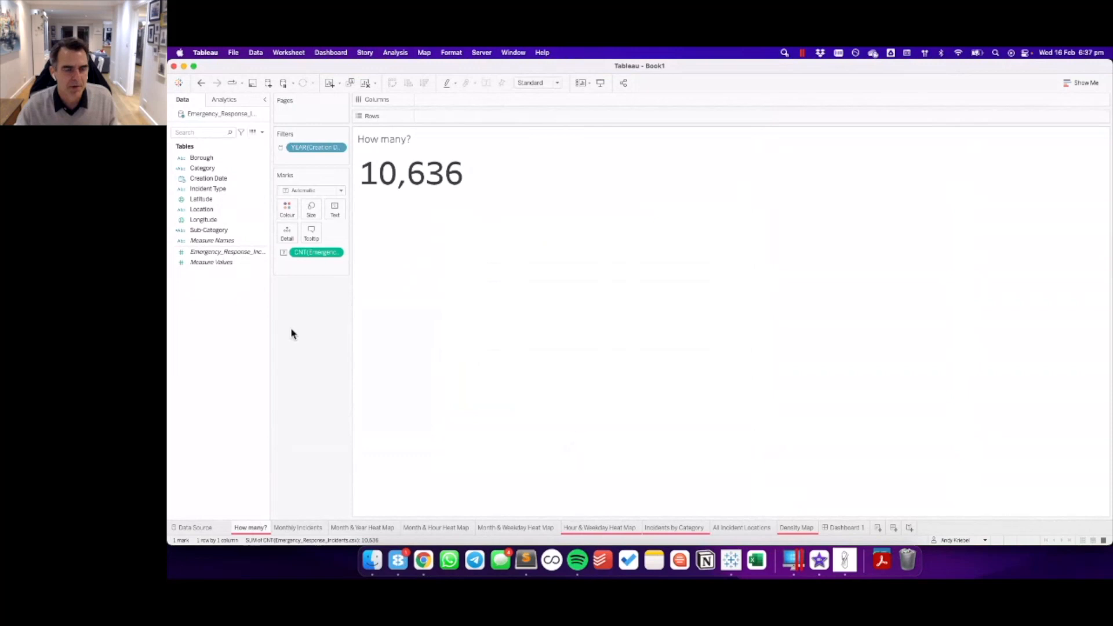
{"action": "key", "text": "super+Tab"}
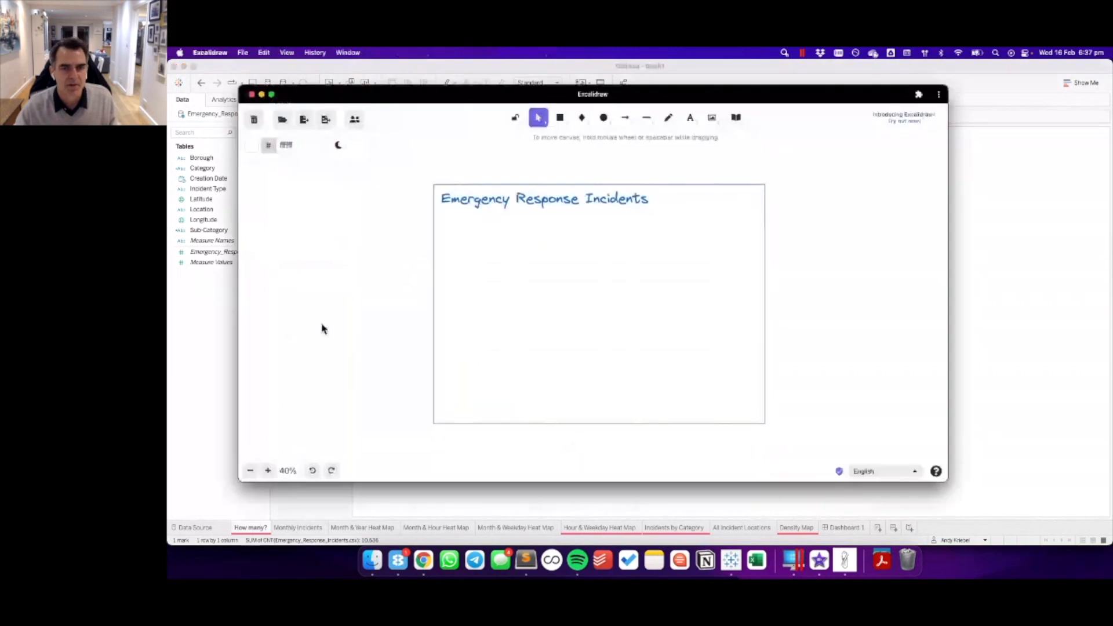
{"action": "left_click", "coordinate": [690, 118]}
{"action": "left_click", "coordinate": [474, 243]}
{"action": "type", "text": "10"}
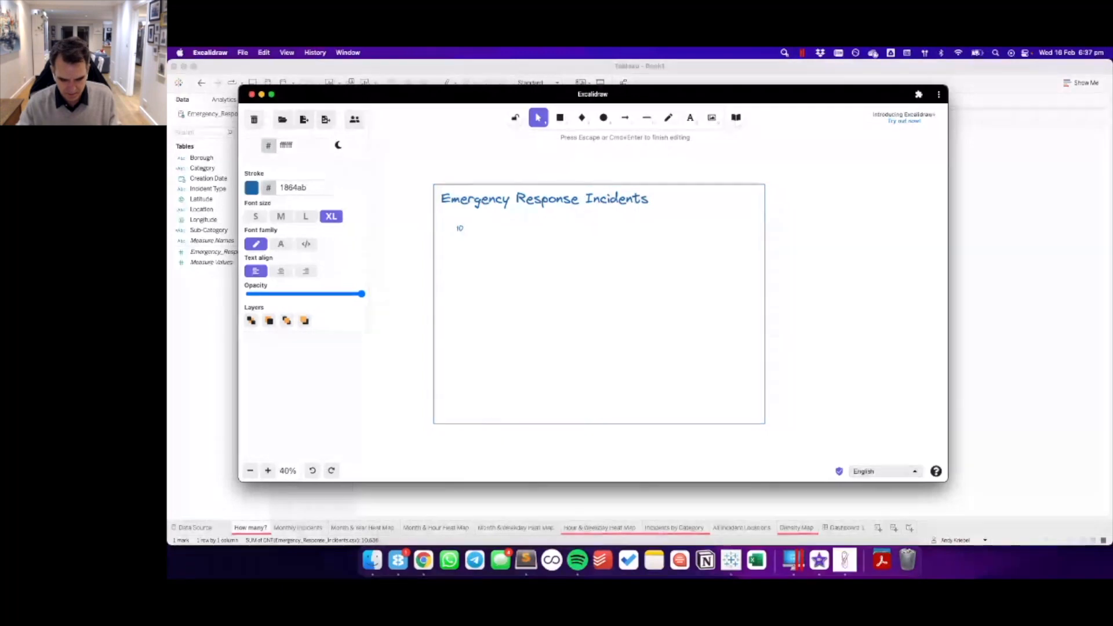
{"action": "type", "text": ",836"}
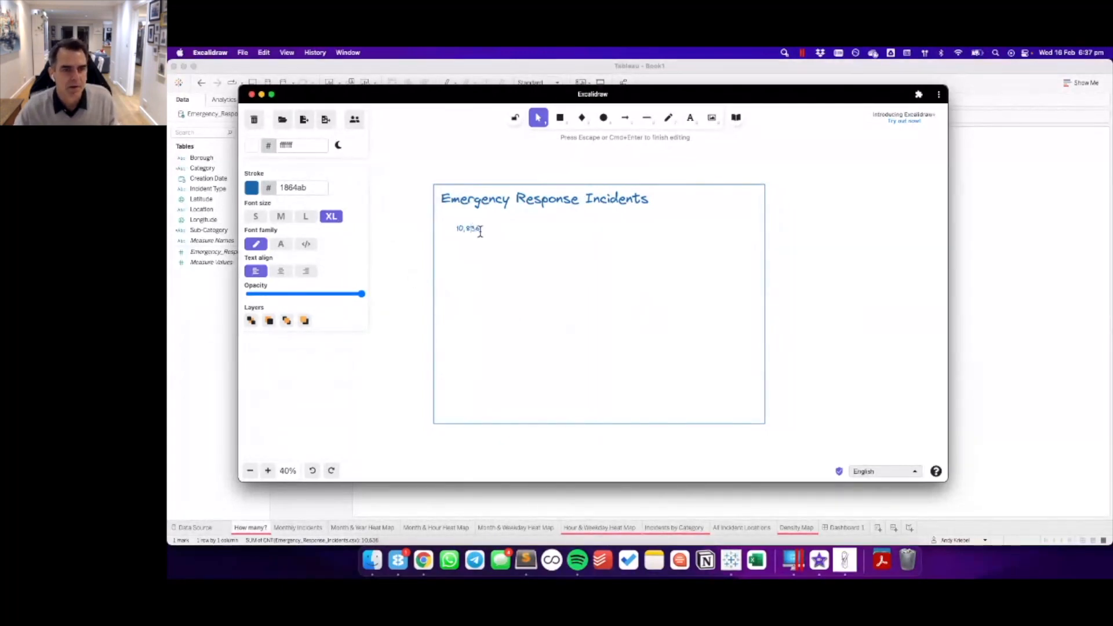
{"action": "key", "text": "Escape"}
{"action": "left_click_drag", "start_coordinate": [481, 236], "coordinate": [558, 263]}
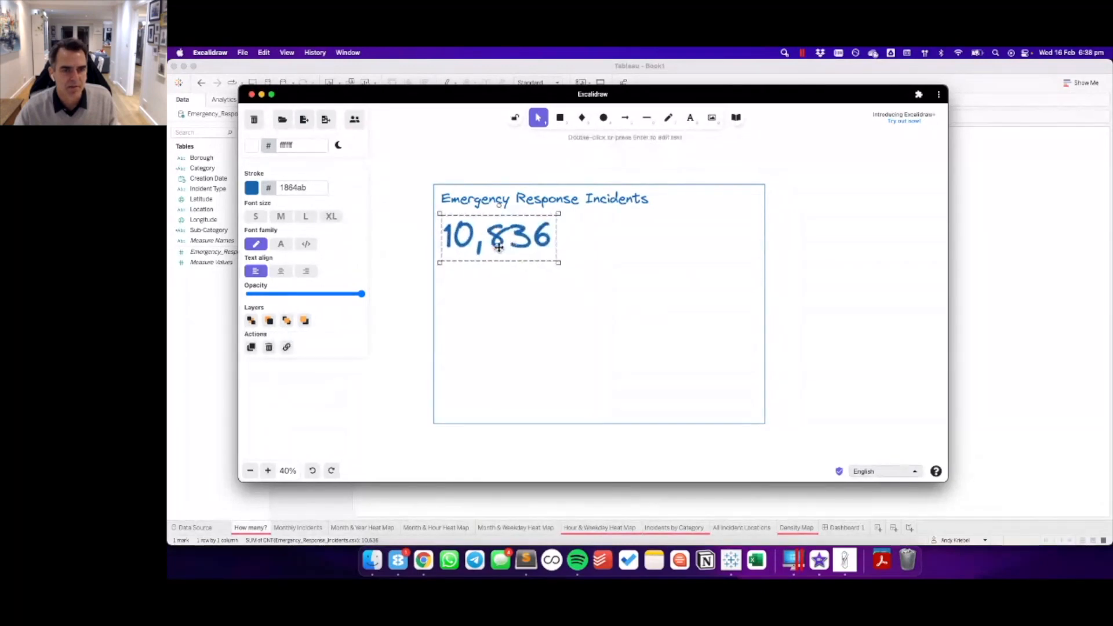
{"action": "left_click", "coordinate": [411, 251]}
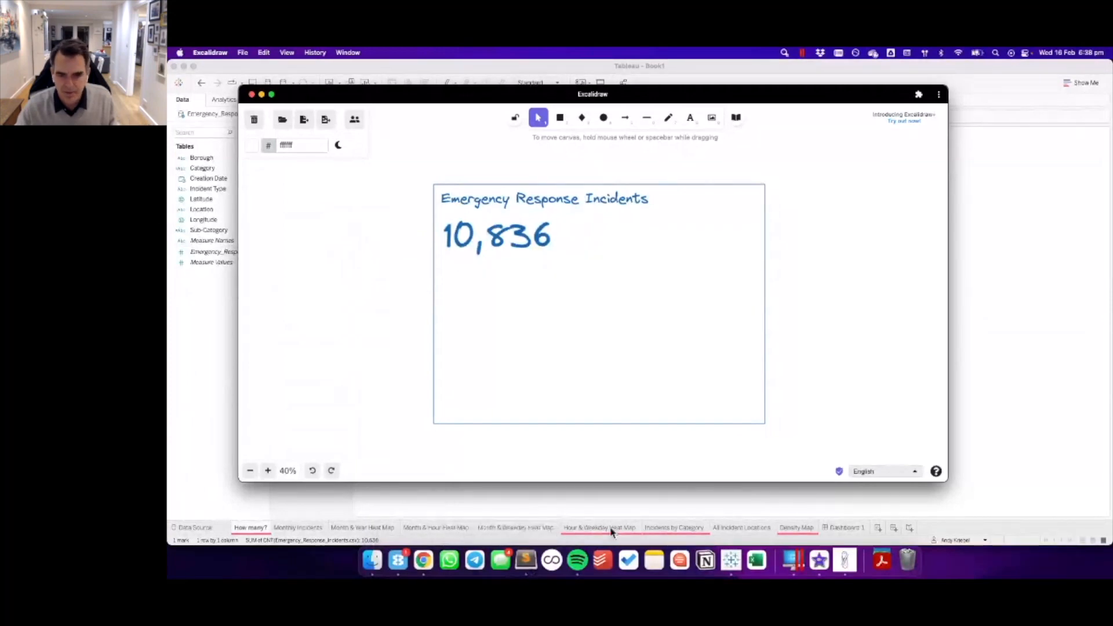
- Review the Incidents by Category and Density Map sheets, insert Excalidraw's grey horizontal bar chart in the wireframe's upper right, and shift 10,836 slightly downward
{"action": "left_click", "coordinate": [674, 528]}
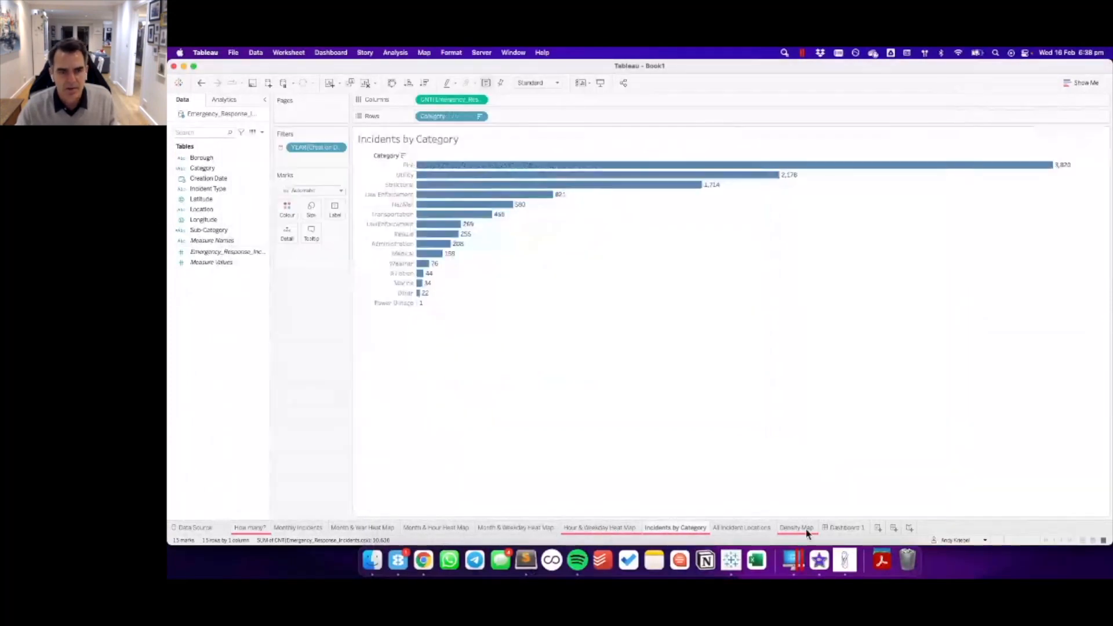
{"action": "left_click", "coordinate": [805, 528]}
{"action": "key", "text": "super+Tab"}
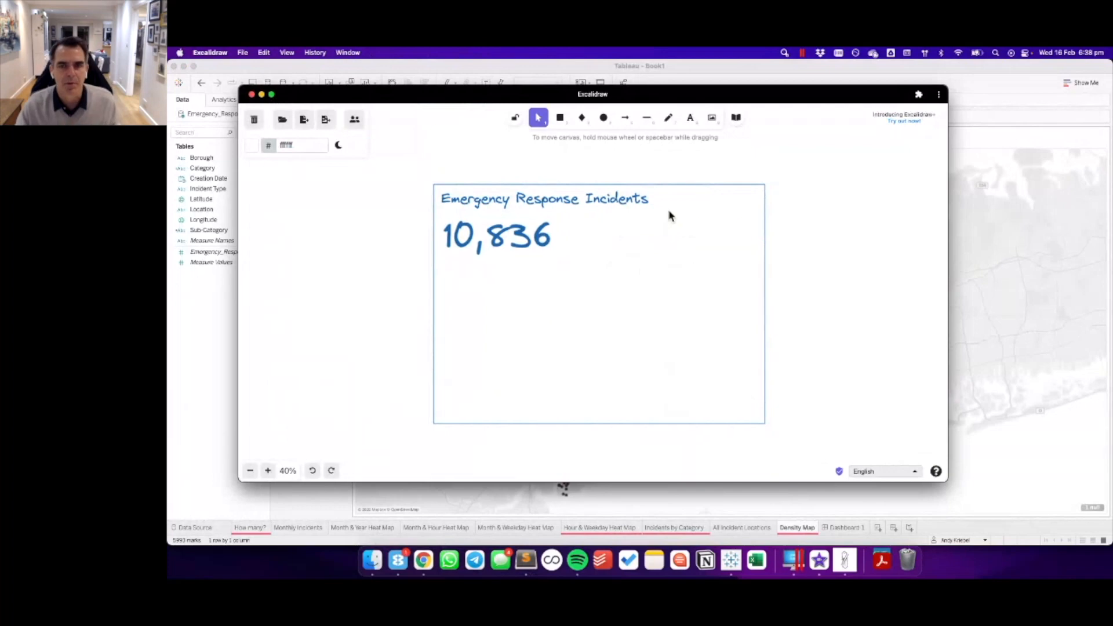
{"action": "left_click", "coordinate": [736, 117]}
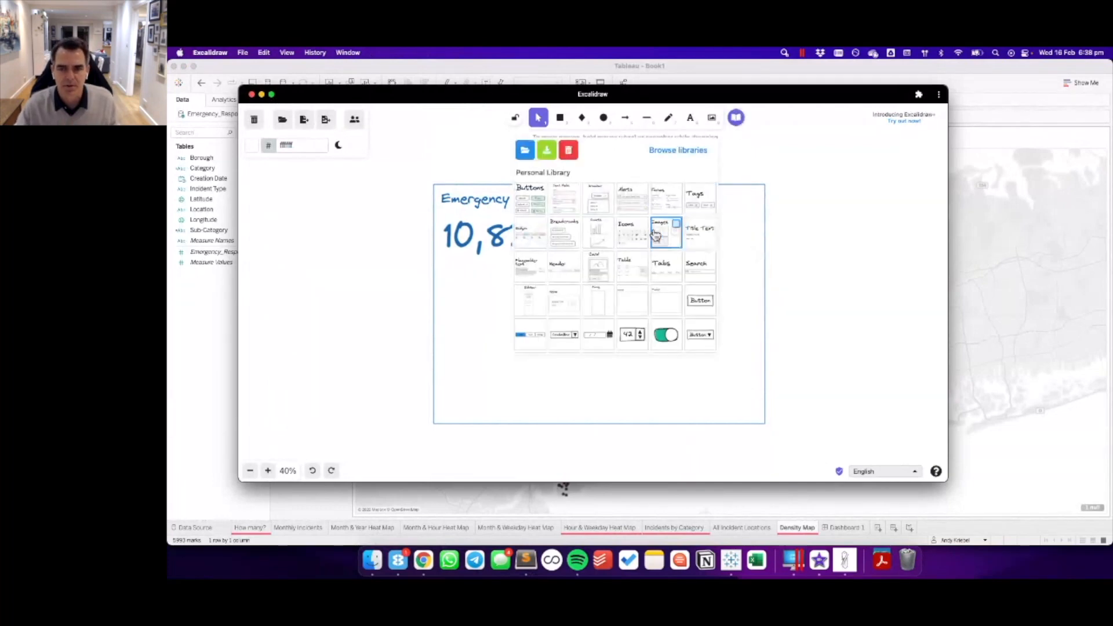
{"action": "scroll", "coordinate": [635, 291], "scroll_direction": "down", "scroll_amount": 1}
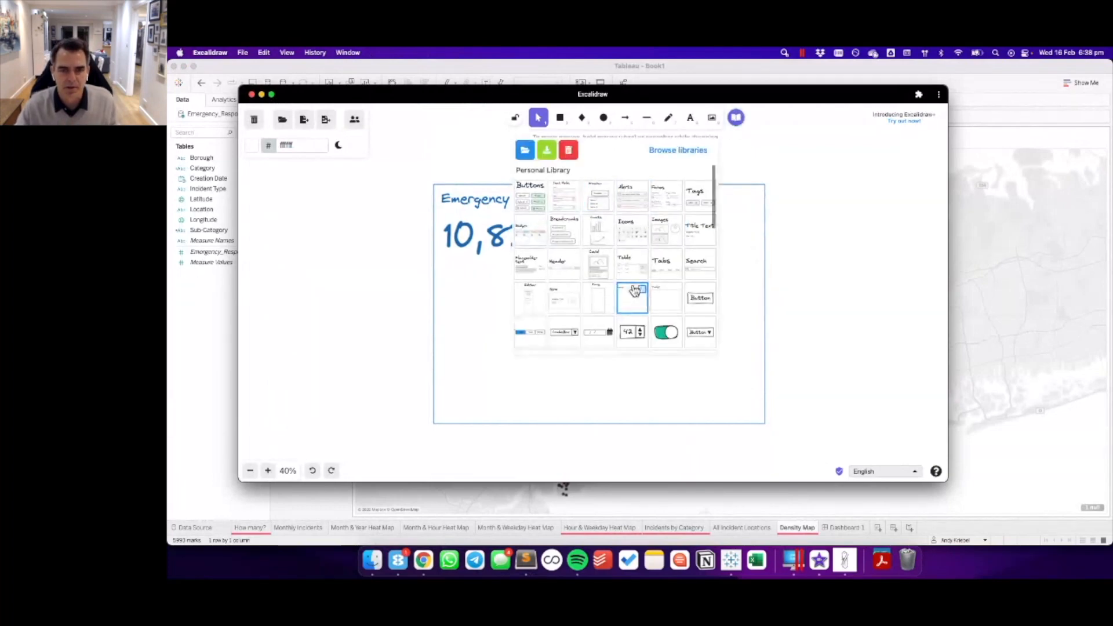
{"action": "scroll", "coordinate": [635, 291], "scroll_direction": "down", "scroll_amount": 5}
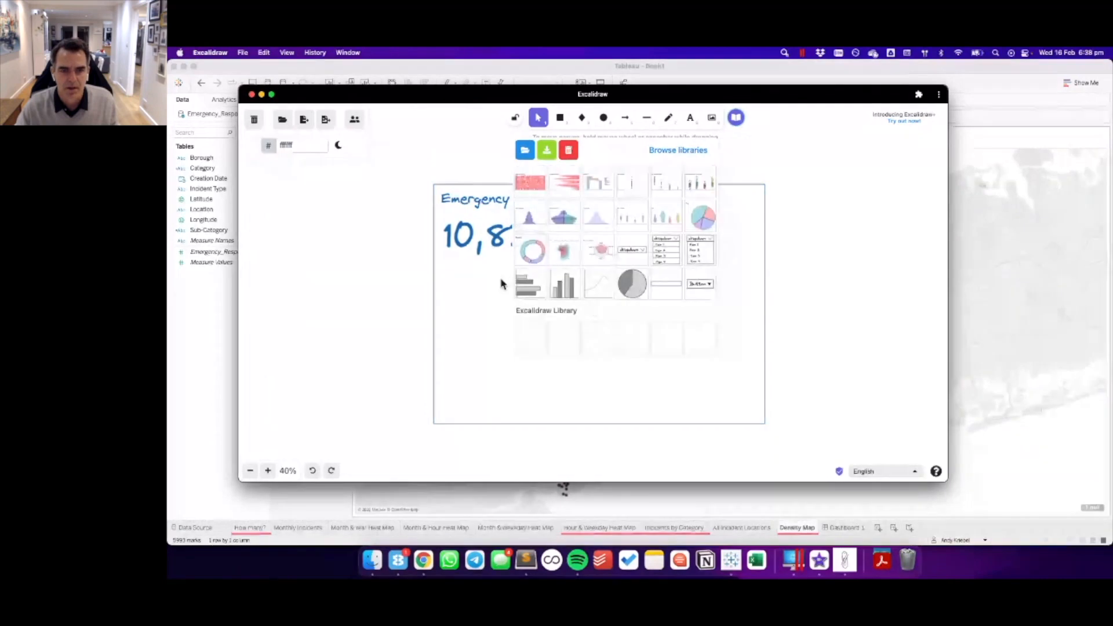
{"action": "left_click", "coordinate": [530, 285]}
{"action": "left_click_drag", "start_coordinate": [592, 293], "coordinate": [693, 279]}
{"action": "left_click_drag", "start_coordinate": [618, 282], "coordinate": [640, 278]}
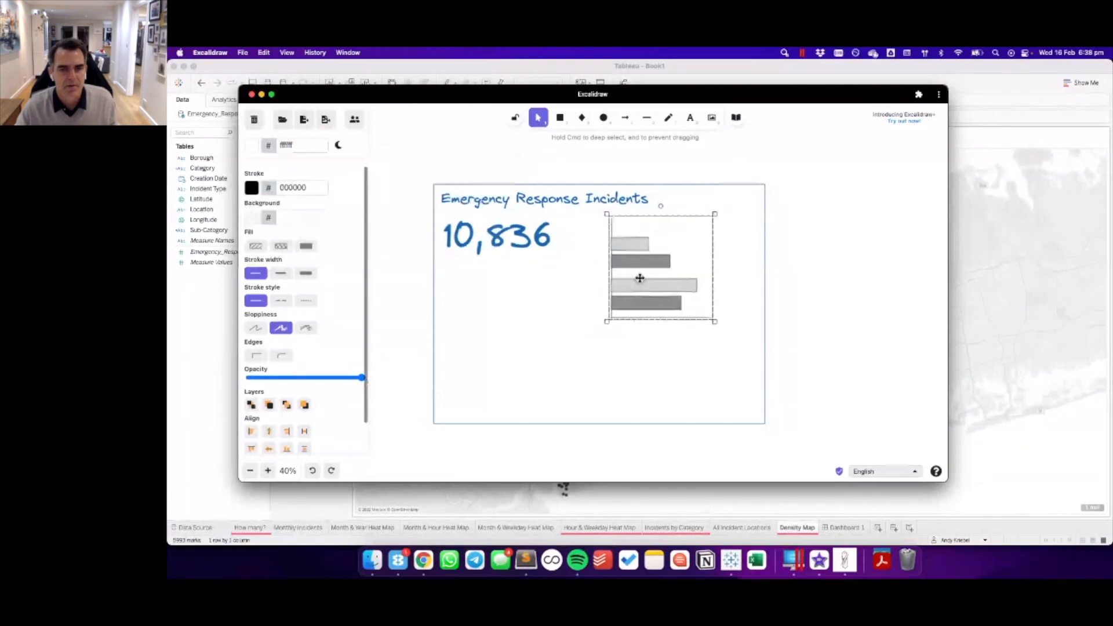
{"action": "left_click_drag", "start_coordinate": [639, 278], "coordinate": [645, 279]}
{"action": "left_click_drag", "start_coordinate": [522, 234], "coordinate": [532, 248]}
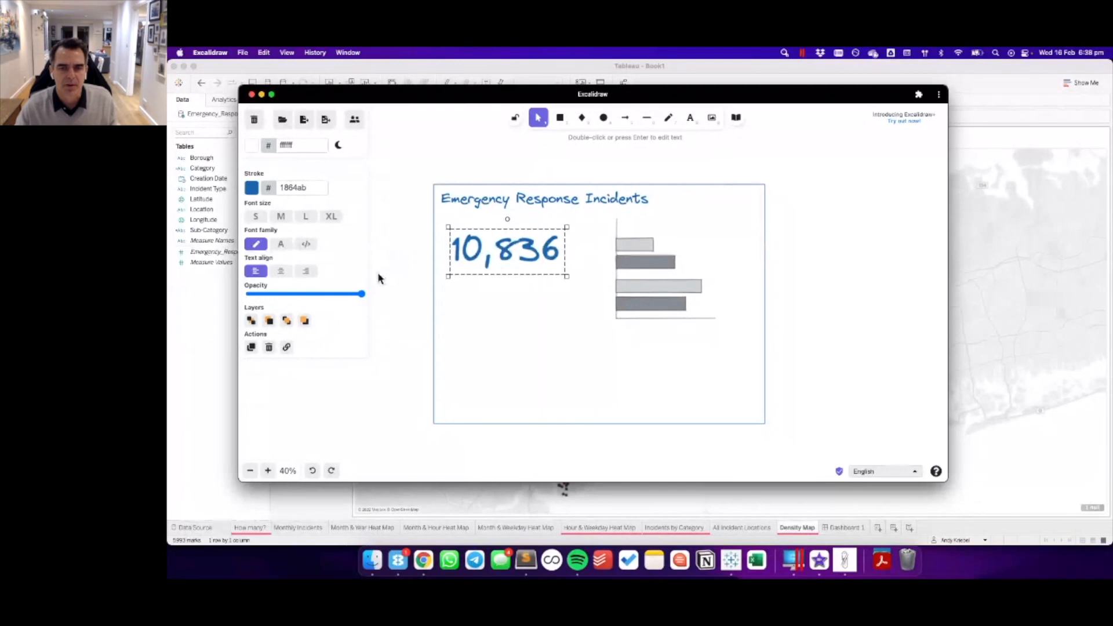
- Insert the 100% Stacked Column library chart into the wireframe's lower left area below 10,836 and enlarge it to stand for the heat map
{"action": "key", "text": "super+Tab"}
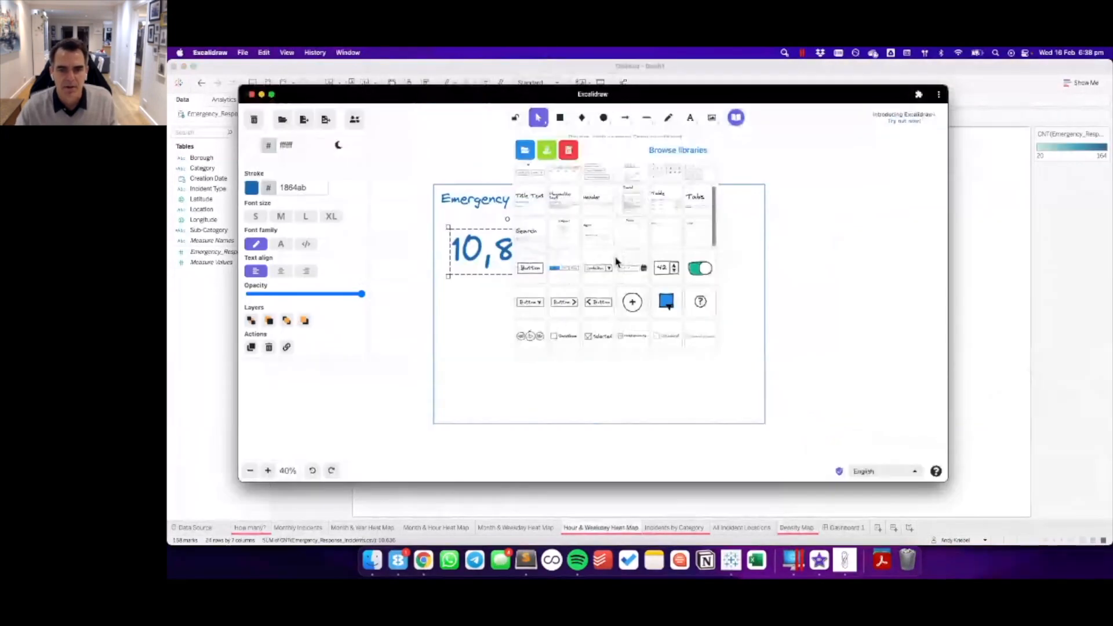
{"action": "scroll", "coordinate": [618, 262], "scroll_direction": "down", "scroll_amount": 5}
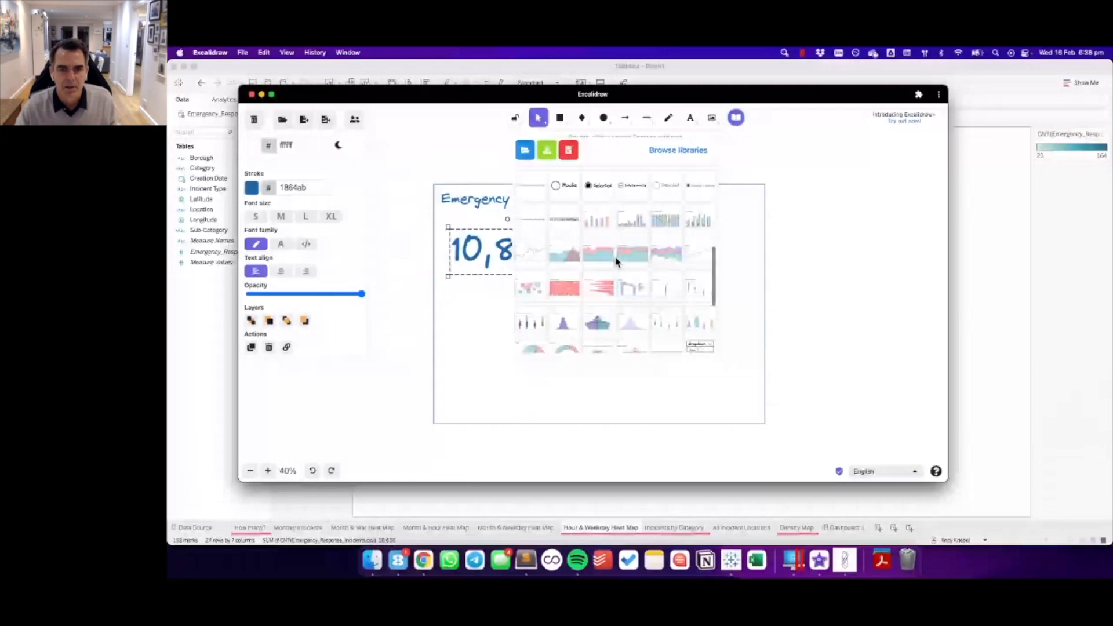
{"action": "scroll", "coordinate": [616, 262], "scroll_direction": "down", "scroll_amount": 2}
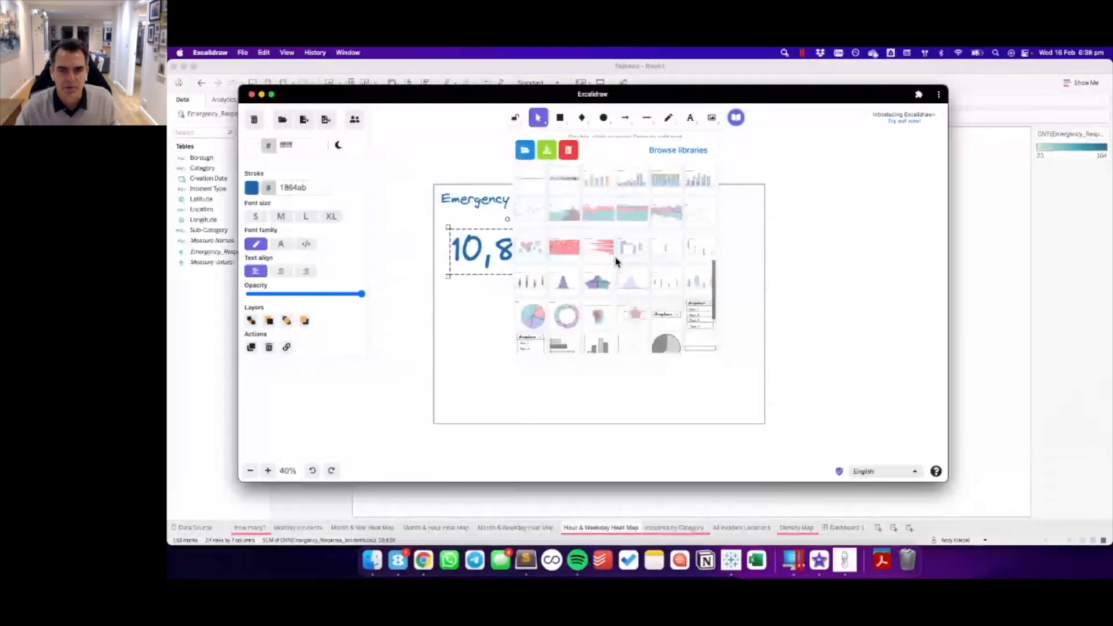
{"action": "scroll", "coordinate": [616, 262], "scroll_direction": "up", "scroll_amount": 2}
{"action": "left_click", "coordinate": [664, 243]}
{"action": "left_click_drag", "start_coordinate": [584, 295], "coordinate": [508, 328]}
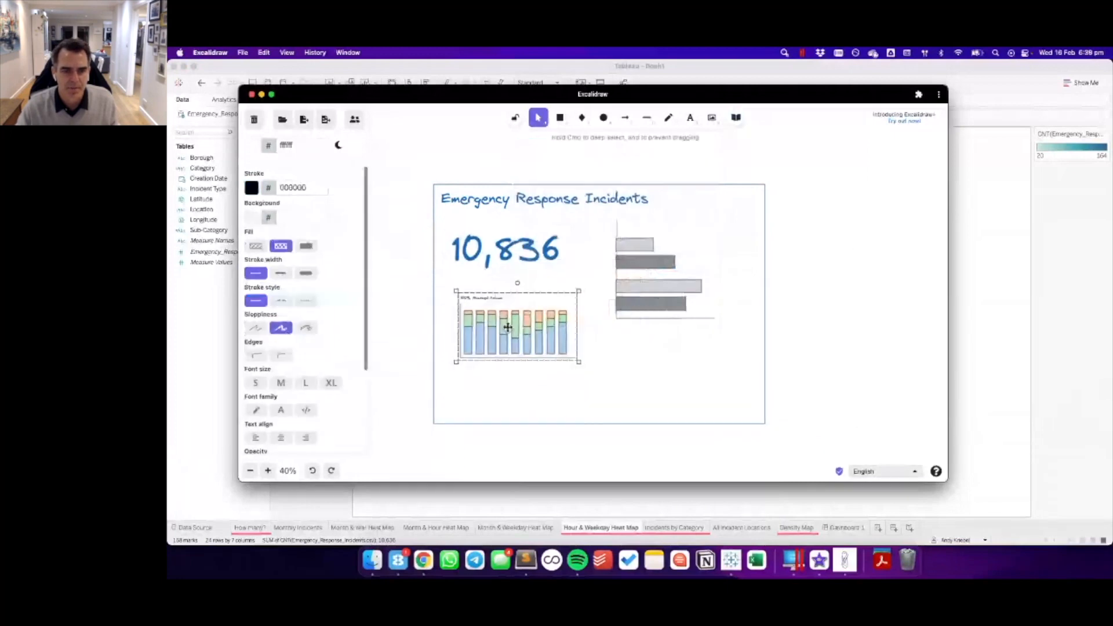
{"action": "left_click_drag", "start_coordinate": [578, 362], "coordinate": [618, 384]}
{"action": "left_click_drag", "start_coordinate": [553, 360], "coordinate": [541, 382]}
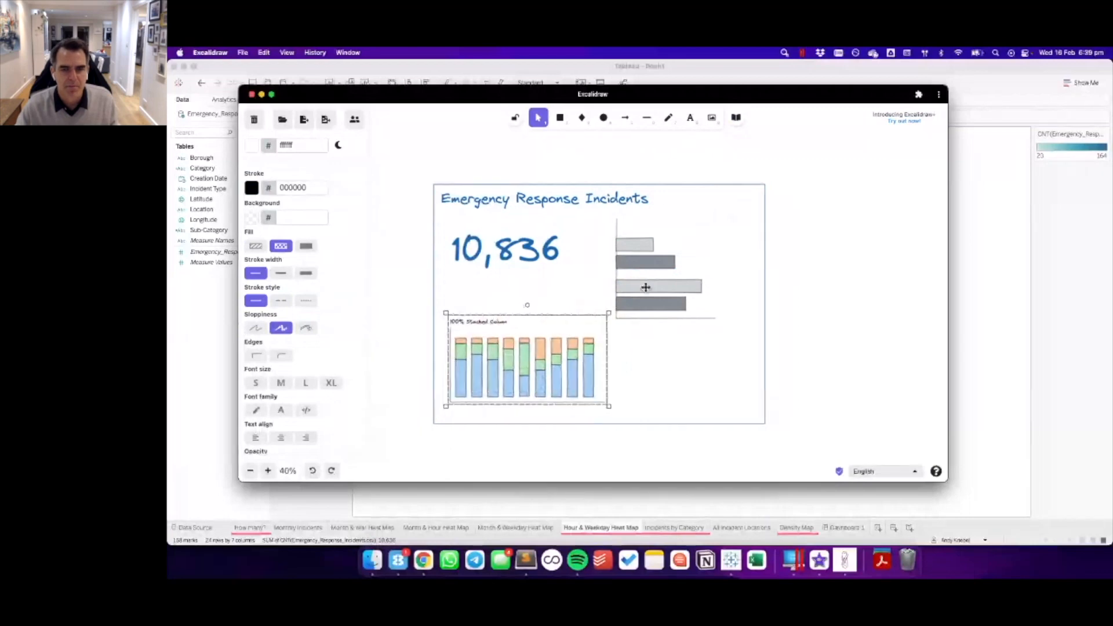
- Shrink the wireframe's horizontal bar chart and sketch a closed freehand map outline in the space beneath it
{"action": "left_click", "coordinate": [646, 300]}
{"action": "left_click_drag", "start_coordinate": [719, 321], "coordinate": [697, 300]}
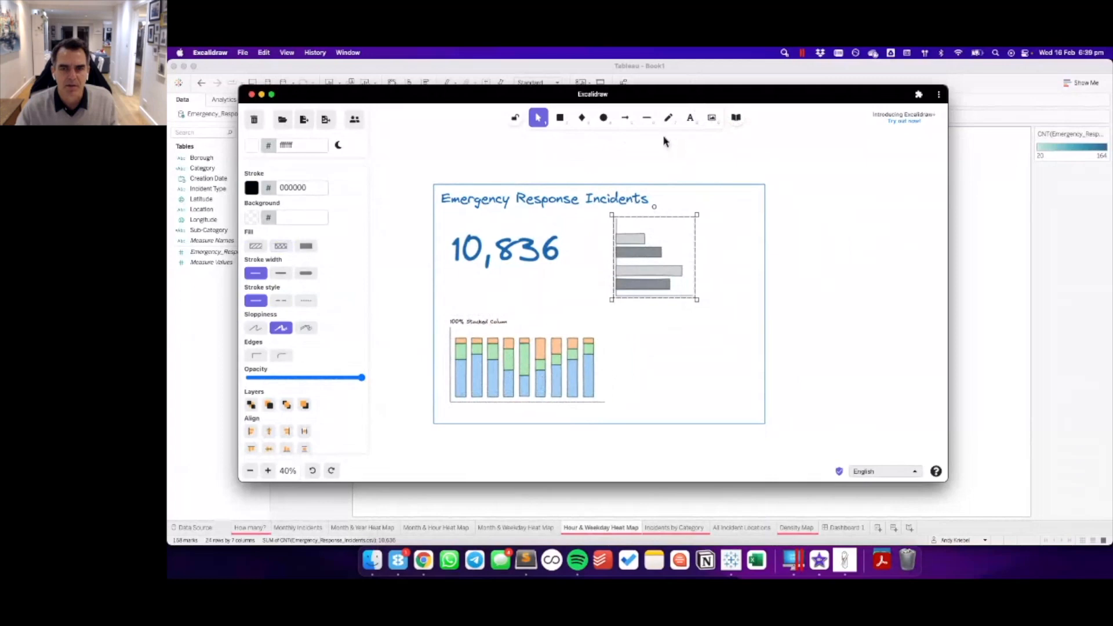
{"action": "left_click", "coordinate": [668, 117]}
{"action": "mouse_move", "coordinate": [639, 354]}
{"action": "left_mouse_down"}
{"action": "mouse_move", "coordinate": [712, 305]}
{"action": "mouse_move", "coordinate": [735, 335]}
{"action": "mouse_move", "coordinate": [693, 389]}
{"action": "mouse_move", "coordinate": [654, 411]}
{"action": "mouse_move", "coordinate": [619, 389]}
{"action": "mouse_move", "coordinate": [620, 362]}
{"action": "mouse_move", "coordinate": [641, 355]}
{"action": "left_mouse_up"}
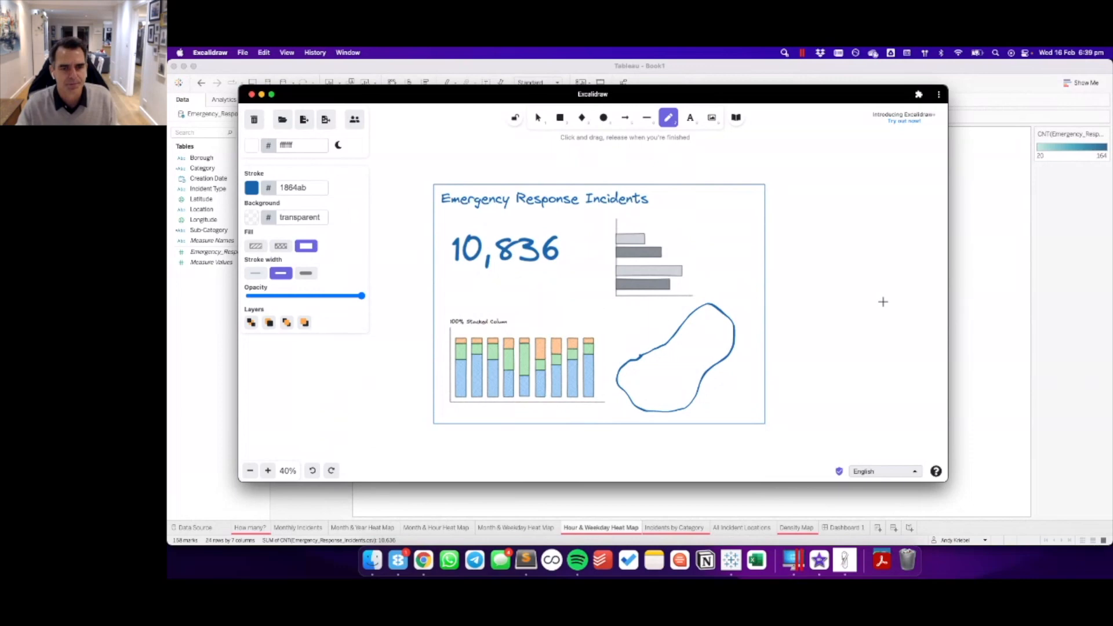
- Switch to Tableau's Dashboard 1 and place the How many? sheet as a tiled view filling the area below the title
{"action": "key", "text": "super+Tab"}
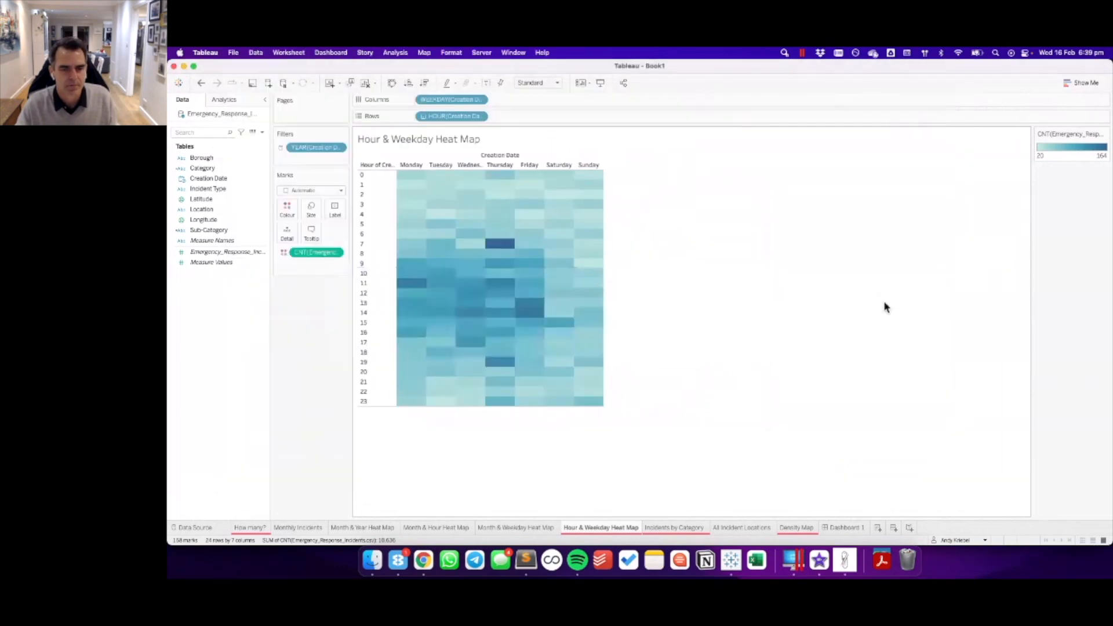
{"action": "left_click", "coordinate": [836, 528]}
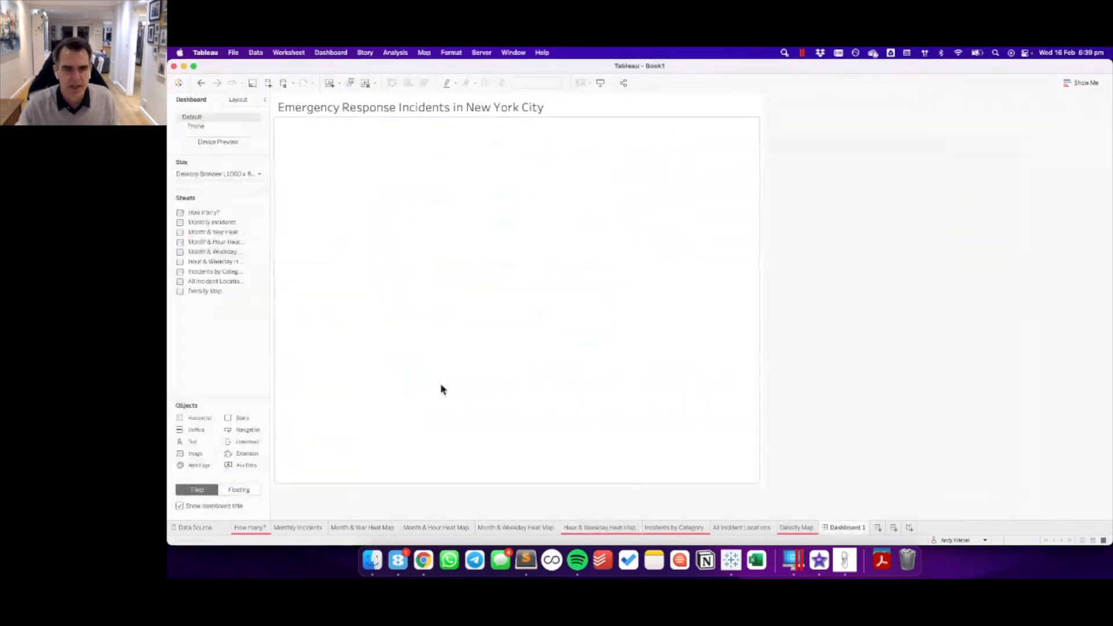
{"action": "left_click_drag", "start_coordinate": [212, 272], "coordinate": [213, 279]}
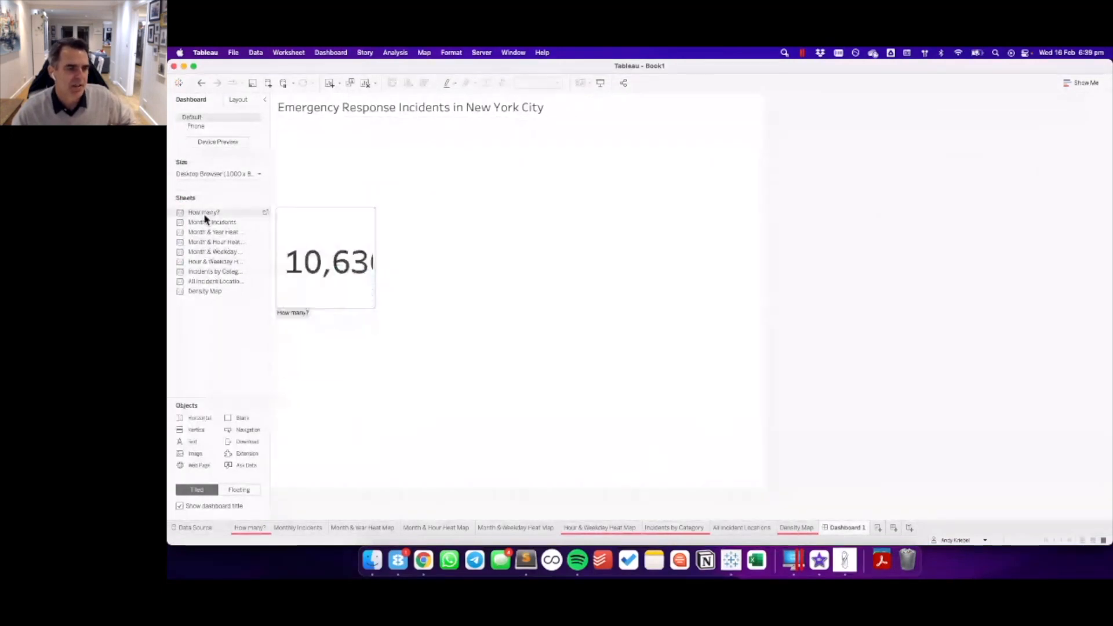
{"action": "left_click_drag", "start_coordinate": [202, 215], "coordinate": [334, 196]}
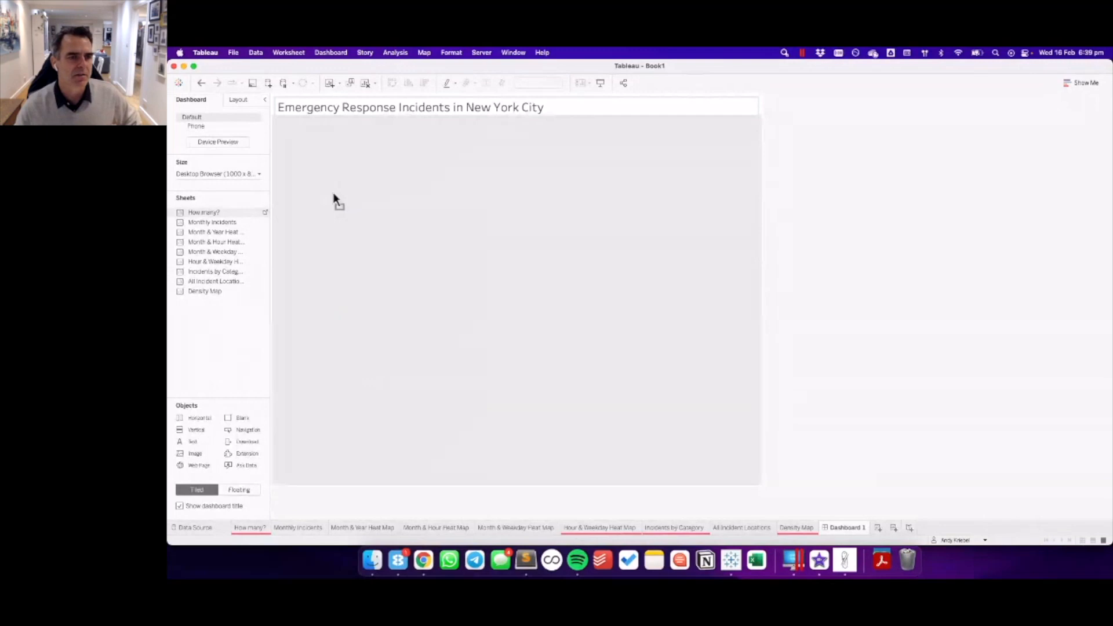
{"action": "left_click_drag", "start_coordinate": [333, 196], "coordinate": [335, 196]}
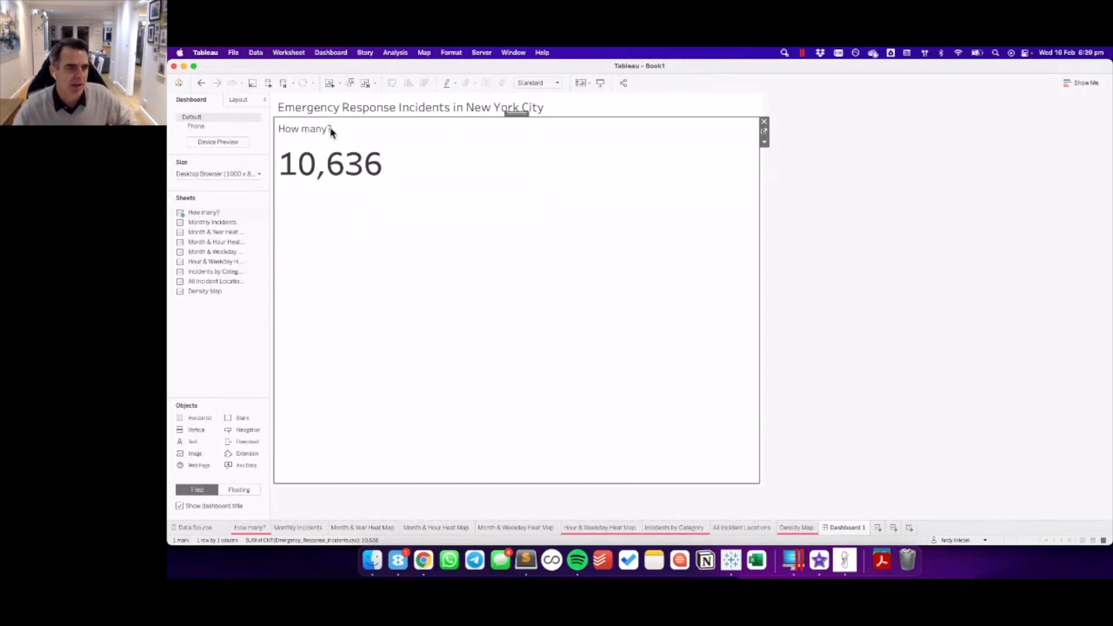
- Add the Incidents by Category sheet as a tiled view in the right half of the dashboard, beside How many?
{"action": "mouse_move", "coordinate": [233, 225]}
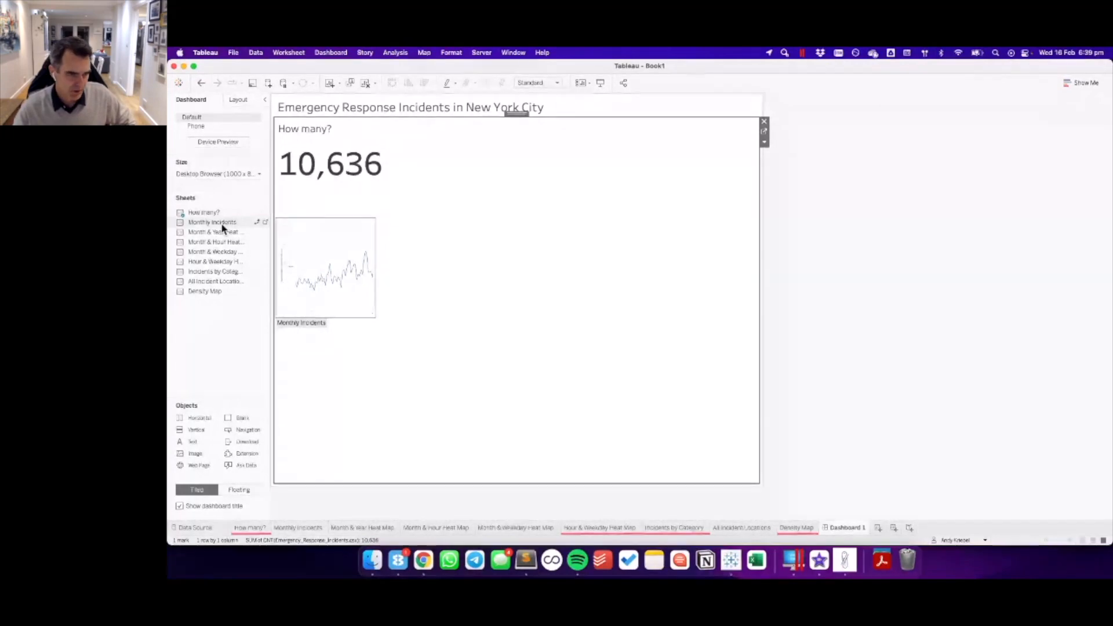
{"action": "mouse_move", "coordinate": [217, 261]}
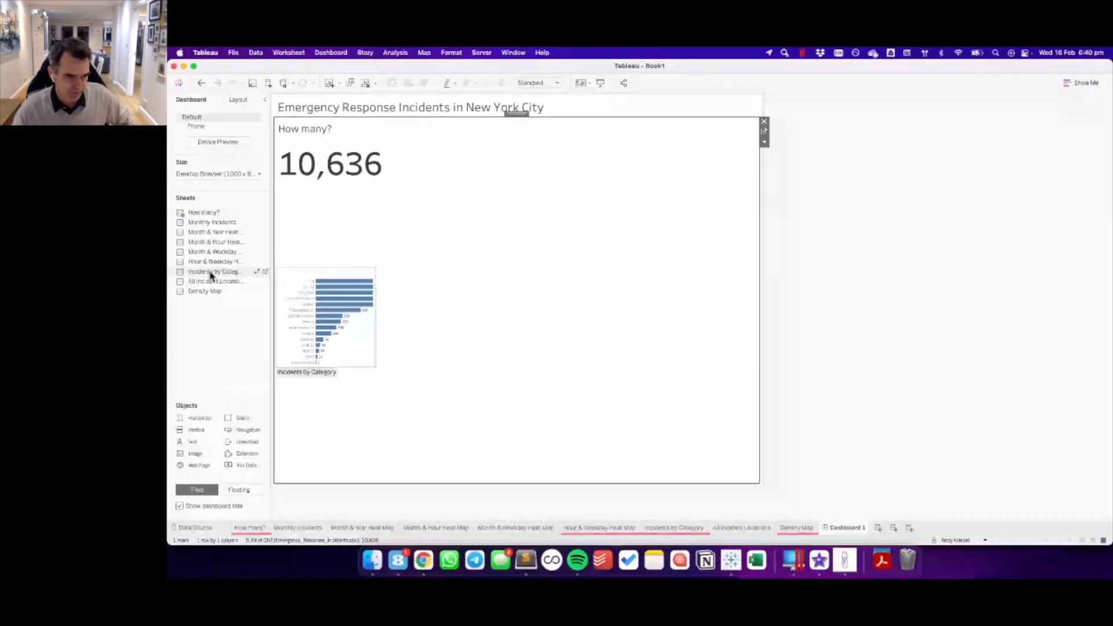
{"action": "left_click_drag", "start_coordinate": [211, 276], "coordinate": [591, 302]}
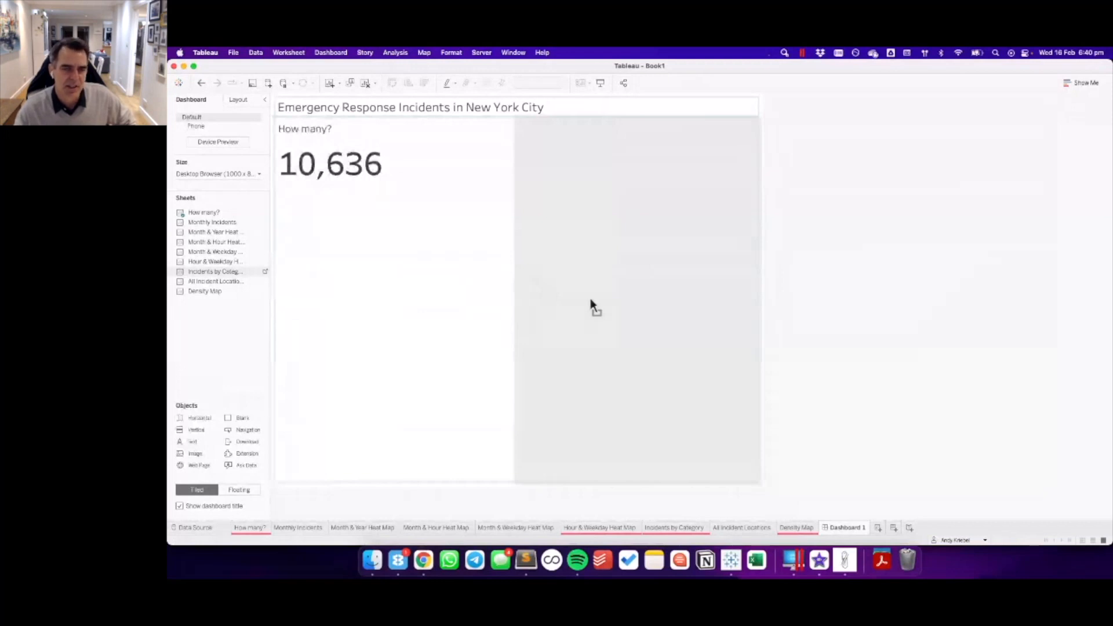
{"action": "mouse_move", "coordinate": [590, 298]}
{"action": "left_mouse_down"}
{"action": "mouse_move", "coordinate": [598, 310]}
{"action": "mouse_move", "coordinate": [586, 307]}
{"action": "left_mouse_up"}
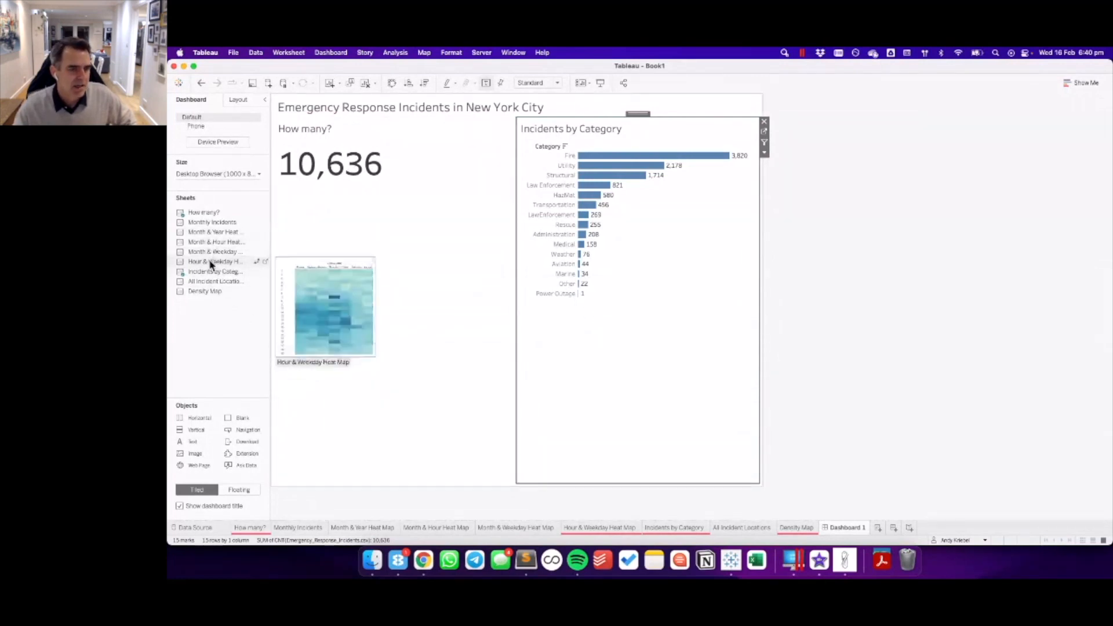
- Place the Hour & Weekday Heat Map below How many? and the Density Map below Incidents by Category as tiled views
{"action": "left_click_drag", "start_coordinate": [210, 264], "coordinate": [374, 389]}
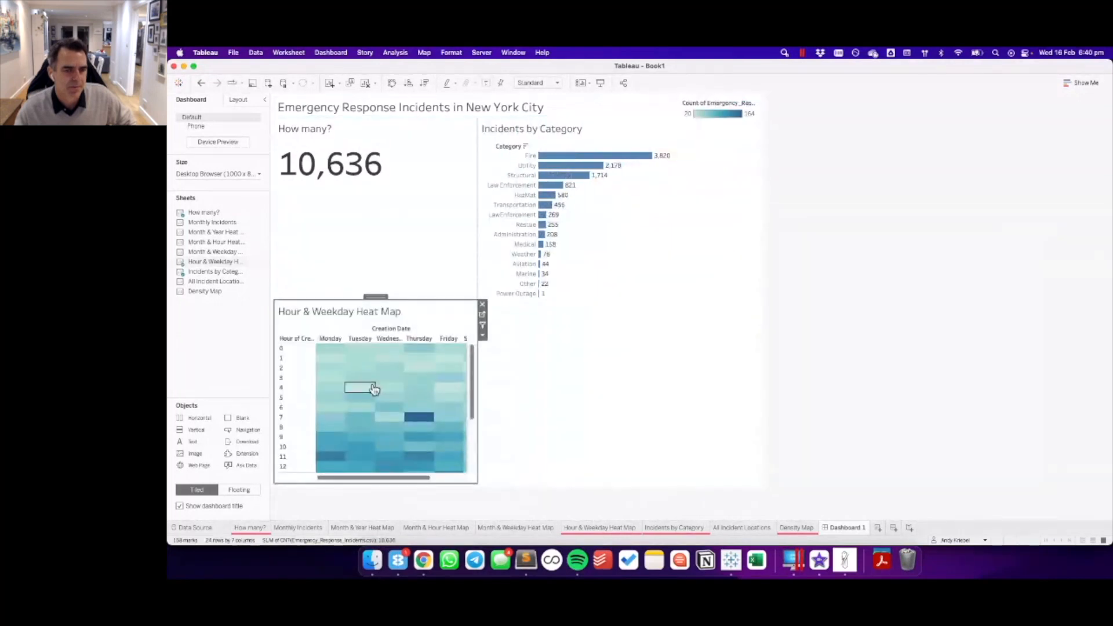
{"action": "mouse_move", "coordinate": [214, 284]}
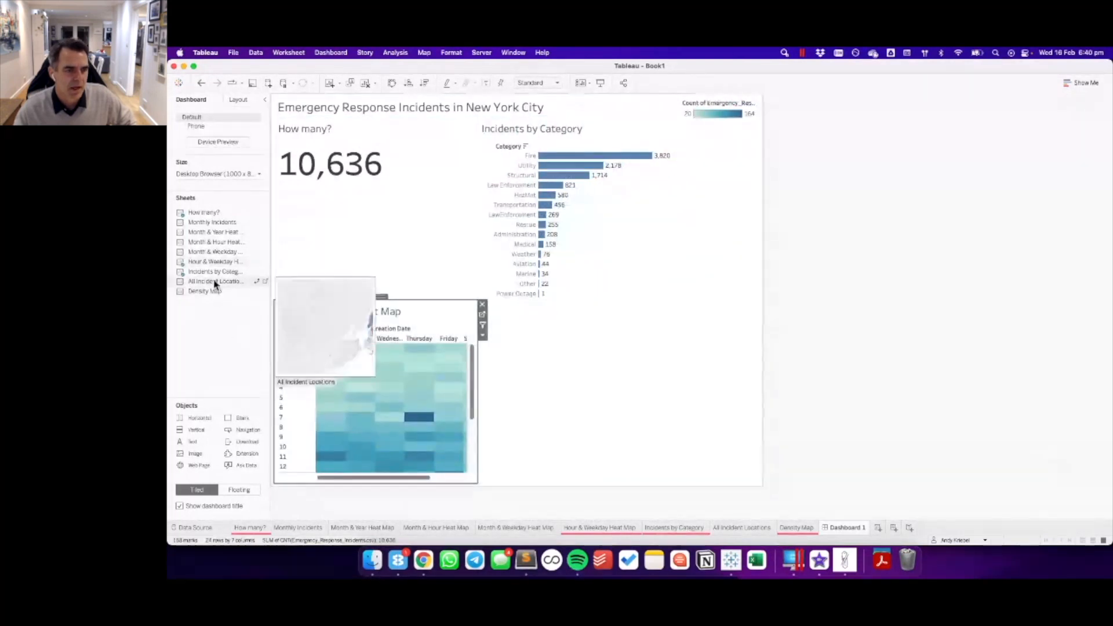
{"action": "left_click_drag", "start_coordinate": [212, 291], "coordinate": [570, 339]}
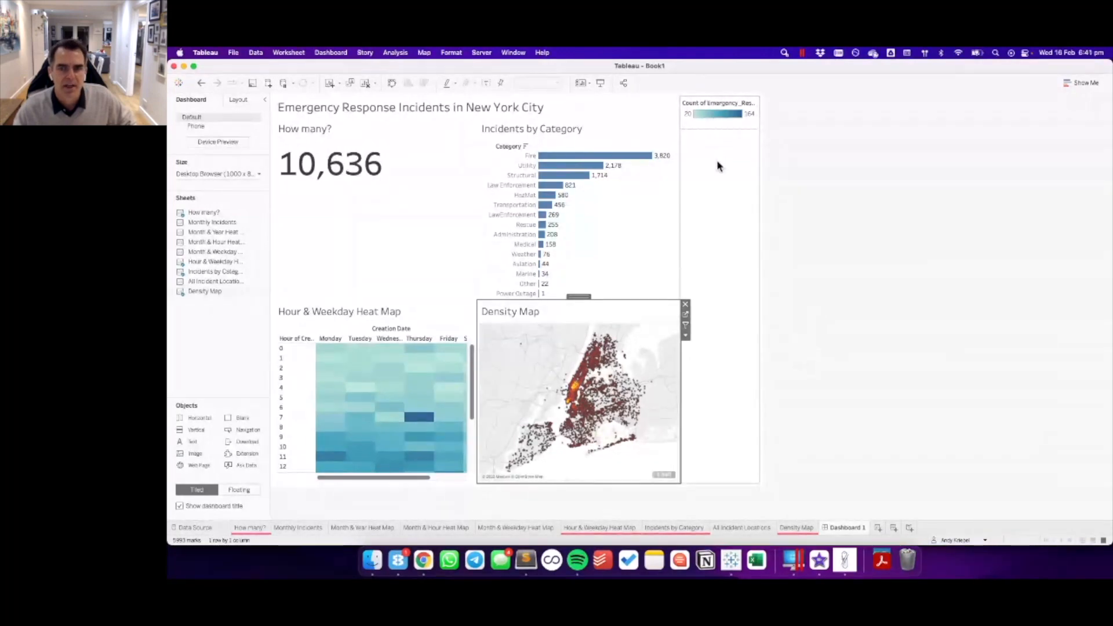
- Remove the heat map's colour legend and its side container from the dashboard
{"action": "left_click", "coordinate": [721, 196]}
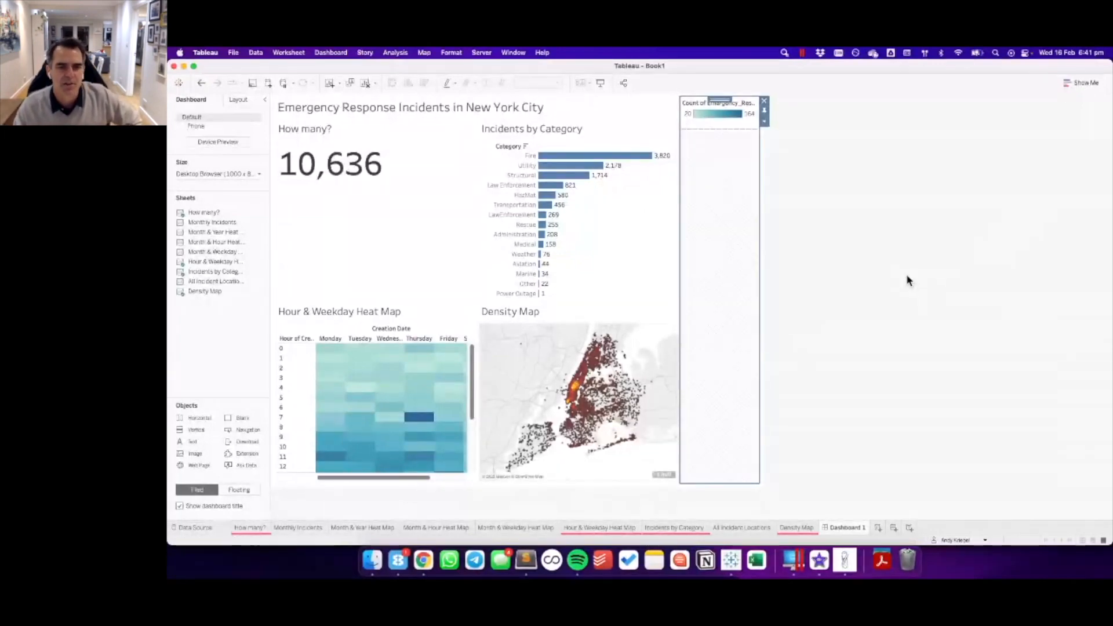
{"action": "left_click", "coordinate": [765, 104]}
{"action": "left_click", "coordinate": [708, 325]}
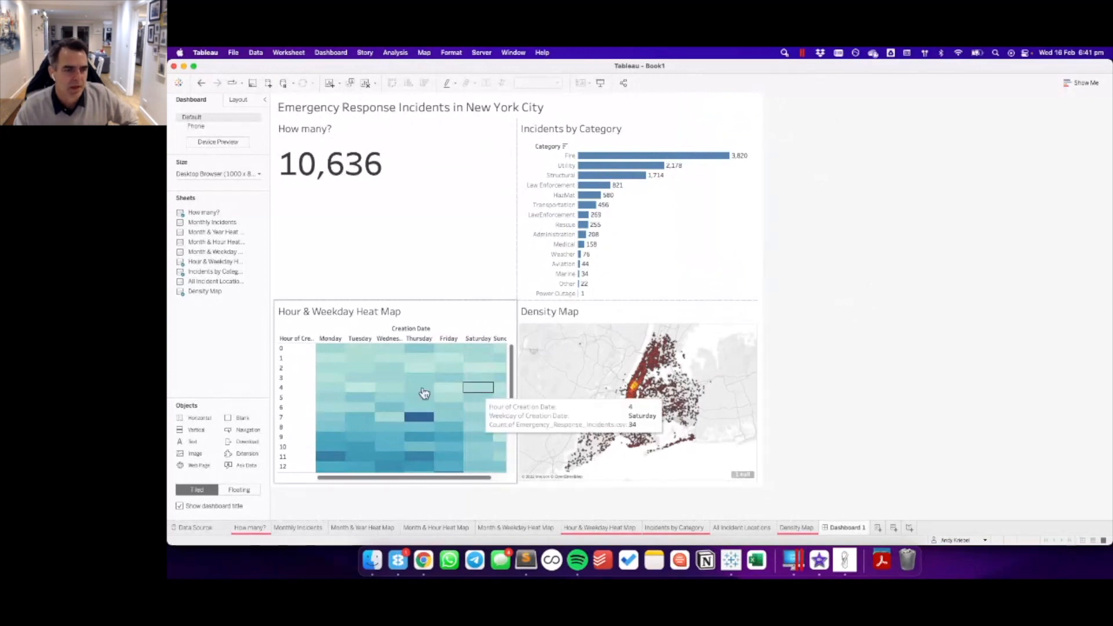
- Set the Hour & Weekday Heat Map's fit to Entire View on the dashboard
{"action": "left_click", "coordinate": [352, 318]}
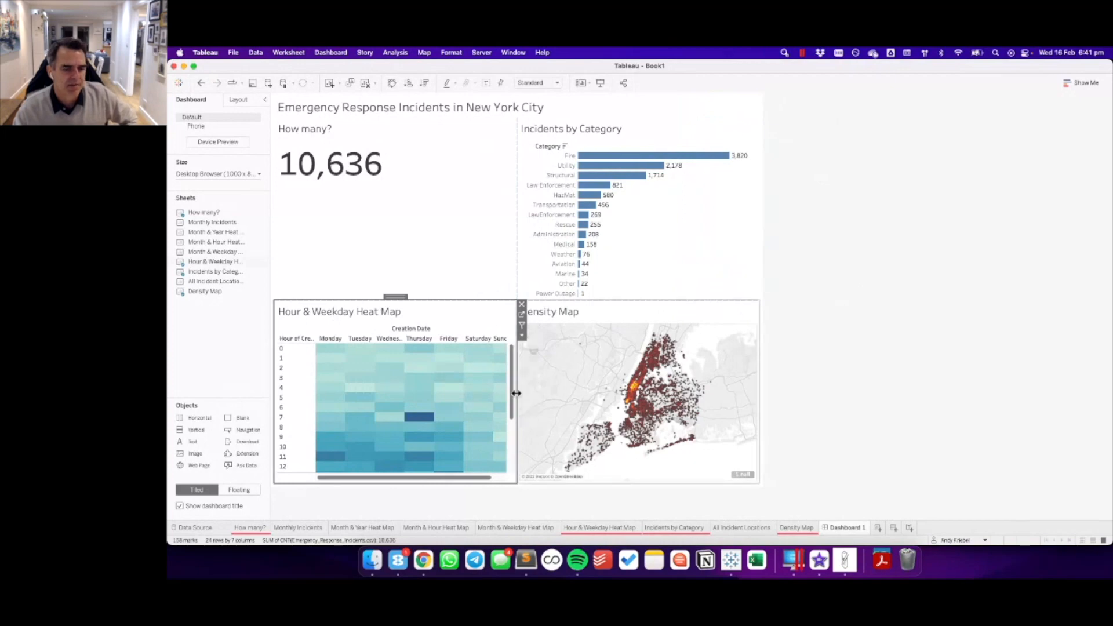
{"action": "left_click_drag", "start_coordinate": [512, 394], "coordinate": [519, 373]}
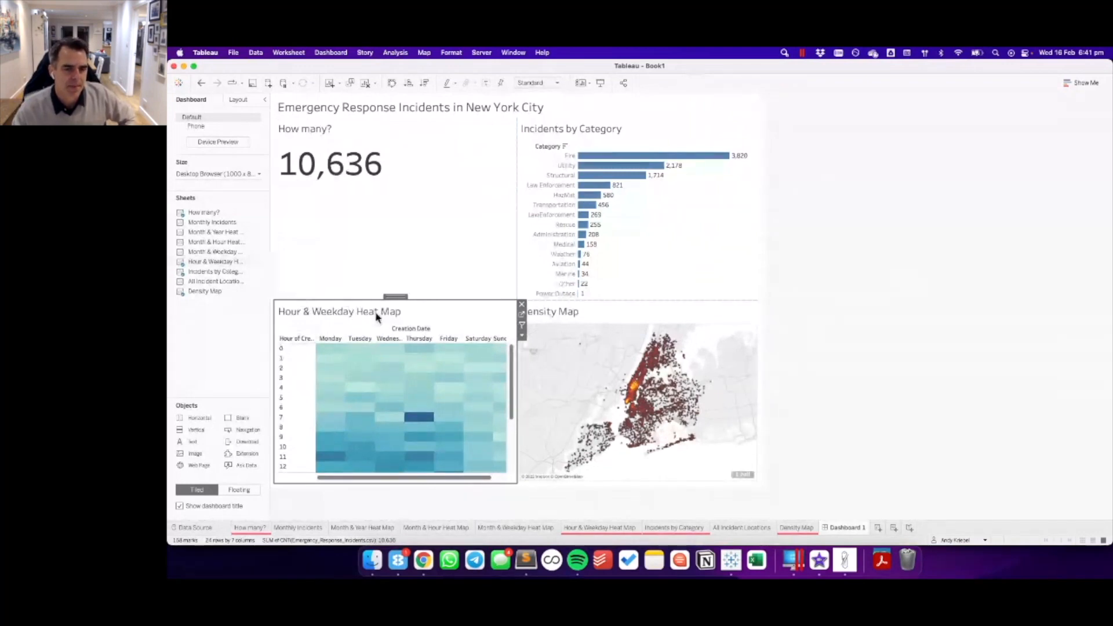
{"action": "left_click", "coordinate": [522, 336]}
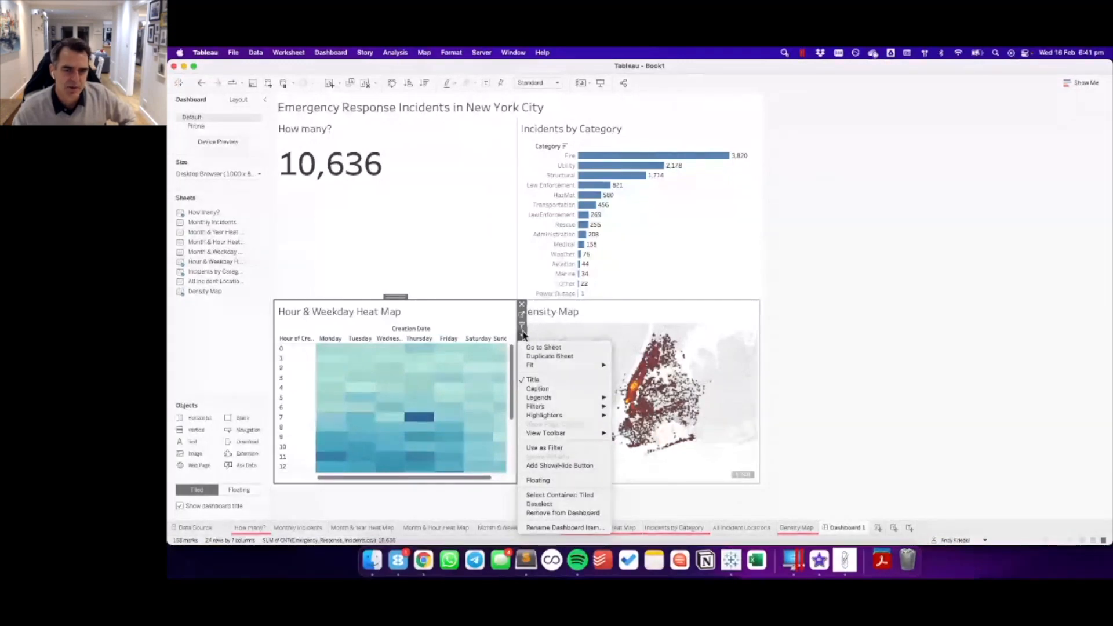
{"action": "mouse_move", "coordinate": [530, 367]}
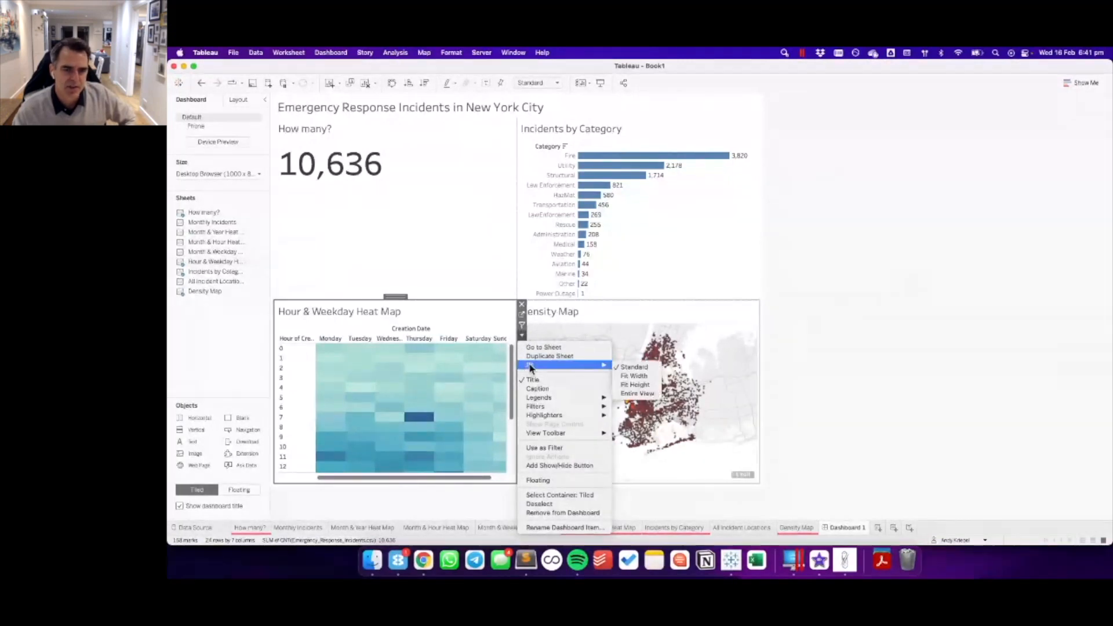
{"action": "left_click", "coordinate": [637, 393]}
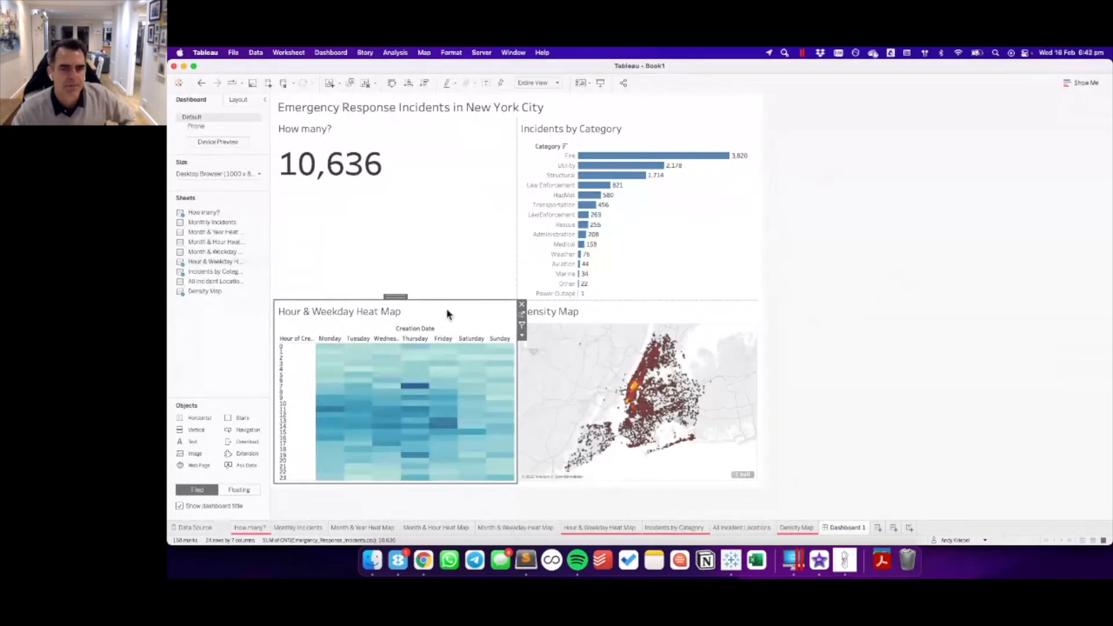
- Set the Incidents by Category bar chart's fit to Entire View
{"action": "left_click", "coordinate": [669, 227]}
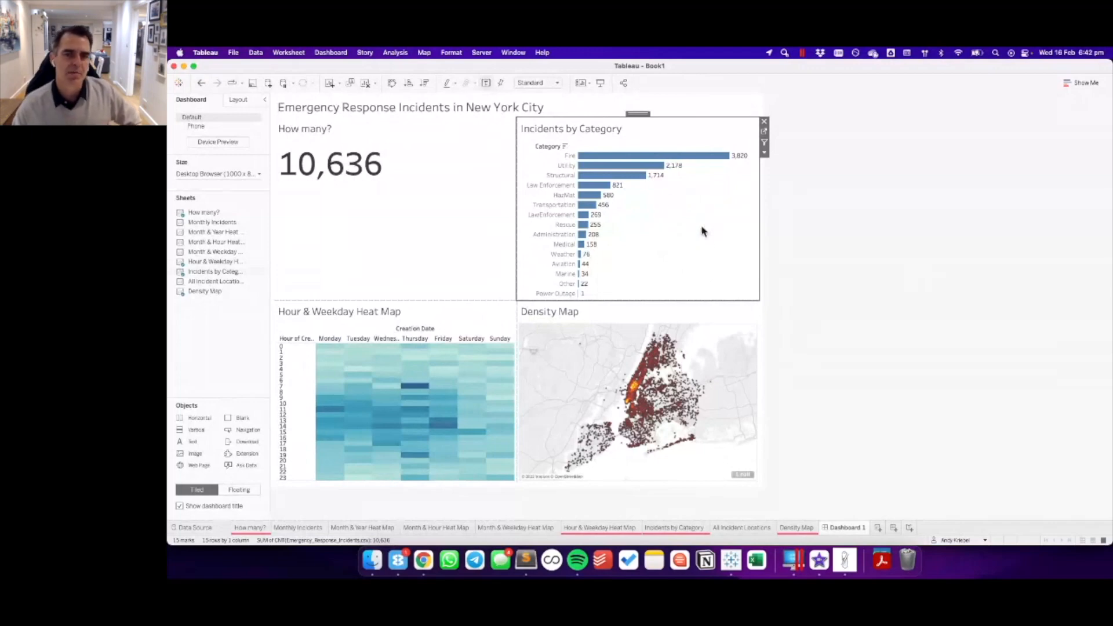
{"action": "left_click", "coordinate": [764, 153]}
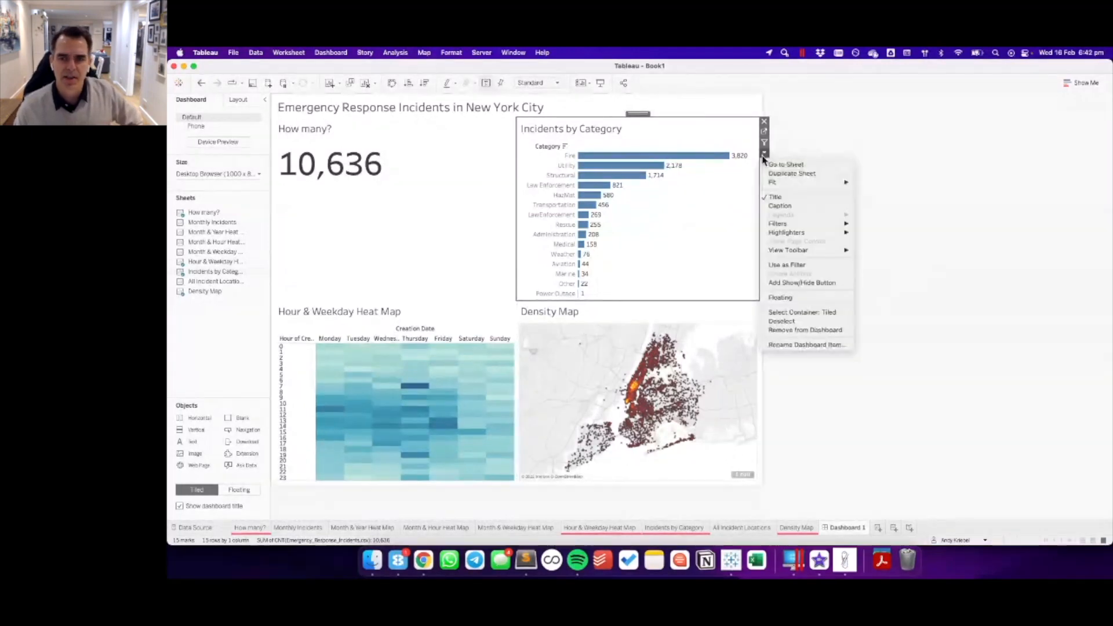
{"action": "mouse_move", "coordinate": [775, 182]}
{"action": "left_click", "coordinate": [882, 211]}
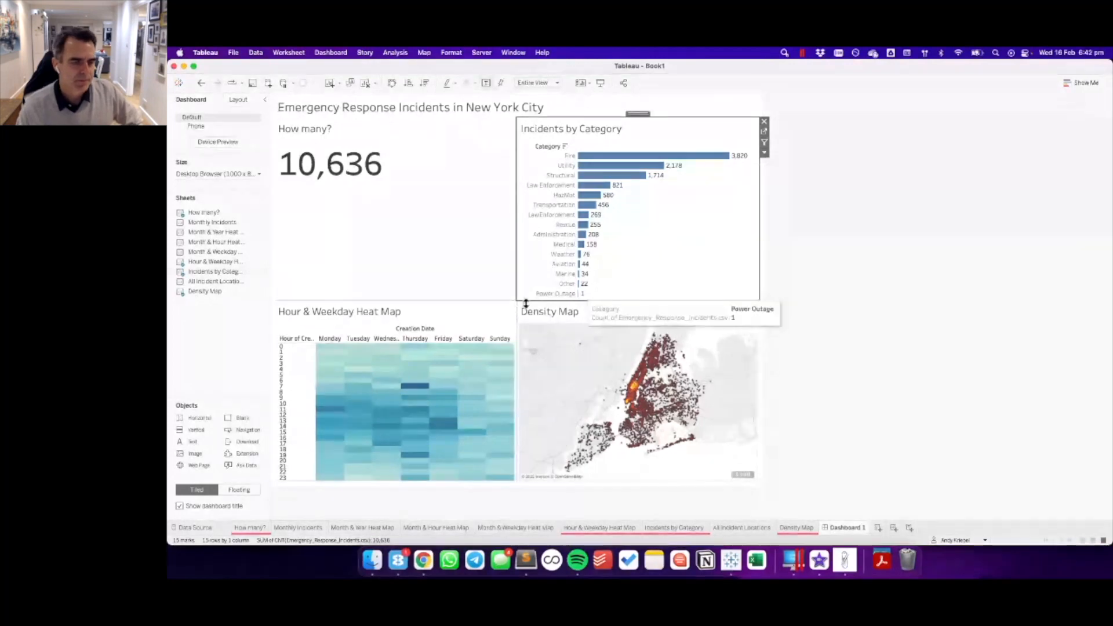
- Enlarge the Hour & Weekday Heat Map upward, shrinking the How many? view to about half its height
{"action": "left_click", "coordinate": [343, 295]}
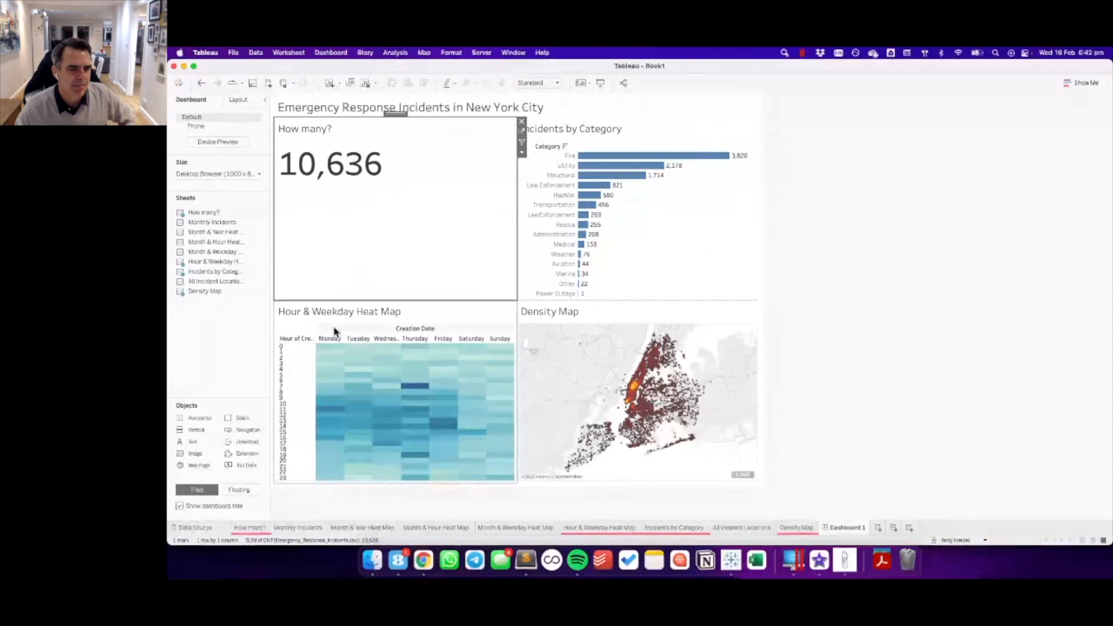
{"action": "left_click", "coordinate": [330, 310]}
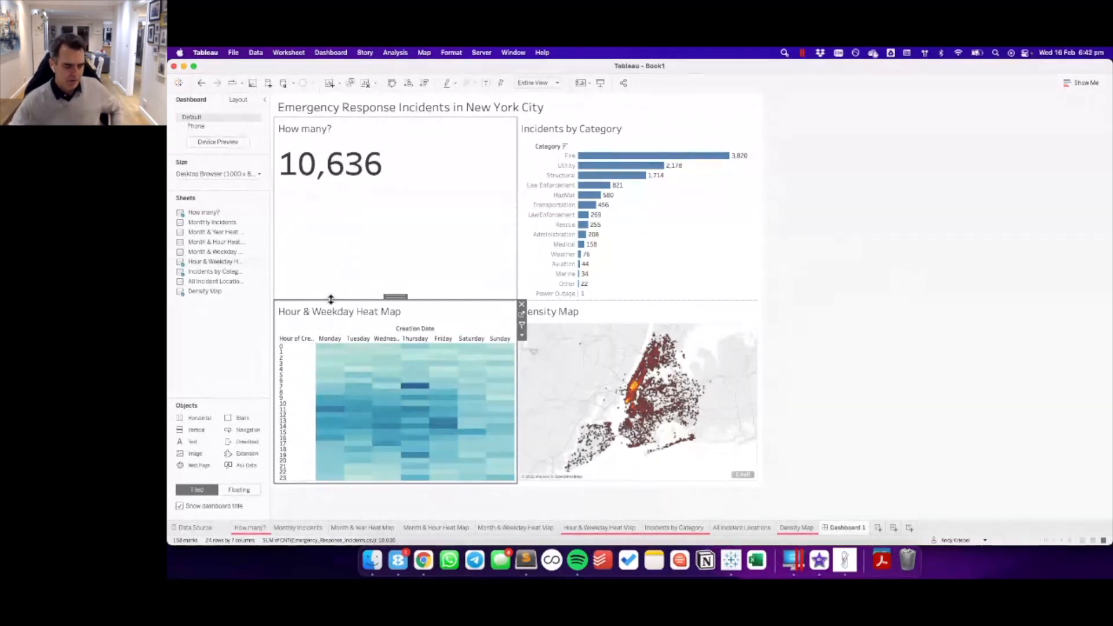
{"action": "left_click_drag", "start_coordinate": [331, 299], "coordinate": [342, 209]}
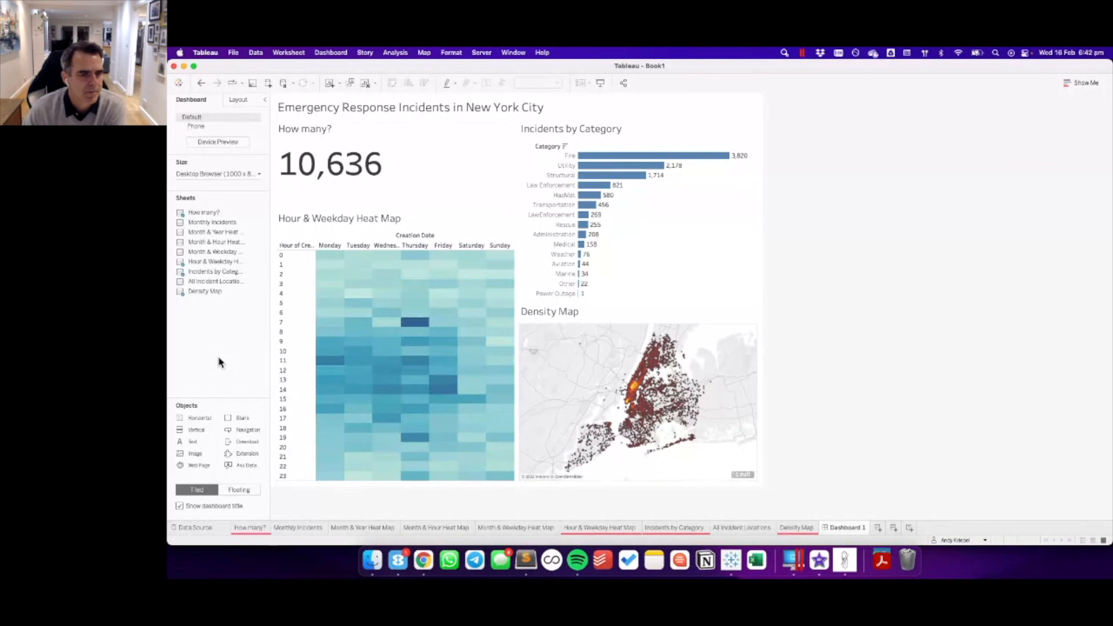
- Set the How many? view's fit to Entire View
{"action": "left_click", "coordinate": [357, 130]}
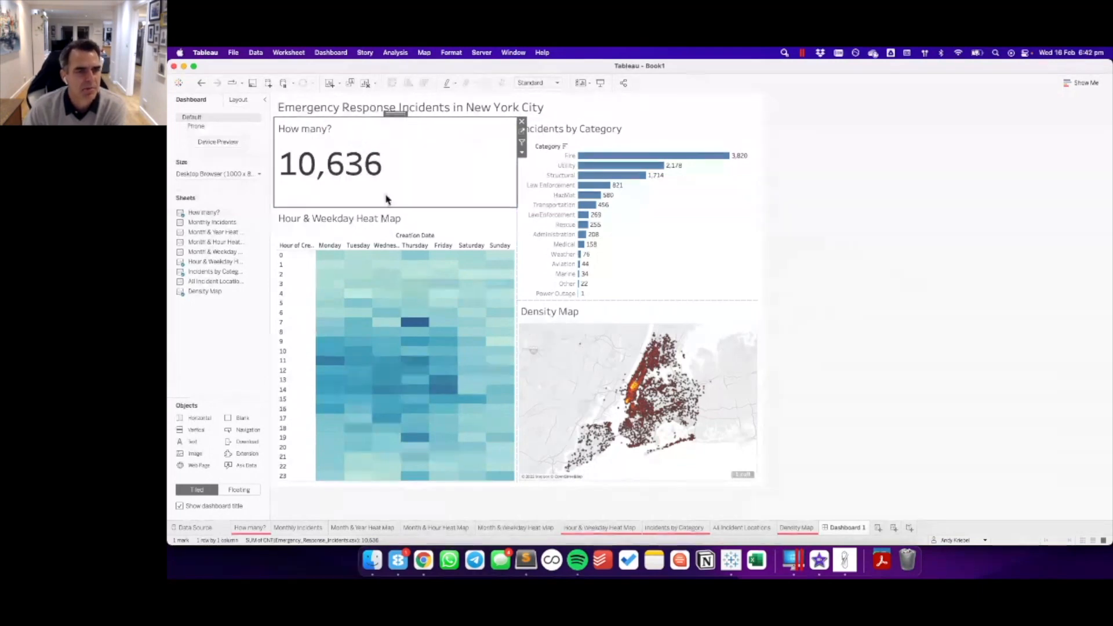
{"action": "left_click", "coordinate": [528, 82]}
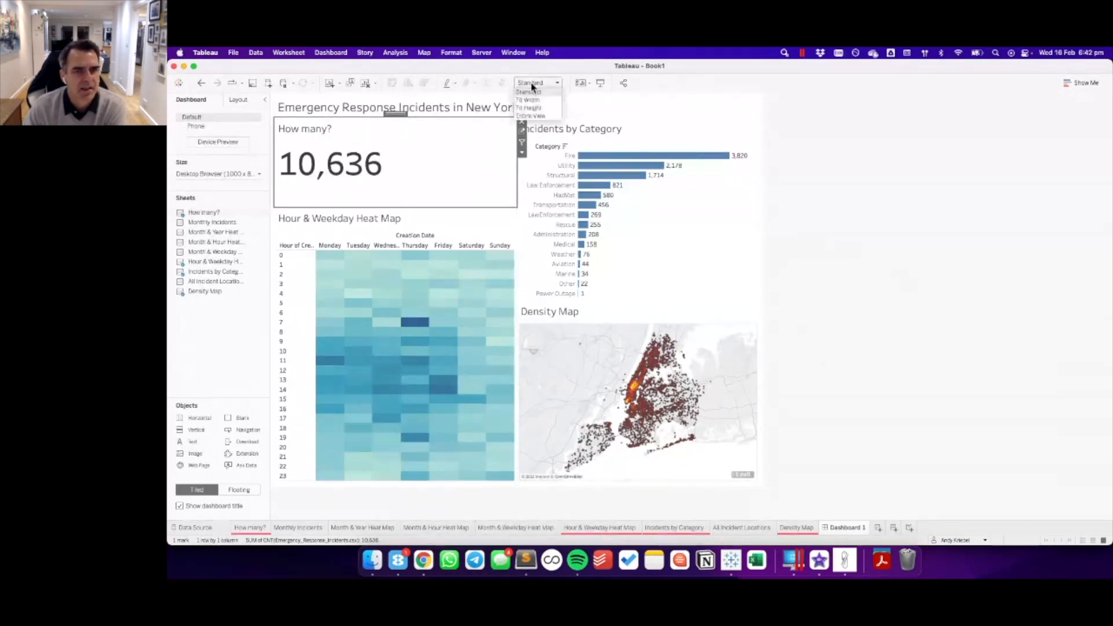
{"action": "left_click", "coordinate": [531, 116]}
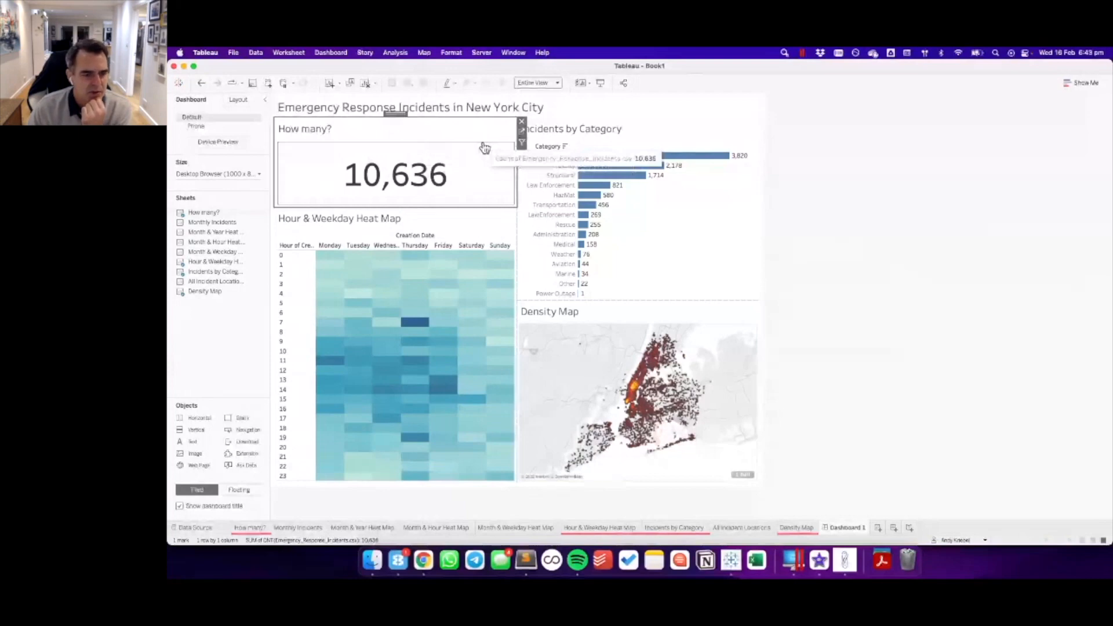
- Check the Monthly Incidents worksheet and add it to Dashboard 1 as a tiled view between How many? and Incidents by Category
{"action": "left_click", "coordinate": [299, 527]}
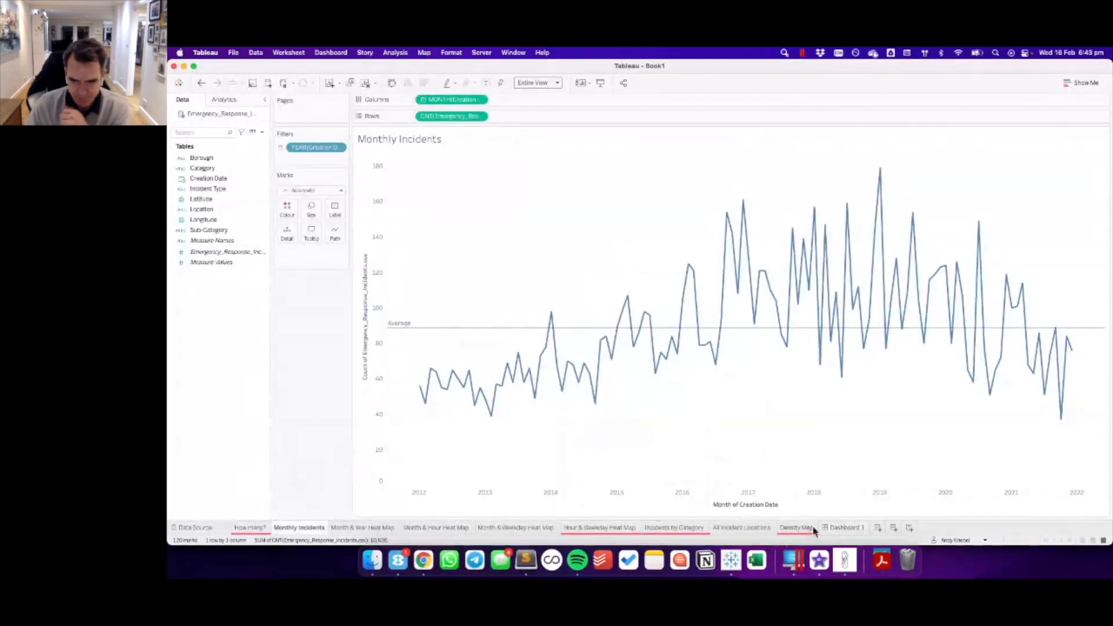
{"action": "mouse_move", "coordinate": [837, 530]}
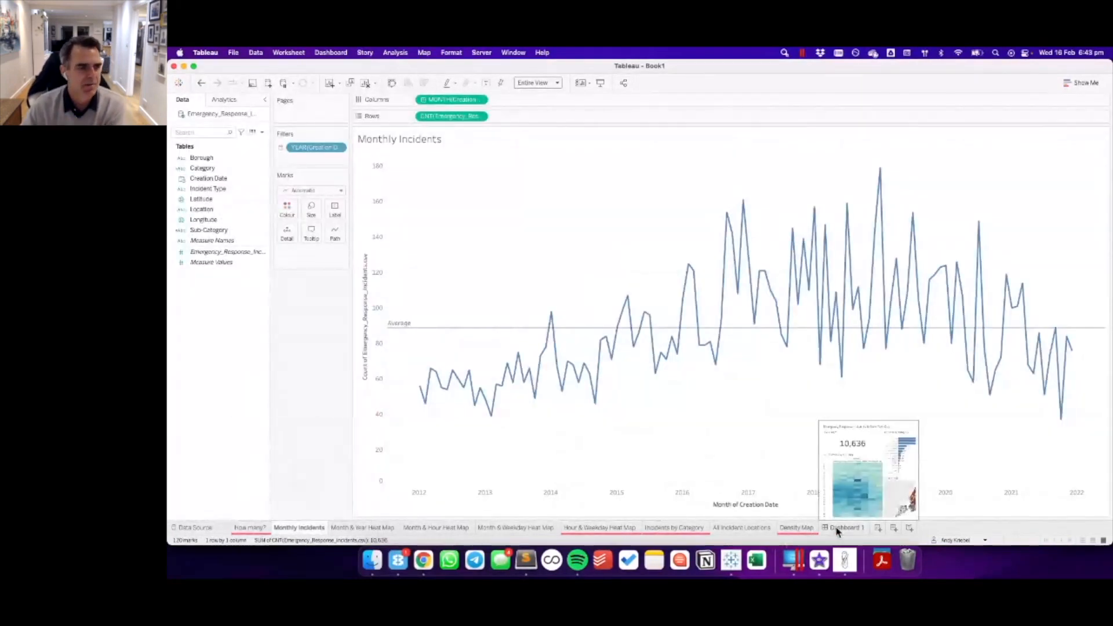
{"action": "left_click", "coordinate": [841, 527]}
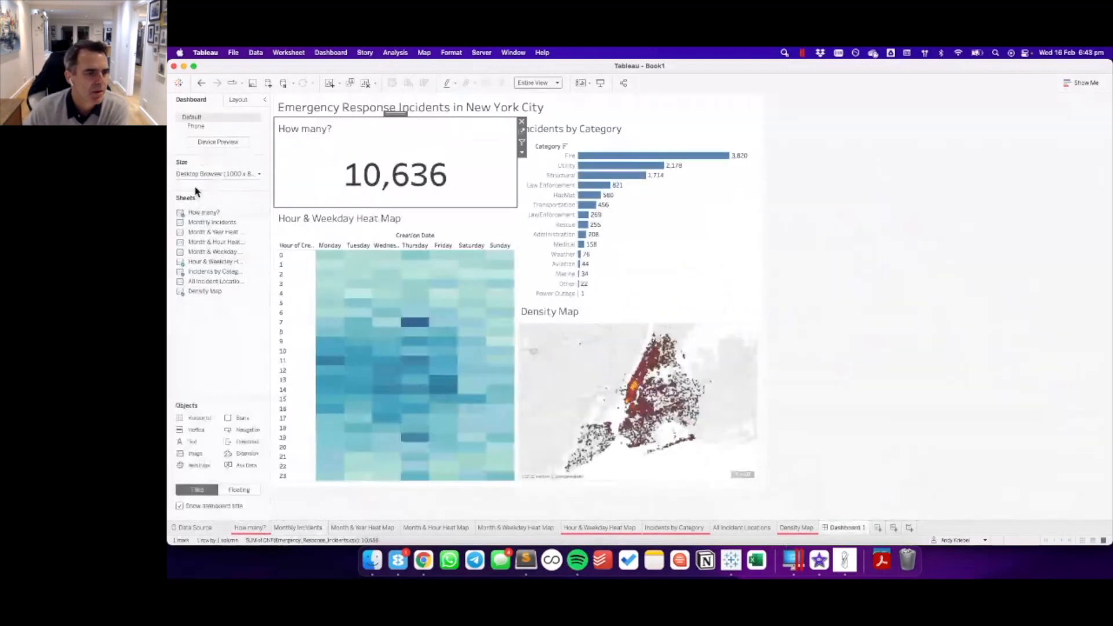
{"action": "left_click", "coordinate": [209, 226]}
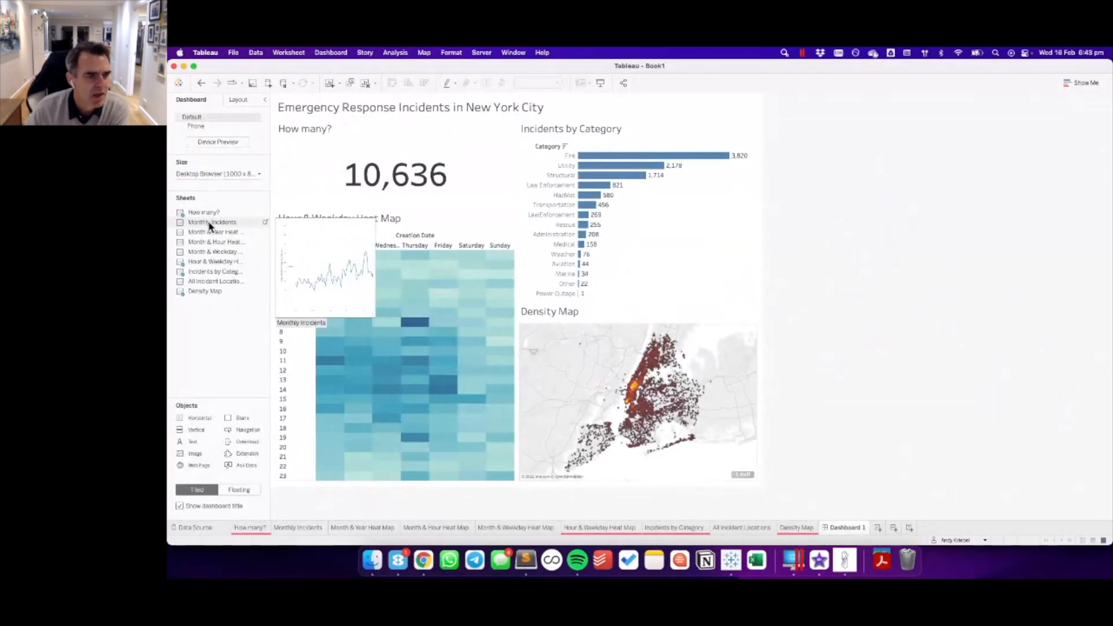
{"action": "left_click_drag", "start_coordinate": [210, 225], "coordinate": [427, 157]}
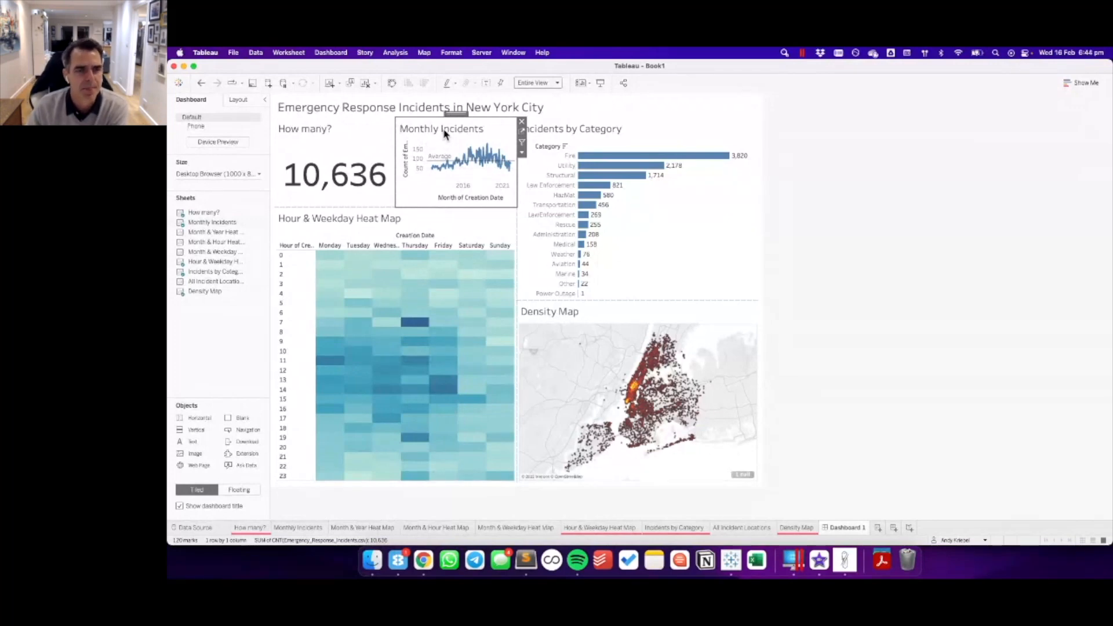
- Hide the Month of Creation Date and incident count axis headers on the Monthly Incidents chart
{"action": "right_click", "coordinate": [454, 195]}
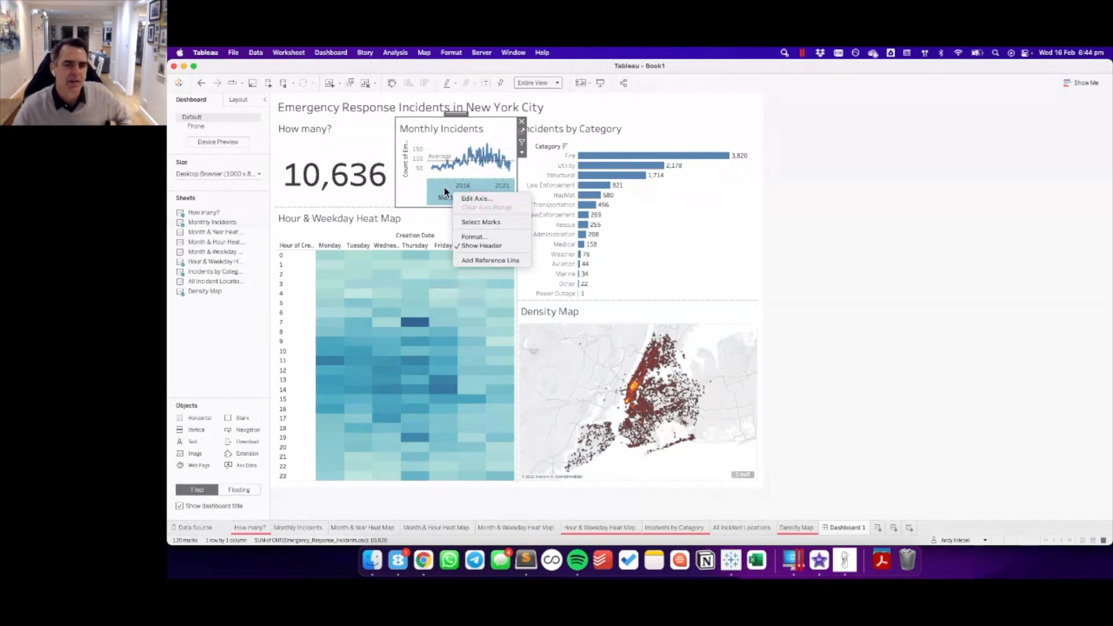
{"action": "left_click", "coordinate": [478, 247]}
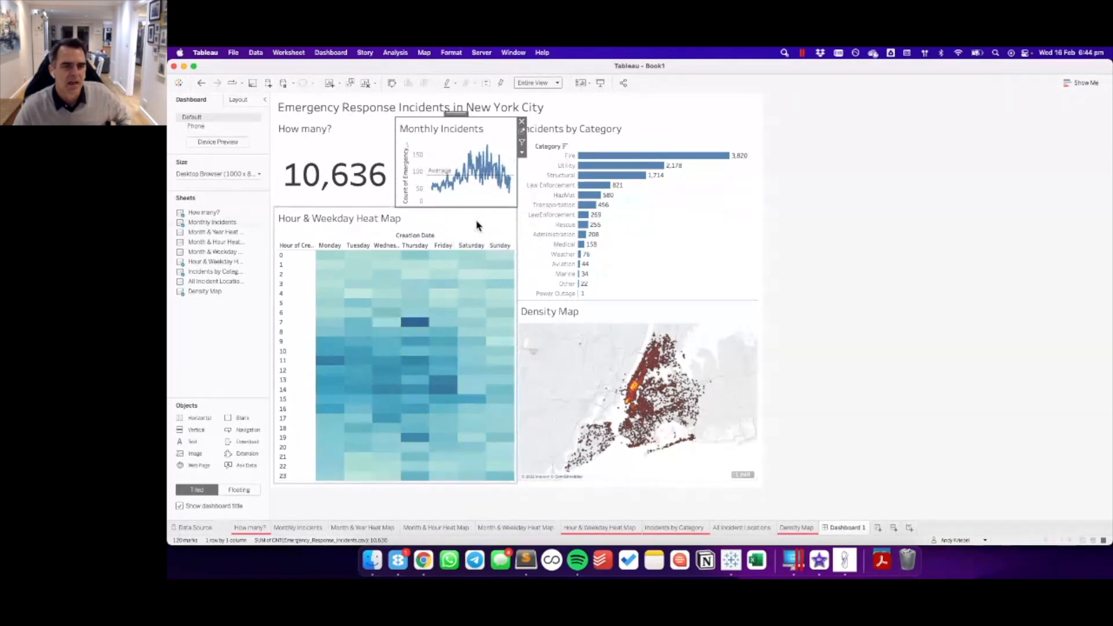
{"action": "right_click", "coordinate": [406, 161]}
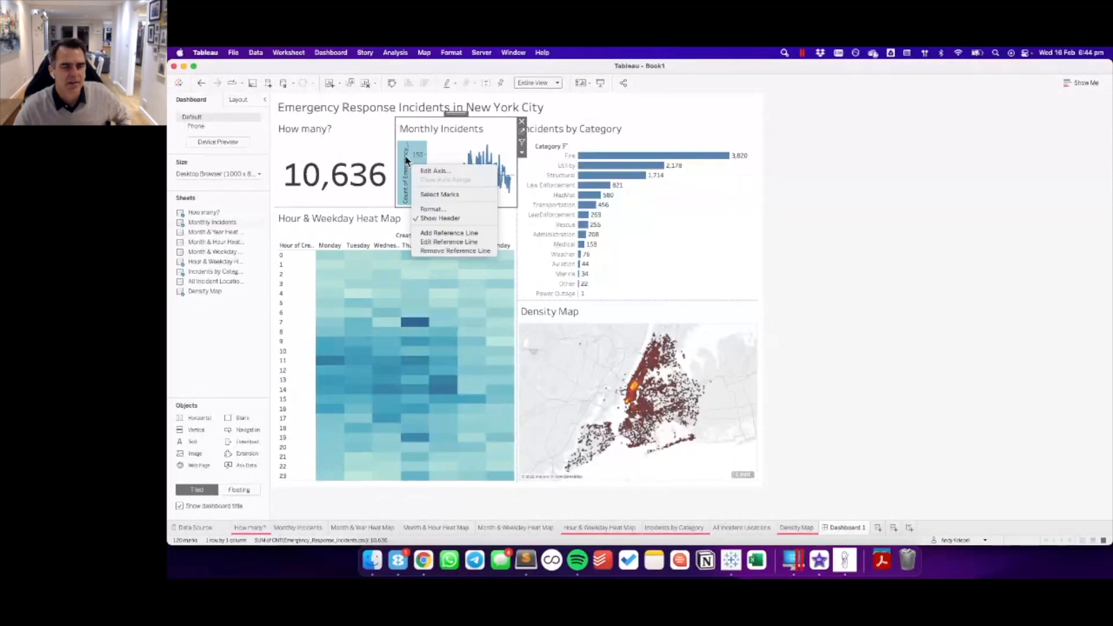
{"action": "left_click", "coordinate": [430, 219]}
{"action": "left_click", "coordinate": [864, 232]}
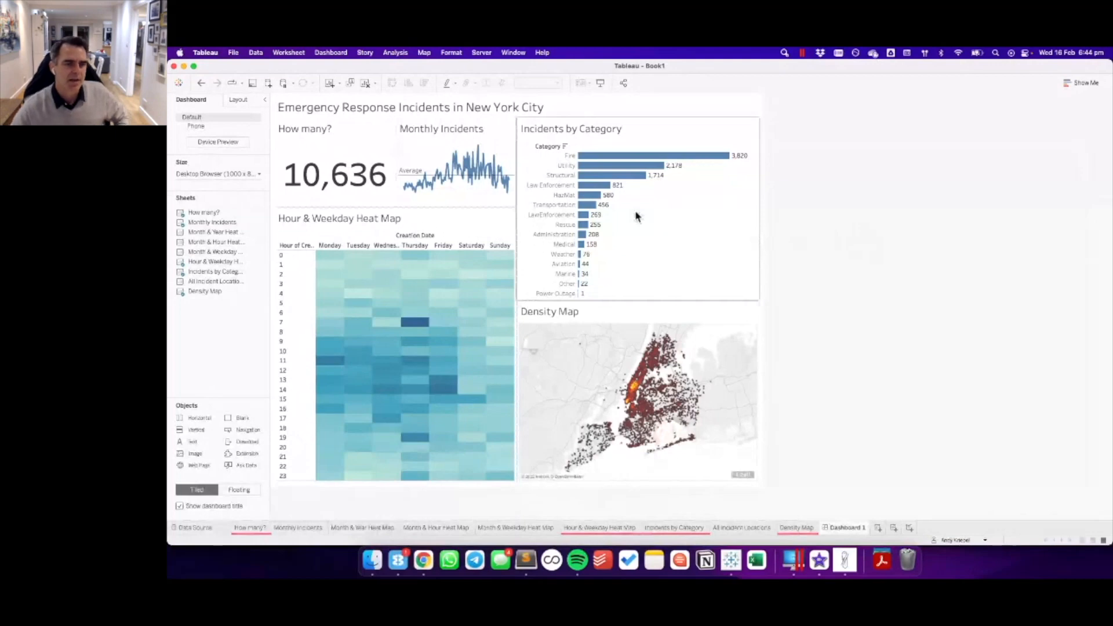
- Format the Monthly Incidents chart's lines, setting grid lines, zero lines and axis rulers to None
{"action": "right_click", "coordinate": [414, 156]}
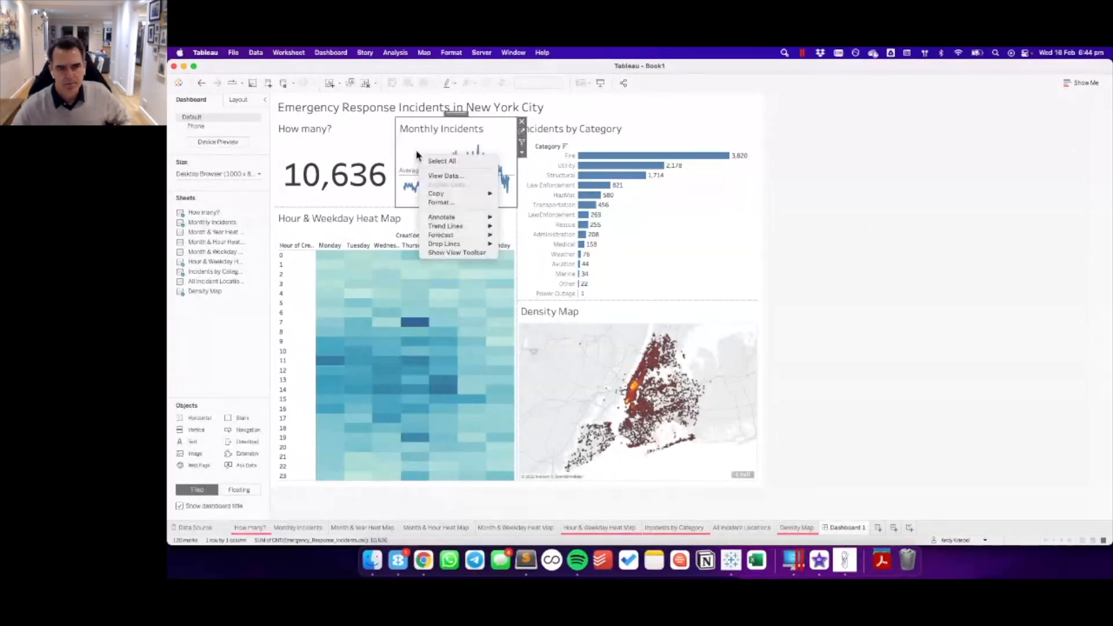
{"action": "left_click", "coordinate": [438, 203]}
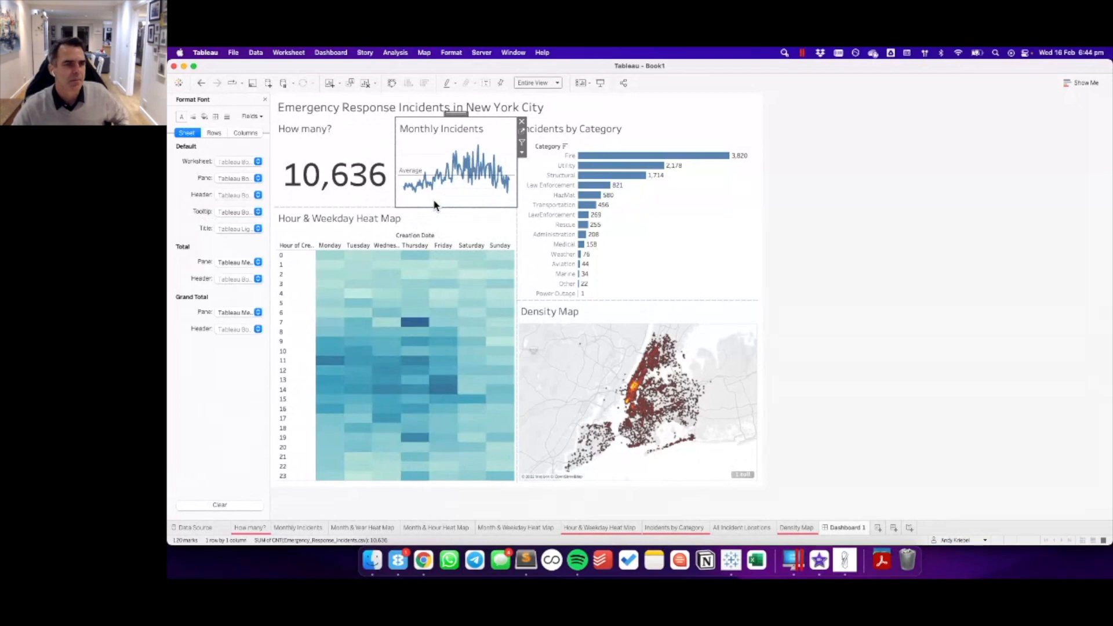
{"action": "left_click", "coordinate": [227, 118]}
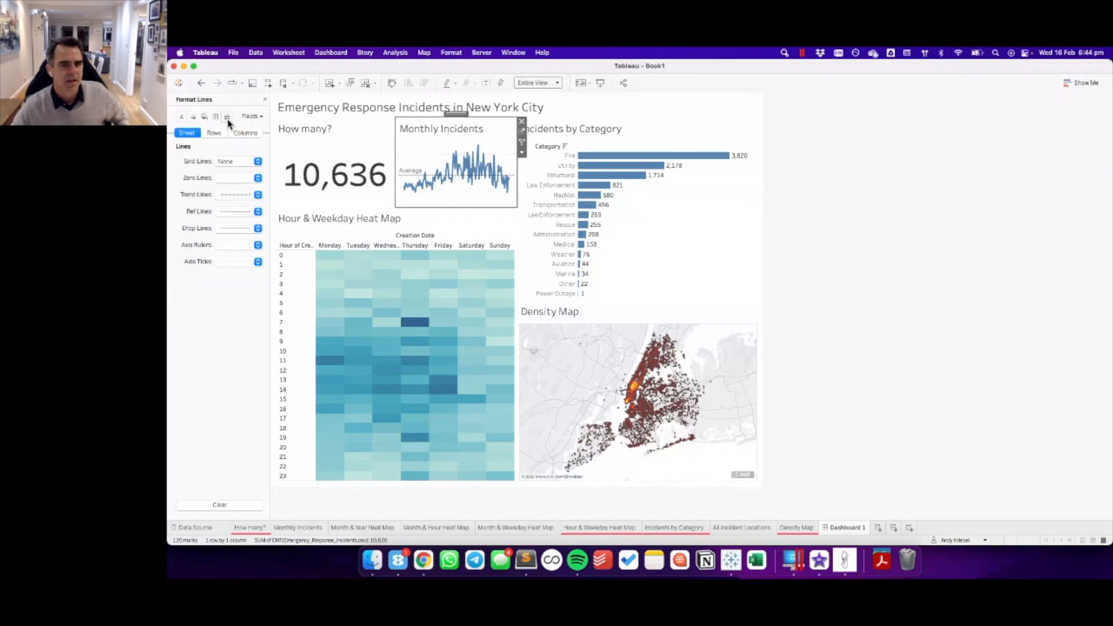
{"action": "left_click", "coordinate": [232, 163]}
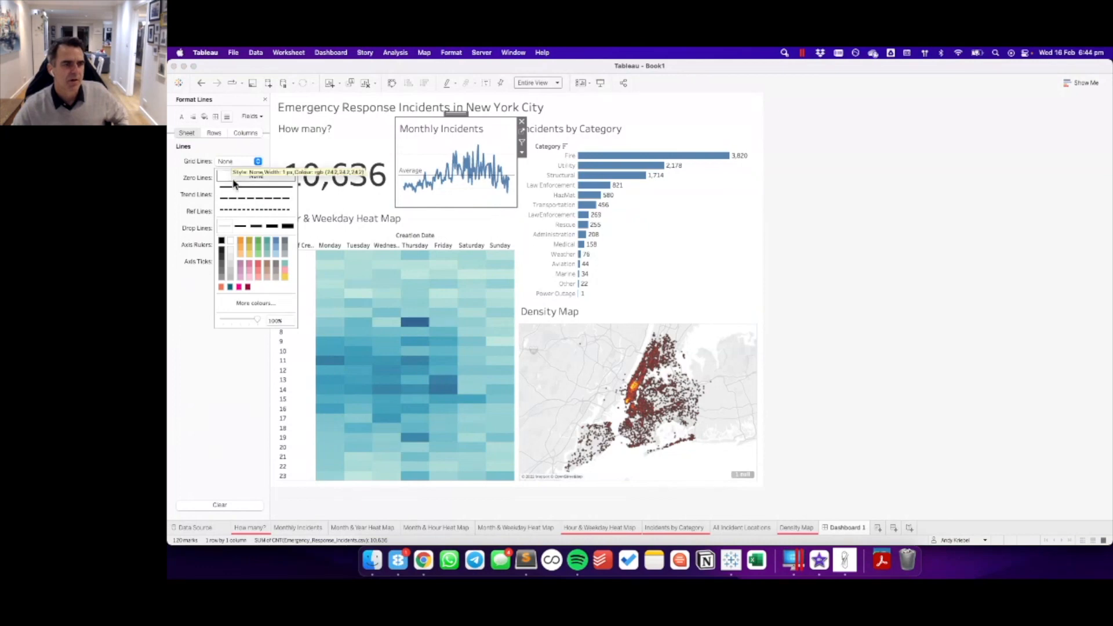
{"action": "left_click", "coordinate": [235, 189]}
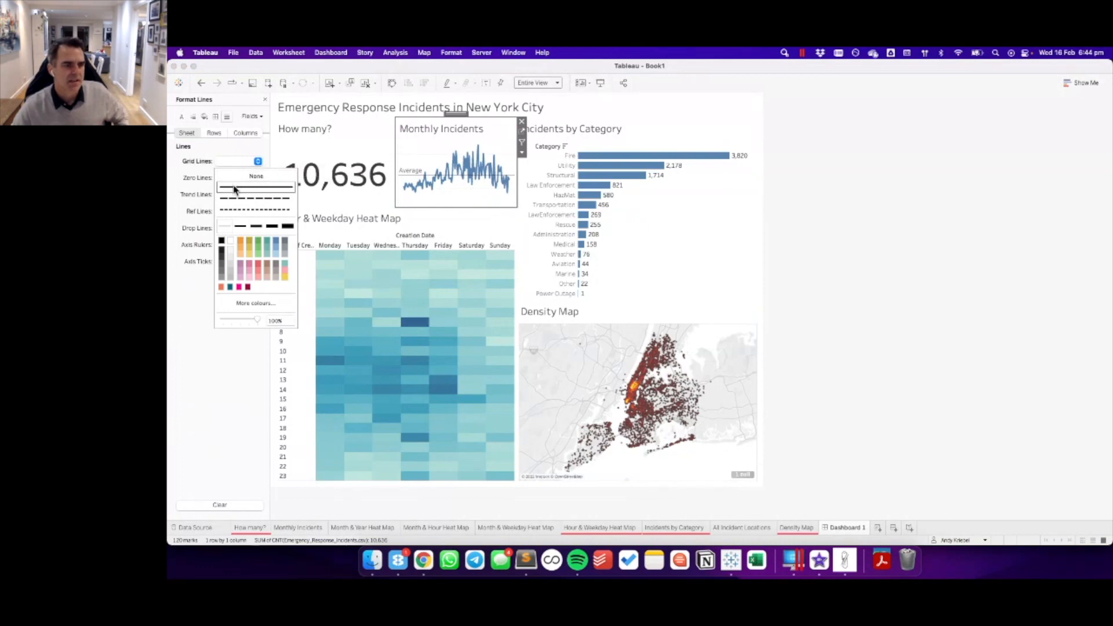
{"action": "left_click", "coordinate": [238, 177]}
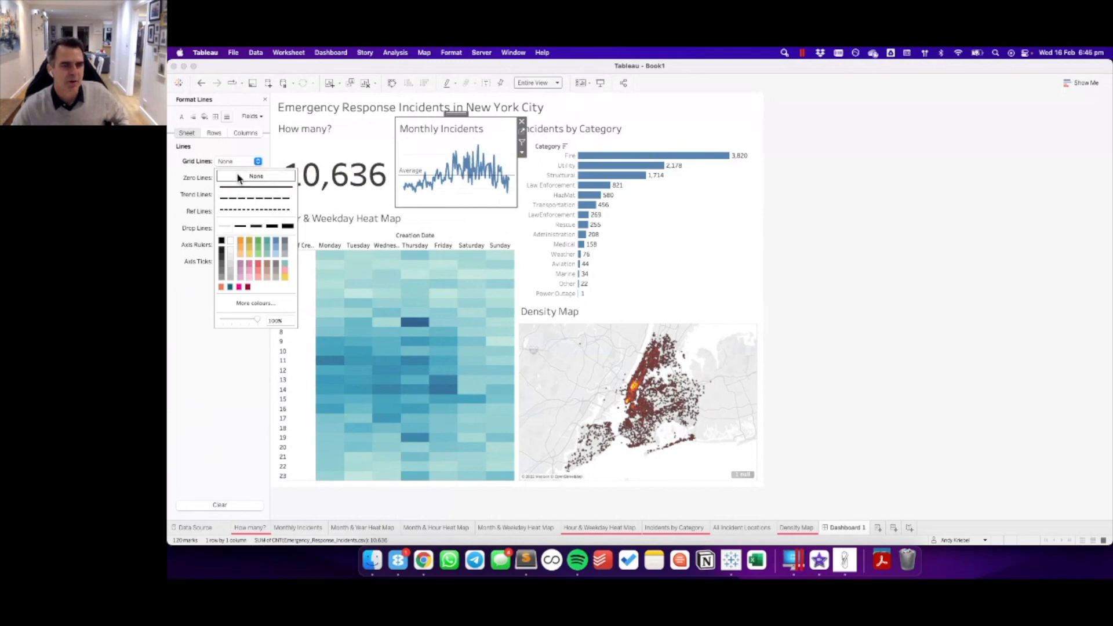
{"action": "left_click", "coordinate": [226, 152]}
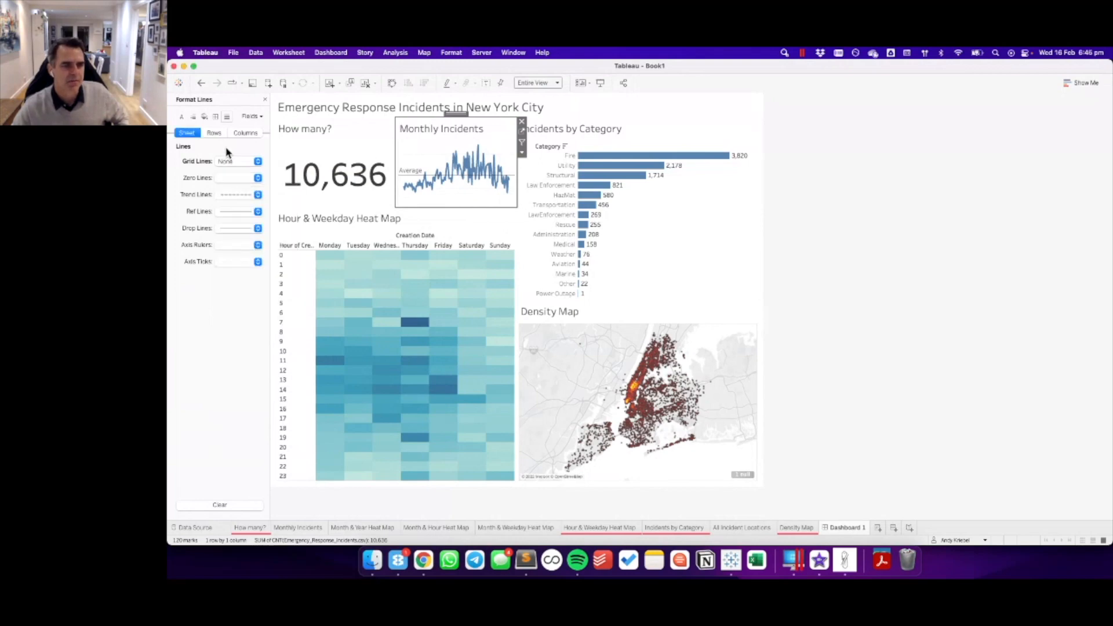
{"action": "left_click", "coordinate": [232, 179]}
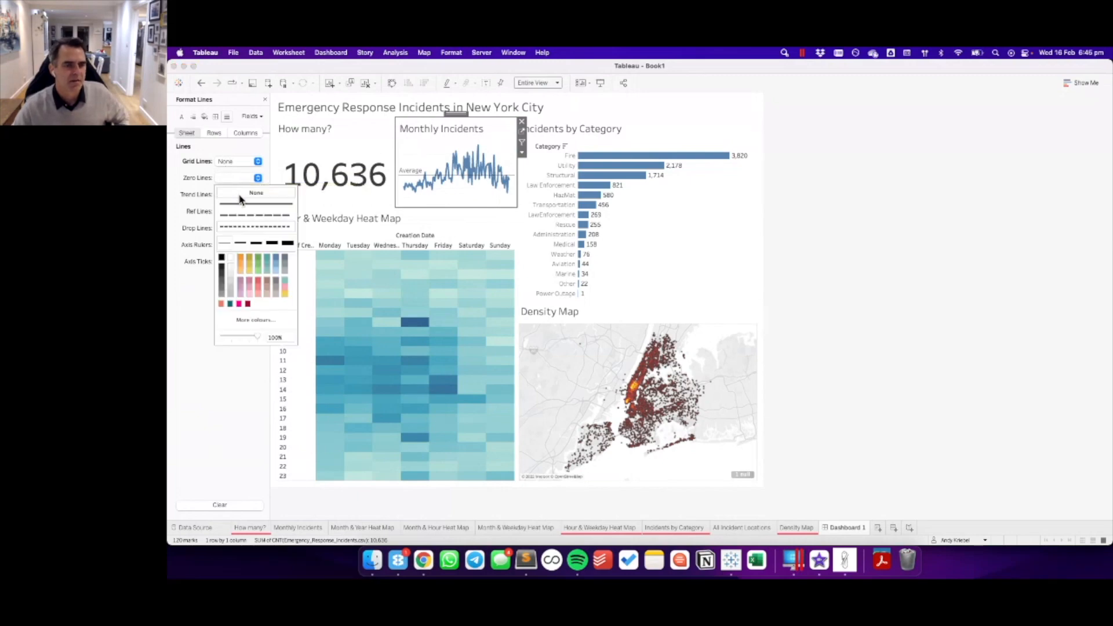
{"action": "left_click", "coordinate": [201, 225]}
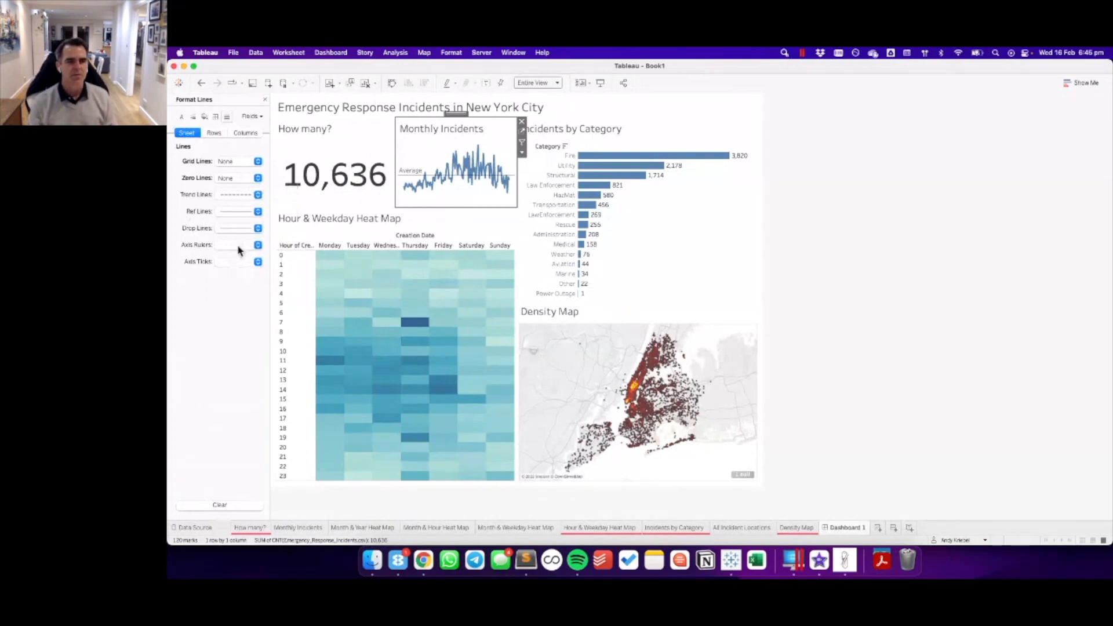
{"action": "left_click", "coordinate": [959, 191]}
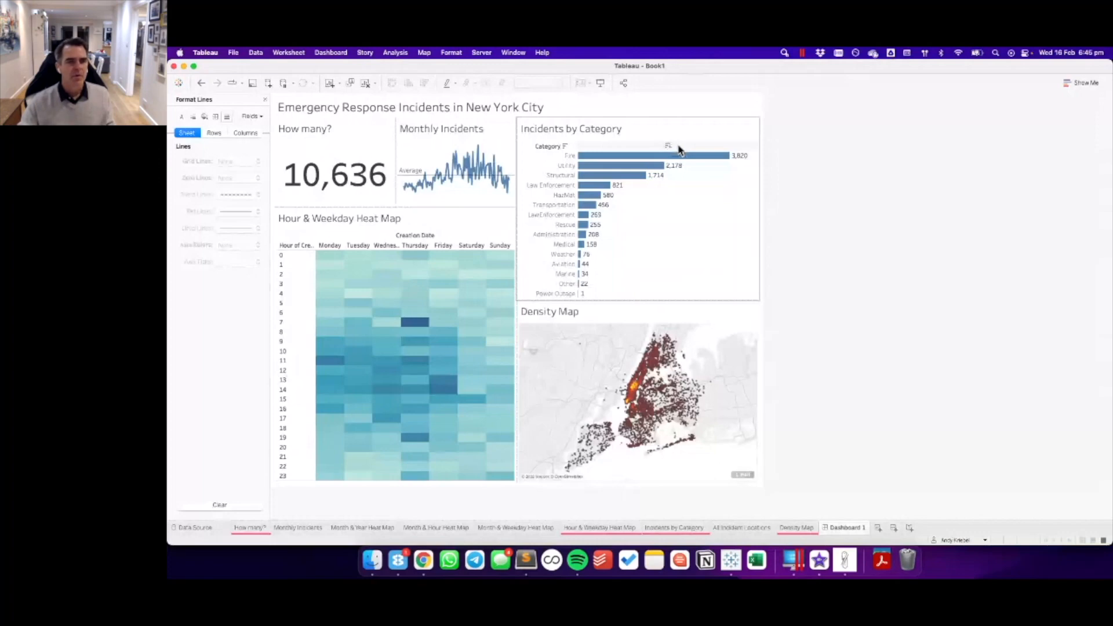
- Increase the height of the dashboard title area slightly to leave more space above the views
{"action": "left_click", "coordinate": [428, 110]}
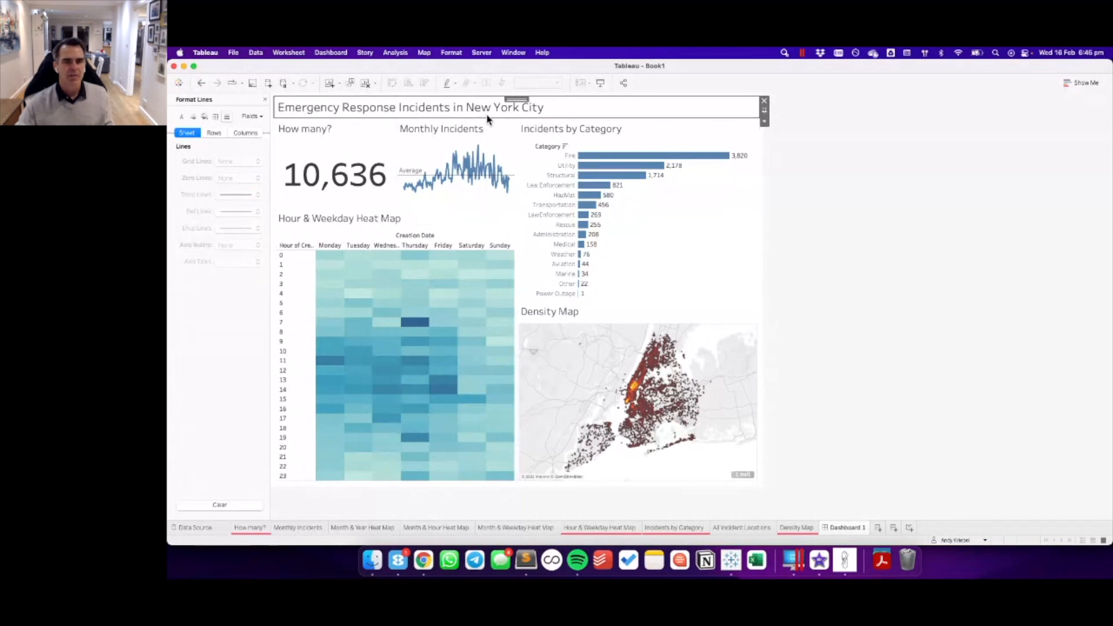
{"action": "left_click_drag", "start_coordinate": [486, 117], "coordinate": [487, 130]}
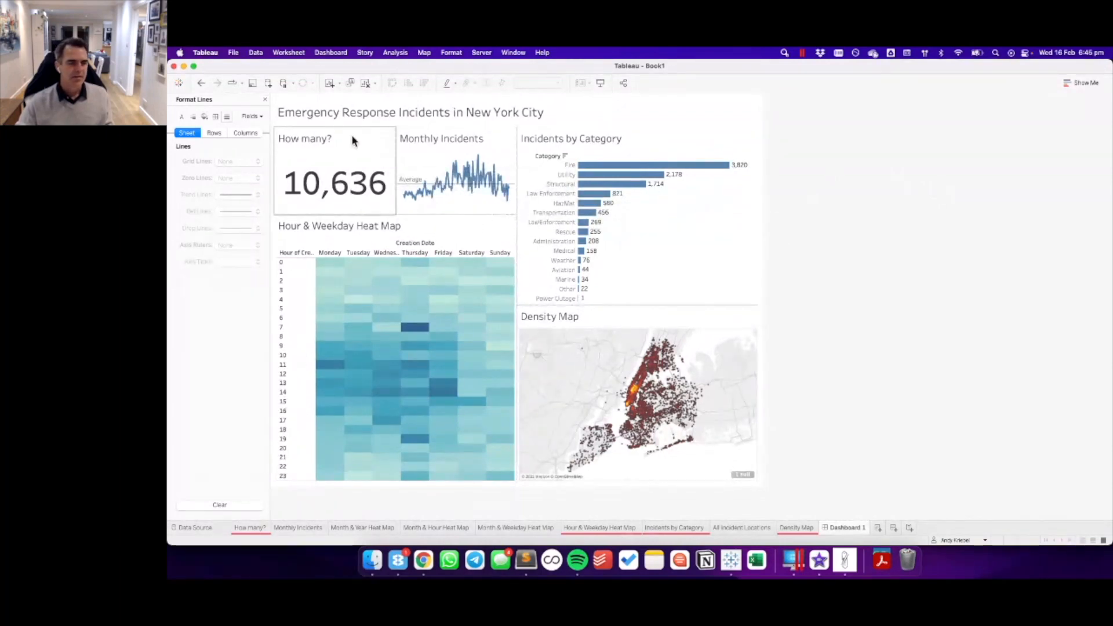
- Set the text size of the incident count label on the How many? worksheet to 28
{"action": "left_click", "coordinate": [265, 99]}
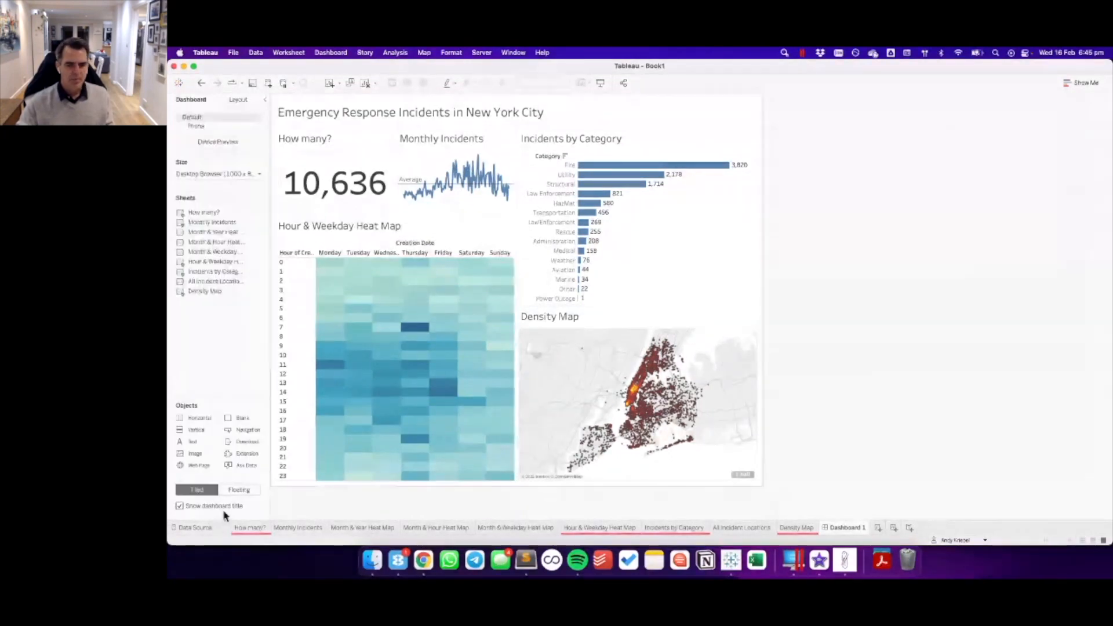
{"action": "left_click", "coordinate": [257, 529]}
{"action": "mouse_move", "coordinate": [441, 176]}
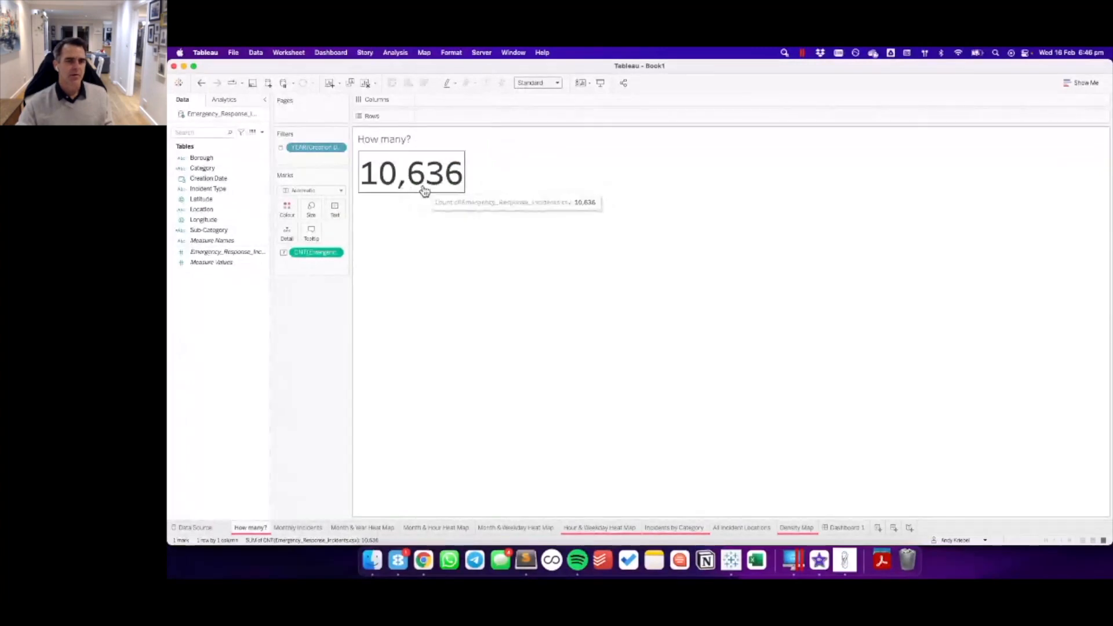
{"action": "left_click", "coordinate": [336, 215]}
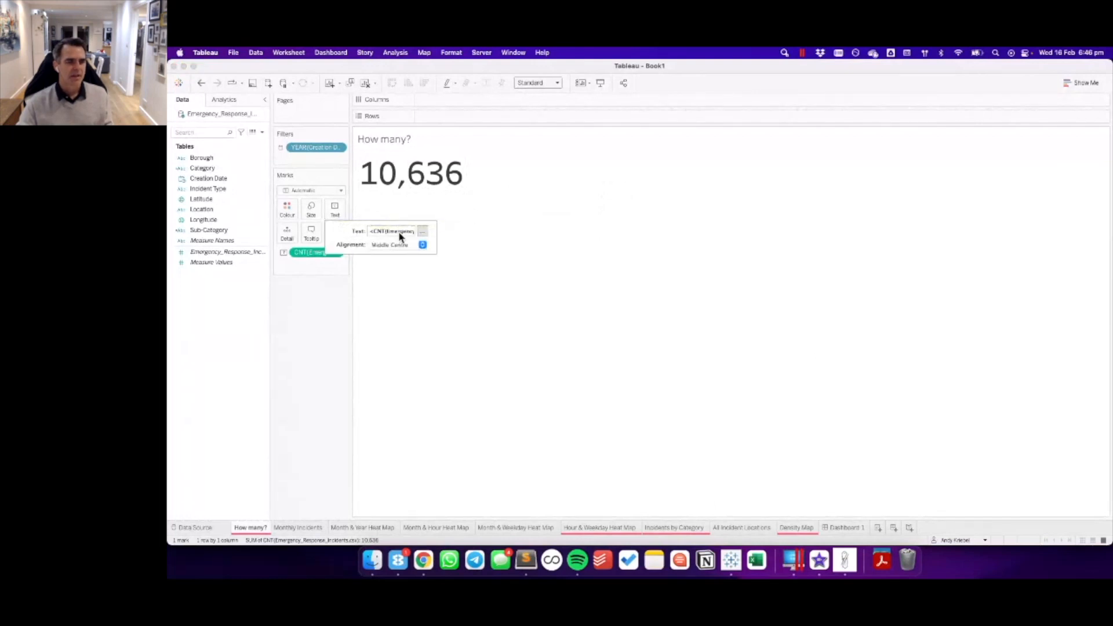
{"action": "left_click", "coordinate": [424, 233]}
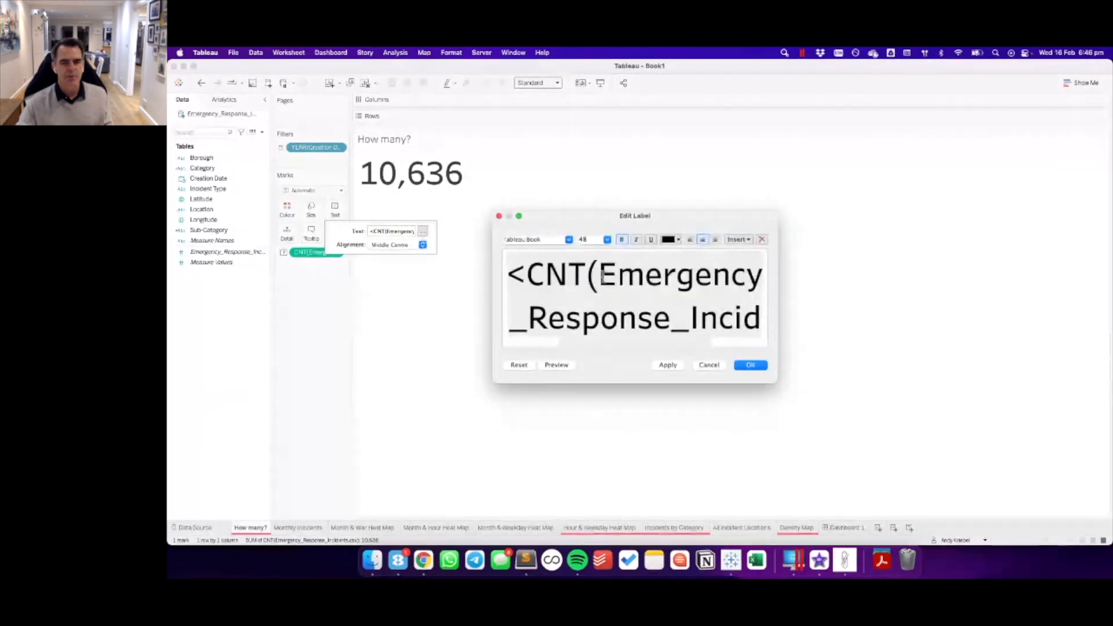
{"action": "key", "text": "super+a"}
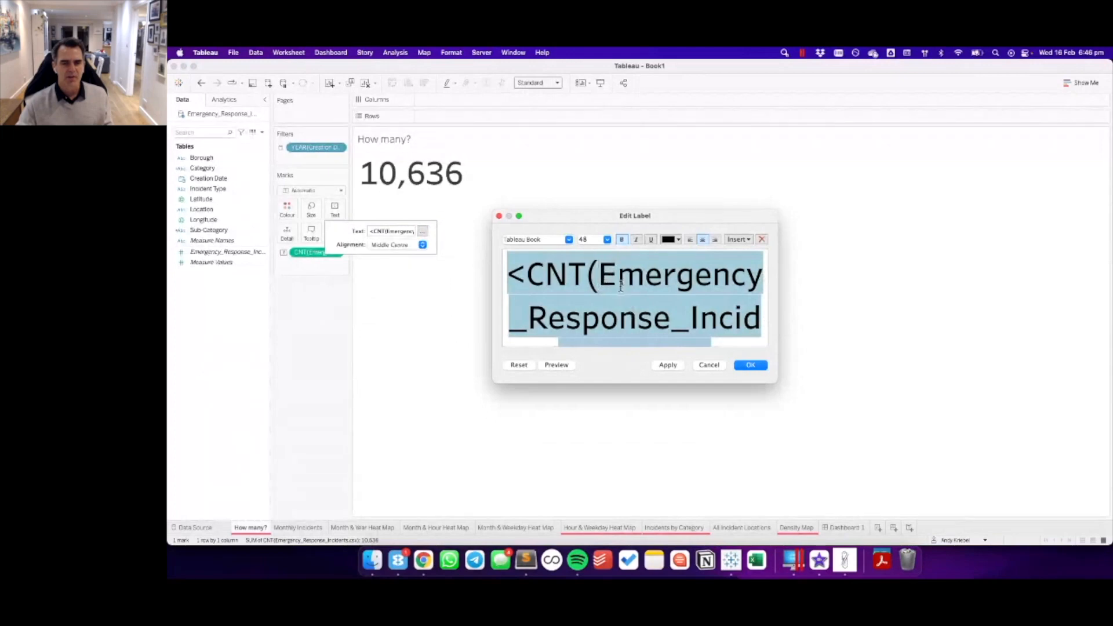
{"action": "left_click", "coordinate": [608, 241]}
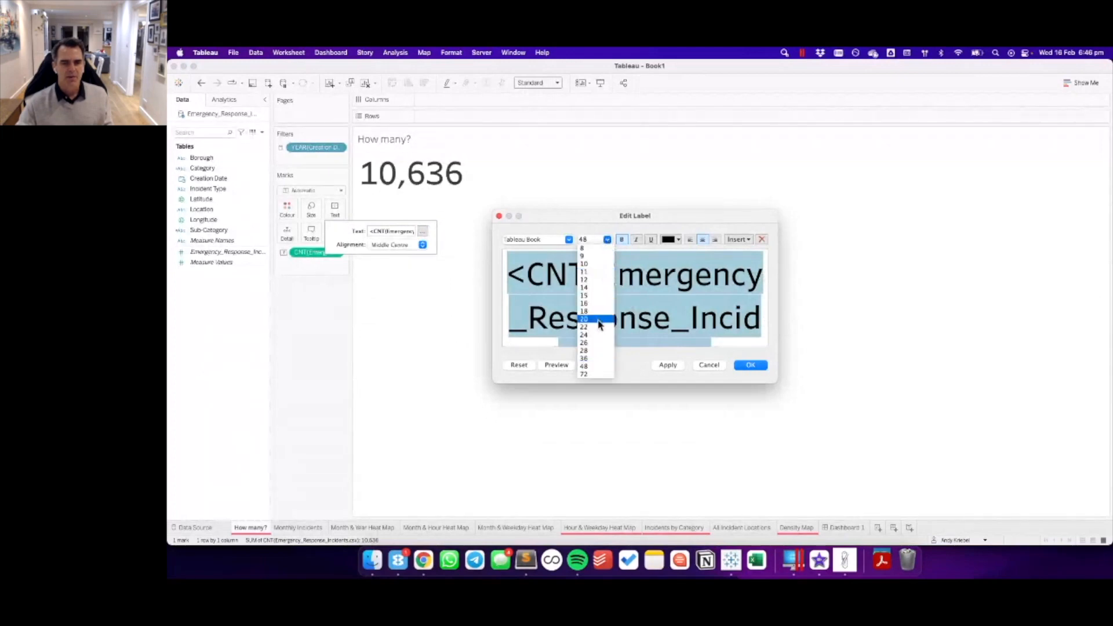
{"action": "left_click", "coordinate": [600, 352]}
- Add a second line reading INCIDENTS below the count in the label, formatted non-bold at size 14
{"action": "left_click", "coordinate": [713, 293]}
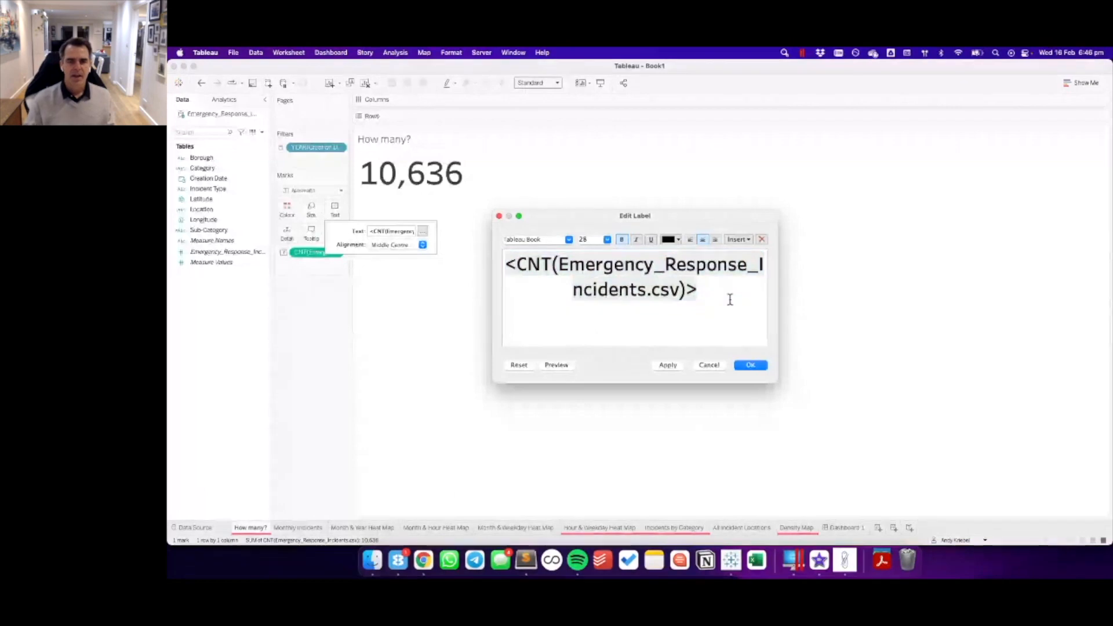
{"action": "key", "text": "Return"}
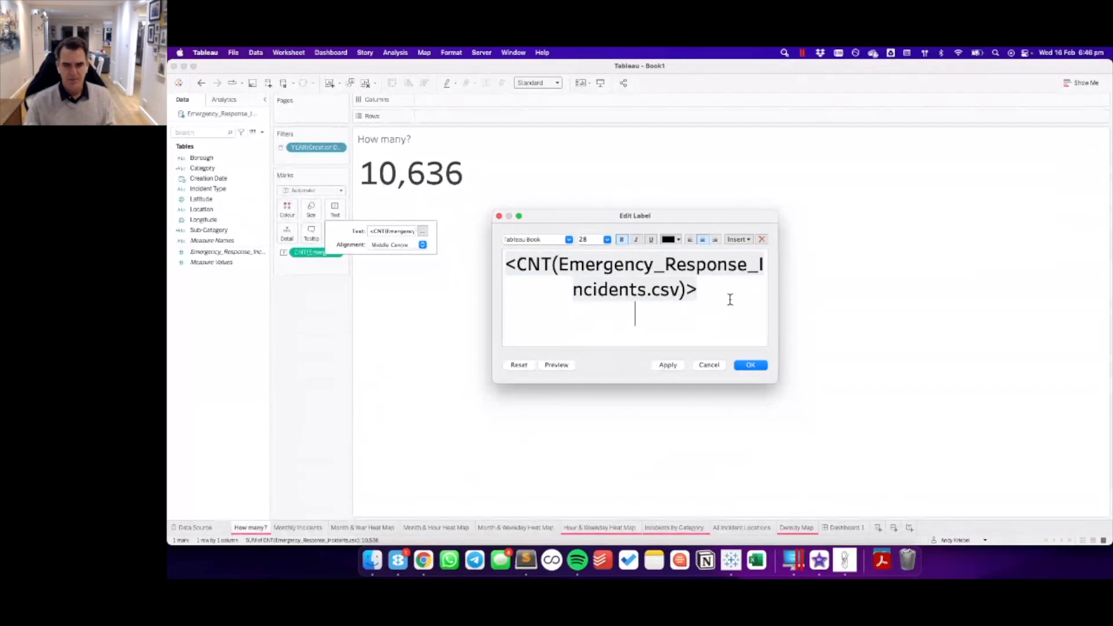
{"action": "type", "text": "INCIDENTS"}
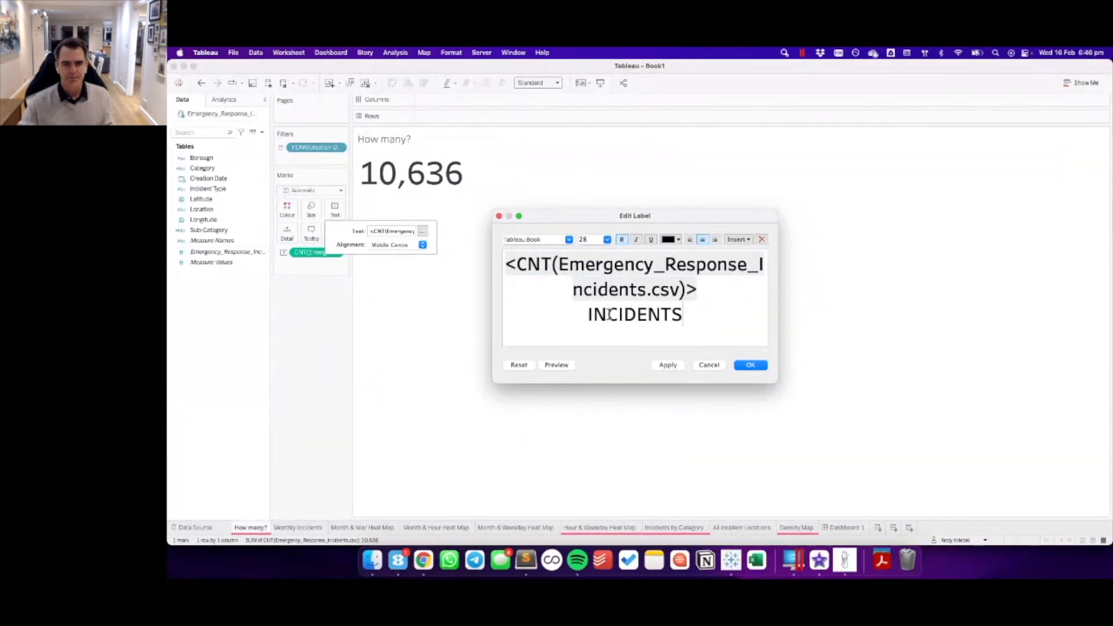
{"action": "left_click_drag", "start_coordinate": [587, 314], "coordinate": [681, 314]}
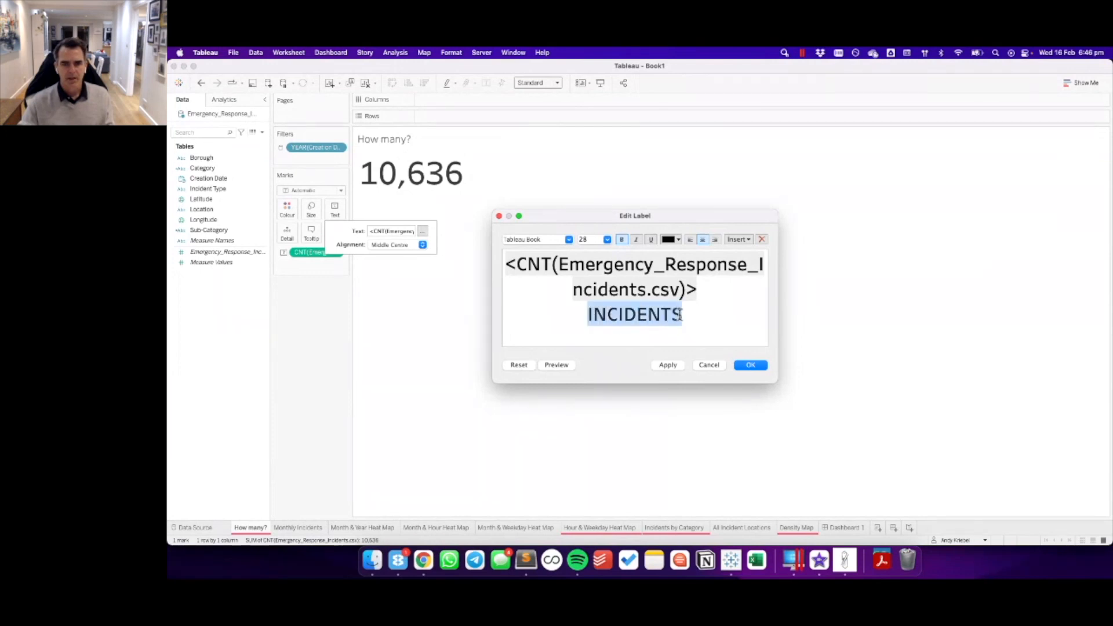
{"action": "left_click", "coordinate": [622, 241]}
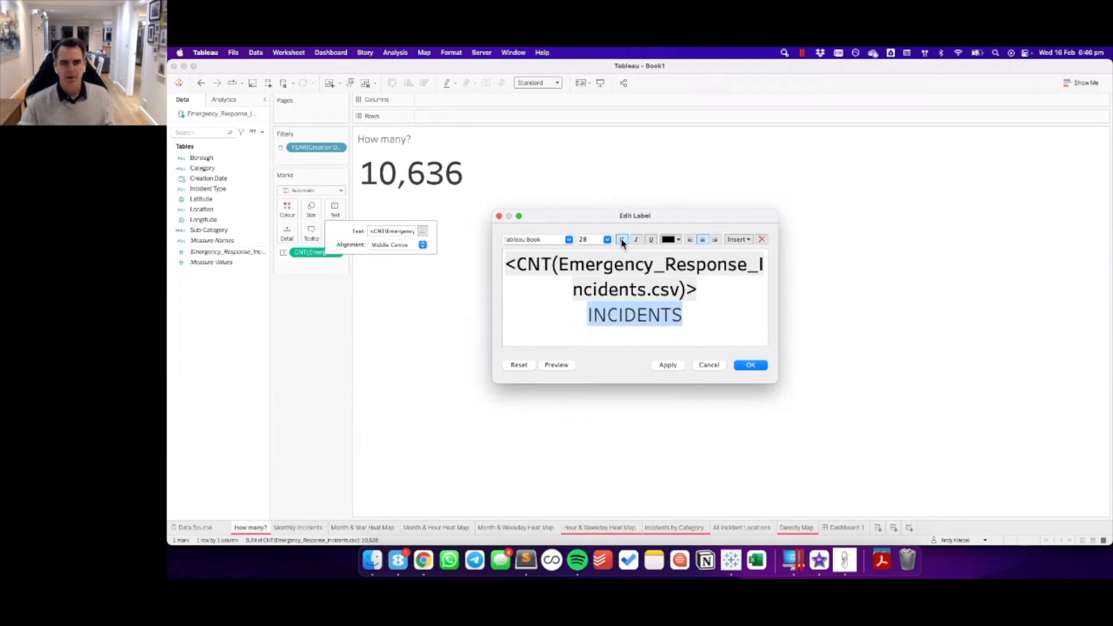
{"action": "left_click", "coordinate": [607, 240]}
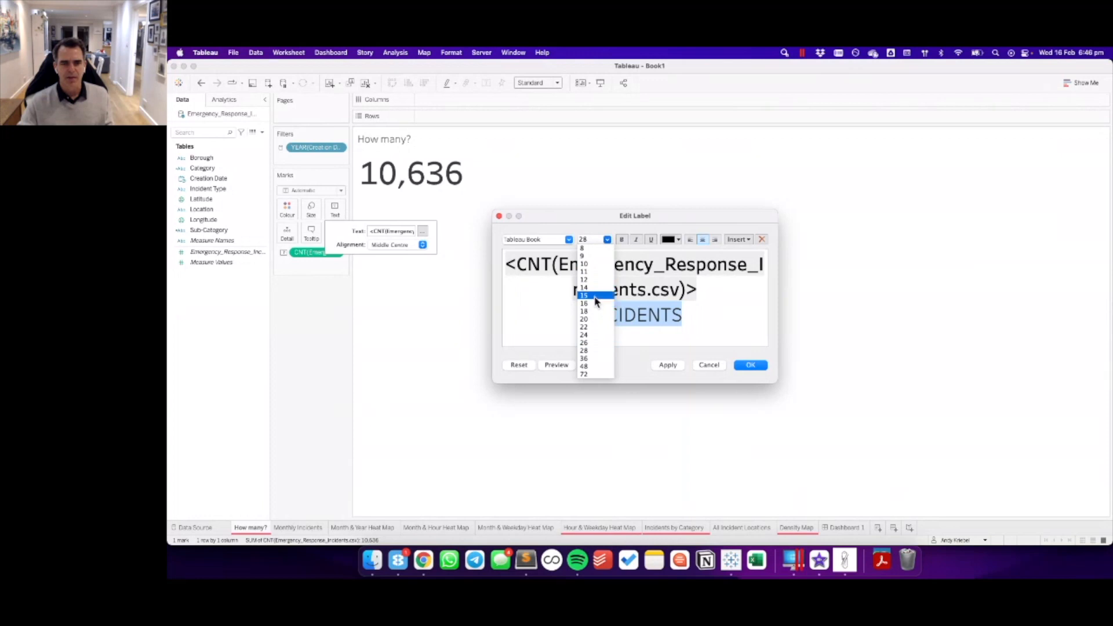
{"action": "left_click", "coordinate": [595, 288]}
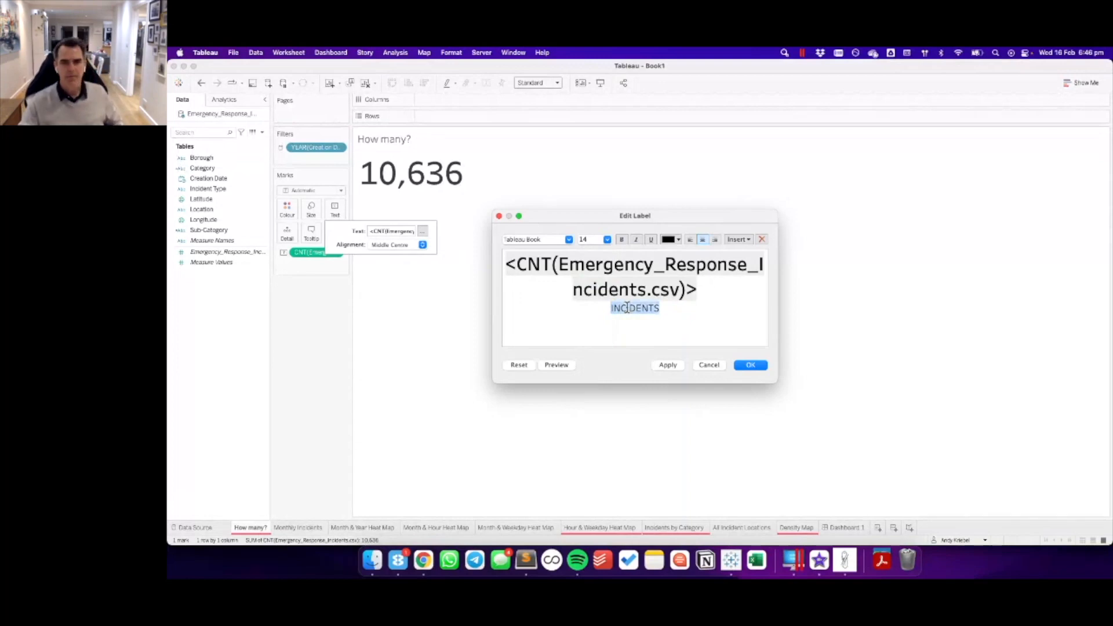
{"action": "left_click", "coordinate": [668, 365]}
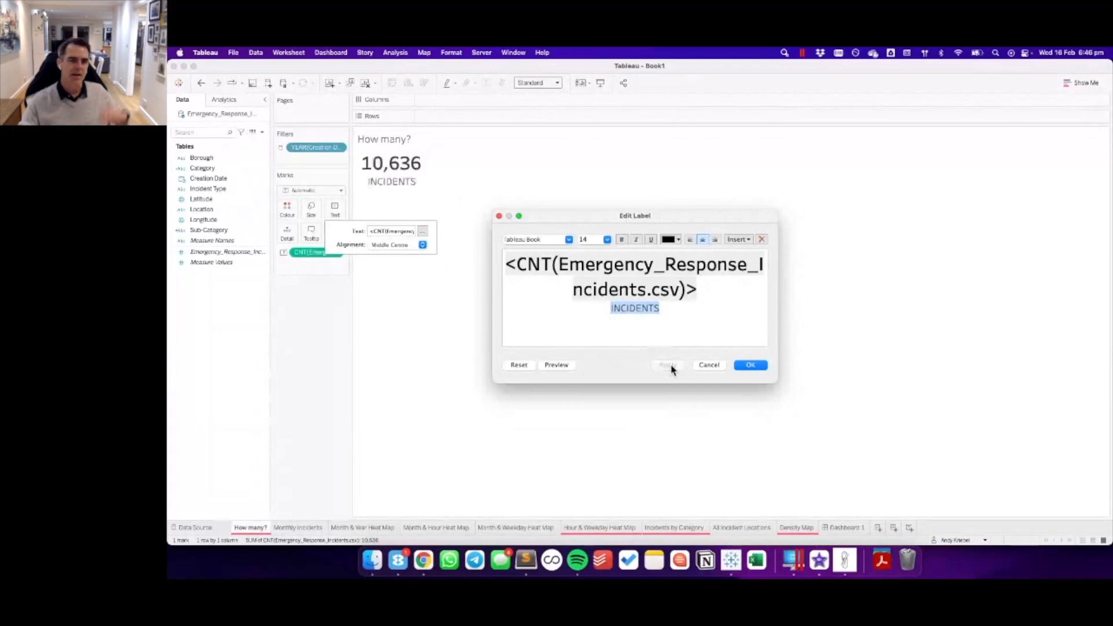
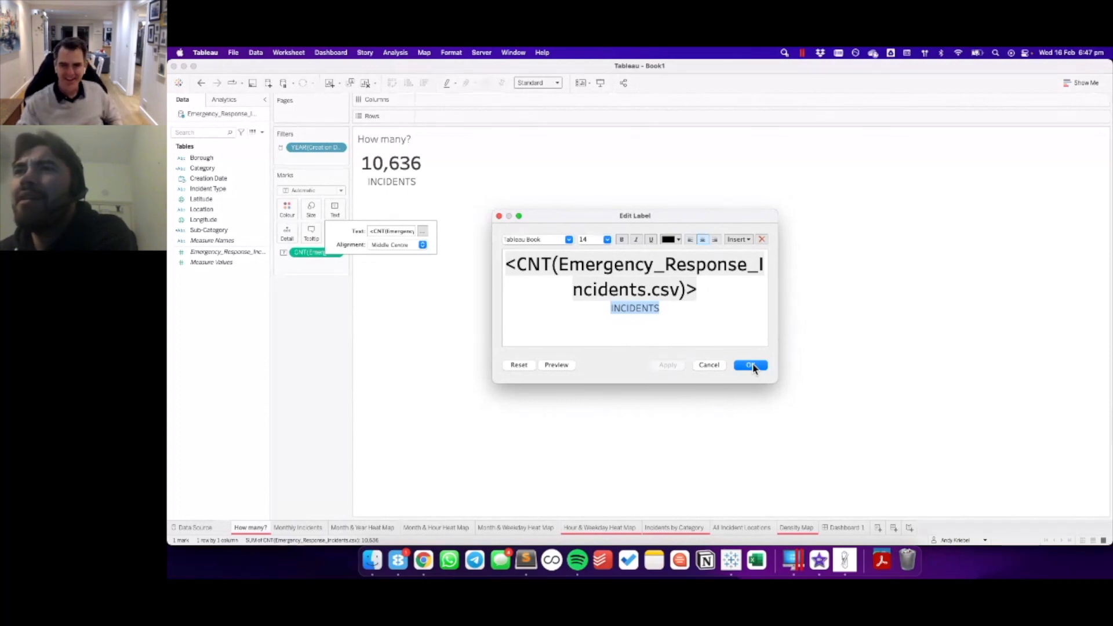
{"action": "left_click", "coordinate": [751, 365]}
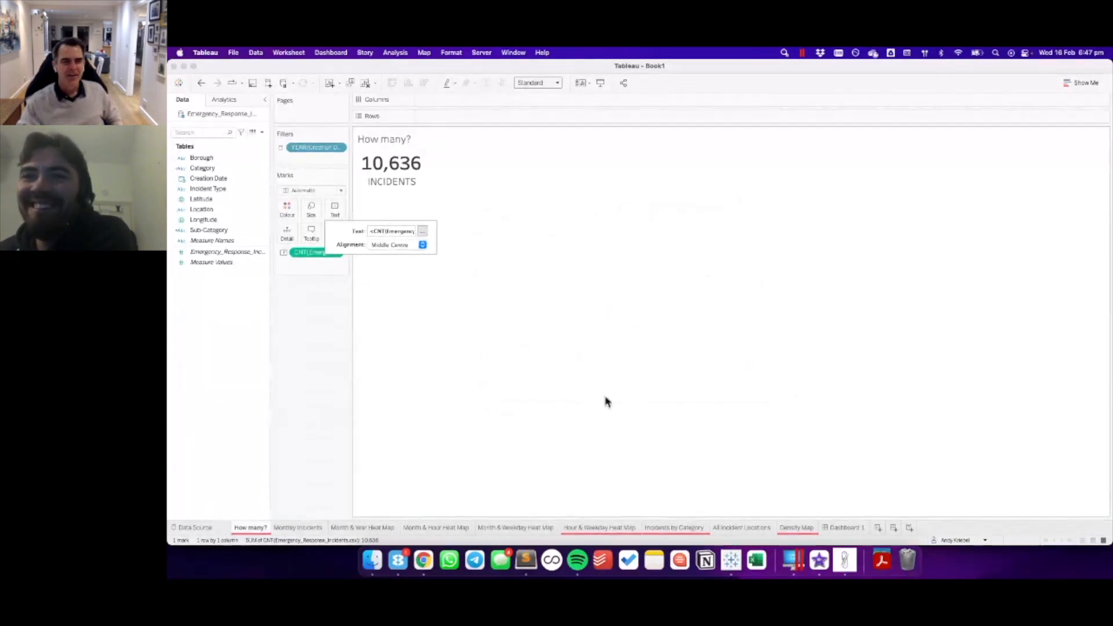
- Hide the How many? view's title on Dashboard 1
{"action": "left_click", "coordinate": [833, 529]}
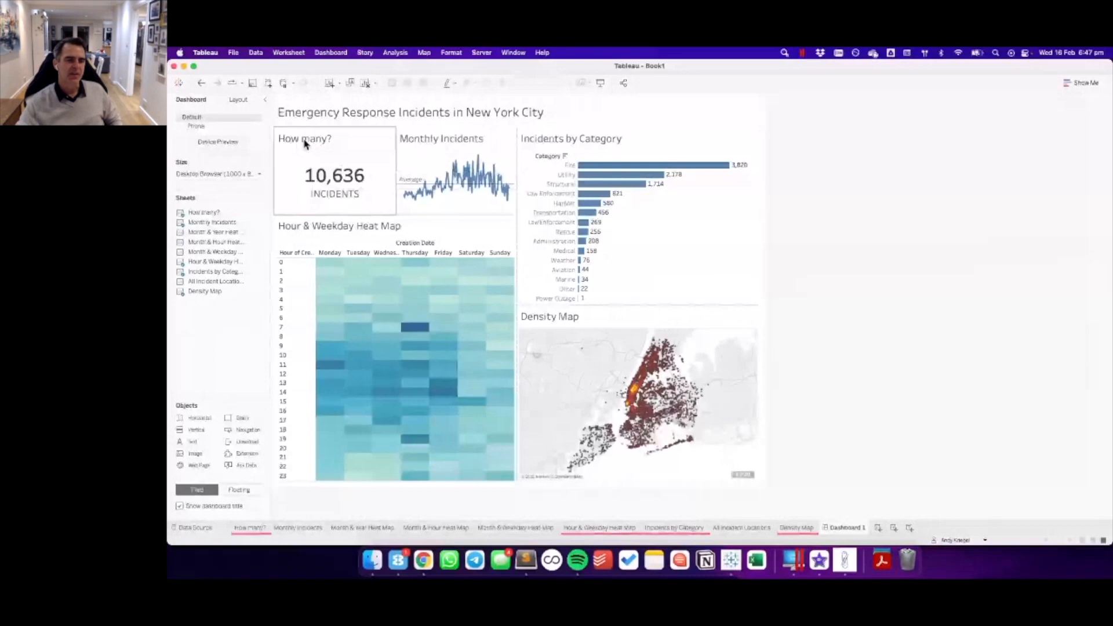
{"action": "left_click", "coordinate": [304, 144]}
{"action": "right_click", "coordinate": [301, 143]}
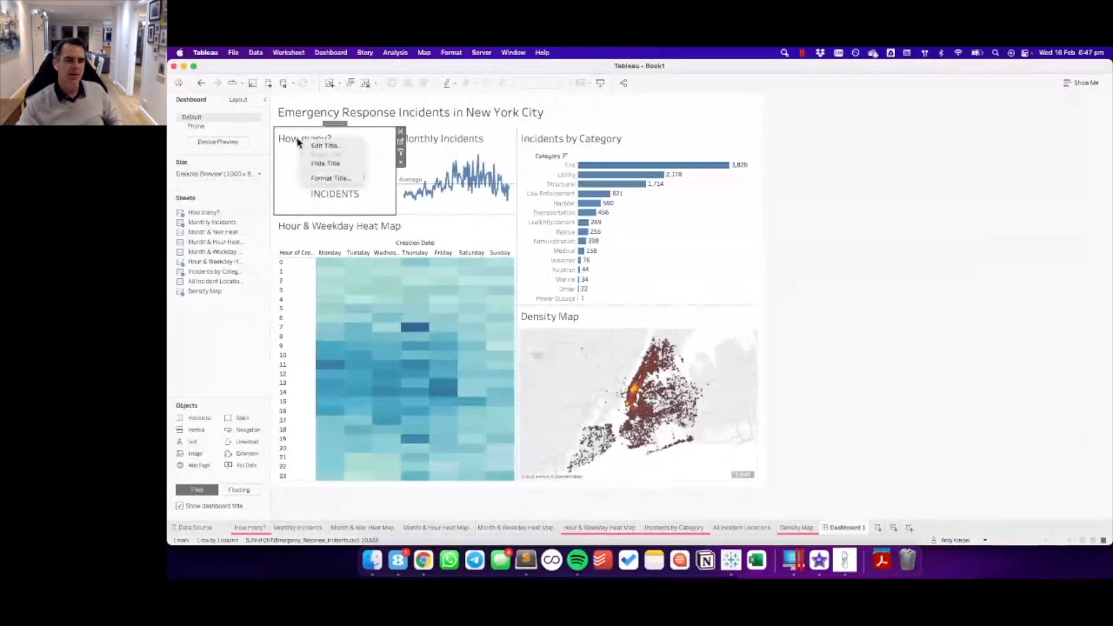
{"action": "left_click", "coordinate": [326, 163]}
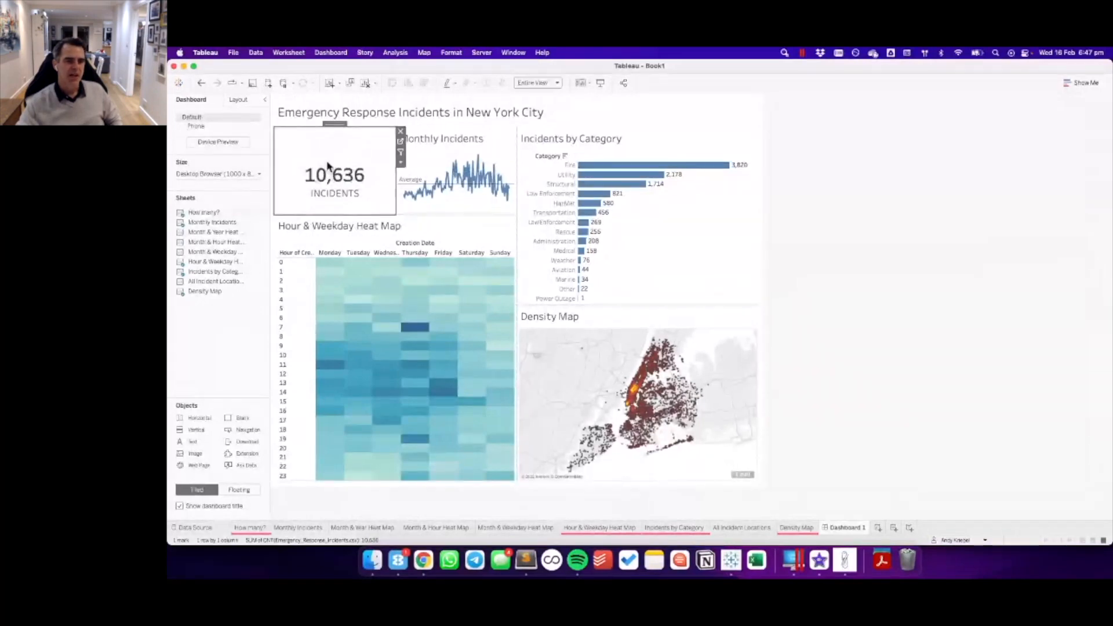
{"action": "left_click", "coordinate": [864, 221]}
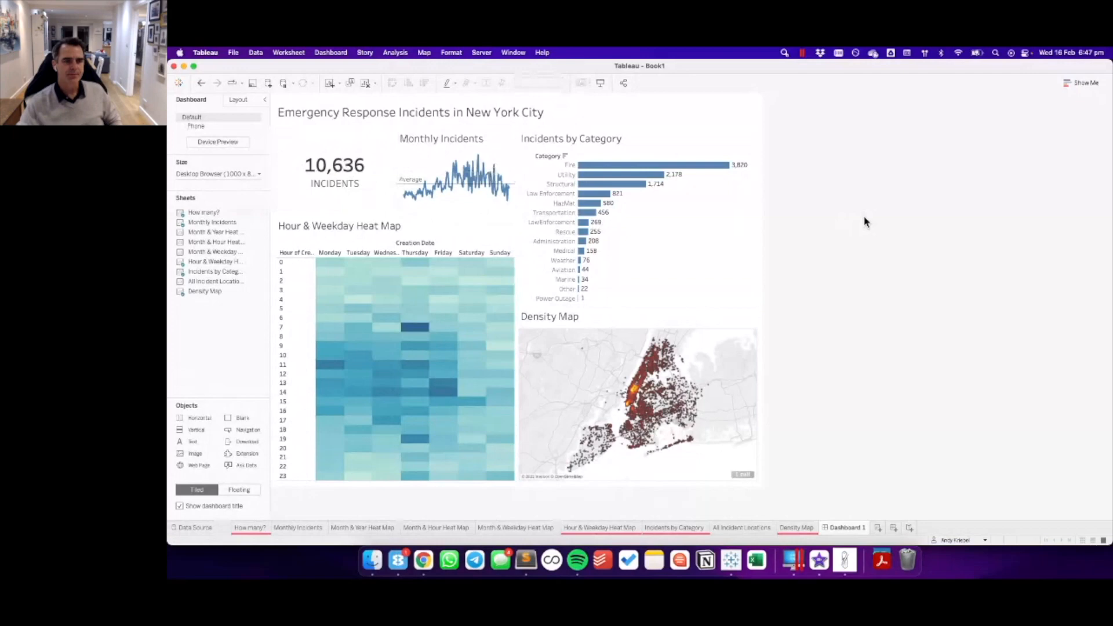
- Change the Creation Date on the Monthly Incidents worksheet to continuous quarters
{"action": "left_click", "coordinate": [444, 148]}
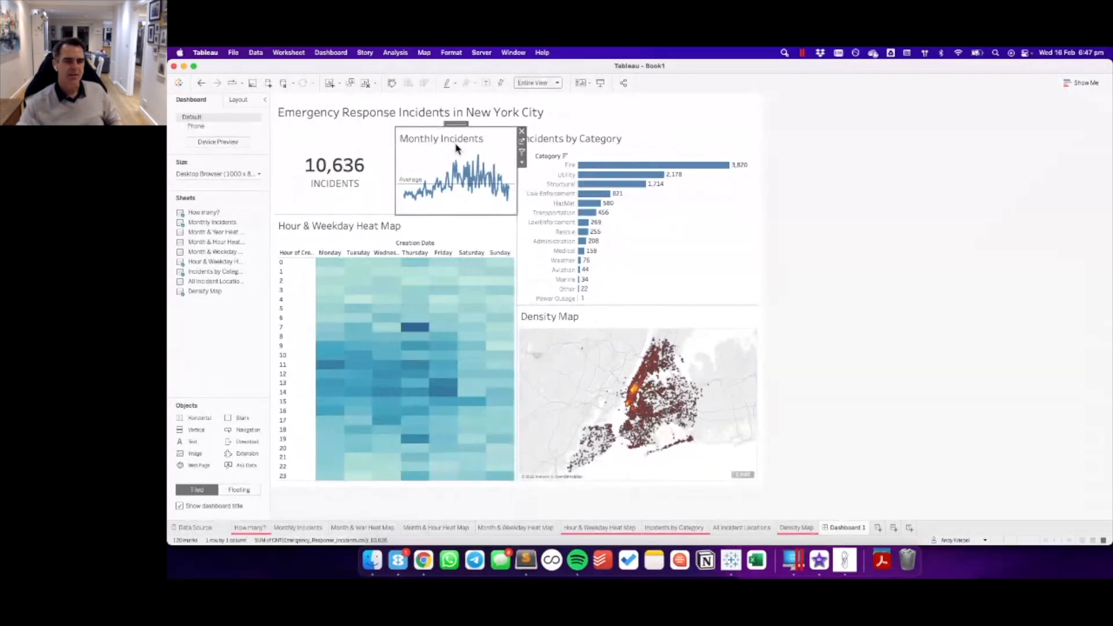
{"action": "left_click", "coordinate": [271, 528]}
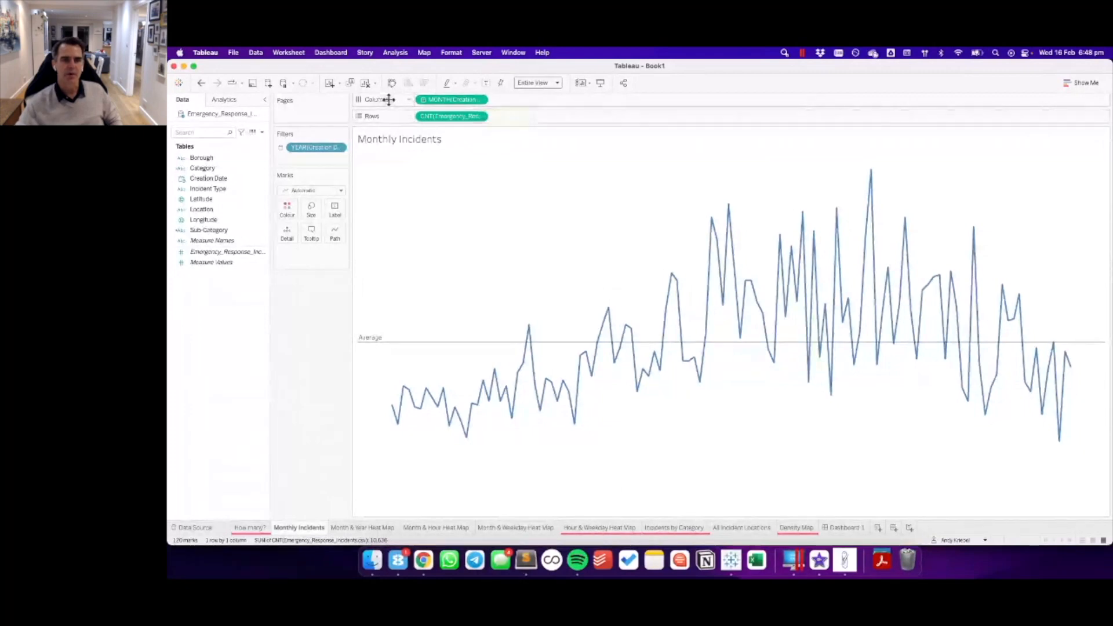
{"action": "left_click", "coordinate": [480, 100]}
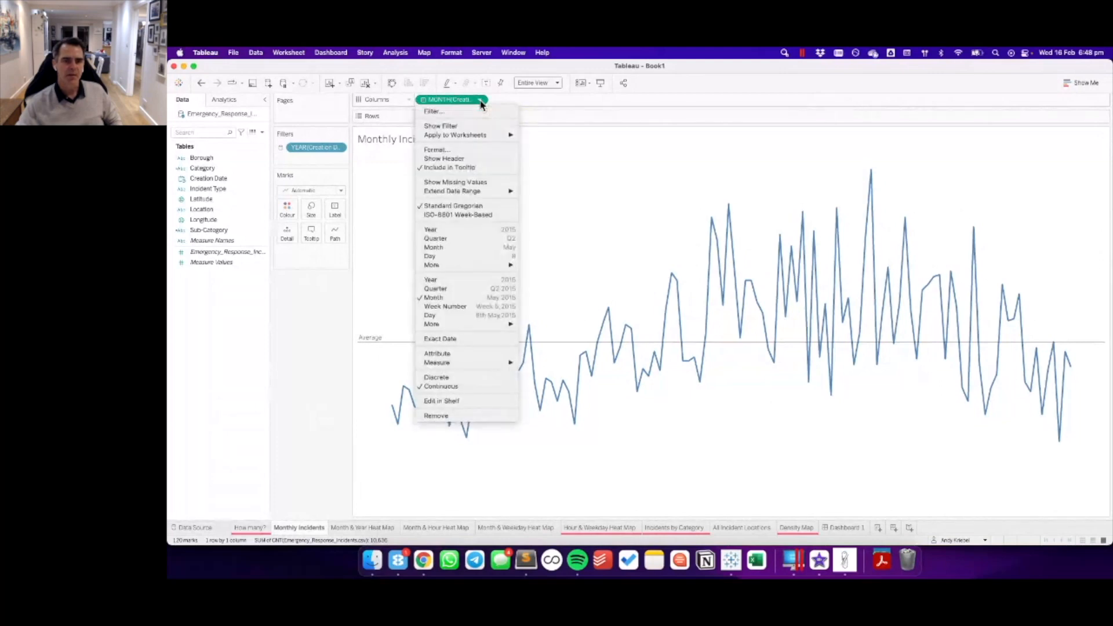
{"action": "left_click", "coordinate": [461, 290]}
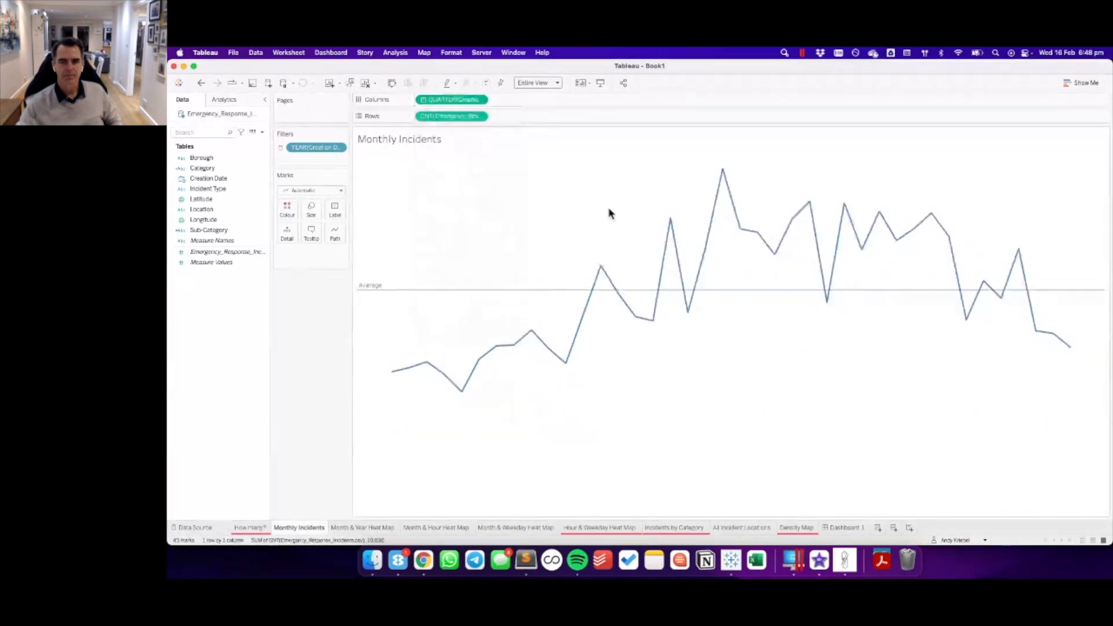
- Hide the title of the Monthly Incidents view on Dashboard 1
{"action": "left_click", "coordinate": [846, 527]}
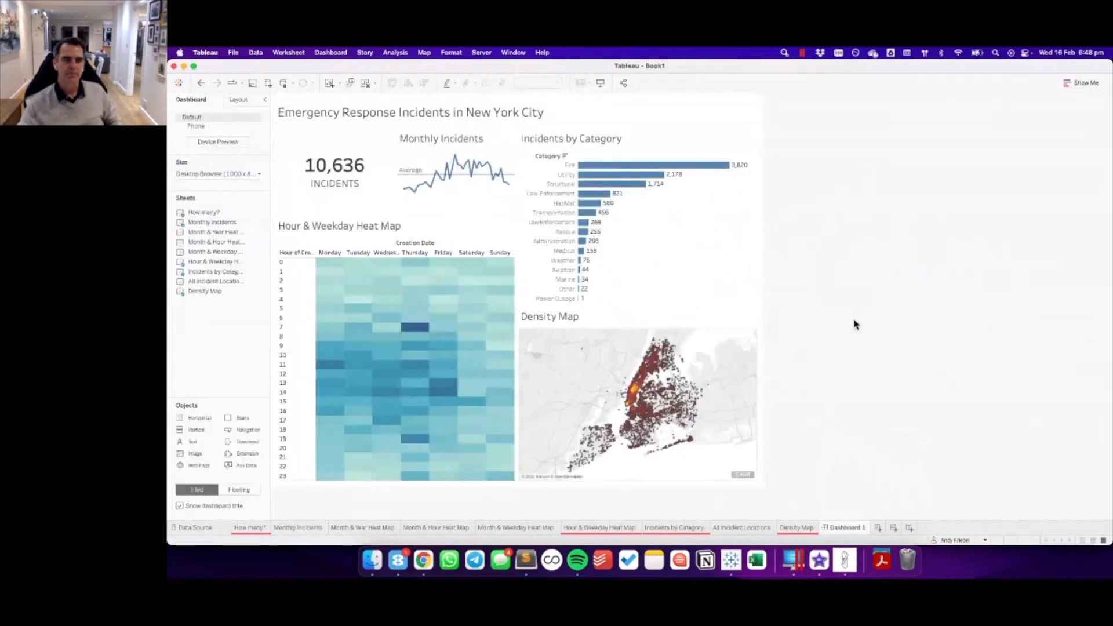
{"action": "right_click", "coordinate": [444, 144]}
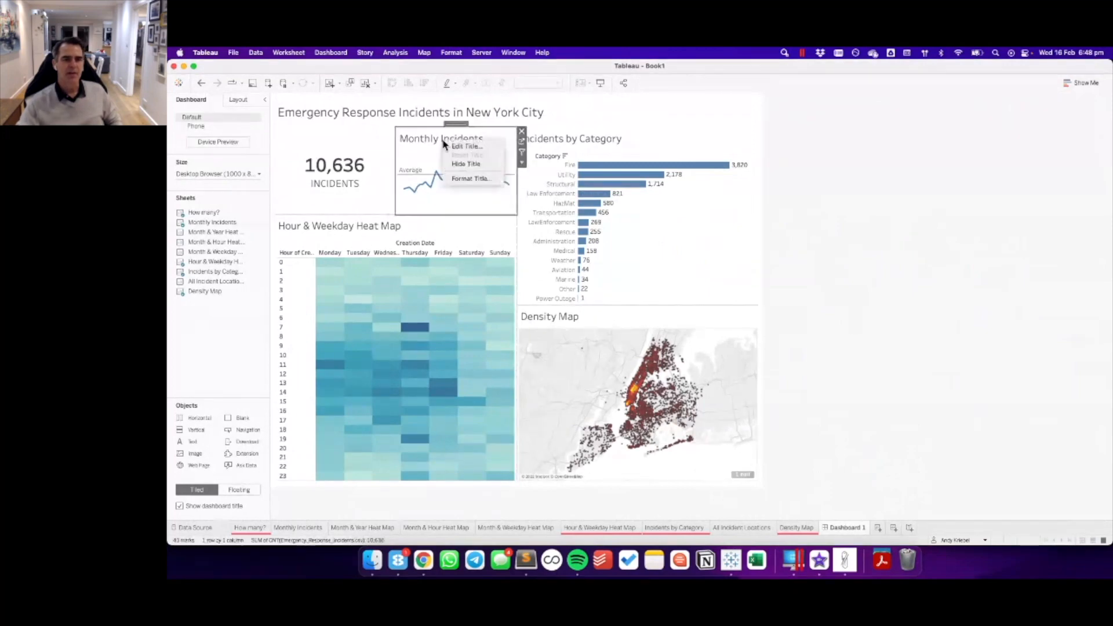
{"action": "left_click", "coordinate": [465, 164]}
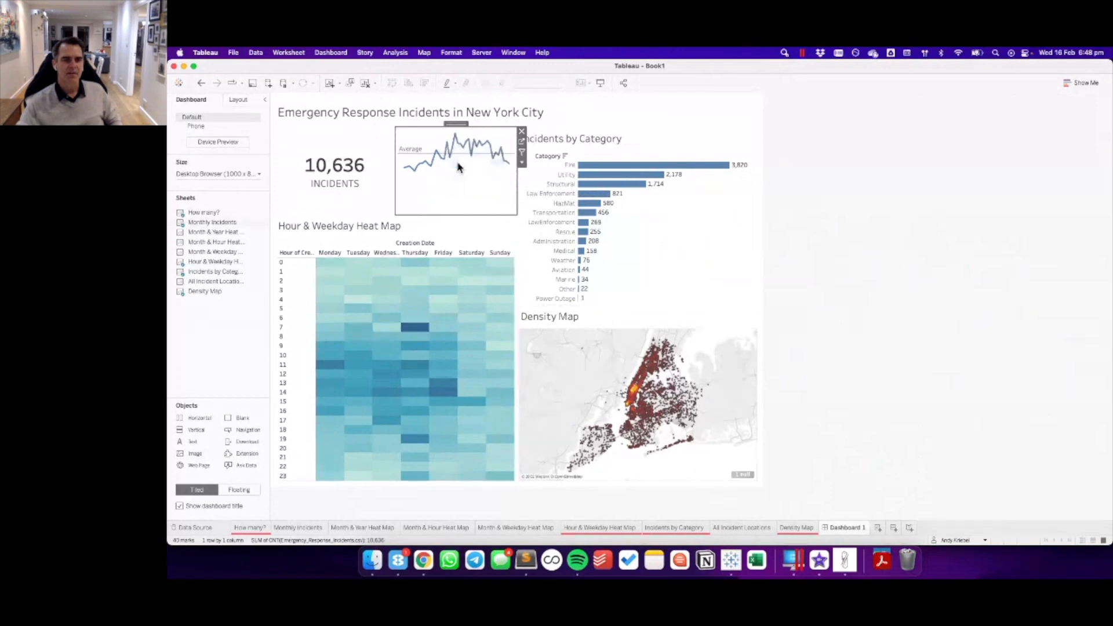
{"action": "key", "text": "Escape"}
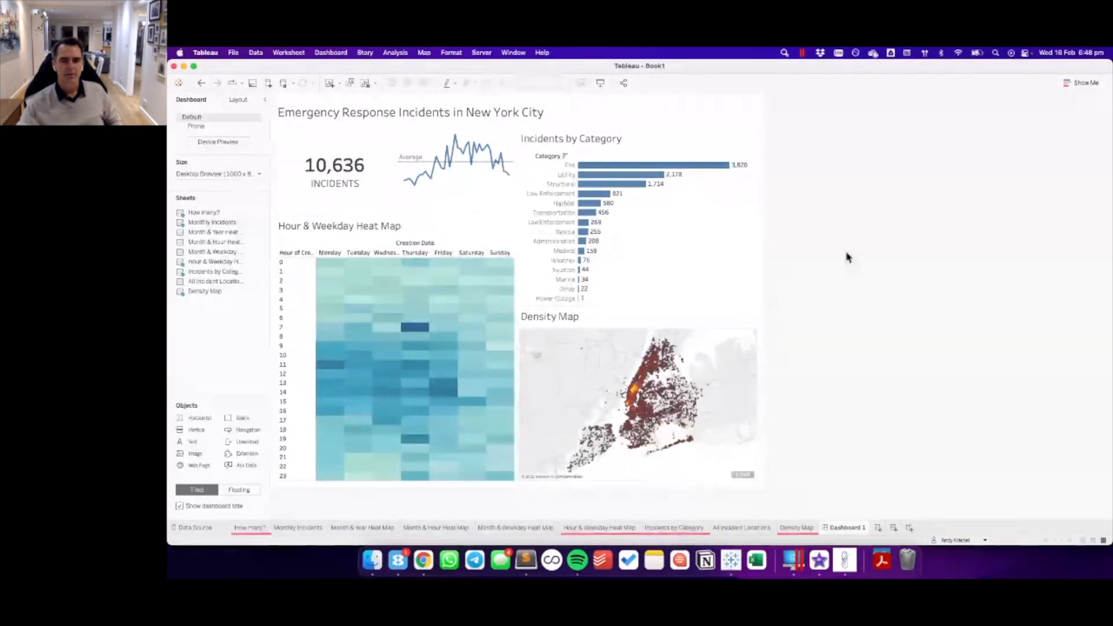
- Hide the title of the Hour & Weekday Heat Map view on the dashboard
{"action": "left_click", "coordinate": [667, 297]}
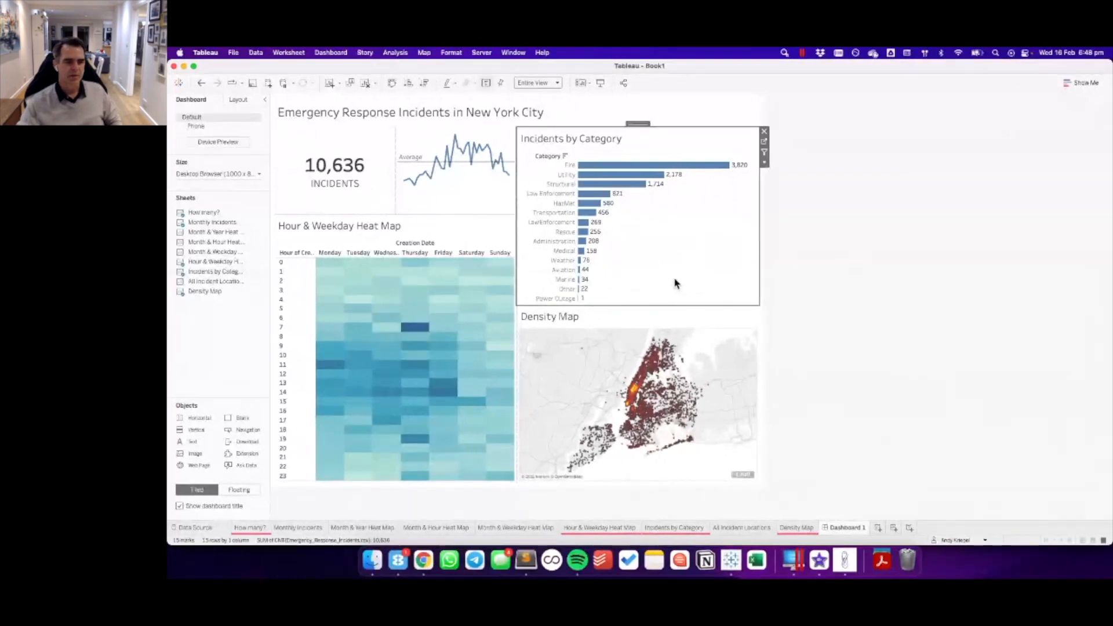
{"action": "left_click", "coordinate": [319, 229]}
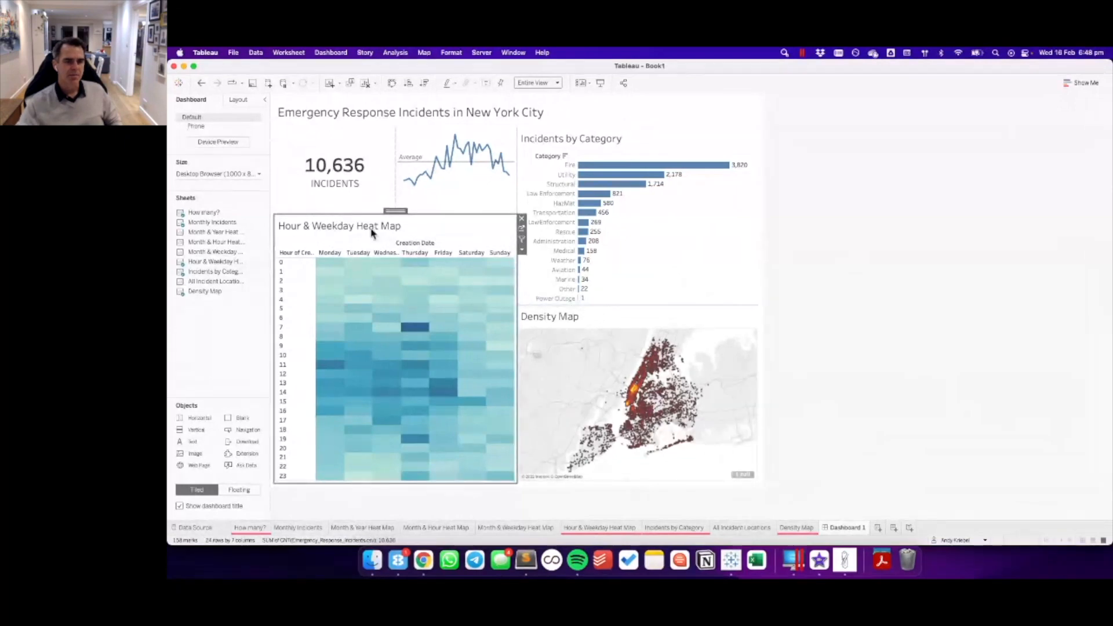
{"action": "right_click", "coordinate": [334, 230]}
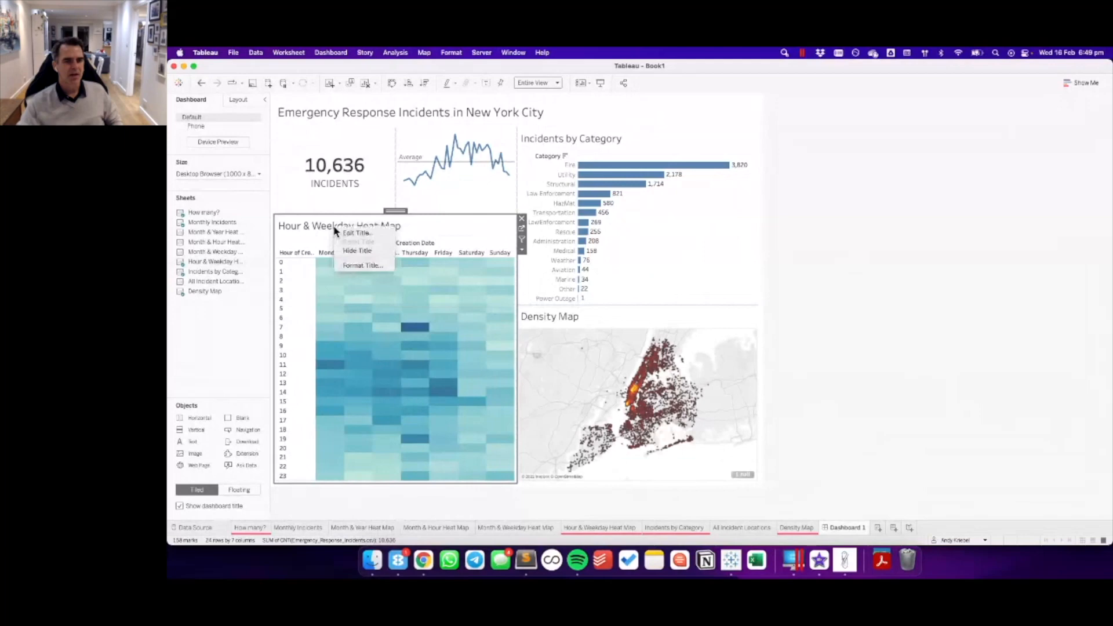
{"action": "left_click", "coordinate": [351, 253]}
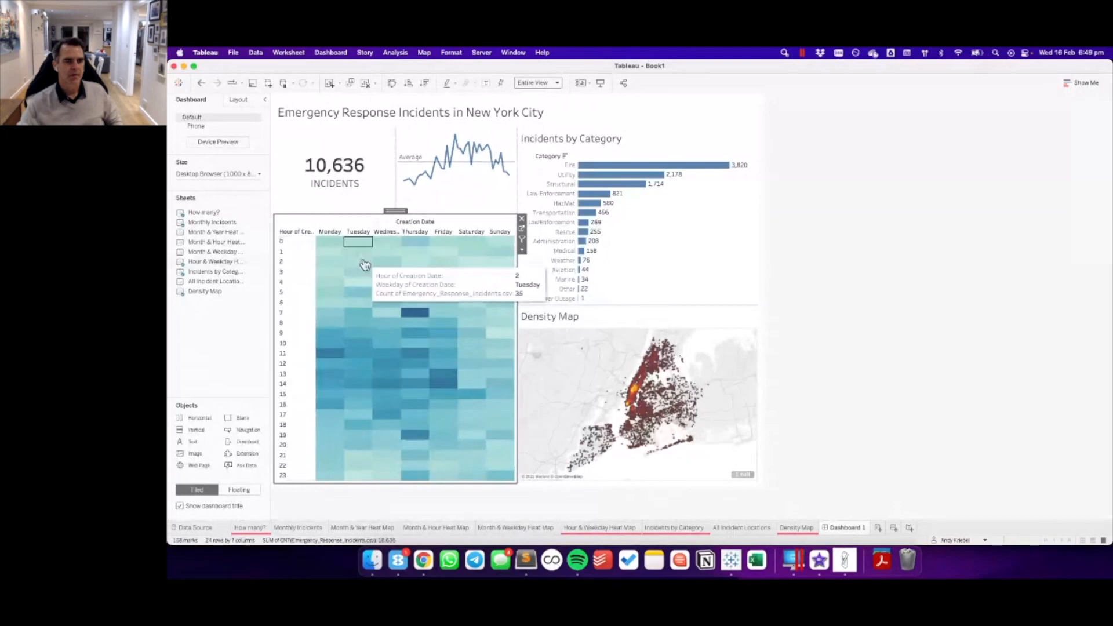
- Hide the heat map's Creation Date column field label and narrow its hour header column
{"action": "right_click", "coordinate": [413, 225]}
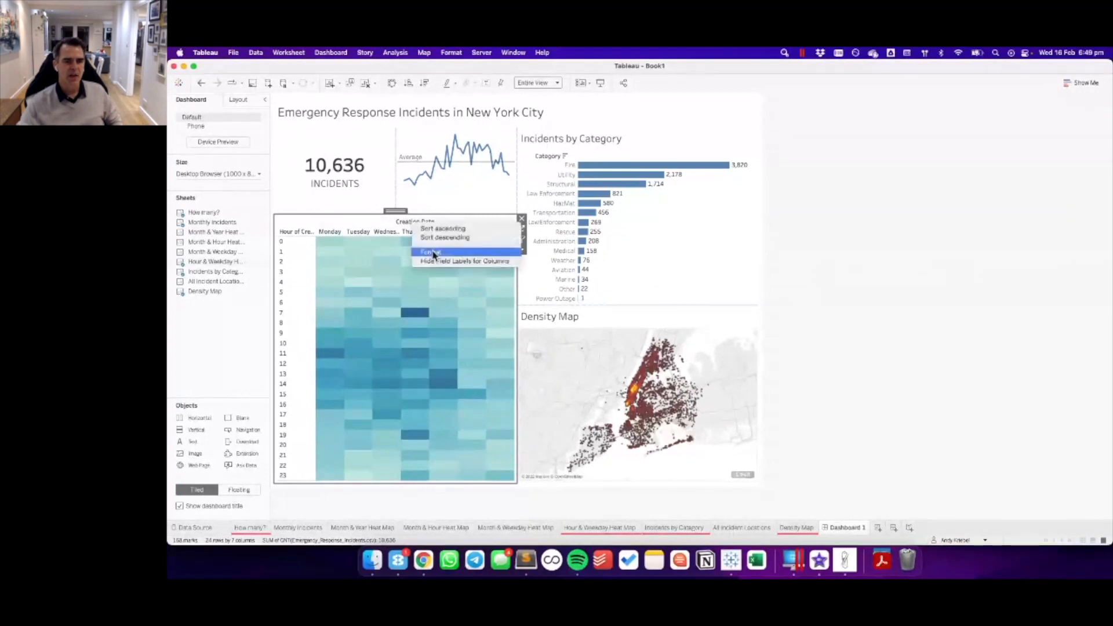
{"action": "left_click", "coordinate": [441, 261]}
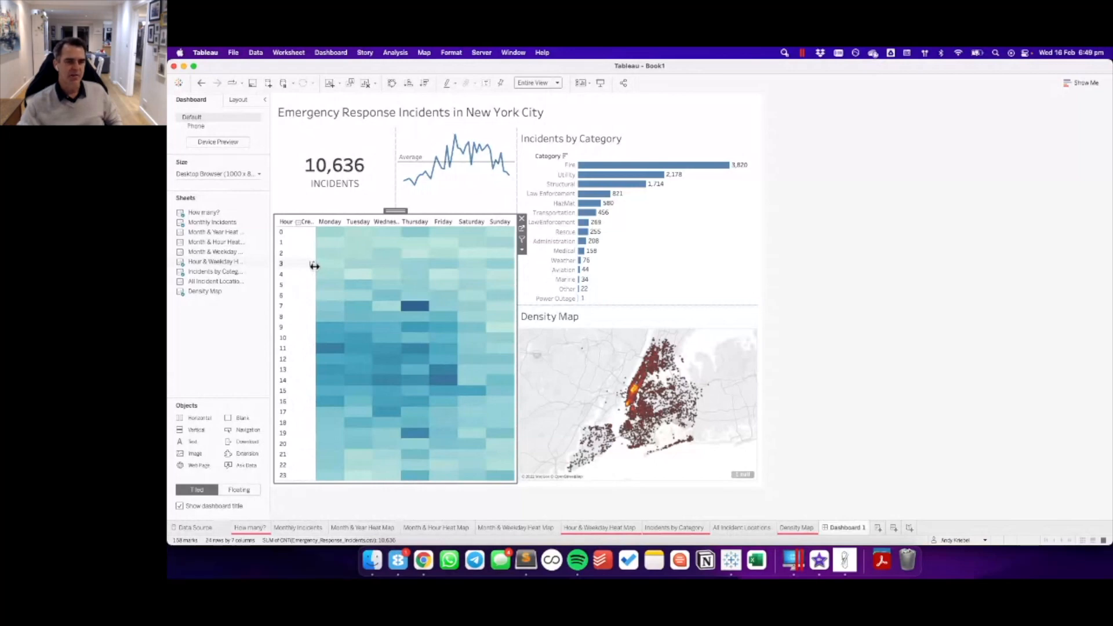
{"action": "left_click_drag", "start_coordinate": [314, 266], "coordinate": [290, 266]}
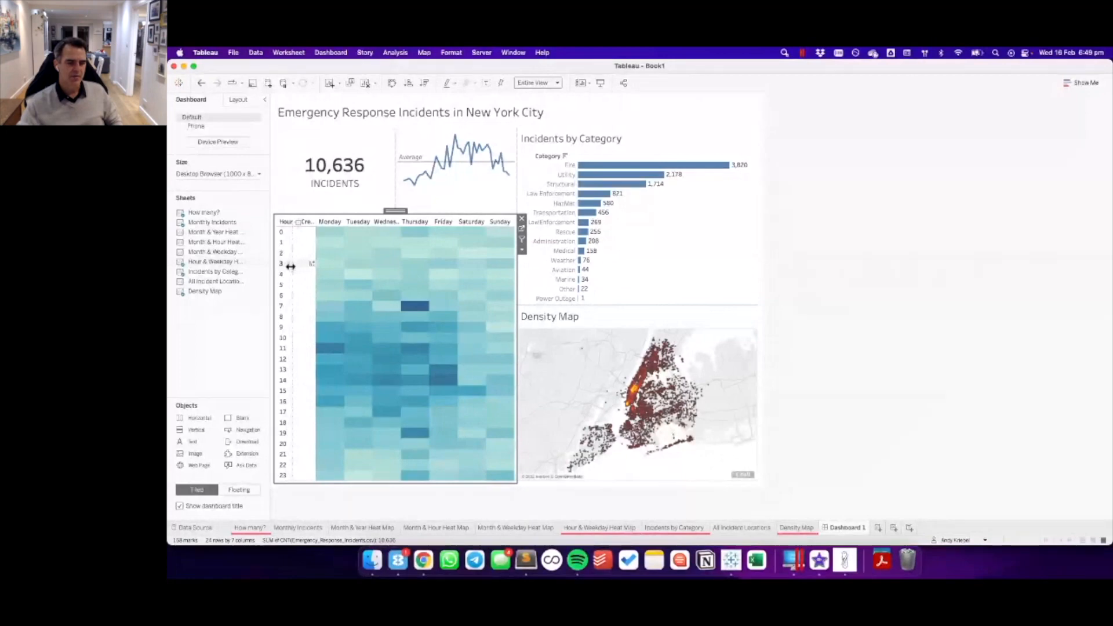
- Narrow the heat map's hour header column and format its weekday headers as abbreviations
{"action": "left_click_drag", "start_coordinate": [291, 266], "coordinate": [300, 265]}
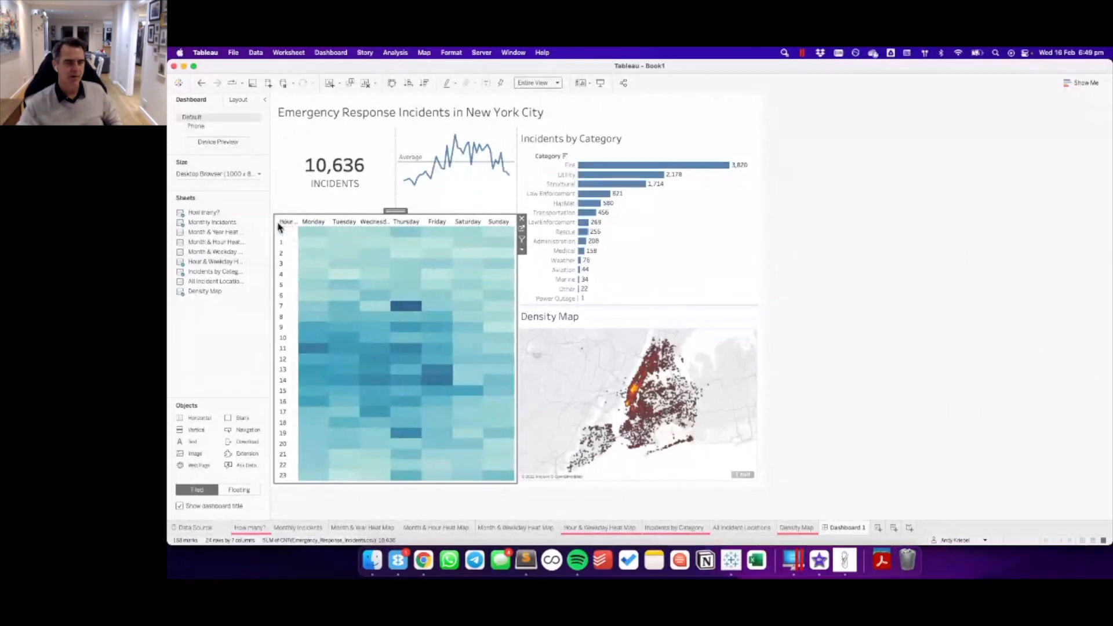
{"action": "left_click", "coordinate": [227, 344]}
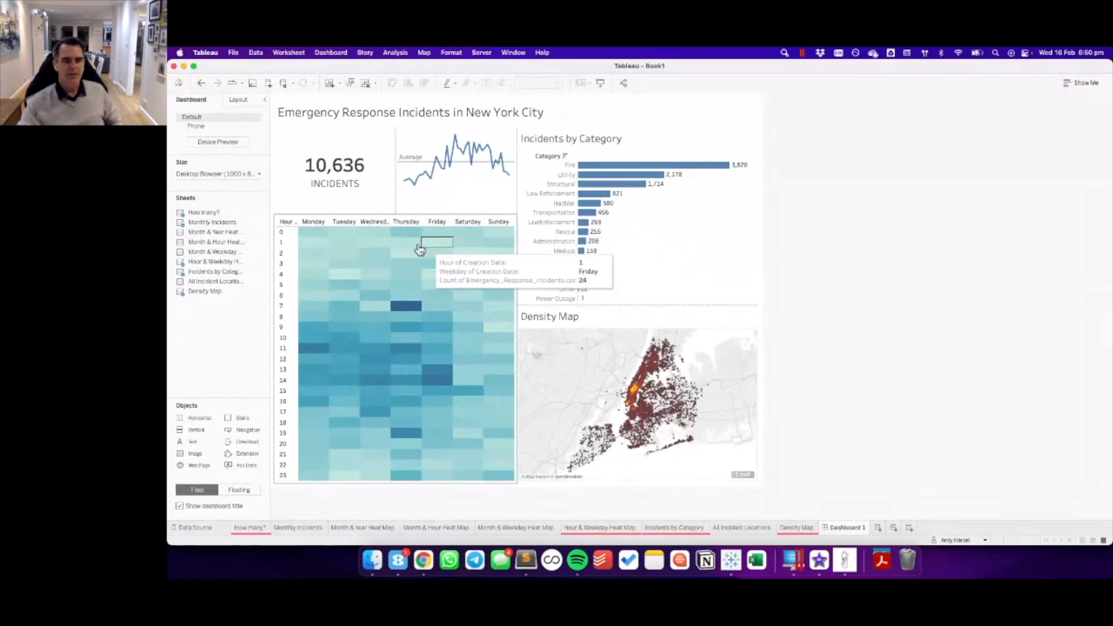
{"action": "right_click", "coordinate": [364, 225]}
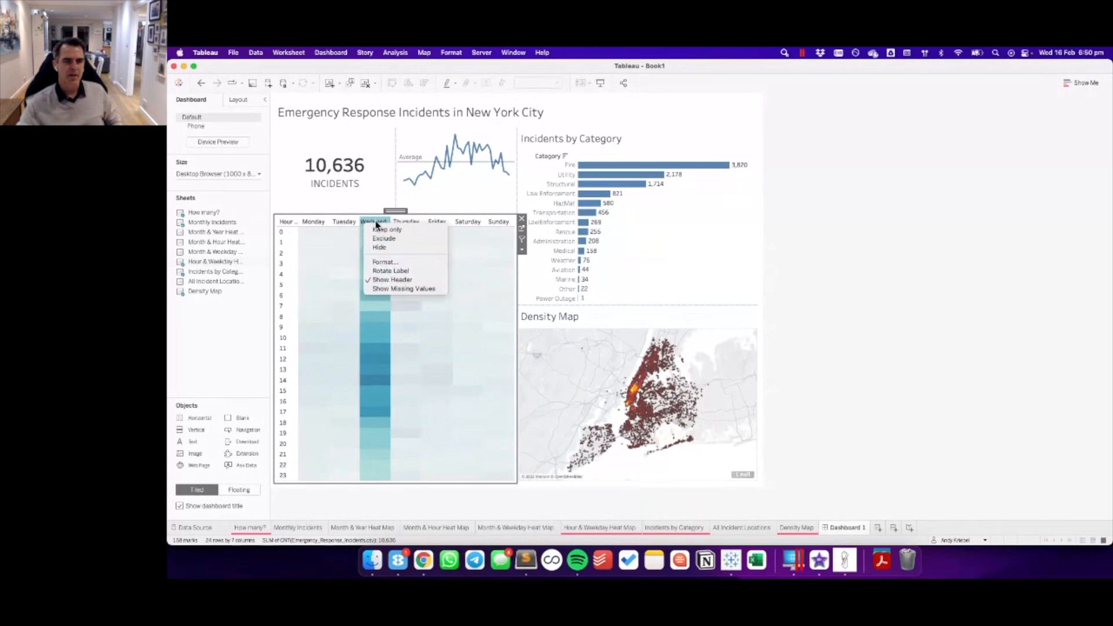
{"action": "left_click", "coordinate": [384, 264]}
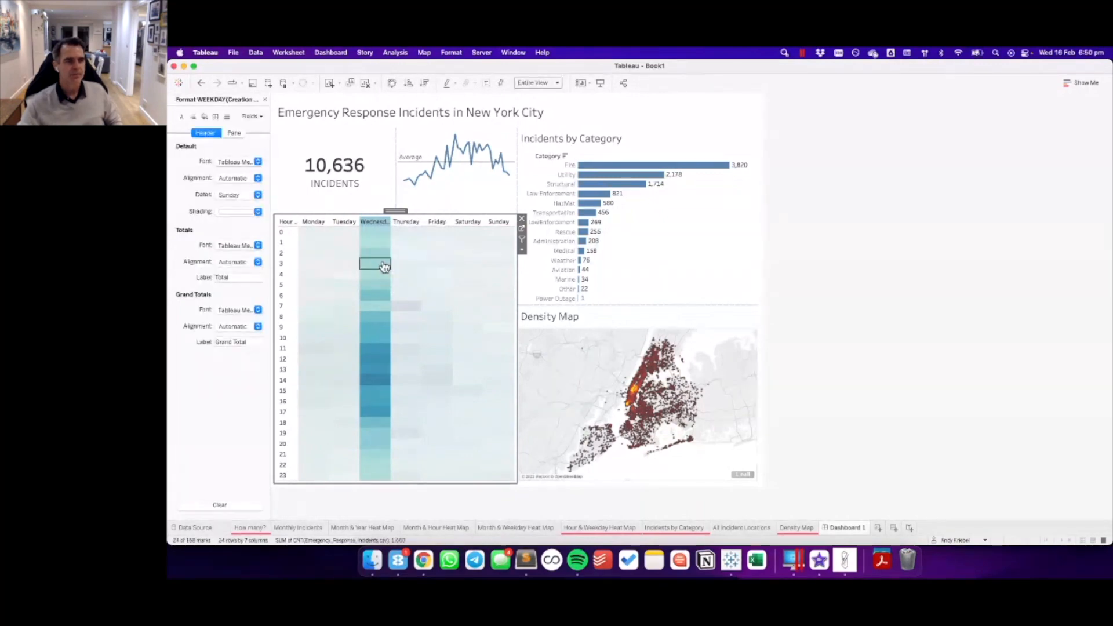
{"action": "left_click", "coordinate": [239, 196]}
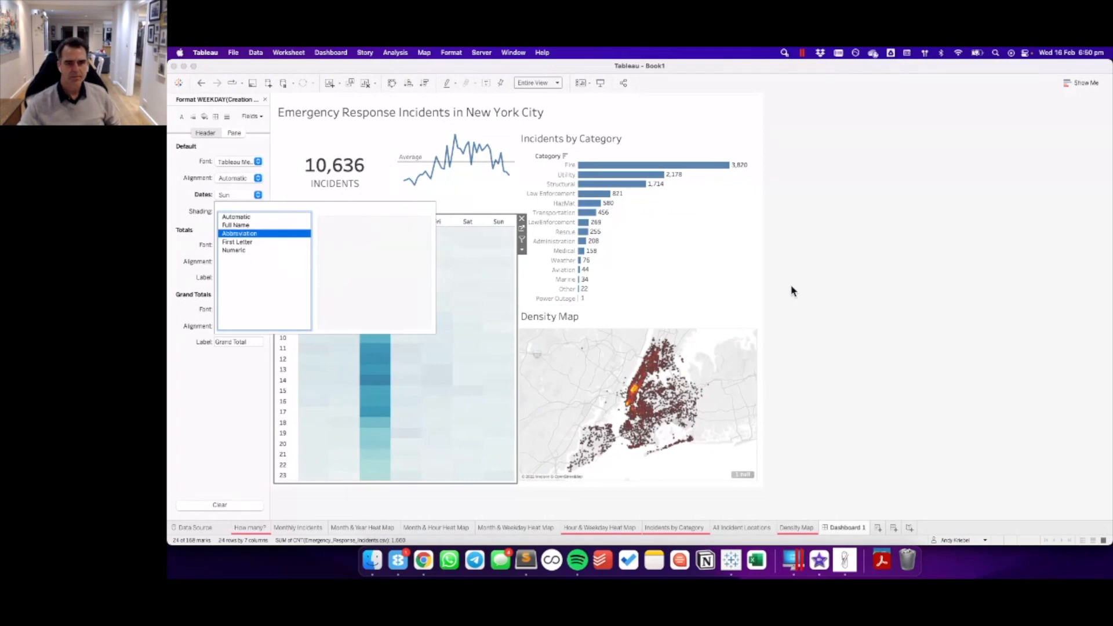
{"action": "left_click", "coordinate": [807, 288]}
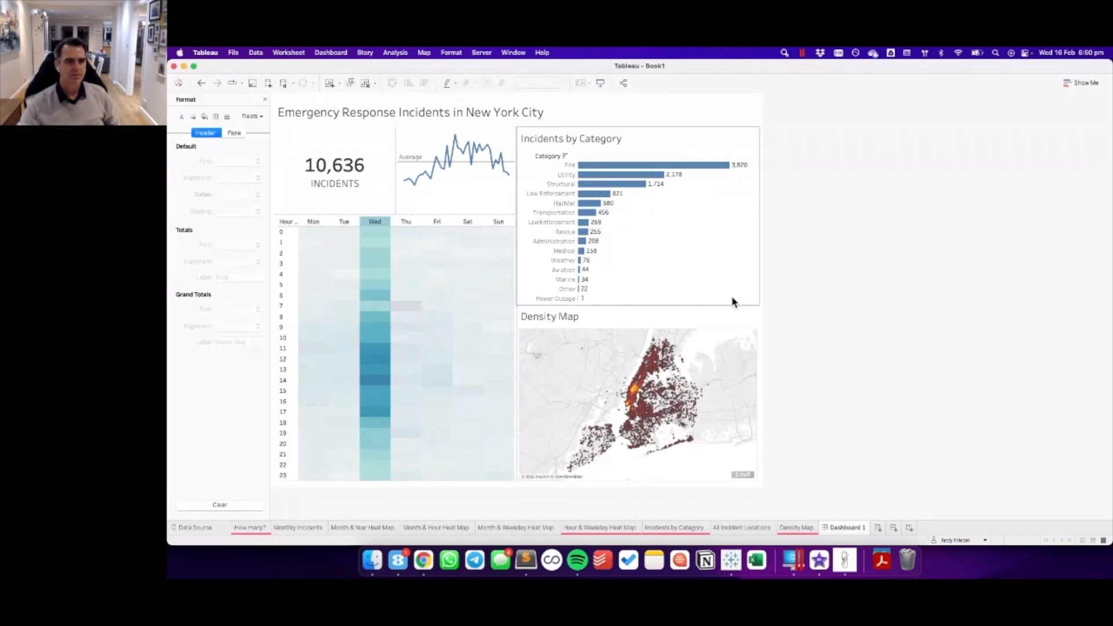
{"action": "left_click", "coordinate": [373, 223]}
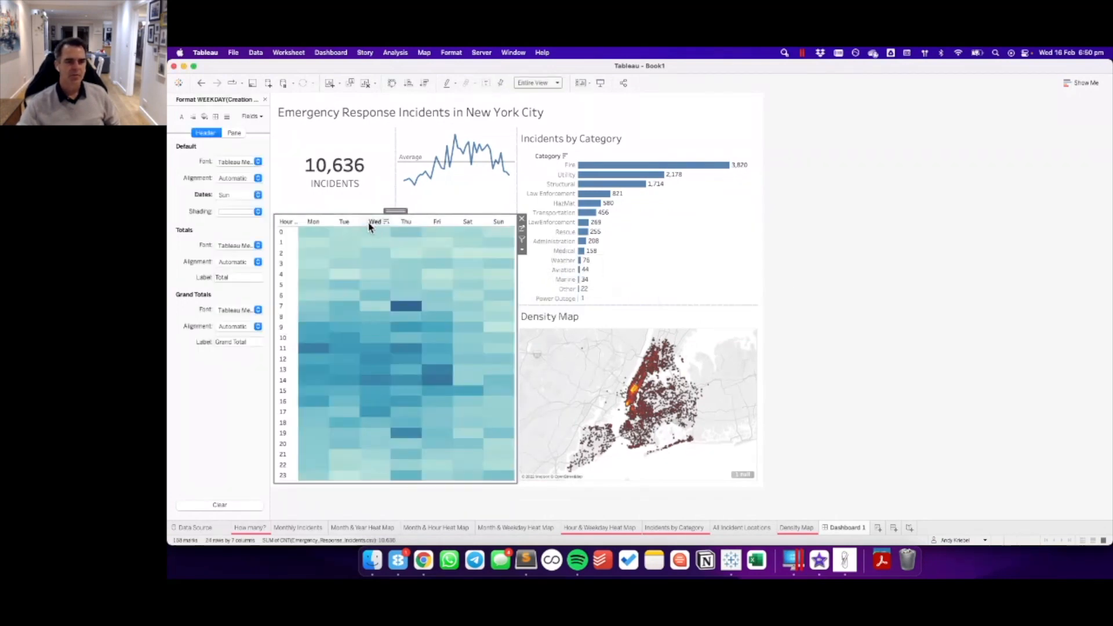
{"action": "left_click", "coordinate": [869, 274]}
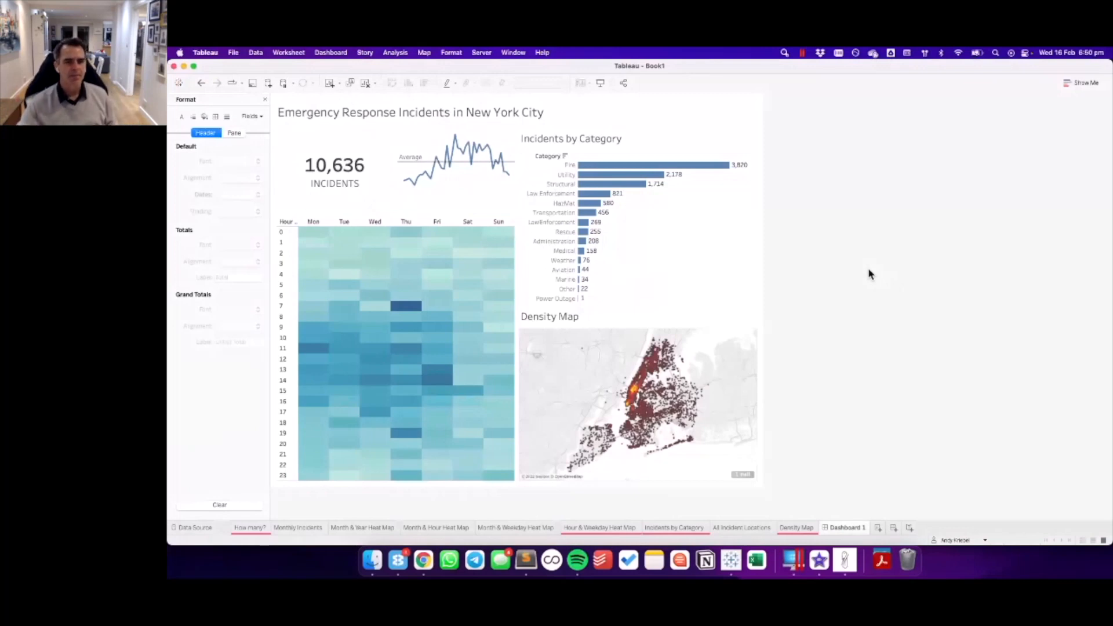
- Narrow the heat map side of the dashboard so the Incidents by Category chart and Density Map get more width
{"action": "left_click", "coordinate": [406, 306]}
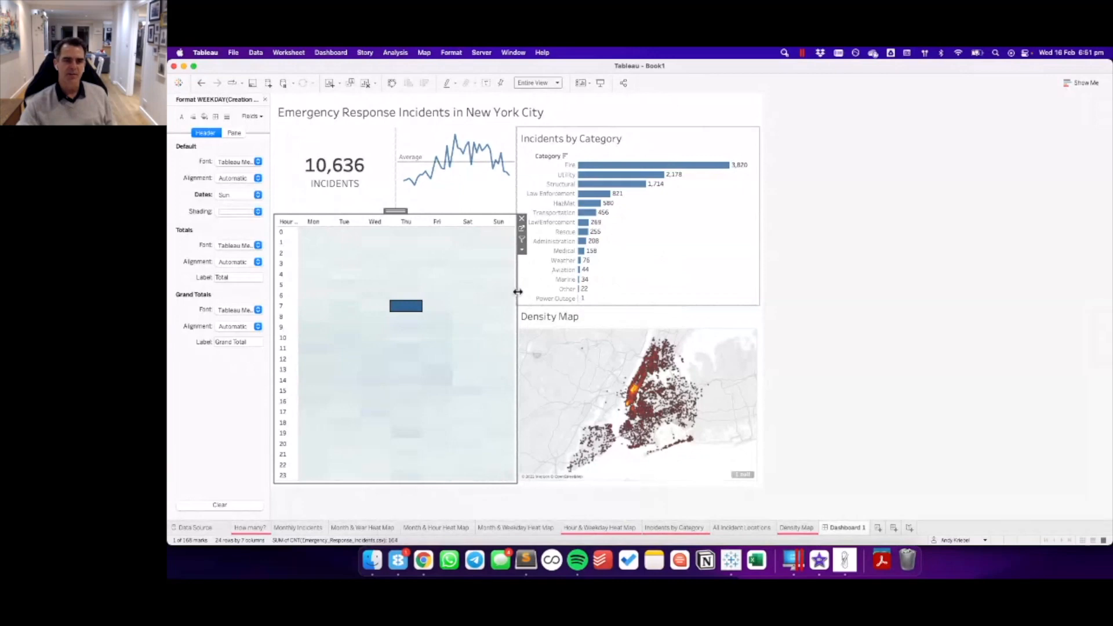
{"action": "left_click_drag", "start_coordinate": [518, 292], "coordinate": [462, 290]}
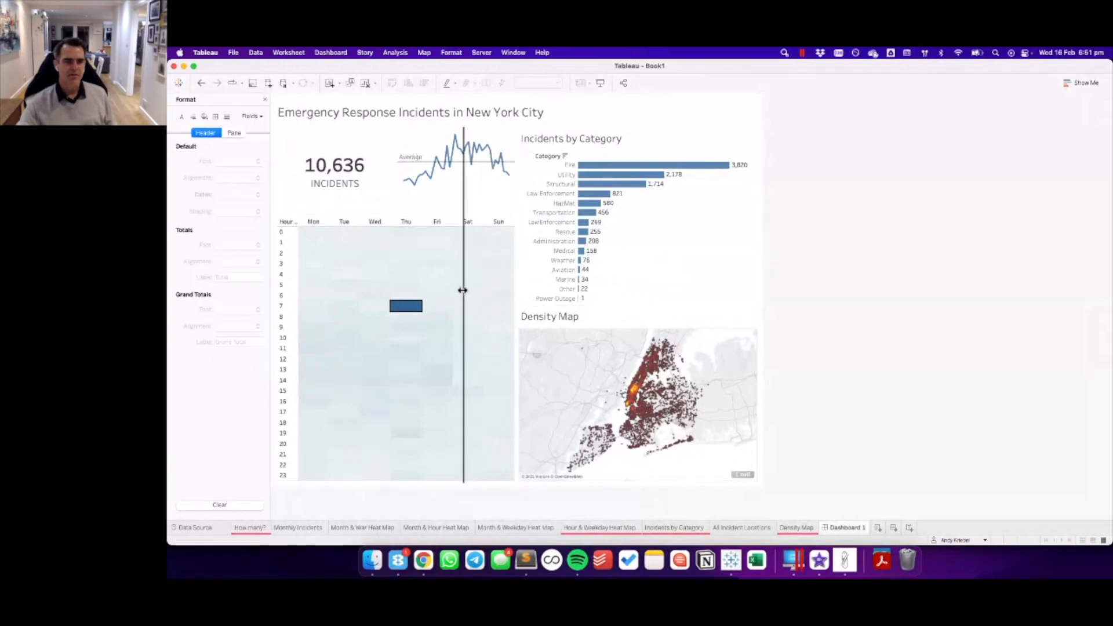
{"action": "left_click_drag", "start_coordinate": [462, 290], "coordinate": [450, 290]}
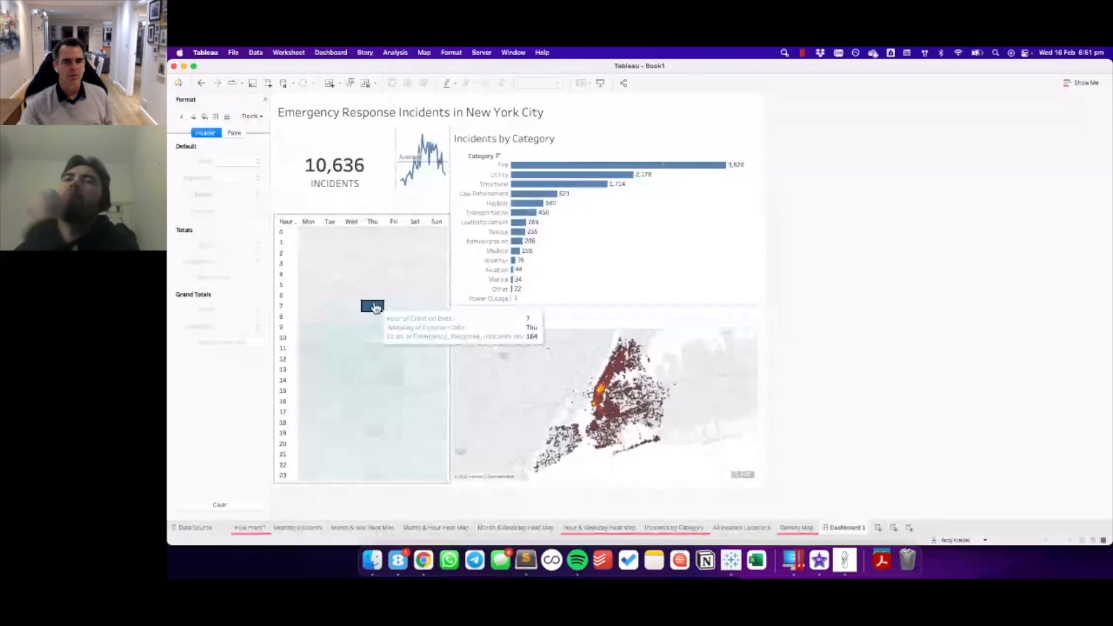
{"action": "left_click", "coordinate": [374, 308]}
{"action": "left_click_drag", "start_coordinate": [451, 343], "coordinate": [471, 345]}
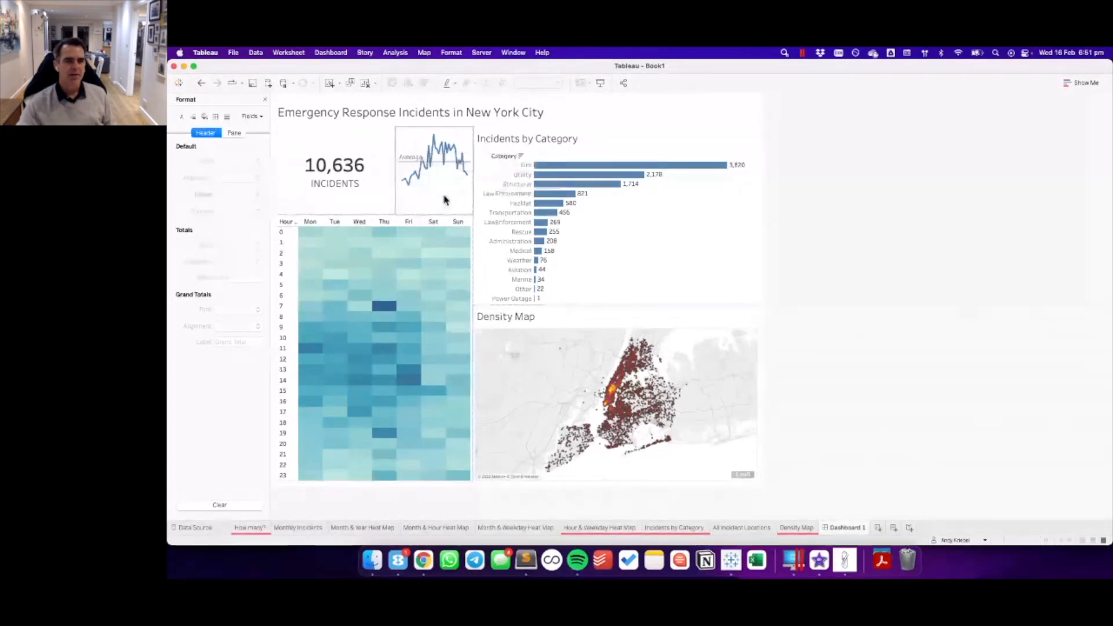
- Shrink the incident count tile's width so the sparkline beside it gets wider
{"action": "left_click", "coordinate": [426, 200]}
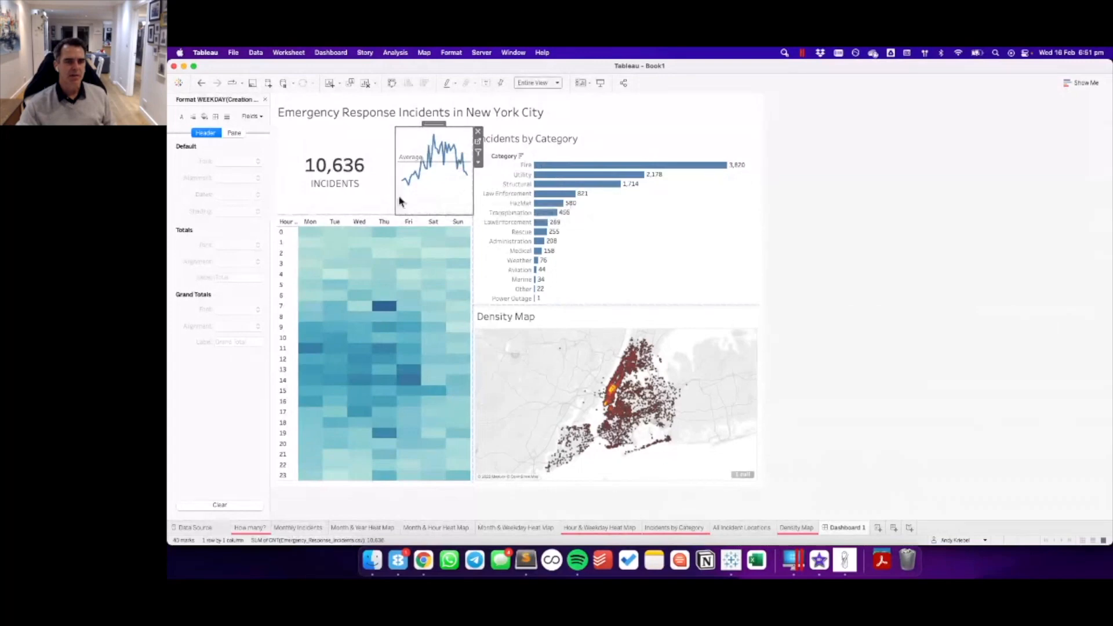
{"action": "left_click_drag", "start_coordinate": [395, 195], "coordinate": [366, 194]}
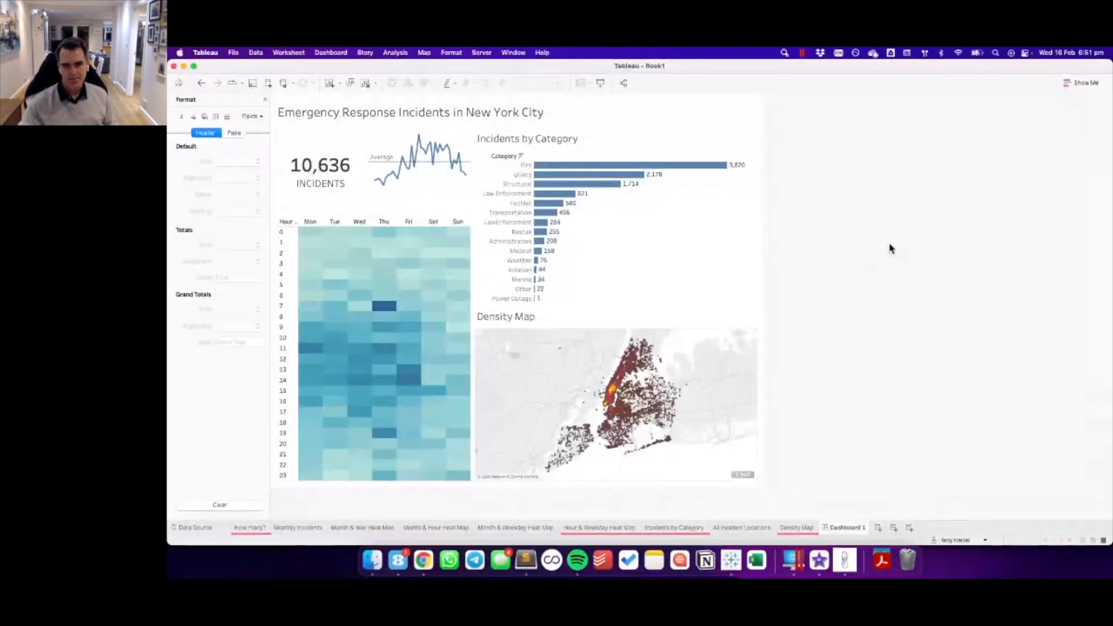
{"action": "mouse_move", "coordinate": [695, 390]}
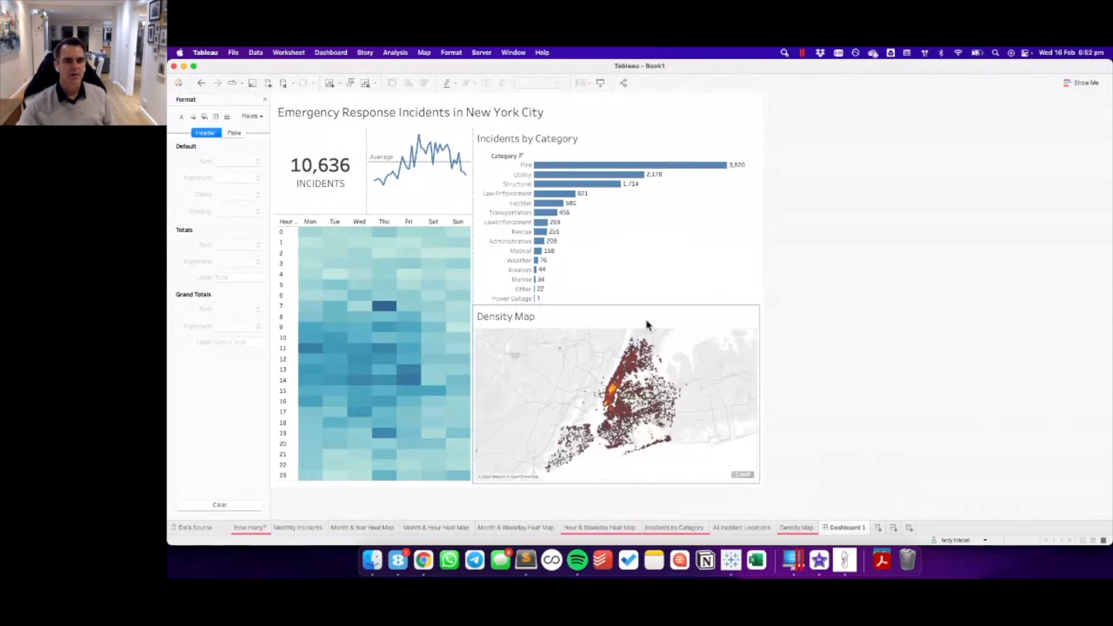
{"action": "mouse_move", "coordinate": [360, 167]}
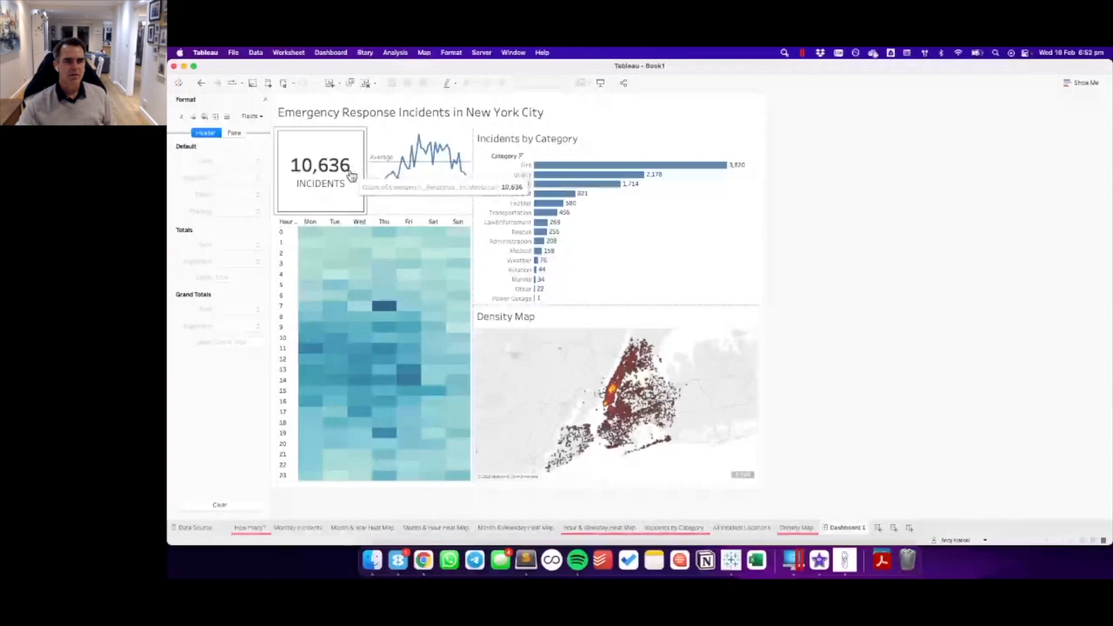
- Hide the Category row field label in the Incidents by Category bar chart on the dashboard
{"action": "left_click", "coordinate": [620, 287]}
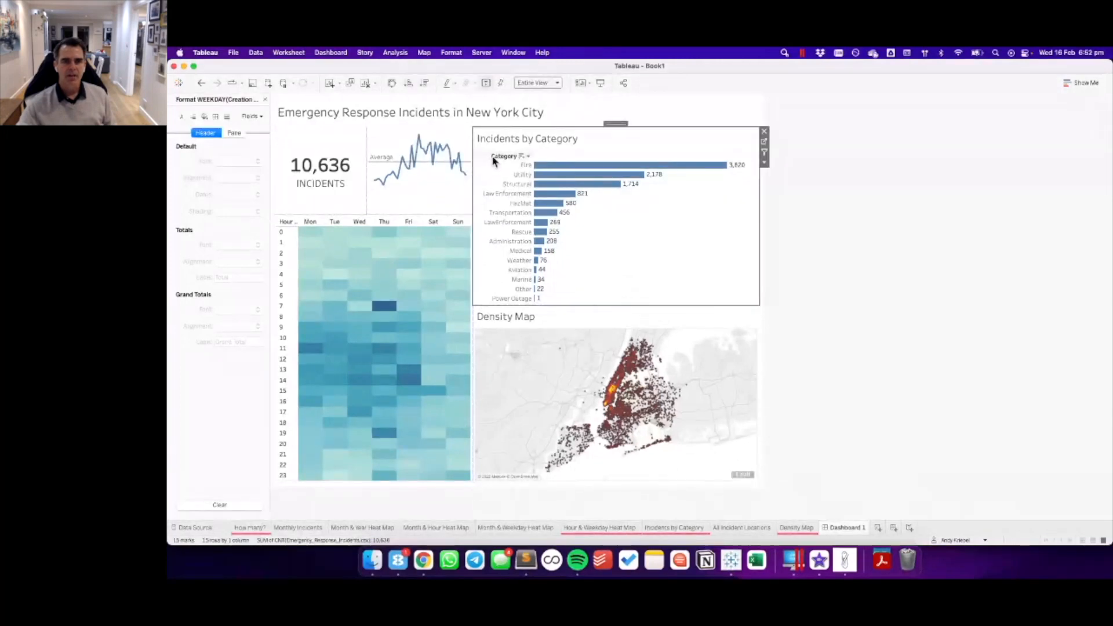
{"action": "right_click", "coordinate": [496, 159]}
{"action": "left_click", "coordinate": [621, 291]}
{"action": "right_click", "coordinate": [501, 158]}
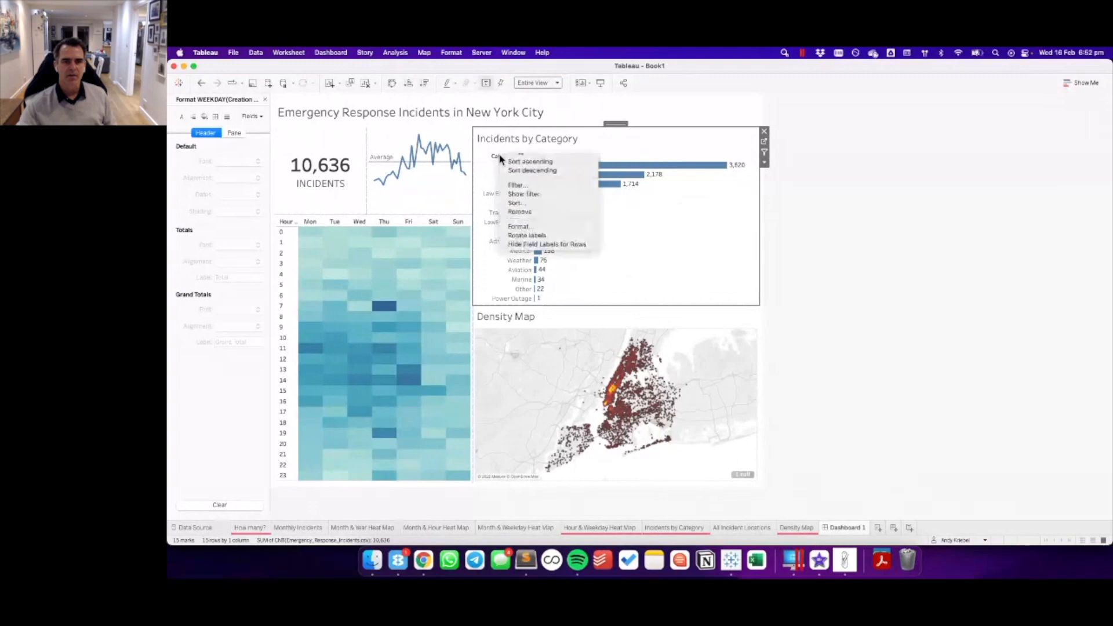
{"action": "left_click", "coordinate": [545, 246]}
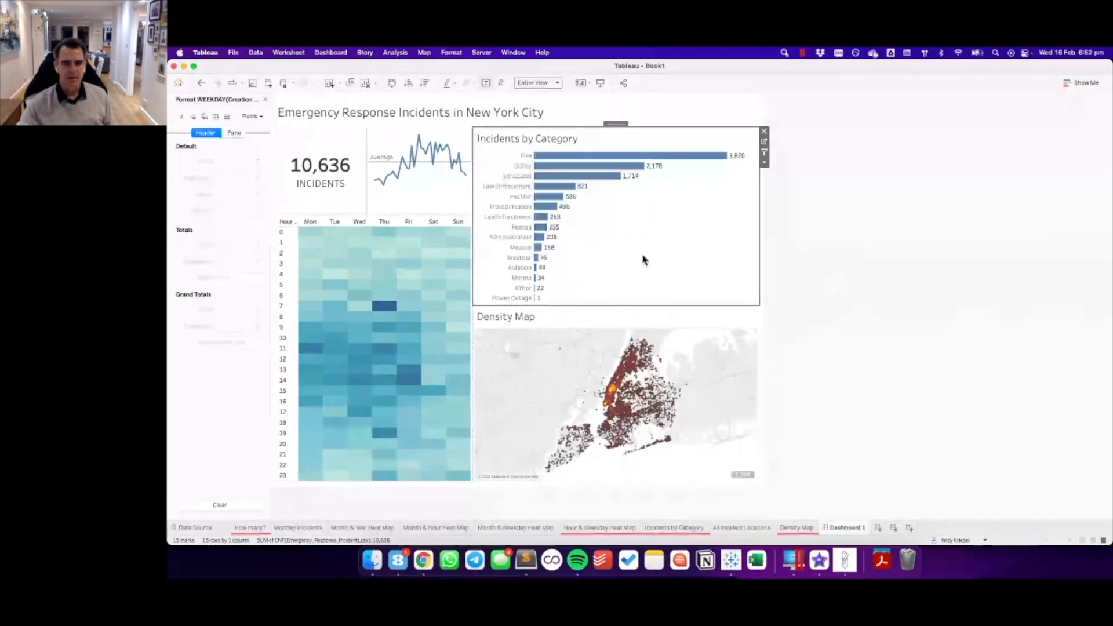
- Hide the title of the Density Map view on the dashboard
{"action": "right_click", "coordinate": [496, 323]}
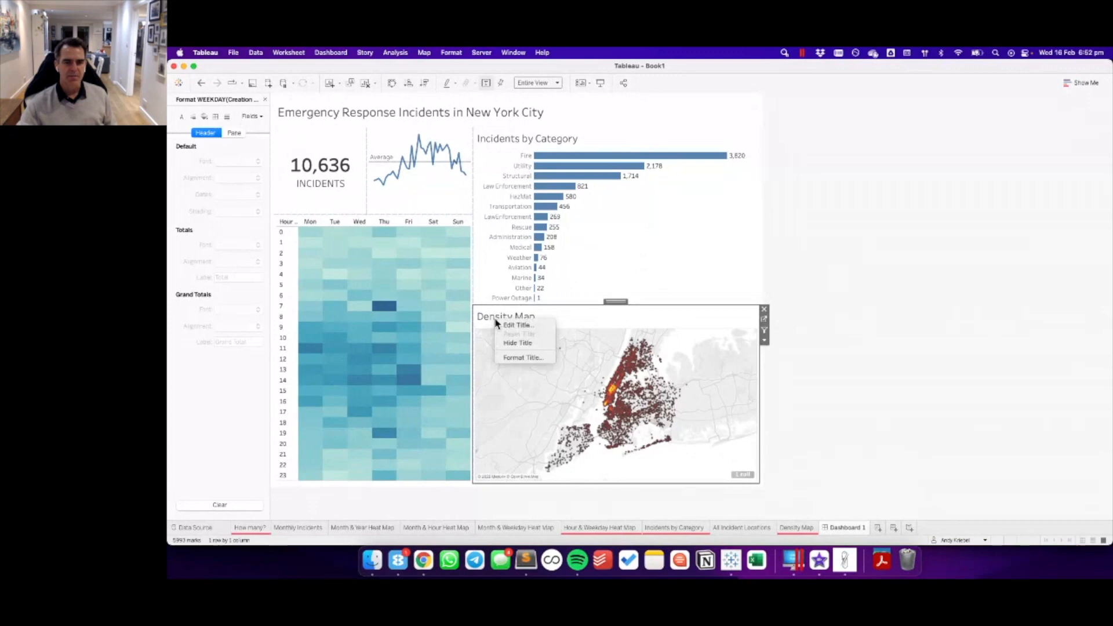
{"action": "left_click", "coordinate": [518, 343]}
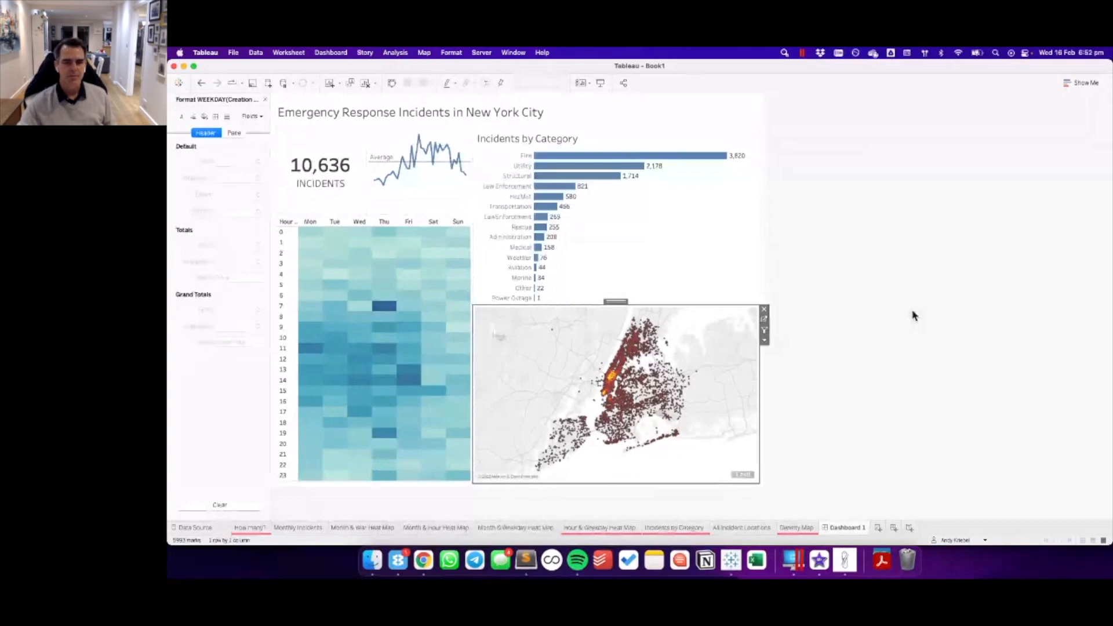
{"action": "left_click", "coordinate": [907, 311]}
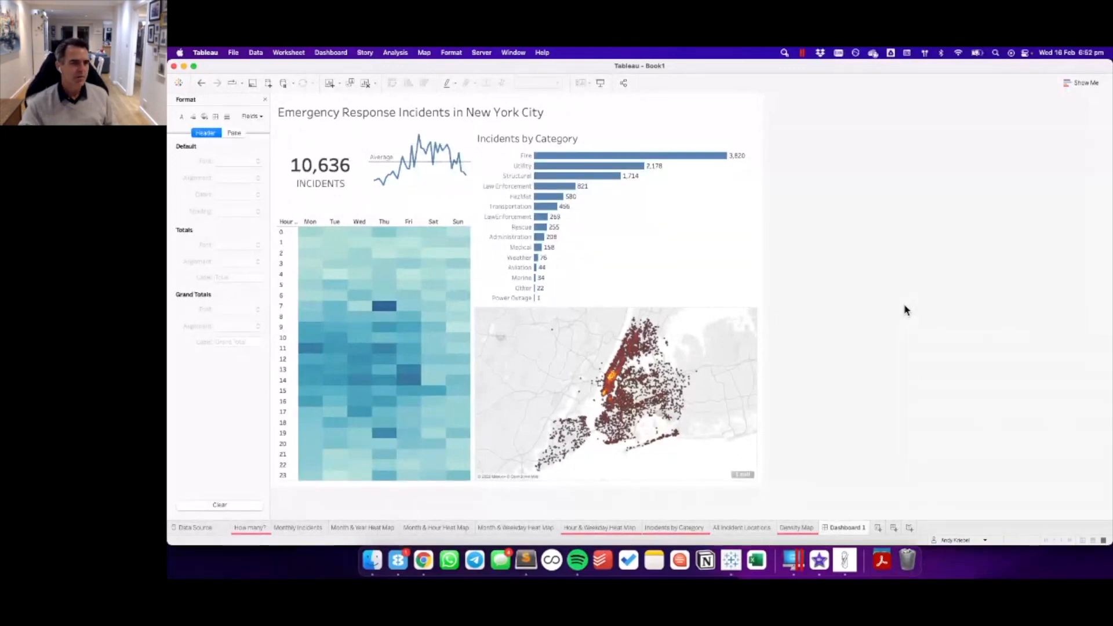
- Colour the incident count value red in the label text of the How many? worksheet, leaving the INCIDENTS caption black
{"action": "left_click", "coordinate": [250, 528]}
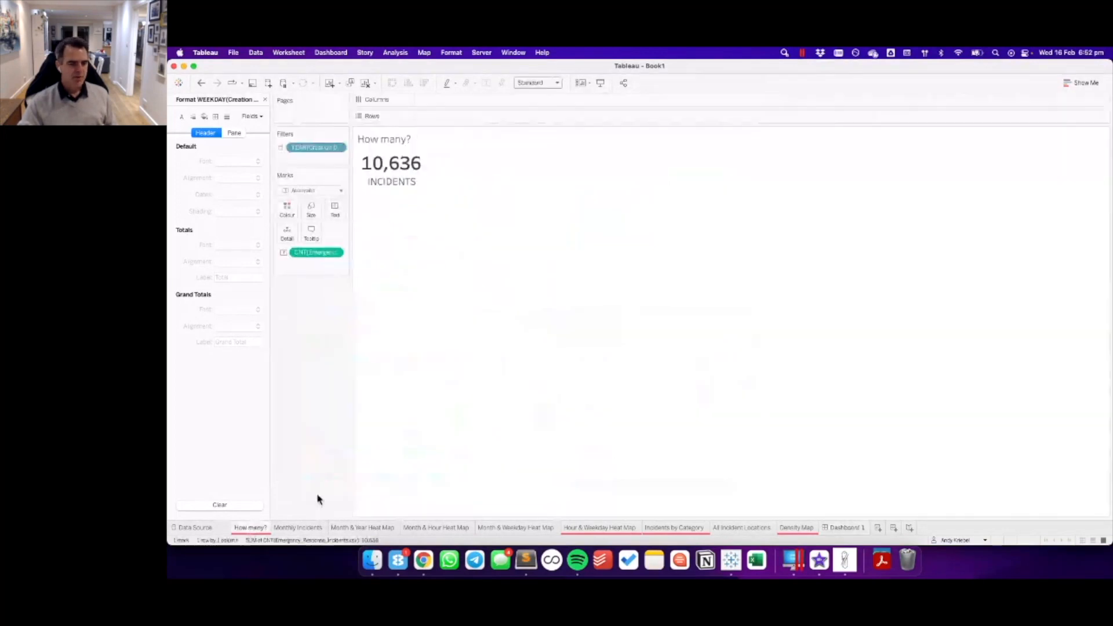
{"action": "left_click", "coordinate": [265, 100]}
{"action": "left_click", "coordinate": [336, 215]}
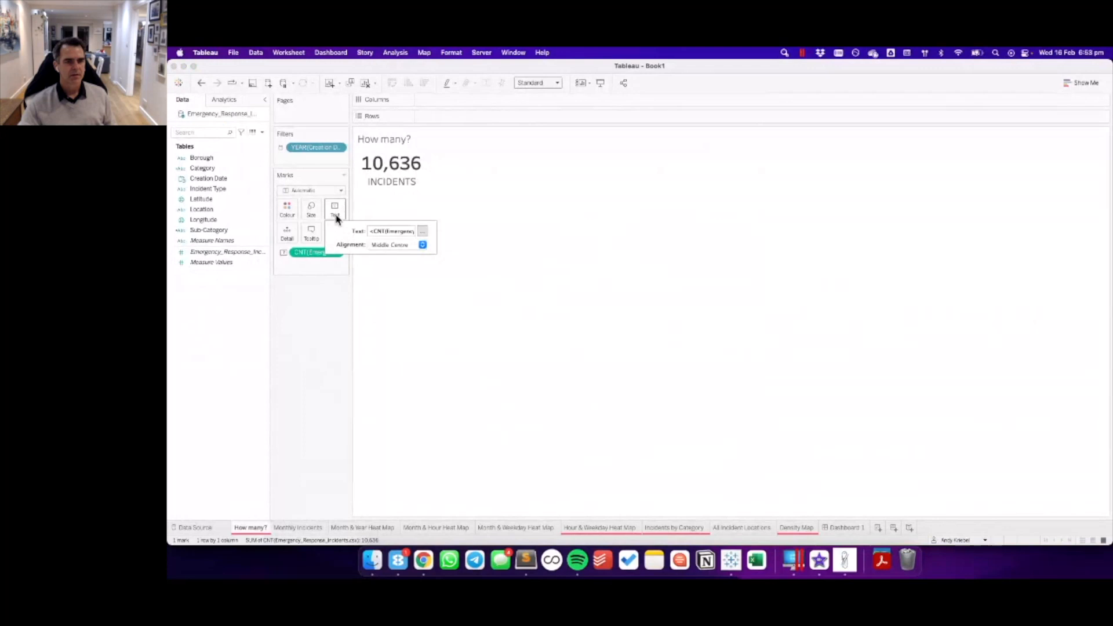
{"action": "left_click", "coordinate": [423, 231]}
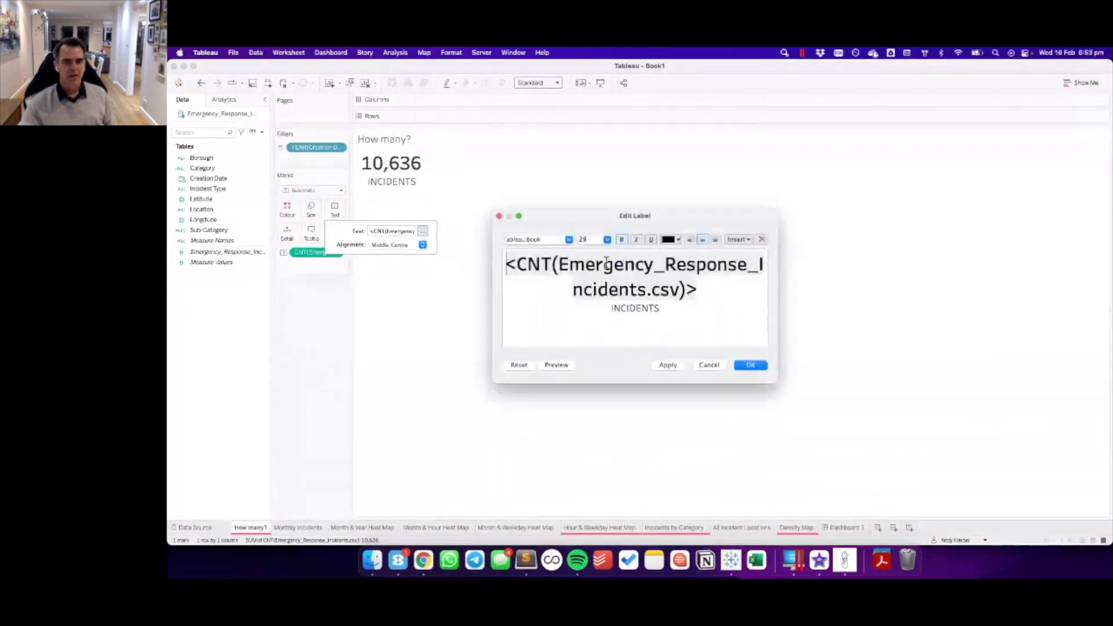
{"action": "triple_click", "coordinate": [610, 258]}
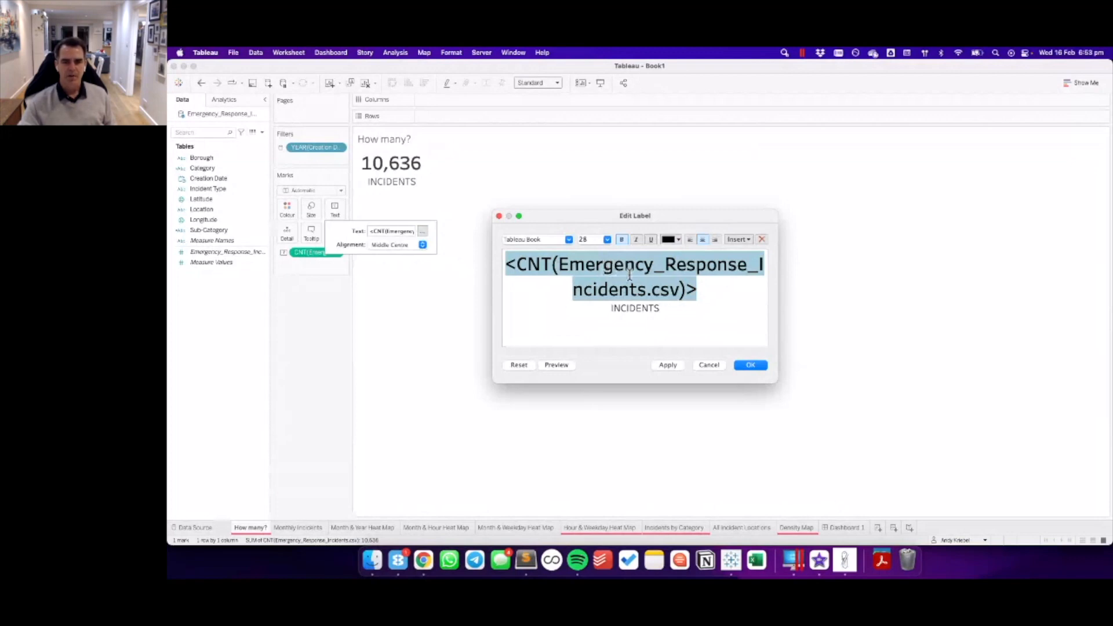
{"action": "left_click", "coordinate": [671, 239]}
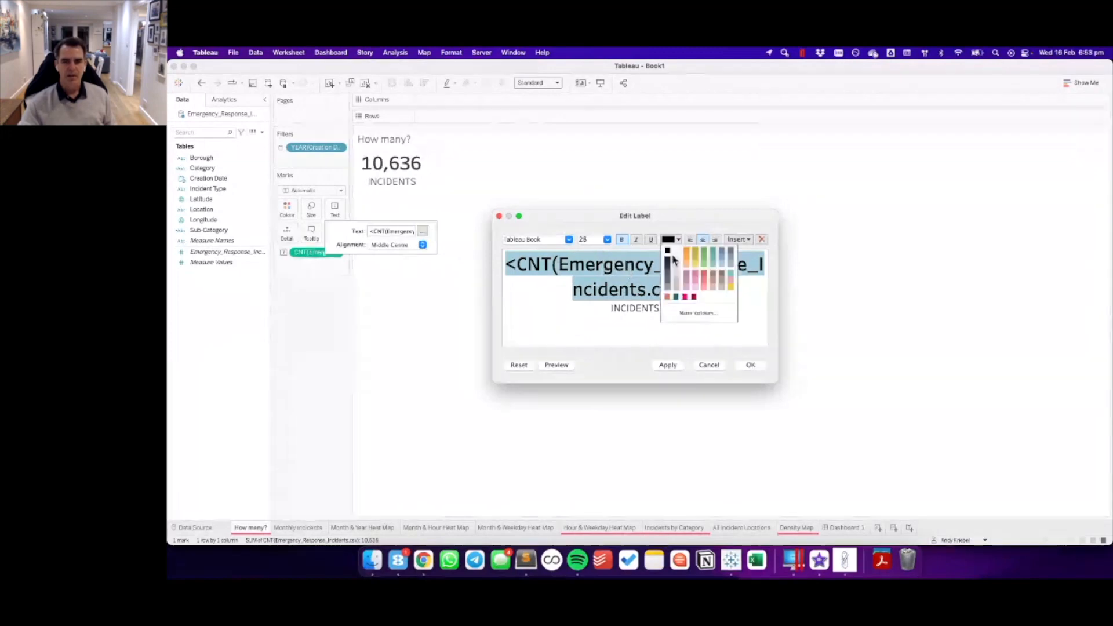
{"action": "left_click", "coordinate": [704, 278]}
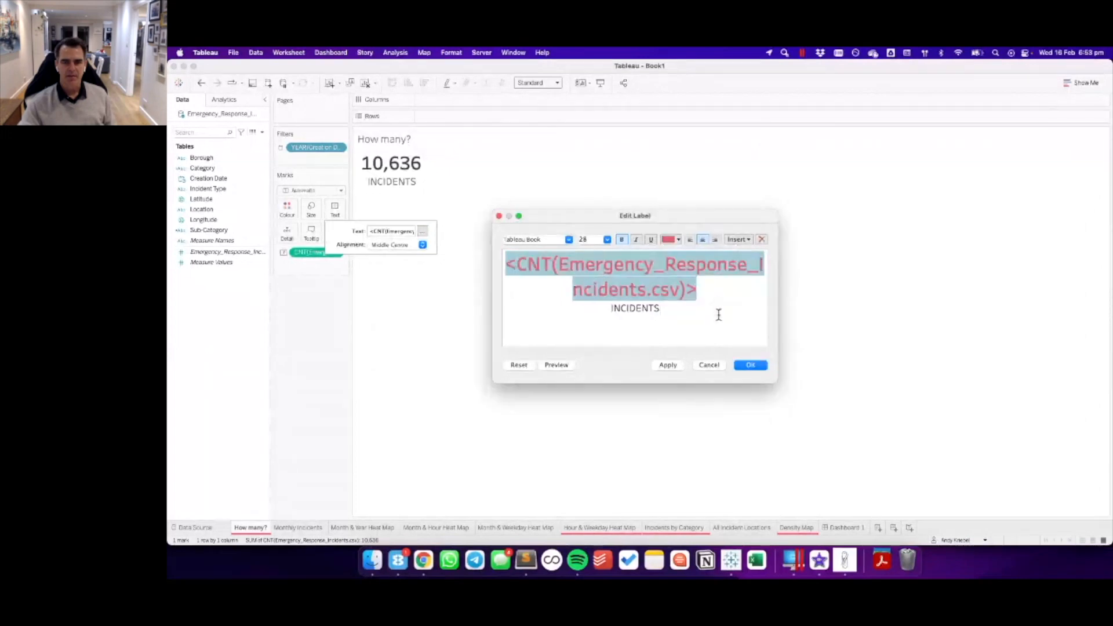
{"action": "left_click", "coordinate": [669, 240]}
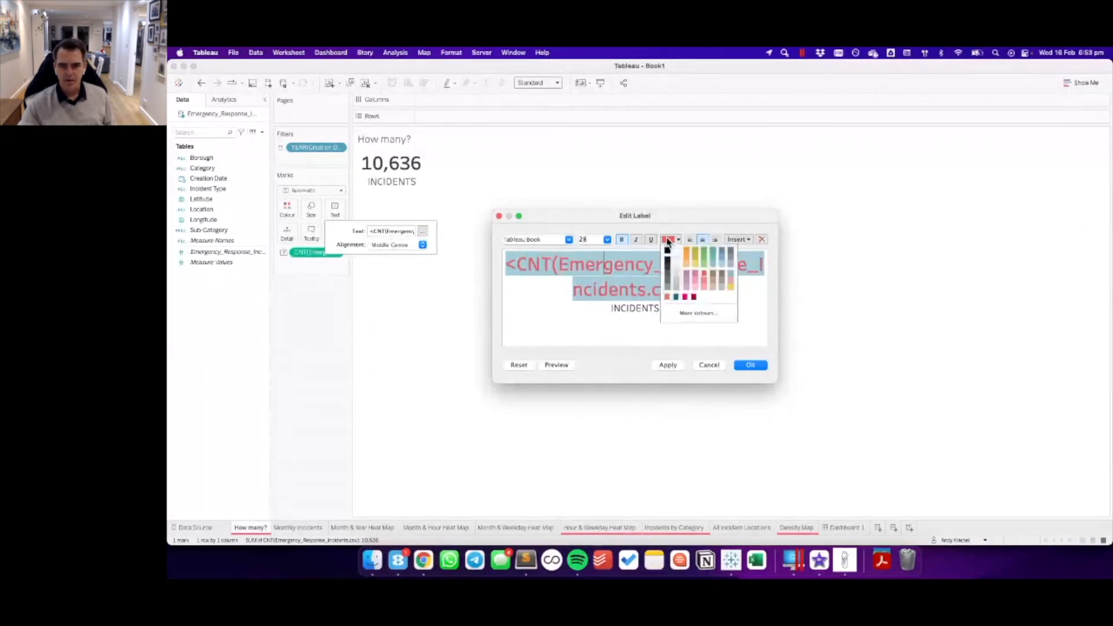
{"action": "left_click", "coordinate": [706, 277]}
{"action": "left_click", "coordinate": [751, 366]}
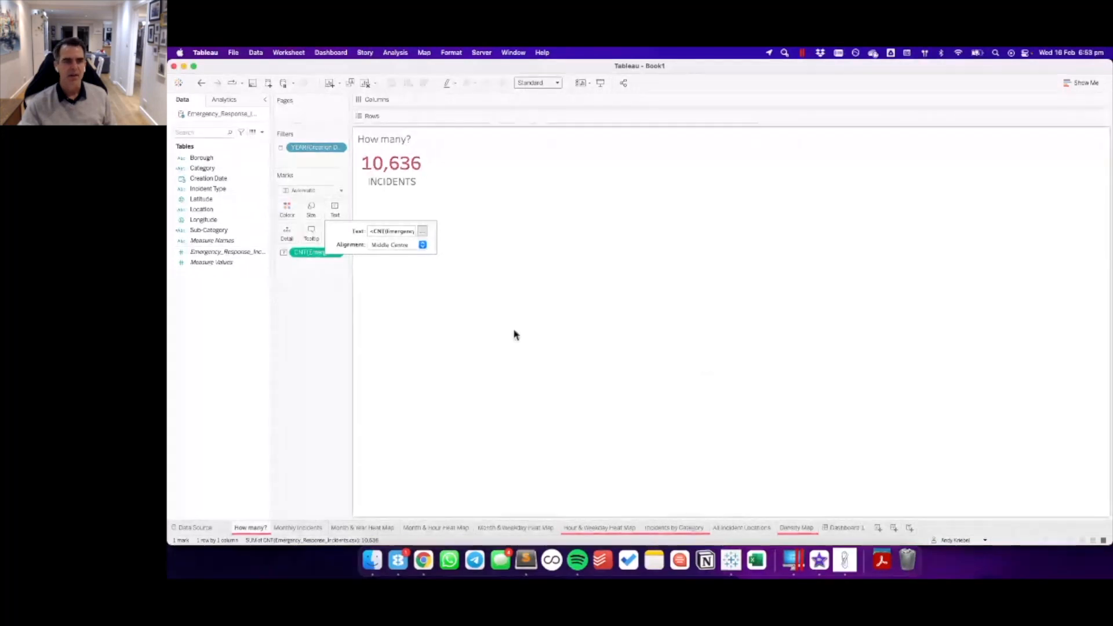
{"action": "left_click", "coordinate": [512, 334]}
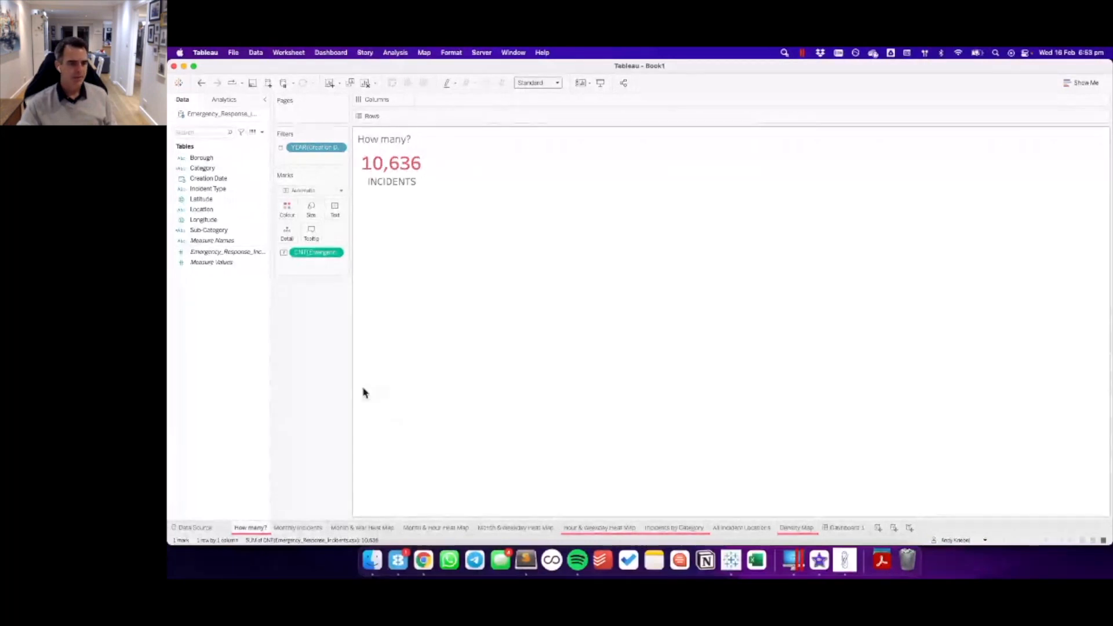
- Rename the Monthly Incidents worksheet as Quarterly Incidents
{"action": "left_click", "coordinate": [298, 528]}
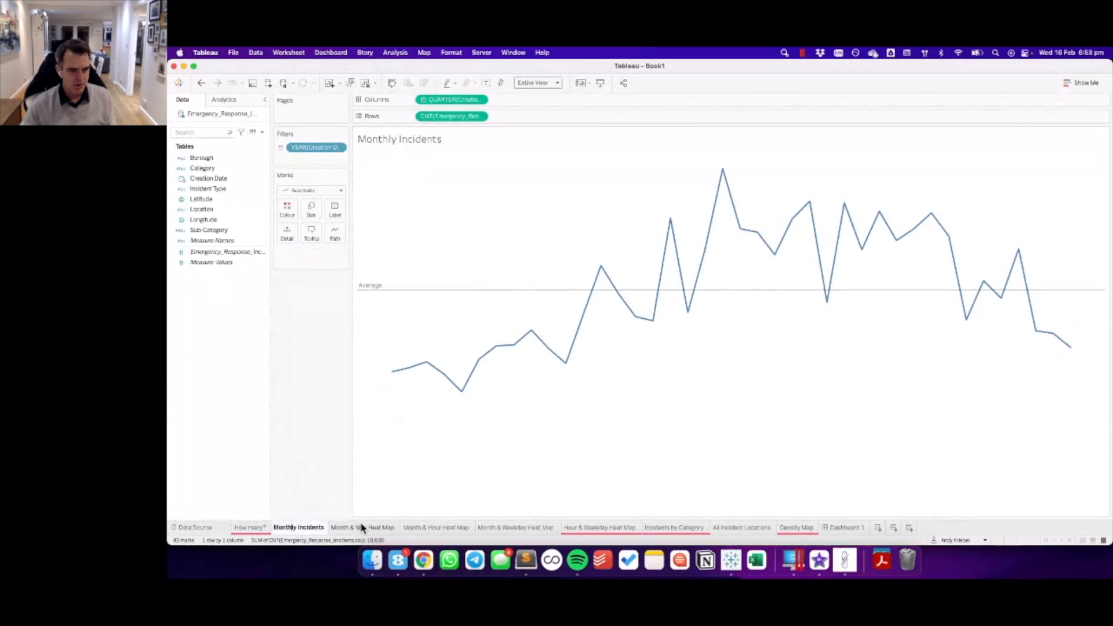
{"action": "type", "text": "Quarterly"}
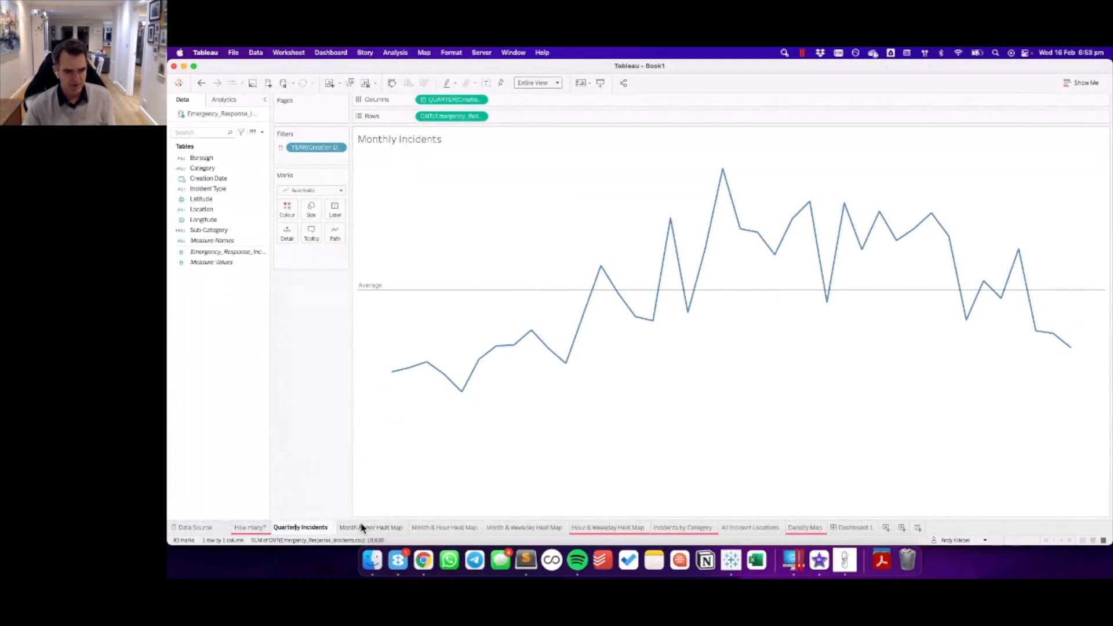
{"action": "key", "text": "Delete"}
{"action": "key", "text": "Delete"}
{"action": "key", "text": "Return"}
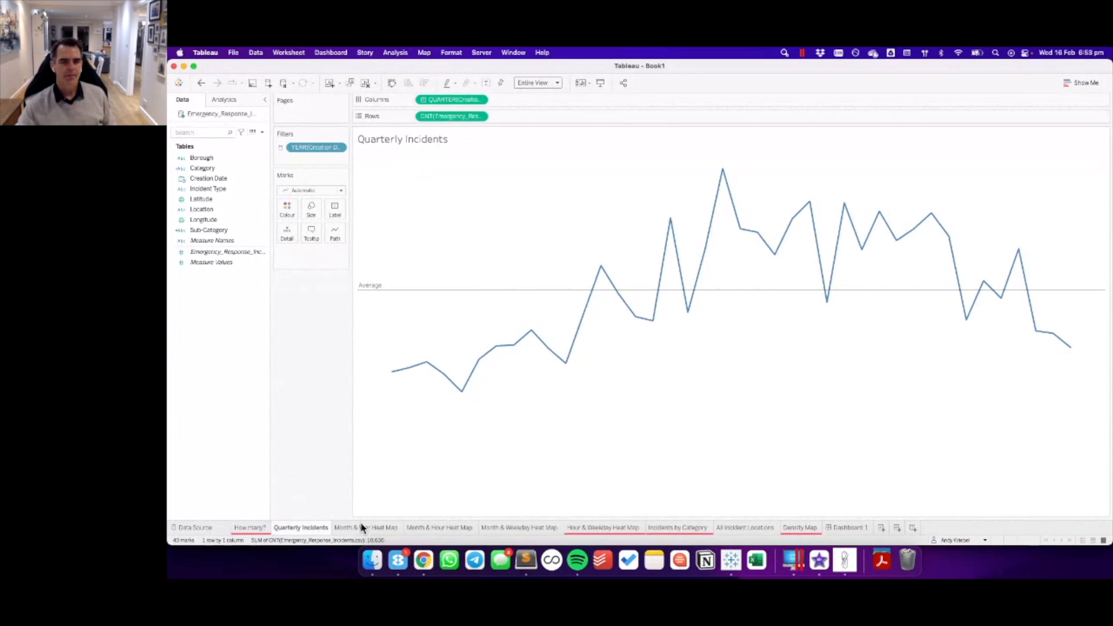
- Recolour the line on the Quarterly Incidents worksheet red
{"action": "left_click", "coordinate": [288, 210]}
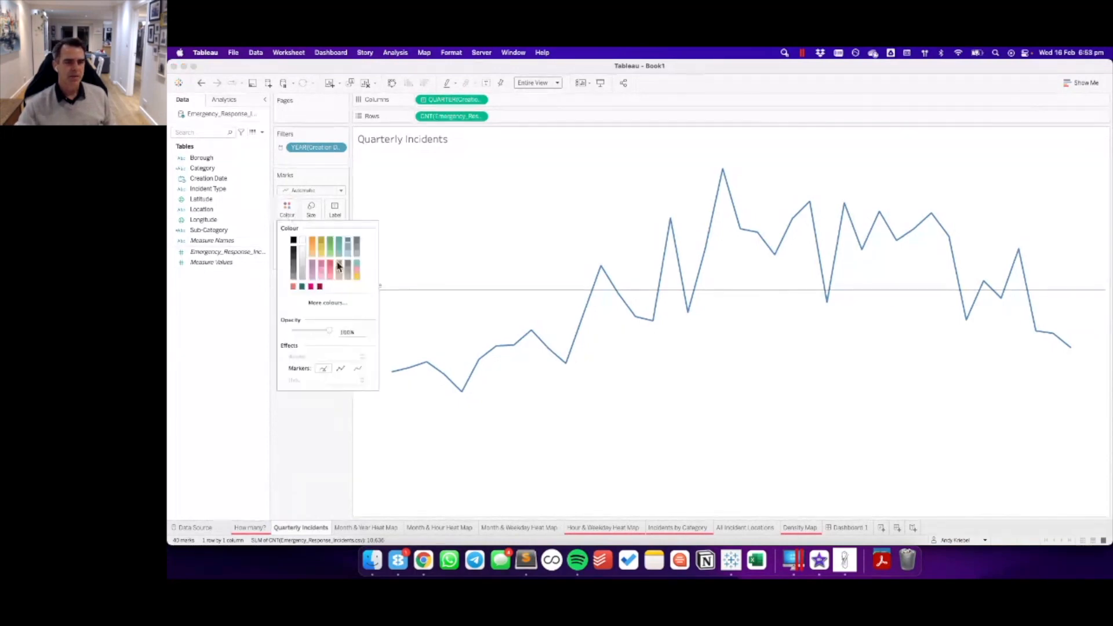
{"action": "left_click", "coordinate": [339, 267]}
{"action": "left_click", "coordinate": [309, 446]}
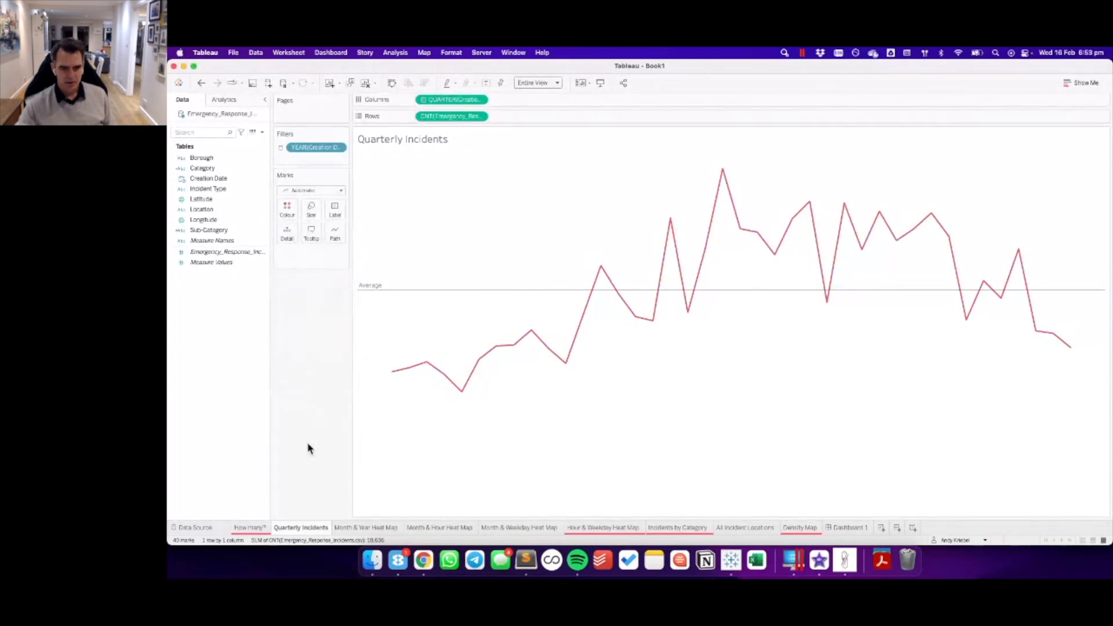
- Apply the Red colour palette to the incident count on the Hour & Weekday Heat Map worksheet
{"action": "left_click", "coordinate": [592, 528]}
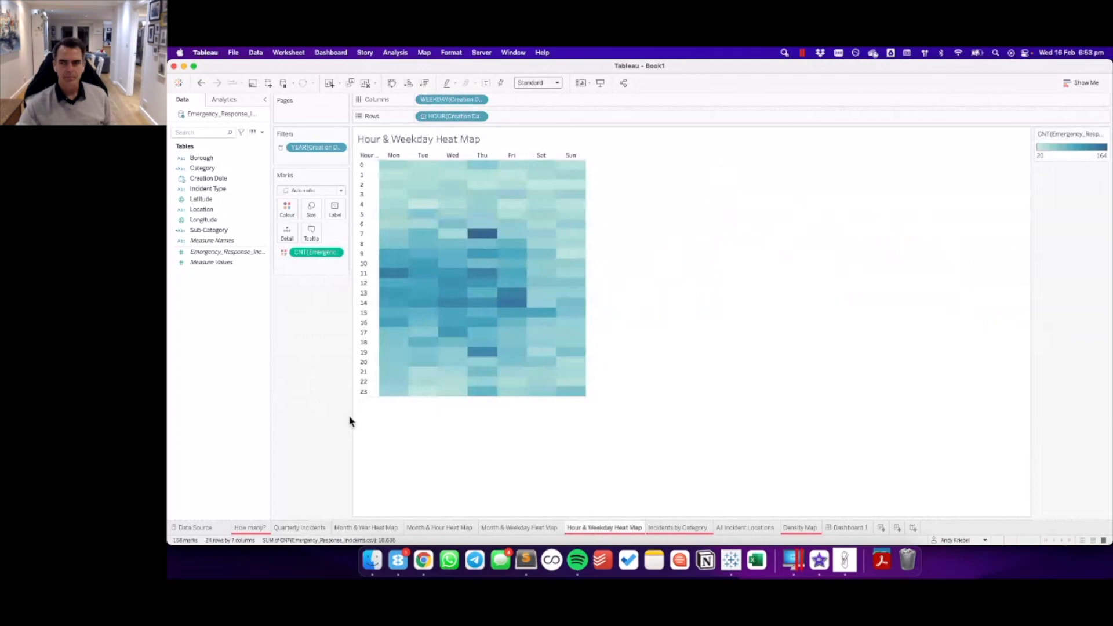
{"action": "left_click", "coordinate": [288, 212]}
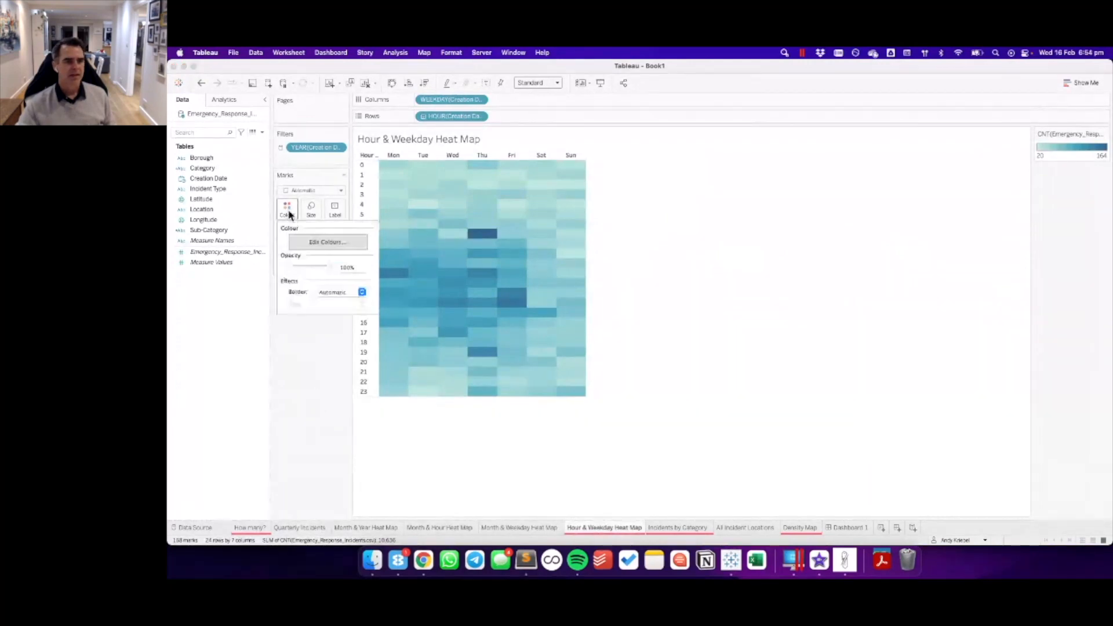
{"action": "left_click", "coordinate": [328, 242]}
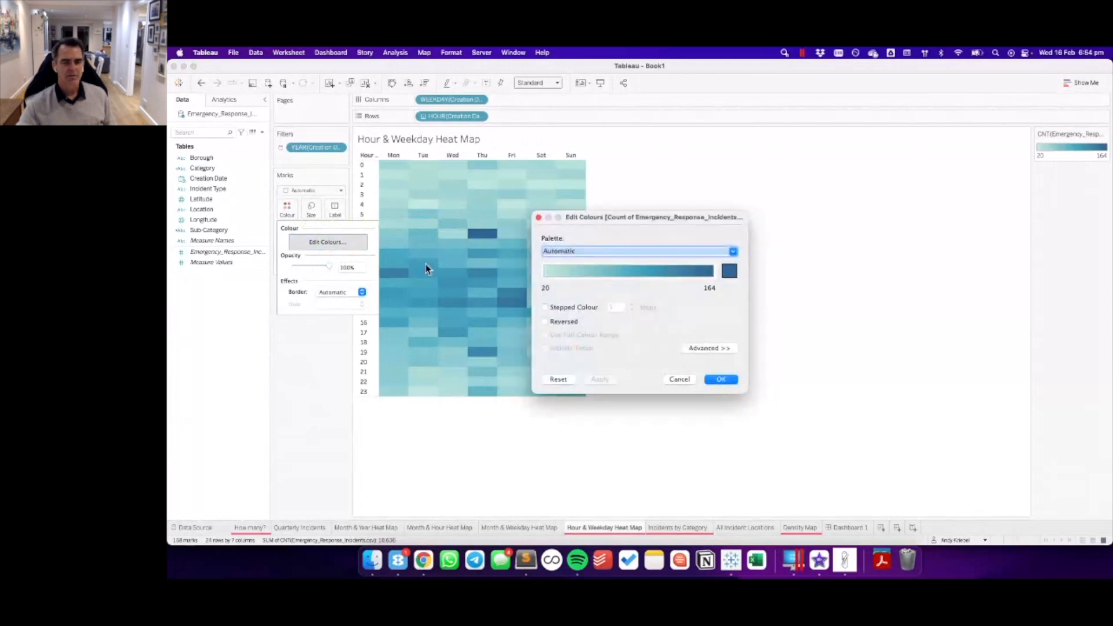
{"action": "left_click", "coordinate": [583, 250]}
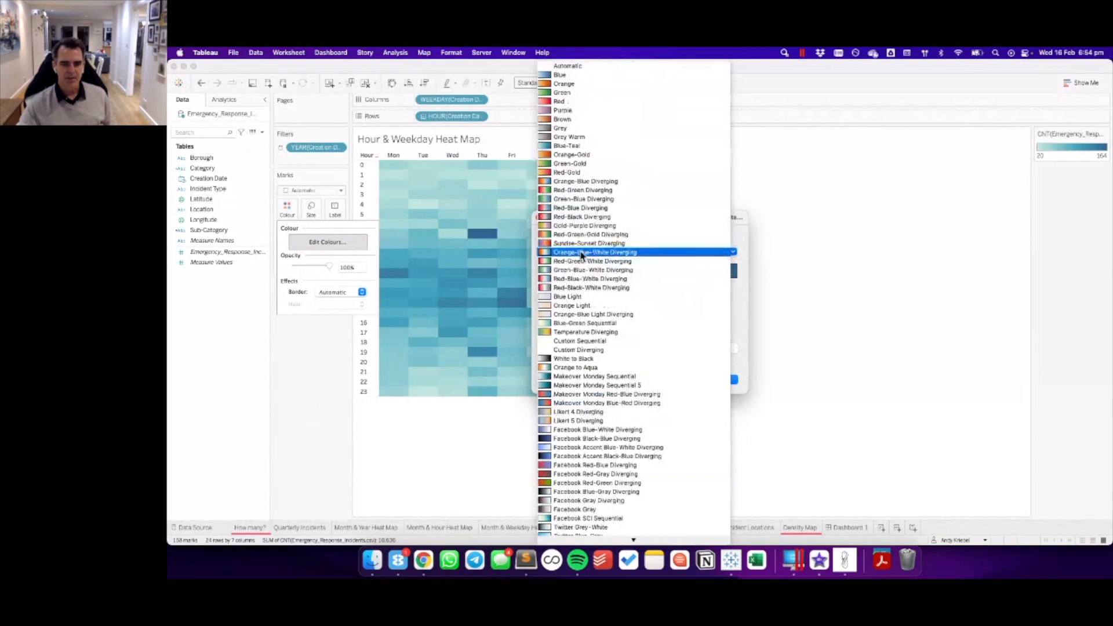
{"action": "left_click", "coordinate": [574, 102]}
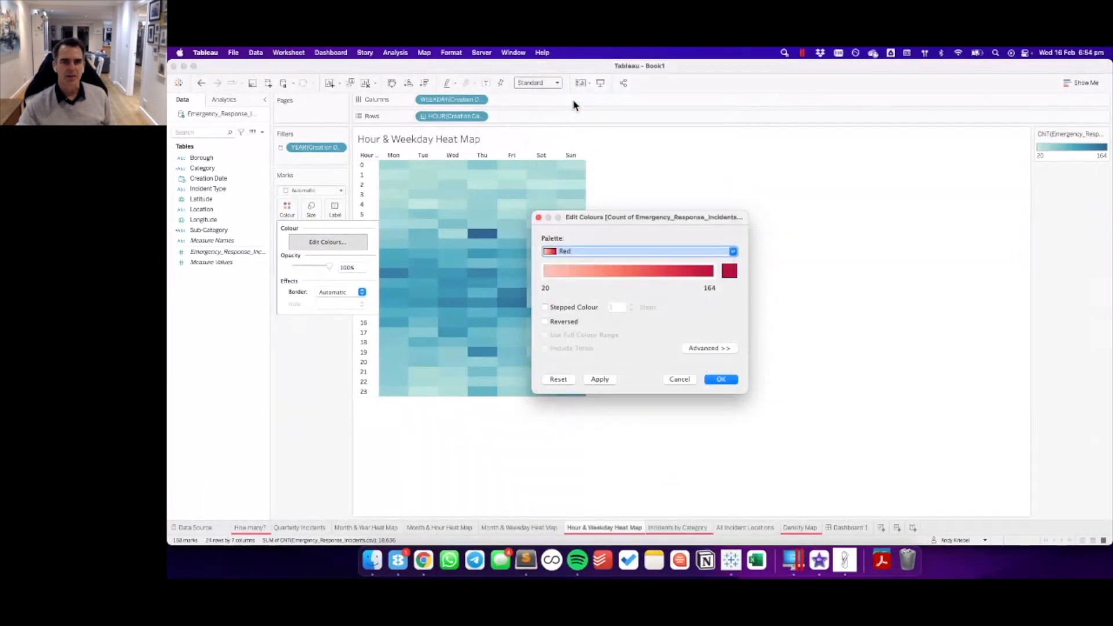
{"action": "left_click", "coordinate": [732, 378]}
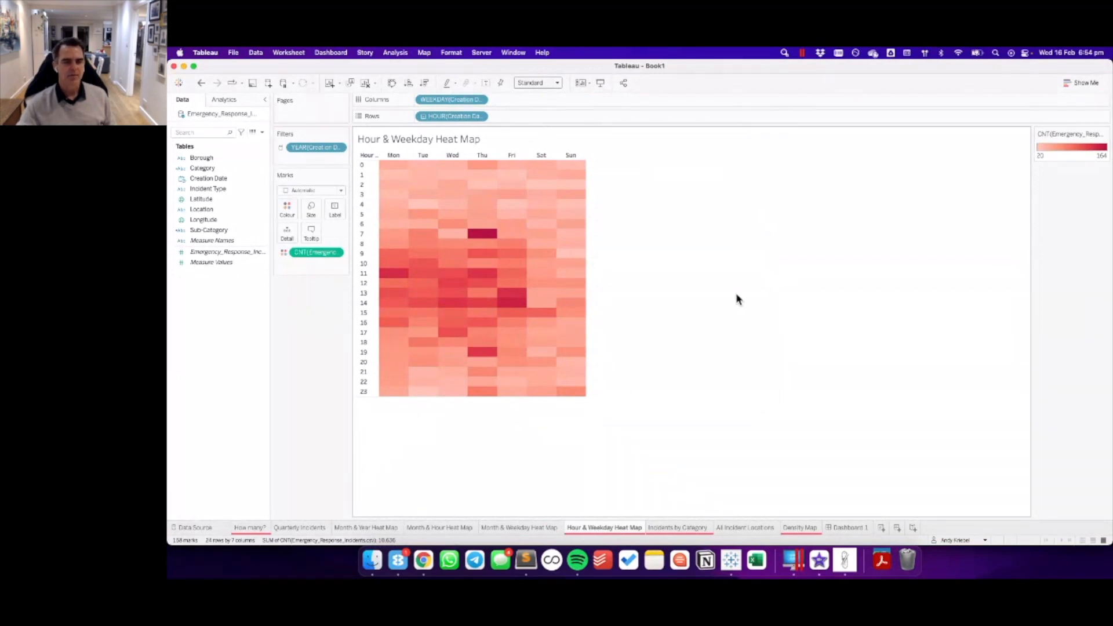
- Recolour the bars on the Incidents by Category worksheet red
{"action": "left_click", "coordinate": [685, 528]}
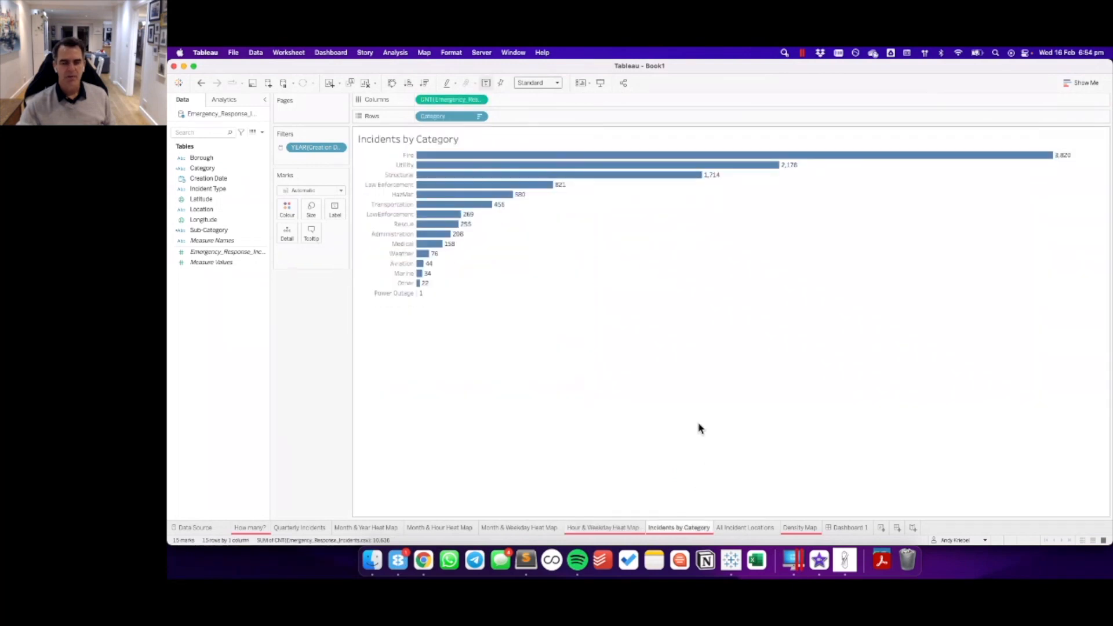
{"action": "left_click", "coordinate": [286, 210]}
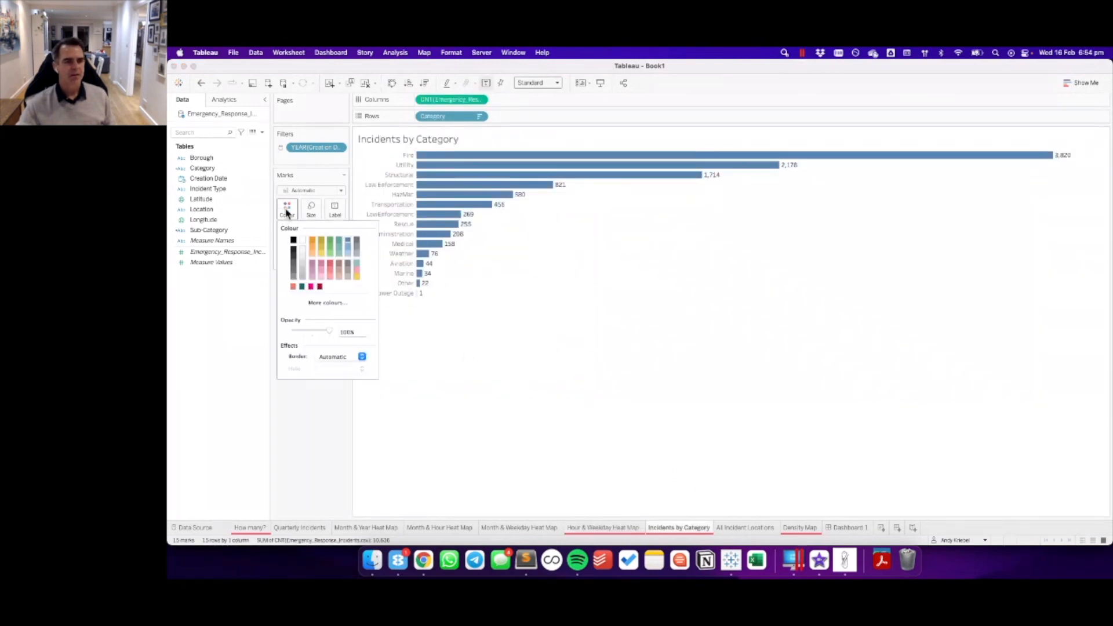
{"action": "left_click", "coordinate": [329, 263]}
{"action": "left_click", "coordinate": [575, 400]}
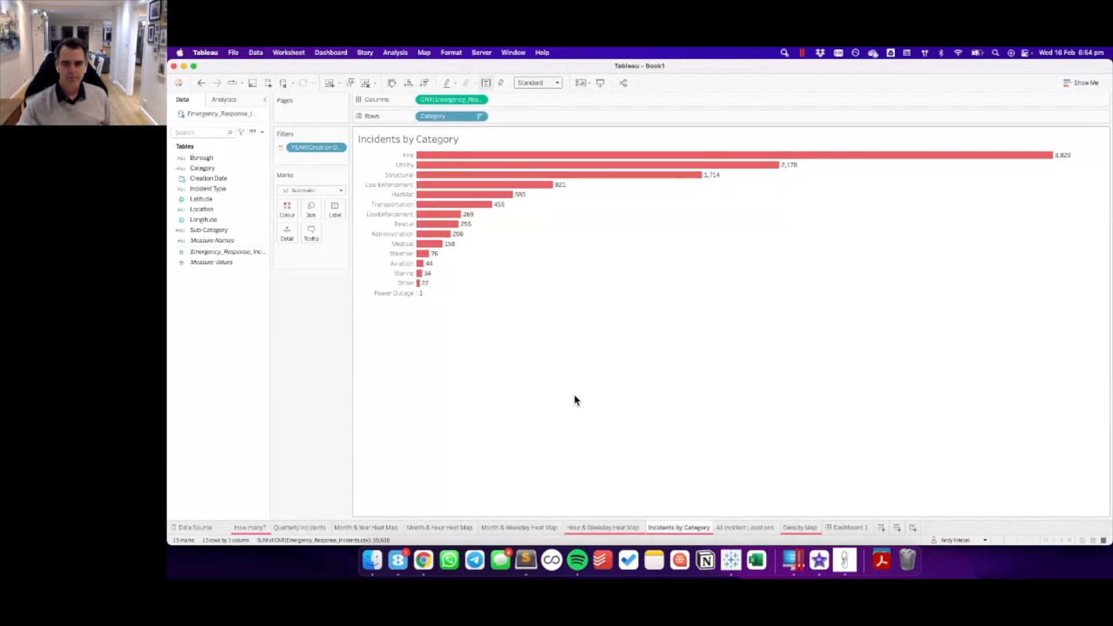
- Try the Density Grey-Red Light palette on the Density Map worksheet and replace it with the Red palette
{"action": "left_click", "coordinate": [798, 528]}
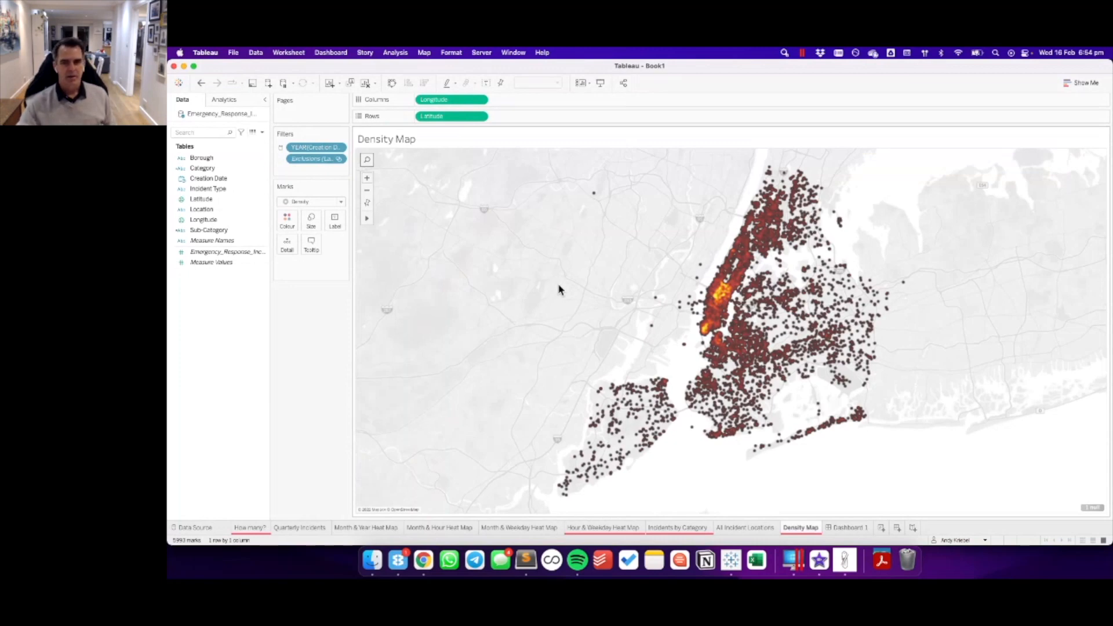
{"action": "left_click", "coordinate": [285, 225]}
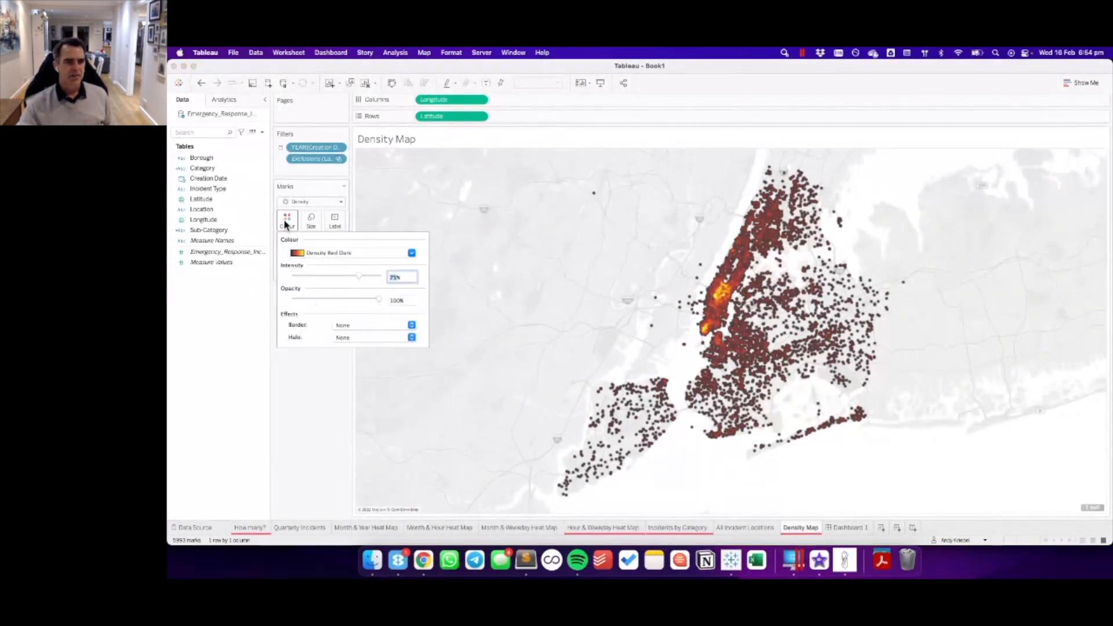
{"action": "left_click", "coordinate": [347, 253]}
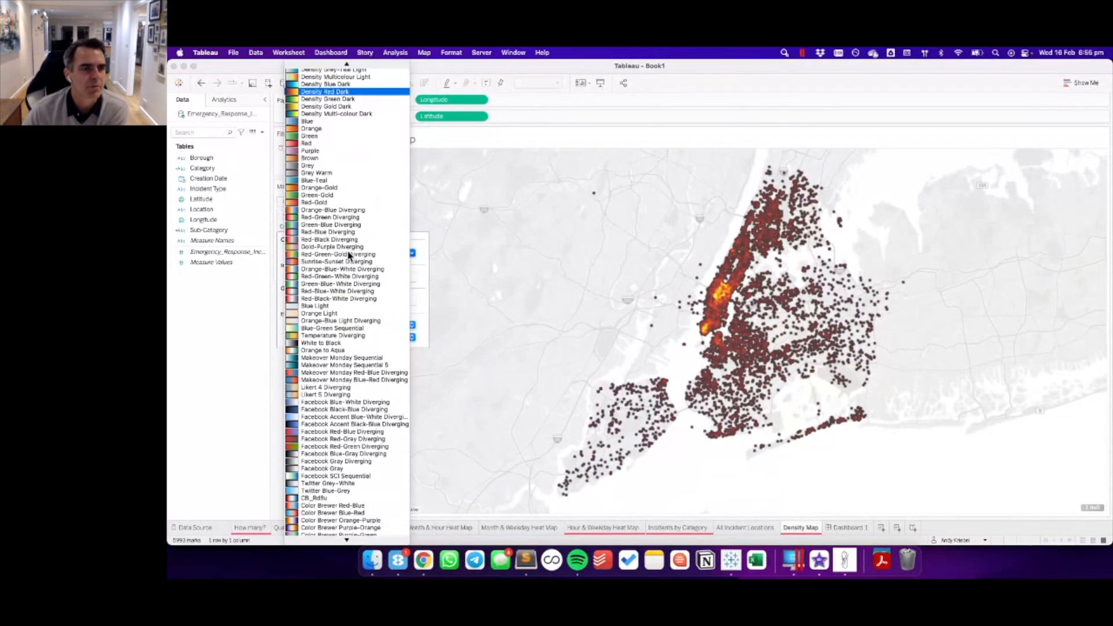
{"action": "scroll", "coordinate": [348, 254], "scroll_direction": "up", "scroll_amount": 3}
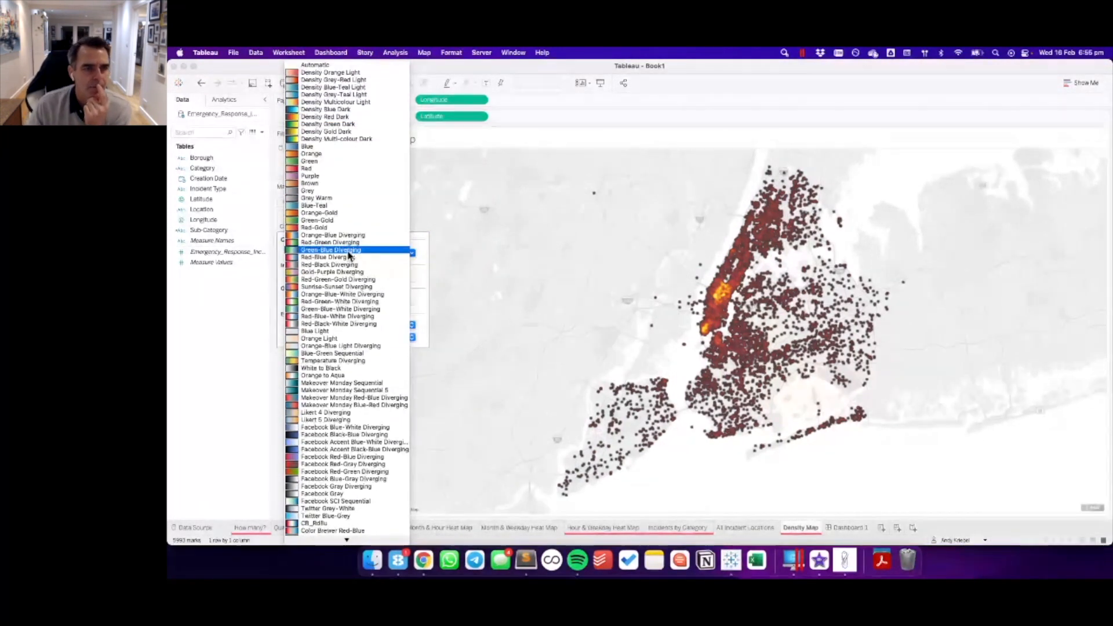
{"action": "left_click", "coordinate": [364, 81]}
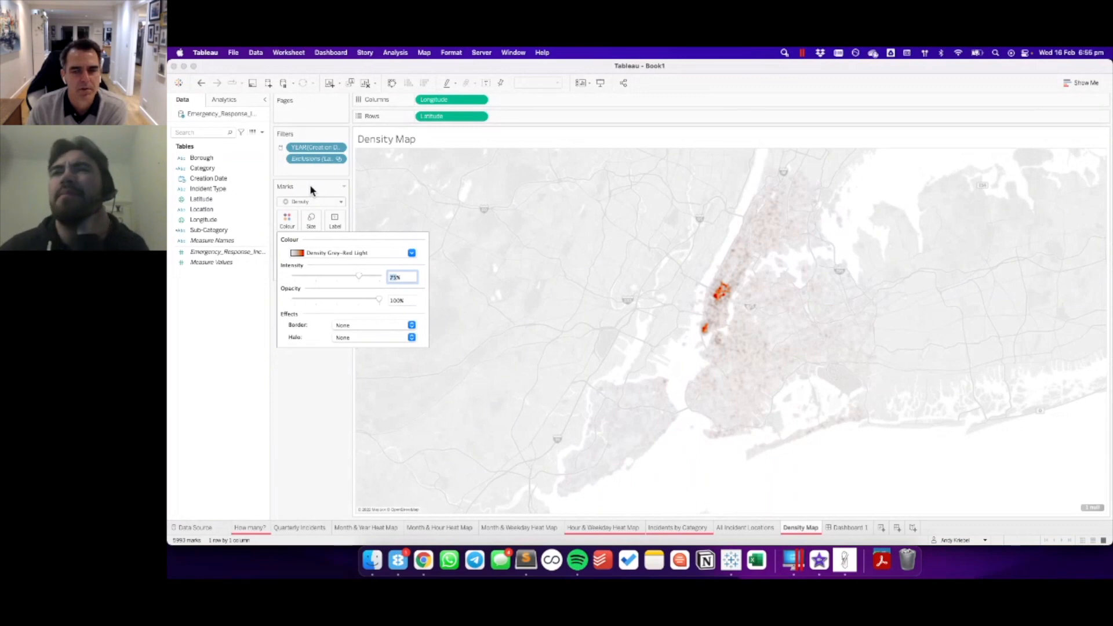
{"action": "left_click", "coordinate": [322, 252]}
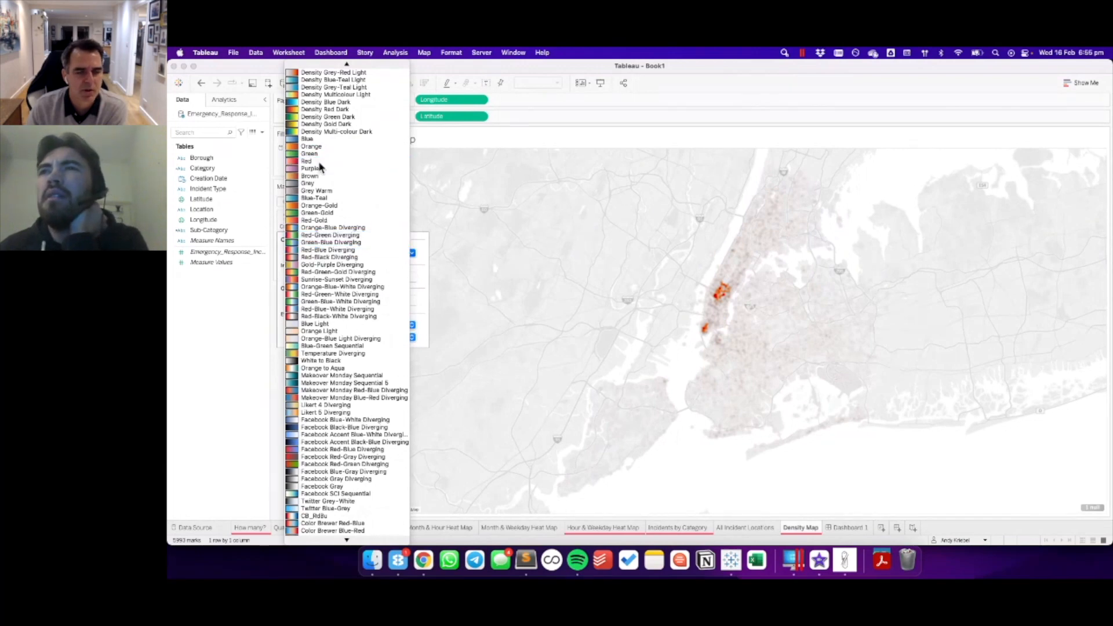
{"action": "left_click", "coordinate": [320, 166]}
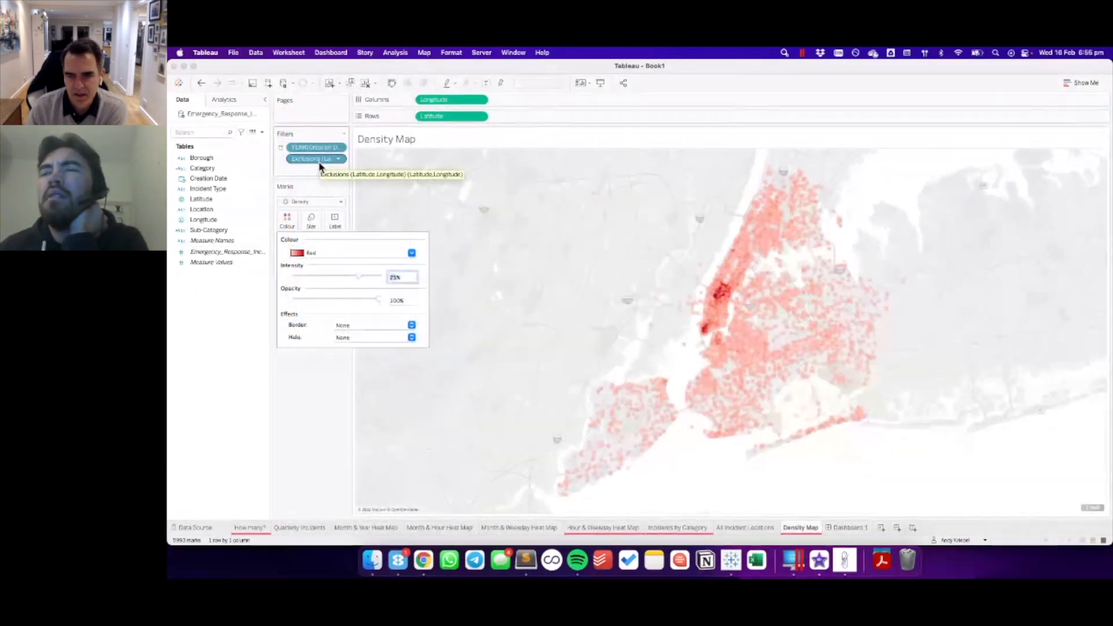
- Try the Density Orange Light, Density Multicolour Light and Red-Gold palettes on the Density Map worksheet
{"action": "left_click", "coordinate": [320, 254]}
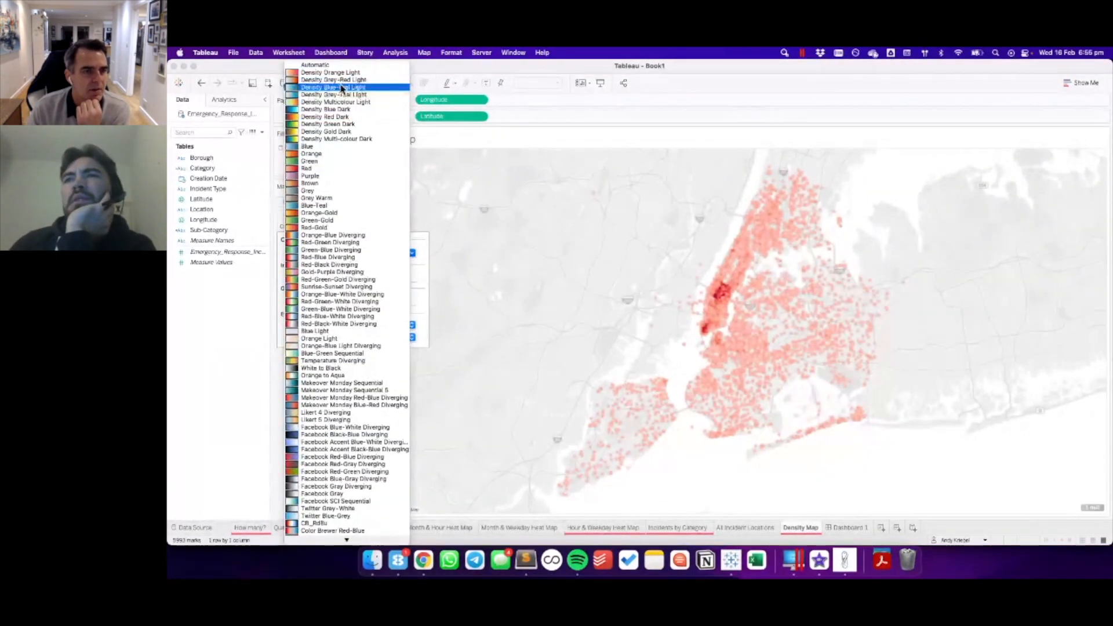
{"action": "left_click", "coordinate": [340, 74]}
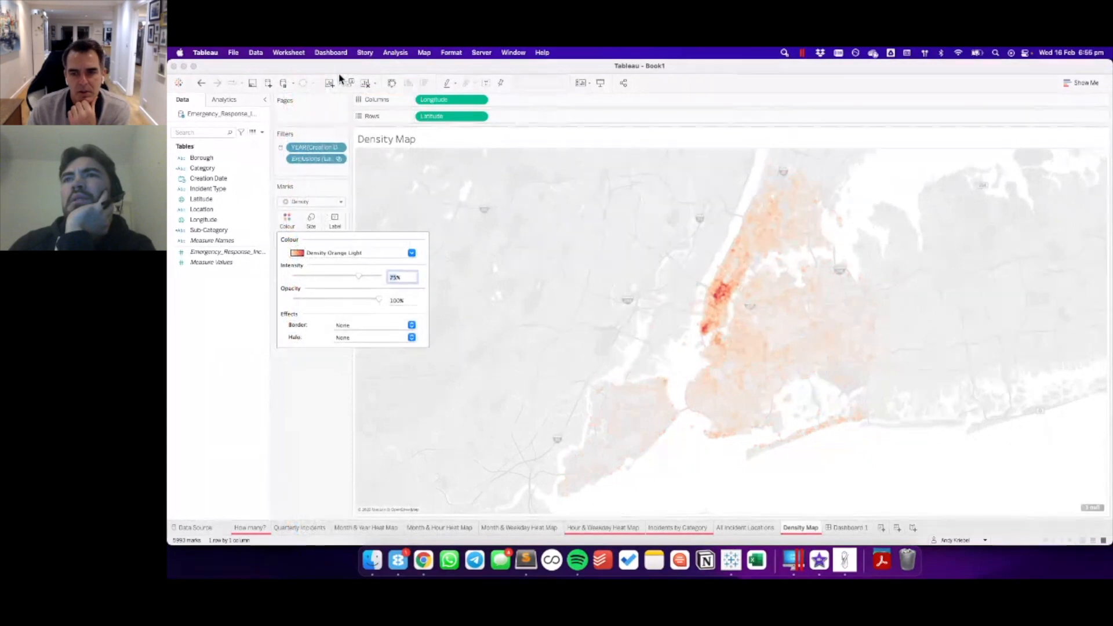
{"action": "left_click", "coordinate": [352, 254]}
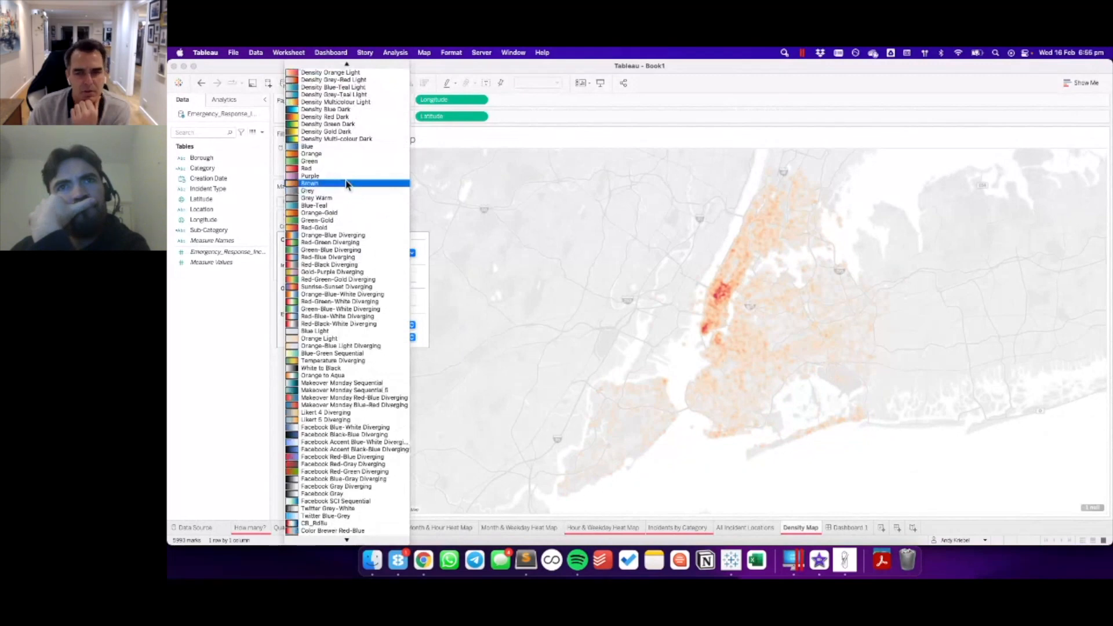
{"action": "left_click", "coordinate": [335, 102]}
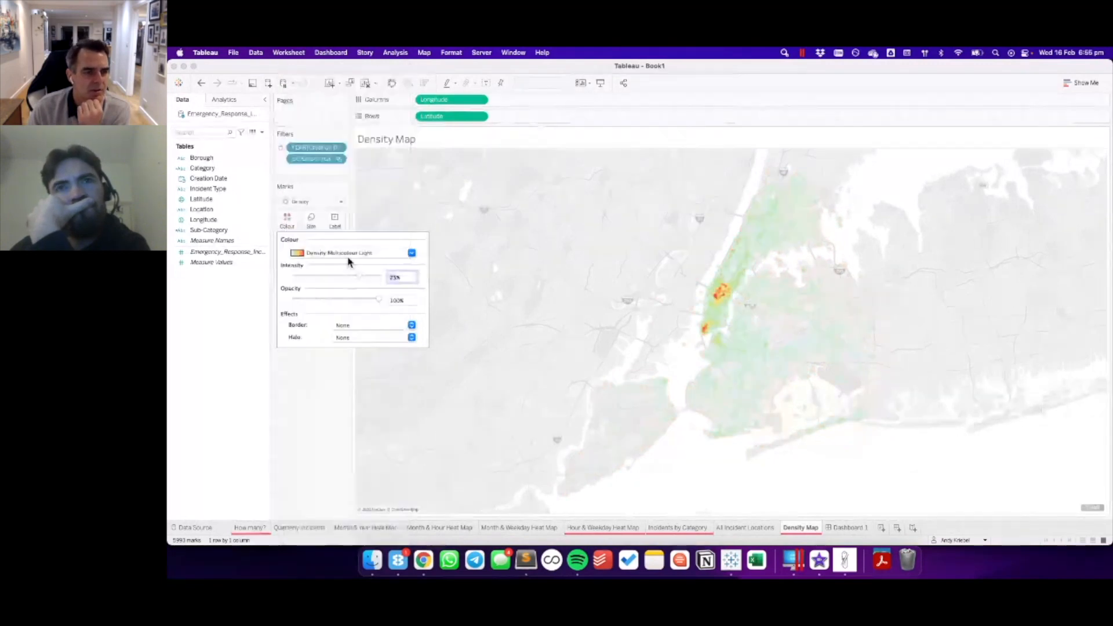
{"action": "left_click", "coordinate": [347, 255]}
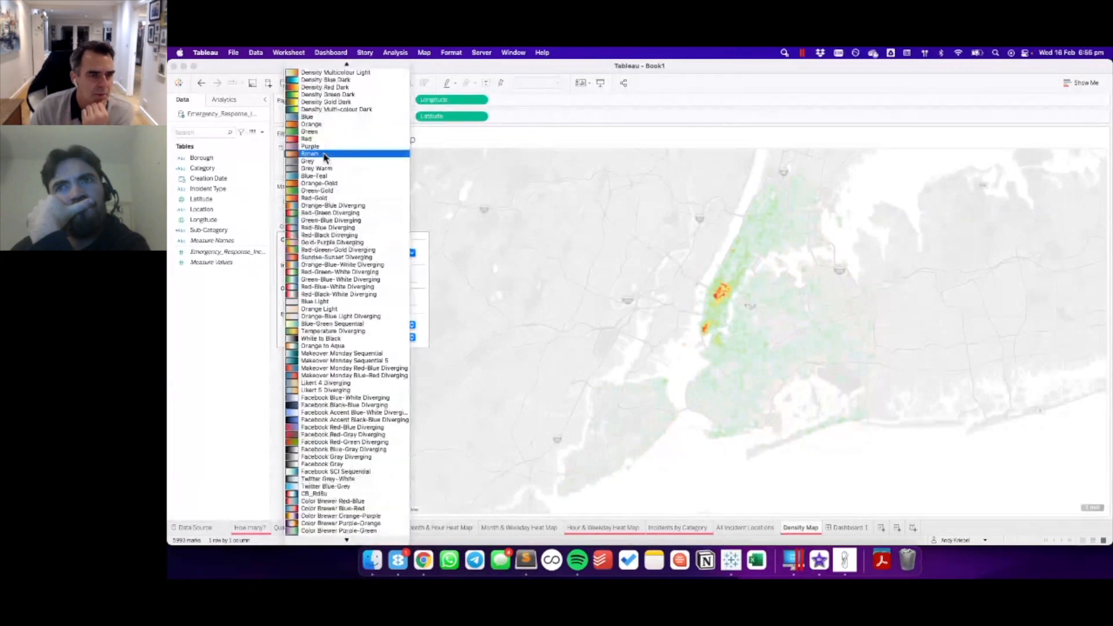
{"action": "left_click", "coordinate": [325, 198]}
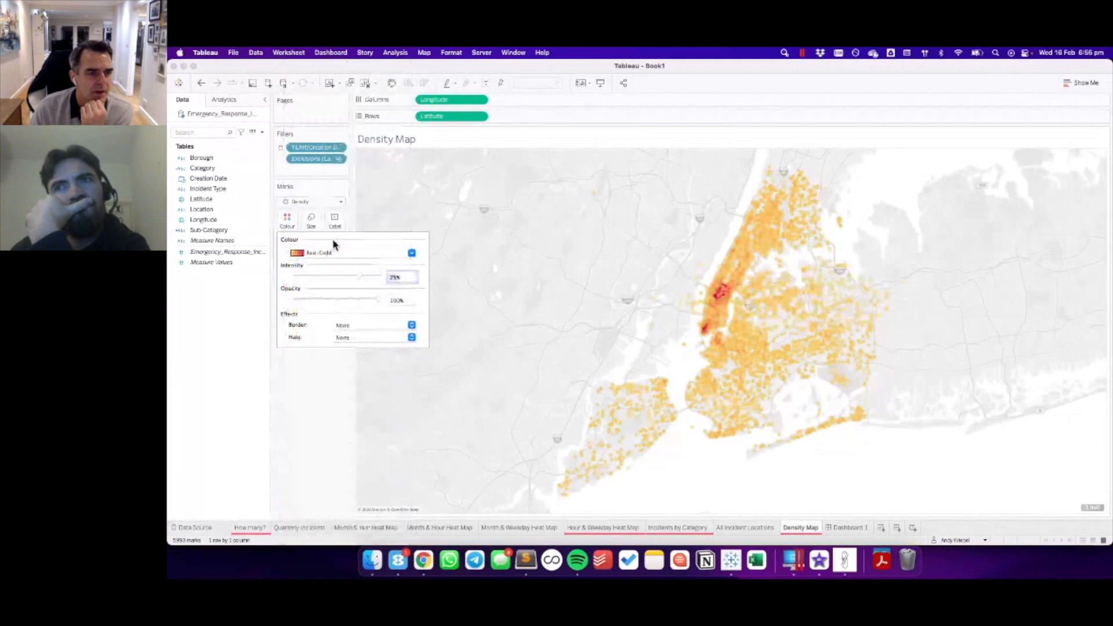
- Set the colour palette of the Density Map worksheet back to Red
{"action": "left_click", "coordinate": [333, 252]}
{"action": "scroll", "coordinate": [333, 145], "scroll_direction": "up", "scroll_amount": 5}
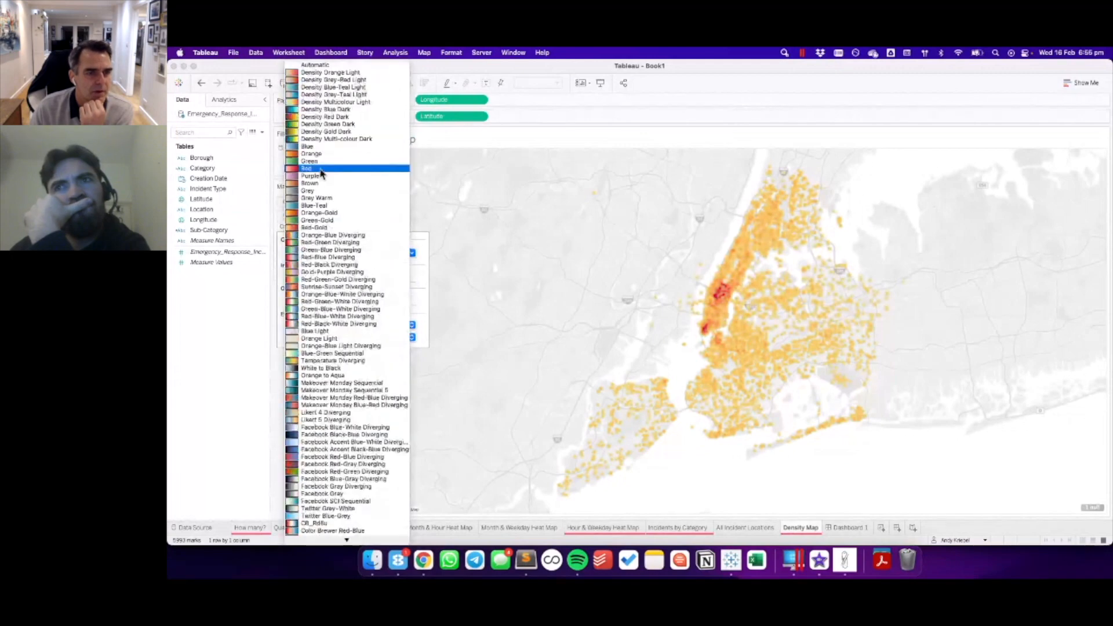
{"action": "left_click", "coordinate": [323, 171]}
{"action": "left_click", "coordinate": [511, 342]}
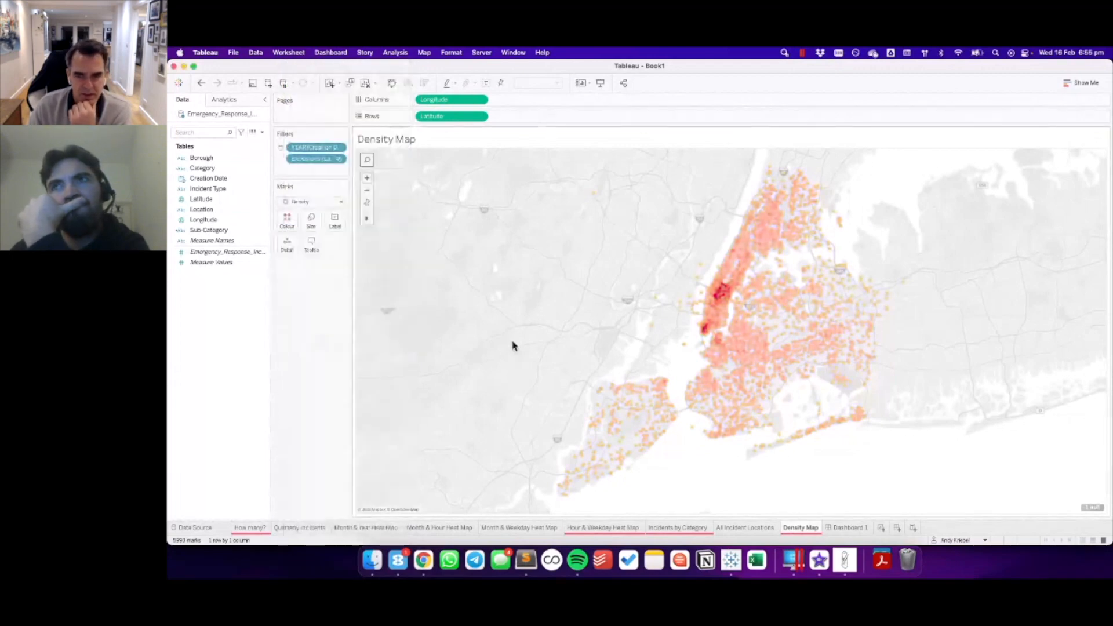
- Use the Incidents by Category bar chart as a filter for the other views on Dashboard 1
{"action": "left_click", "coordinate": [850, 527]}
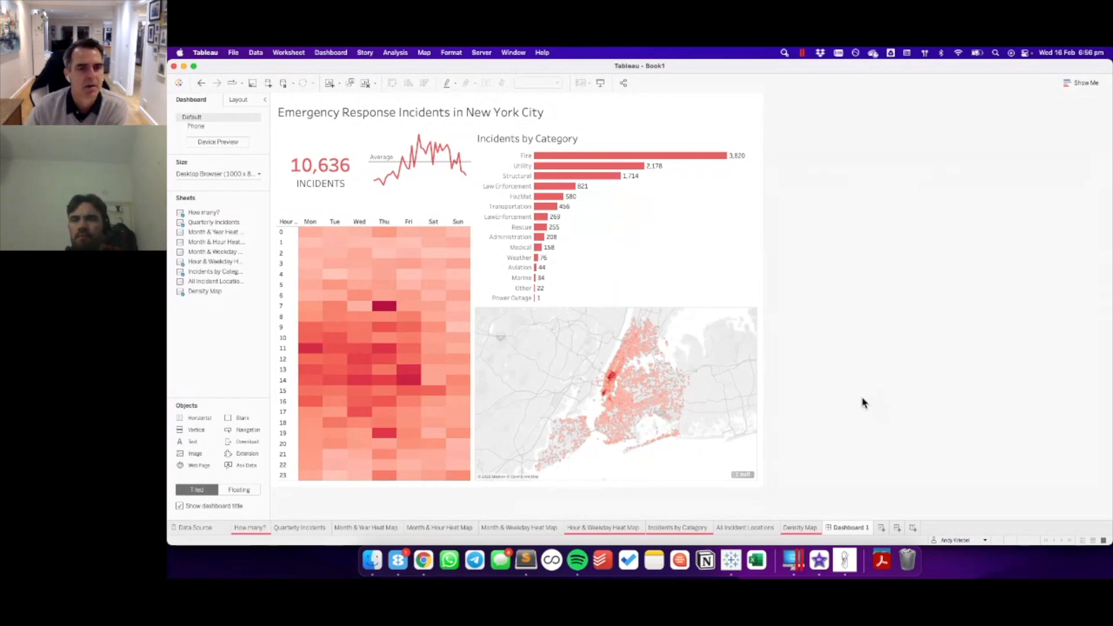
{"action": "left_click", "coordinate": [676, 228]}
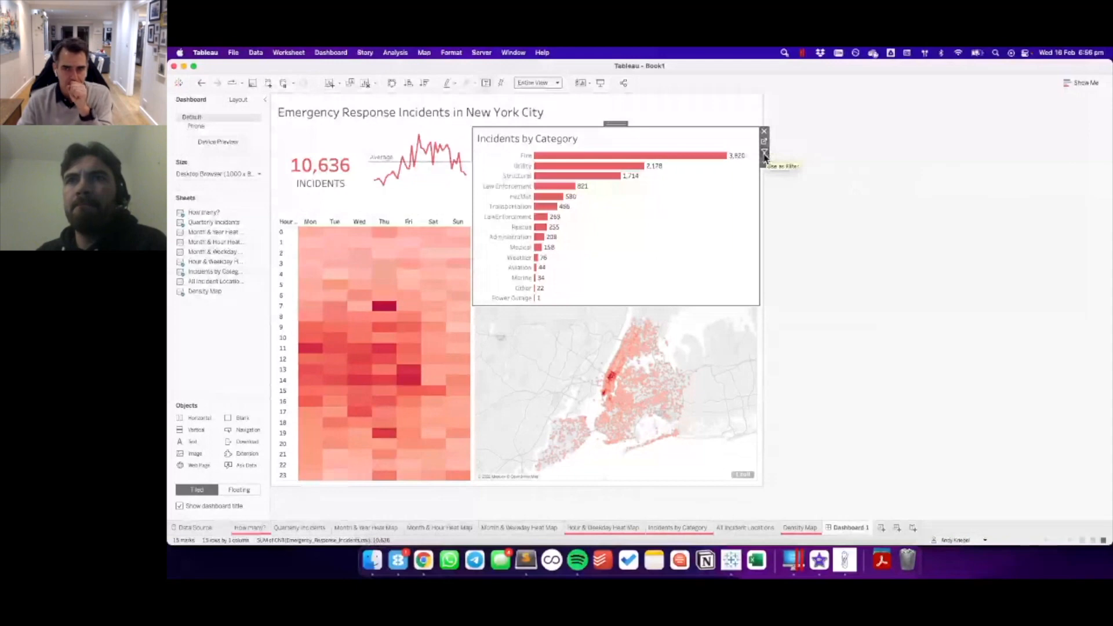
{"action": "left_click", "coordinate": [765, 154]}
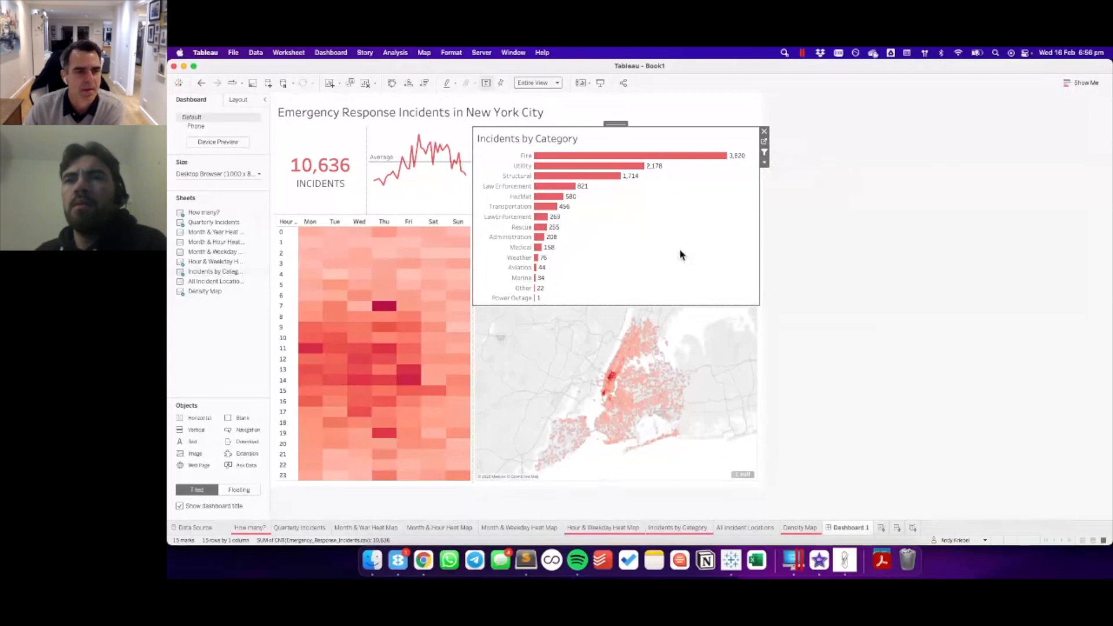
- Test the category filter on the dashboard with the Fire, Rescue and HazMat bars, and clear the selection
{"action": "left_click", "coordinate": [652, 158]}
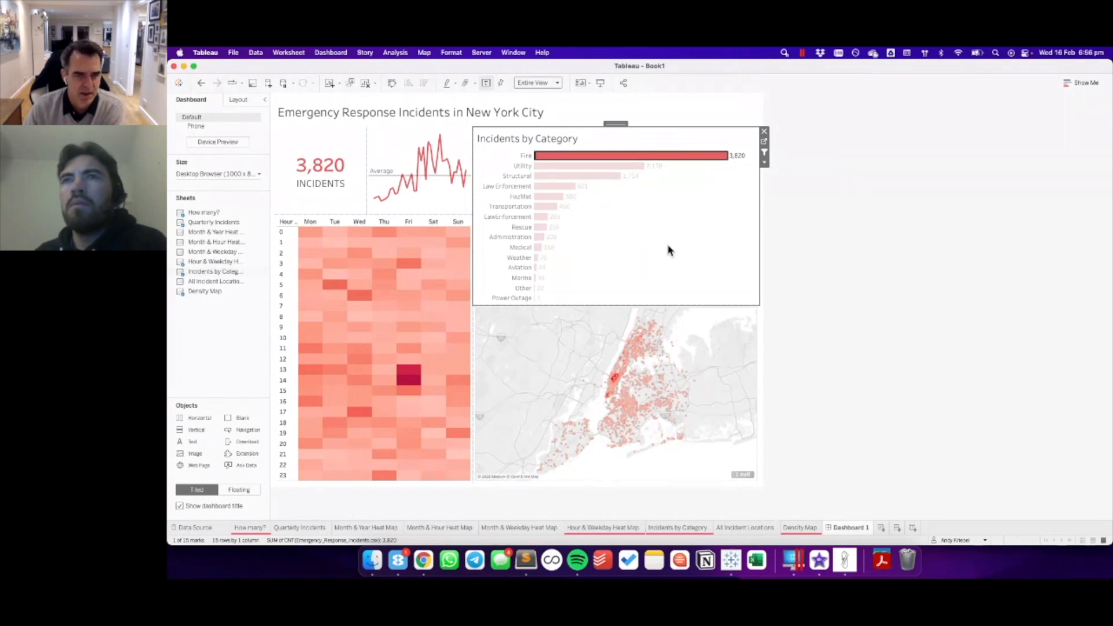
{"action": "left_click", "coordinate": [542, 227]}
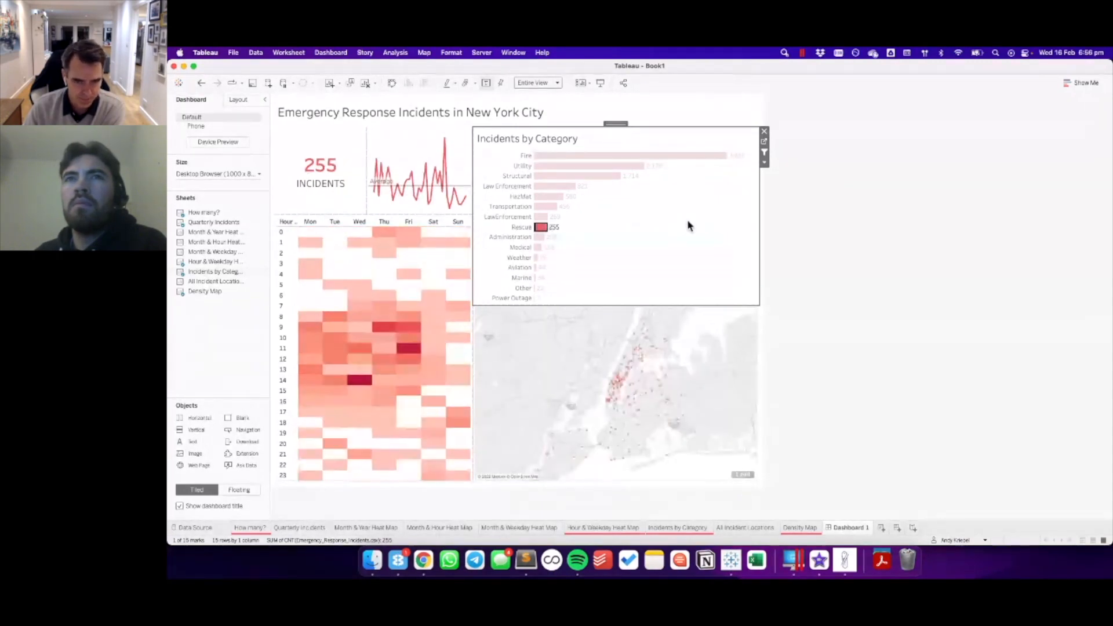
{"action": "mouse_move", "coordinate": [559, 220]}
{"action": "mouse_move", "coordinate": [550, 202]}
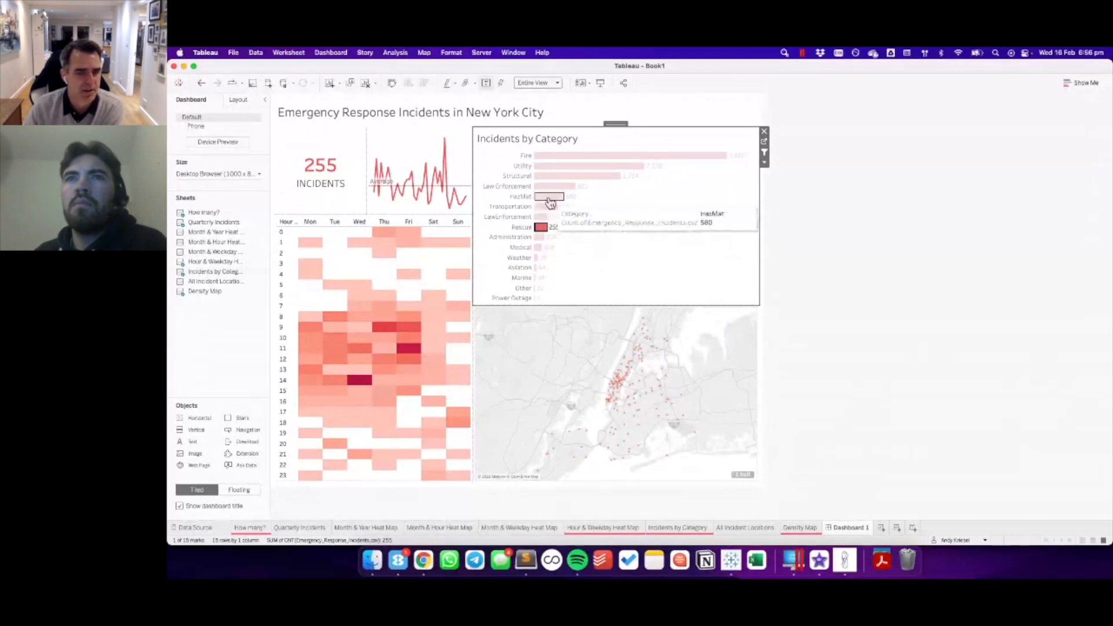
{"action": "left_click", "coordinate": [550, 199]}
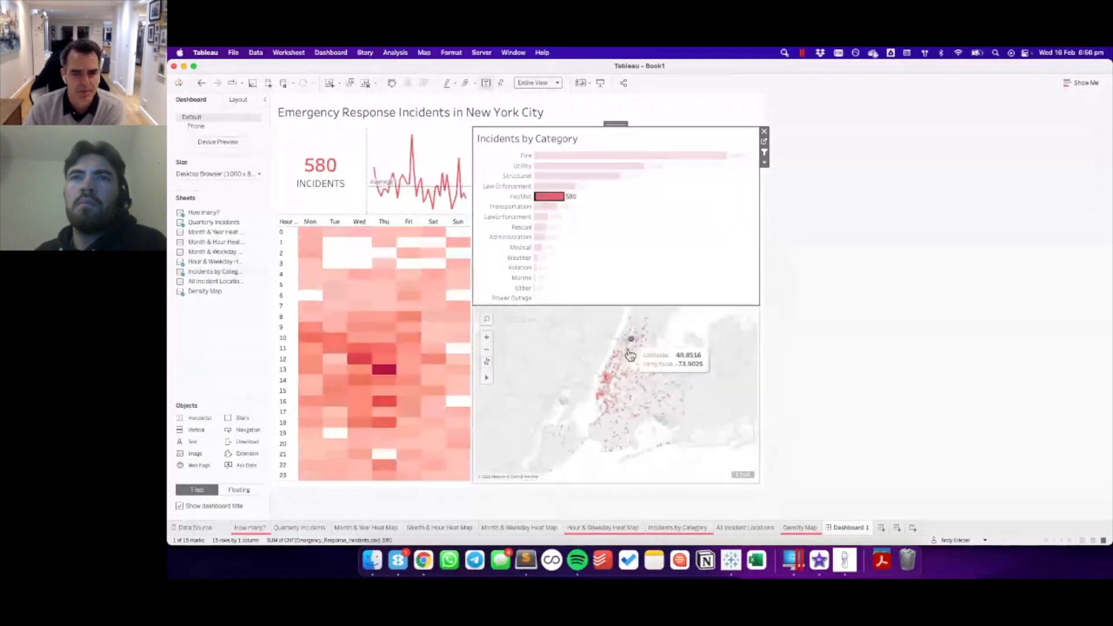
{"action": "left_click", "coordinate": [581, 228]}
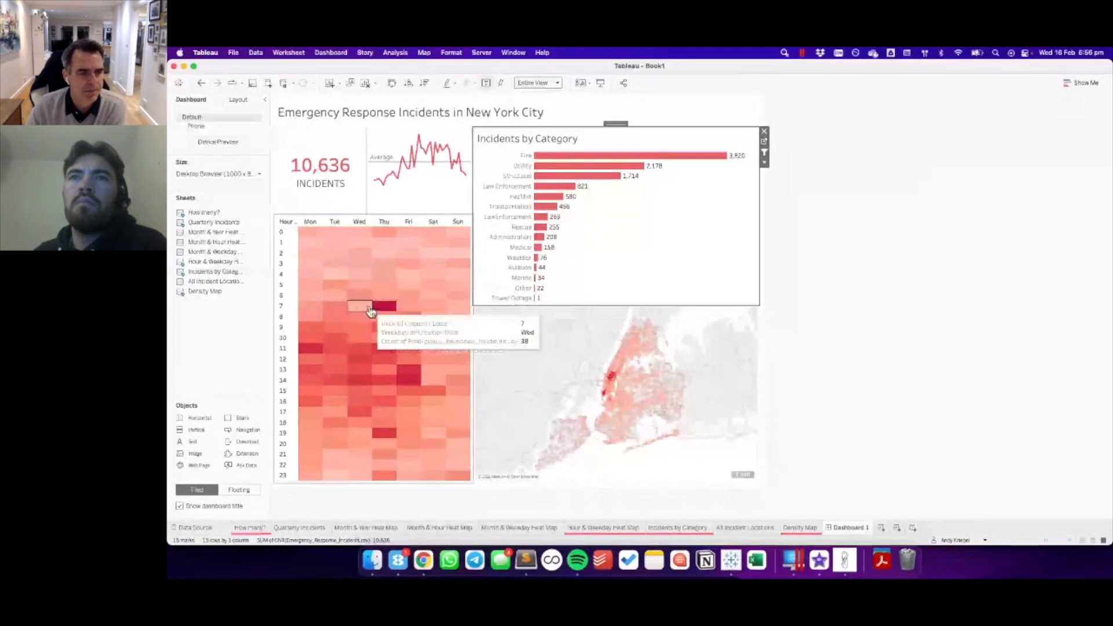
- Select the Thursday hour 7 cell in the dashboard's heat map and use the heat map as a filter for the other views
{"action": "left_click", "coordinate": [383, 305]}
{"action": "left_click", "coordinate": [479, 240]}
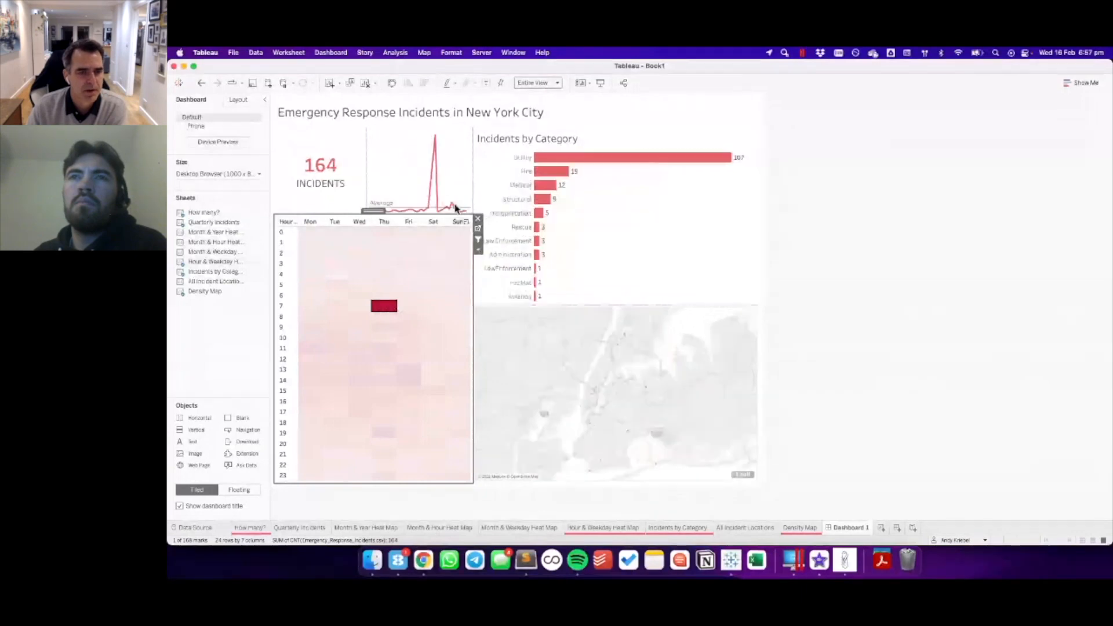
- Test the heat map filter by clearing the Thursday hour 7 cell, selecting the whole hour 12 row, and clearing that selection
{"action": "mouse_move", "coordinate": [437, 141]}
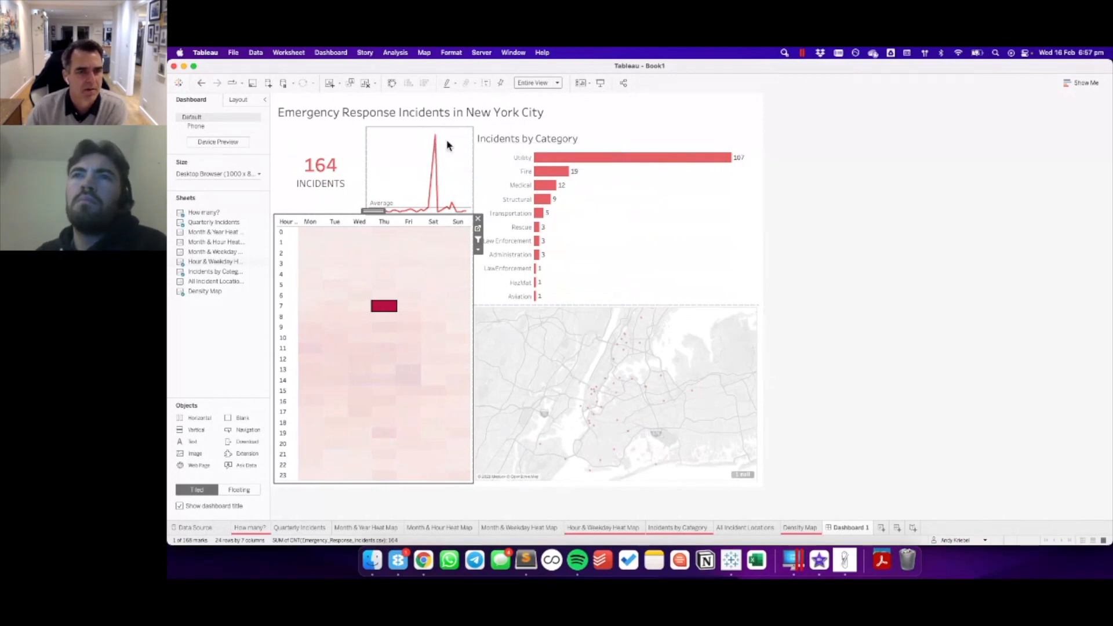
{"action": "left_click", "coordinate": [384, 306]}
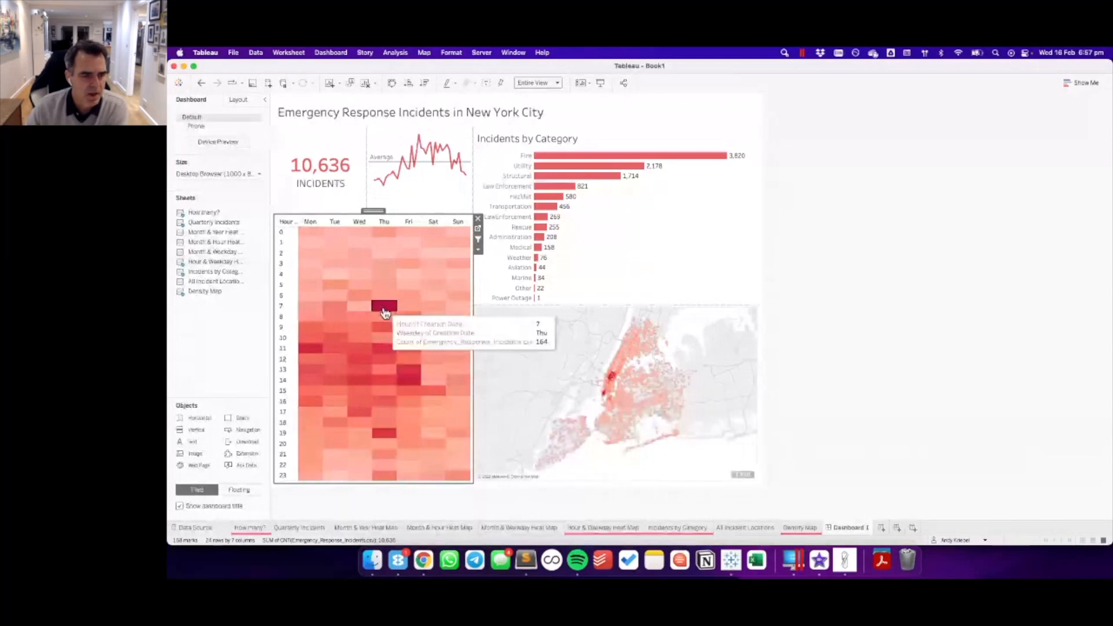
{"action": "left_click", "coordinate": [283, 361]}
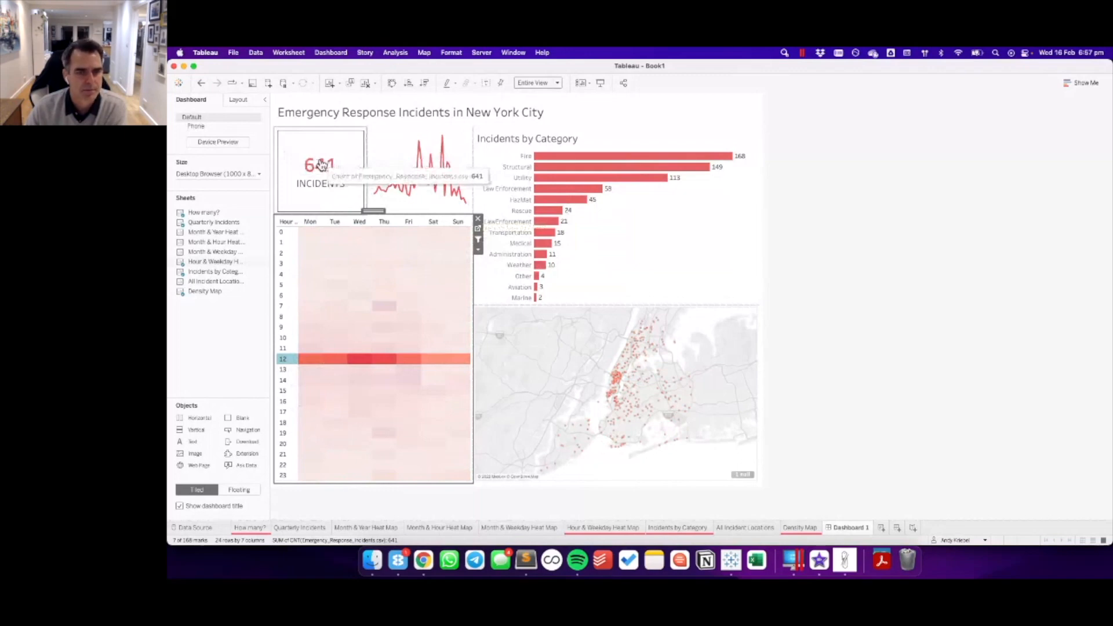
{"action": "key", "text": "Escape"}
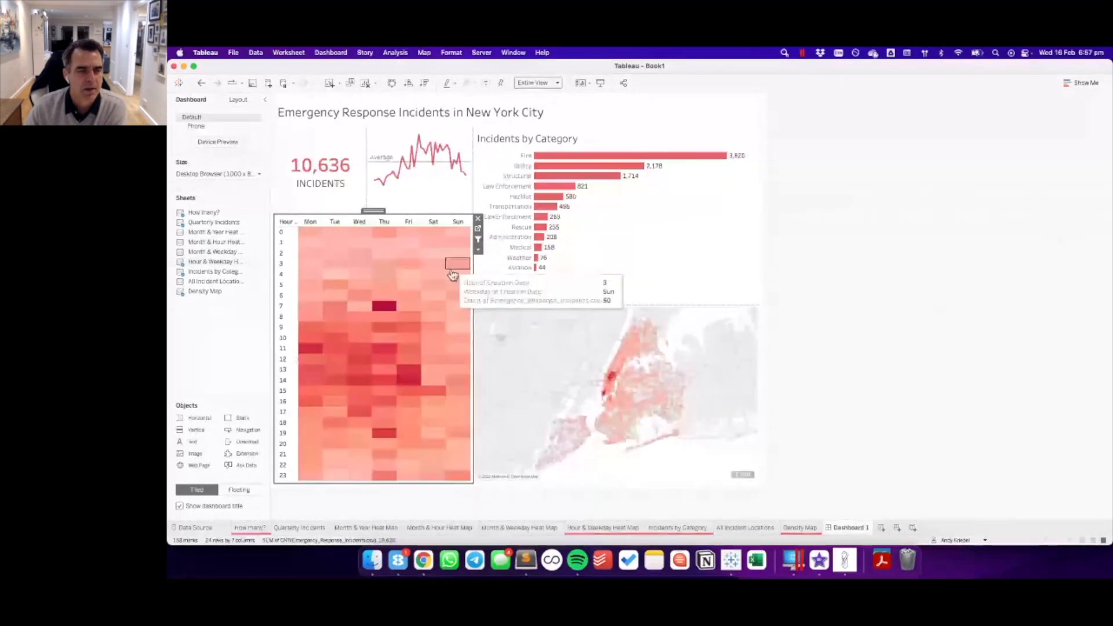
- Use the quarterly incidents line chart as a filter for the other dashboard views and select its 2021 Q4 point
{"action": "left_click", "coordinate": [438, 197]}
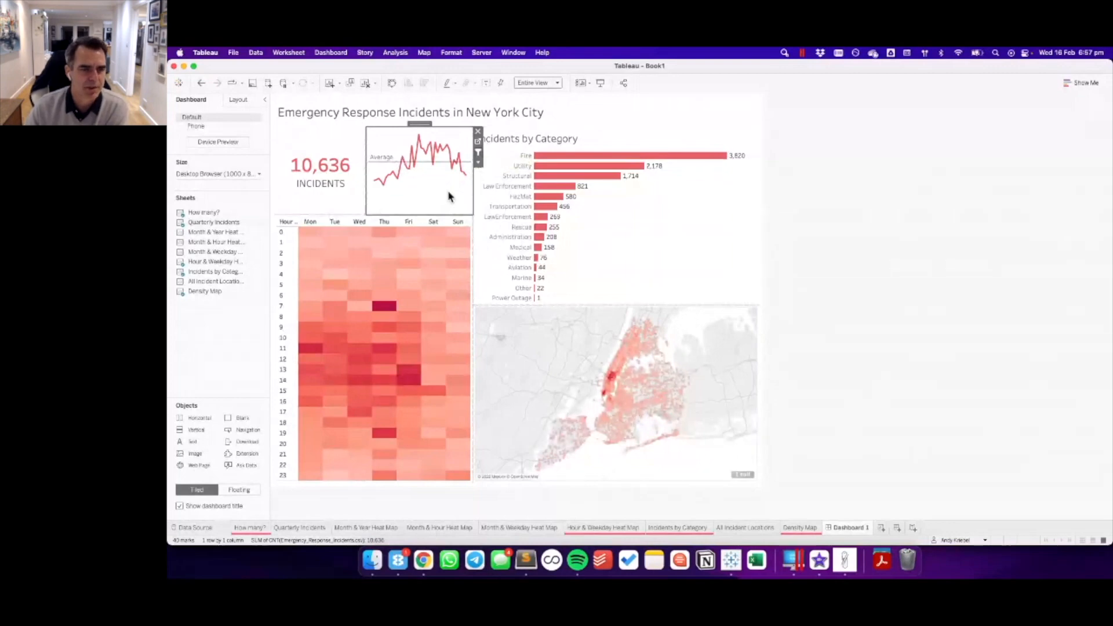
{"action": "mouse_move", "coordinate": [469, 178]}
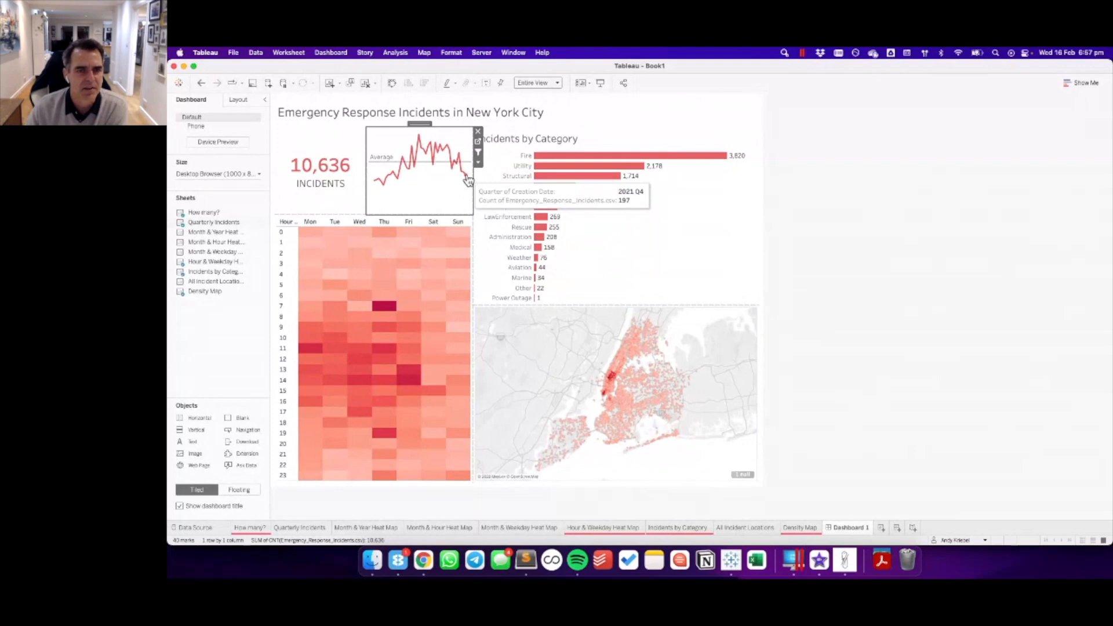
{"action": "left_click", "coordinate": [467, 177]}
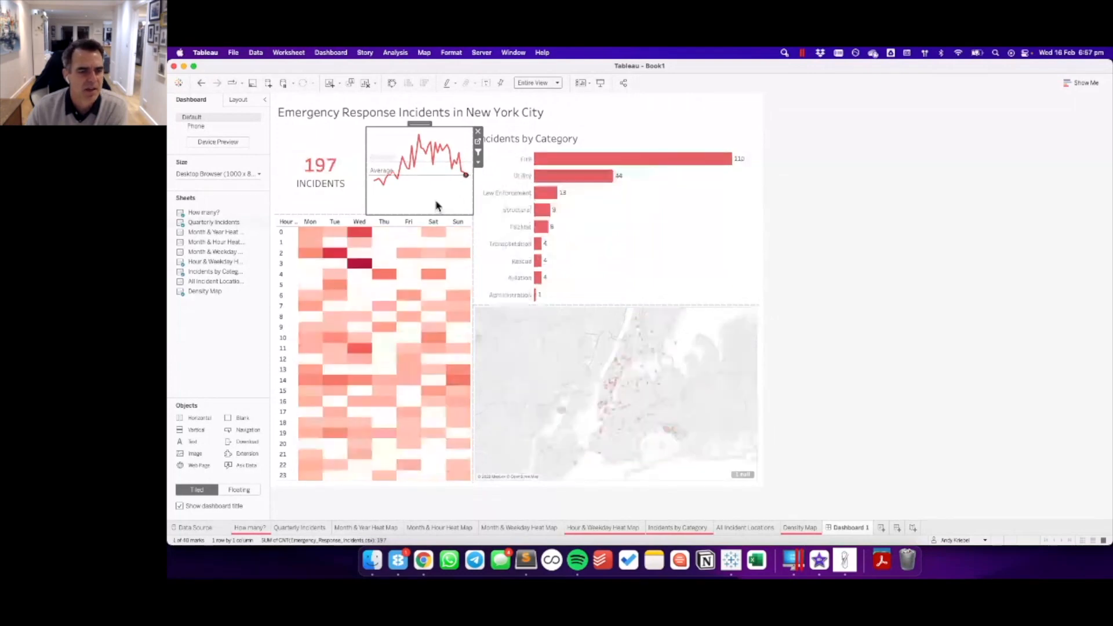
{"action": "mouse_move", "coordinate": [465, 179]}
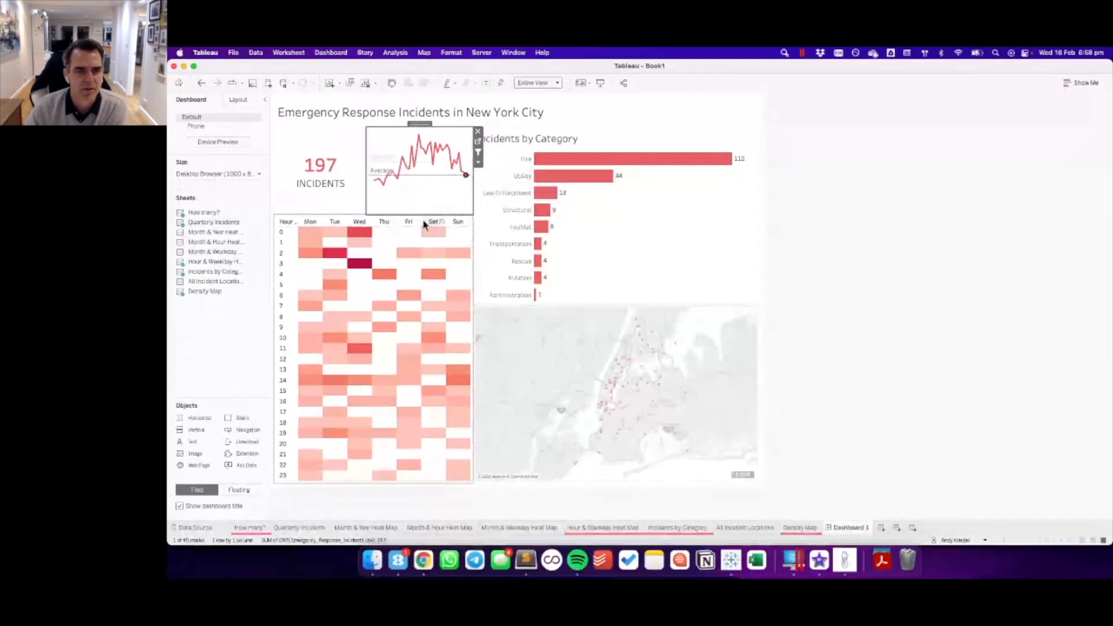
- Test combining the quarter filter with the Fire bar, and clear the category and quarter selections
{"action": "left_click", "coordinate": [564, 168]}
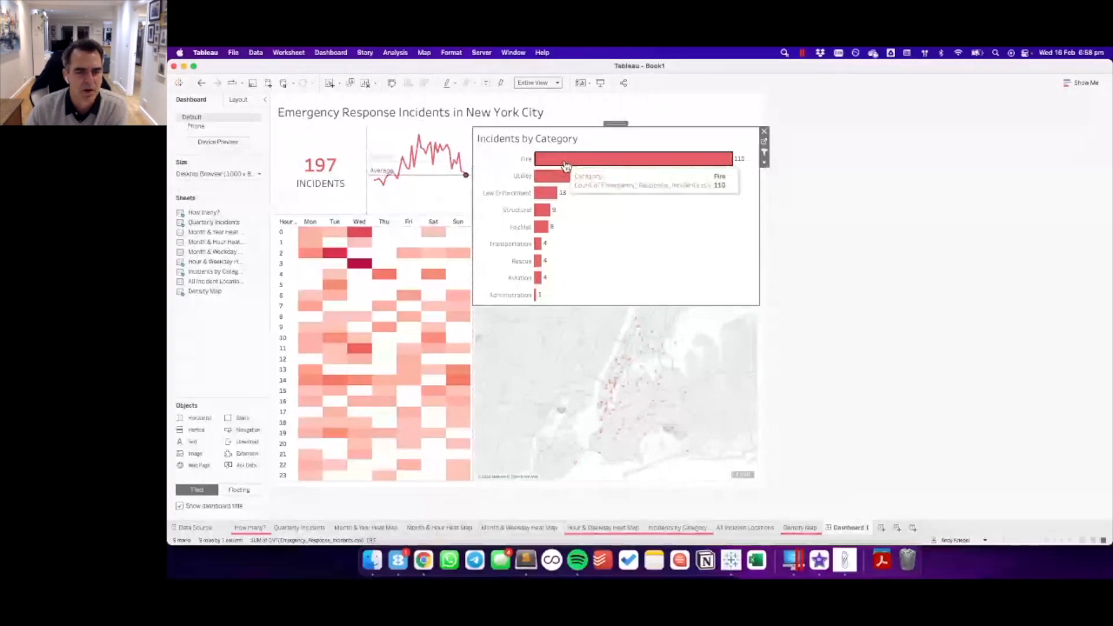
{"action": "left_click", "coordinate": [566, 167]}
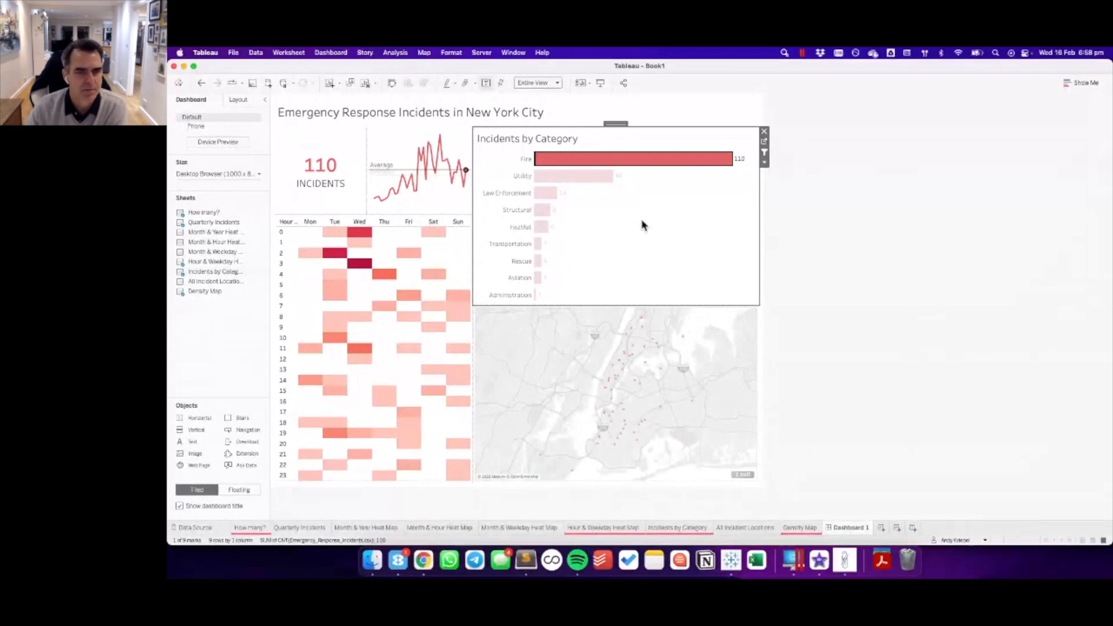
{"action": "left_click", "coordinate": [641, 224]}
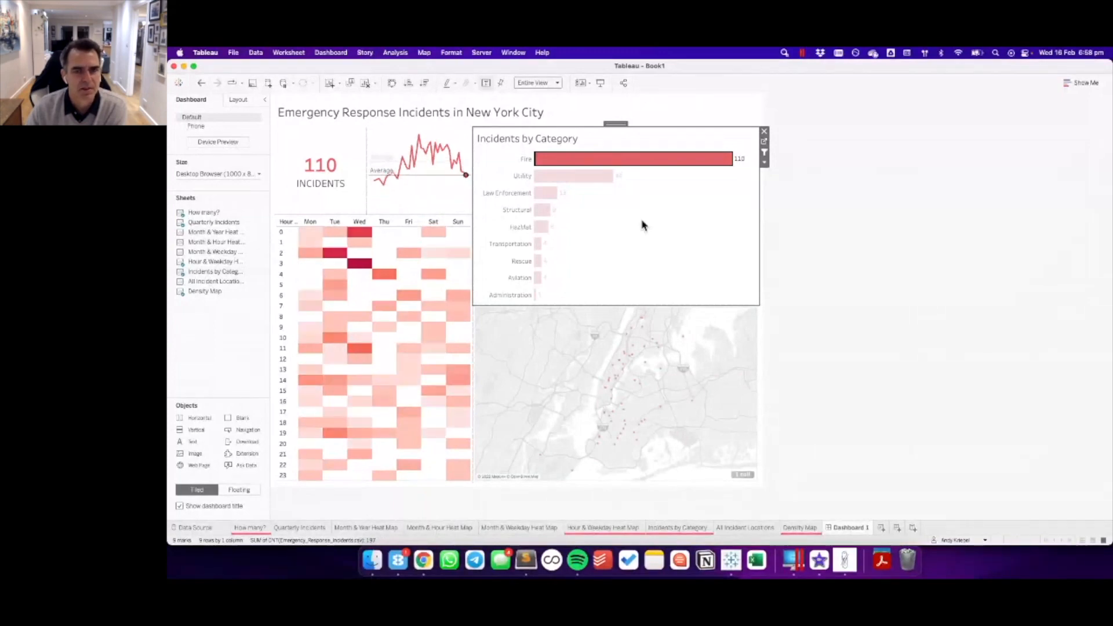
{"action": "left_click", "coordinate": [446, 200]}
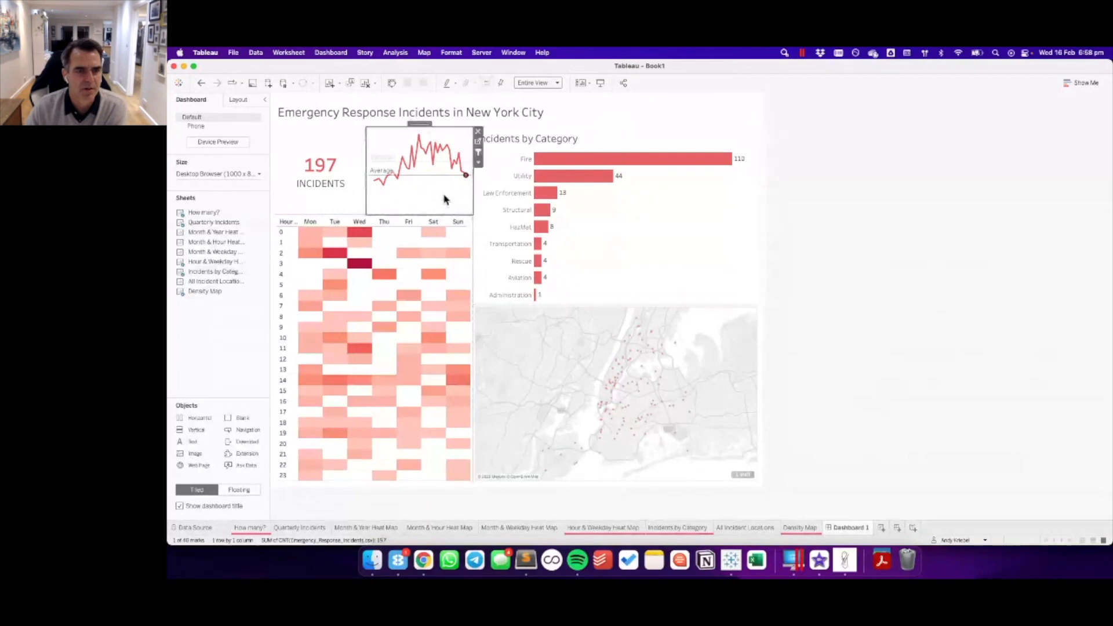
{"action": "left_click", "coordinate": [459, 190]}
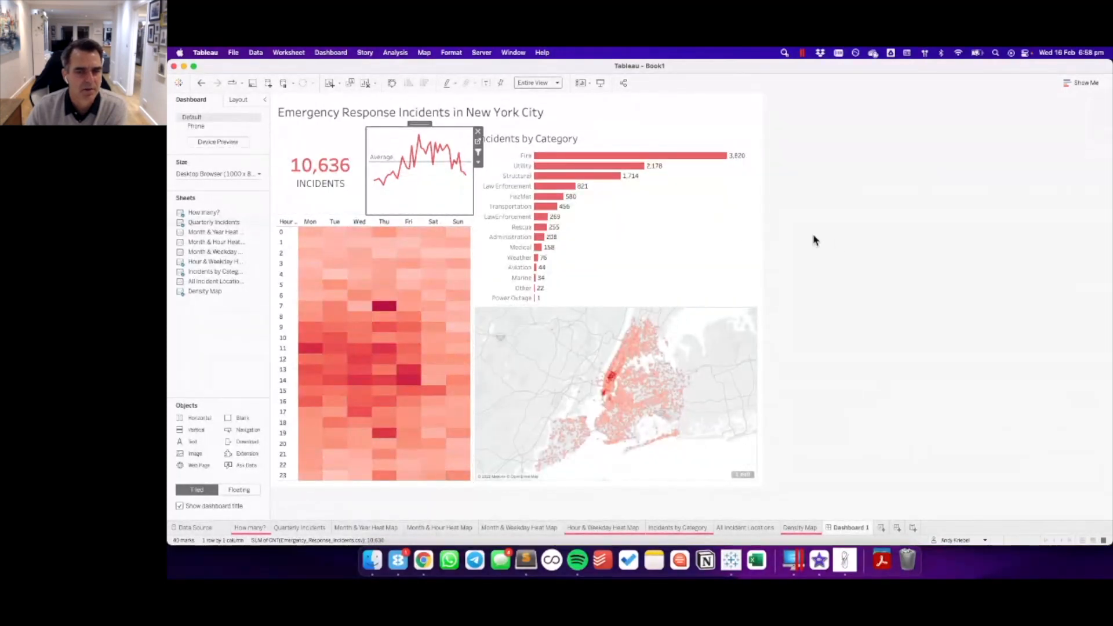
{"action": "left_click", "coordinate": [846, 244]}
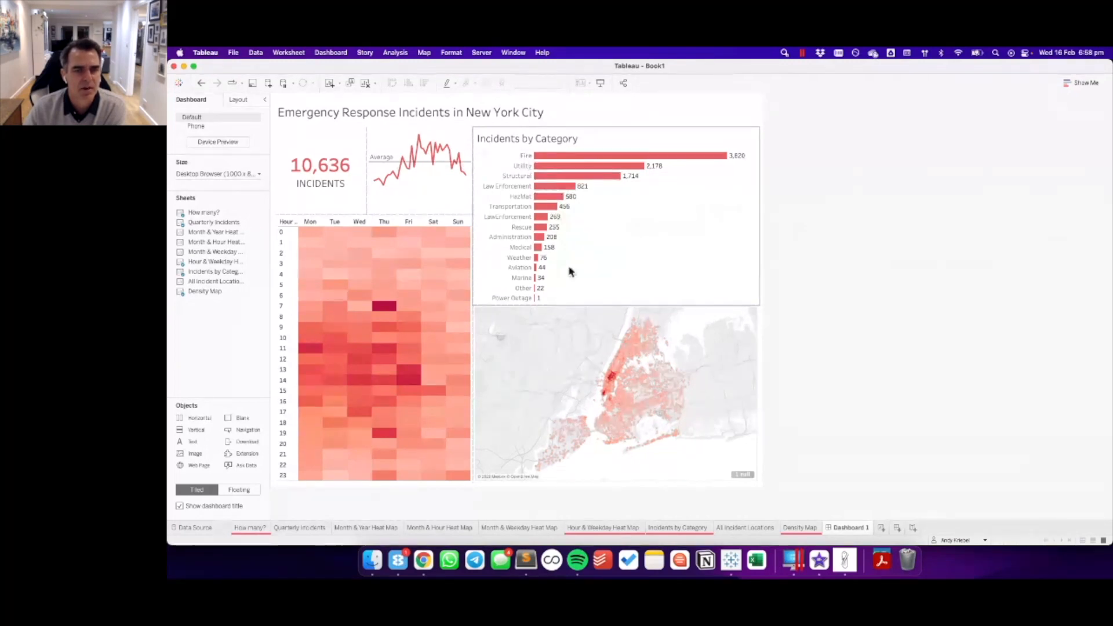
- Hide the Incidents by Category title above the bar chart on the dashboard
{"action": "right_click", "coordinate": [511, 141]}
{"action": "left_click", "coordinate": [525, 155]}
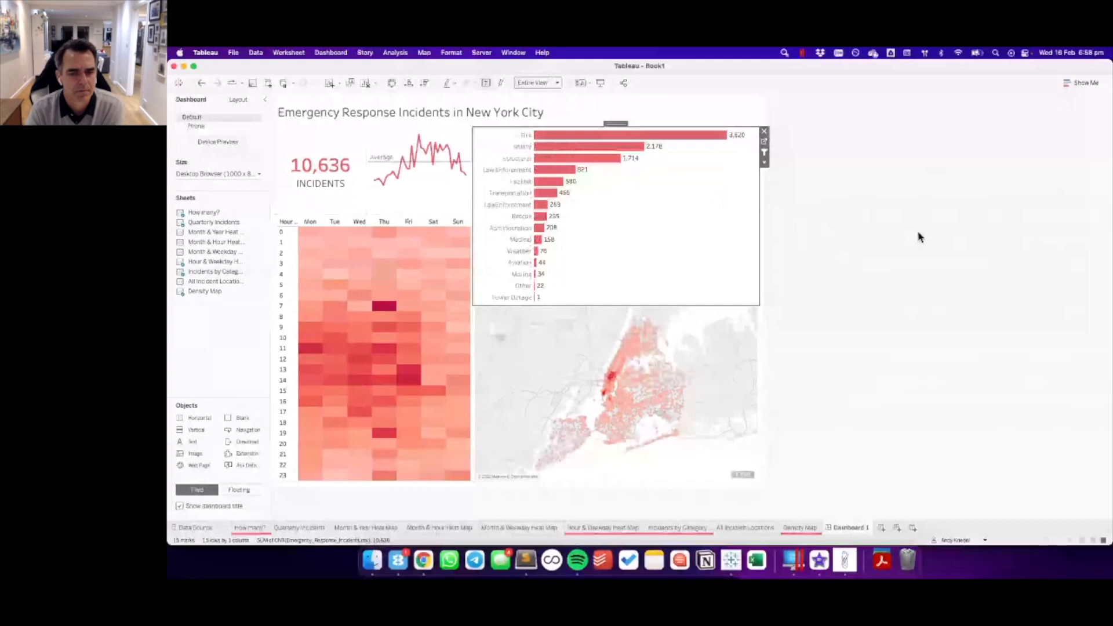
{"action": "left_click", "coordinate": [918, 237]}
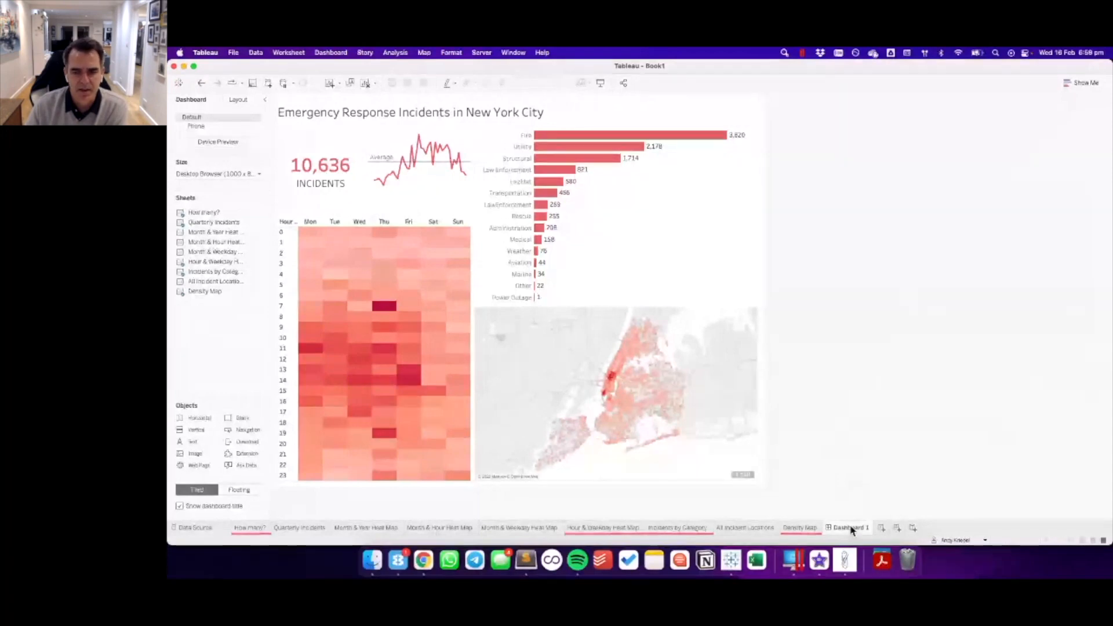
- Start saving the workbook and choose the Workbooks folder inside My Drive as its location
{"action": "mouse_move", "coordinate": [371, 277]}
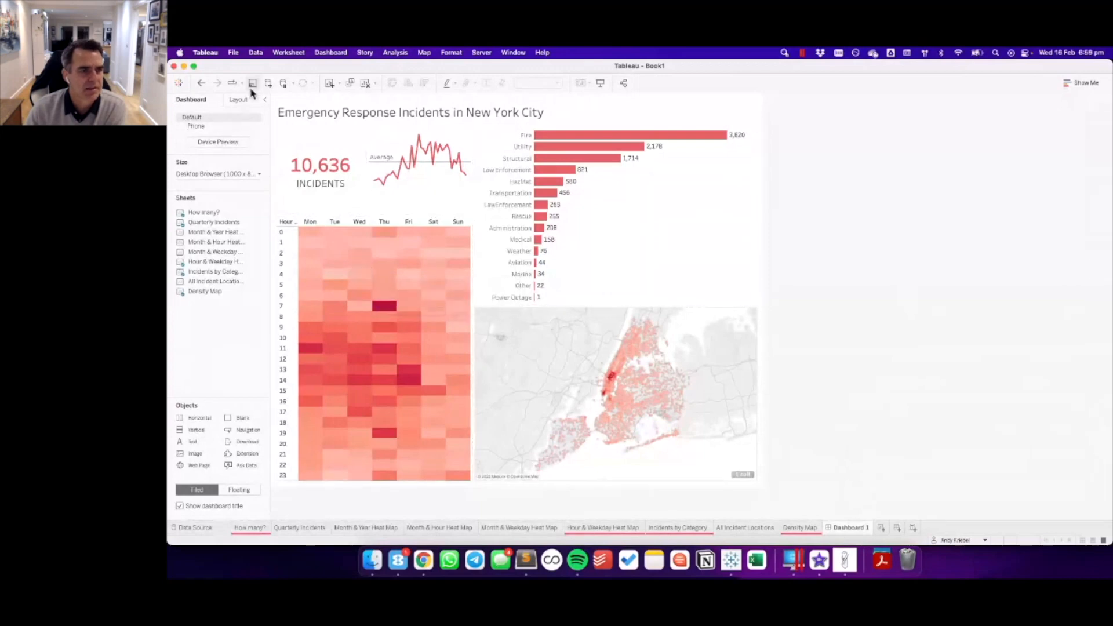
{"action": "key", "text": "super+s"}
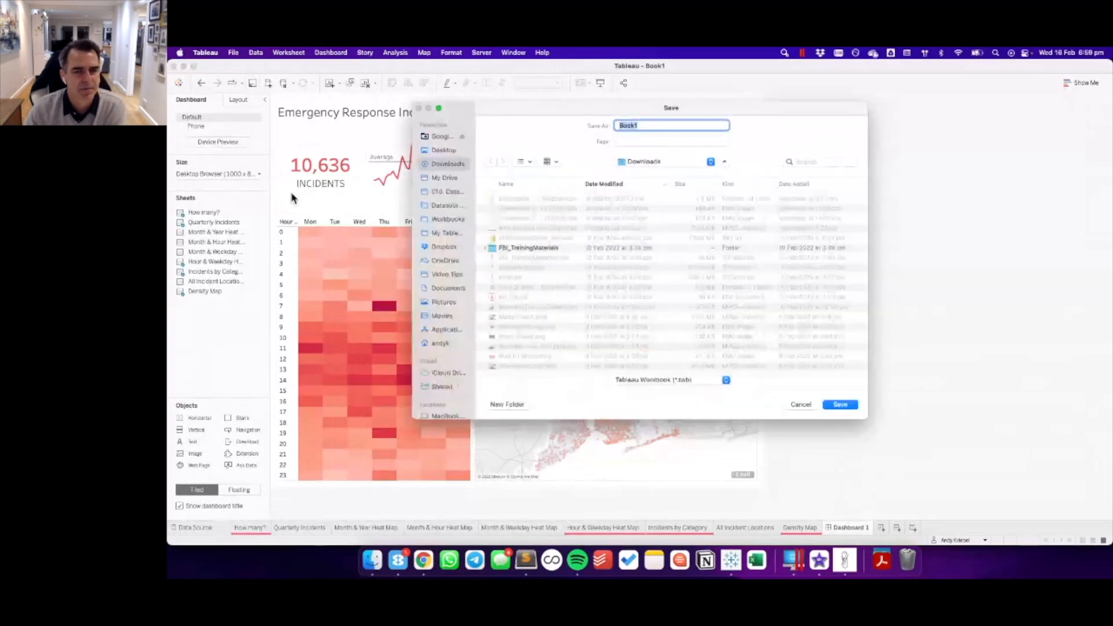
{"action": "left_click", "coordinate": [444, 177]}
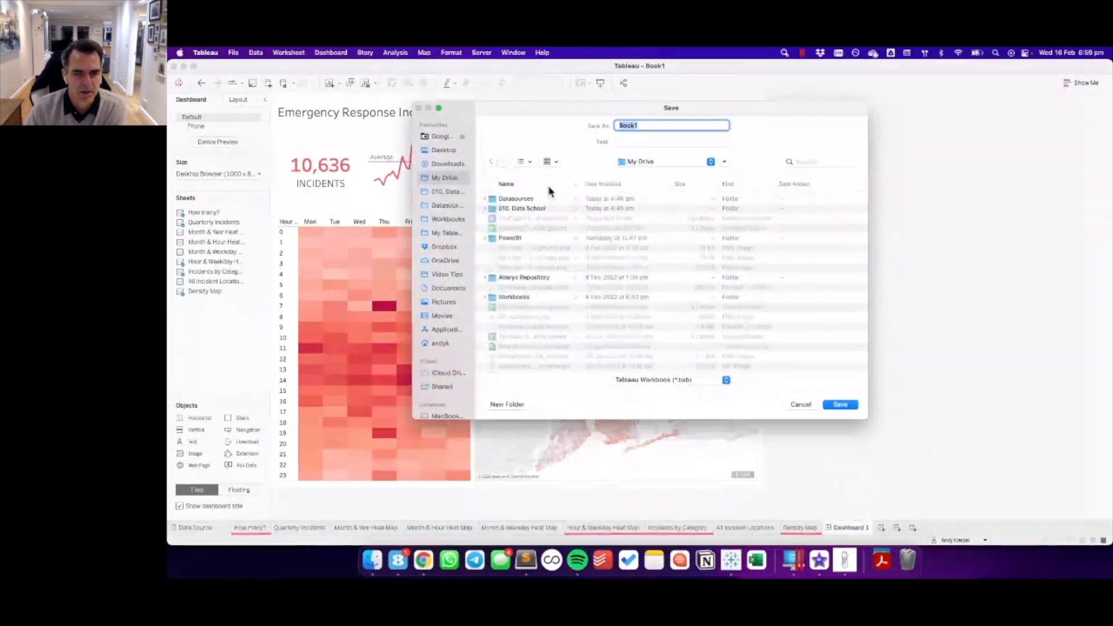
{"action": "scroll", "coordinate": [561, 333], "scroll_direction": "down", "scroll_amount": 10}
{"action": "double_click", "coordinate": [513, 333]}
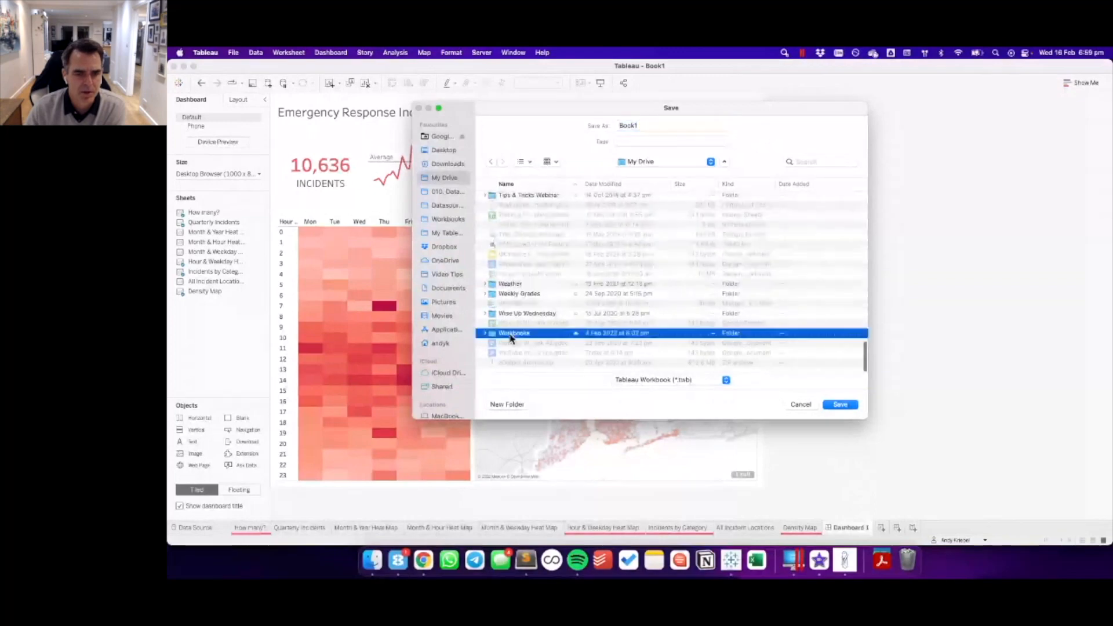
- Name the workbook "Emergency Response Incidents in New York City" and save it
{"action": "double_click", "coordinate": [615, 124]}
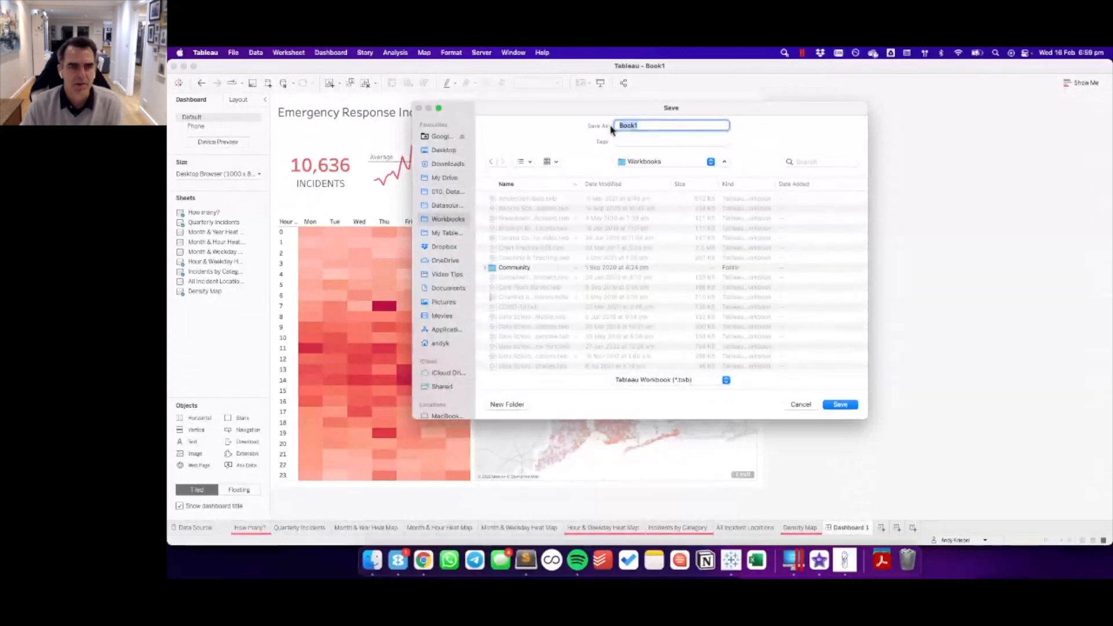
{"action": "type", "text": "E"}
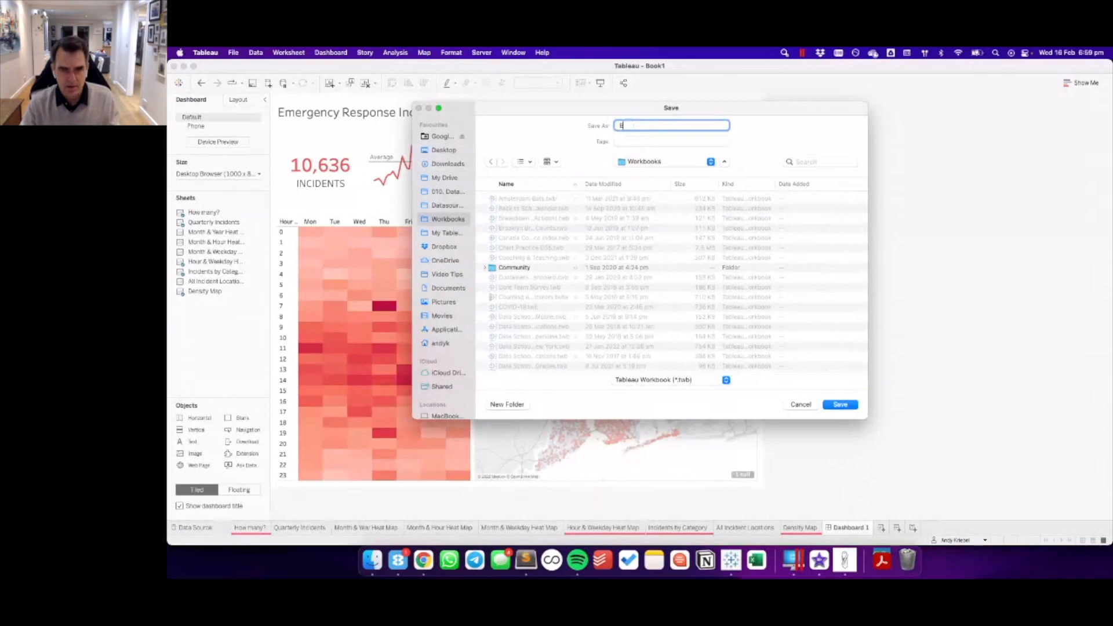
{"action": "type", "text": "mergency Re"}
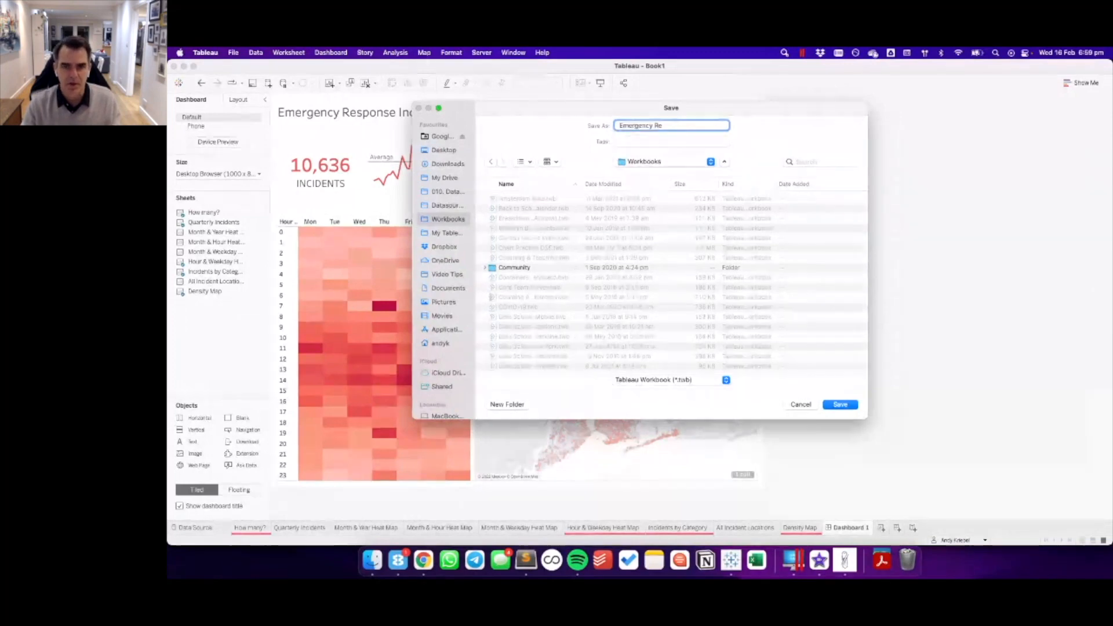
{"action": "type", "text": "sponse "}
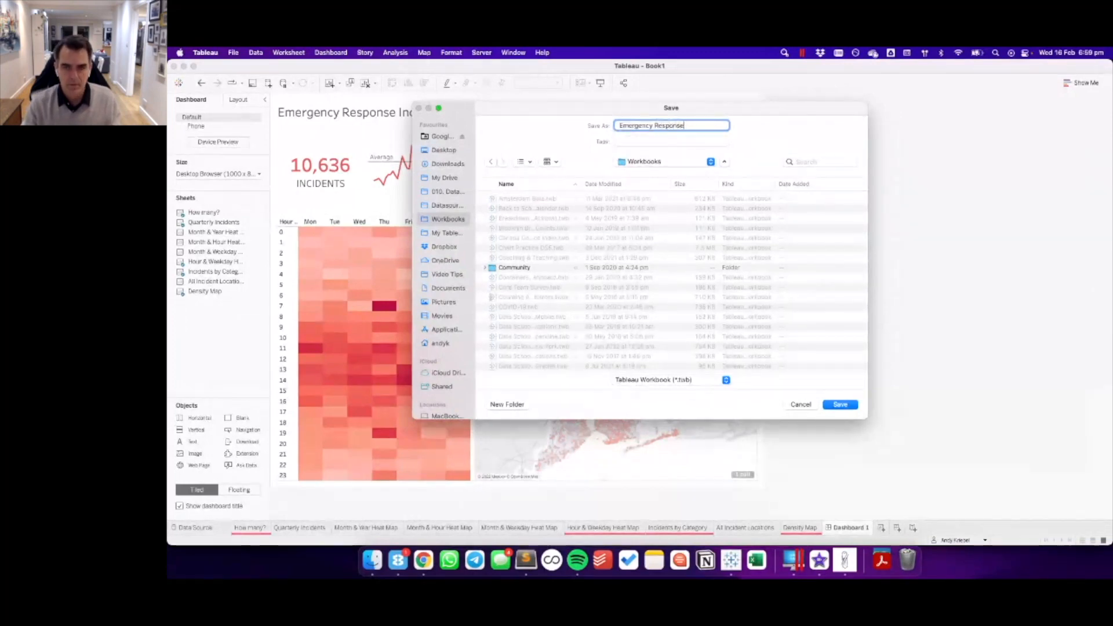
{"action": "type", "text": "Inc"}
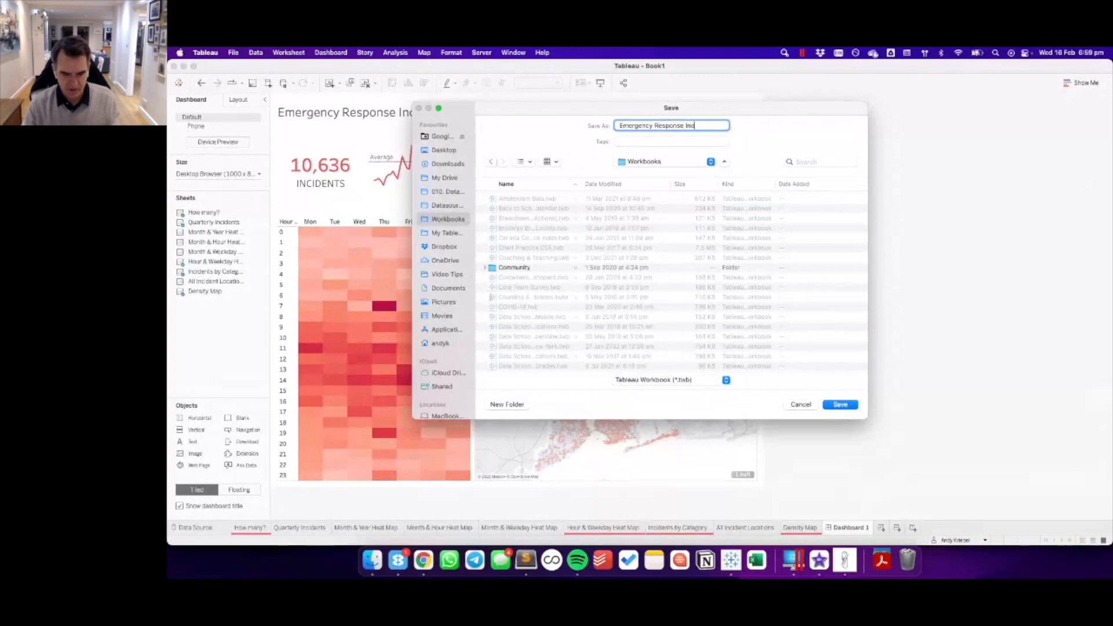
{"action": "type", "text": "idents"}
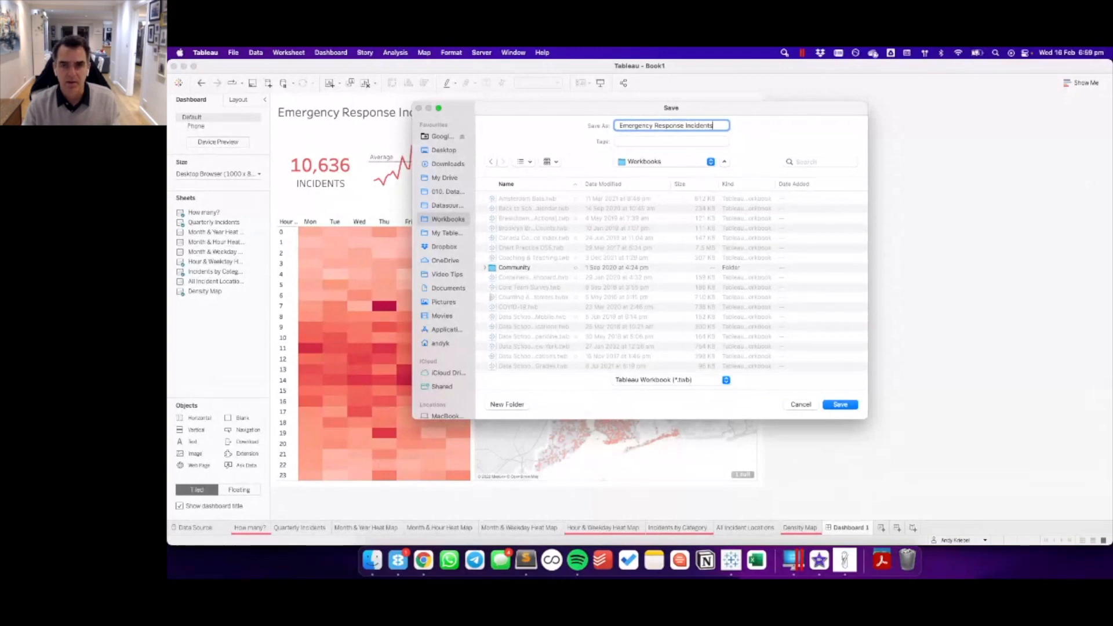
{"action": "type", "text": " in New Y"}
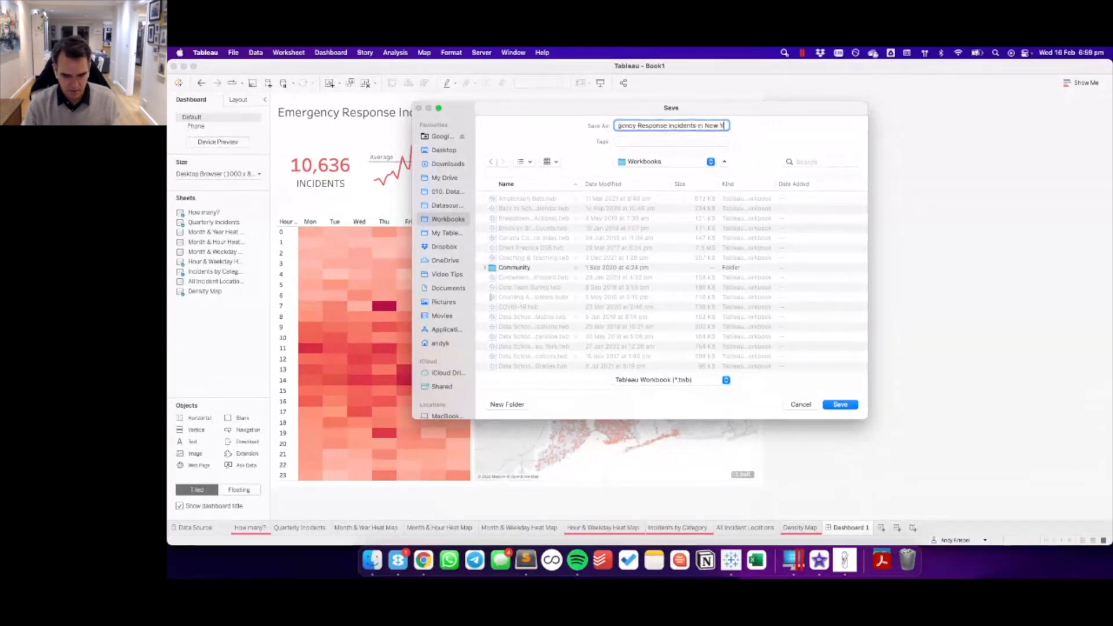
{"action": "type", "text": "ork City"}
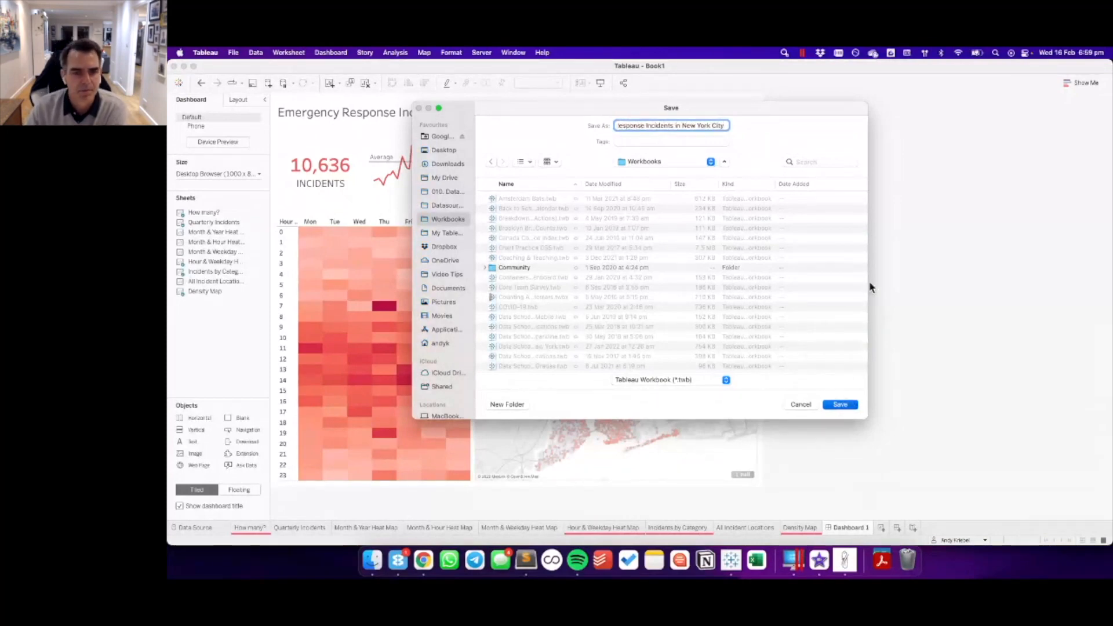
{"action": "key", "text": "Return"}
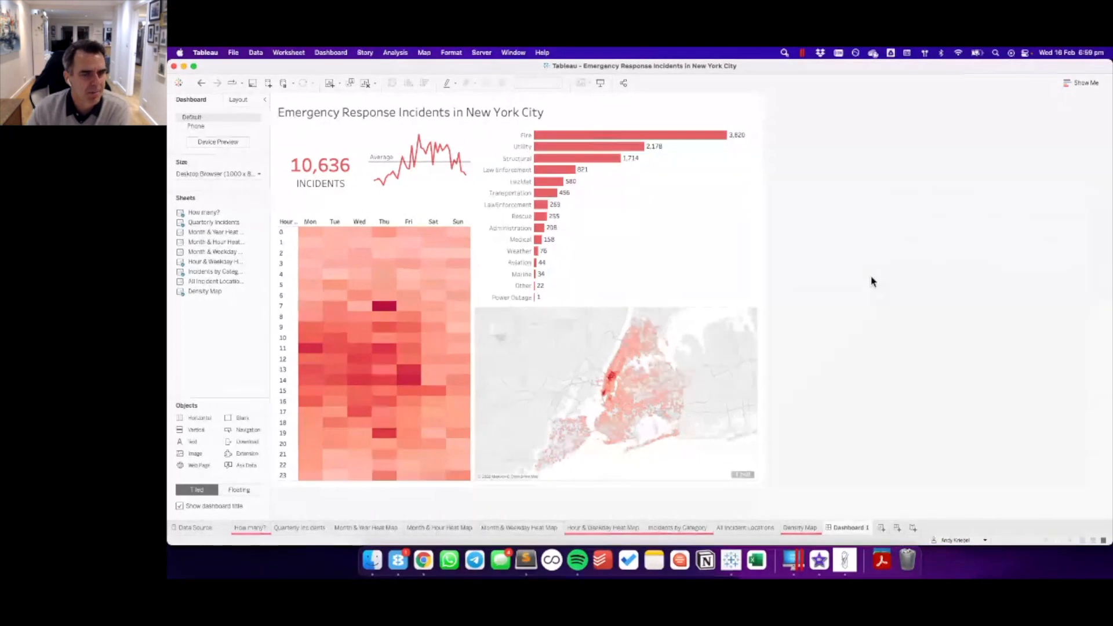
- Extract all rows of the incidents data source with the Year of Creation Date filter, saving the extract as Emergency_Response_Incidents in My Drive
{"action": "left_click", "coordinate": [251, 529]}
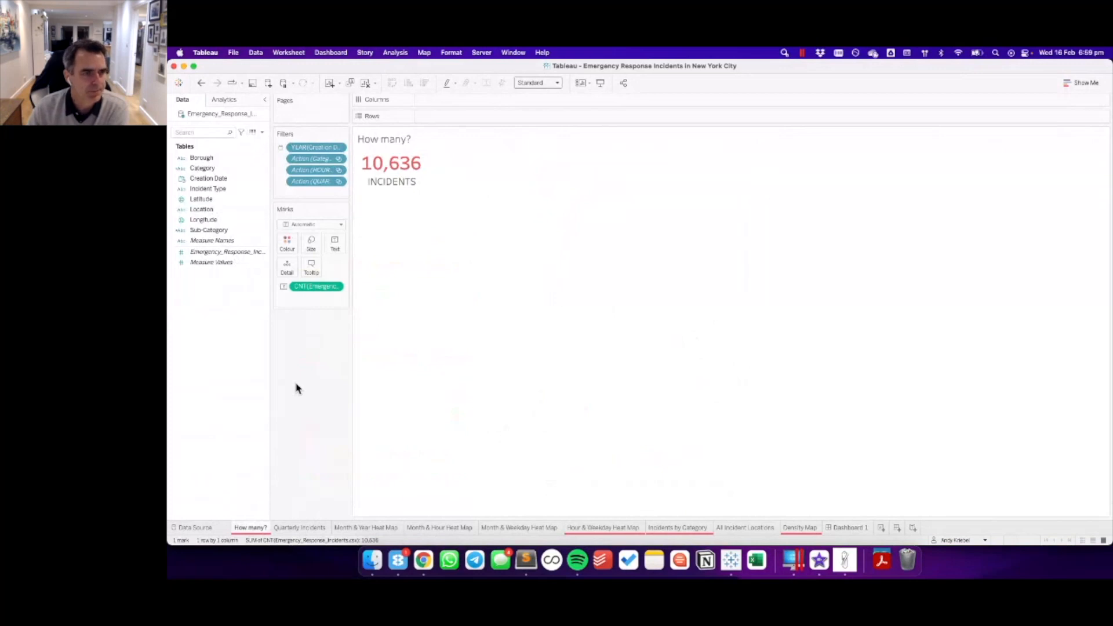
{"action": "right_click", "coordinate": [200, 115]}
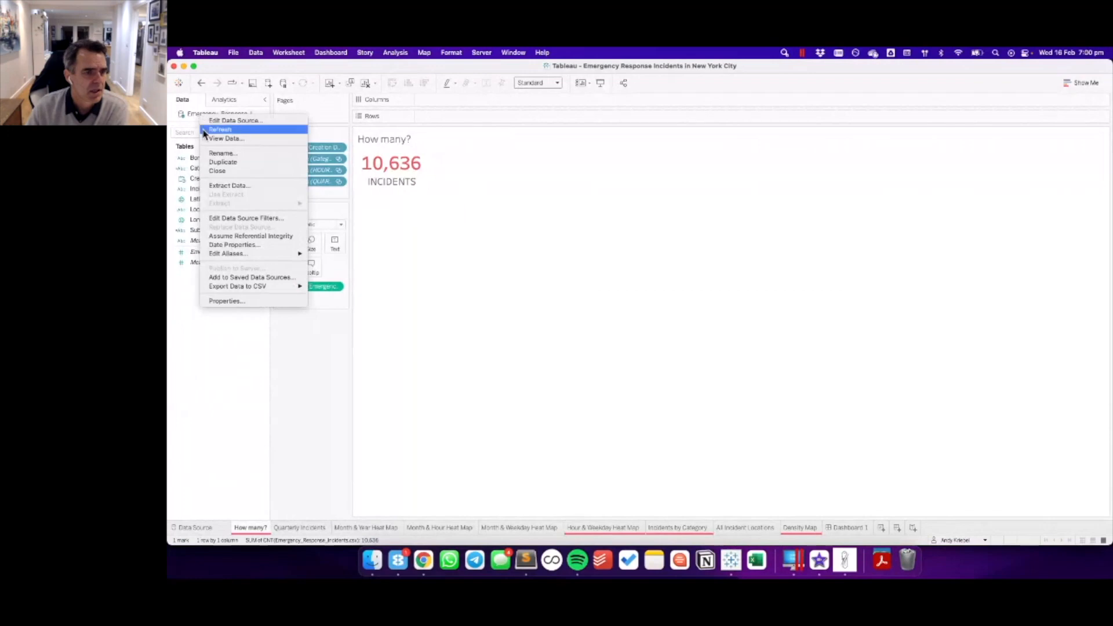
{"action": "left_click", "coordinate": [233, 186]}
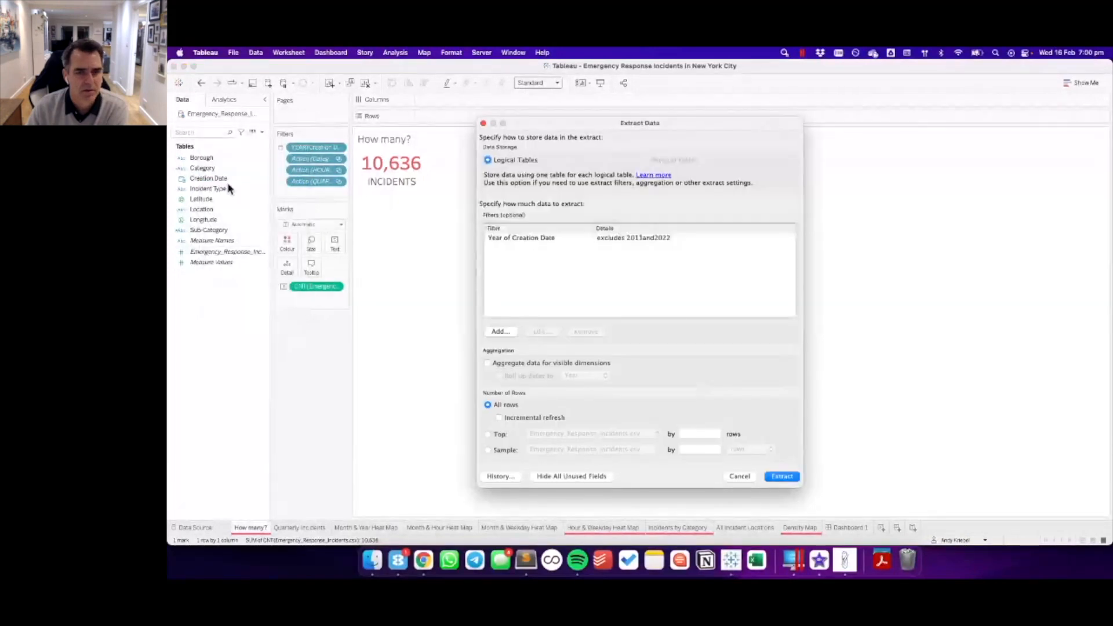
{"action": "left_click", "coordinate": [523, 238]}
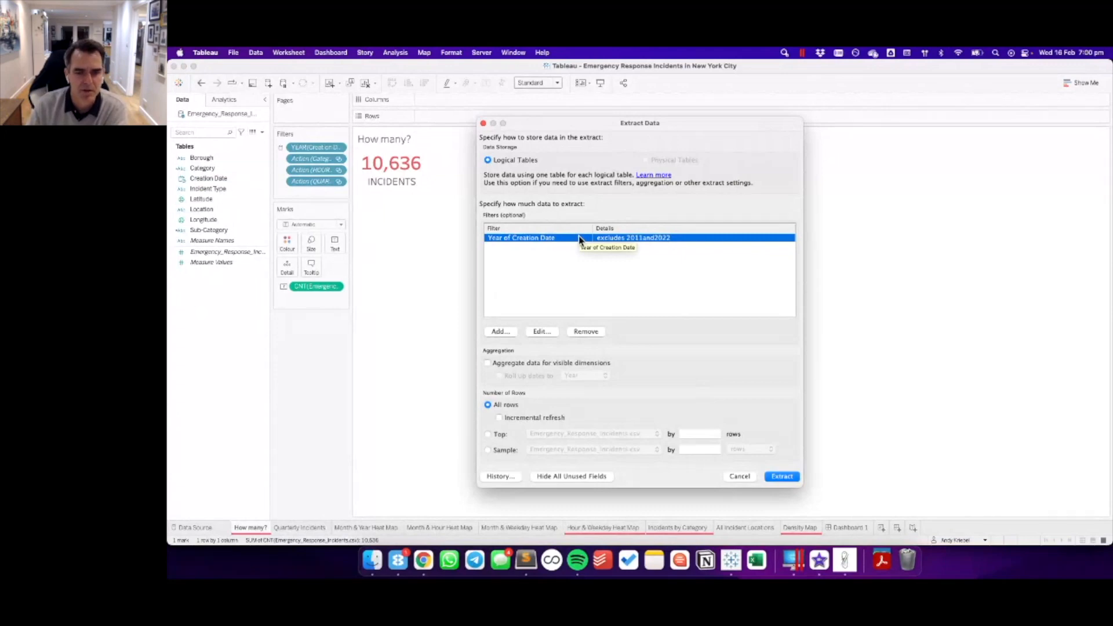
{"action": "left_click", "coordinate": [783, 477]}
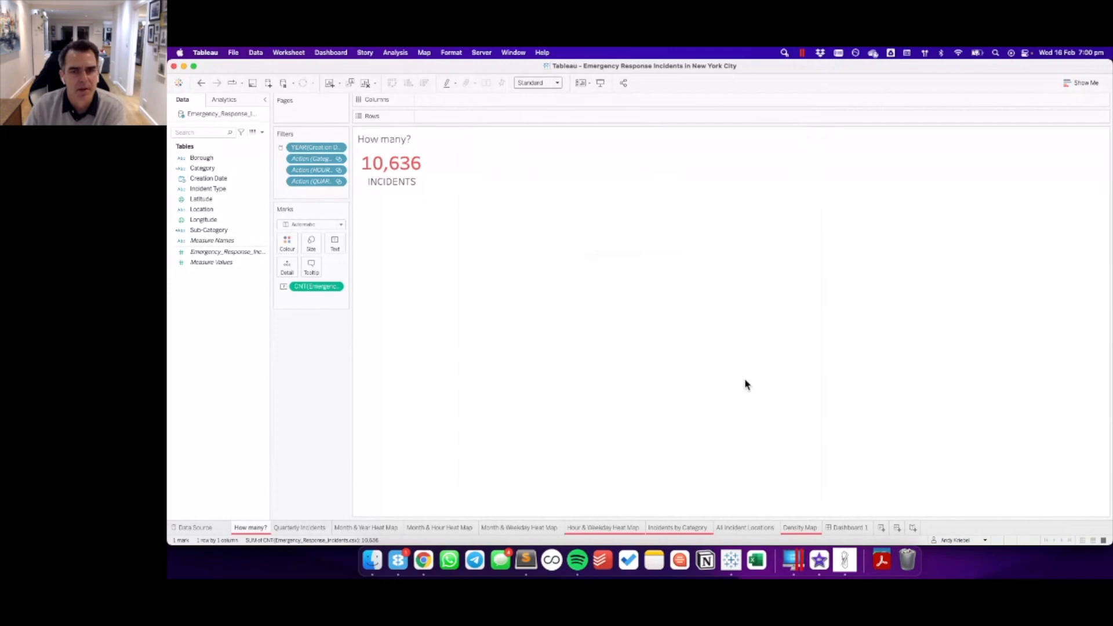
{"action": "left_click", "coordinate": [442, 177]}
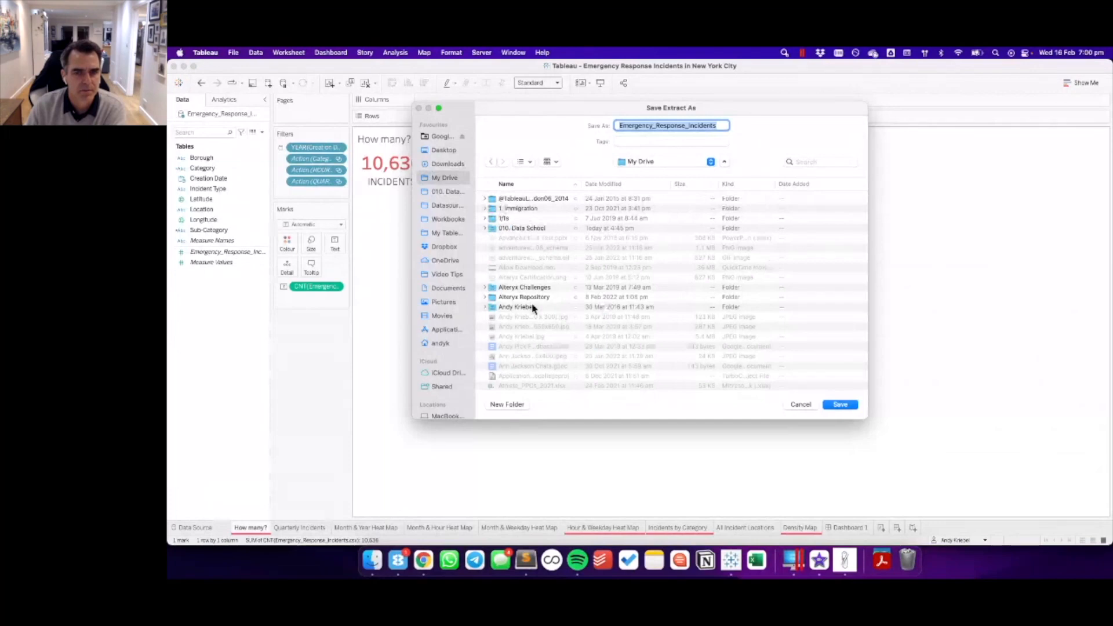
{"action": "left_click", "coordinate": [840, 404]}
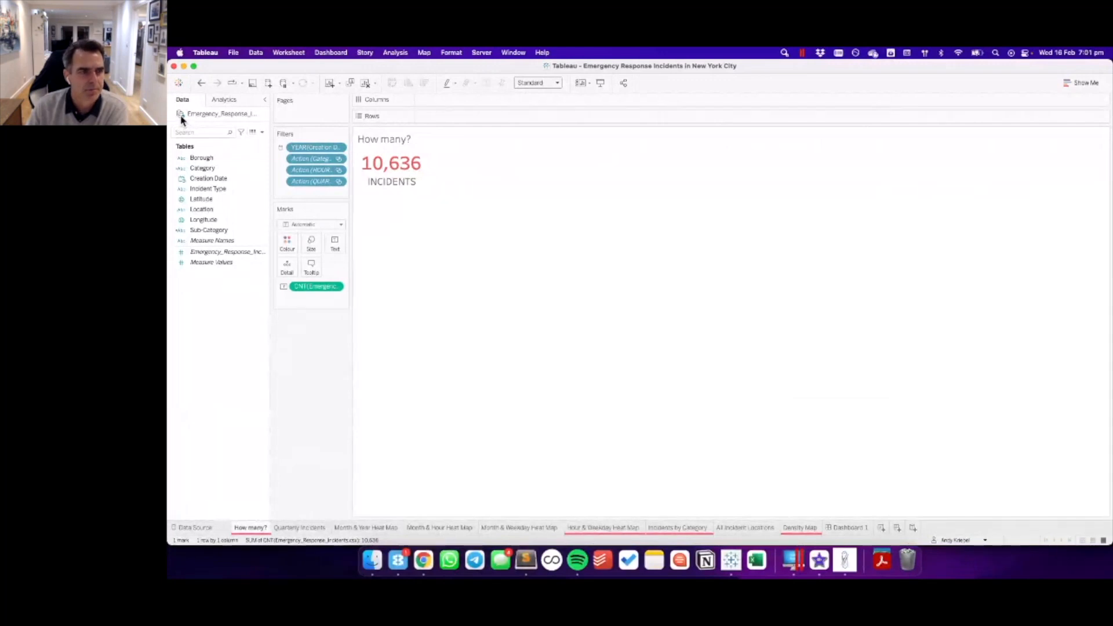
- Return to Dashboard 1 and save the workbook to Tableau Public
{"action": "left_click", "coordinate": [848, 528]}
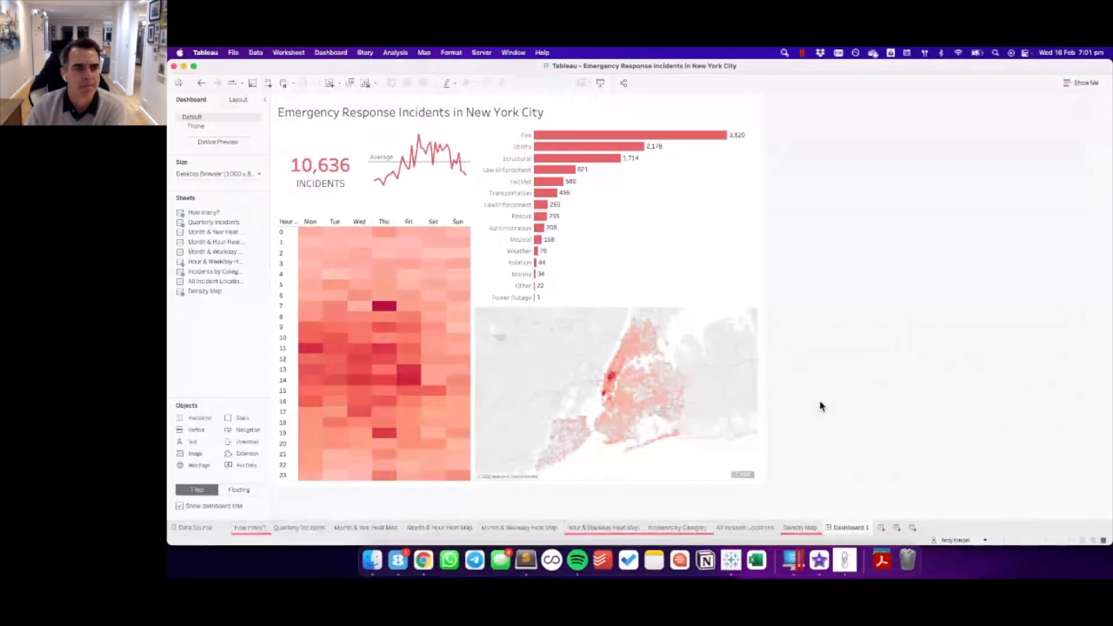
{"action": "left_click", "coordinate": [480, 52]}
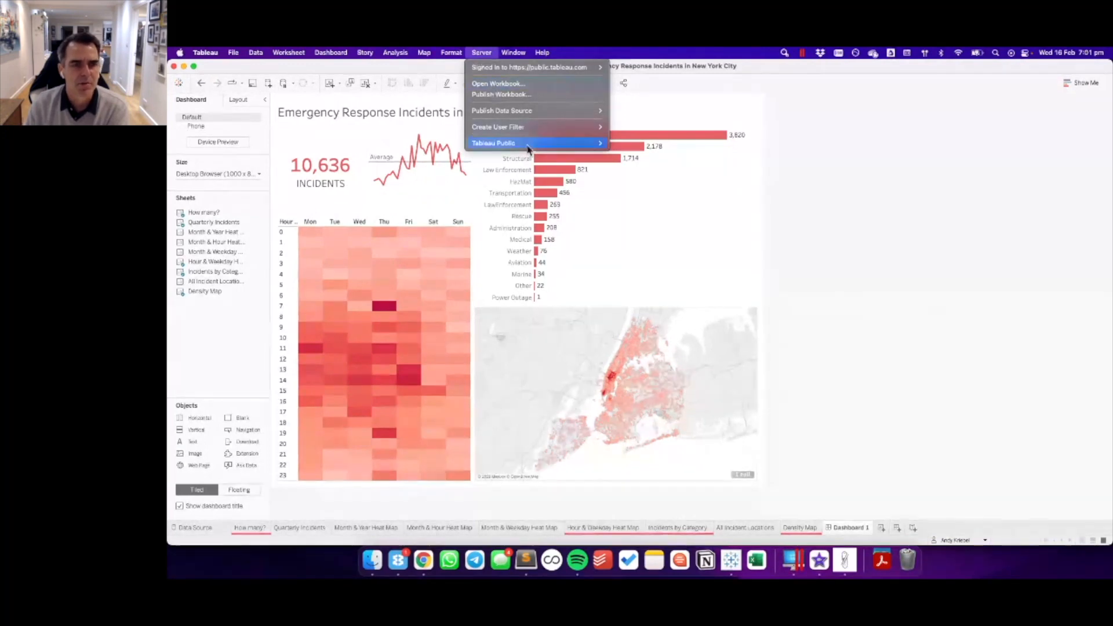
{"action": "mouse_move", "coordinate": [528, 149]}
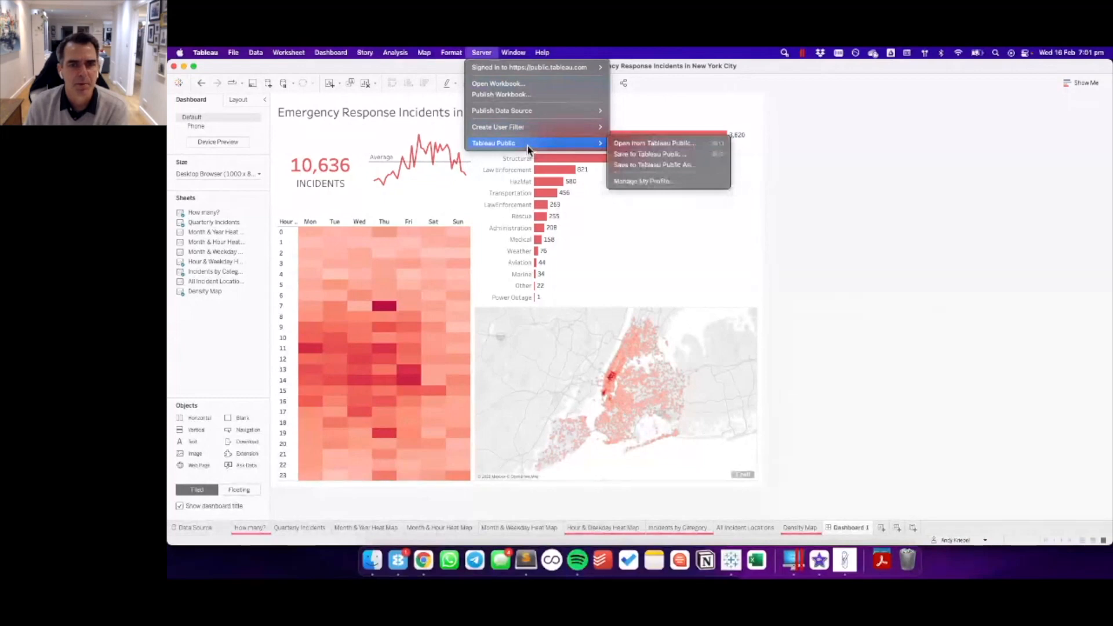
{"action": "left_click", "coordinate": [666, 154]}
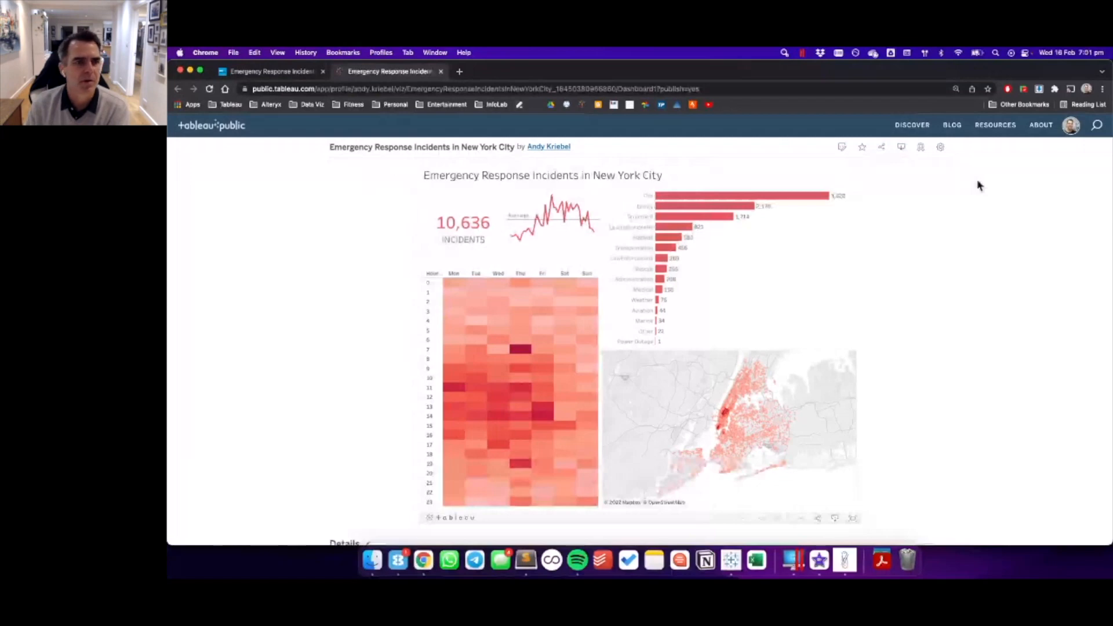
- In the published viz's settings, turn on Show Viz on Profile and Allow Access, leaving Show Sheets off
{"action": "left_click", "coordinate": [278, 53]}
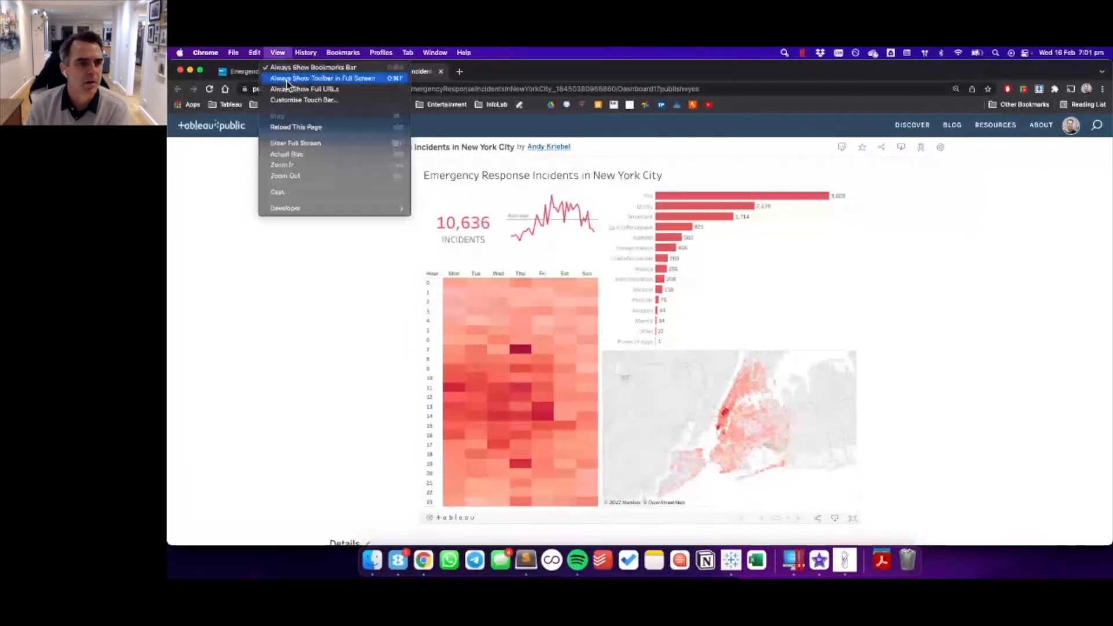
{"action": "left_click", "coordinate": [287, 80]}
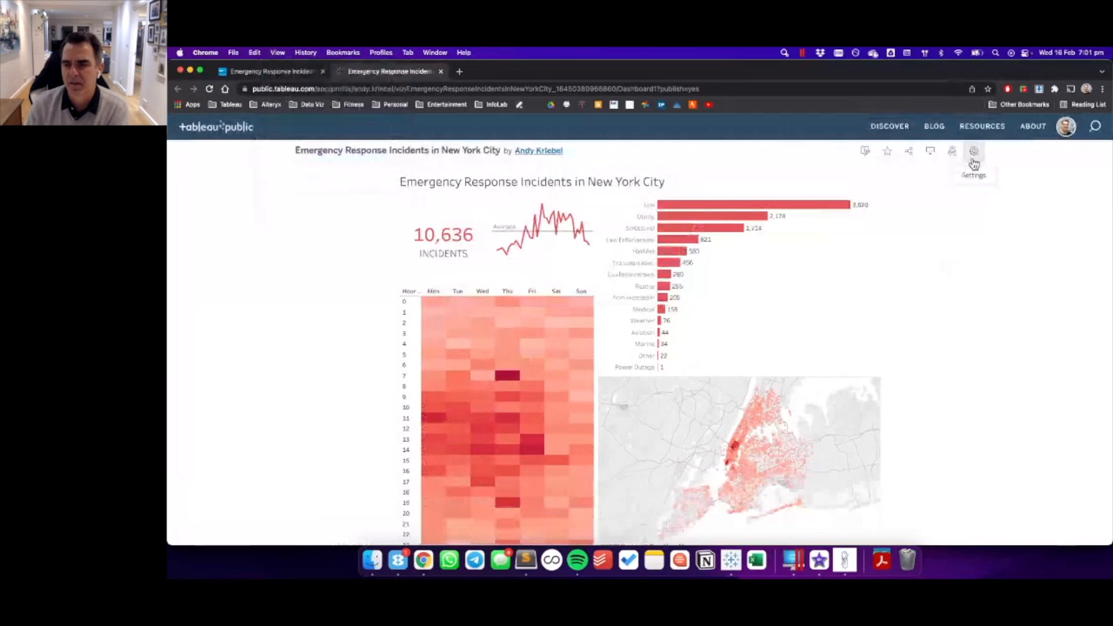
{"action": "left_click", "coordinate": [973, 159]}
{"action": "left_click", "coordinate": [954, 204]}
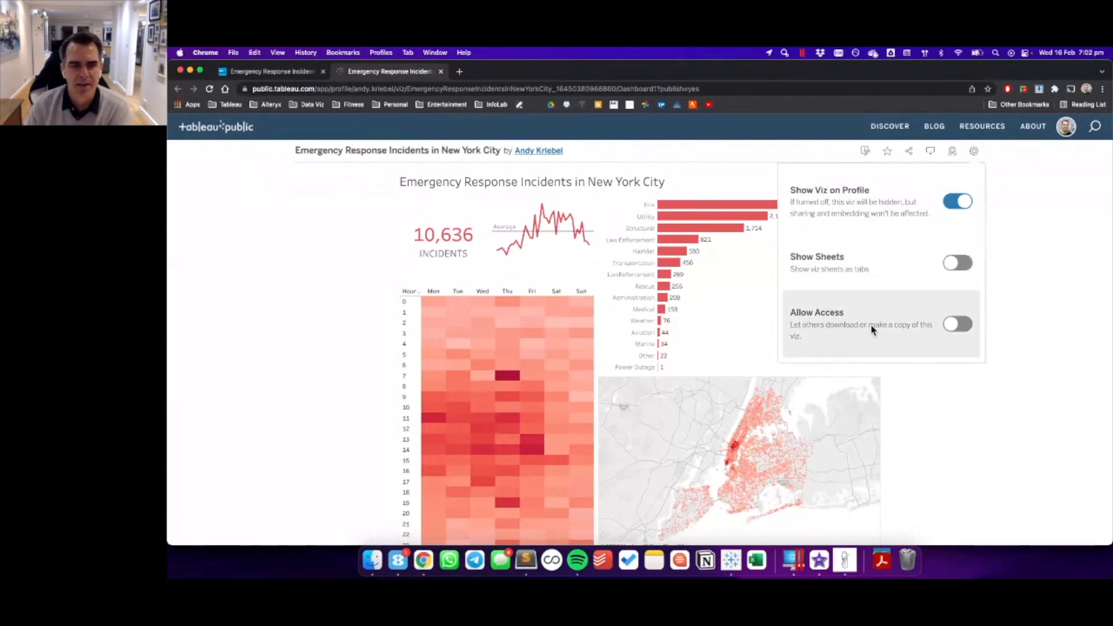
{"action": "left_click", "coordinate": [964, 325]}
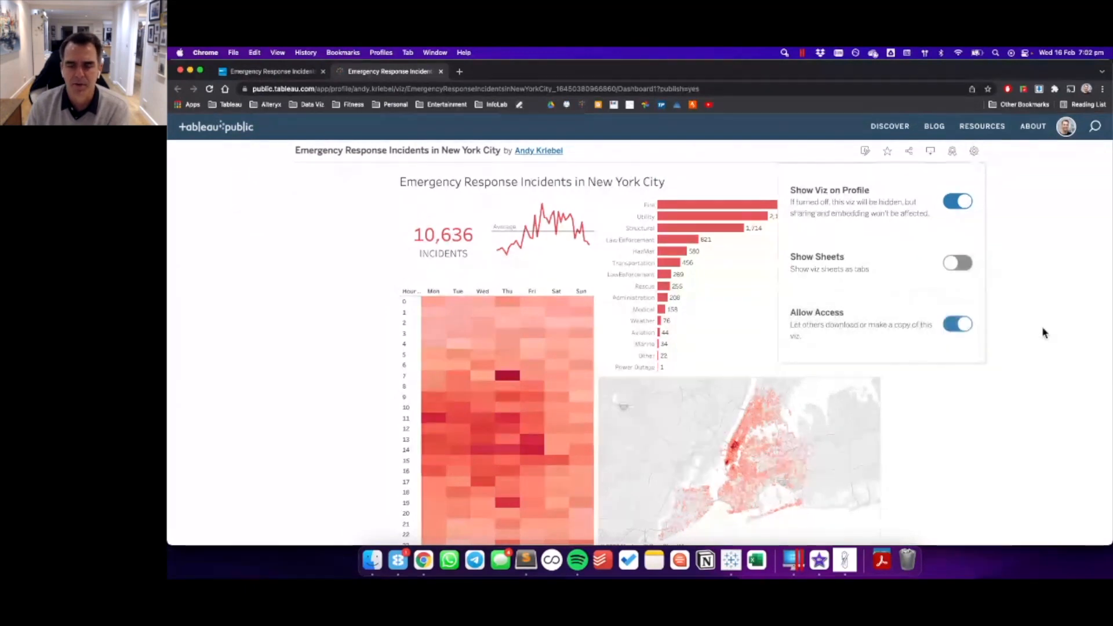
{"action": "left_click", "coordinate": [1042, 330]}
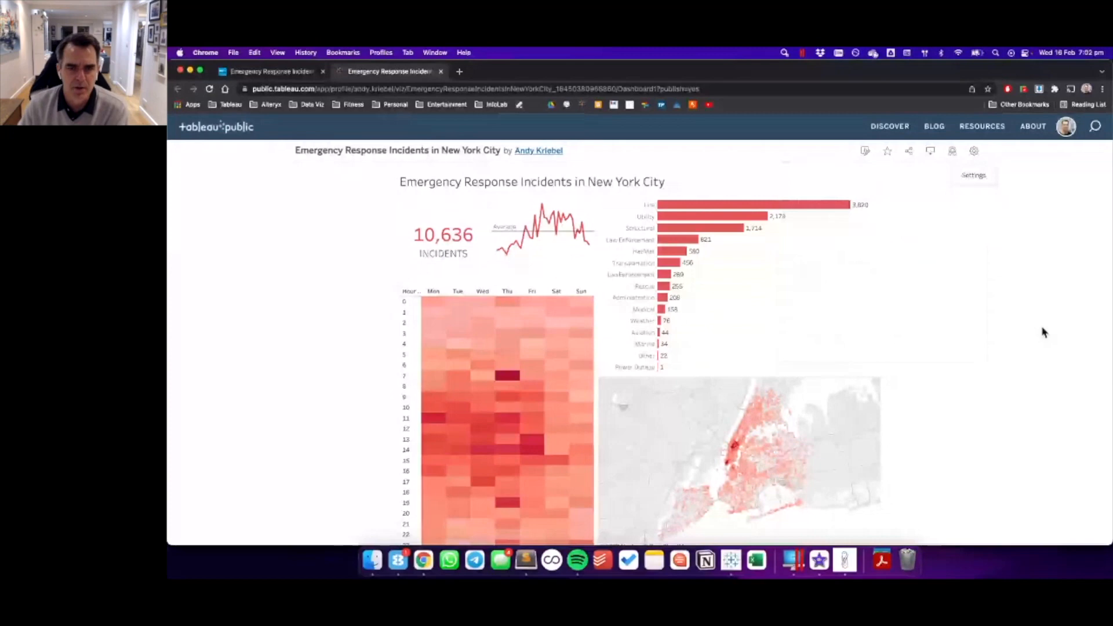